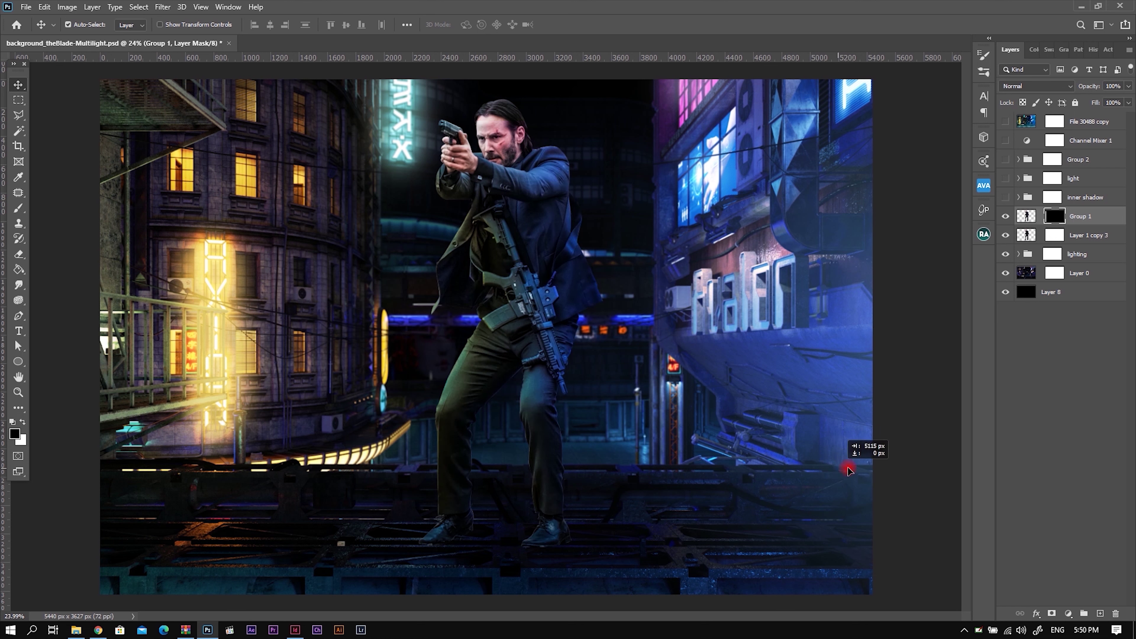
# Make Group 2, Channel Mixer 1 and File 30488 copy visible, showing flares, teal grade and red sparks
pyautogui.moveTo(102, 318); pyautogui.dragTo(787, 442)
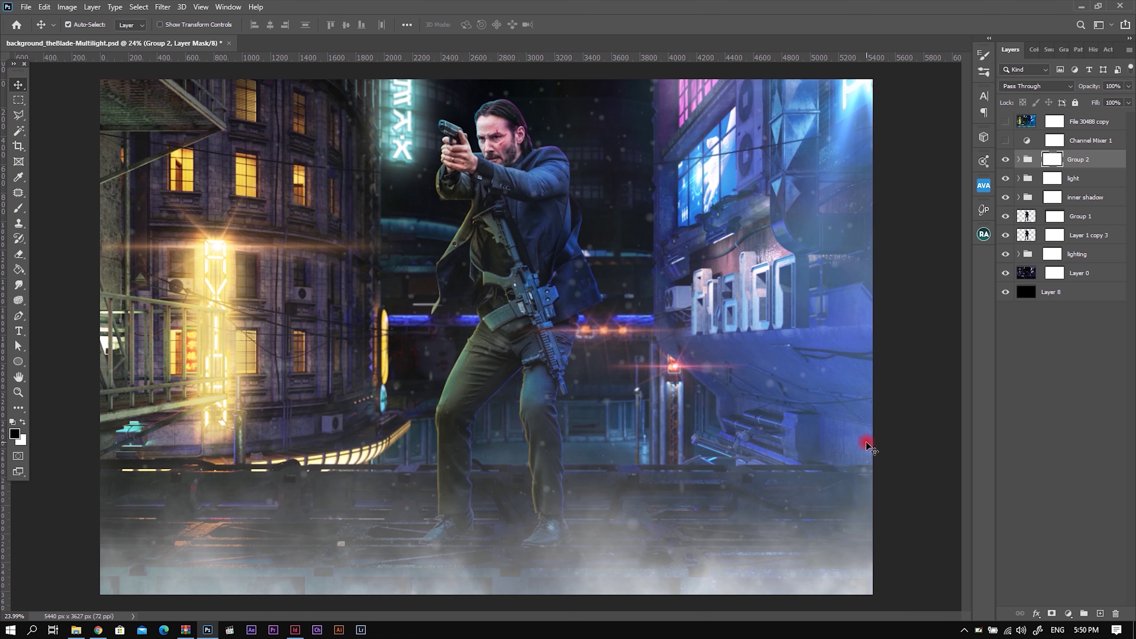
pyautogui.click(1005, 140)
pyautogui.moveTo(103, 308); pyautogui.dragTo(874, 394)
pyautogui.click(1006, 122)
pyautogui.moveTo(102, 403); pyautogui.dragTo(874, 436)
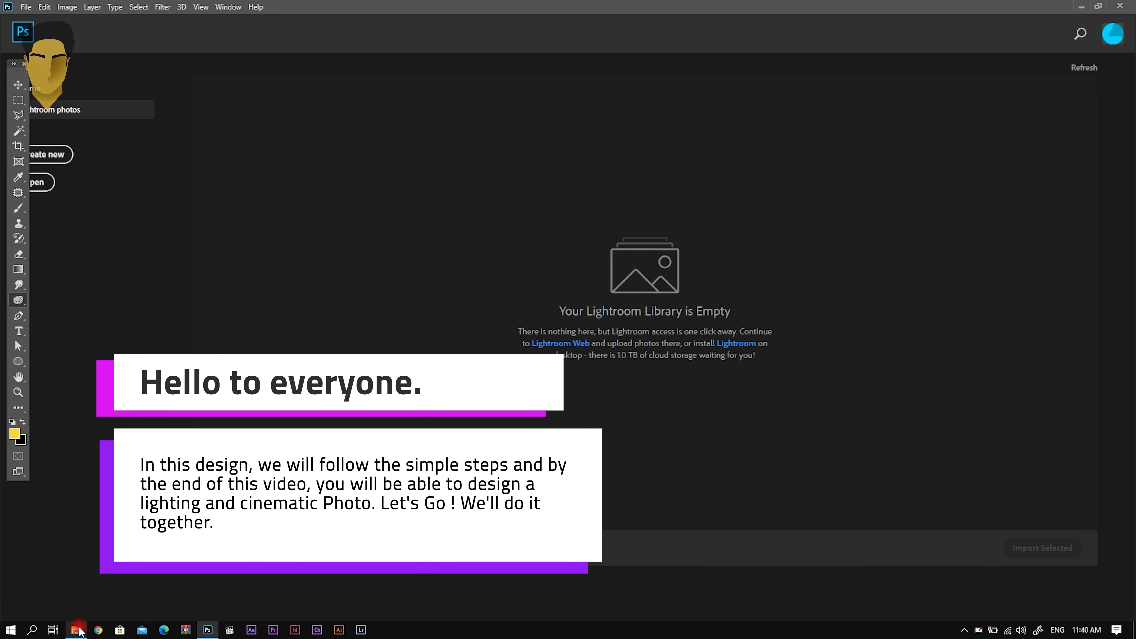
# Open background_theBlade-Multilight.jpg from the John Wick poster folder in Photoshop
pyautogui.click(79, 630)
pyautogui.moveTo(878, 168); pyautogui.dragTo(135, 58)
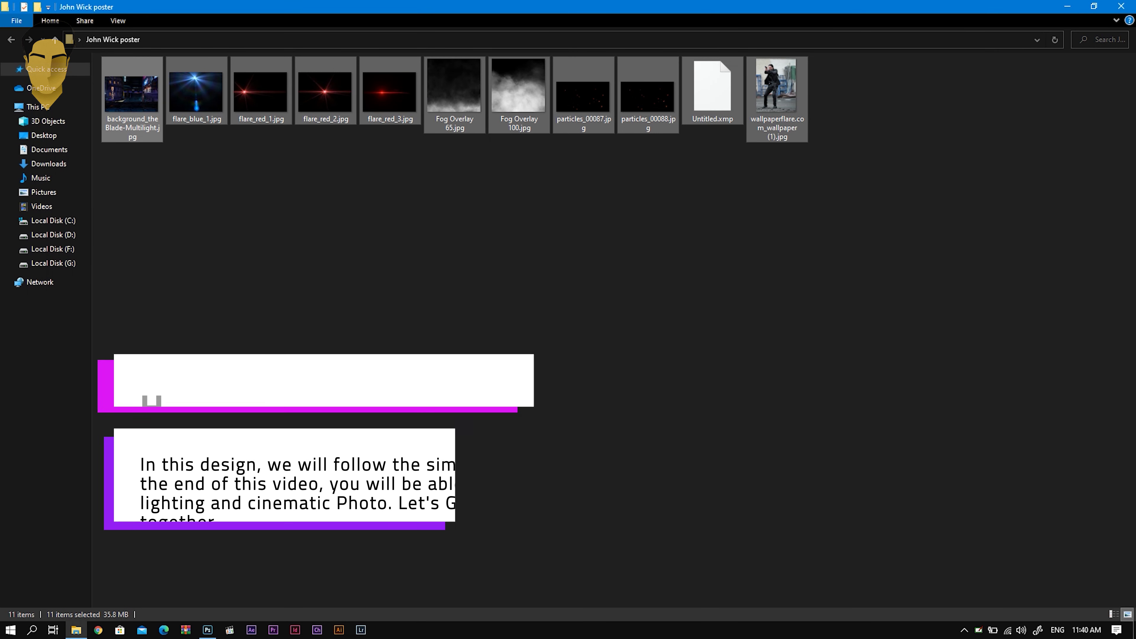
pyautogui.click(345, 397)
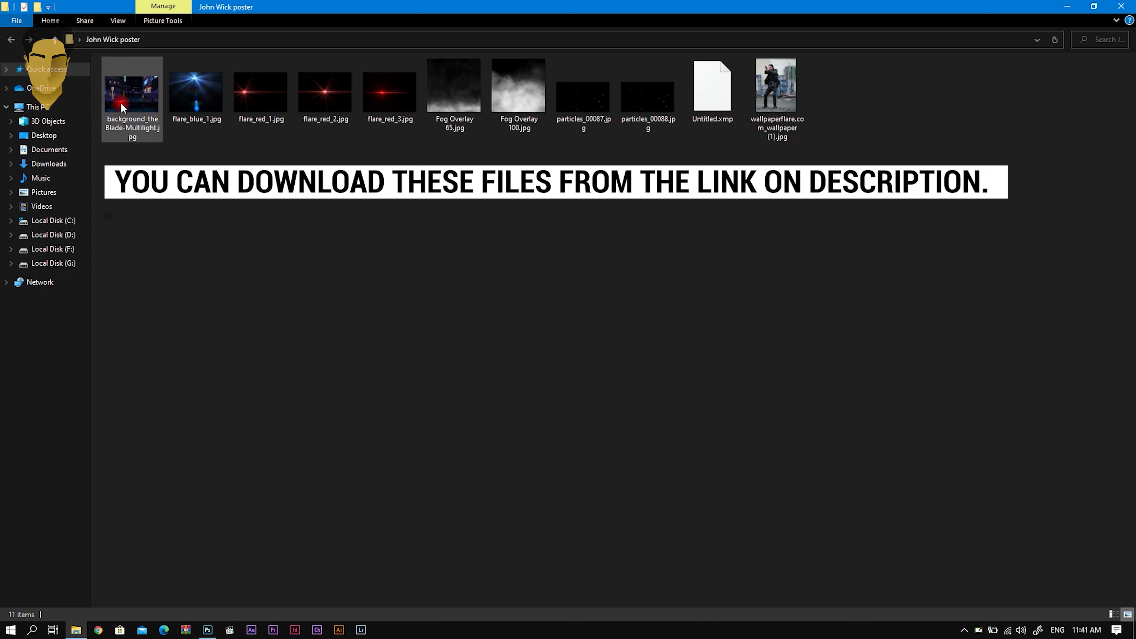
pyautogui.moveTo(130, 102); pyautogui.dragTo(163, 502)
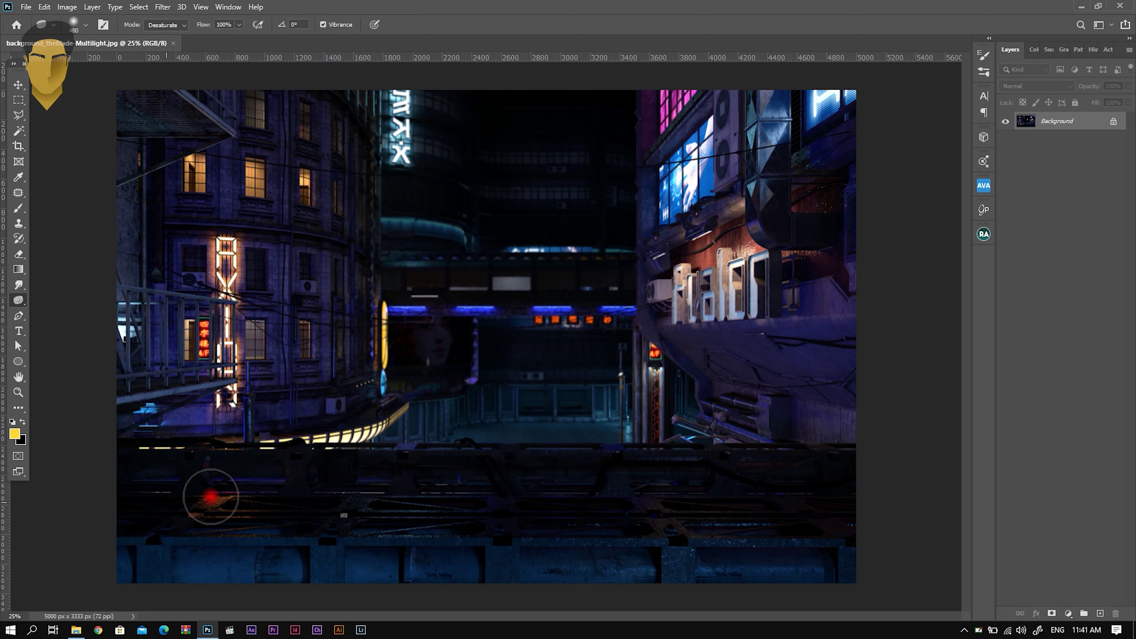
# Open wallpaperflare.com_wallpaper (1).jpg in Photoshop as a new document tab
pyautogui.scroll(2, 472, 348)
pyautogui.scroll(-2, 472, 348)
pyautogui.scroll(-2, 471, 348)
pyautogui.scroll(2, 472, 348)
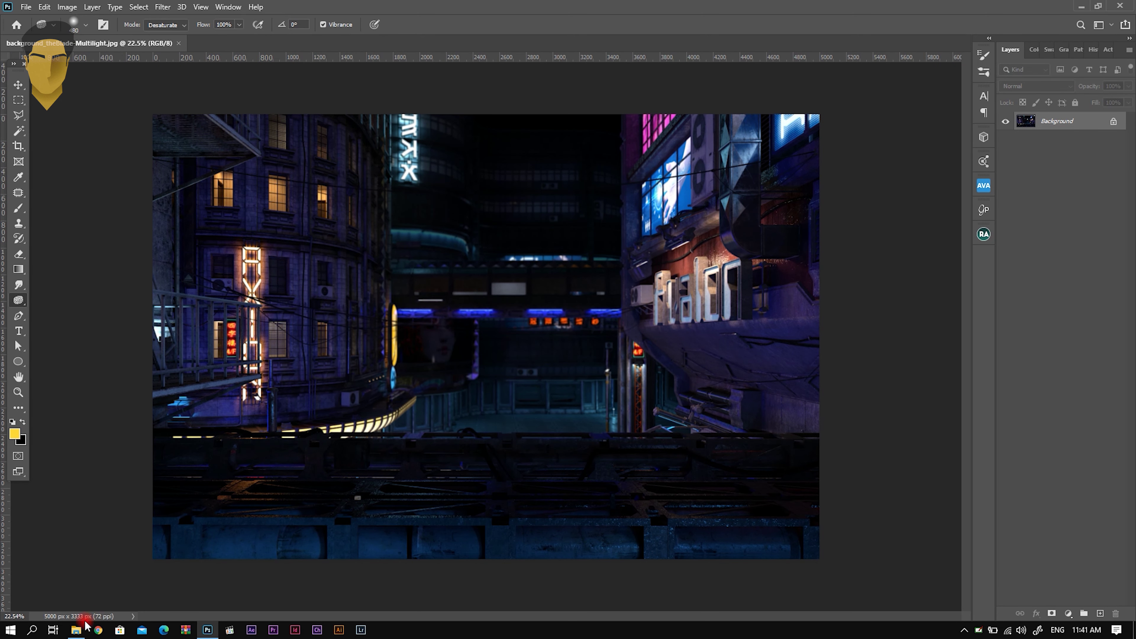
pyautogui.click(77, 629)
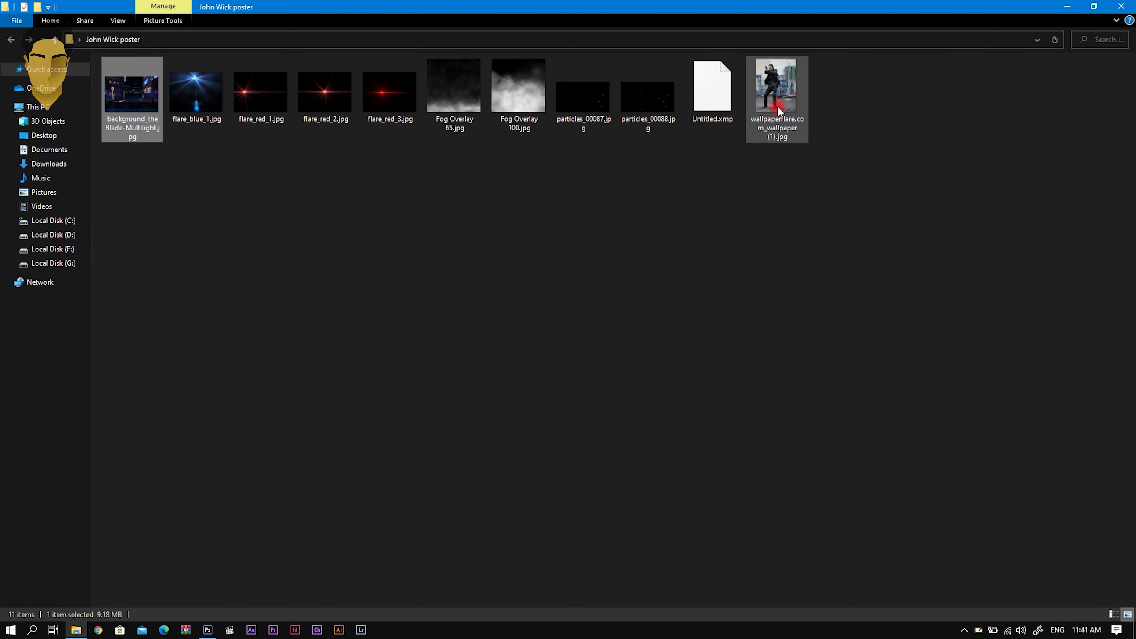
pyautogui.moveTo(777, 112); pyautogui.dragTo(240, 623)
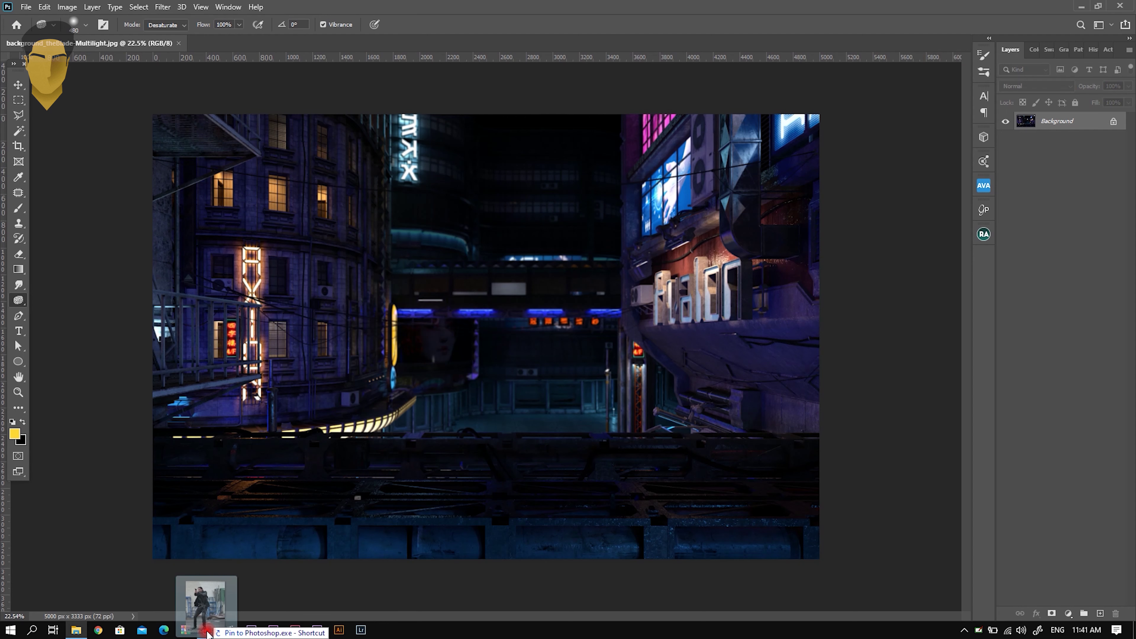
pyautogui.moveTo(240, 623); pyautogui.dragTo(976, 448)
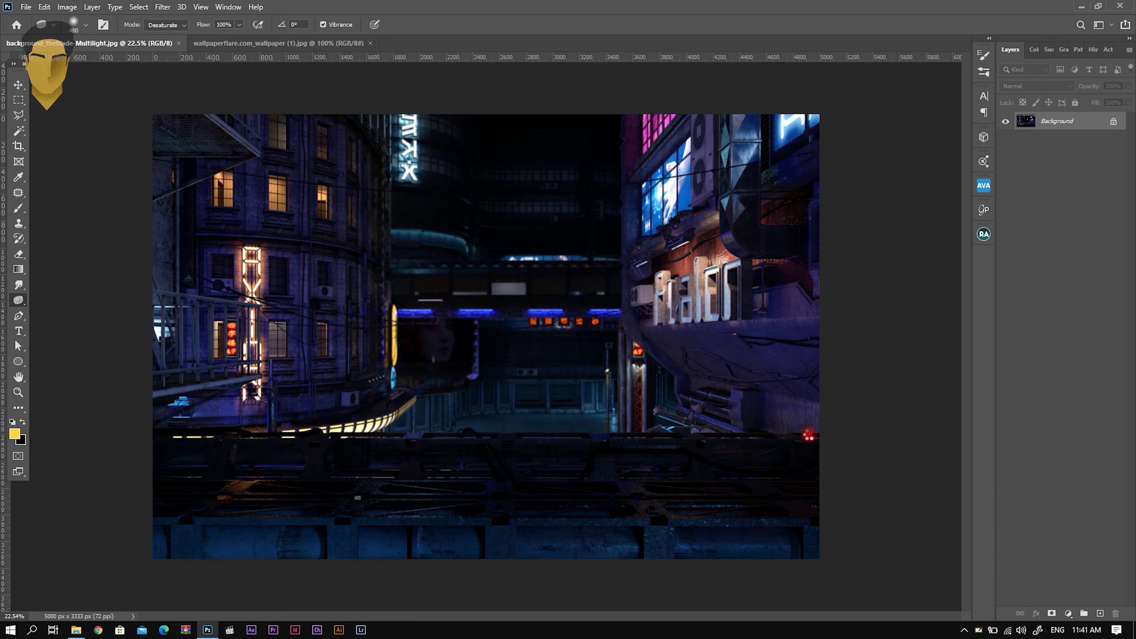
pyautogui.scroll(3, 435, 164)
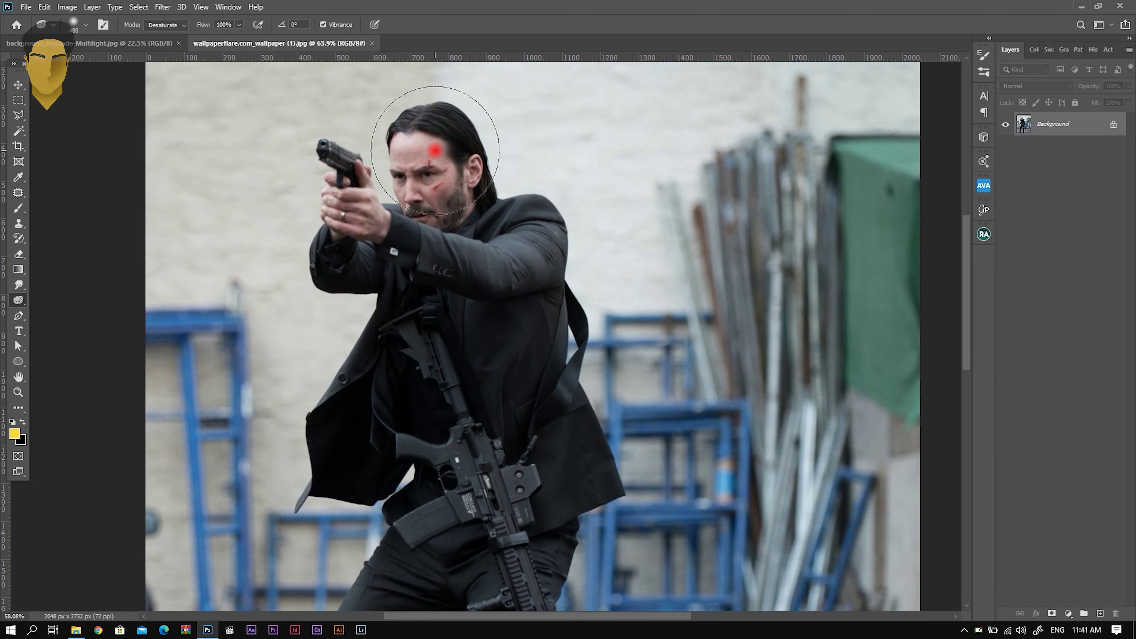
pyautogui.scroll(-2, 435, 163)
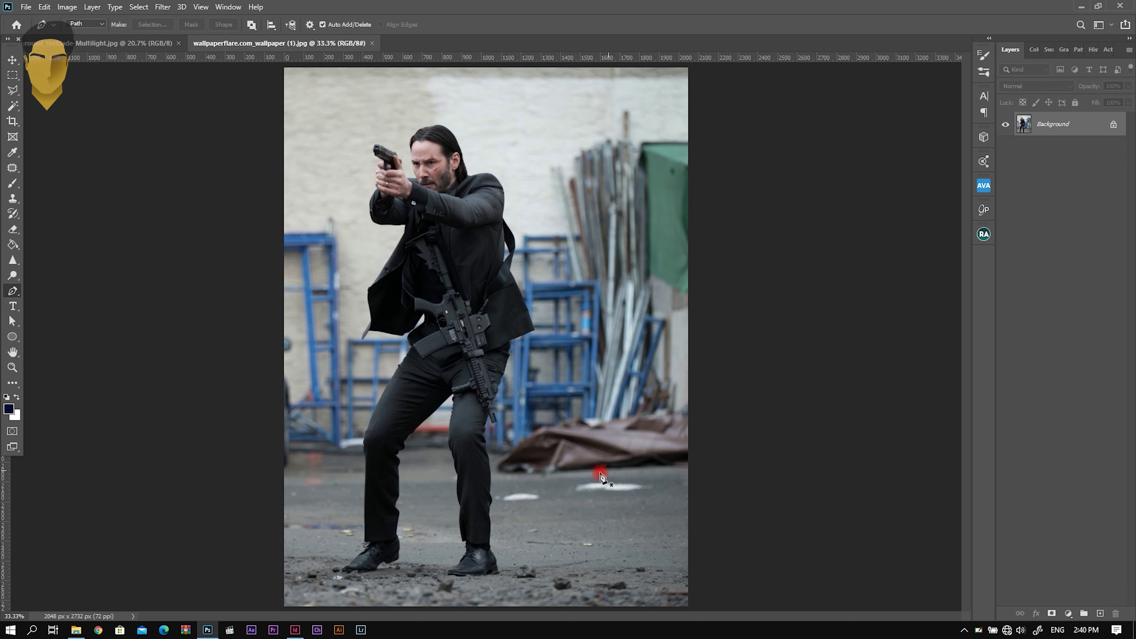
# Zoom in on the gunman photo and pan over to his outstretched sleeve
pyautogui.scroll(2, 465, 242)
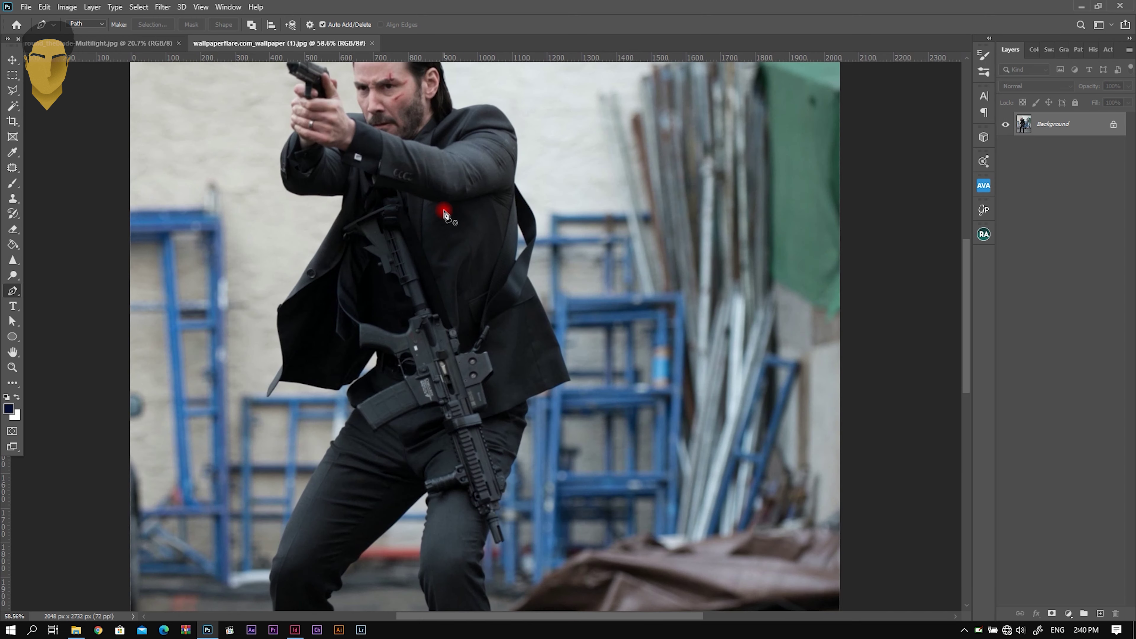
pyautogui.scroll(2, 402, 233)
pyautogui.scroll(2, 340, 268)
pyautogui.scroll(1, 335, 291)
pyautogui.scroll(2, 336, 291)
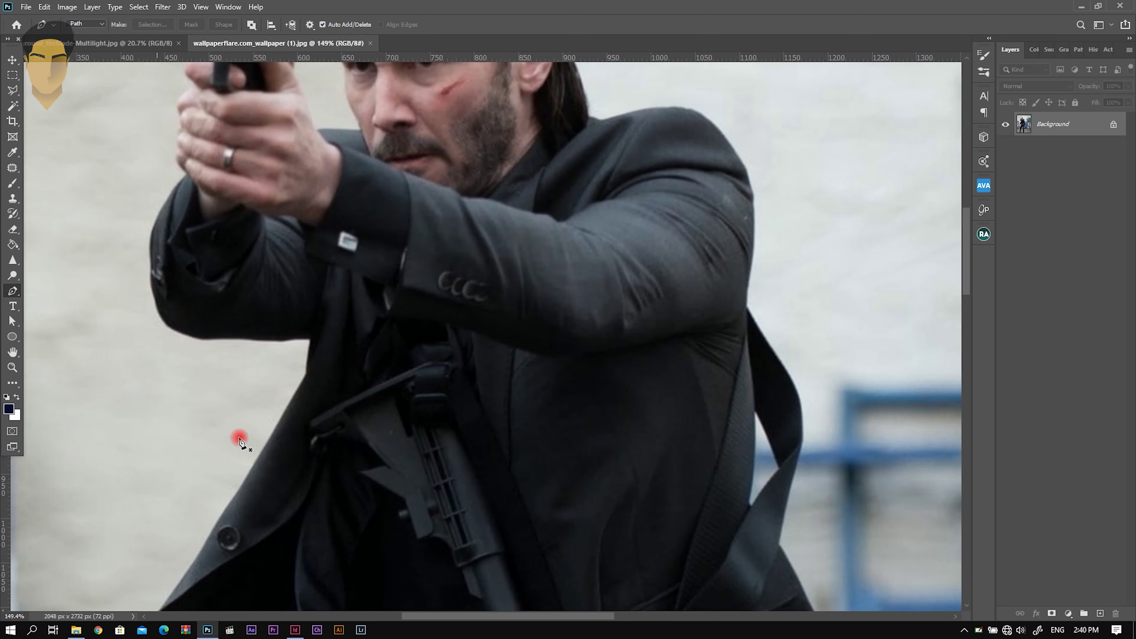
pyautogui.moveTo(406, 282); pyautogui.dragTo(475, 444)
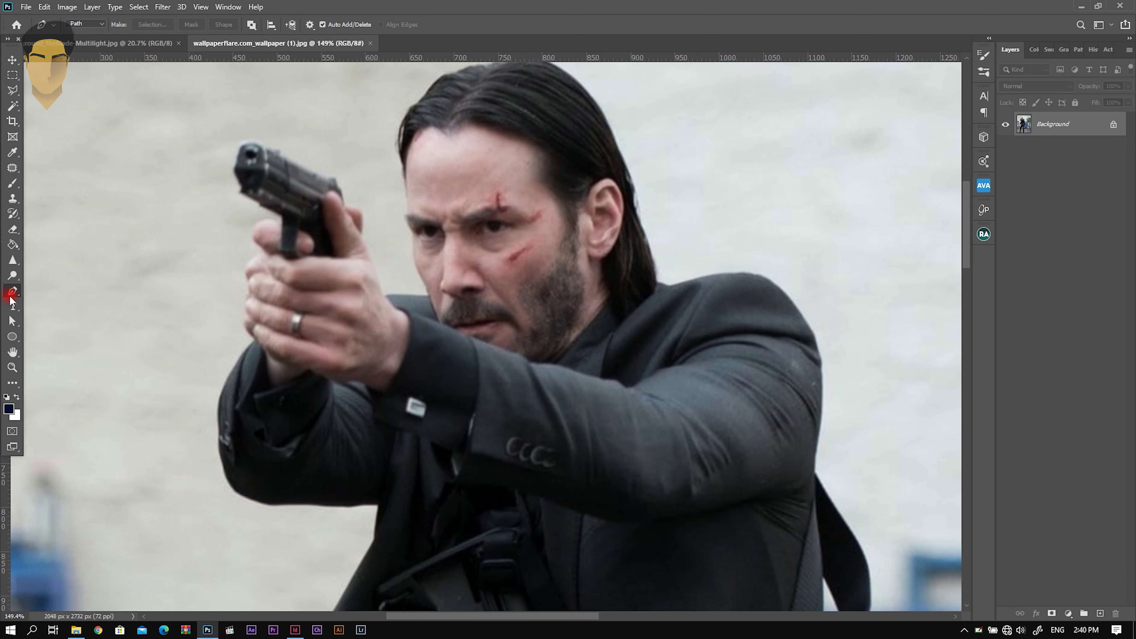
pyautogui.scroll(3, 380, 501)
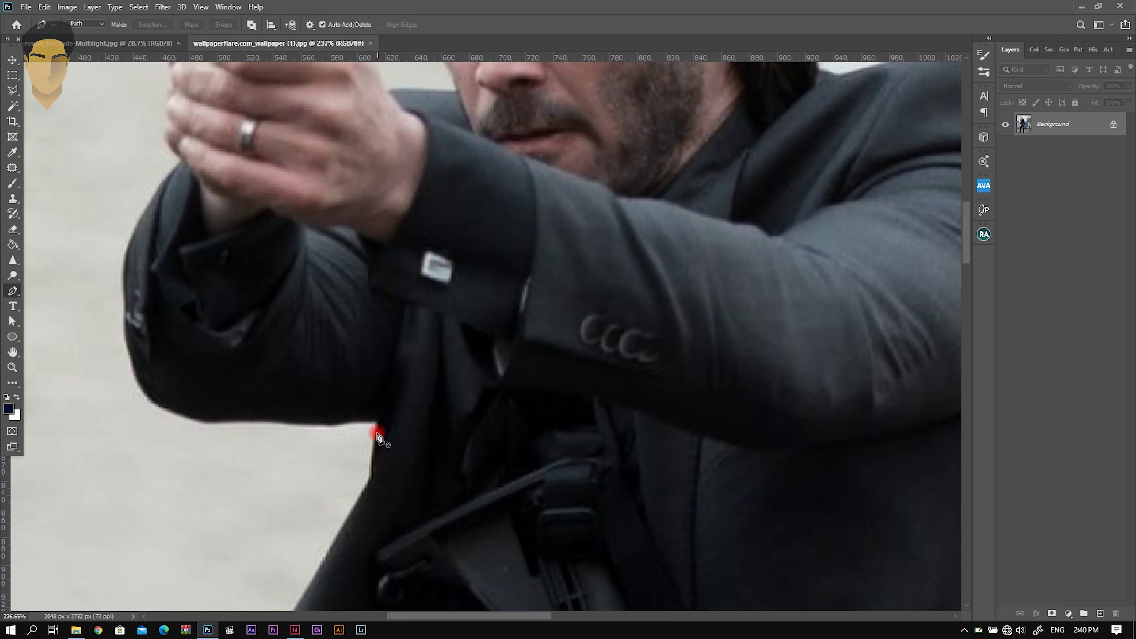
pyautogui.scroll(1, 377, 443)
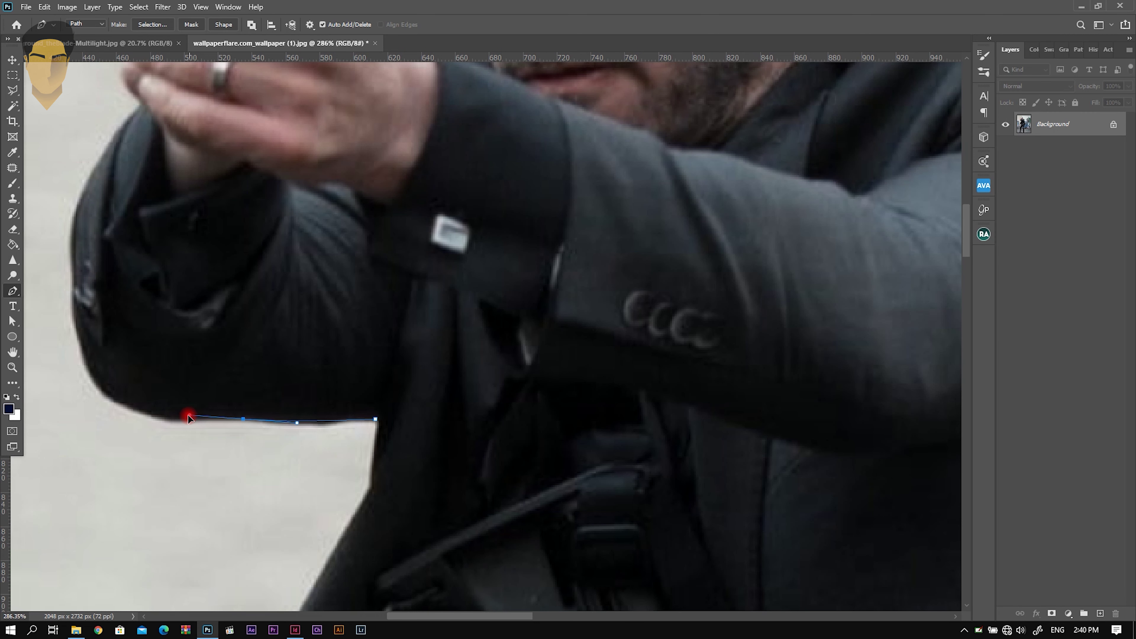
# Trace curved anchors along the sleeve edge, up the hand and around the fingers
pyautogui.moveTo(172, 418)
pyautogui.mouseDown()
pyautogui.moveTo(156, 422)
pyautogui.moveTo(208, 515)
pyautogui.mouseUp()
pyautogui.moveTo(123, 402); pyautogui.dragTo(121, 328)
pyautogui.scroll(-3, 216, 218)
pyautogui.moveTo(259, 342); pyautogui.dragTo(329, 261)
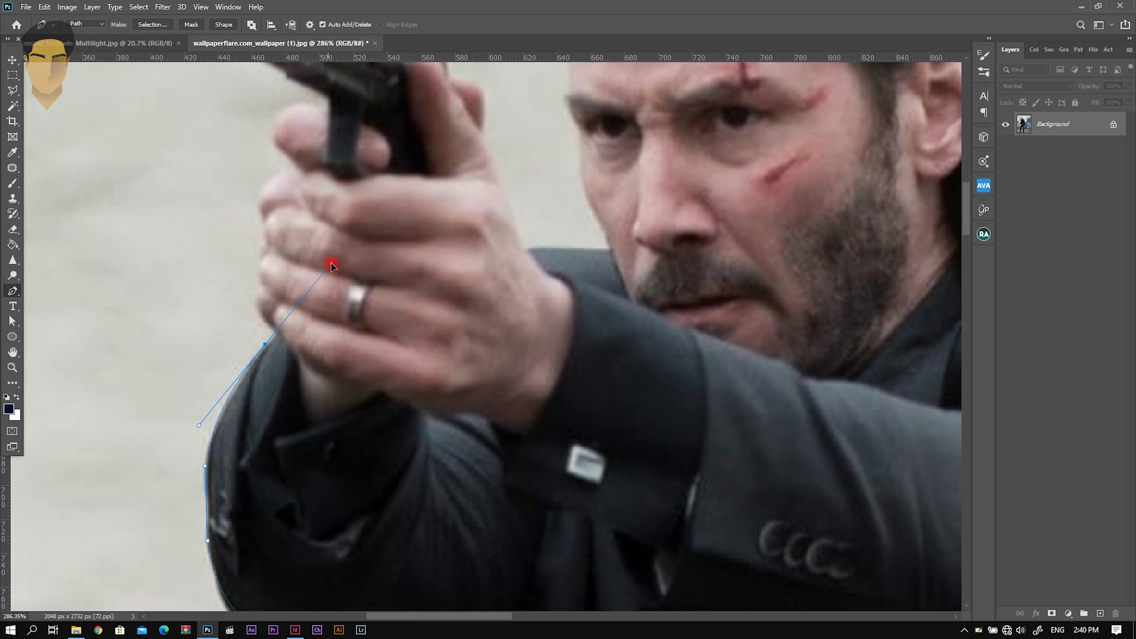
pyautogui.scroll(5, 299, 385)
pyautogui.scroll(5, 346, 254)
pyautogui.moveTo(349, 423); pyautogui.dragTo(413, 317)
pyautogui.scroll(1, 372, 423)
pyautogui.moveTo(356, 339); pyautogui.dragTo(413, 320)
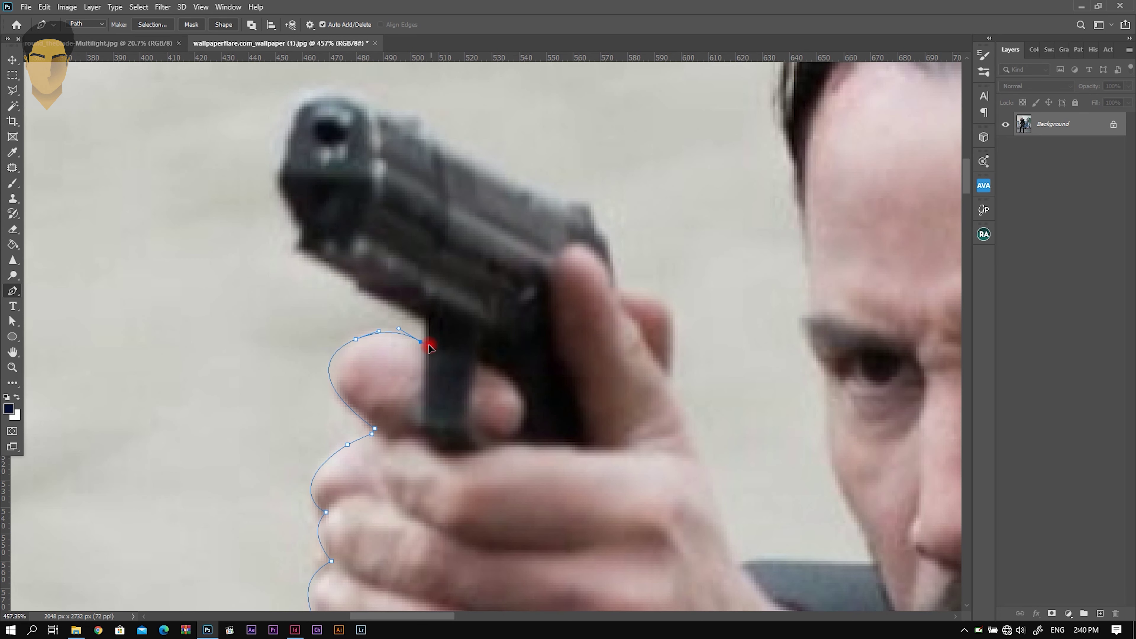
pyautogui.scroll(2, 387, 375)
pyautogui.scroll(3, 344, 320)
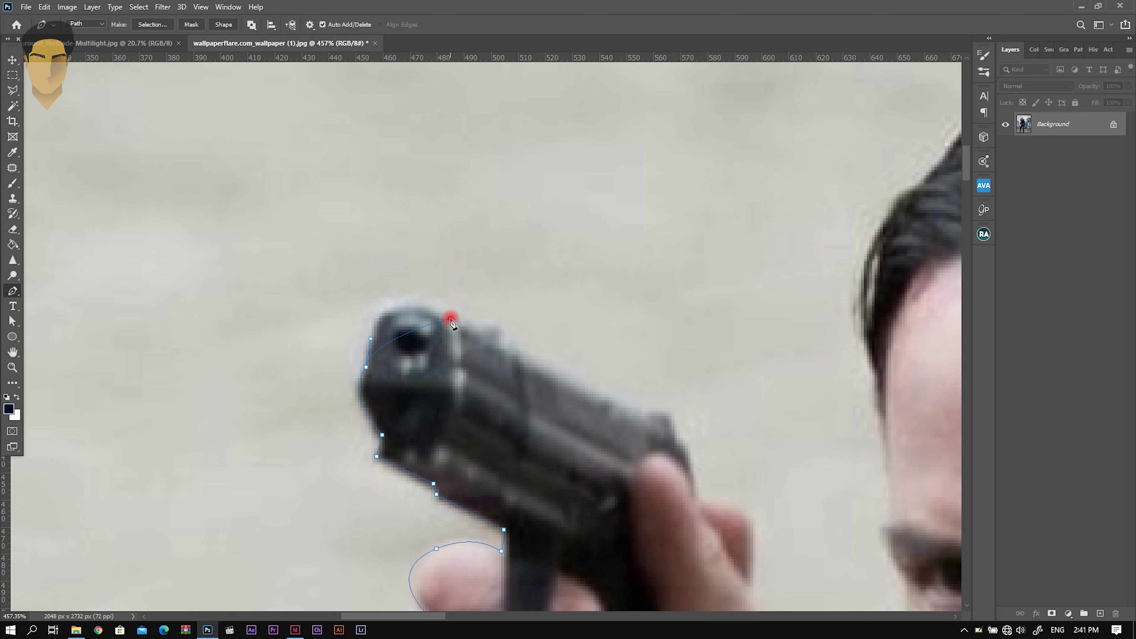
pyautogui.hscroll(3, 451, 321)
# Continue the path around the pistol's top, outline and muzzle
pyautogui.click(491, 394)
pyautogui.moveTo(518, 409); pyautogui.dragTo(471, 480)
pyautogui.scroll(-3, 469, 471)
pyautogui.hscroll(3, 469, 472)
pyautogui.scroll(-3, 470, 480)
pyautogui.click(492, 501)
pyautogui.click(632, 501)
pyautogui.moveTo(606, 439); pyautogui.dragTo(590, 424)
pyautogui.scroll(5, 583, 299)
# Trace the outline along the hairline, over the top of the hair and below the ear
pyautogui.click(548, 543)
pyautogui.moveTo(552, 351); pyautogui.dragTo(563, 330)
pyautogui.moveTo(583, 309); pyautogui.dragTo(596, 314)
pyautogui.scroll(5, 597, 315)
pyautogui.hscroll(5, 597, 315)
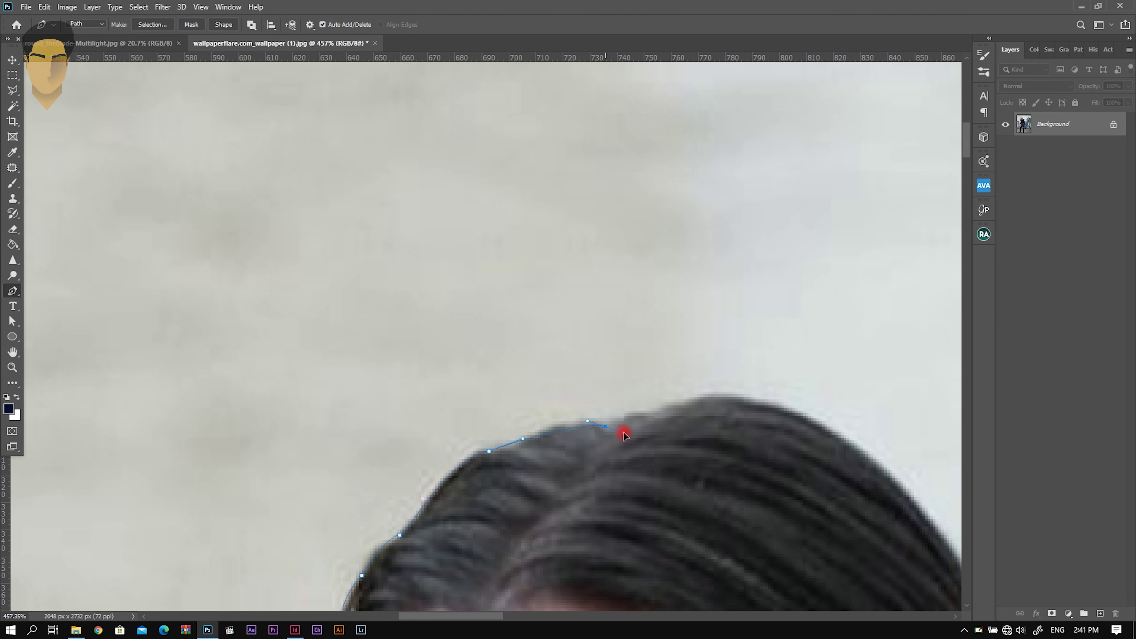
pyautogui.scroll(-5, 624, 434)
pyautogui.hscroll(5, 624, 434)
pyautogui.moveTo(591, 417); pyautogui.dragTo(720, 525)
pyautogui.moveTo(551, 433); pyautogui.dragTo(474, 249)
pyautogui.moveTo(611, 442); pyautogui.dragTo(643, 546)
pyautogui.scroll(-5, 624, 506)
pyautogui.hscroll(3, 624, 506)
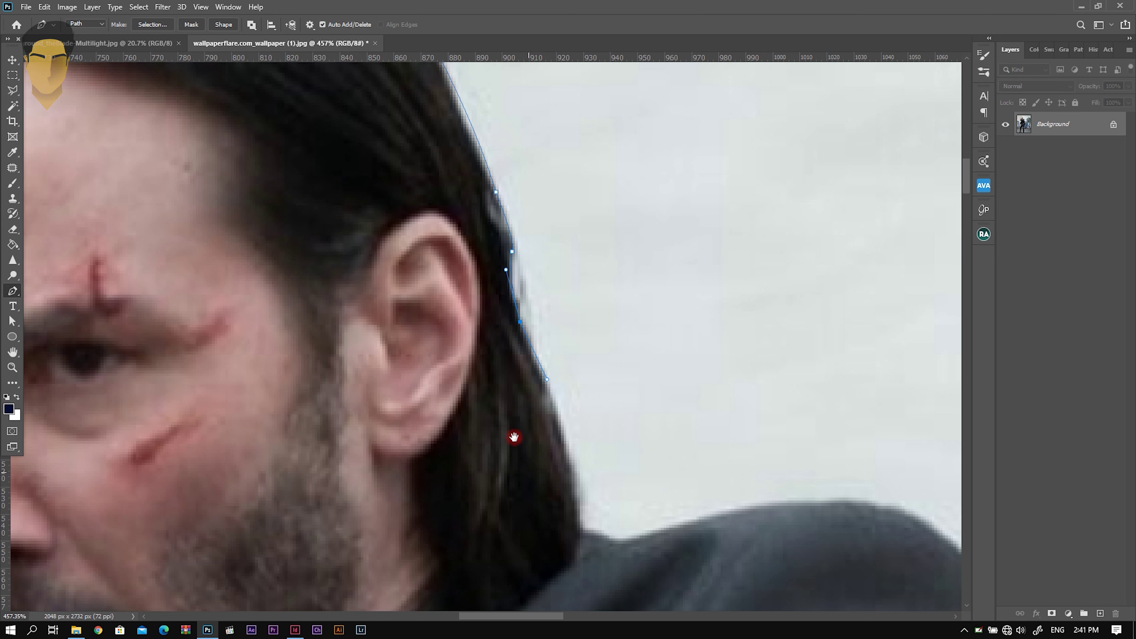
pyautogui.scroll(-3, 515, 437)
# Extend the path from the neck over and down the shoulder slope
pyautogui.moveTo(539, 401); pyautogui.dragTo(552, 409)
pyautogui.hscroll(5, 650, 389)
pyautogui.moveTo(685, 400); pyautogui.dragTo(749, 481)
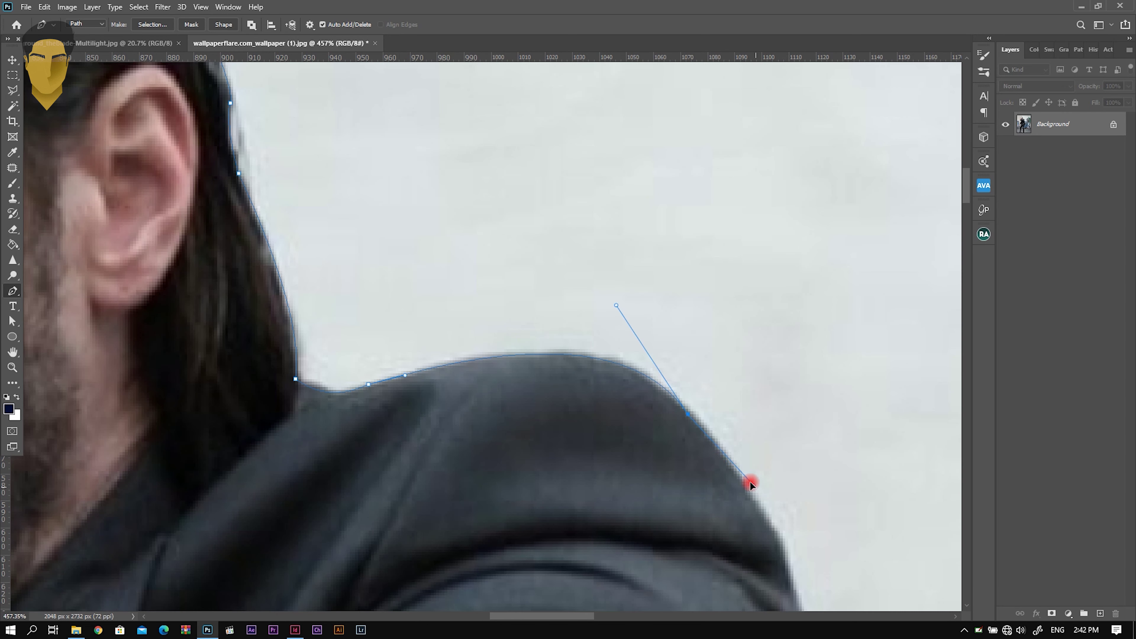
pyautogui.scroll(-5, 750, 481)
pyautogui.hscroll(3, 750, 482)
pyautogui.moveTo(584, 366); pyautogui.dragTo(585, 378)
pyautogui.moveTo(574, 476)
pyautogui.mouseDown()
pyautogui.moveTo(547, 330)
pyautogui.moveTo(450, 185)
pyautogui.mouseUp()
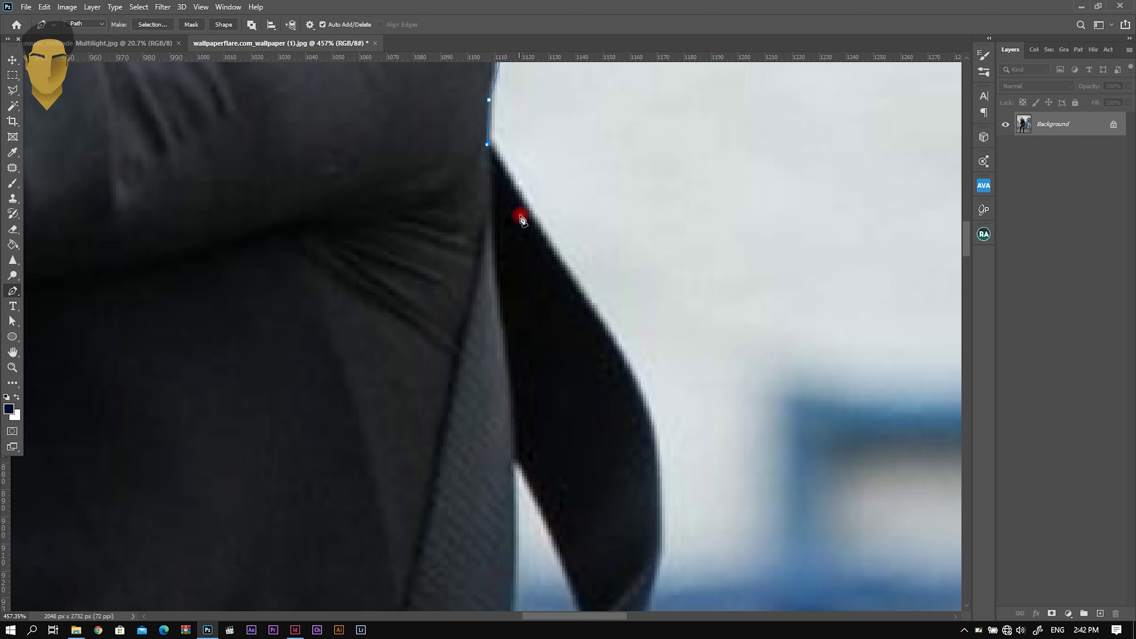
pyautogui.scroll(-5, 606, 385)
# Carry the path further down the shoulder edge, adding a corner anchor
pyautogui.moveTo(629, 366); pyautogui.dragTo(595, 537)
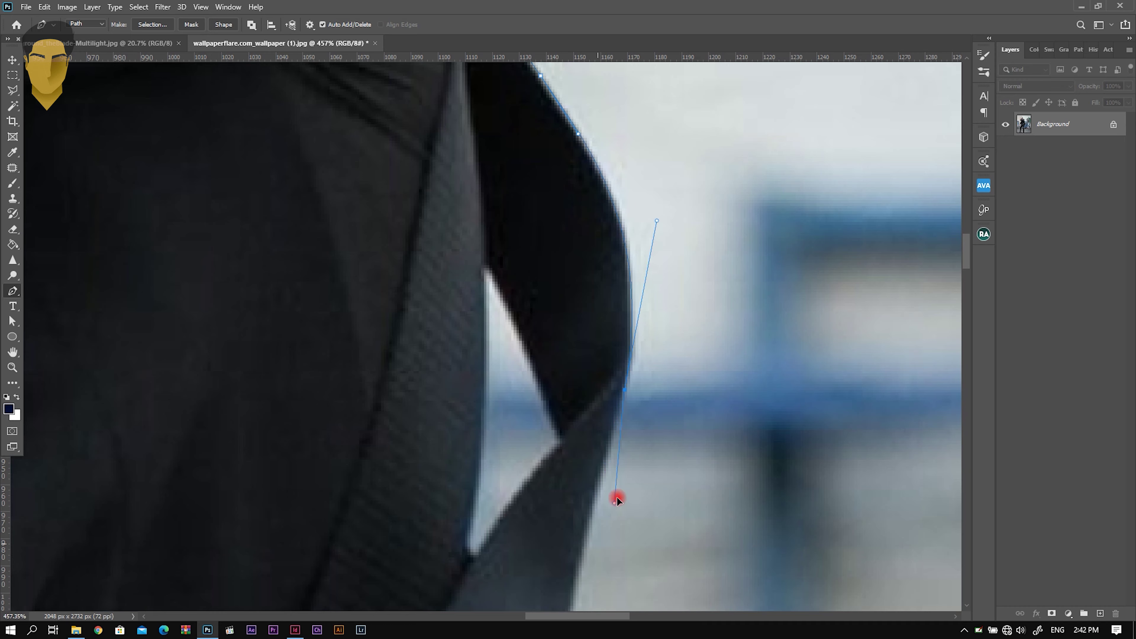
pyautogui.scroll(-2, 595, 492)
pyautogui.scroll(-5, 581, 403)
pyautogui.scroll(-5, 532, 342)
pyautogui.scroll(-5, 497, 350)
pyautogui.moveTo(616, 436); pyautogui.dragTo(621, 477)
pyautogui.scroll(-5, 620, 476)
pyautogui.hscroll(3, 581, 402)
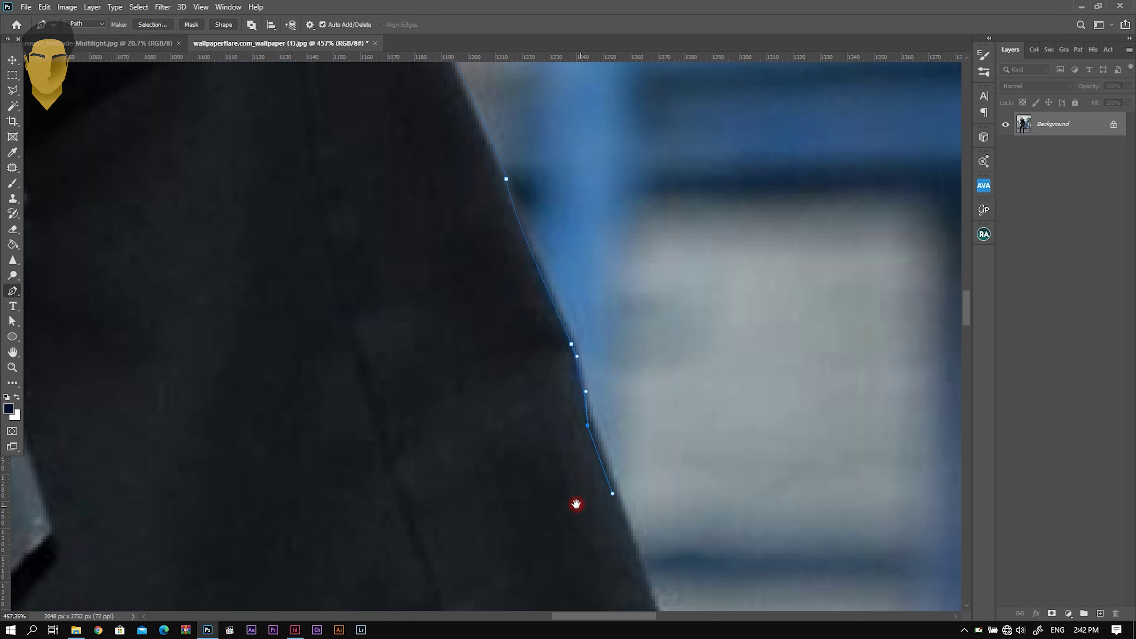
pyautogui.scroll(-5, 584, 509)
pyautogui.hscroll(3, 583, 509)
pyautogui.click(567, 291)
# Trace anchors down the strap and jacket edge to beside the rifle
pyautogui.moveTo(325, 394); pyautogui.dragTo(461, 325)
pyautogui.click(419, 472)
pyautogui.moveTo(418, 472); pyautogui.dragTo(506, 56)
pyautogui.click(550, 130)
pyautogui.scroll(-5, 490, 170)
pyautogui.click(482, 268)
pyautogui.scroll(-3, 481, 272)
pyautogui.moveTo(447, 218); pyautogui.dragTo(434, 235)
pyautogui.scroll(-3, 379, 363)
pyautogui.moveTo(398, 324); pyautogui.dragTo(384, 335)
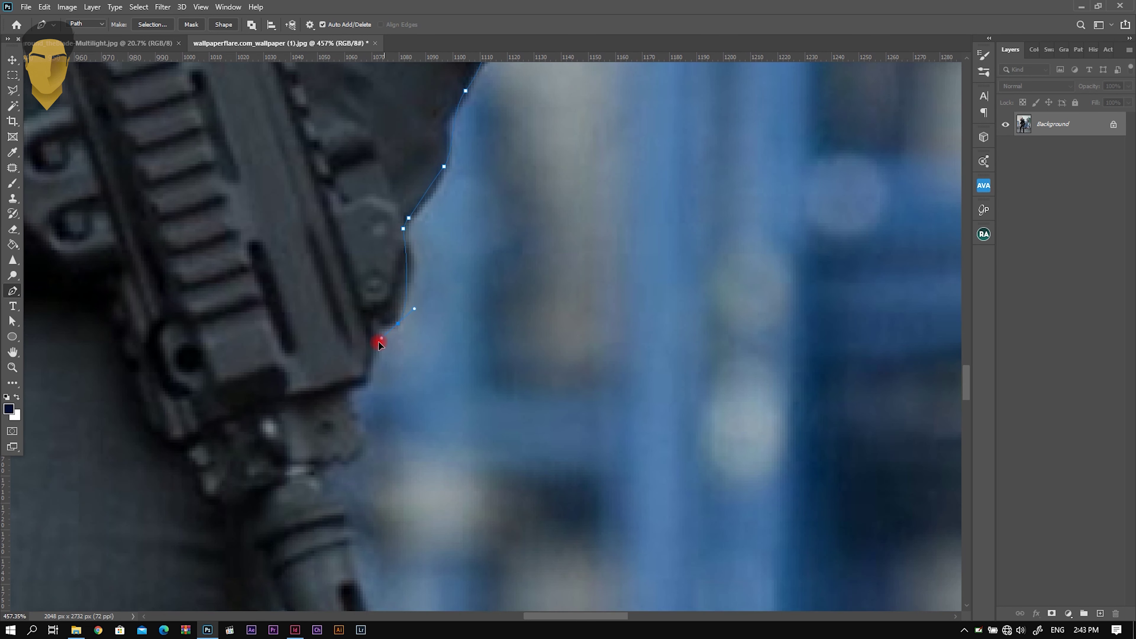
pyautogui.scroll(-3, 392, 324)
pyautogui.moveTo(394, 235); pyautogui.dragTo(385, 248)
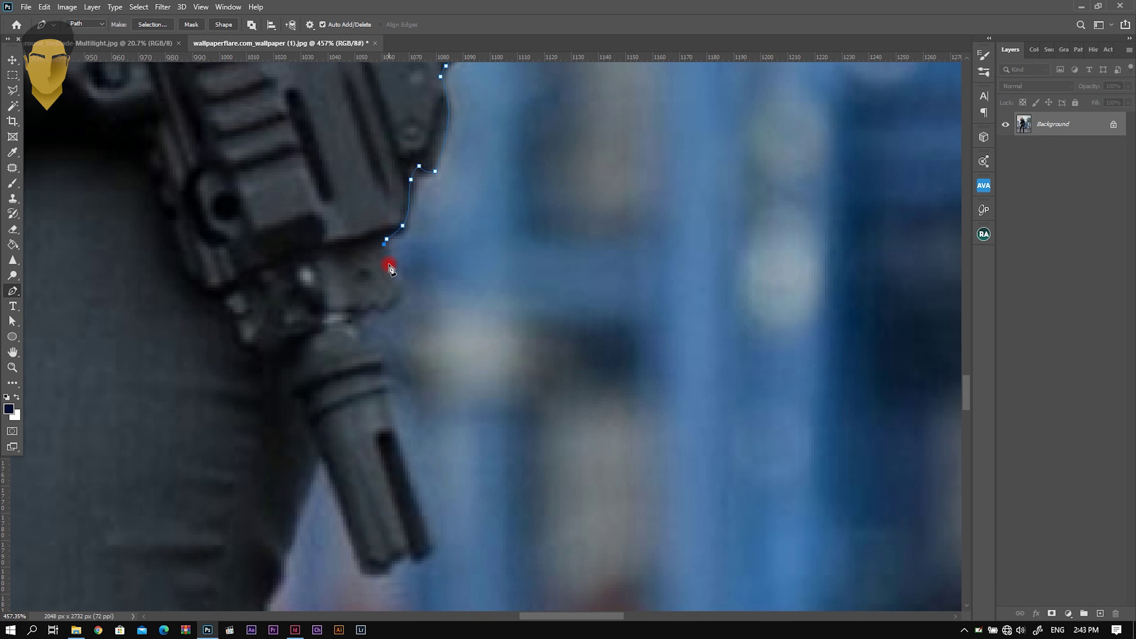
# Trace anchors around the rifle's end and down the body's side to the trouser edge
pyautogui.scroll(-3, 356, 324)
pyautogui.moveTo(349, 299); pyautogui.dragTo(344, 147)
pyautogui.moveTo(427, 271); pyautogui.dragTo(409, 290)
pyautogui.scroll(-2, 311, 178)
pyautogui.click(301, 198)
pyautogui.click(294, 218)
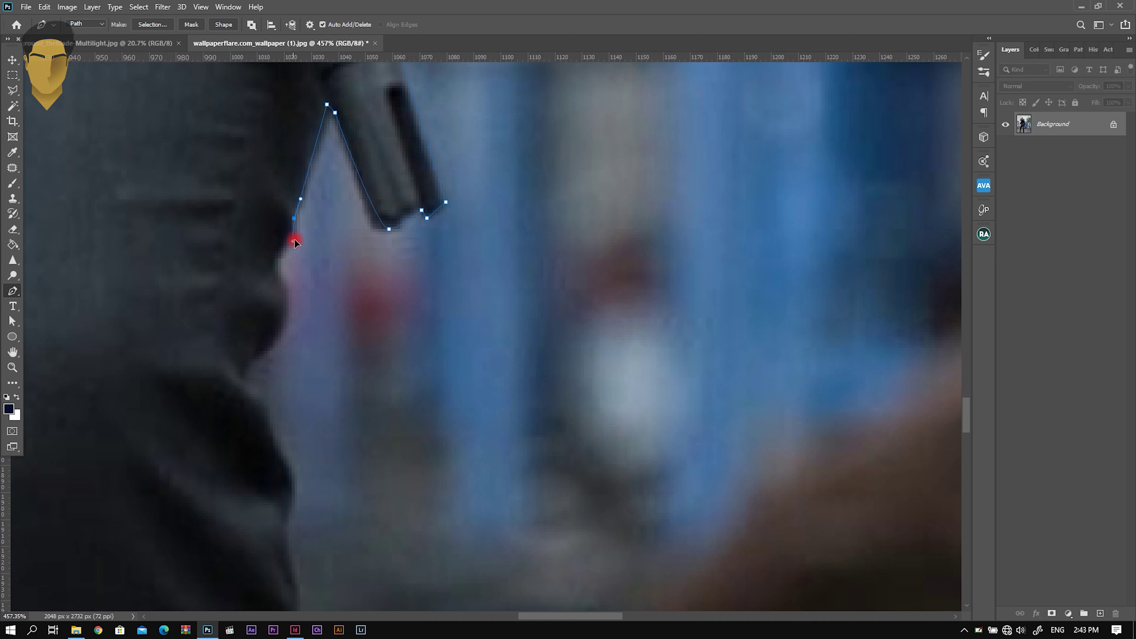
pyautogui.moveTo(252, 368); pyautogui.dragTo(252, 376)
pyautogui.scroll(-5, 286, 313)
pyautogui.click(303, 245)
pyautogui.click(306, 267)
pyautogui.click(310, 288)
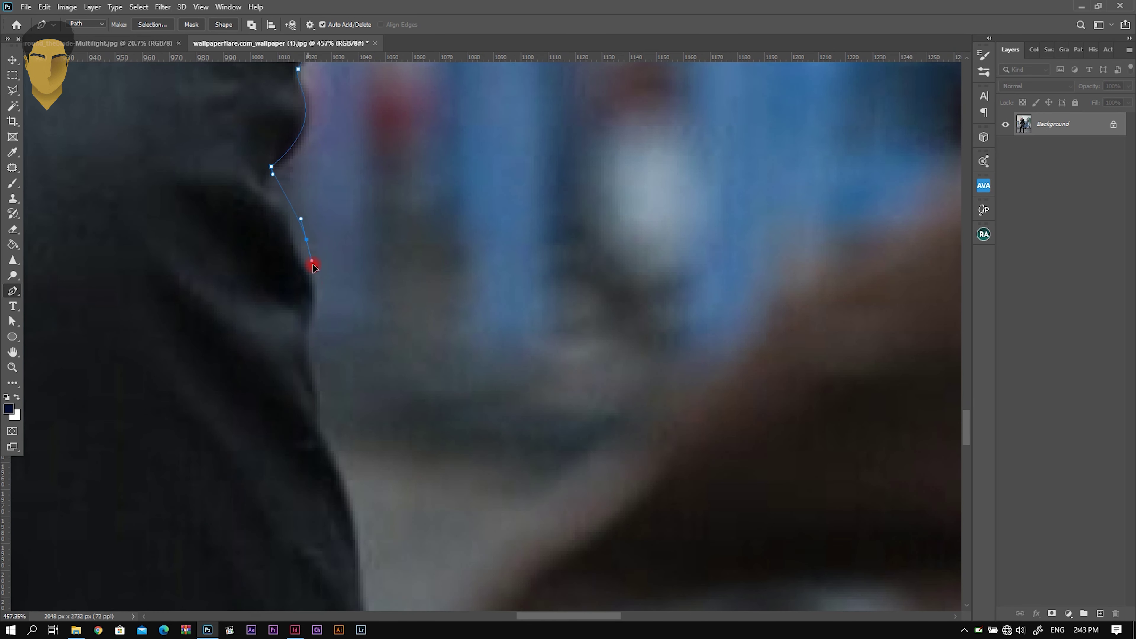
# Continue the path down the trouser leg's edge toward the boot
pyautogui.scroll(-2, 312, 266)
pyautogui.click(280, 261)
pyautogui.scroll(-2, 286, 305)
pyautogui.scroll(-1, 289, 279)
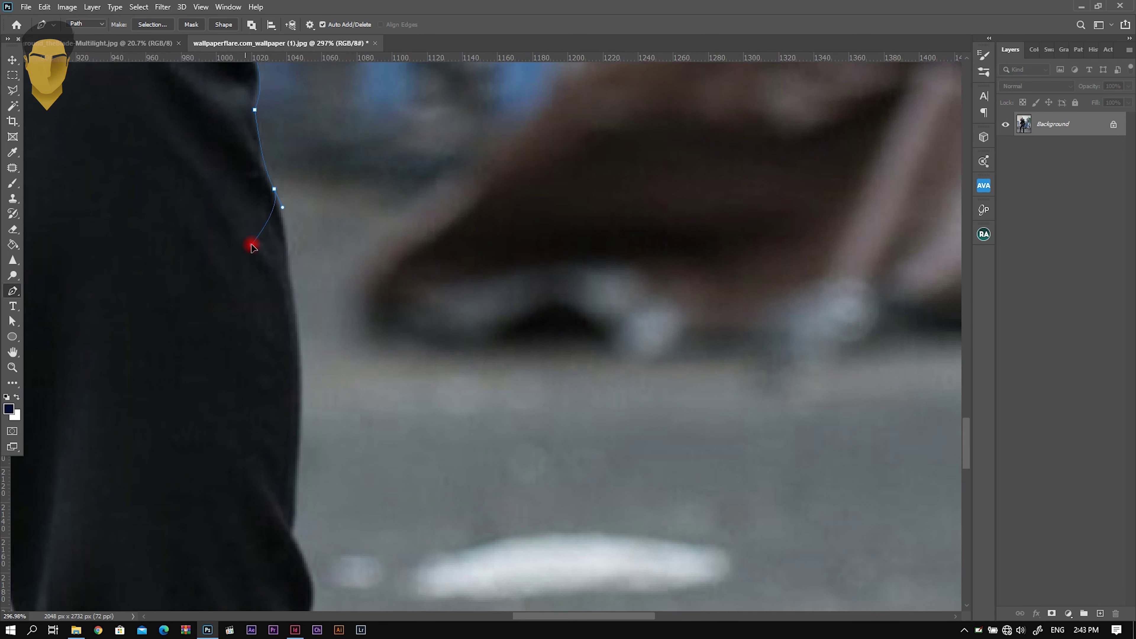
pyautogui.scroll(-1, 295, 345)
pyautogui.scroll(-4, 293, 394)
pyautogui.click(308, 253)
pyautogui.scroll(-1, 313, 286)
pyautogui.moveTo(312, 309); pyautogui.dragTo(270, 358)
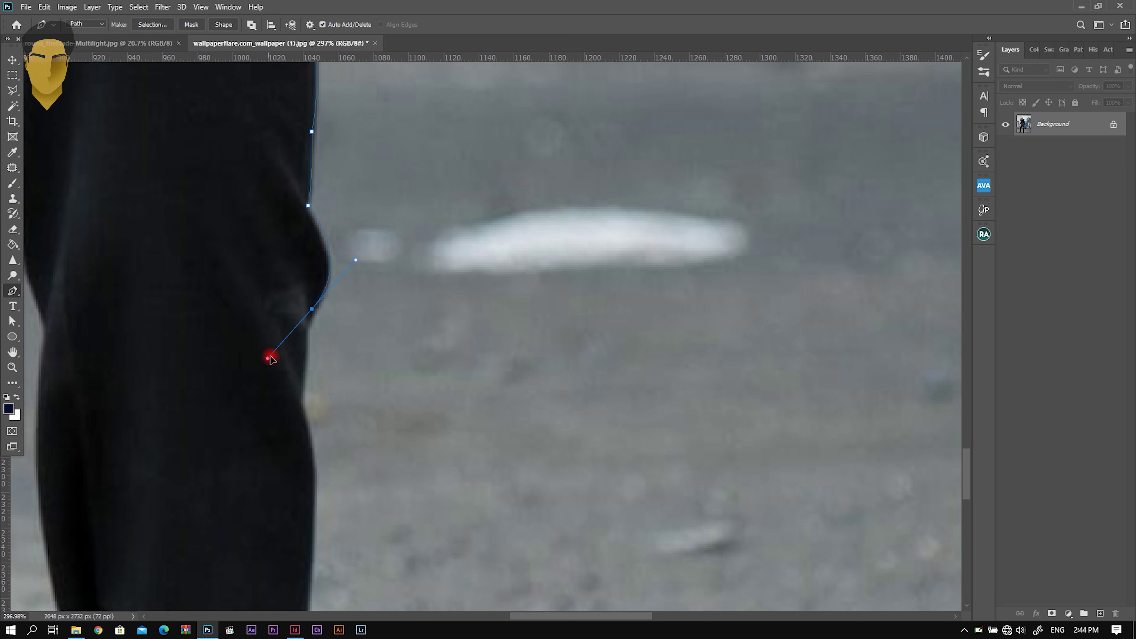
pyautogui.scroll(-2, 304, 331)
pyautogui.scroll(-1, 304, 342)
pyautogui.moveTo(300, 401); pyautogui.dragTo(300, 451)
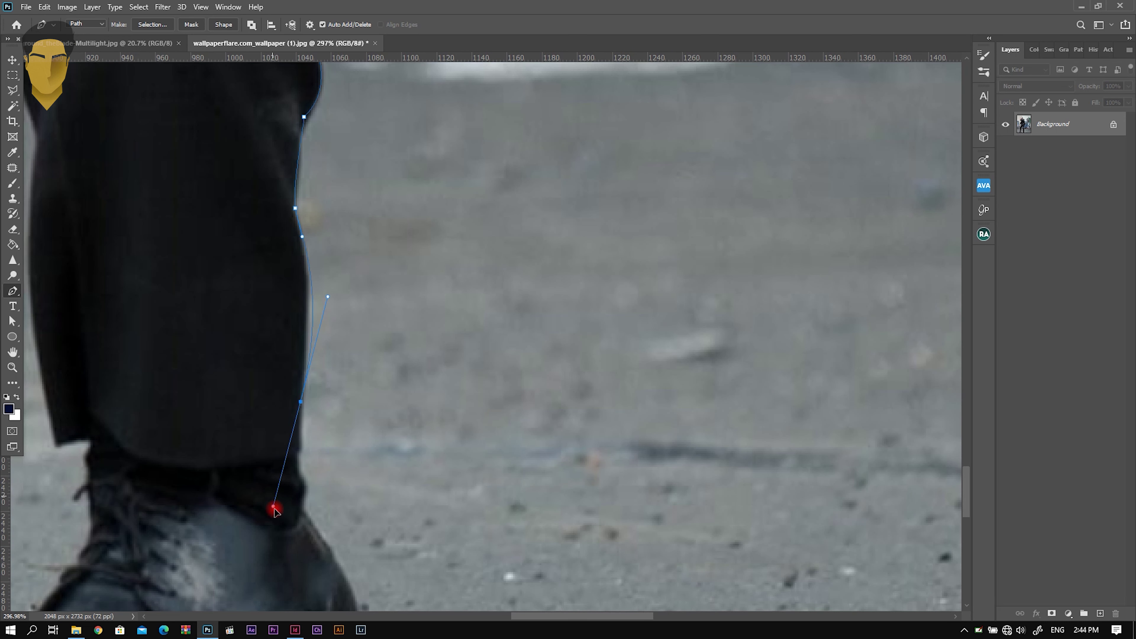
pyautogui.scroll(-3, 297, 402)
pyautogui.moveTo(294, 330); pyautogui.dragTo(308, 347)
pyautogui.scroll(-3, 331, 340)
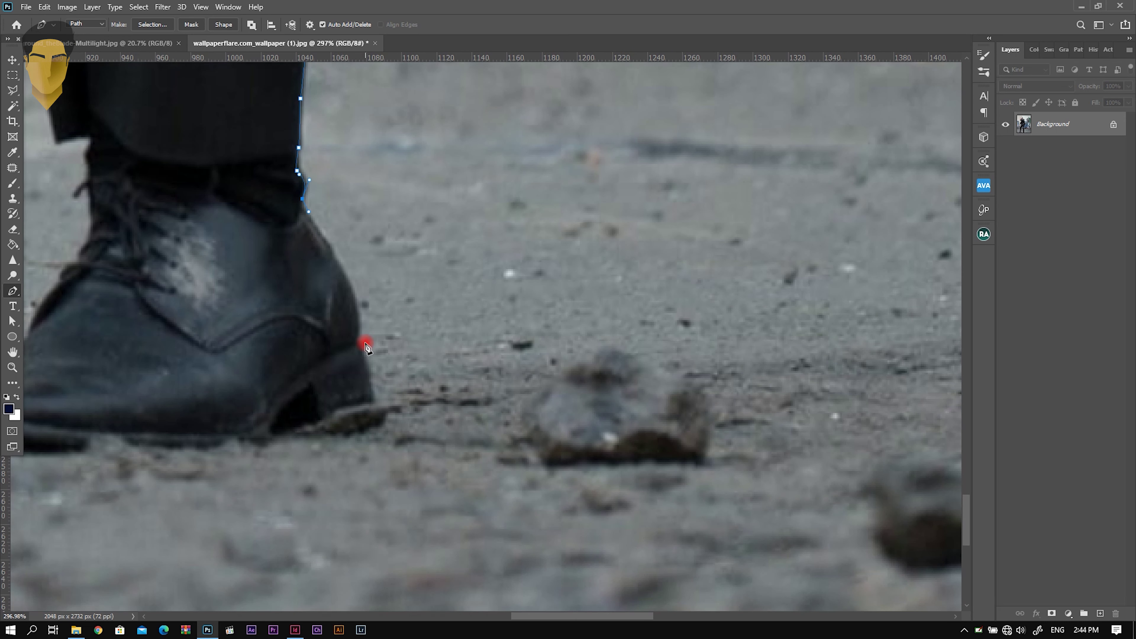
pyautogui.scroll(-1, 357, 347)
pyautogui.scroll(-2, 425, 314)
pyautogui.hscroll(-4, 425, 313)
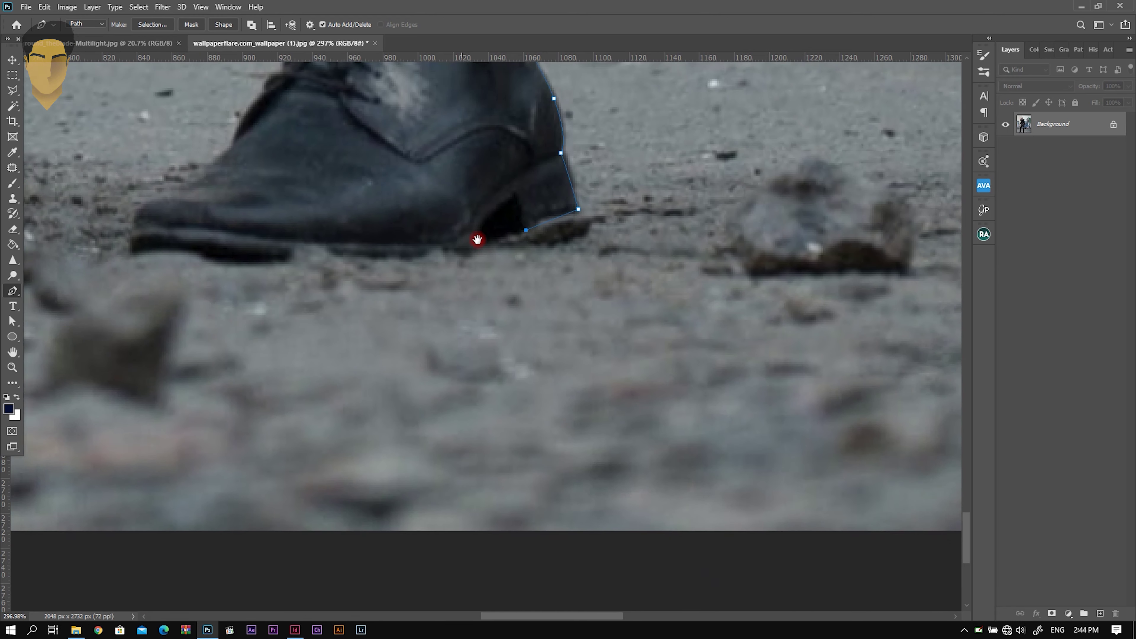
# Wrap the path around the first boot's heel, up its front, and onto the trouser leg's left edge
pyautogui.click(620, 218)
pyautogui.moveTo(567, 239); pyautogui.dragTo(514, 251)
pyautogui.moveTo(281, 269); pyautogui.dragTo(213, 263)
pyautogui.scroll(2, 204, 193)
pyautogui.hscroll(-1, 268, 242)
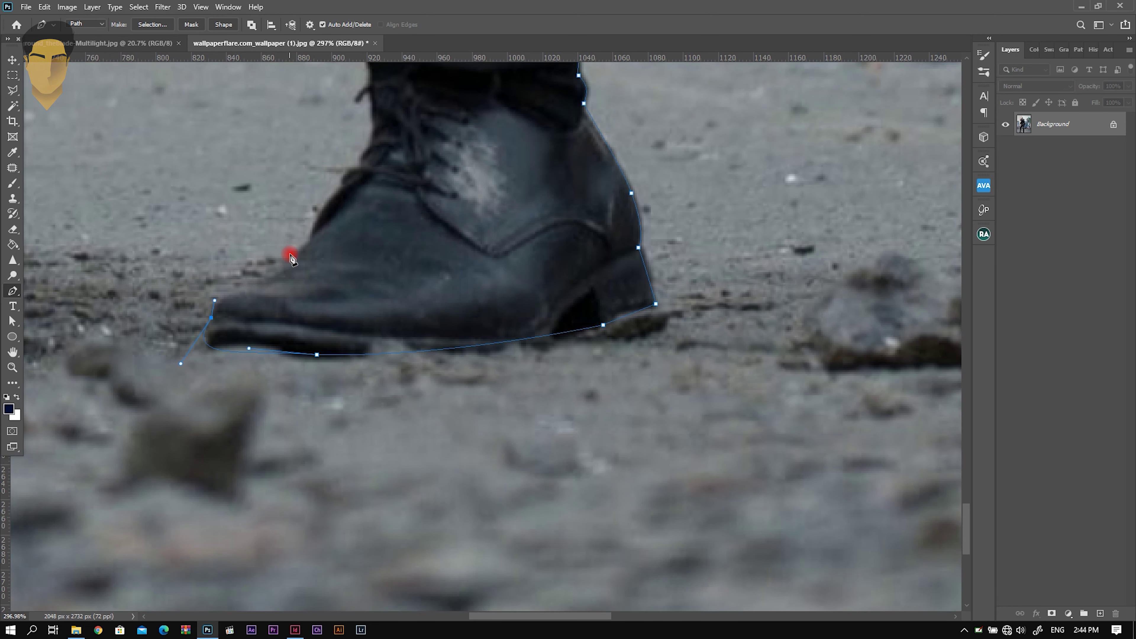
pyautogui.click(311, 238)
pyautogui.scroll(3, 342, 299)
pyautogui.hscroll(1, 342, 300)
pyautogui.click(326, 318)
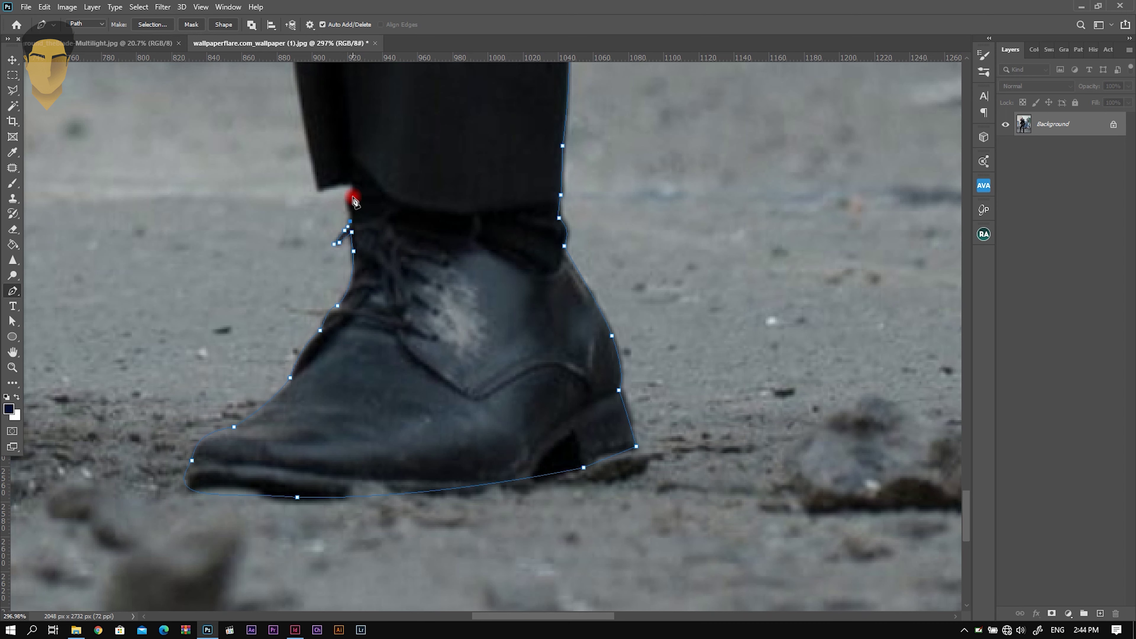
pyautogui.scroll(2, 355, 201)
pyautogui.scroll(3, 312, 375)
pyautogui.click(285, 186)
pyautogui.click(287, 145)
# Trace curved anchors along the upper leg and inner thigh edges of the trousers
pyautogui.moveTo(327, 178); pyautogui.dragTo(396, 431)
pyautogui.click(362, 355)
pyautogui.moveTo(336, 121); pyautogui.dragTo(399, 506)
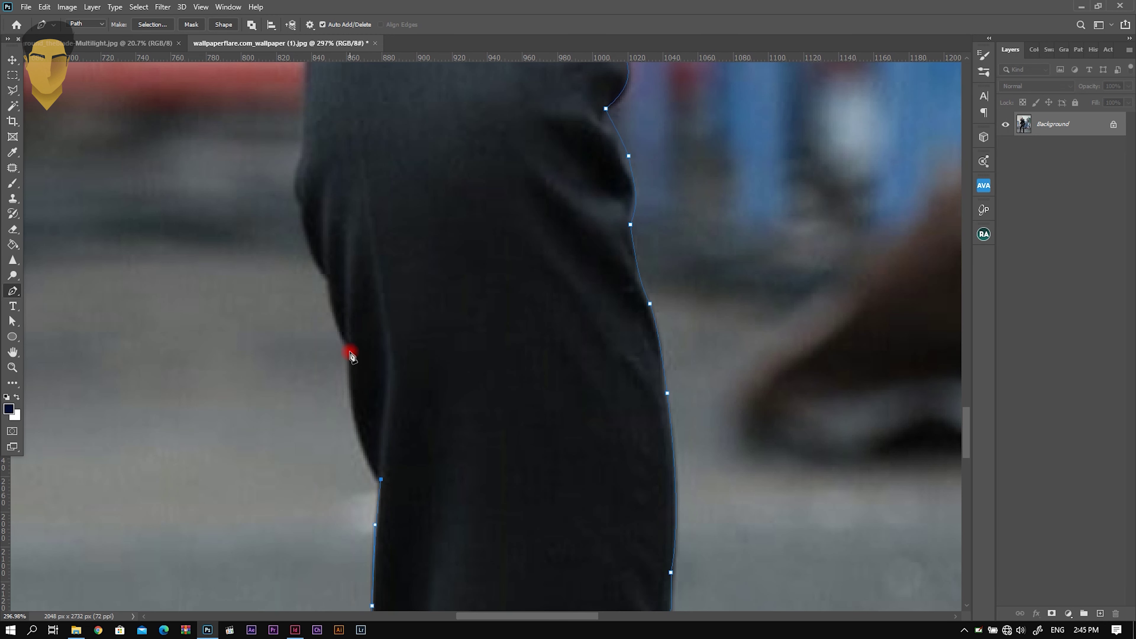
pyautogui.moveTo(348, 344); pyautogui.dragTo(421, 379)
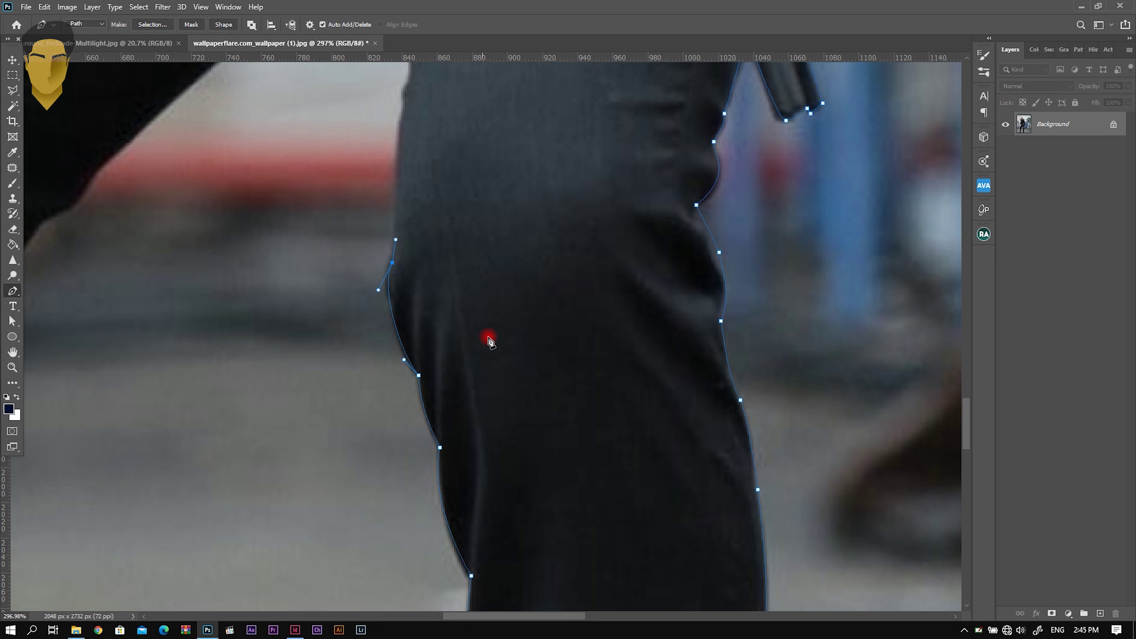
pyautogui.moveTo(468, 306); pyautogui.dragTo(570, 543)
pyautogui.click(516, 294)
pyautogui.moveTo(517, 294); pyautogui.dragTo(542, 389)
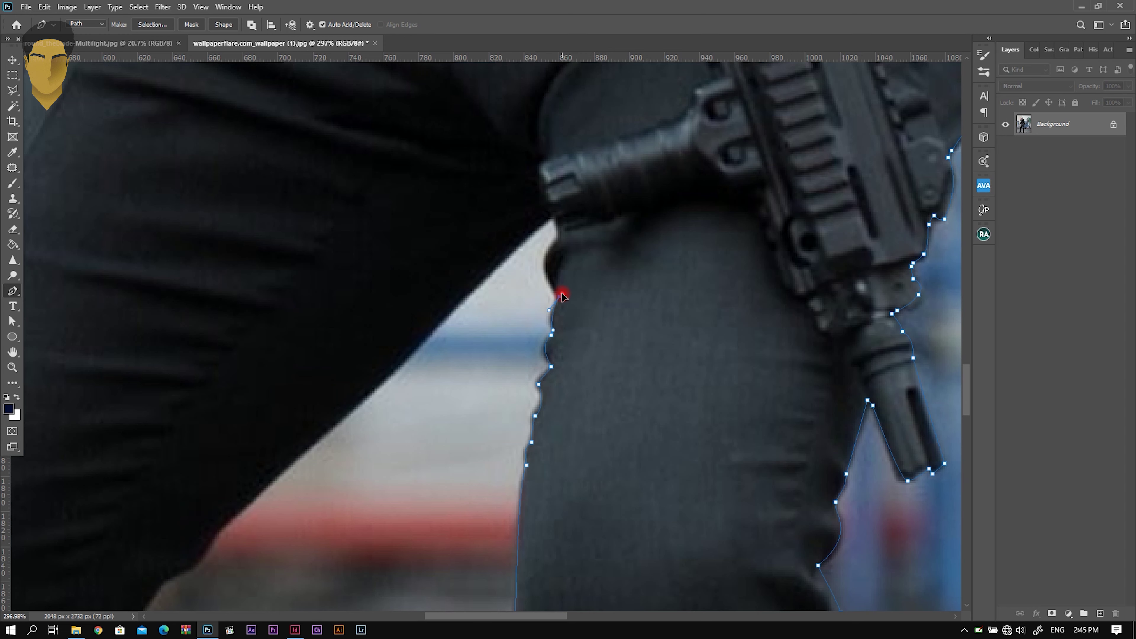
pyautogui.moveTo(494, 284)
pyautogui.mouseDown()
pyautogui.moveTo(443, 317)
pyautogui.moveTo(507, 198)
pyautogui.mouseUp()
pyautogui.click(416, 276)
pyautogui.moveTo(408, 324); pyautogui.dragTo(479, 159)
pyautogui.moveTo(449, 222); pyautogui.dragTo(444, 218)
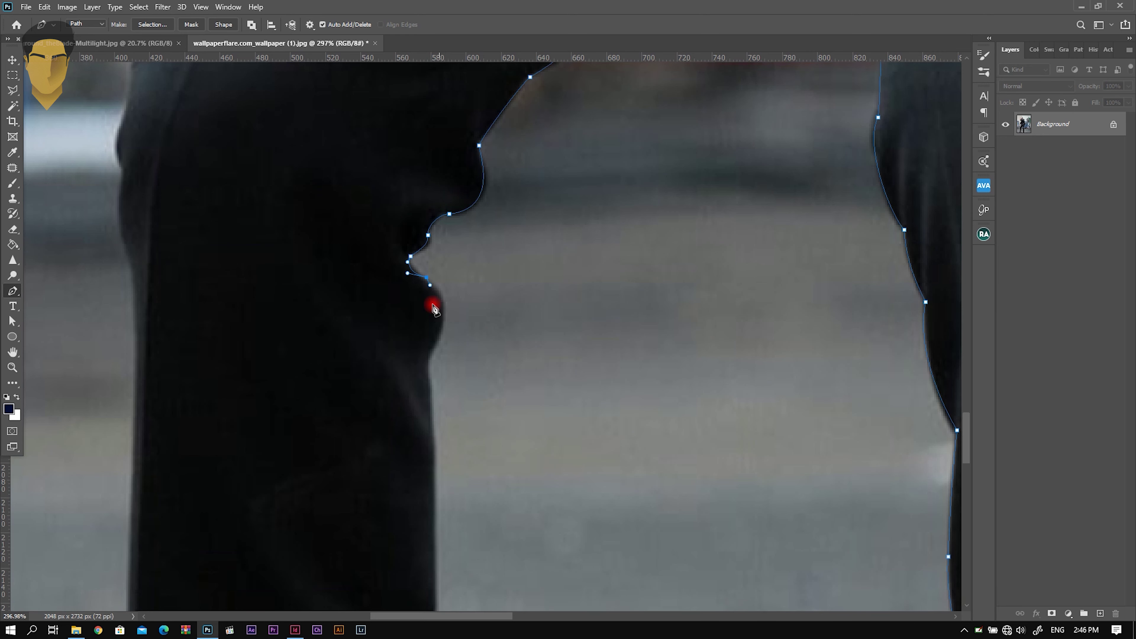
# Run the path down the second trouser leg to where it meets the shoe
pyautogui.scroll(-3, 448, 302)
pyautogui.moveTo(429, 215); pyautogui.dragTo(396, 273)
pyautogui.scroll(-1, 429, 304)
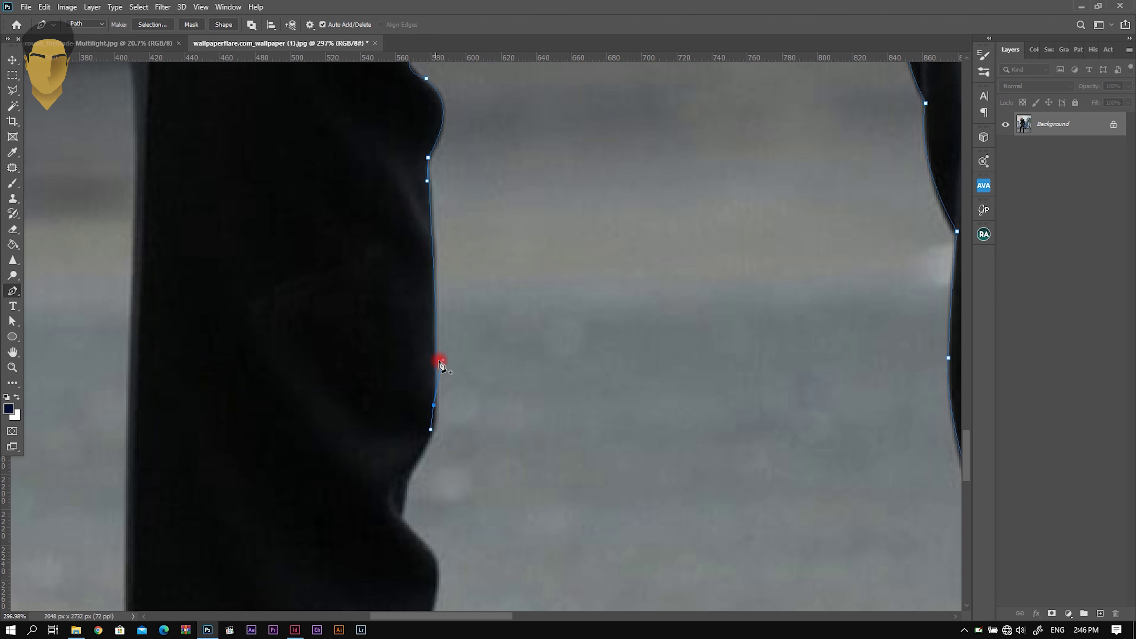
pyautogui.moveTo(431, 431); pyautogui.dragTo(520, 257)
pyautogui.scroll(-1, 517, 311)
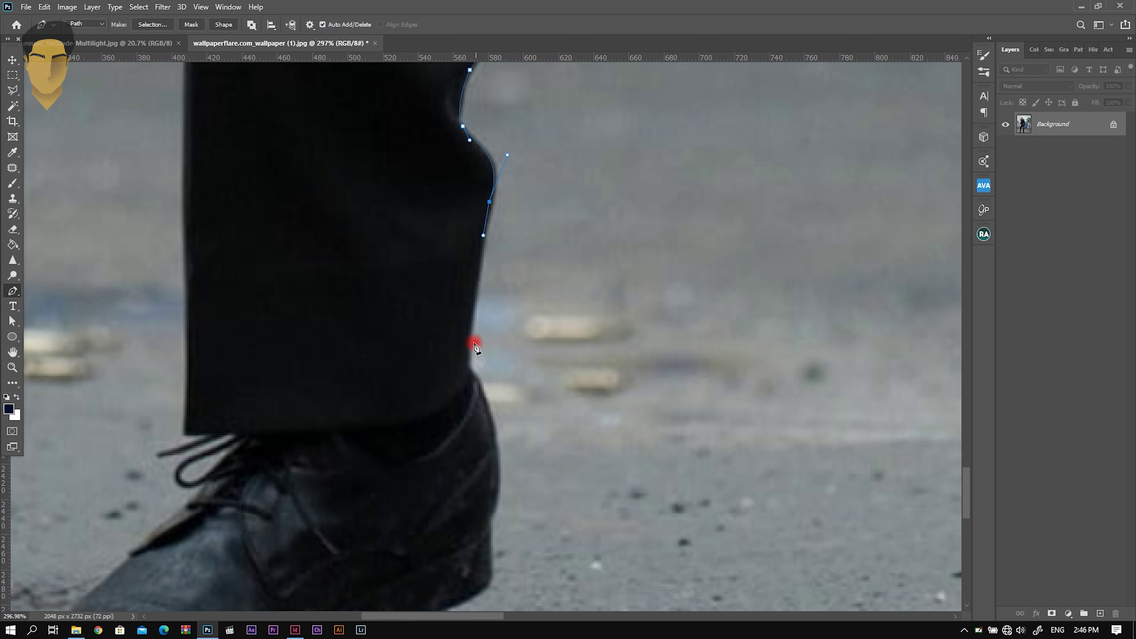
pyautogui.moveTo(496, 305); pyautogui.dragTo(486, 323)
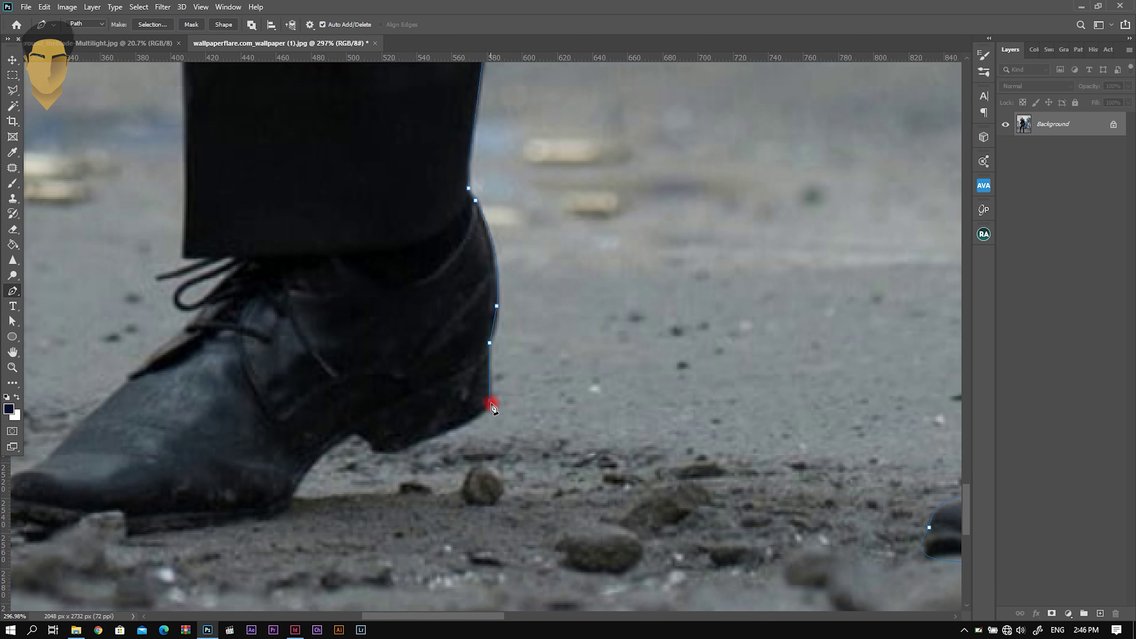
# Curve the path around the boot heel, along the sole and up the shoe front to the laces
pyautogui.click(490, 401)
pyautogui.moveTo(491, 402); pyautogui.dragTo(684, 176)
pyautogui.click(671, 186)
pyautogui.click(584, 227)
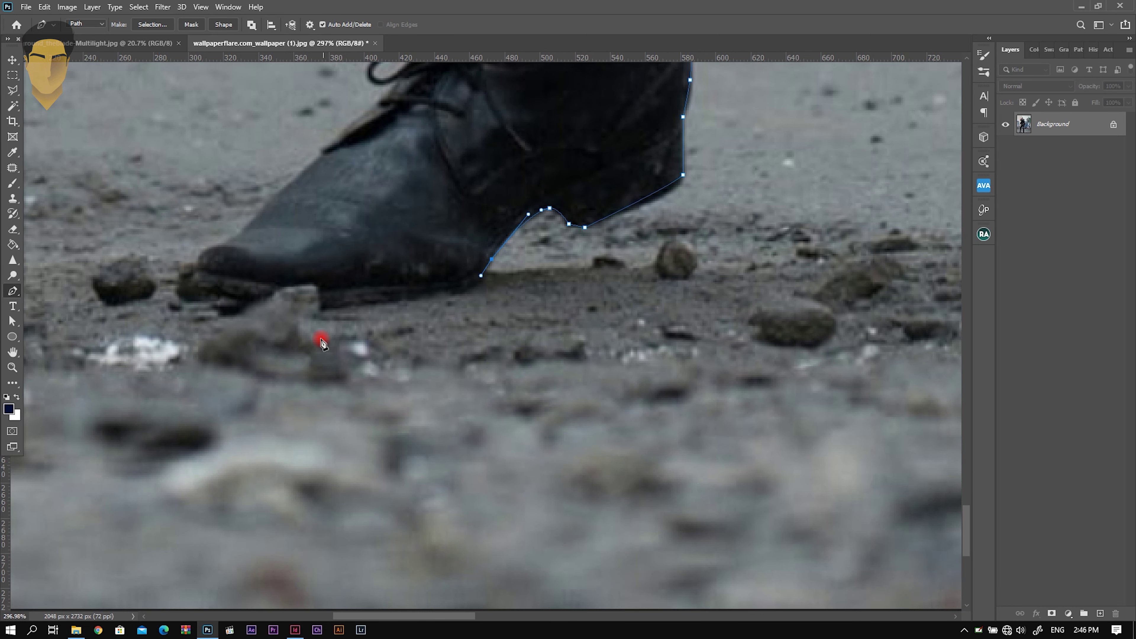
pyautogui.moveTo(256, 298); pyautogui.dragTo(199, 287)
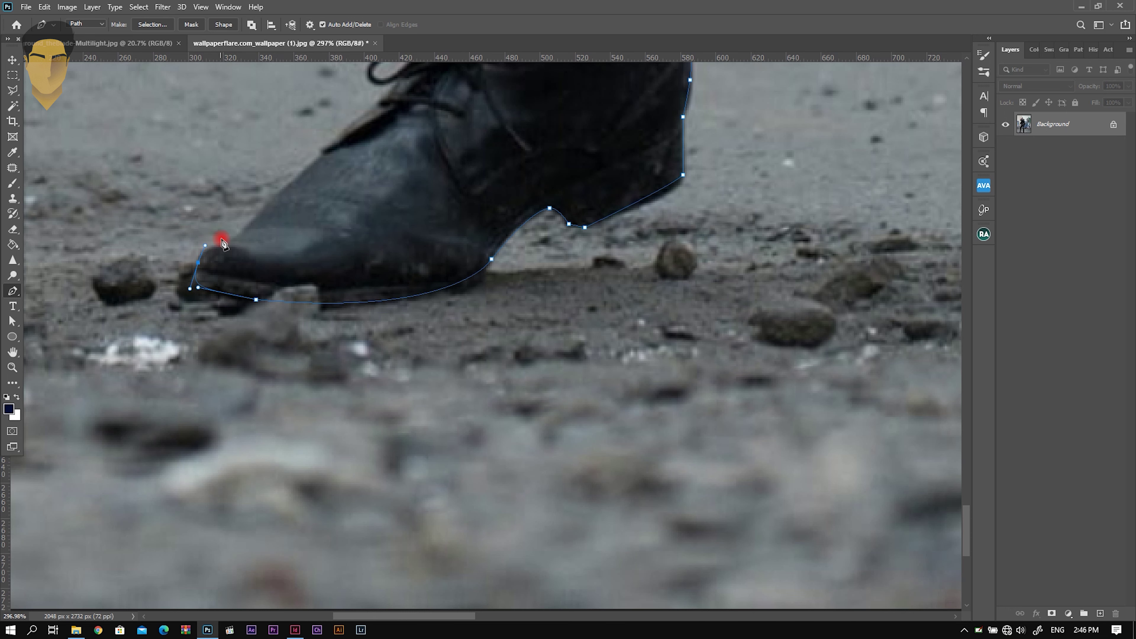
pyautogui.moveTo(361, 111); pyautogui.dragTo(343, 246)
pyautogui.moveTo(365, 232); pyautogui.dragTo(381, 217)
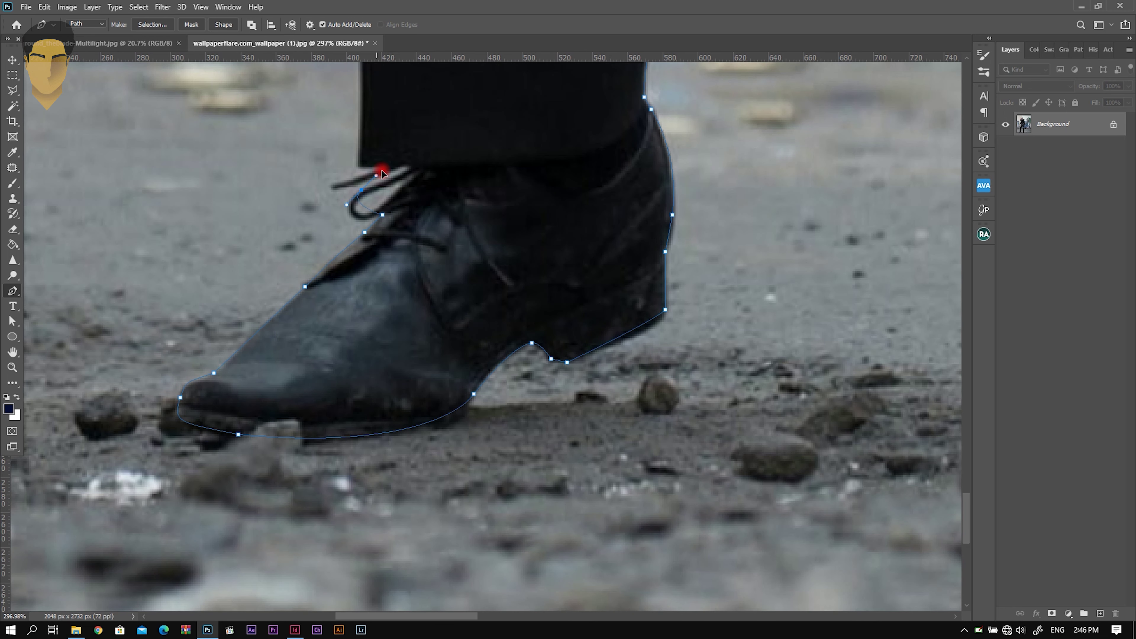
pyautogui.hotkey('ctrl', 'z')
pyautogui.hotkey('ctrl', 'z')
pyautogui.hotkey('ctrl', 'z')
pyautogui.scroll(2, 365, 185)
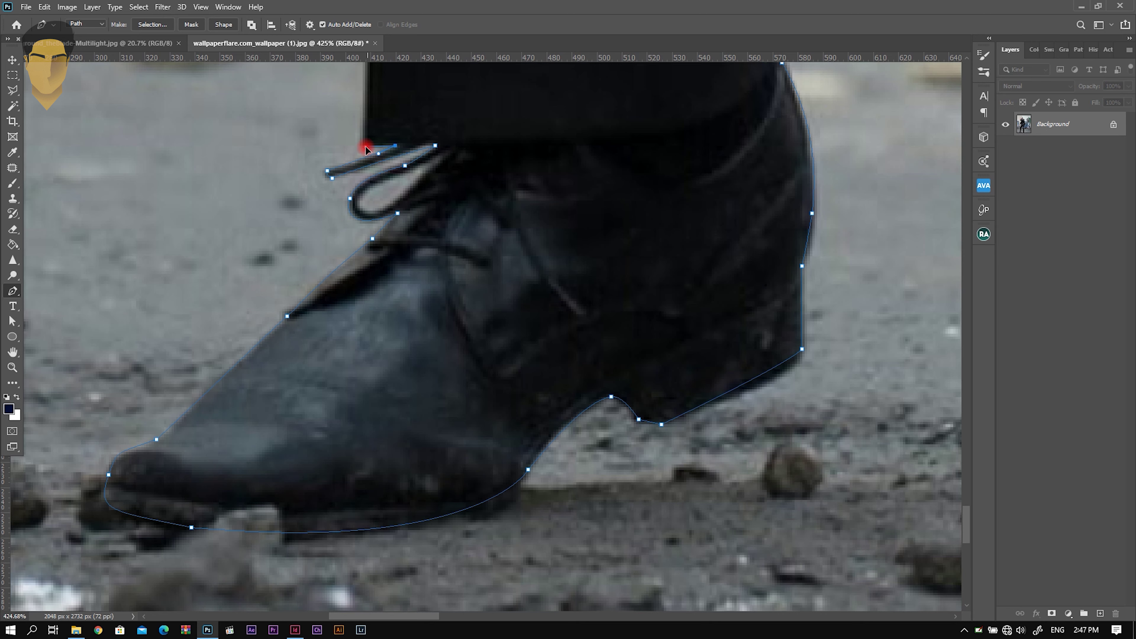
pyautogui.scroll(-2, 366, 150)
pyautogui.scroll(5, 350, 152)
pyautogui.scroll(6, 375, 375)
pyautogui.moveTo(345, 178); pyautogui.dragTo(351, 165)
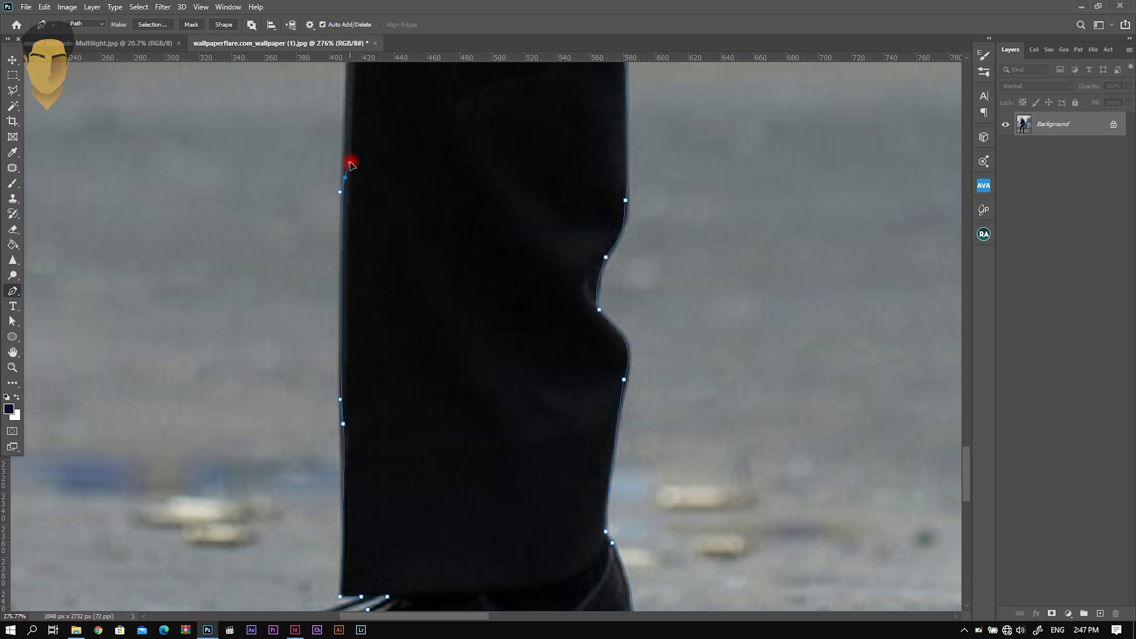
# Add curved anchors climbing the trouser edge
pyautogui.scroll(3, 350, 165)
pyautogui.scroll(2, 345, 224)
pyautogui.moveTo(387, 254); pyautogui.dragTo(391, 240)
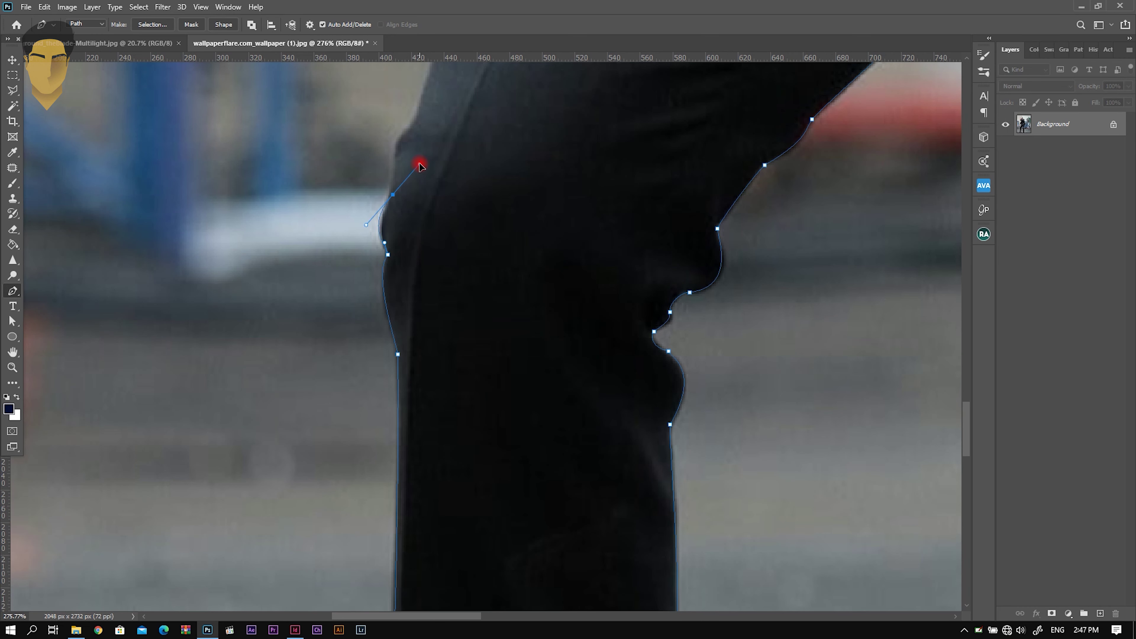
pyautogui.scroll(3, 419, 165)
pyautogui.moveTo(384, 323); pyautogui.dragTo(390, 290)
pyautogui.scroll(5, 412, 258)
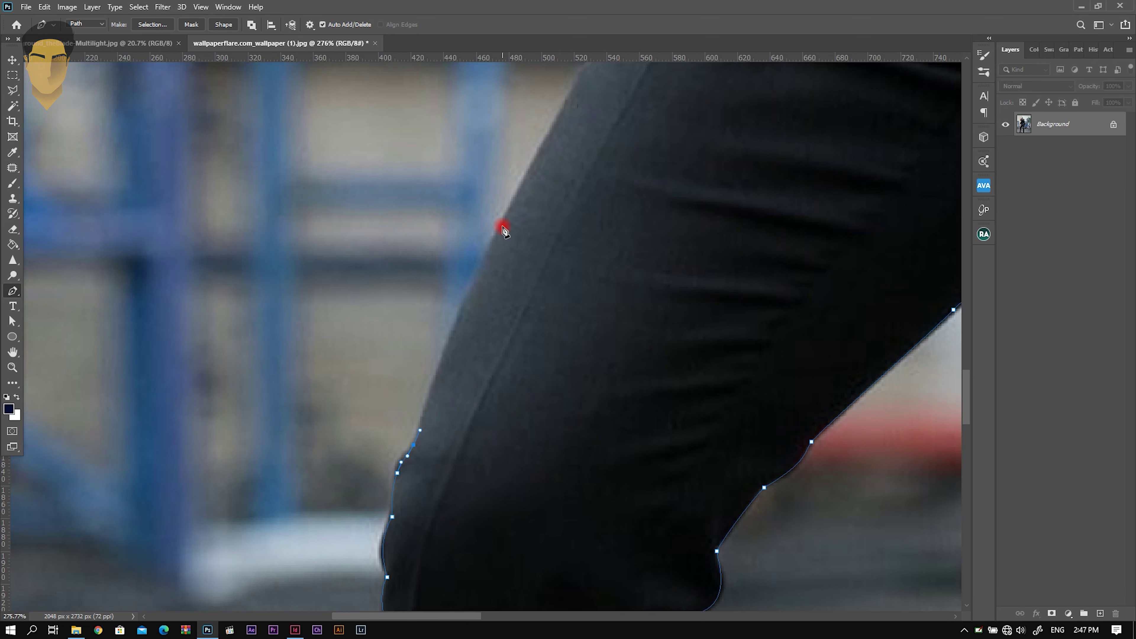
pyautogui.scroll(9, 535, 175)
pyautogui.hscroll(4, 484, 315)
# Extend the path along the thigh to the hip and the coat hem corner
pyautogui.click(509, 265)
pyautogui.scroll(3, 515, 295)
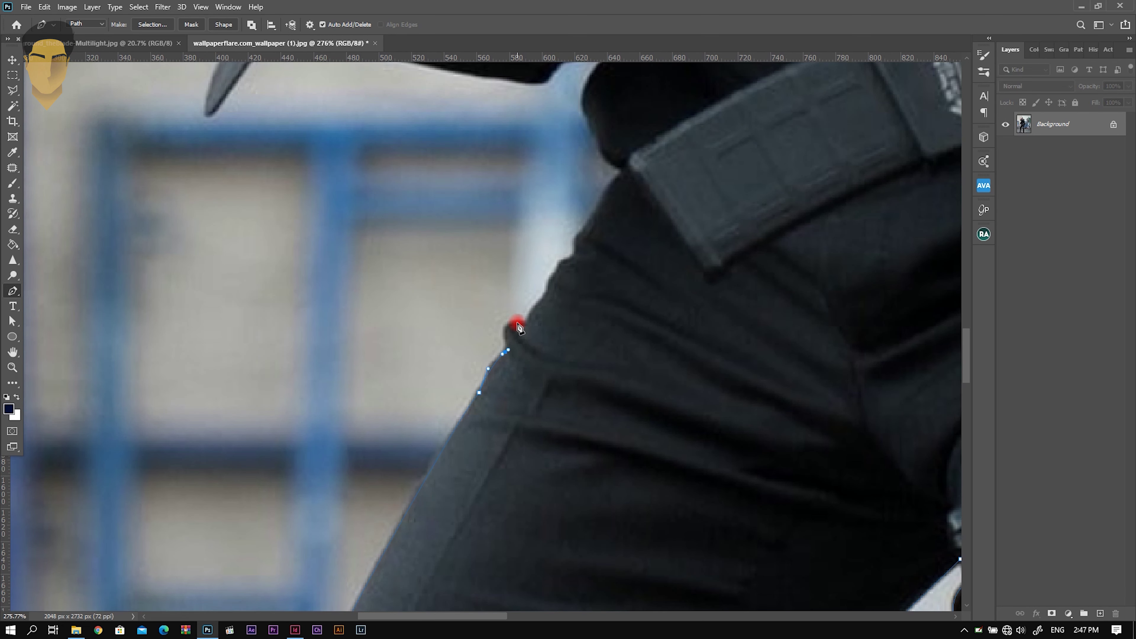
pyautogui.click(551, 288)
pyautogui.scroll(3, 552, 293)
pyautogui.hscroll(1, 552, 293)
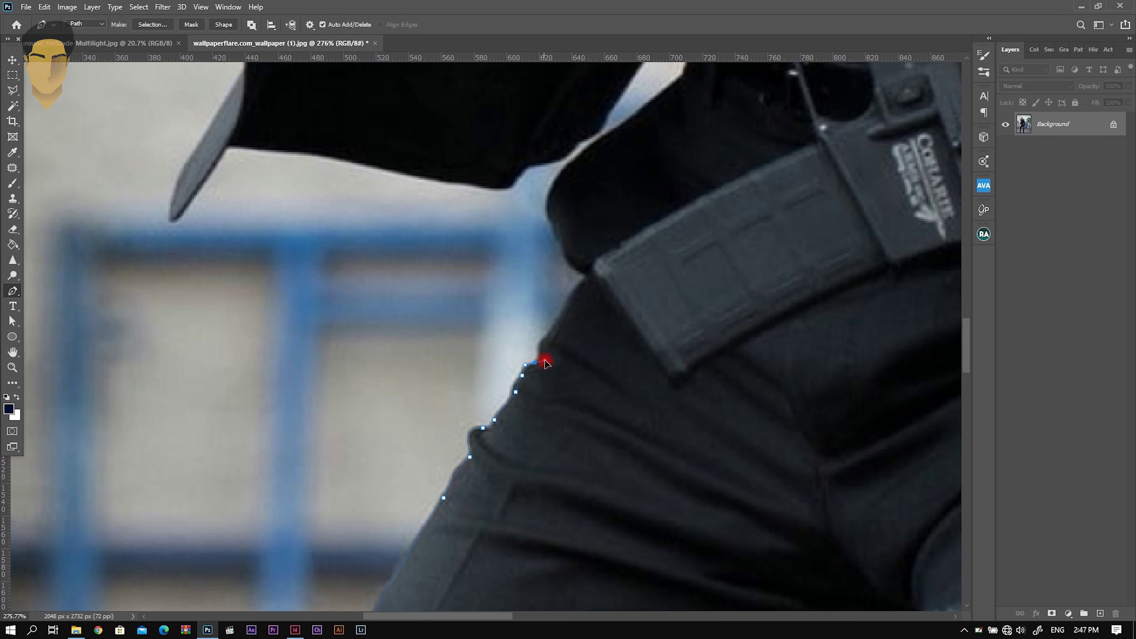
pyautogui.click(587, 274)
pyautogui.scroll(2, 577, 327)
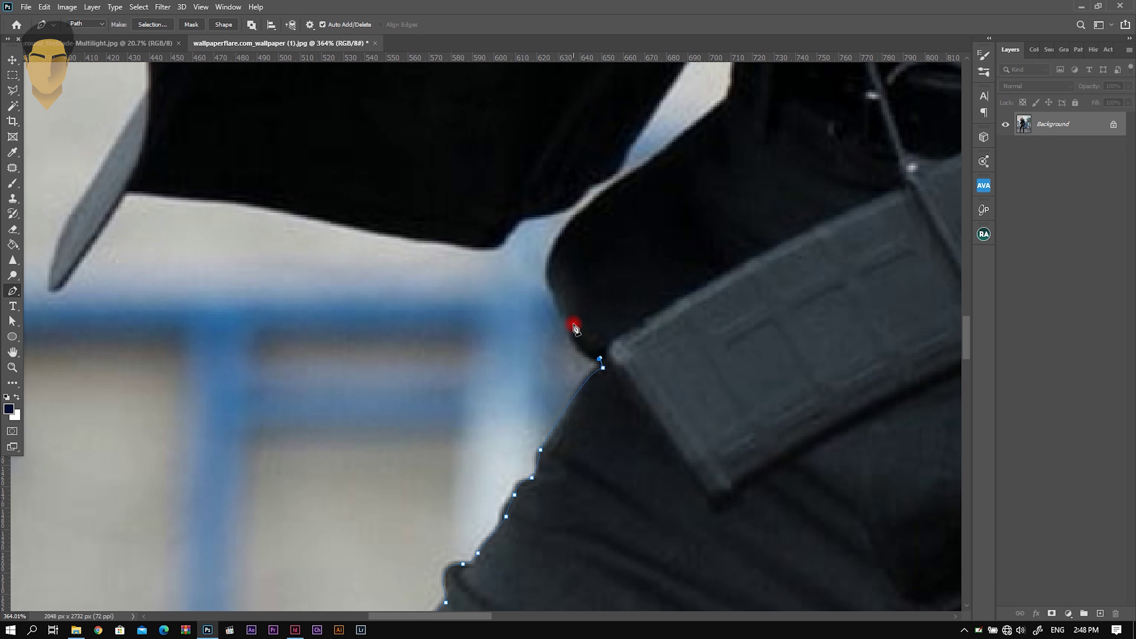
# Trace around the blade tip and along the coat's bottom edge
pyautogui.click(585, 215)
pyautogui.scroll(5, 629, 172)
pyautogui.click(554, 328)
pyautogui.click(645, 197)
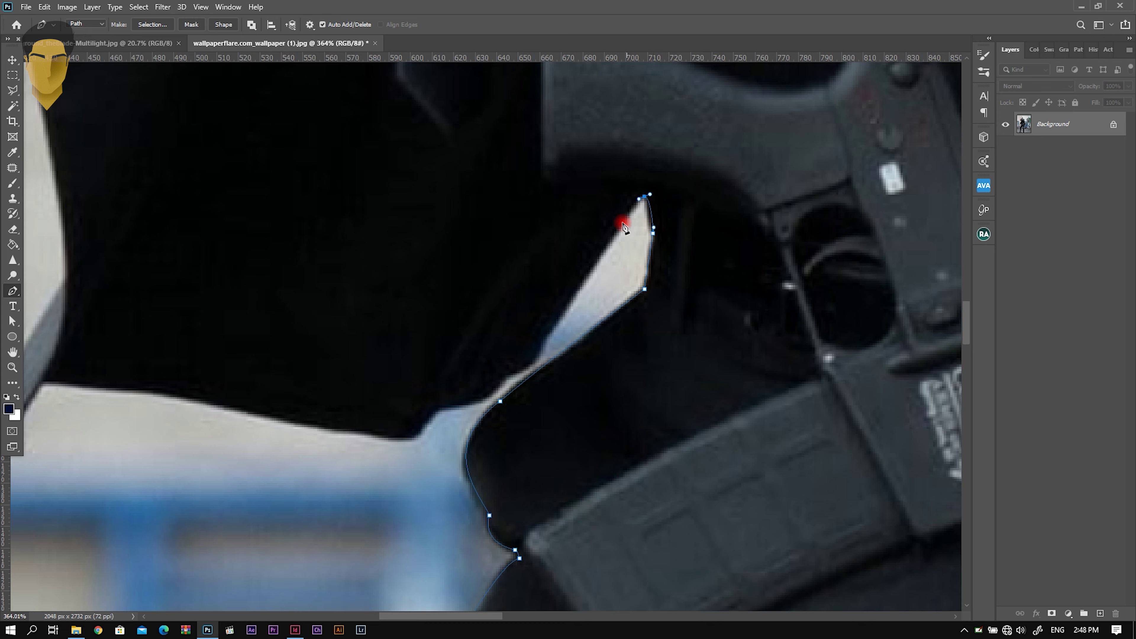
pyautogui.click(653, 233)
pyautogui.click(644, 289)
pyautogui.click(442, 408)
pyautogui.click(392, 439)
pyautogui.click(298, 421)
pyautogui.hscroll(-5, 303, 433)
pyautogui.moveTo(412, 352); pyautogui.dragTo(365, 369)
# Continue the outline up the body and coat edge toward the shoulder
pyautogui.scroll(5, 340, 419)
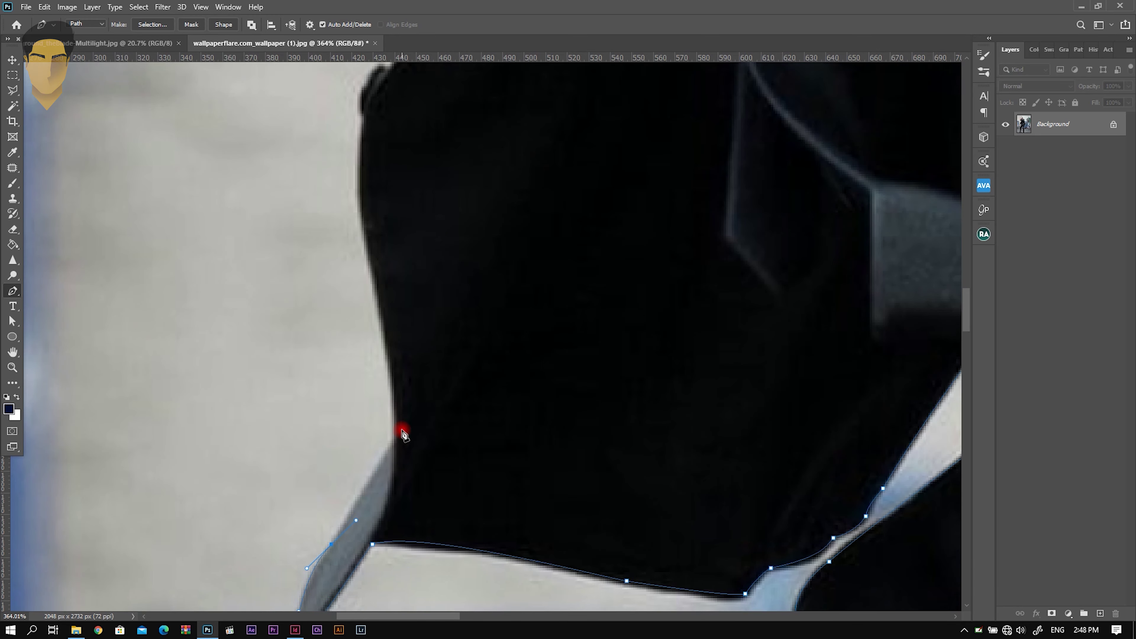
pyautogui.click(392, 472)
pyautogui.scroll(2, 496, 477)
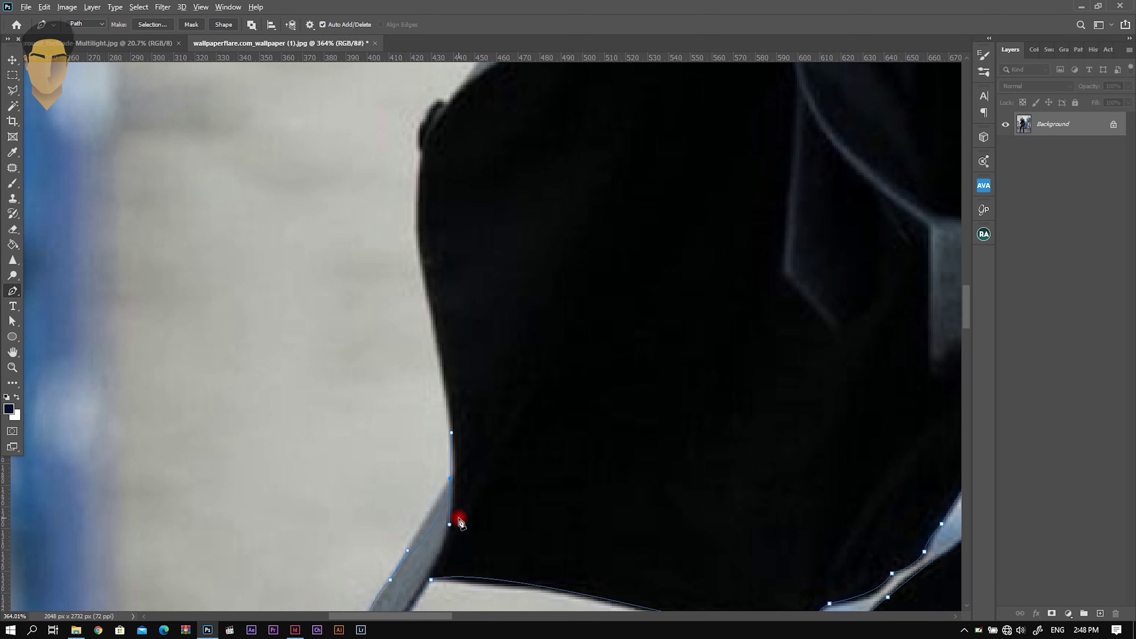
pyautogui.click(456, 532)
pyautogui.scroll(2, 426, 431)
pyautogui.moveTo(427, 386); pyautogui.dragTo(430, 406)
pyautogui.scroll(4, 459, 352)
pyautogui.moveTo(433, 367); pyautogui.dragTo(447, 366)
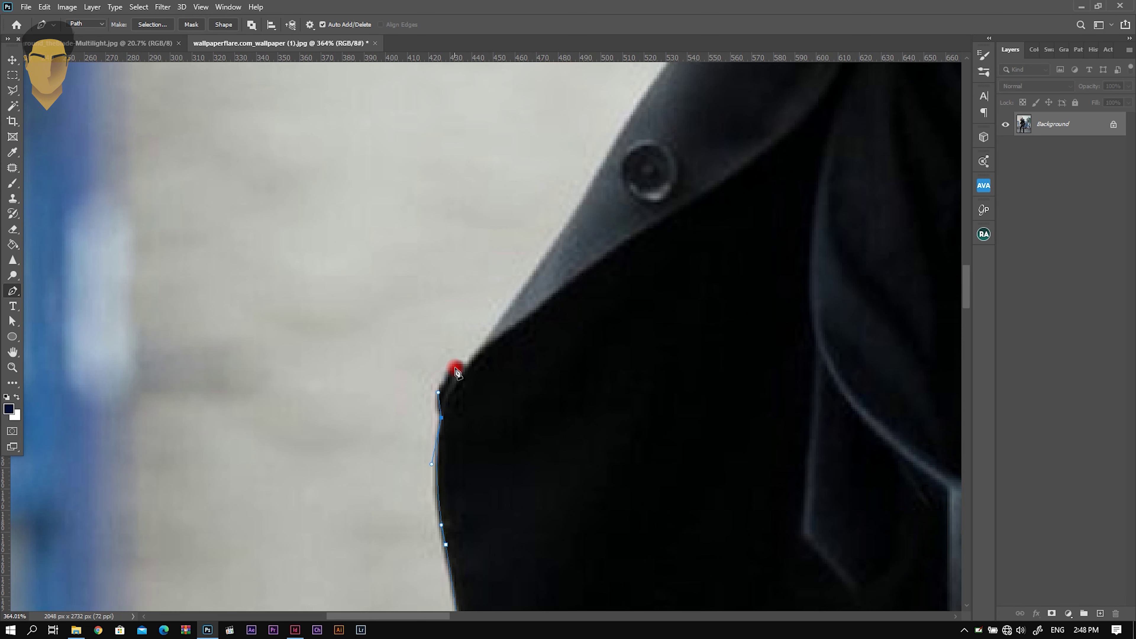
pyautogui.scroll(3, 448, 535)
pyautogui.click(556, 324)
pyautogui.scroll(5, 650, 228)
pyautogui.click(590, 325)
pyautogui.scroll(4, 613, 259)
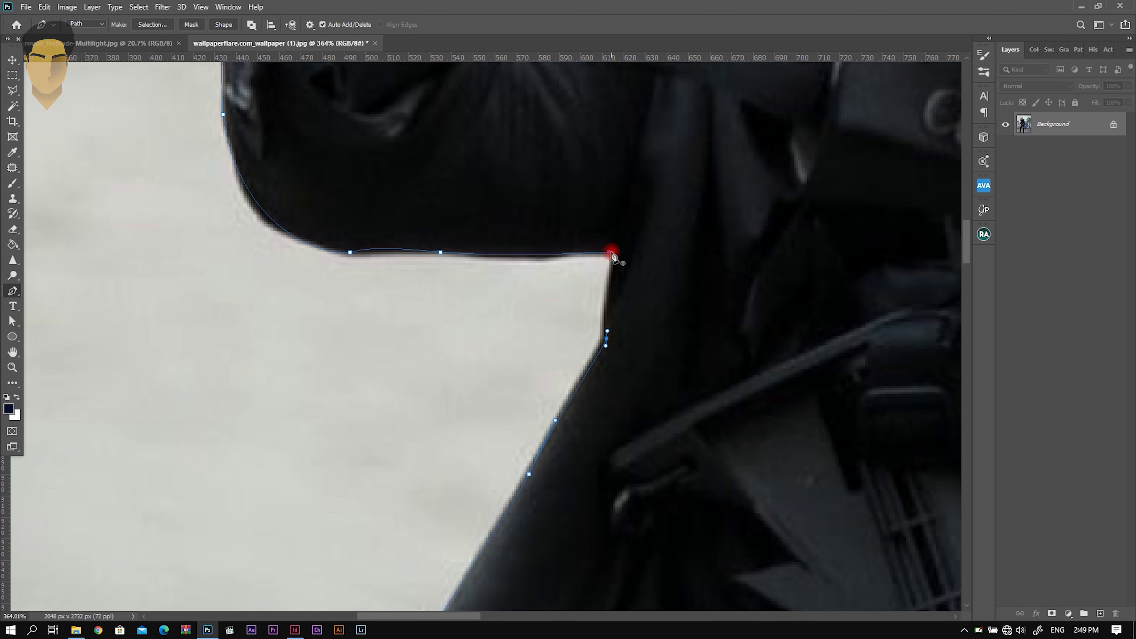
# Fit the image to view and close a small path around the gap under the strap
pyautogui.hotkey('ctrl', '0')
pyautogui.scroll(5, 697, 297)
pyautogui.click(551, 178)
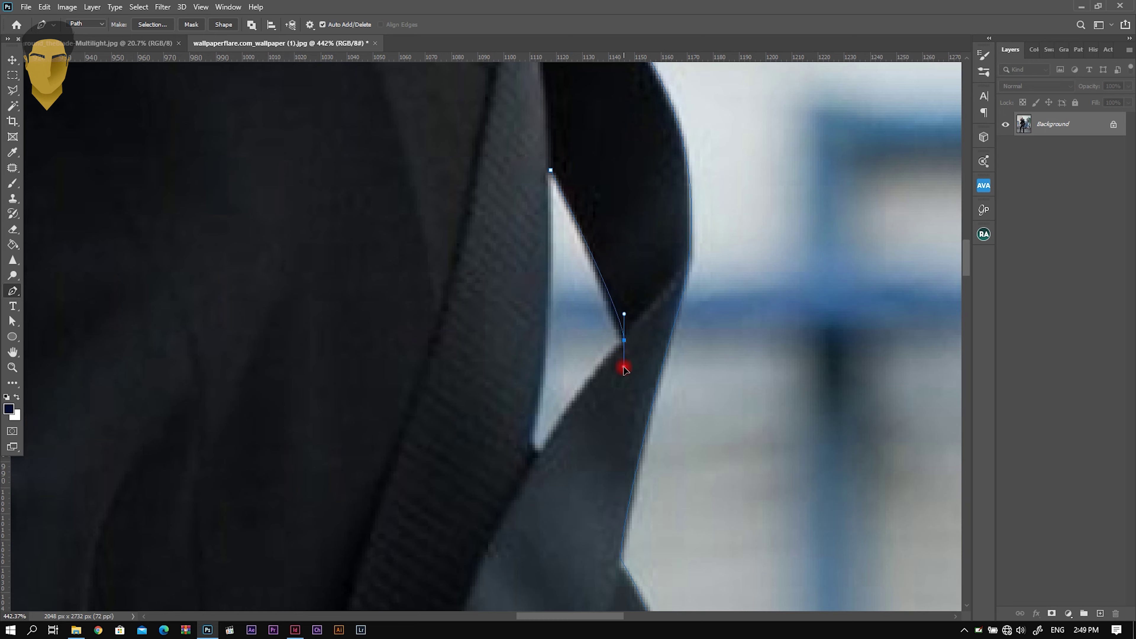
pyautogui.scroll(1, 541, 392)
pyautogui.click(538, 202)
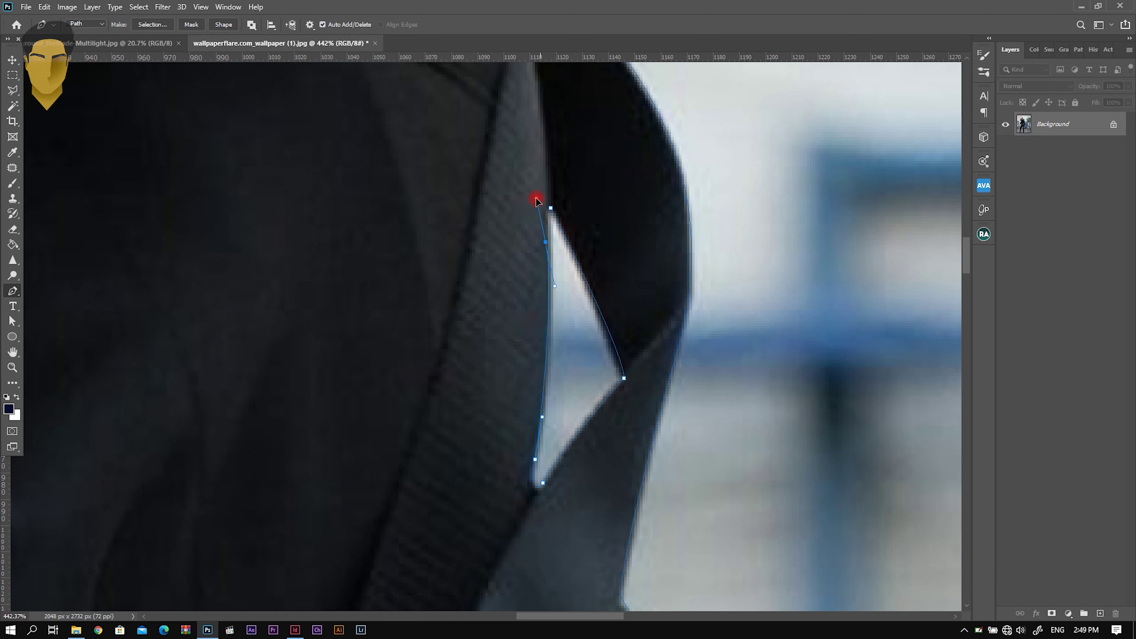
# Refit the whole image in view and zoom to review the finished outline
pyautogui.hotkey('ctrl', '0')
pyautogui.scroll(5, 425, 286)
pyautogui.scroll(5, 425, 286)
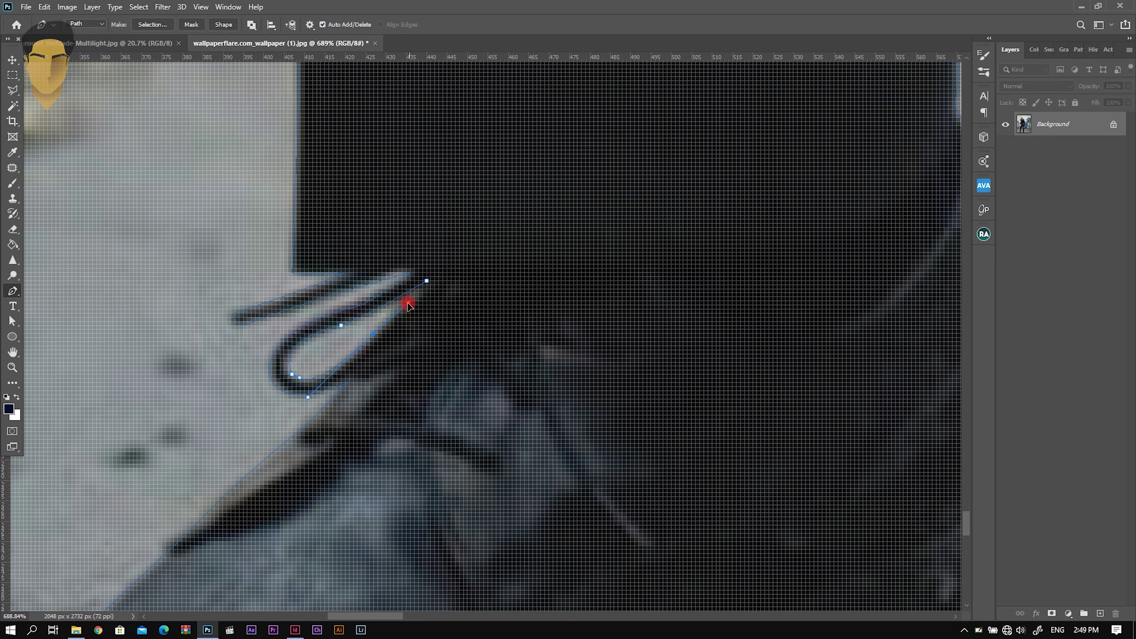
pyautogui.scroll(-5, 456, 298)
pyautogui.scroll(-5, 501, 448)
pyautogui.click(271, 25)
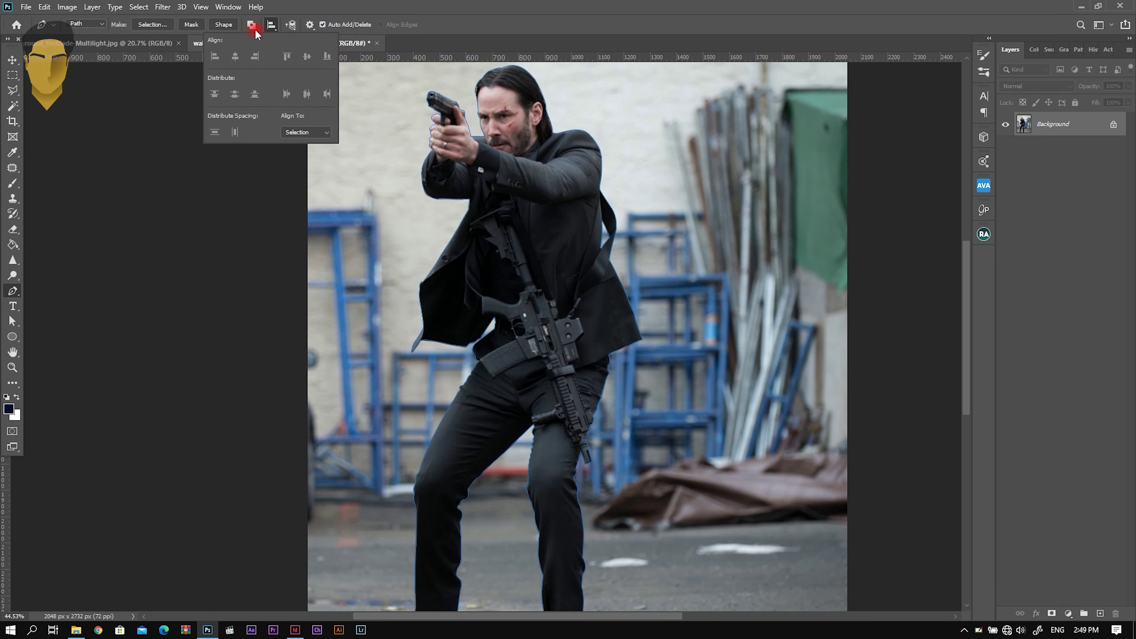
# Merge the path's shape components and make a new selection from it with 0 feather radius
pyautogui.click(291, 103)
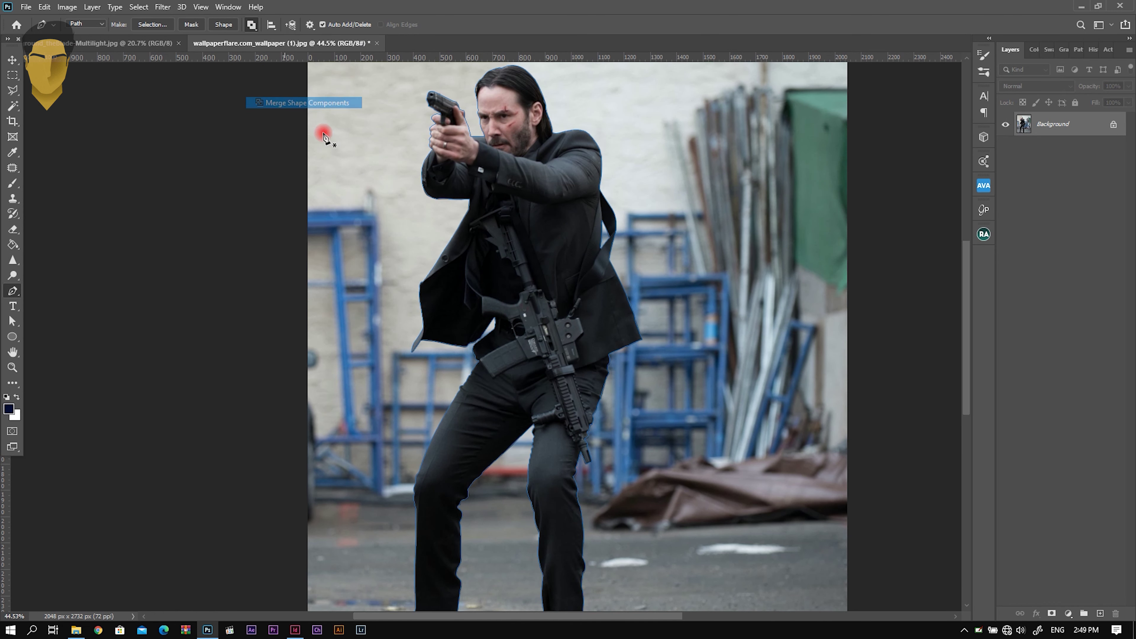
pyautogui.scroll(-3, 443, 254)
pyautogui.scroll(3, 444, 299)
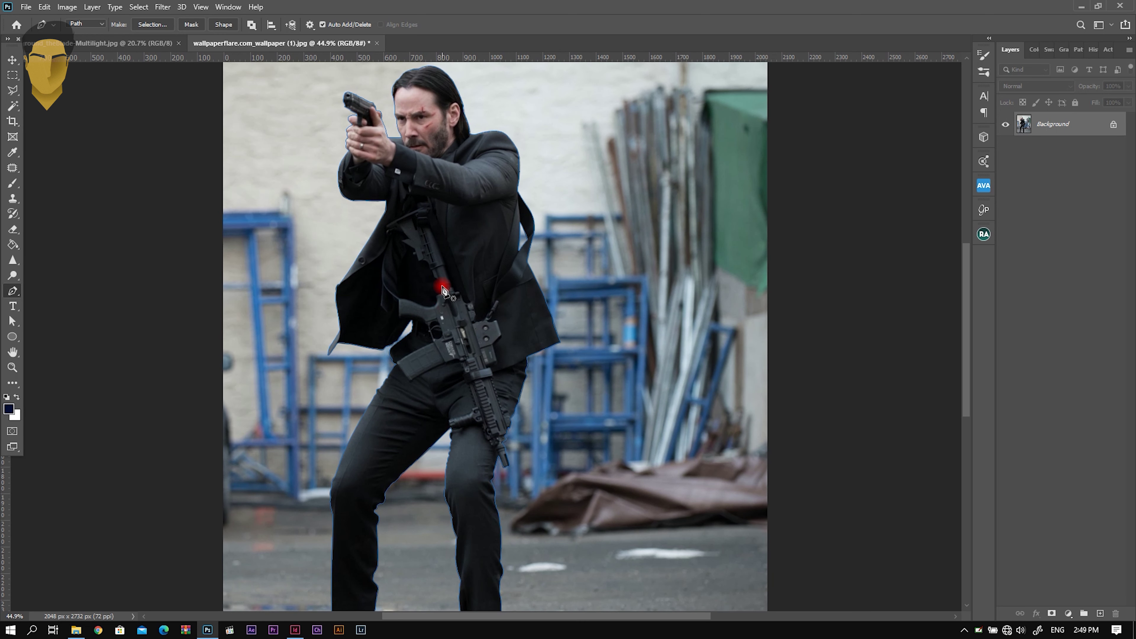
pyautogui.scroll(-2, 444, 291)
pyautogui.rightClick(475, 231)
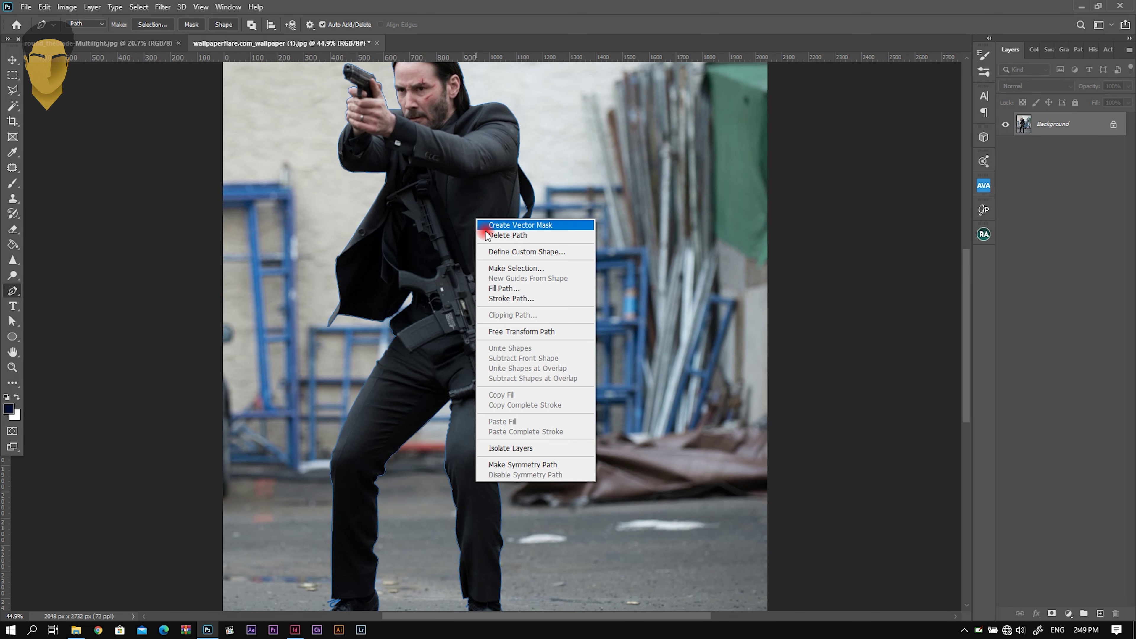
pyautogui.click(502, 268)
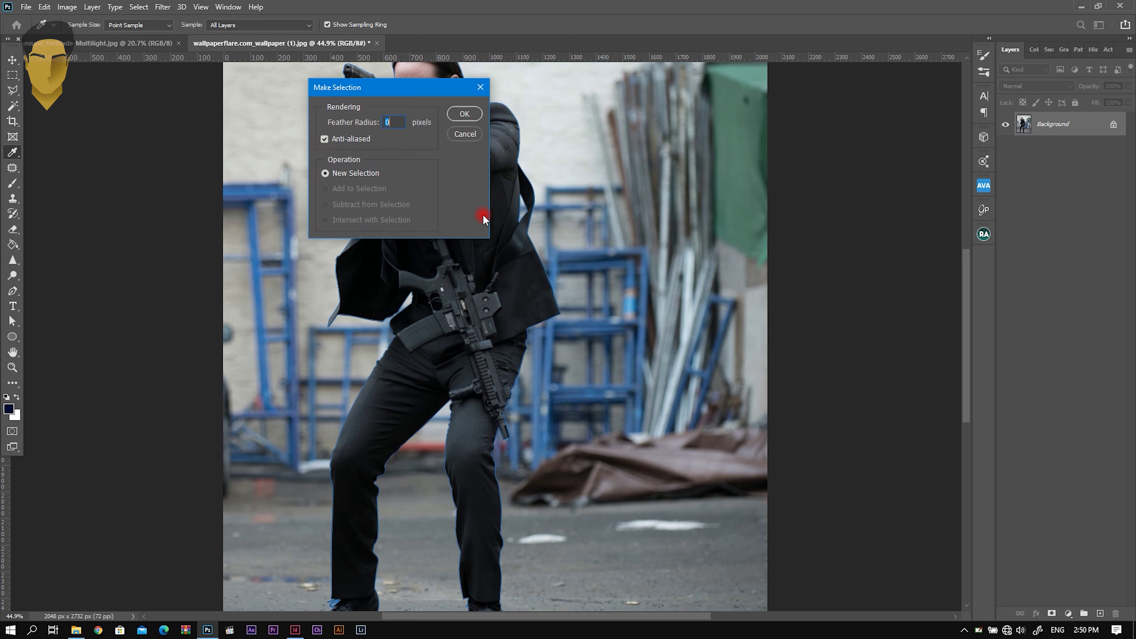
pyautogui.click(464, 114)
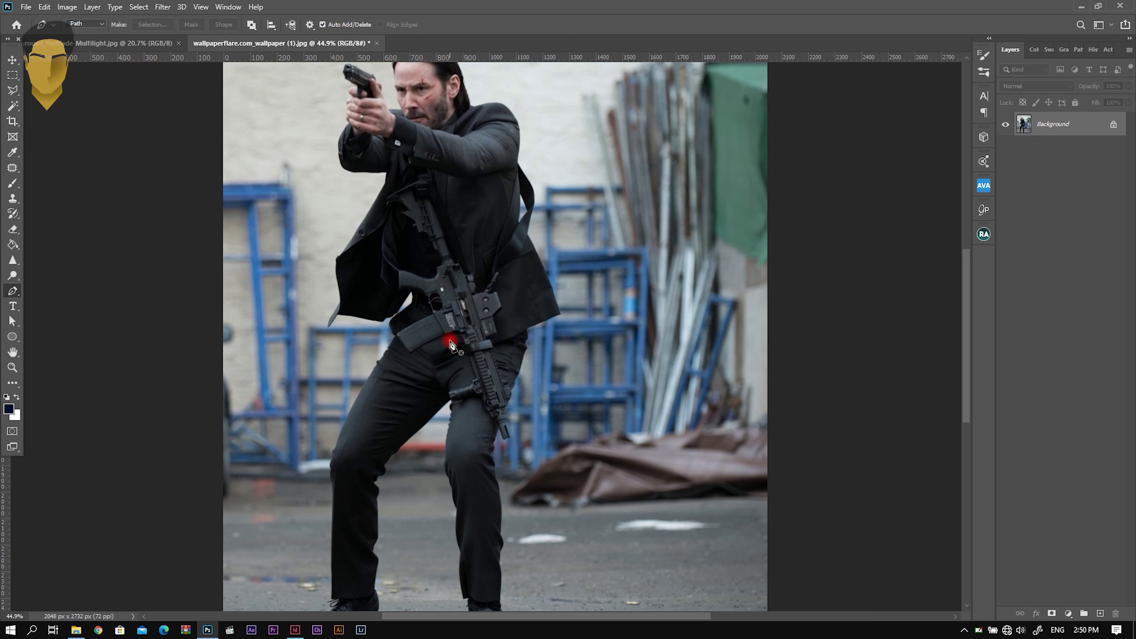
pyautogui.scroll(-3, 441, 339)
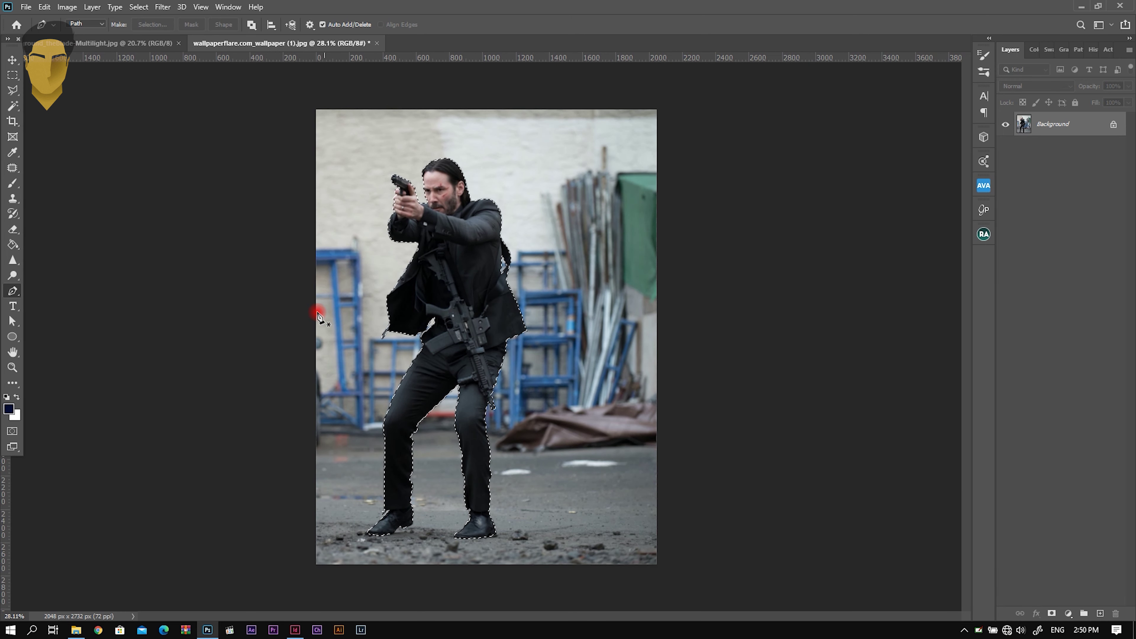
pyautogui.click(12, 59)
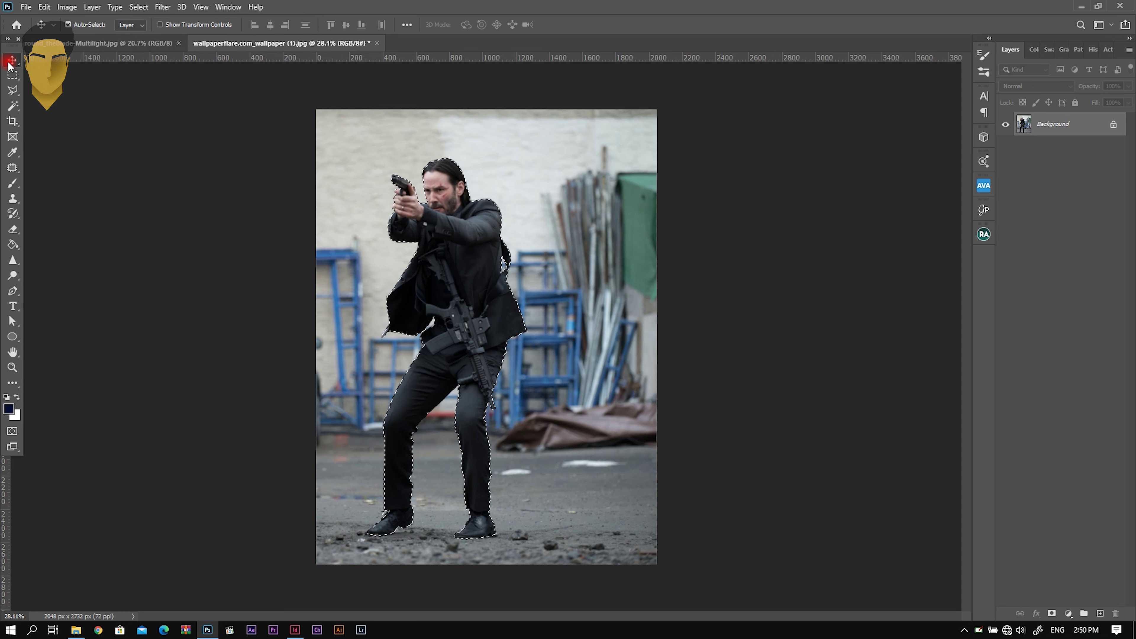
# Drag the cut-out man into the Multilight city, scale him to about 130%, and unlock the Background layer
pyautogui.moveTo(429, 235)
pyautogui.mouseDown()
pyautogui.moveTo(354, 232)
pyautogui.moveTo(463, 318)
pyautogui.moveTo(495, 324)
pyautogui.mouseUp()
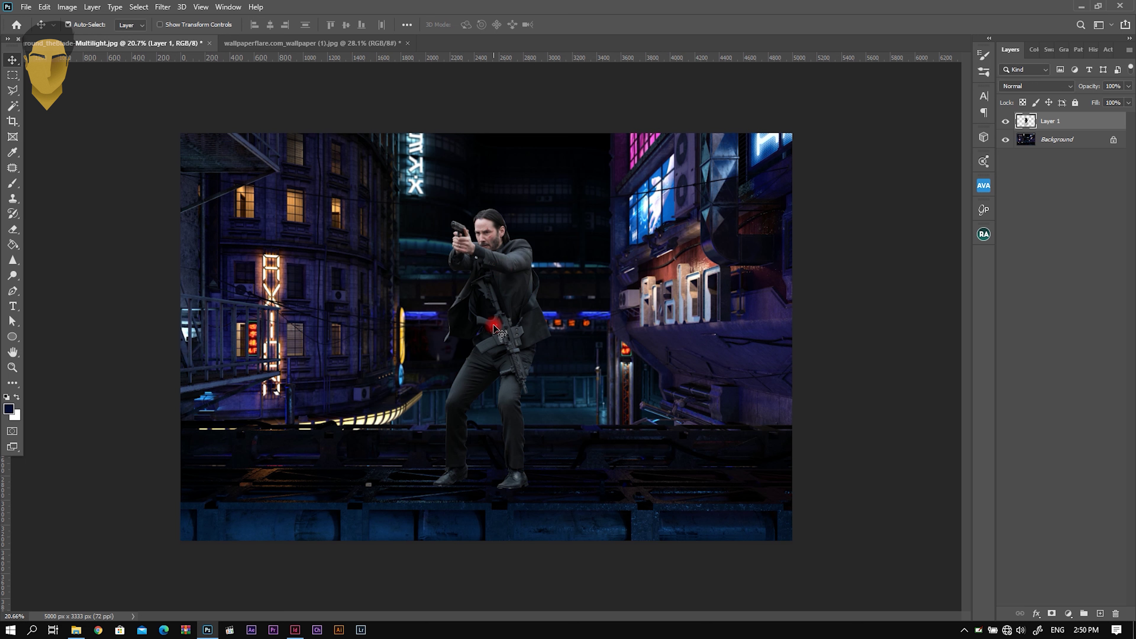
pyautogui.hotkey('ctrl', 't')
pyautogui.moveTo(545, 203)
pyautogui.mouseDown()
pyautogui.moveTo(577, 155)
pyautogui.moveTo(563, 204)
pyautogui.moveTo(562, 184)
pyautogui.mouseUp()
pyautogui.press('Return')
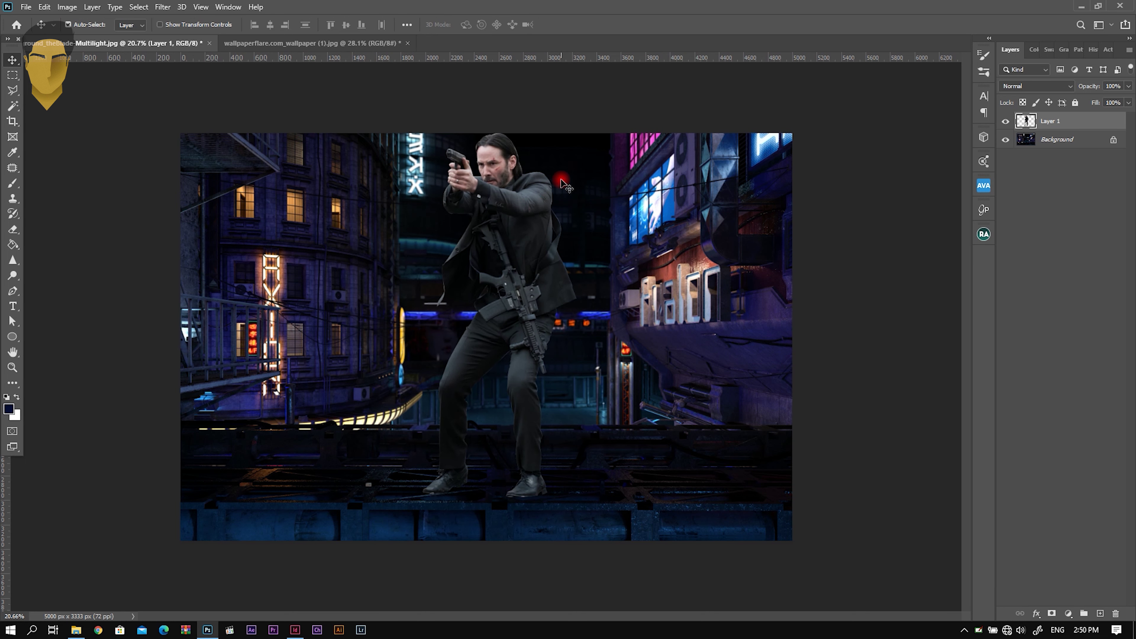
pyautogui.scroll(-3, 561, 179)
pyautogui.click(1112, 140)
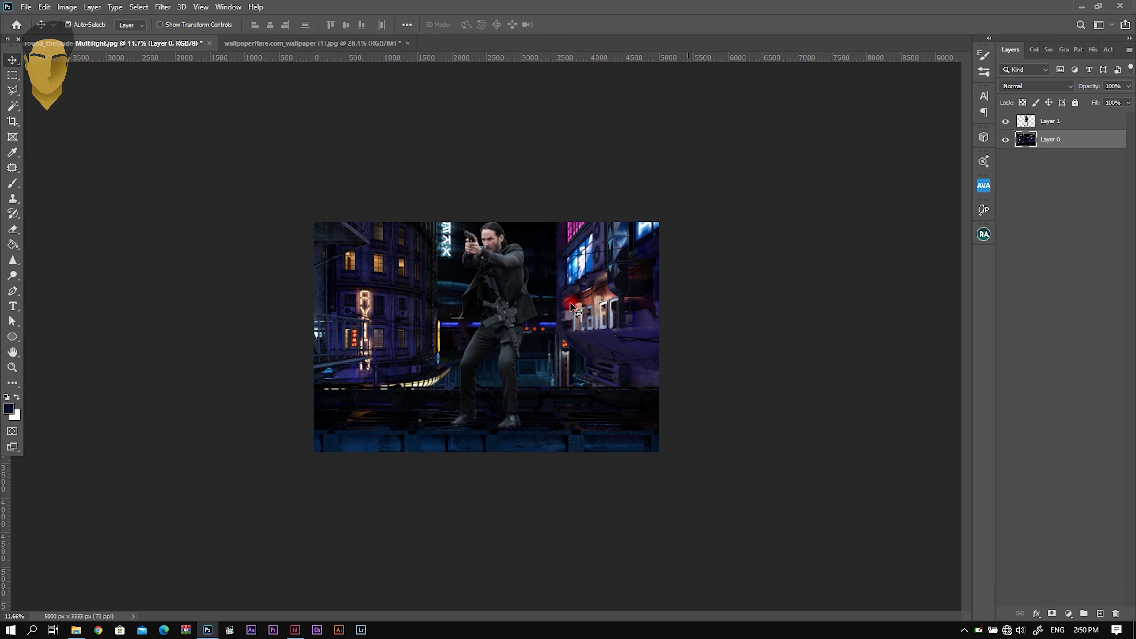
# Extend the canvas upward and equally on both sides with the Crop tool
pyautogui.click(14, 126)
pyautogui.moveTo(484, 222); pyautogui.dragTo(507, 186)
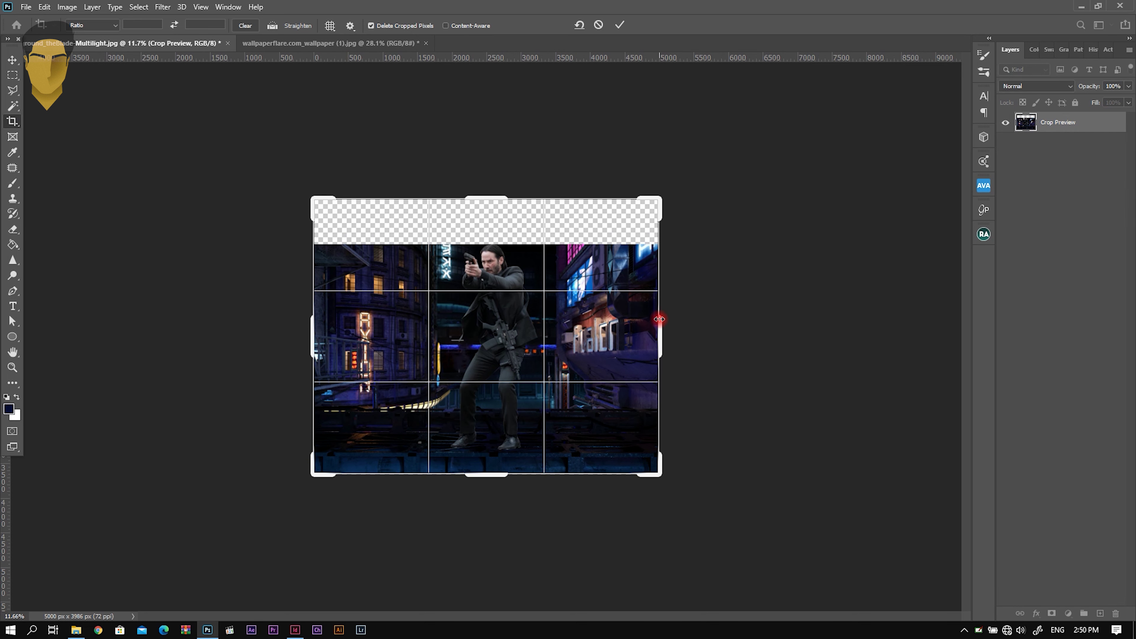
pyautogui.moveTo(660, 320); pyautogui.dragTo(680, 314)
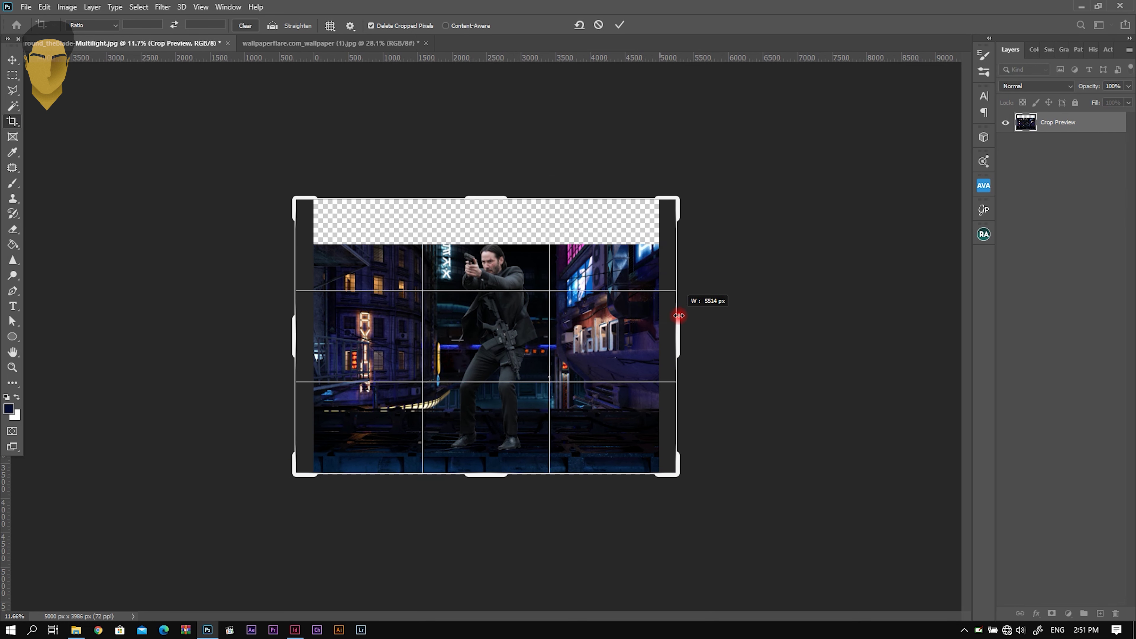
pyautogui.press('Return')
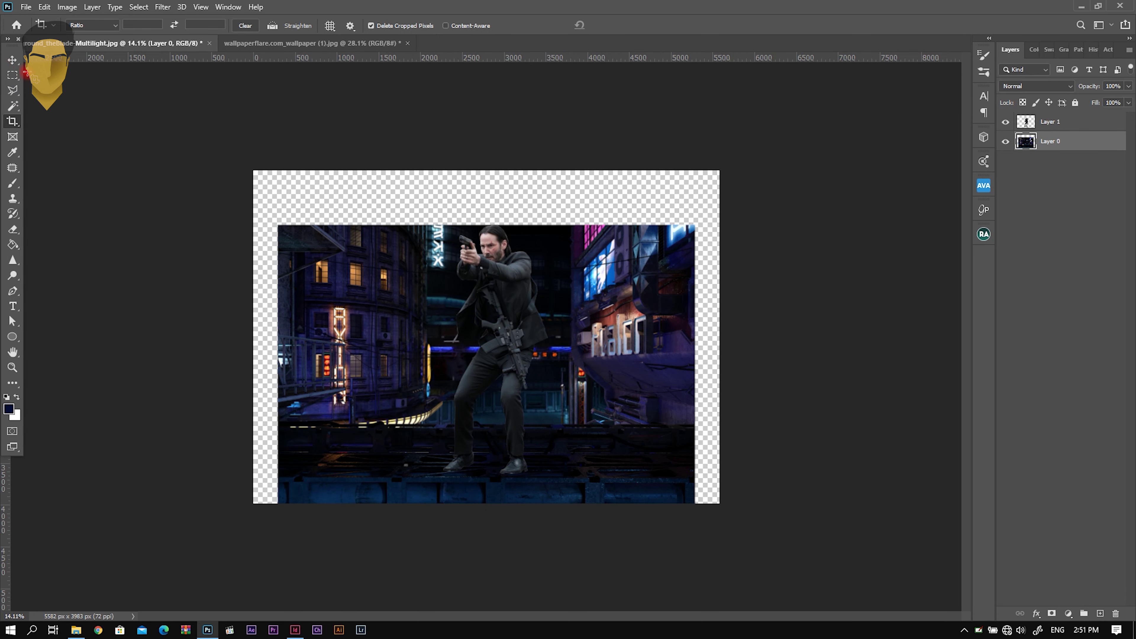
# Scale the city background layer up to fill the enlarged canvas
pyautogui.click(12, 60)
pyautogui.hotkey('ctrl', 't')
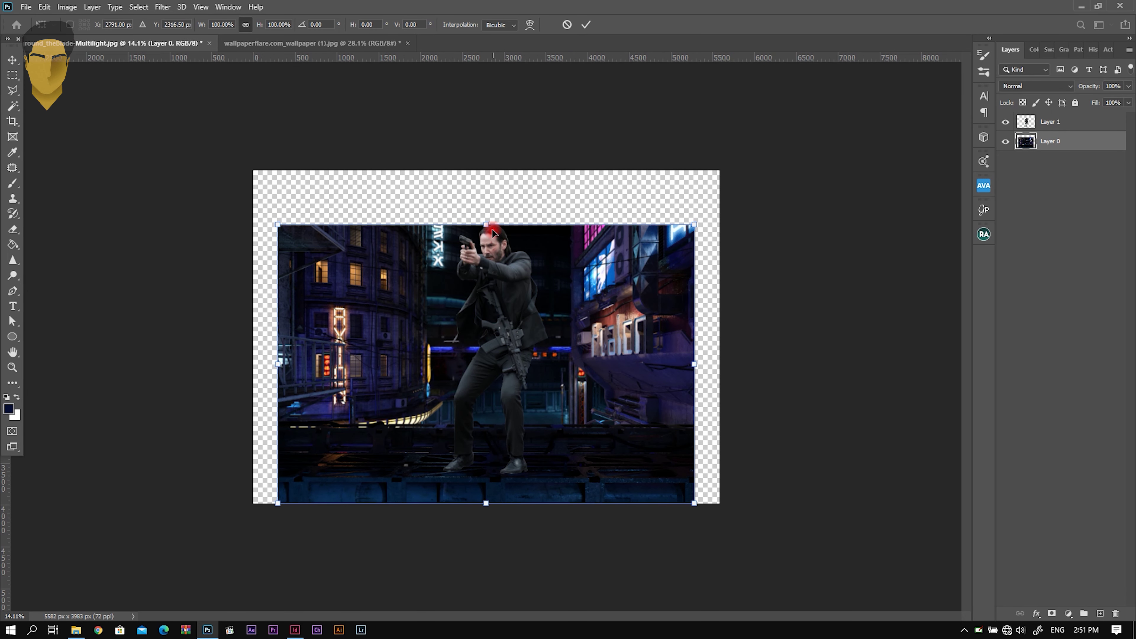
pyautogui.moveTo(486, 224); pyautogui.dragTo(486, 170)
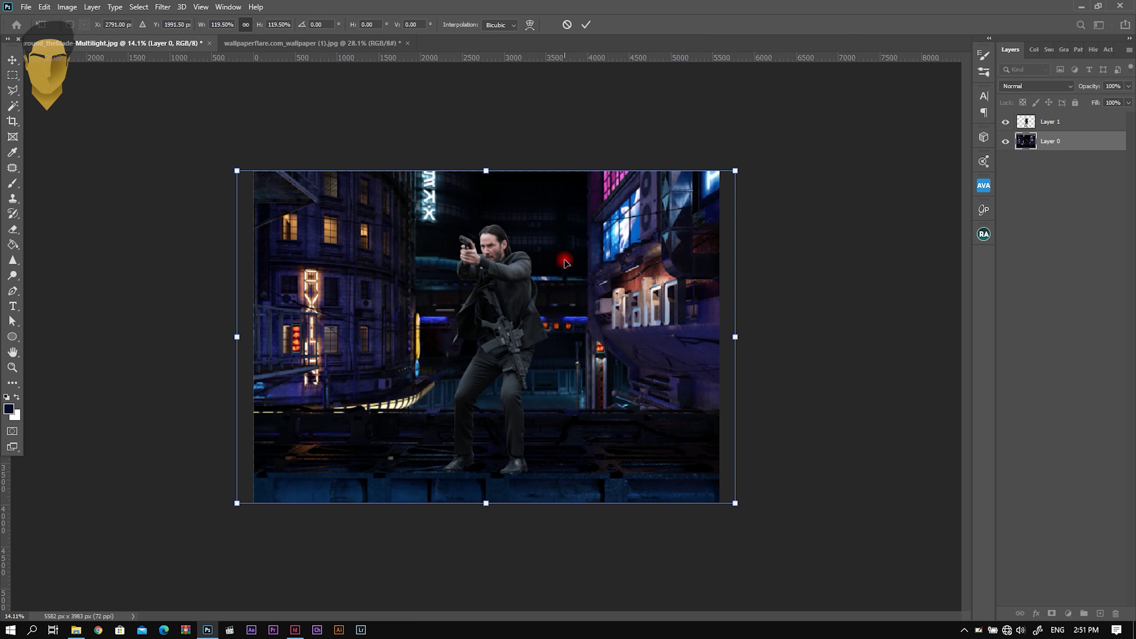
pyautogui.press('Return')
# Move the man up and left and enlarge him to about 108 percent
pyautogui.moveTo(495, 262); pyautogui.dragTo(483, 249)
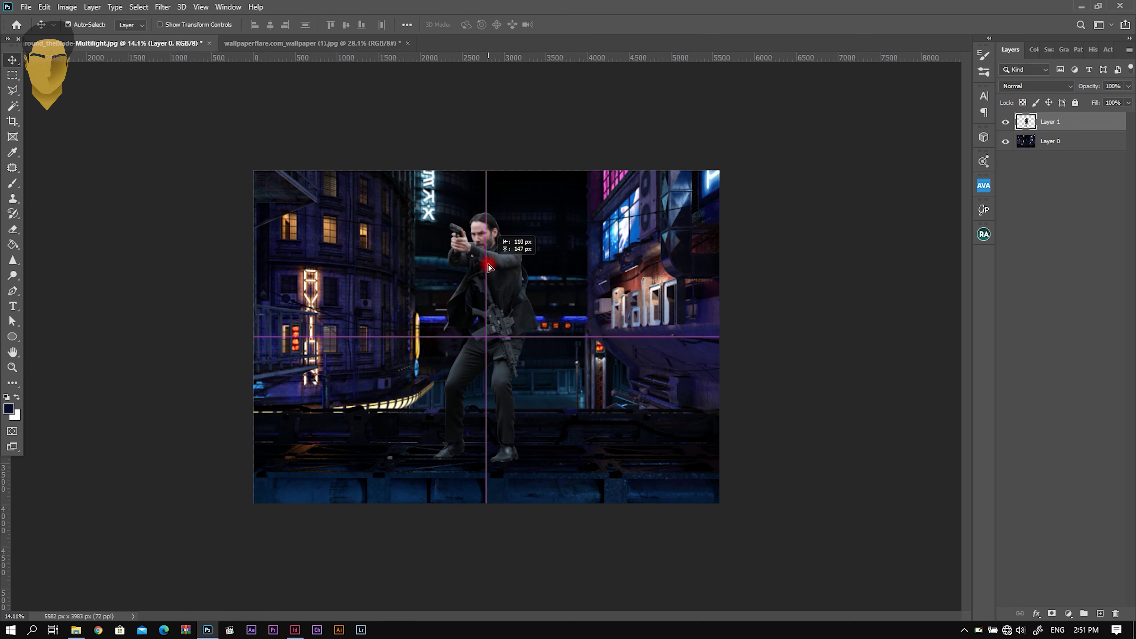
pyautogui.hotkey('ctrl', '+')
pyautogui.hotkey('ctrl', '+')
pyautogui.hotkey('ctrl', 't')
pyautogui.moveTo(483, 118); pyautogui.dragTo(490, 103)
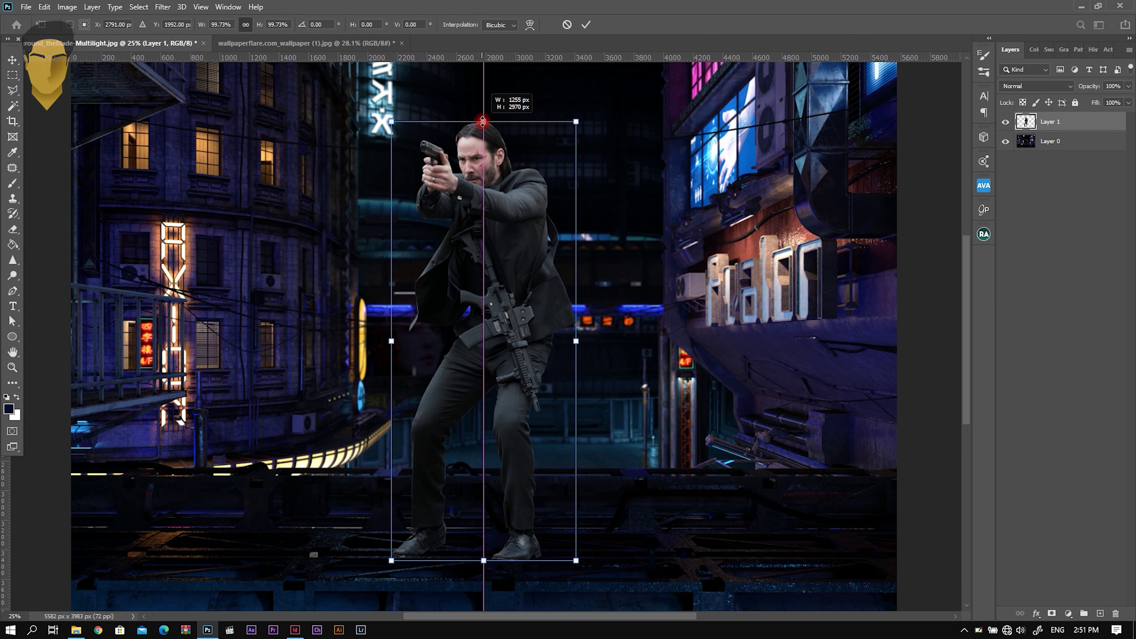
pyautogui.scroll(-2, 488, 263)
pyautogui.scroll(-1, 492, 264)
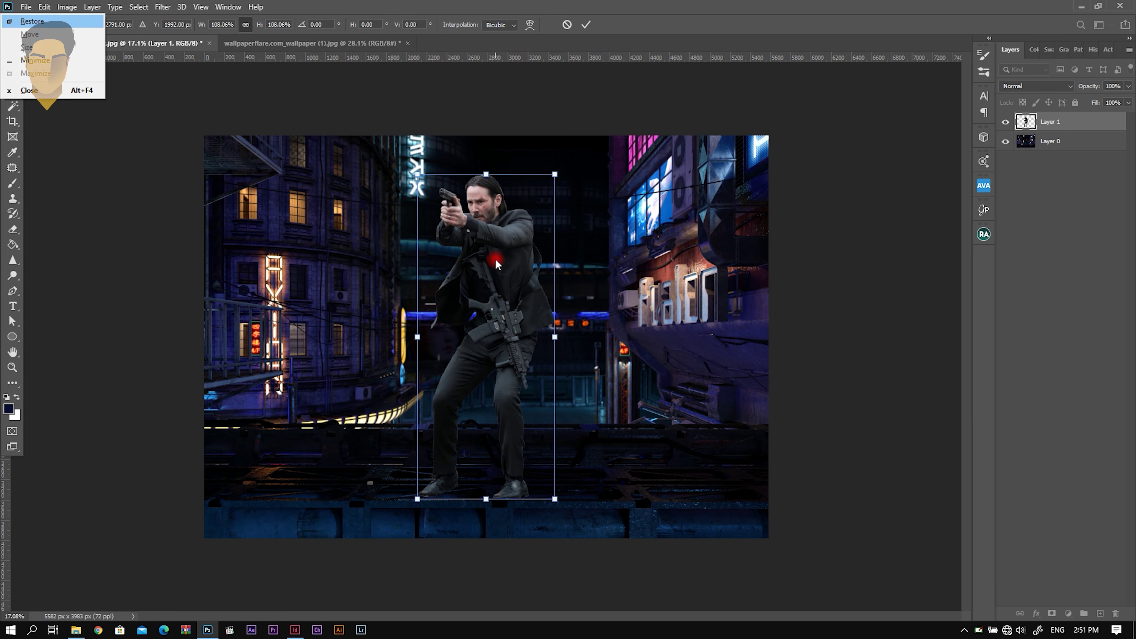
pyautogui.doubleClick(496, 264)
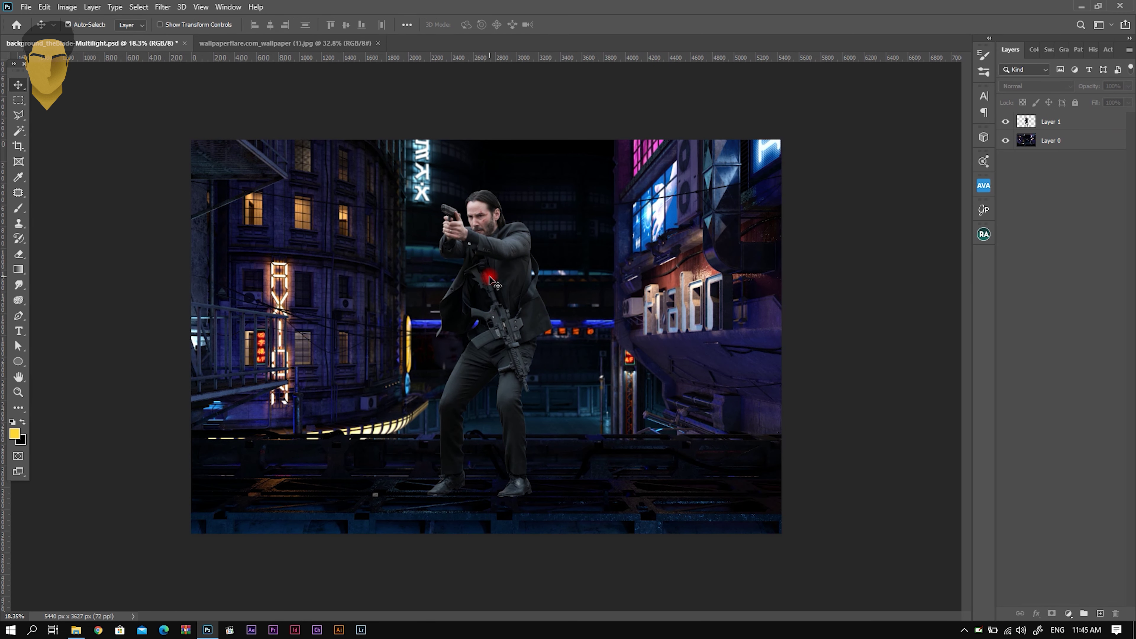
pyautogui.scroll(1, 489, 276)
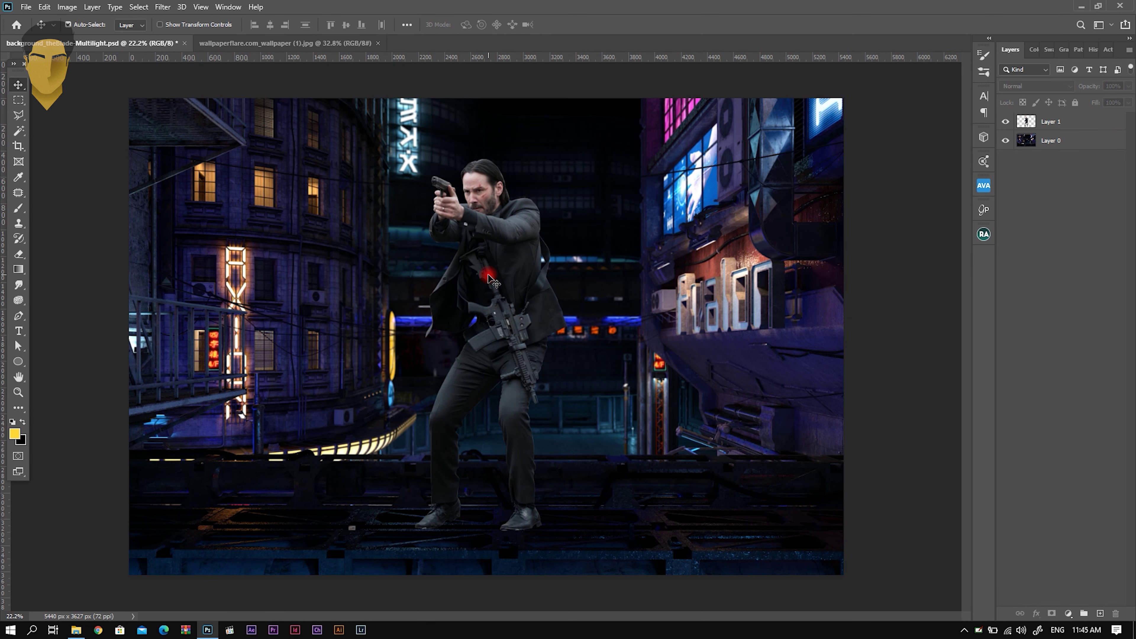
# Enlarge the man to about 112 percent and shift him right onto the walkway
pyautogui.click(494, 203)
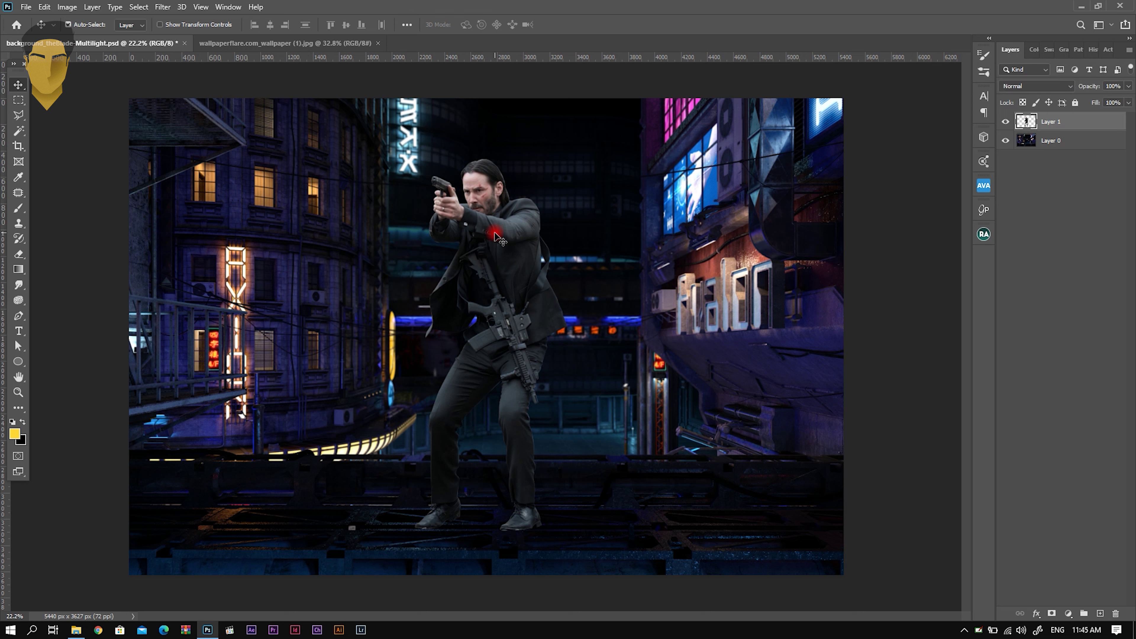
pyautogui.hotkey('ctrl', 't')
pyautogui.moveTo(487, 160); pyautogui.dragTo(506, 114)
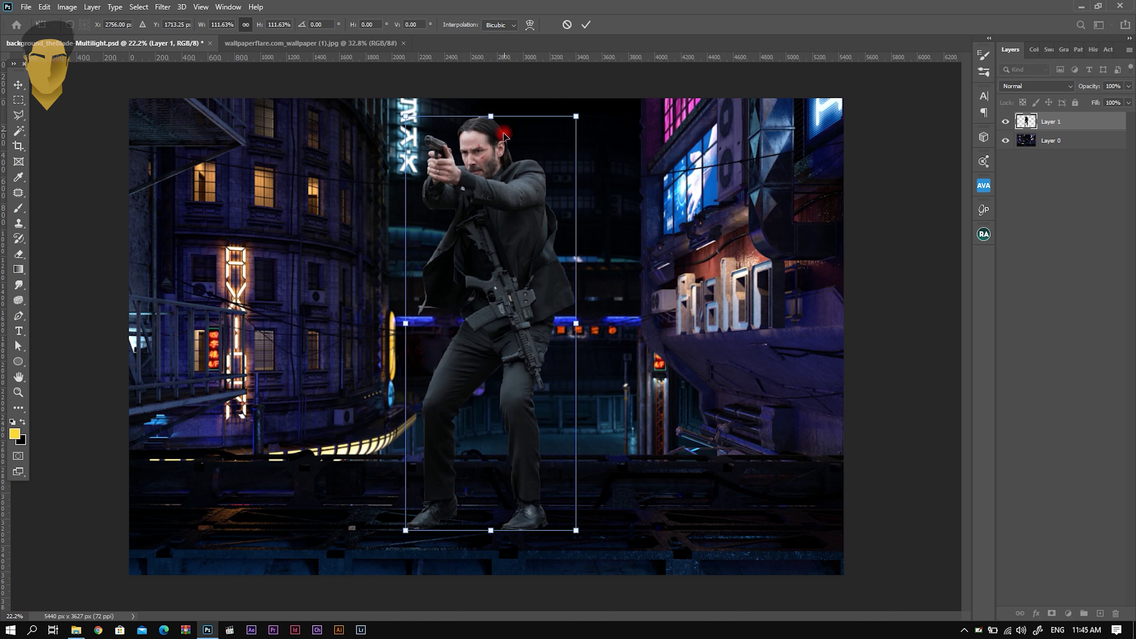
pyautogui.moveTo(502, 176); pyautogui.dragTo(520, 177)
pyautogui.press('Return')
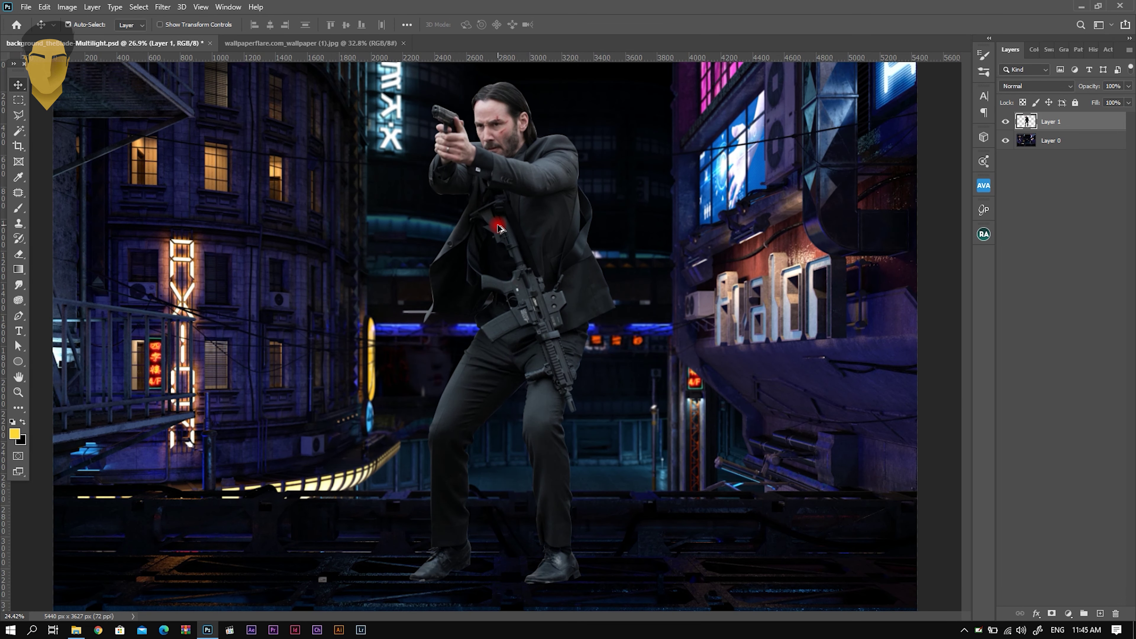
pyautogui.scroll(-2, 500, 226)
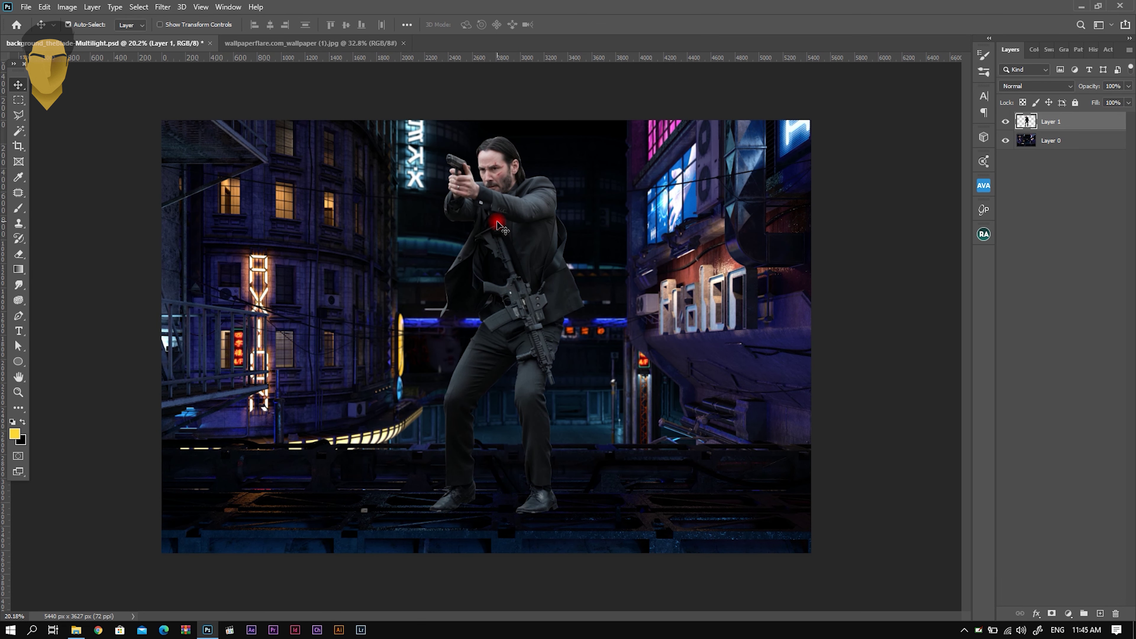
pyautogui.scroll(1, 487, 199)
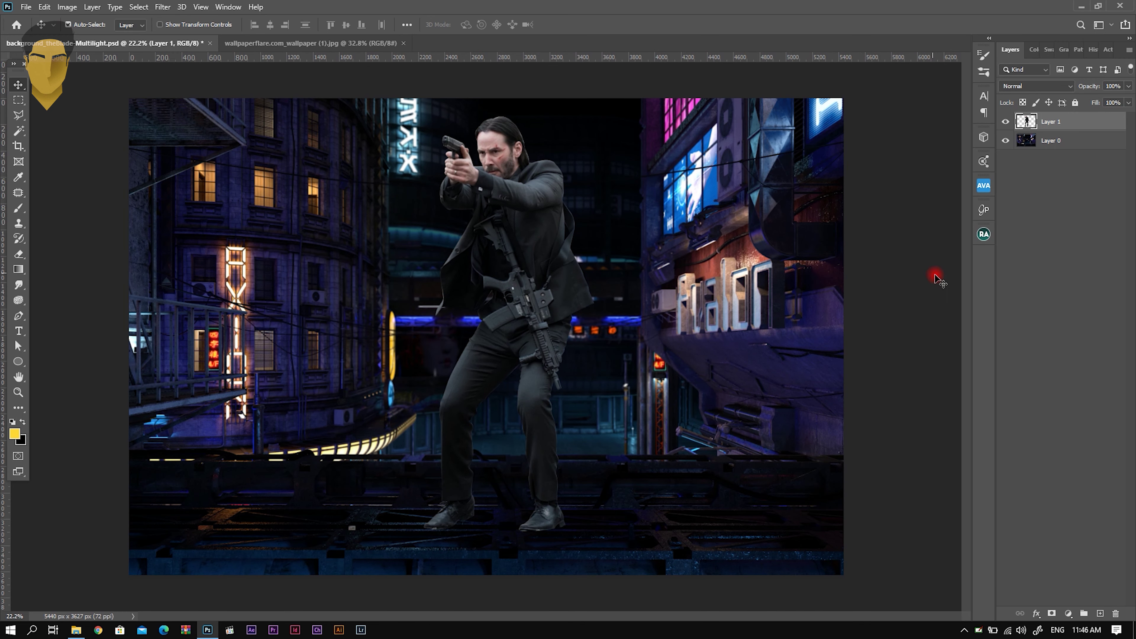
# Add a new layer named lighting and set the brush colour to near-white
pyautogui.click(1100, 613)
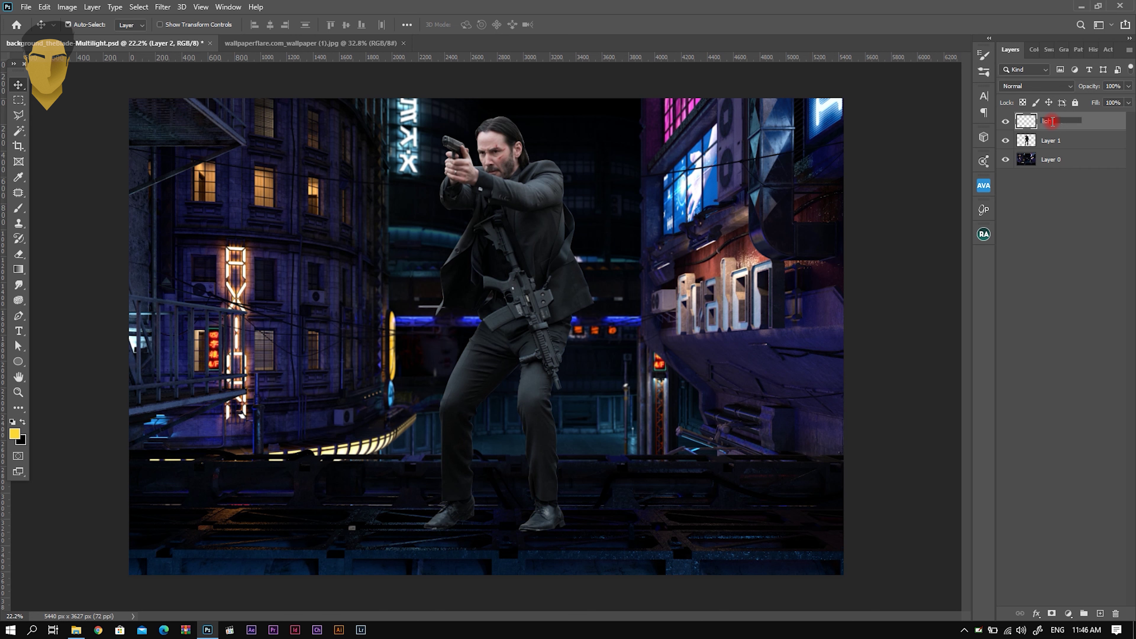
pyautogui.write('lighting')
pyautogui.press('Return')
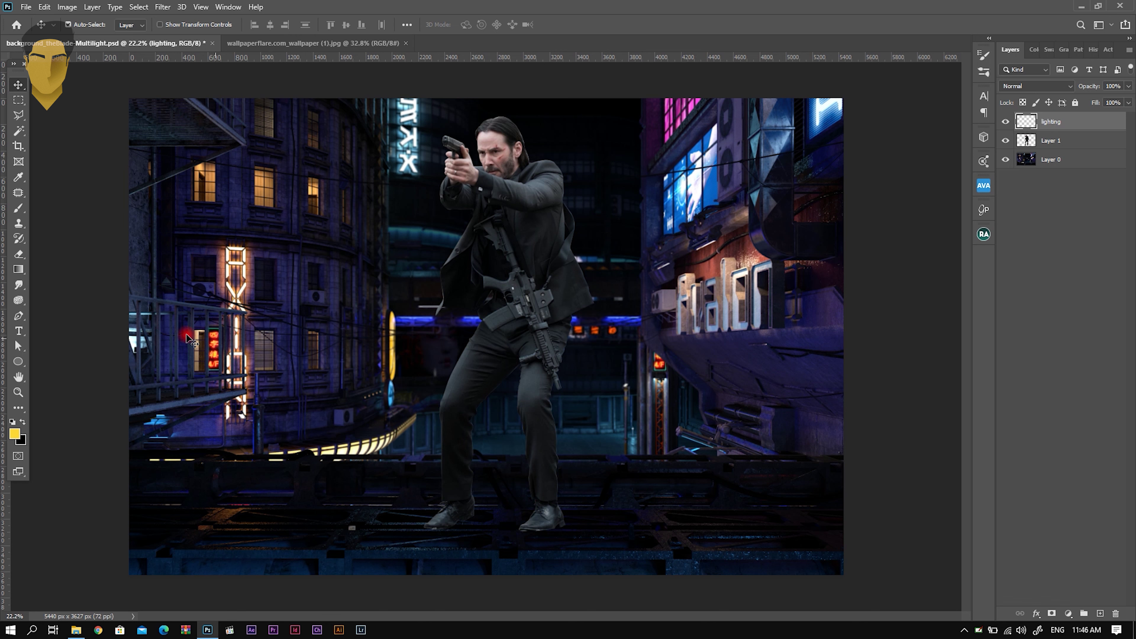
pyautogui.click(18, 209)
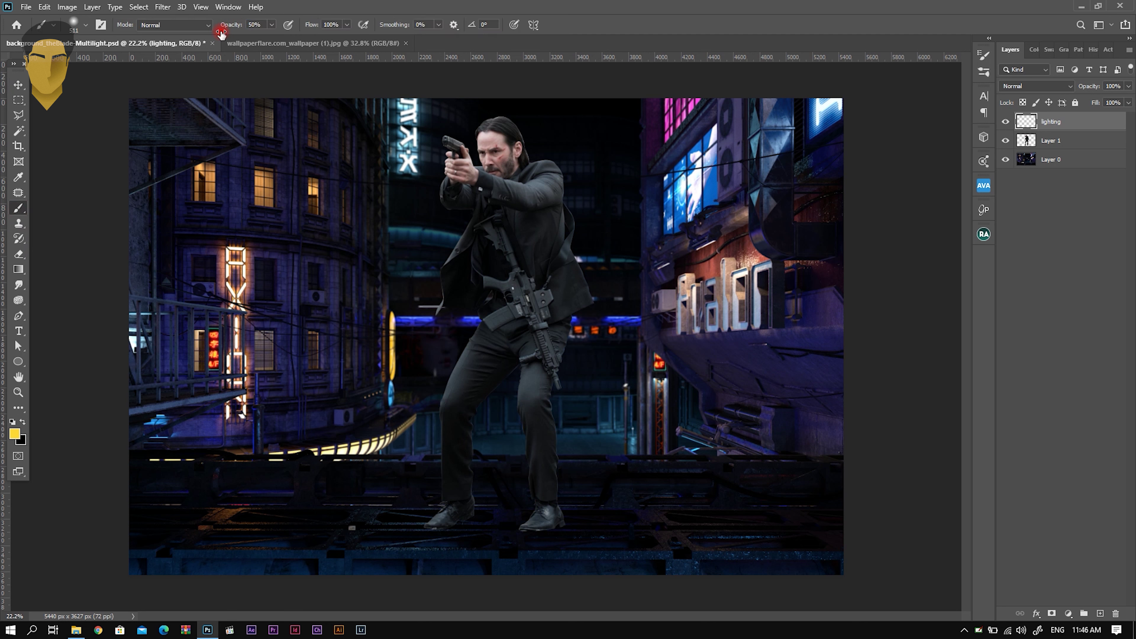
pyautogui.click(15, 434)
pyautogui.moveTo(424, 247); pyautogui.dragTo(407, 201)
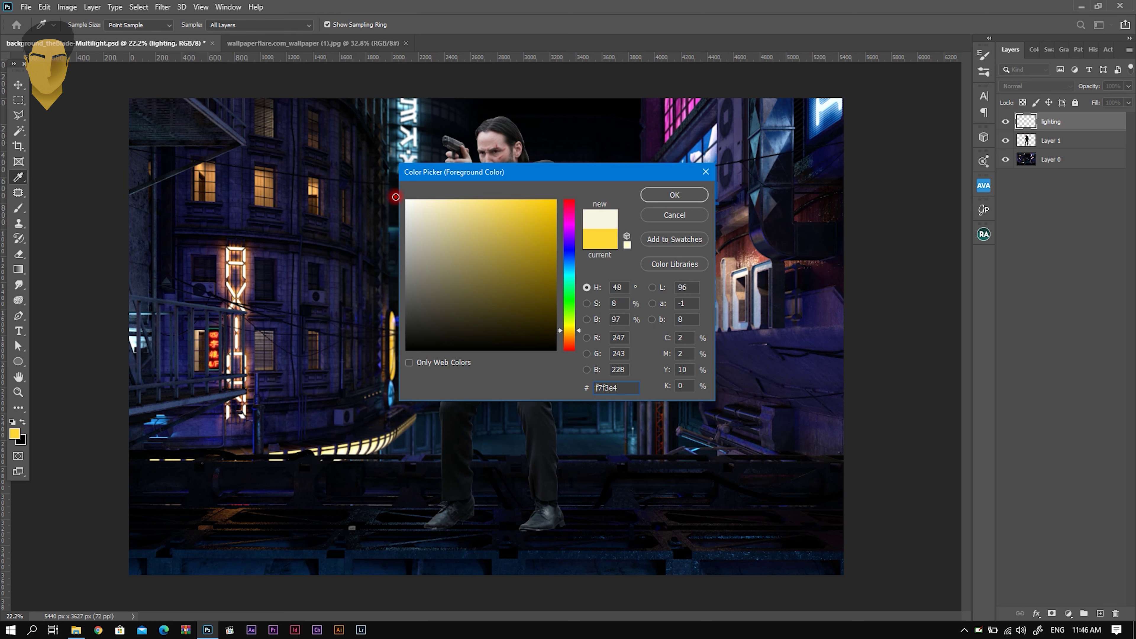
pyautogui.click(674, 195)
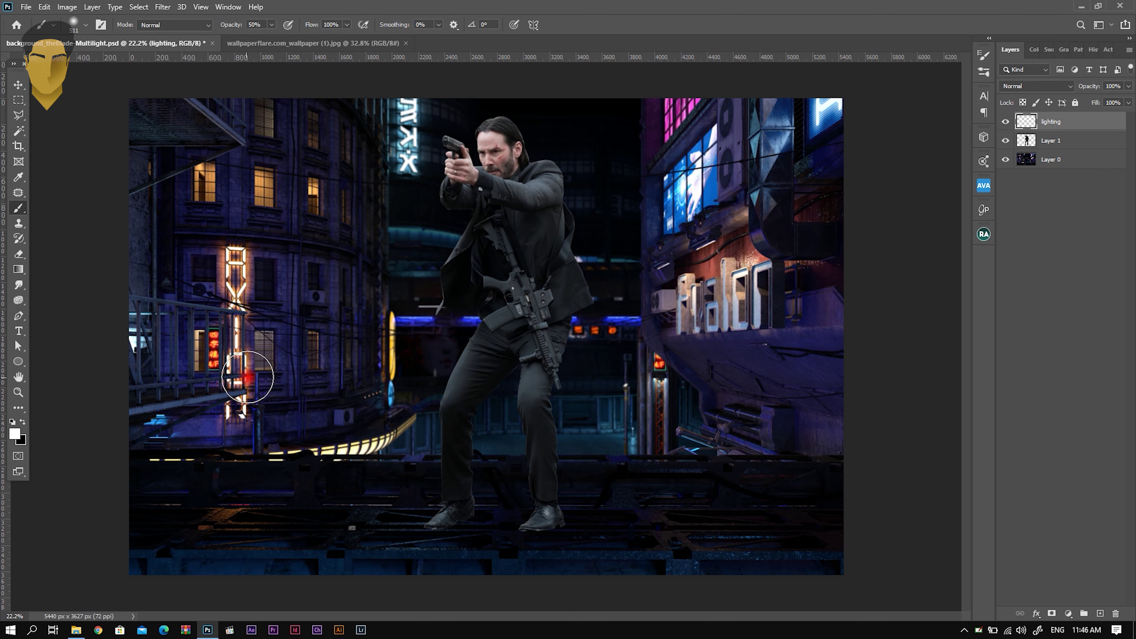
# Paint a faint soft white glow along the left vertical neon sign
pyautogui.hotkey('ctrl', '+')
pyautogui.scroll(1, 233, 367)
pyautogui.hscroll(-1, 268, 398)
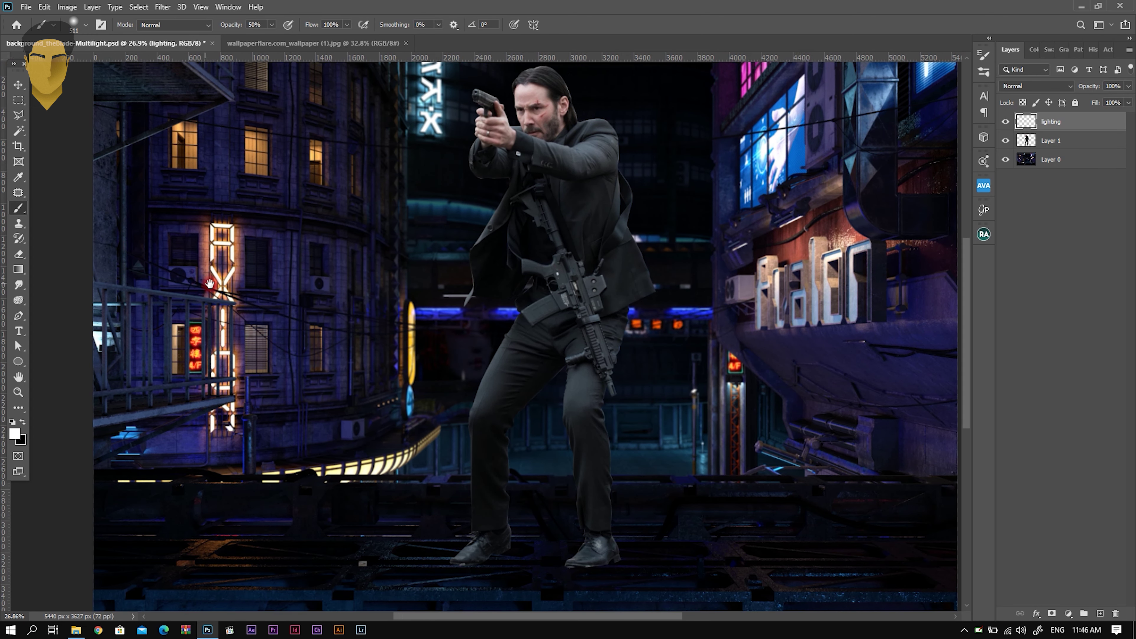
pyautogui.hscroll(-2, 291, 421)
pyautogui.moveTo(253, 418); pyautogui.dragTo(251, 251)
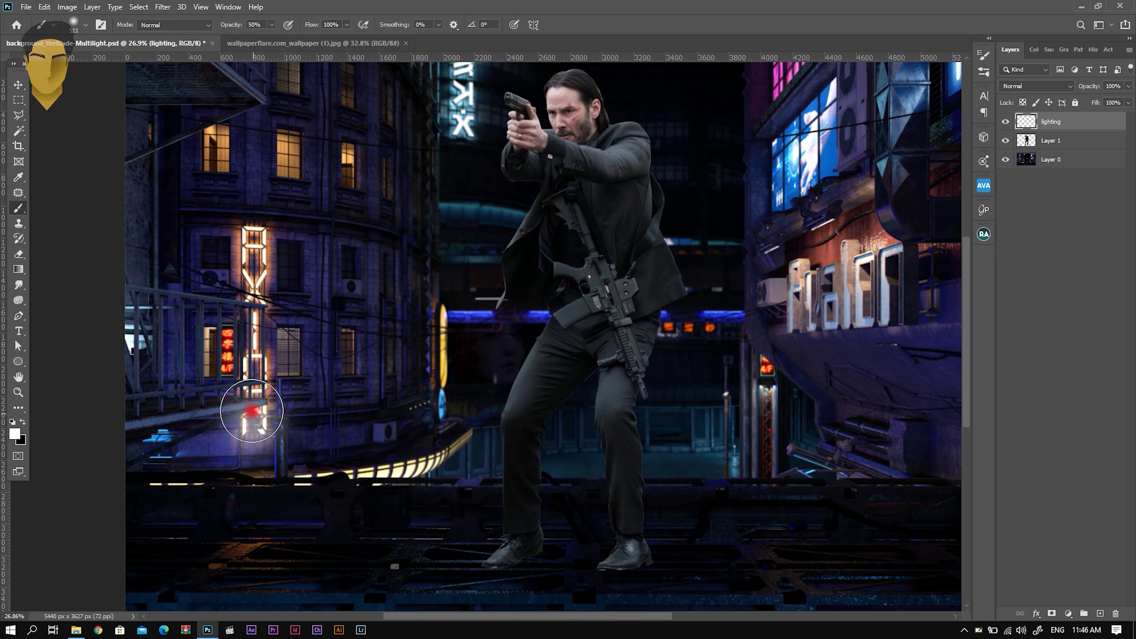
pyautogui.hotkey('ctrl', 'z')
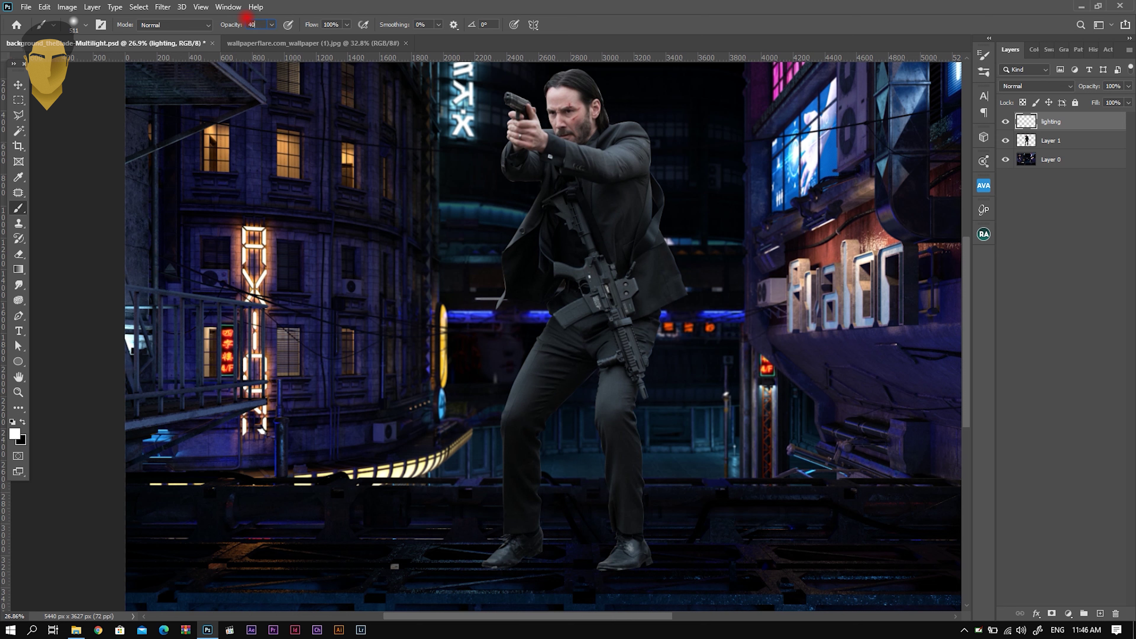
pyautogui.moveTo(253, 425); pyautogui.dragTo(252, 251)
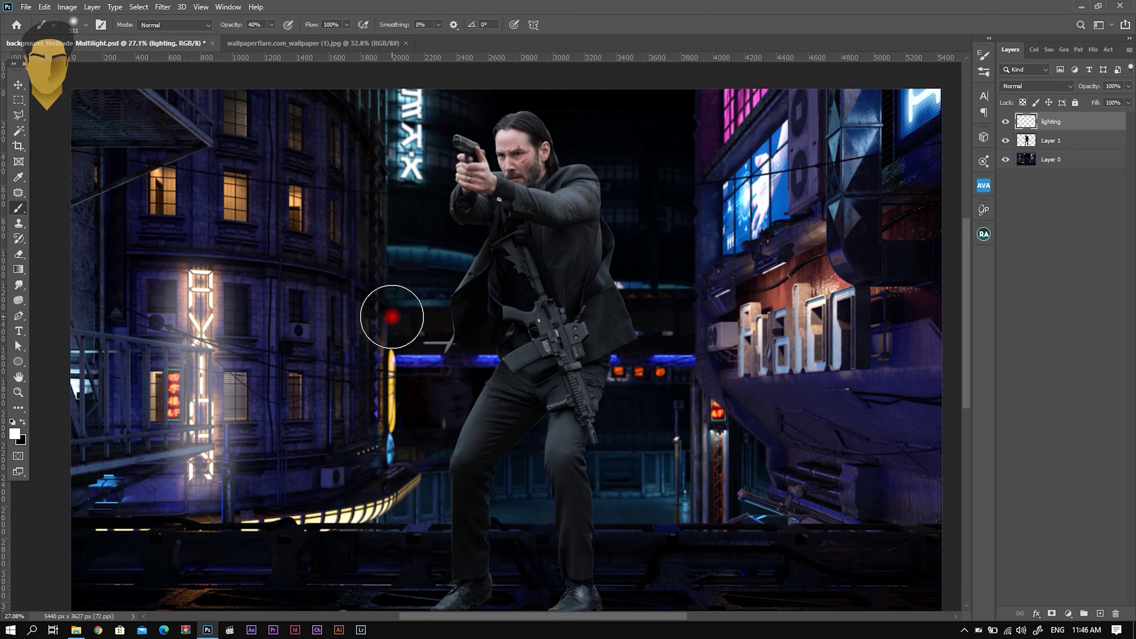
pyautogui.scroll(3, 406, 333)
pyautogui.scroll(-3, 443, 507)
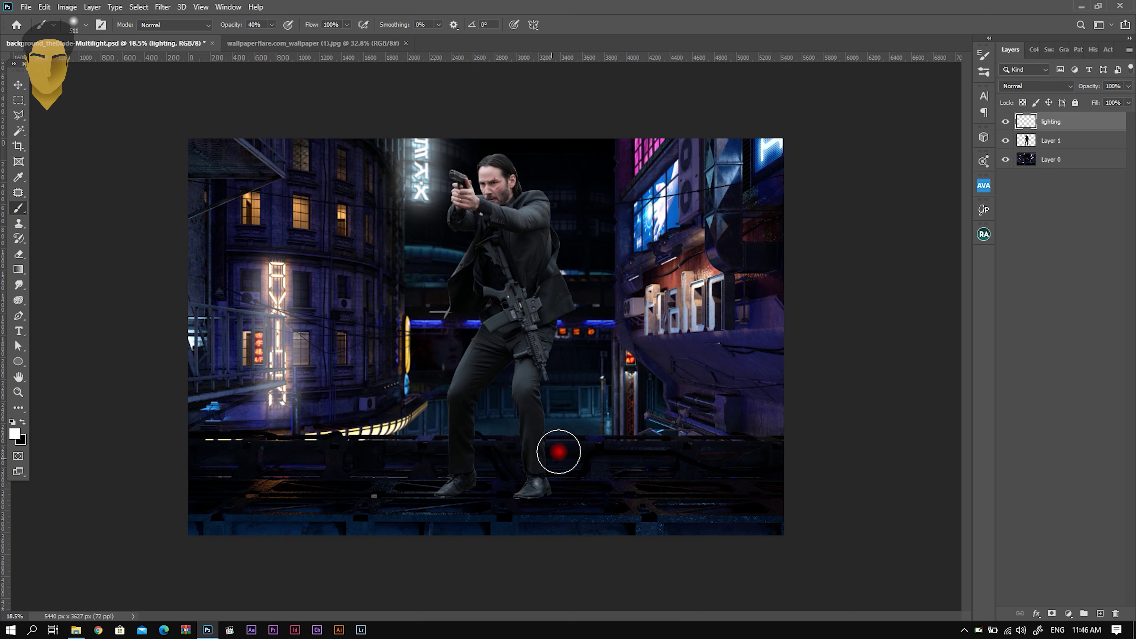
pyautogui.scroll(2, 688, 233)
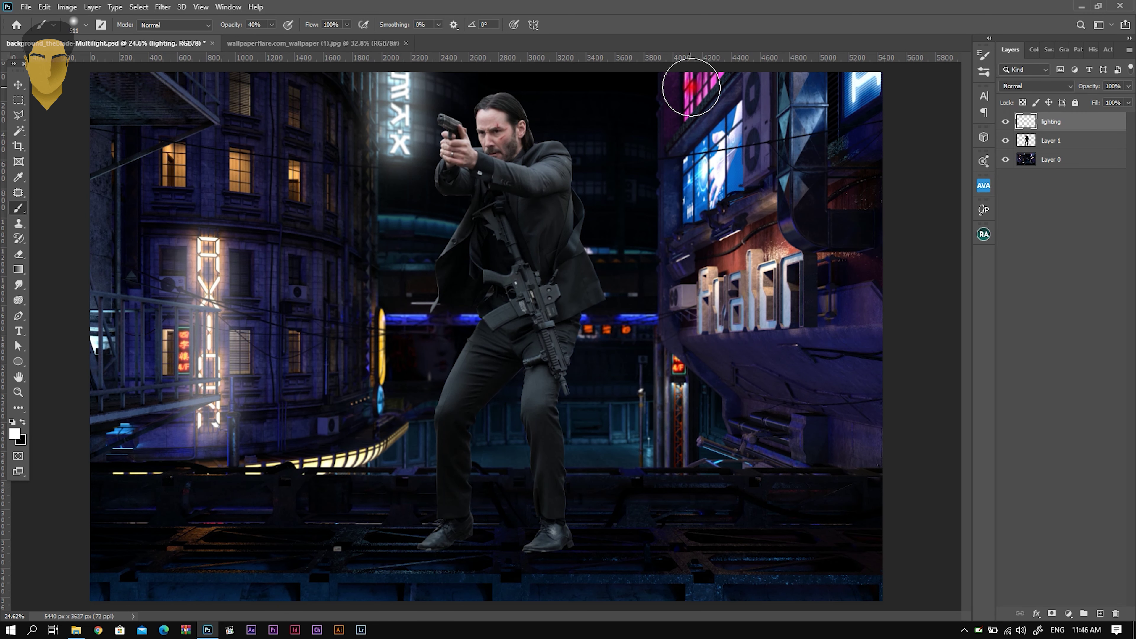
# Brighten the upper-right building with a soft white stroke and enlarge the brush
pyautogui.moveTo(691, 110); pyautogui.dragTo(750, 166)
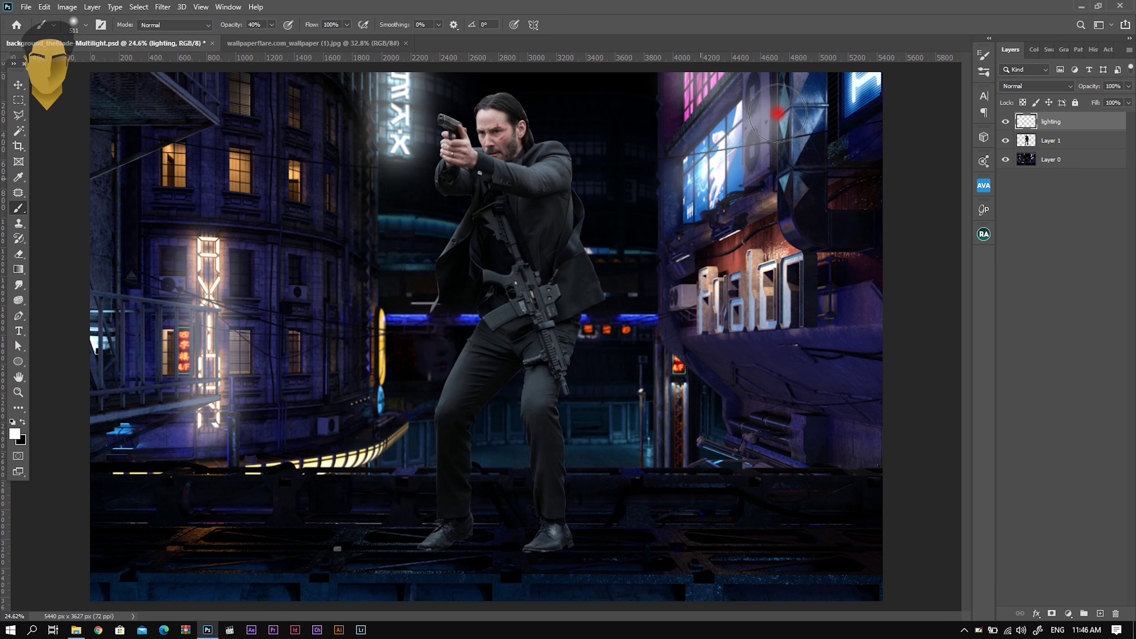
pyautogui.scroll(-4, 716, 268)
pyautogui.rightClick(669, 385)
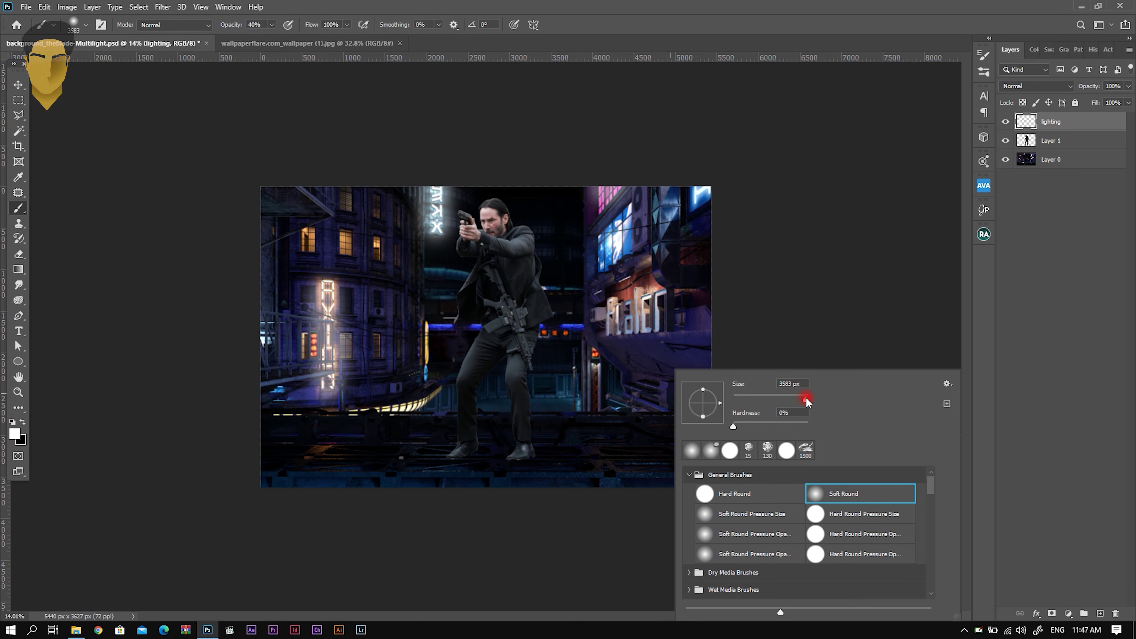
pyautogui.click(784, 330)
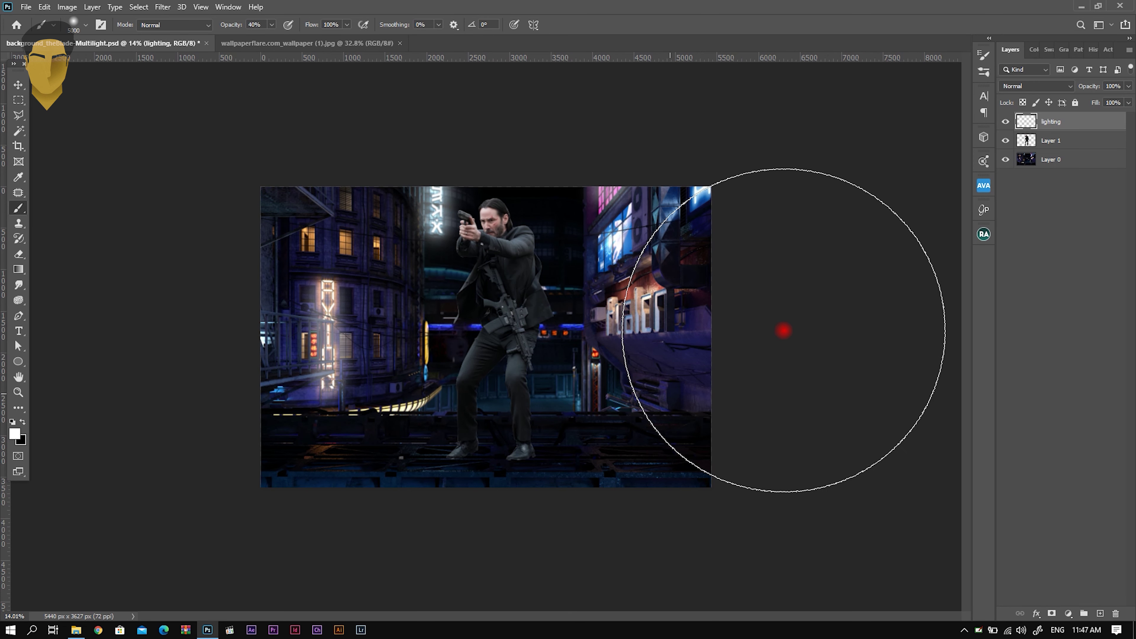
pyautogui.scroll(2, 520, 274)
pyautogui.scroll(2, 491, 269)
pyautogui.scroll(-1, 491, 269)
pyautogui.scroll(-1, 474, 275)
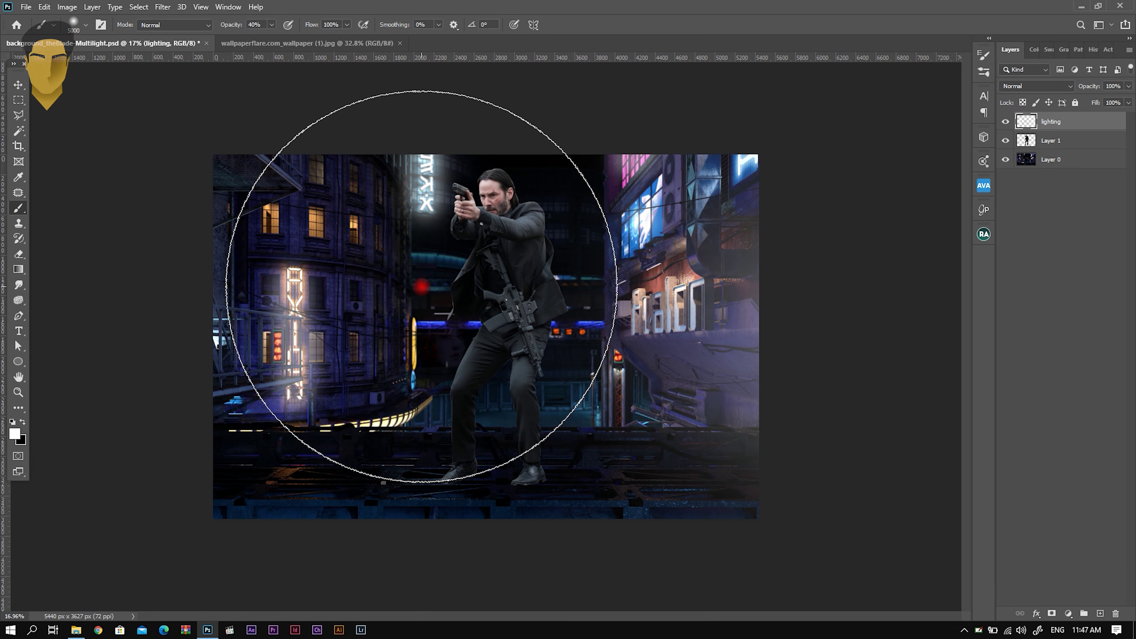
# Create the 'lightin overlay' layer above lighting with Overlay blend mode
pyautogui.click(1098, 612)
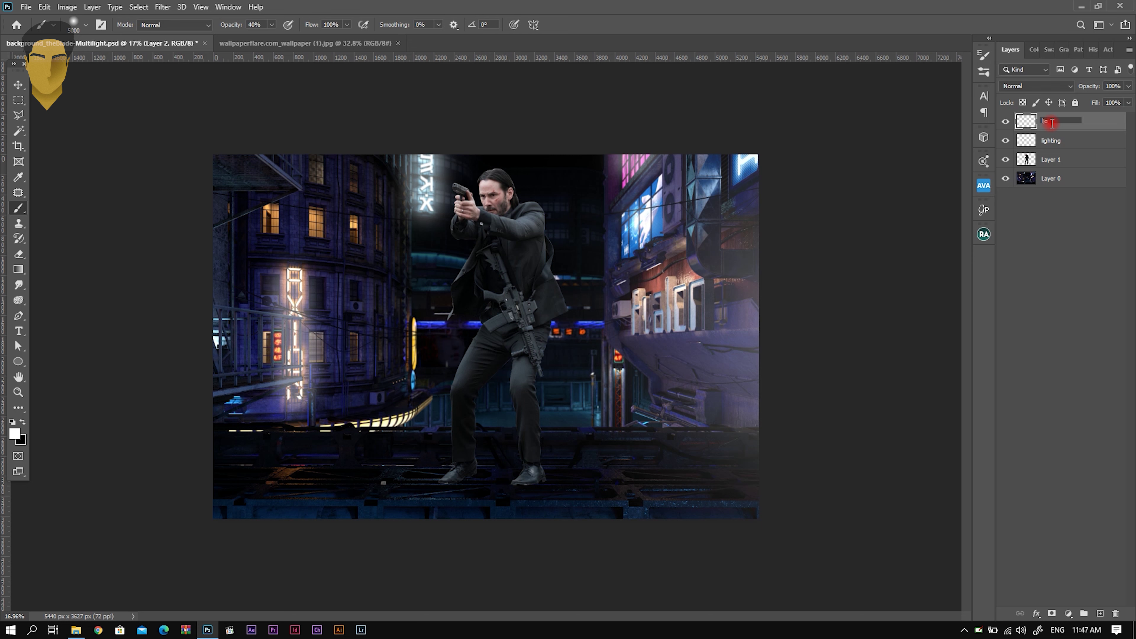
pyautogui.write('lighting overlay')
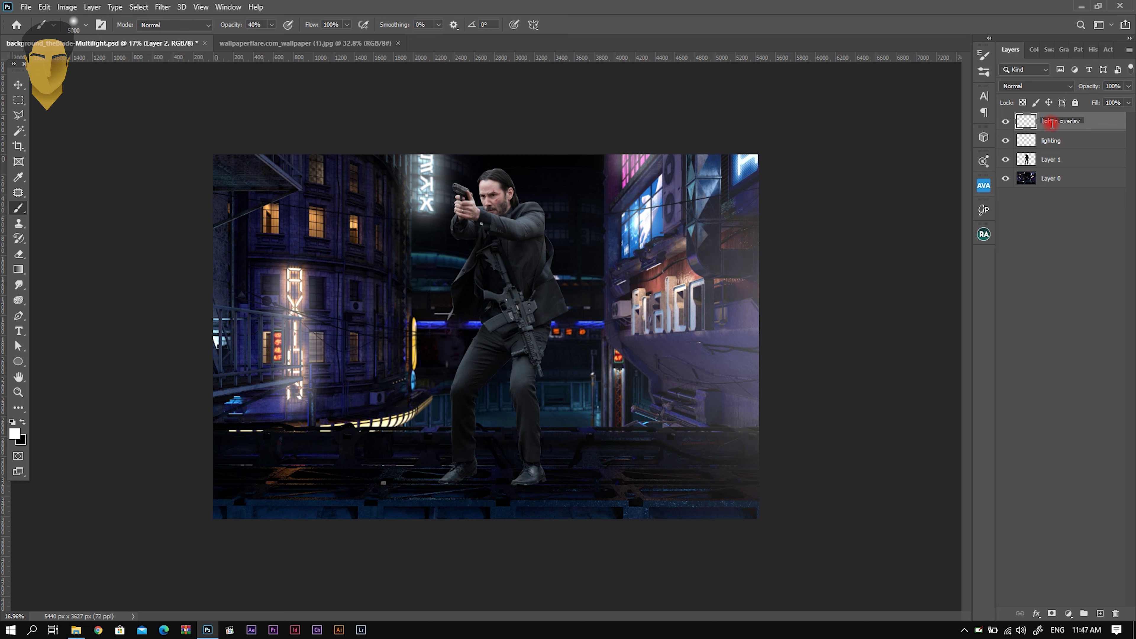
pyautogui.press('Return')
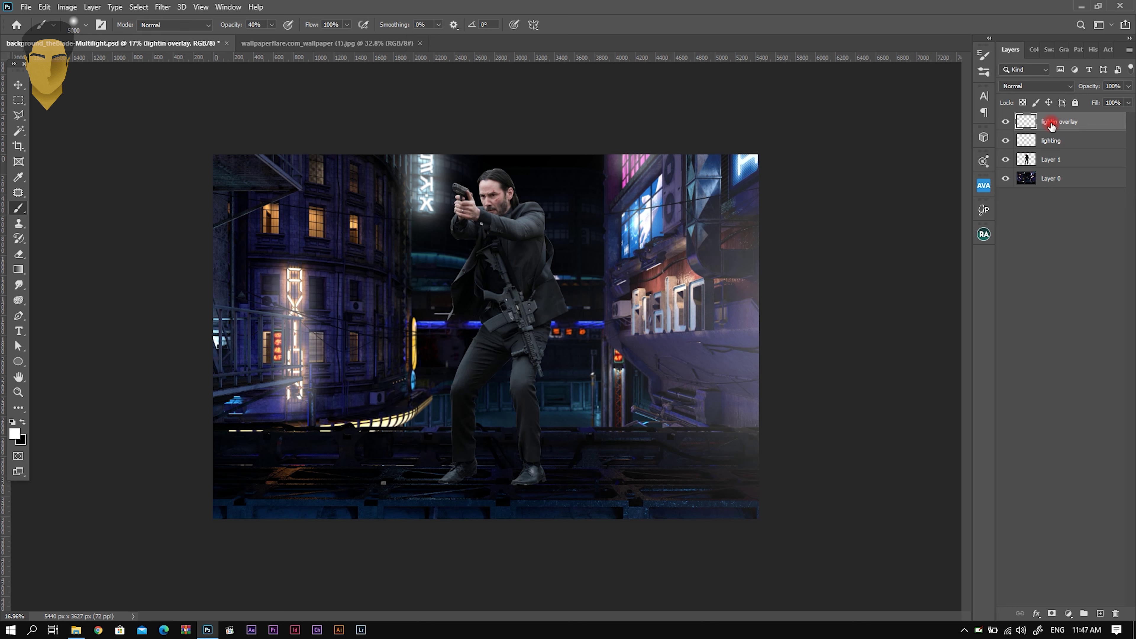
pyautogui.click(1055, 86)
pyautogui.click(1033, 227)
# Reduce the soft brush size to 1457 px
pyautogui.rightClick(360, 308)
pyautogui.moveTo(498, 337); pyautogui.dragTo(492, 338)
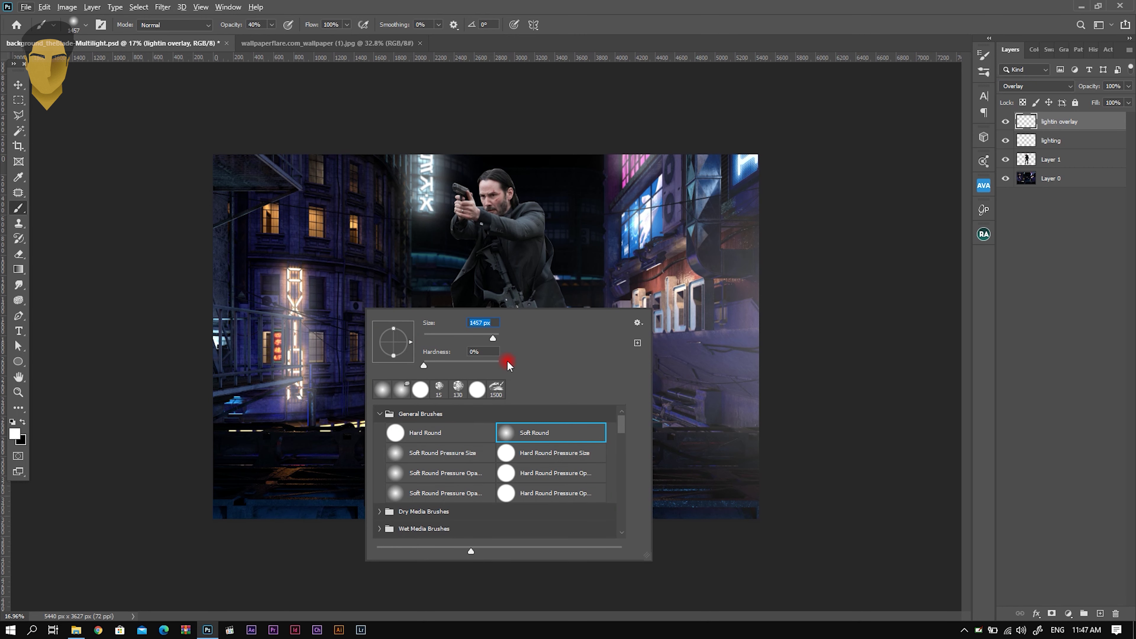
pyautogui.press('Return')
pyautogui.scroll(3, 232, 286)
pyautogui.scroll(1, 182, 273)
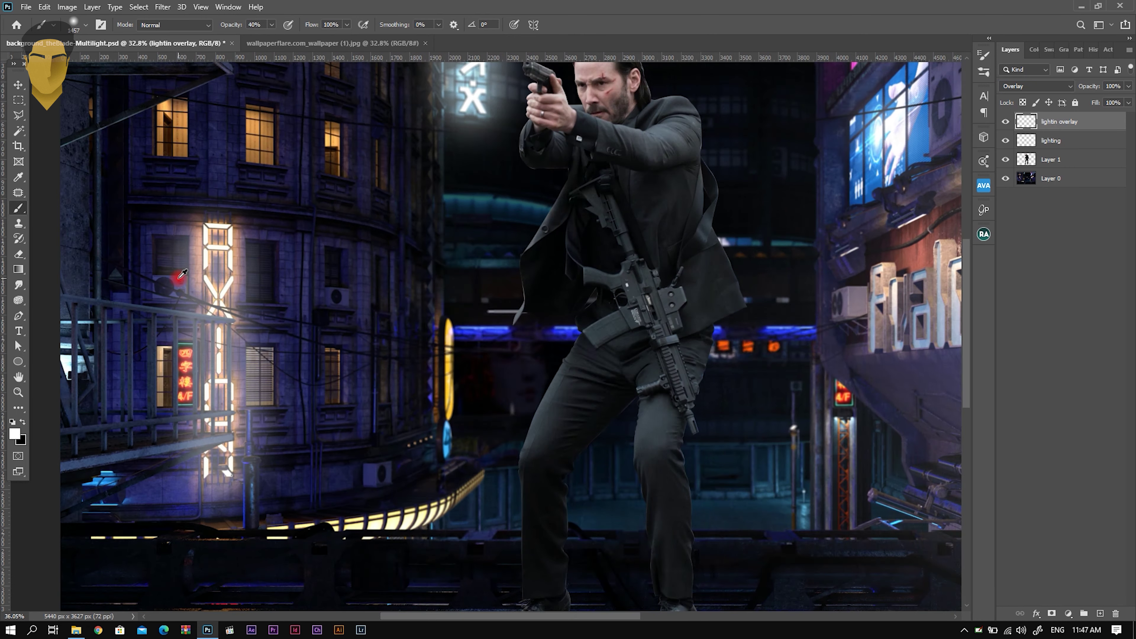
# Sample the neon sign's yellow and lighten it to a pale yellow foreground colour
pyautogui.scroll(1, 182, 274)
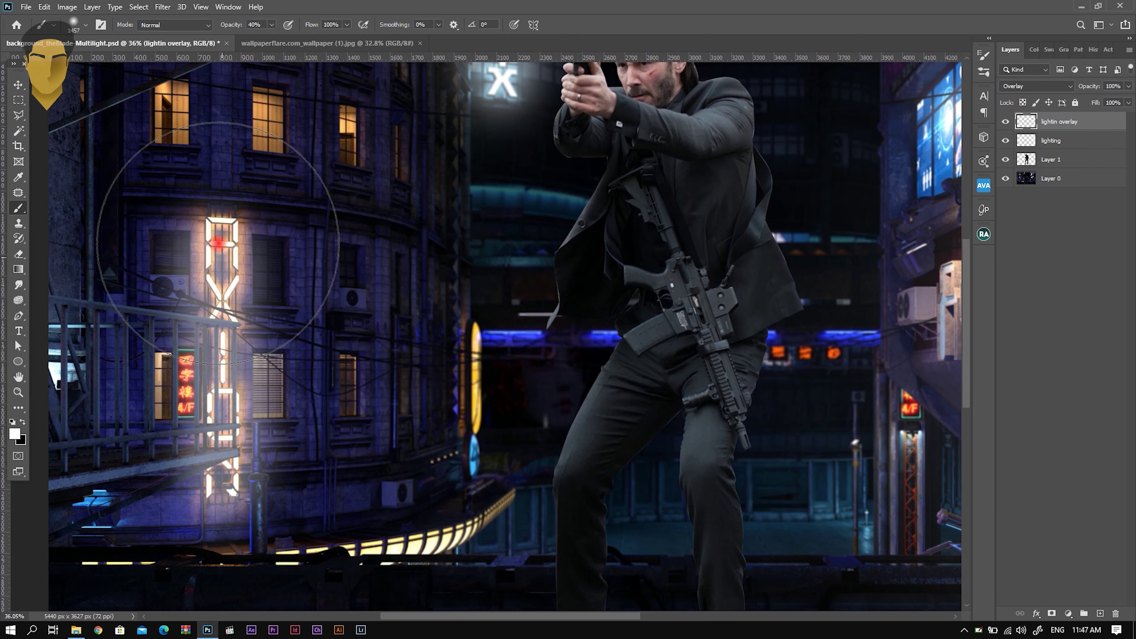
pyautogui.keyDown('alt'); pyautogui.click(479, 331); pyautogui.keyUp('alt')
pyautogui.click(15, 433)
pyautogui.moveTo(488, 207); pyautogui.dragTo(486, 192)
pyautogui.click(674, 195)
pyautogui.press('b')
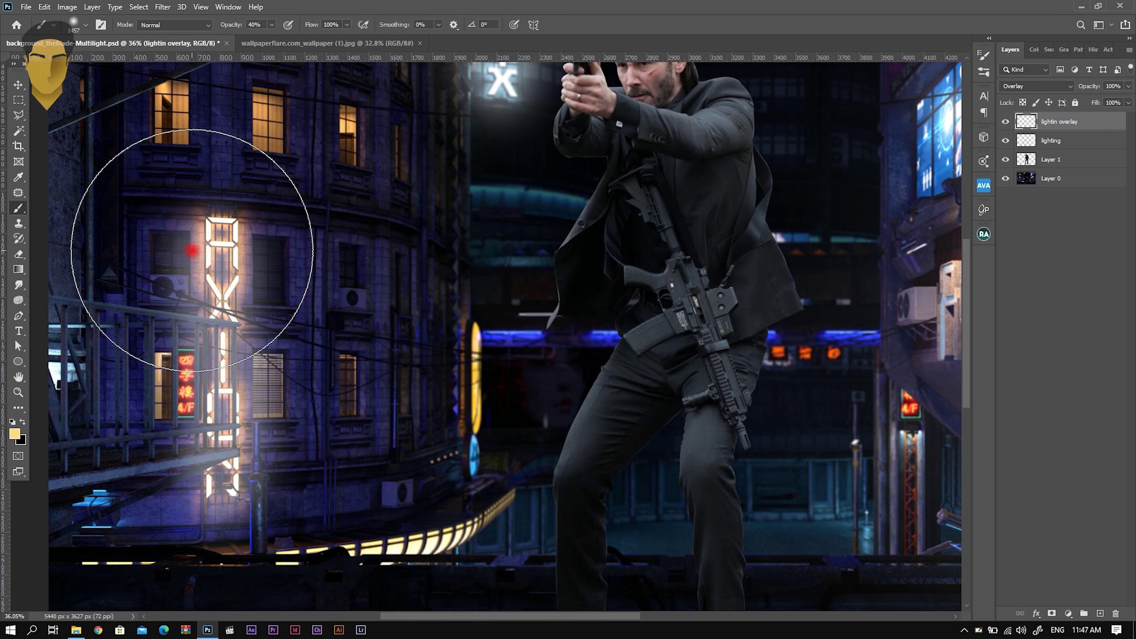
# Paint pale-yellow glow over the upper and lower left neon signs
pyautogui.click(219, 280)
pyautogui.moveTo(219, 280)
pyautogui.mouseDown()
pyautogui.moveTo(220, 418)
pyautogui.moveTo(213, 314)
pyautogui.moveTo(241, 325)
pyautogui.mouseUp()
pyautogui.click(219, 441)
pyautogui.scroll(-3, 241, 324)
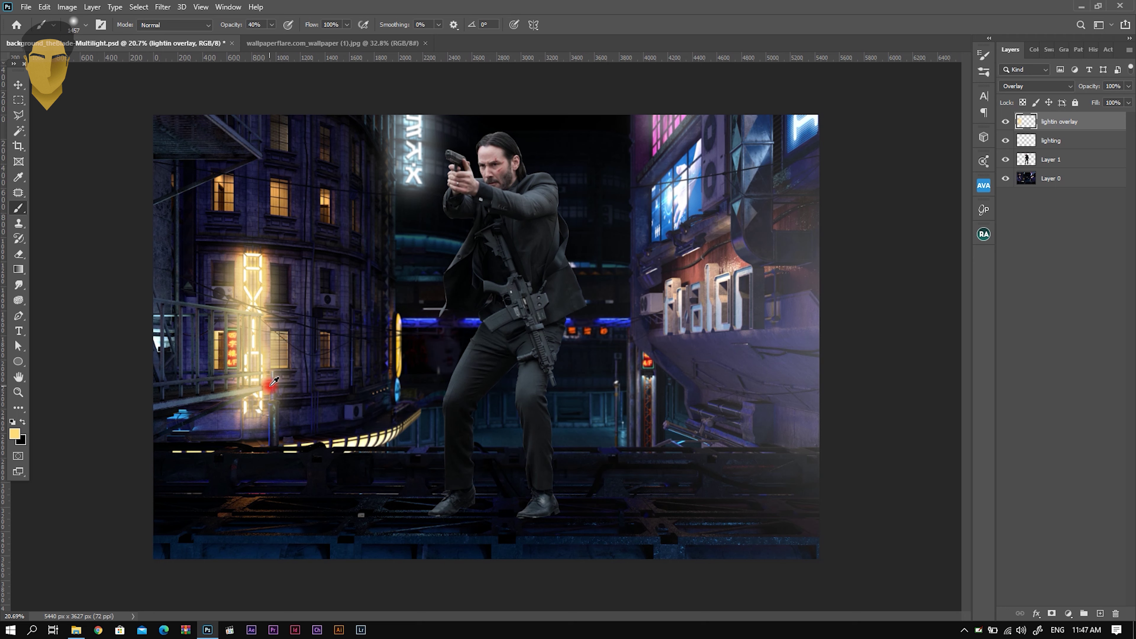
pyautogui.click(1004, 123)
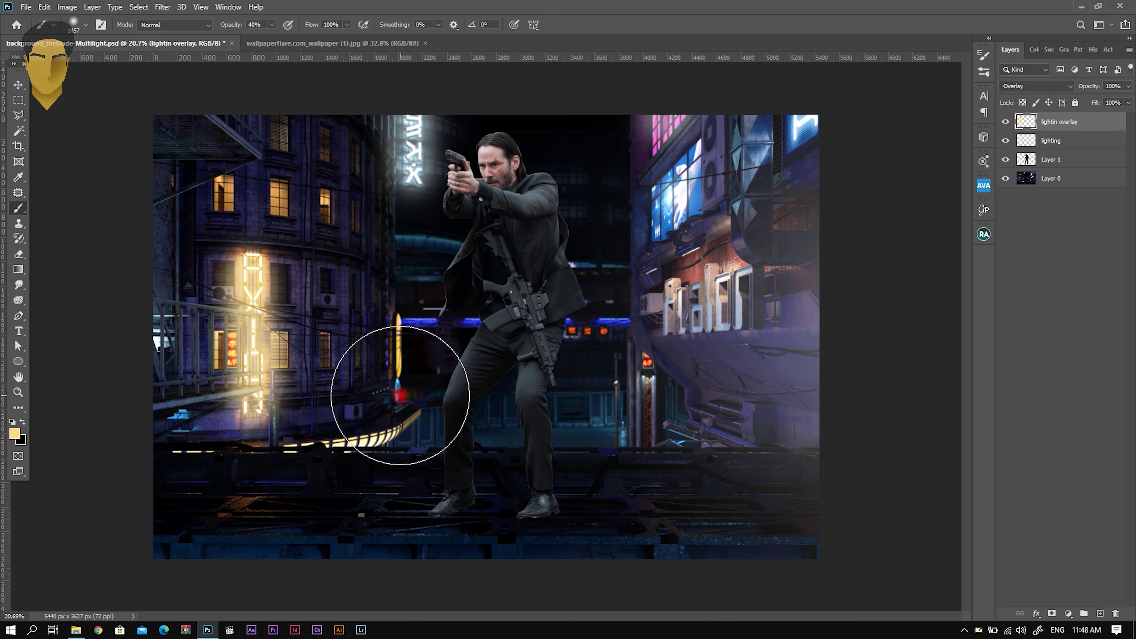
pyautogui.scroll(2, 393, 405)
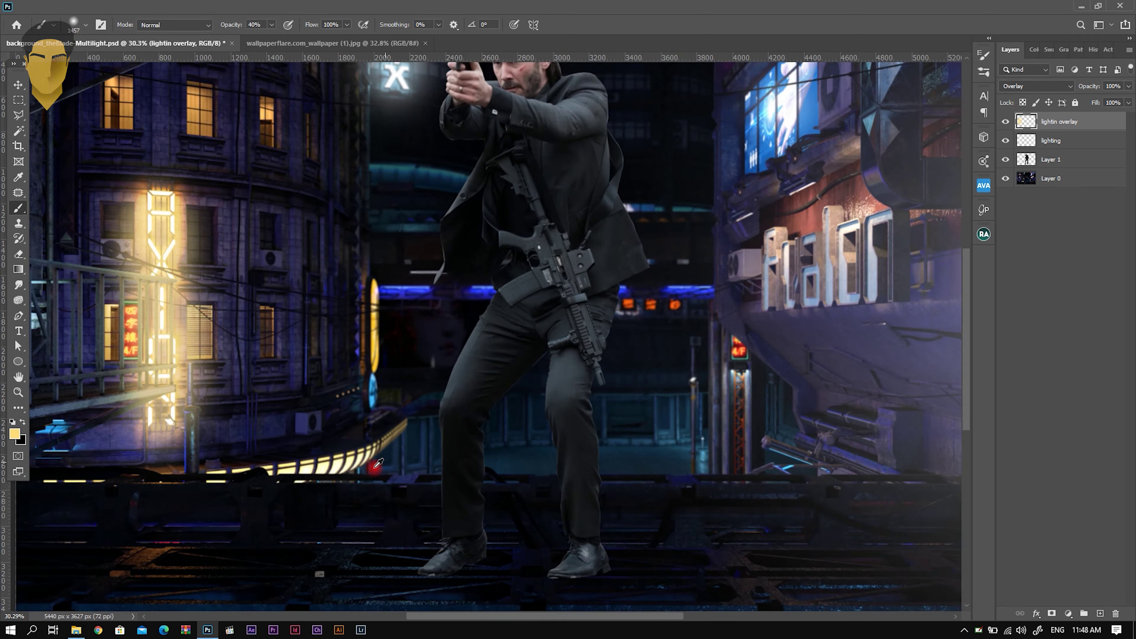
pyautogui.scroll(2, 421, 429)
# Set the brush size to 149 px
pyautogui.rightClick(357, 481)
pyautogui.write('149')
pyautogui.press('Return')
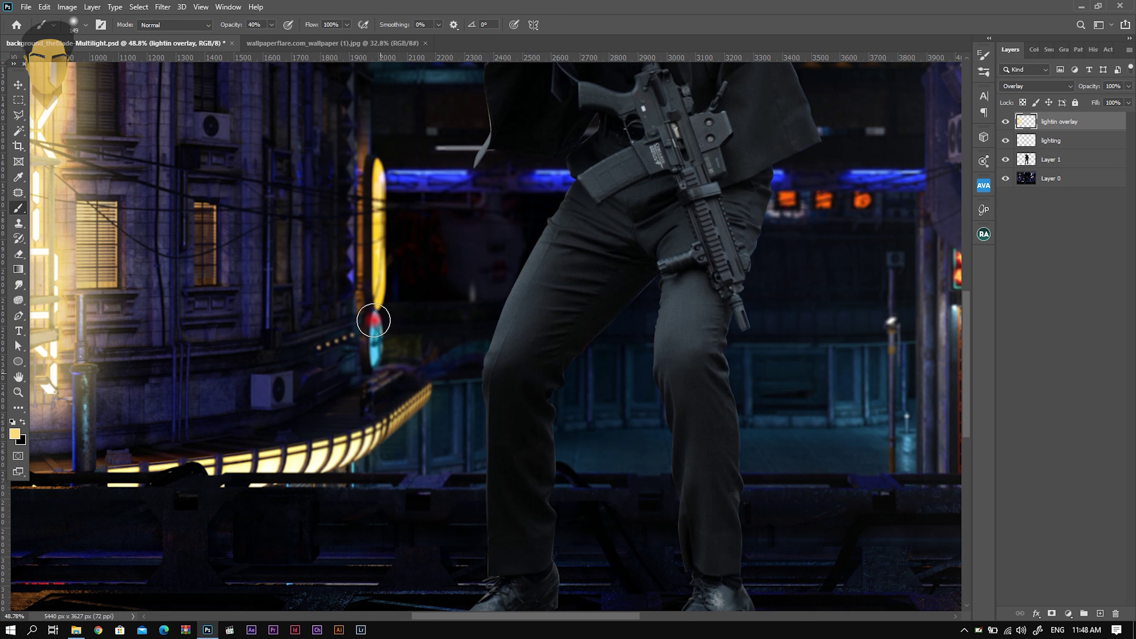
pyautogui.scroll(-2, 393, 363)
pyautogui.scroll(-3, 394, 363)
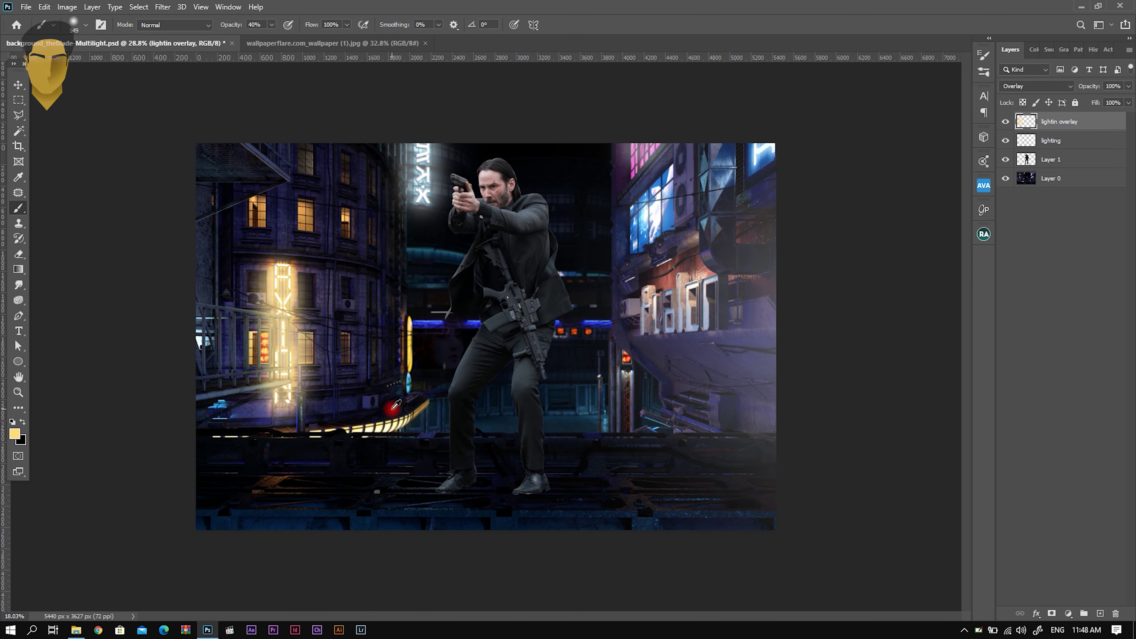
# Enlarge the brush to 401 px and paint yellow light across the left building's windows
pyautogui.rightClick(286, 247)
pyautogui.moveTo(404, 274); pyautogui.dragTo(413, 274)
pyautogui.press('Return')
pyautogui.moveTo(294, 215); pyautogui.dragTo(316, 215)
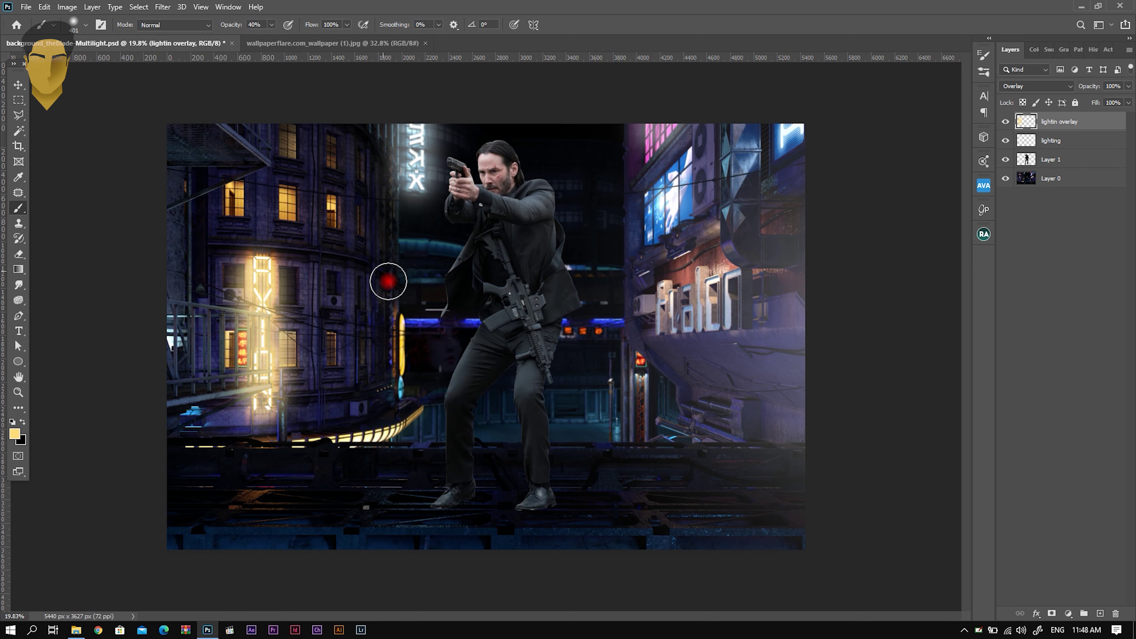
pyautogui.scroll(-2, 388, 281)
pyautogui.scroll(4, 177, 356)
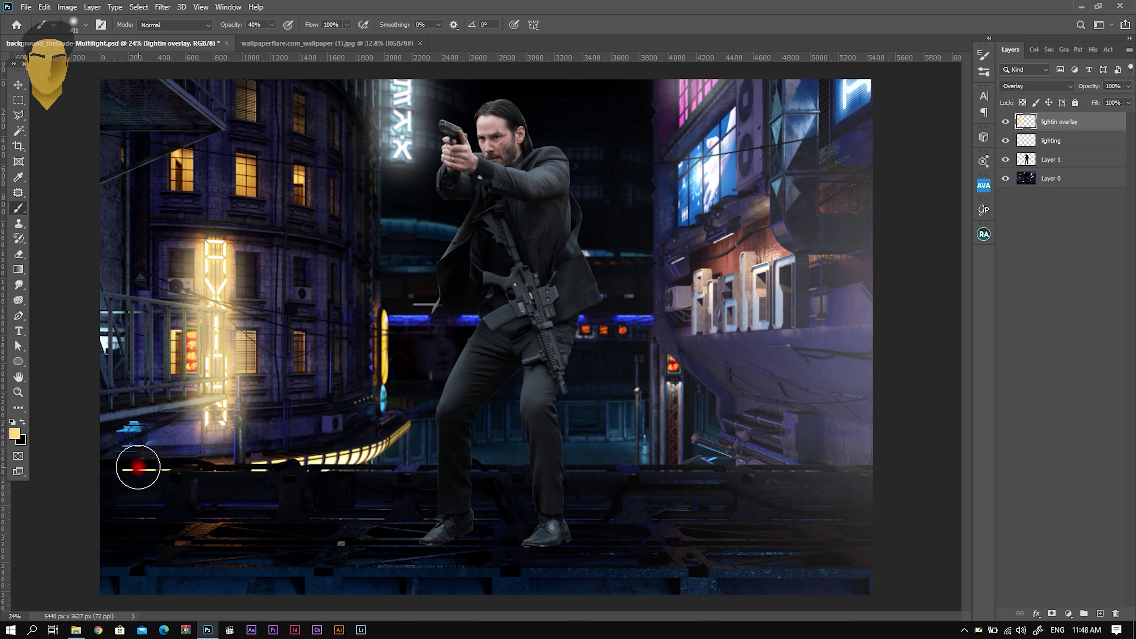
pyautogui.scroll(-2, 383, 430)
pyautogui.scroll(3, 433, 208)
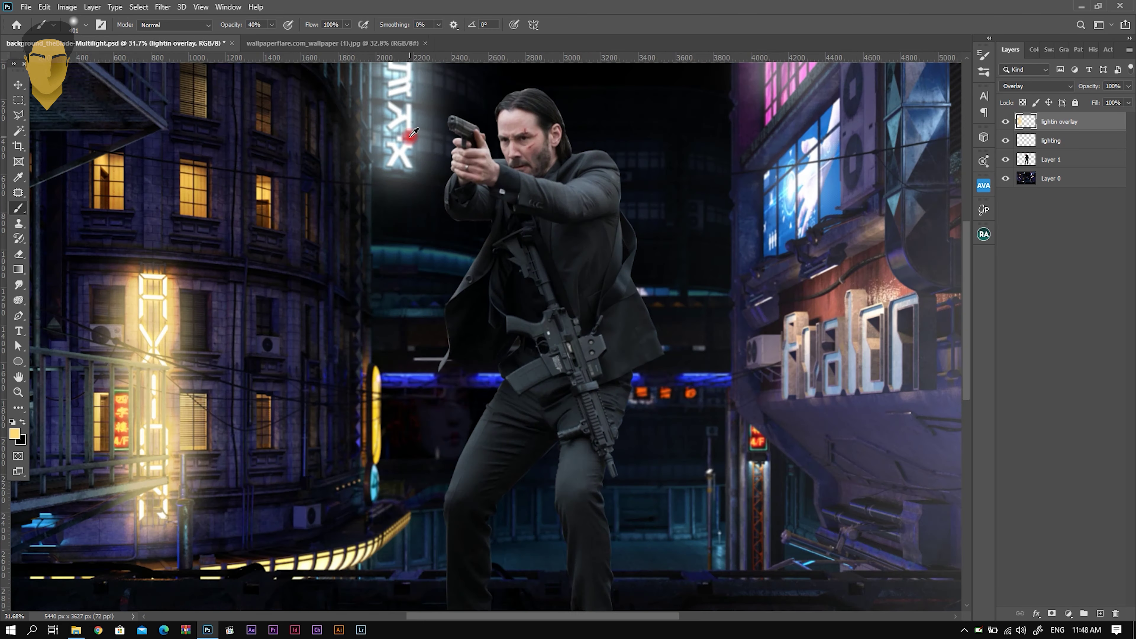
pyautogui.scroll(3, 188, 229)
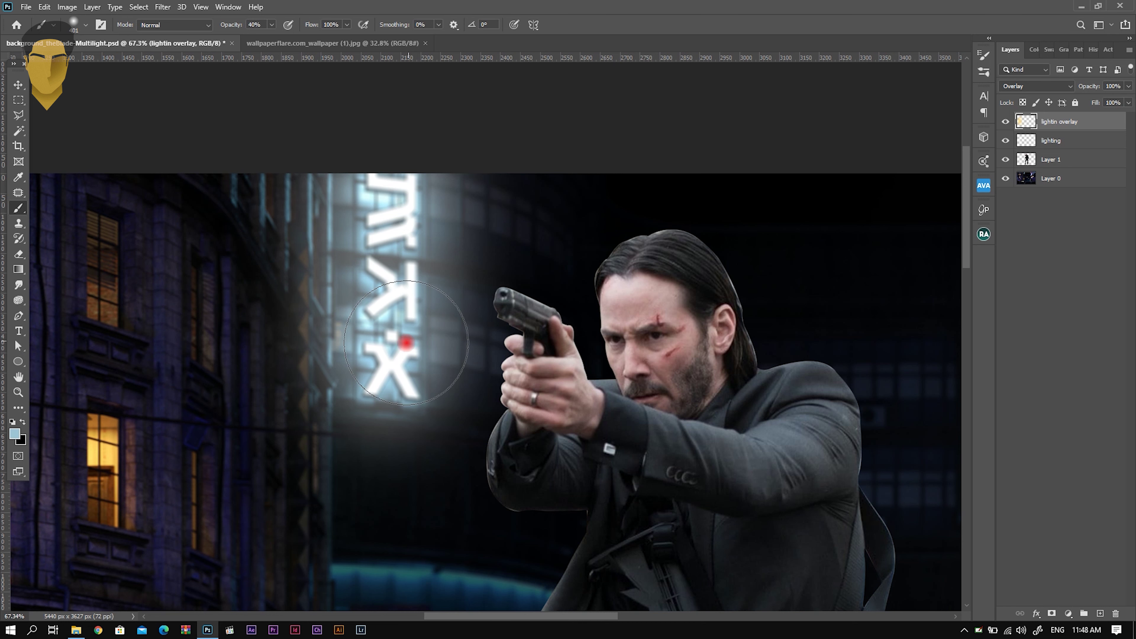
# Choose a bright teal foreground colour and paint a glow over the upper neon sign
pyautogui.click(15, 433)
pyautogui.moveTo(496, 209); pyautogui.dragTo(499, 195)
pyautogui.moveTo(572, 283); pyautogui.dragTo(572, 280)
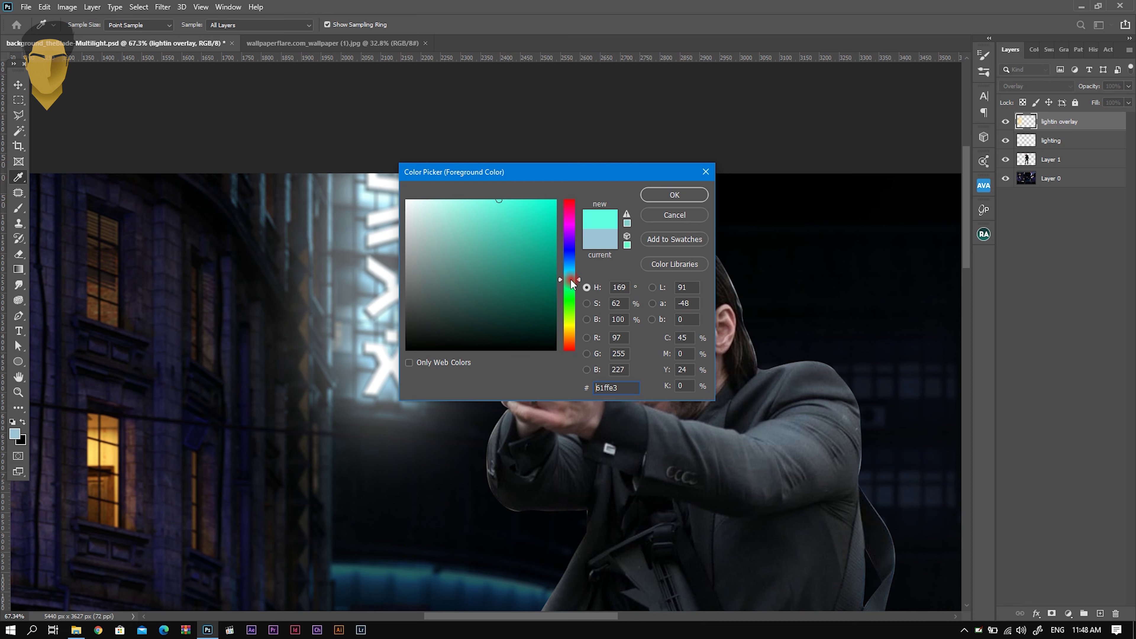
pyautogui.click(674, 194)
pyautogui.press('b')
pyautogui.moveTo(393, 355); pyautogui.dragTo(393, 152)
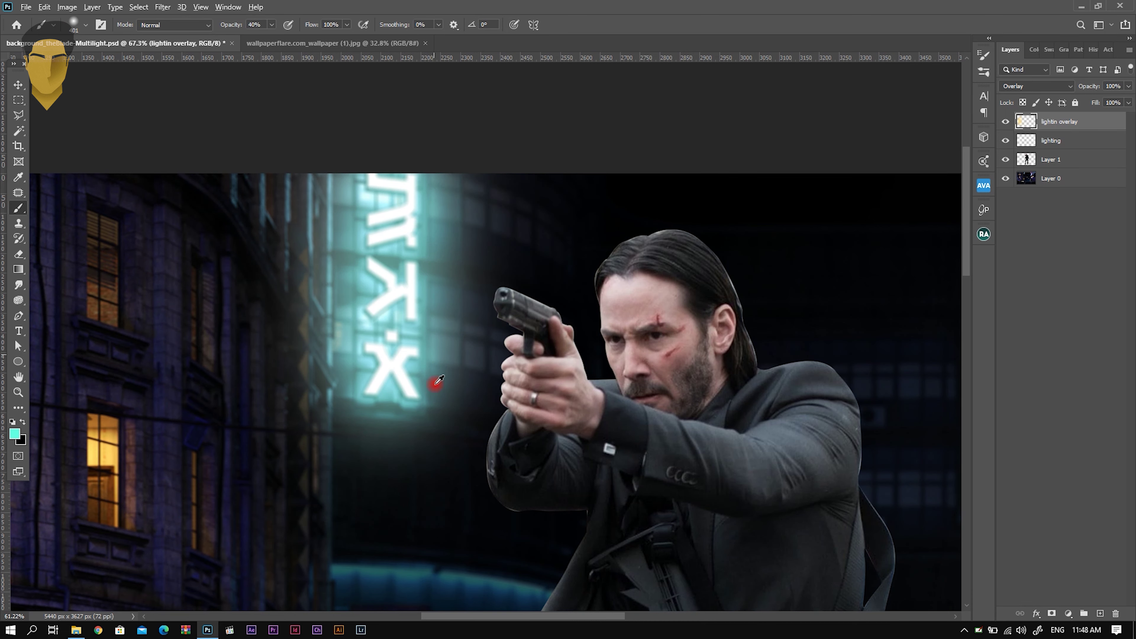
pyautogui.scroll(-3, 438, 351)
pyautogui.scroll(-2, 437, 351)
pyautogui.scroll(2, 433, 317)
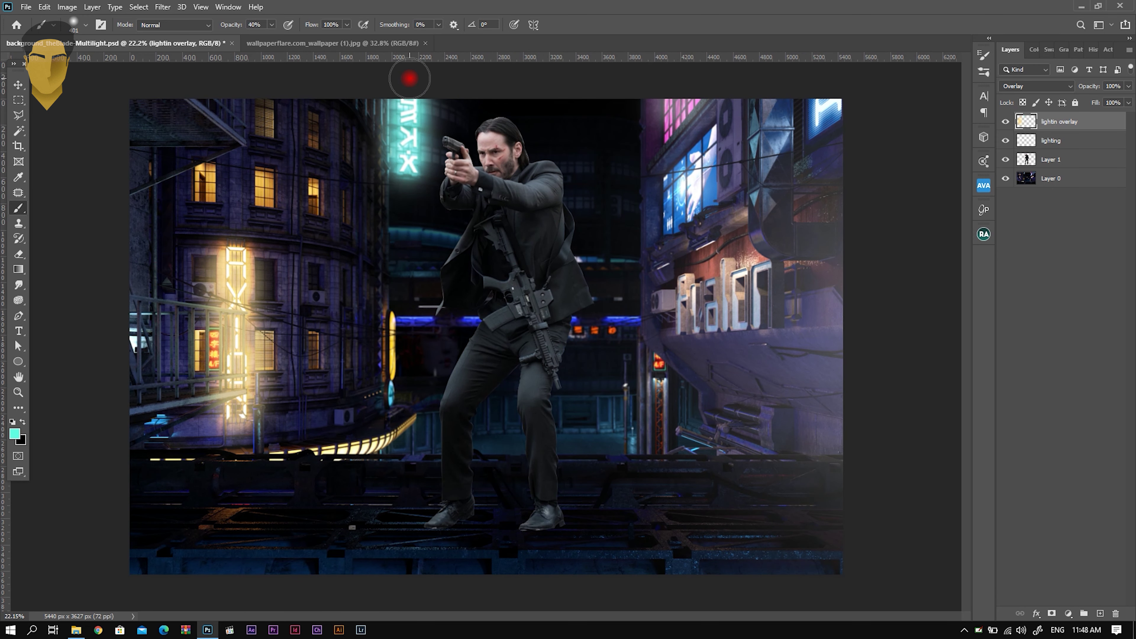
pyautogui.scroll(3, 706, 379)
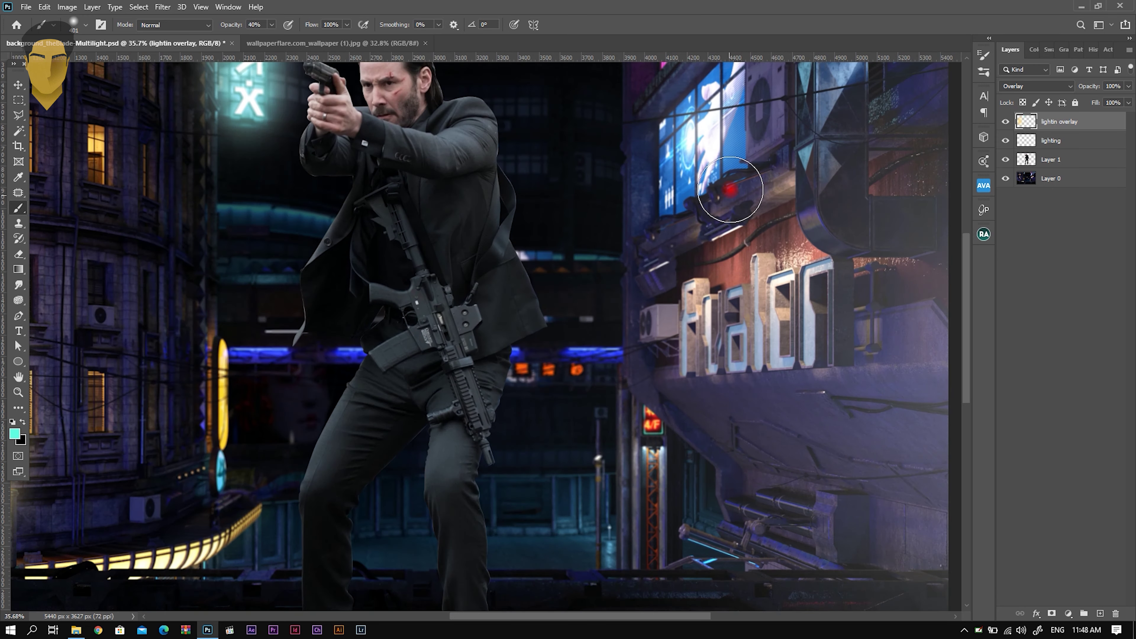
pyautogui.scroll(-1, 722, 203)
# Sample a blue from the right building's screens, leaving the brush size unchanged
pyautogui.keyDown('alt'); pyautogui.click(621, 224); pyautogui.keyUp('alt')
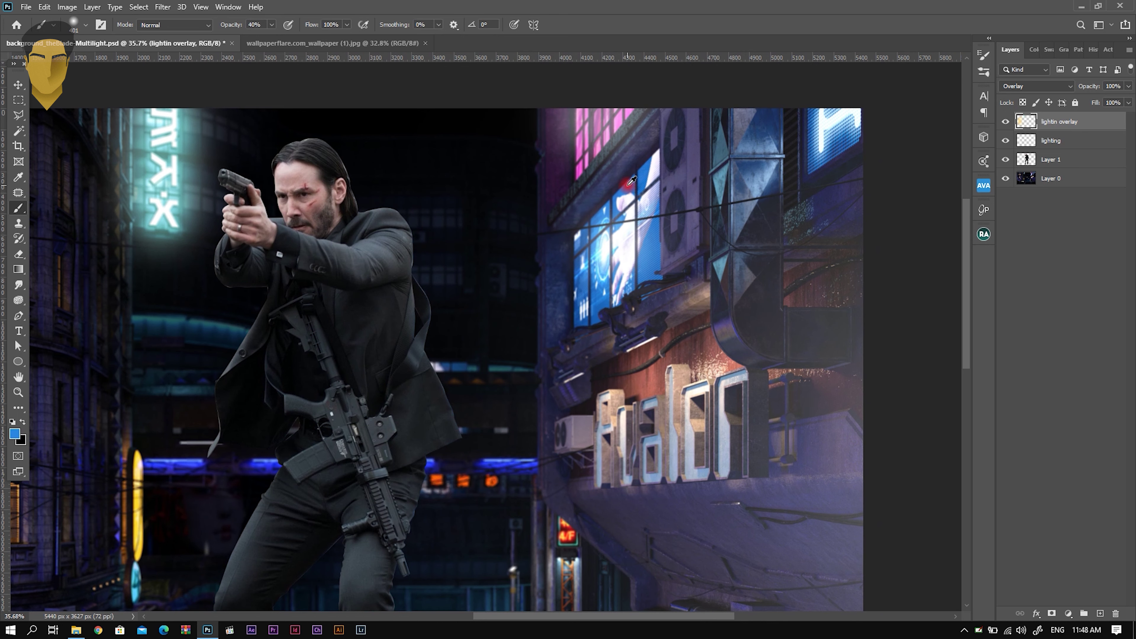
pyautogui.rightClick(552, 377)
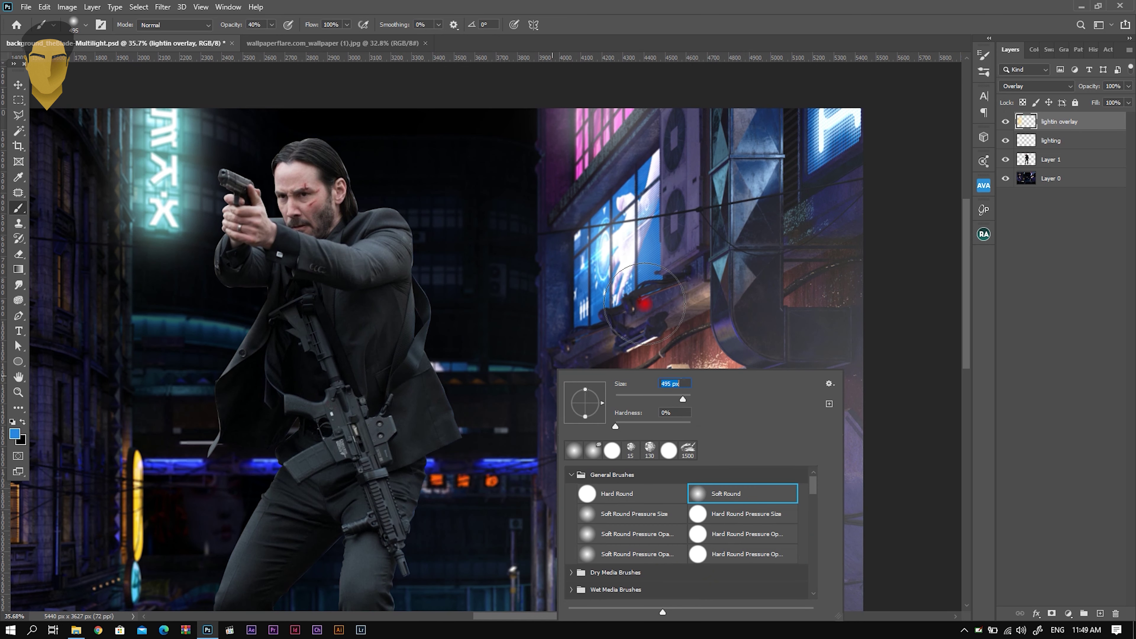
pyautogui.press('Return')
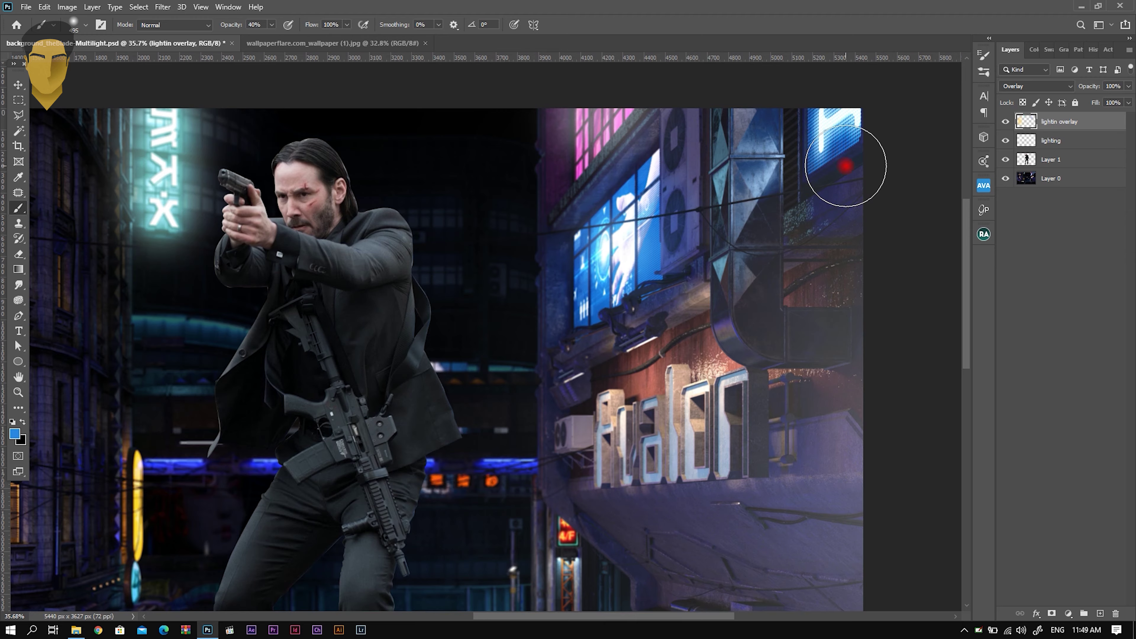
pyautogui.scroll(-3, 705, 361)
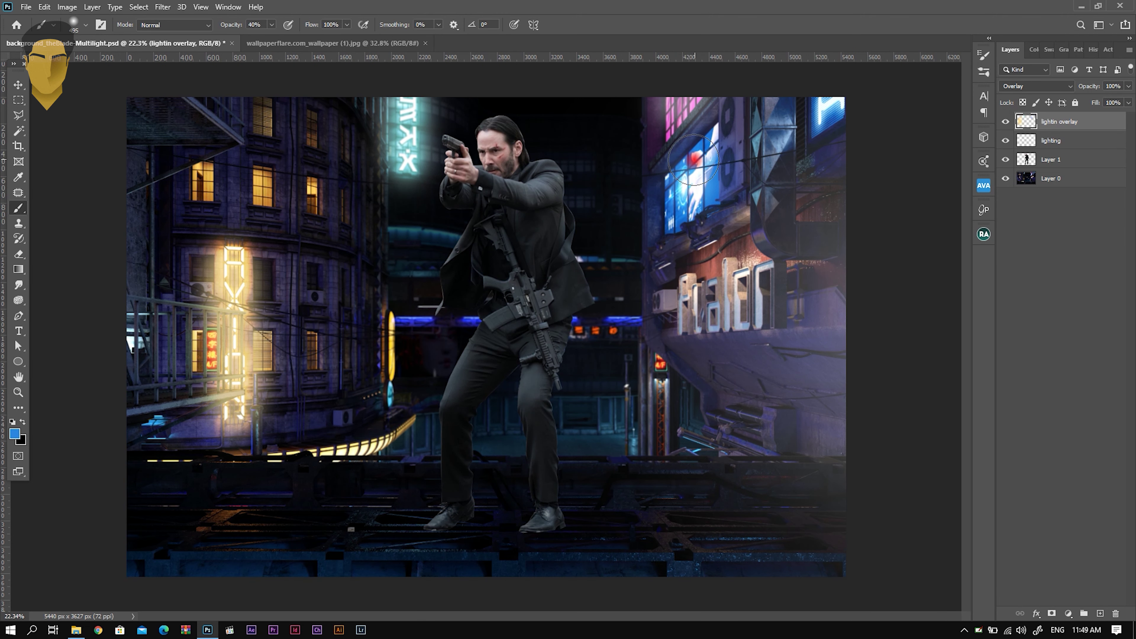
# Resample a colour near the top right, dismissing the brush options unchanged
pyautogui.keyDown('alt'); pyautogui.click(685, 105); pyautogui.keyUp('alt')
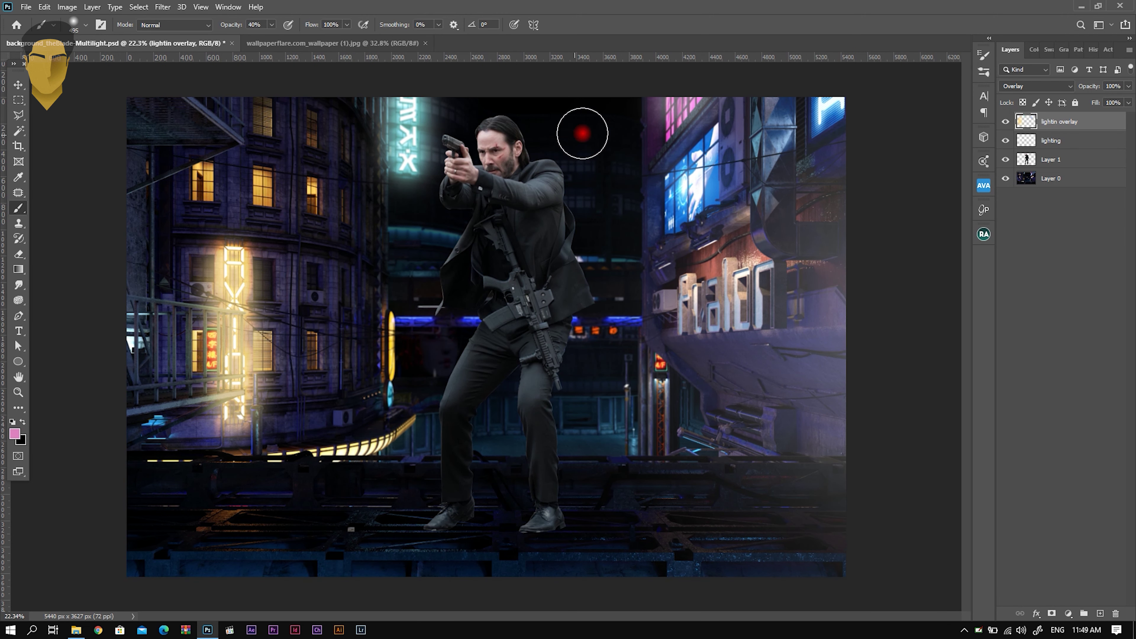
pyautogui.rightClick(613, 119)
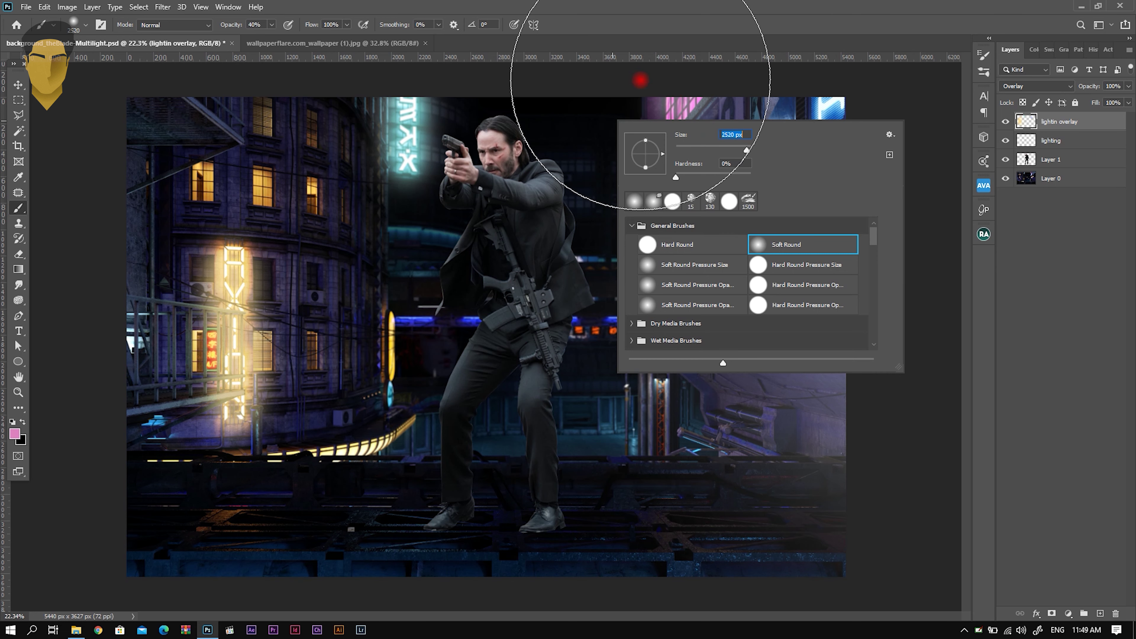
pyautogui.press('Return')
pyautogui.scroll(-2, 664, 151)
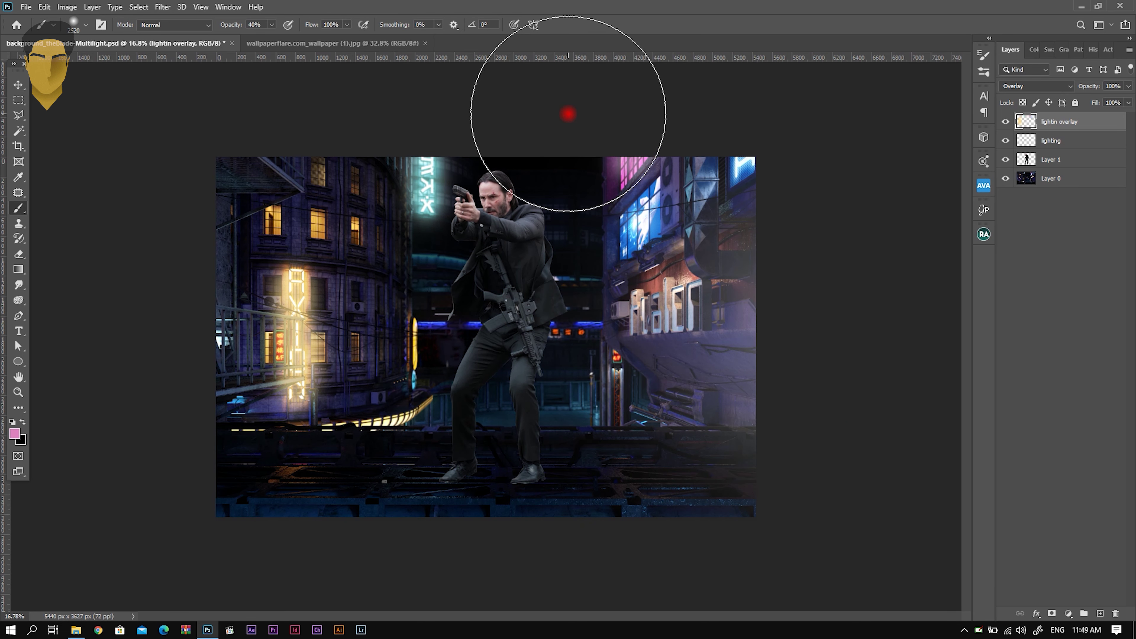
pyautogui.scroll(1, 469, 234)
pyautogui.scroll(1, 469, 235)
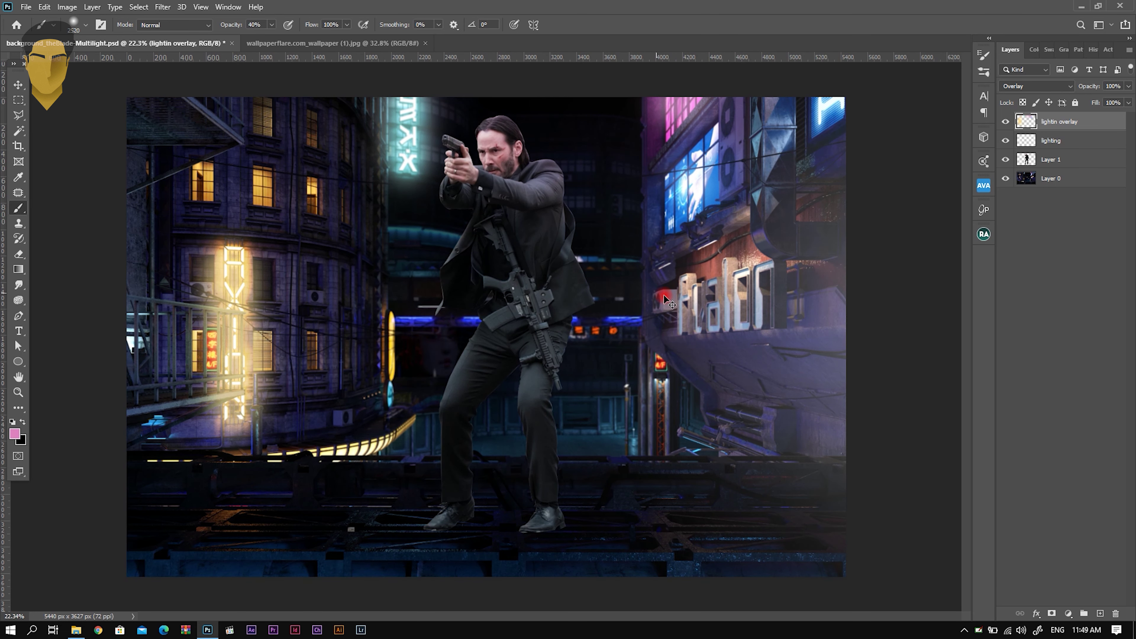
pyautogui.scroll(1, 680, 305)
pyautogui.scroll(1, 671, 179)
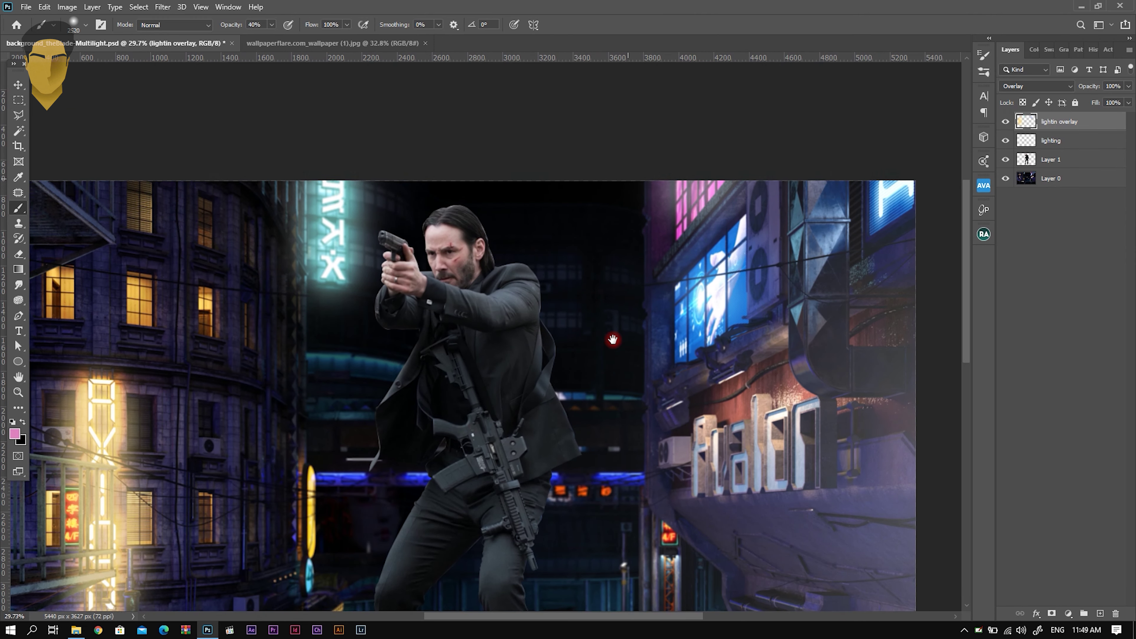
pyautogui.scroll(-1, 669, 282)
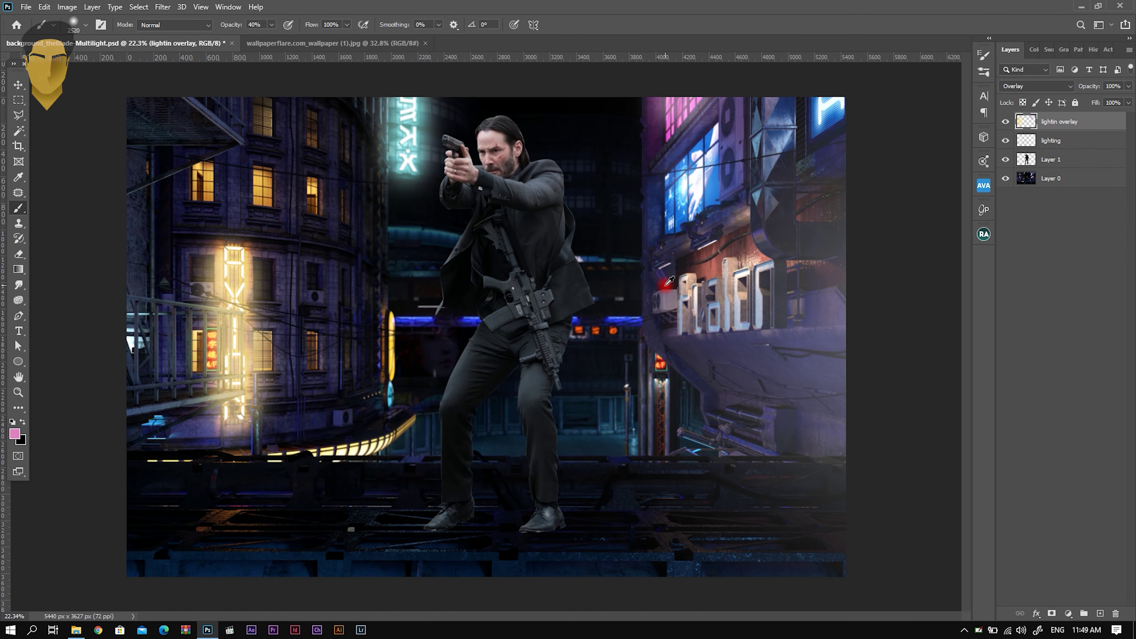
pyautogui.scroll(-1, 669, 282)
pyautogui.scroll(-1, 667, 283)
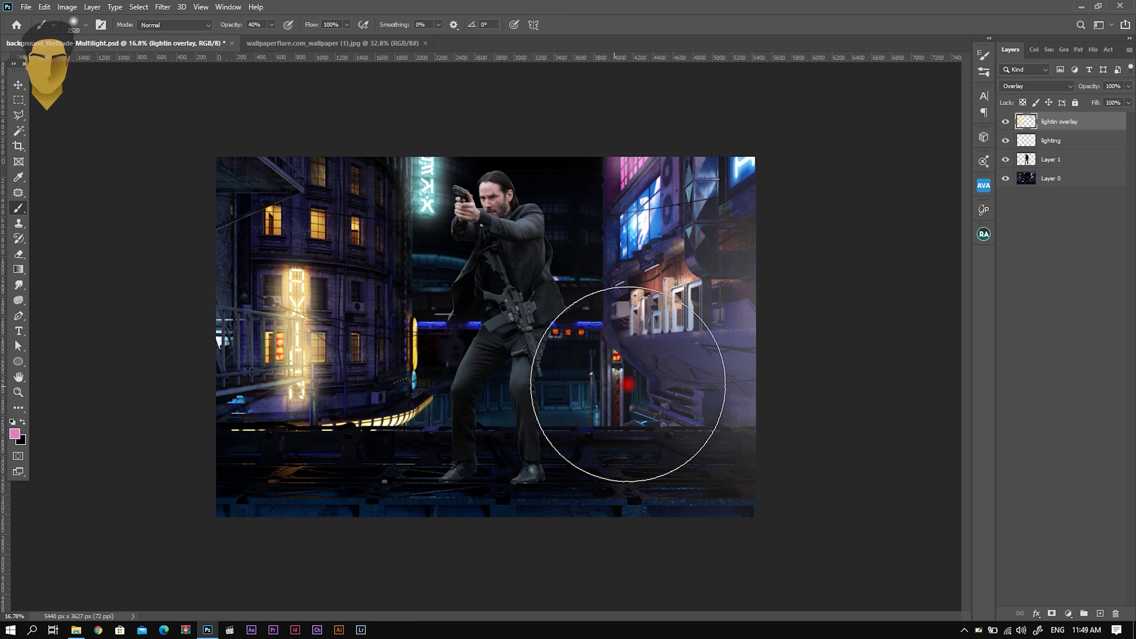
# Sample upper-right blue, enlarge the brush to 3228 px, and paint the lower-right buildings
pyautogui.keyDown('alt'); pyautogui.click(728, 172); pyautogui.keyUp('alt')
pyautogui.rightClick(672, 405)
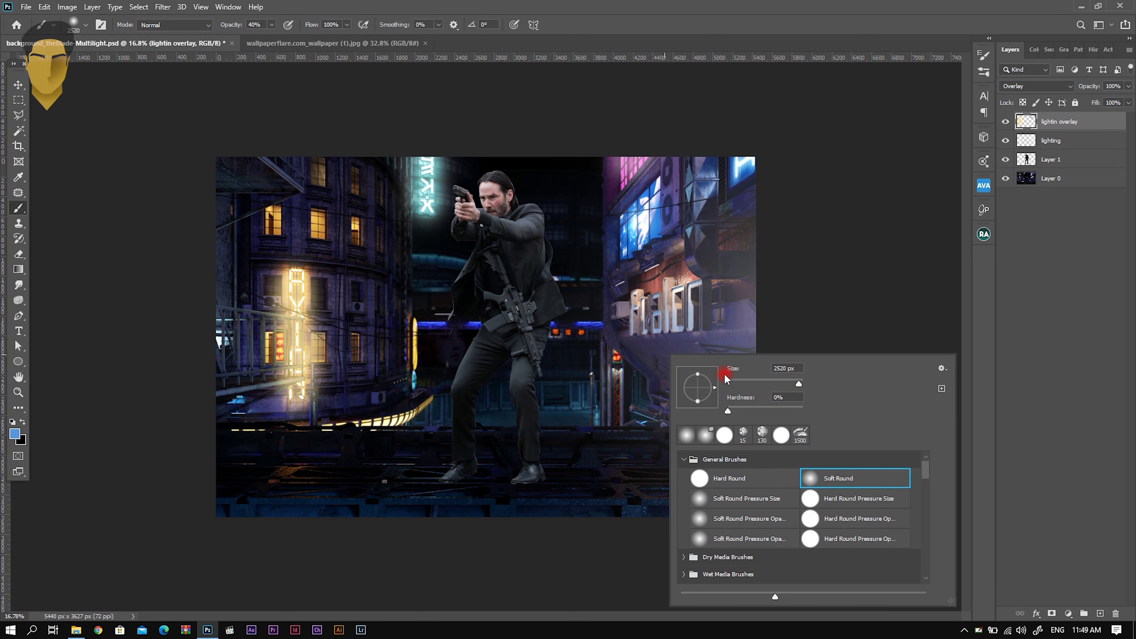
pyautogui.moveTo(800, 385); pyautogui.dragTo(803, 384)
pyautogui.click(760, 298)
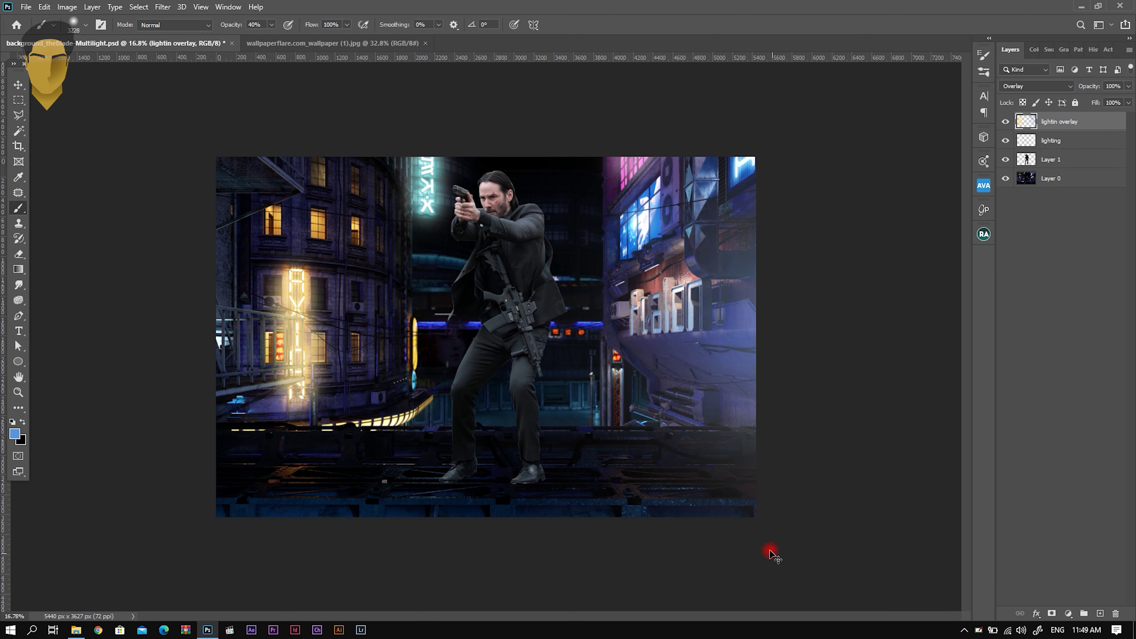
pyautogui.moveTo(715, 342); pyautogui.dragTo(728, 439)
pyautogui.keyDown('alt'); pyautogui.scroll(2, 513, 246); pyautogui.keyUp('alt')
# Set the lighting layer's opacity to 80% after comparing with lightin overlay hidden
pyautogui.click(1005, 122)
pyautogui.click(1005, 121)
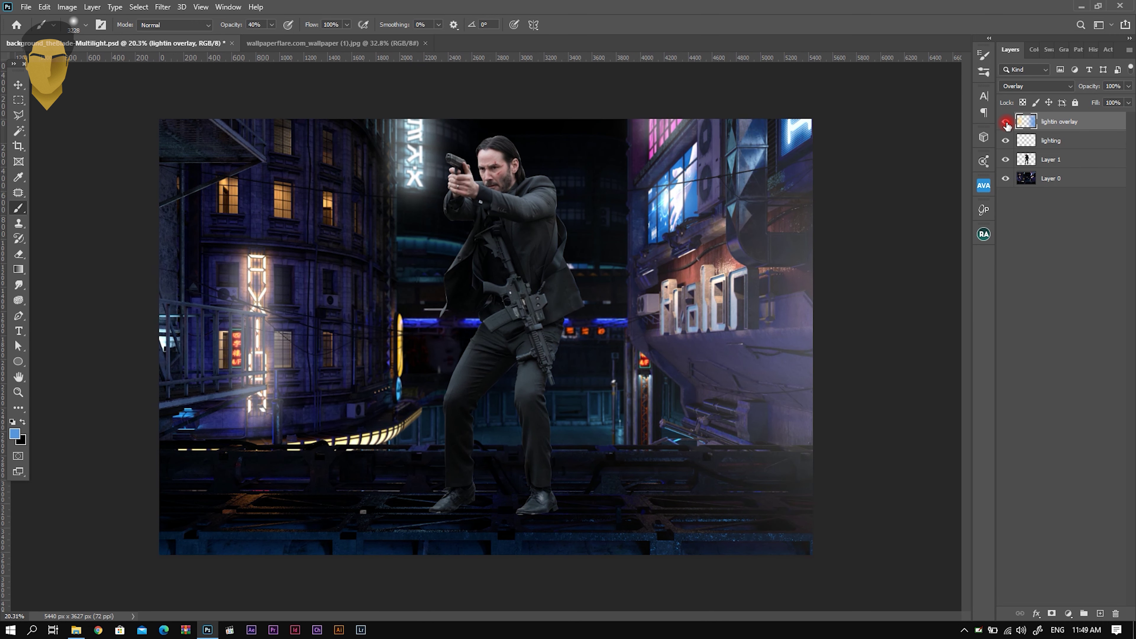
pyautogui.click(1044, 144)
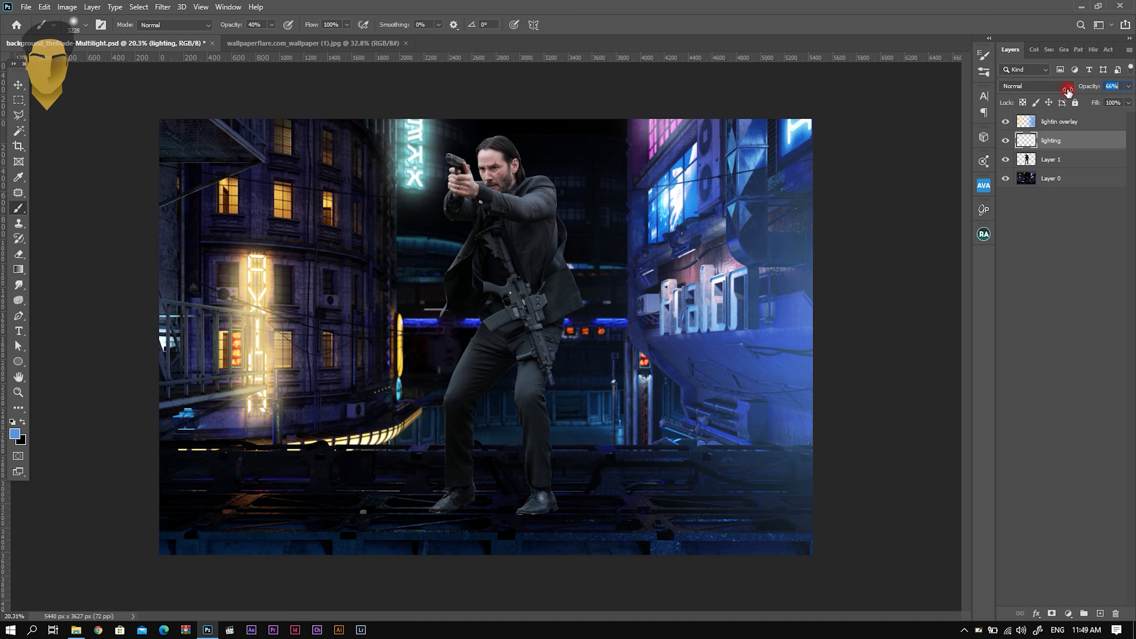
pyautogui.moveTo(1069, 90); pyautogui.dragTo(1067, 90)
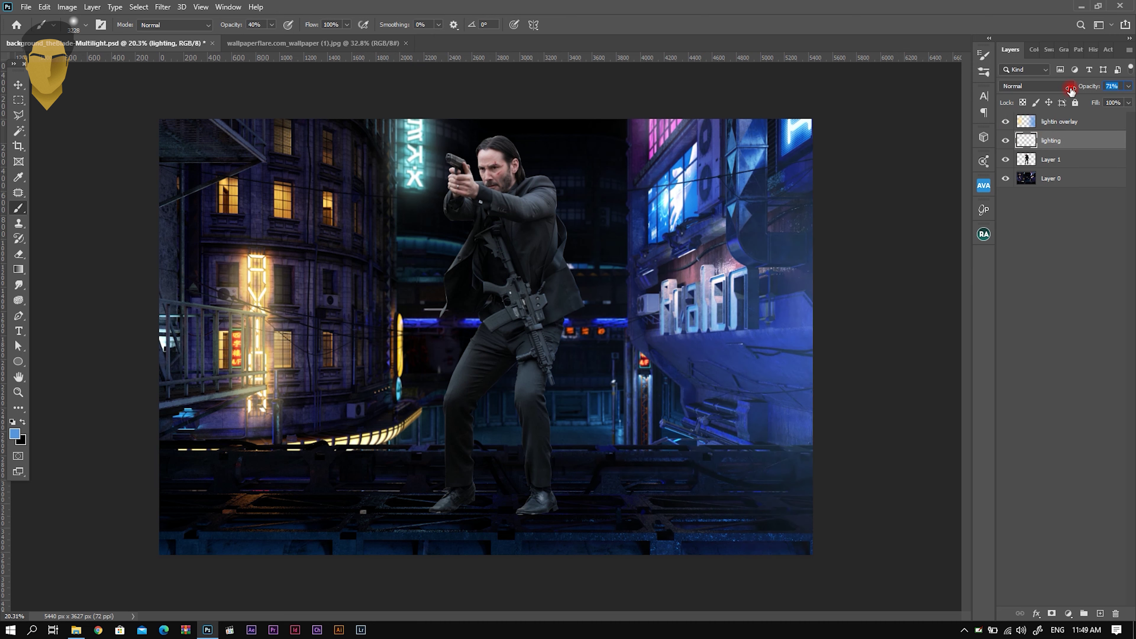
pyautogui.moveTo(1081, 86); pyautogui.dragTo(1086, 86)
pyautogui.scroll(-1, 562, 346)
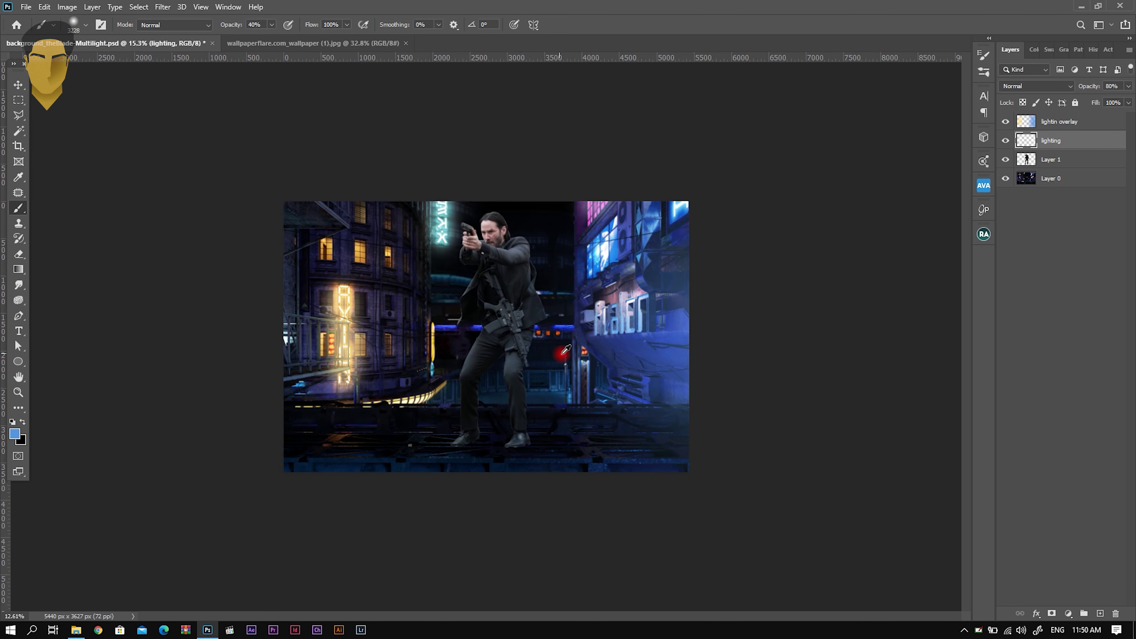
pyautogui.scroll(3, 559, 347)
pyautogui.scroll(-2, 550, 350)
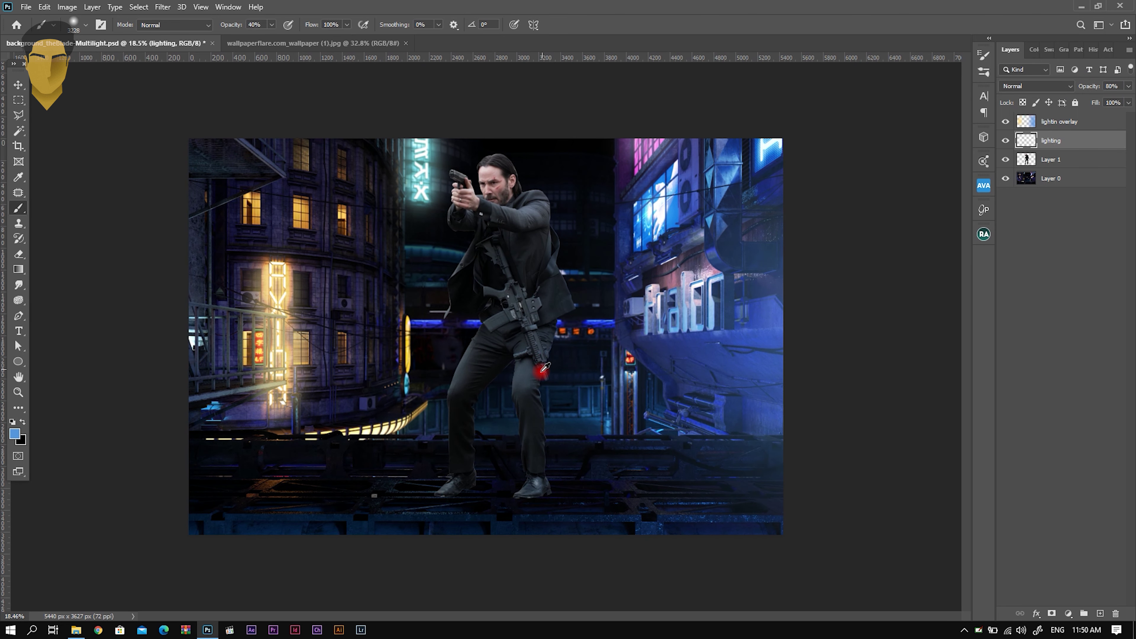
pyautogui.scroll(1, 544, 358)
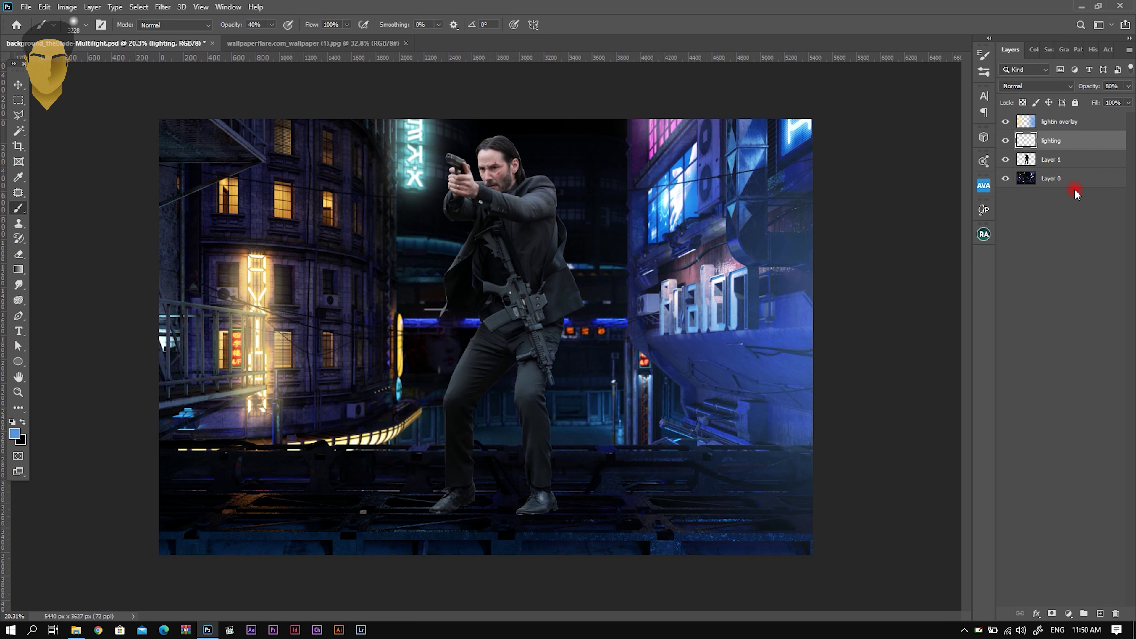
# Add a new Layer 2 above lightin overlay in Overlay blend mode
pyautogui.click(1089, 127)
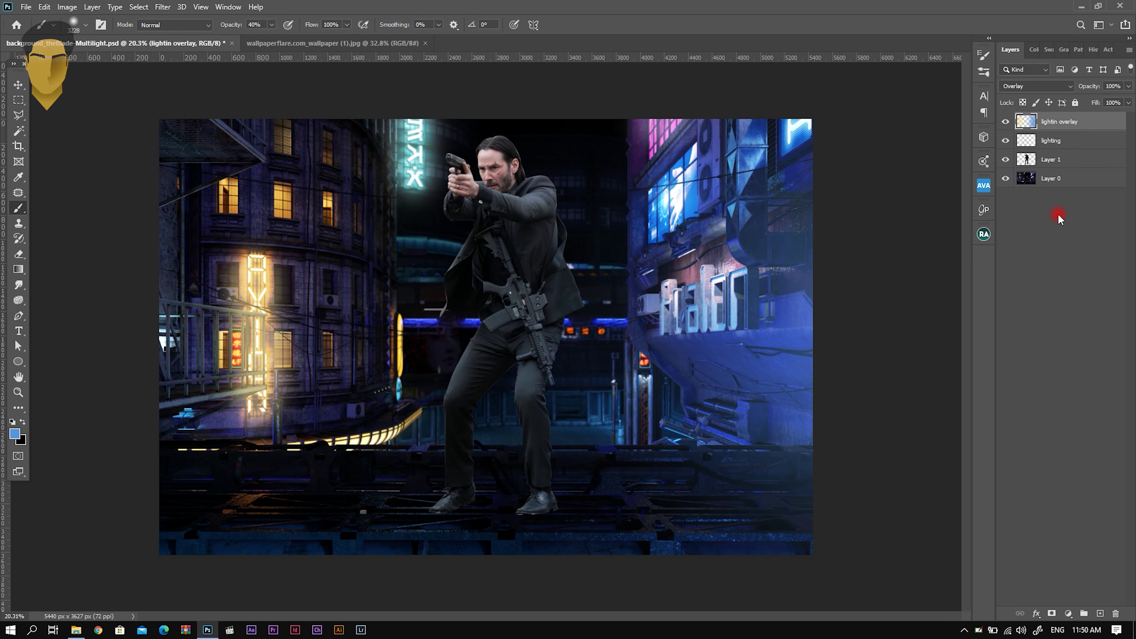
pyautogui.click(1099, 615)
pyautogui.click(1035, 86)
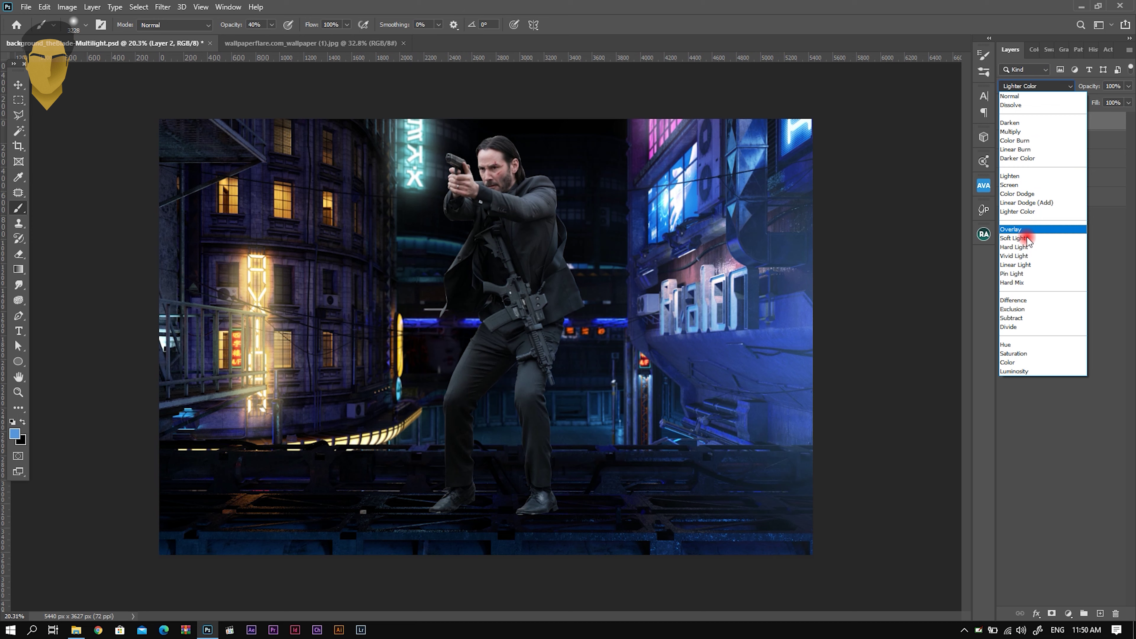
pyautogui.click(1028, 232)
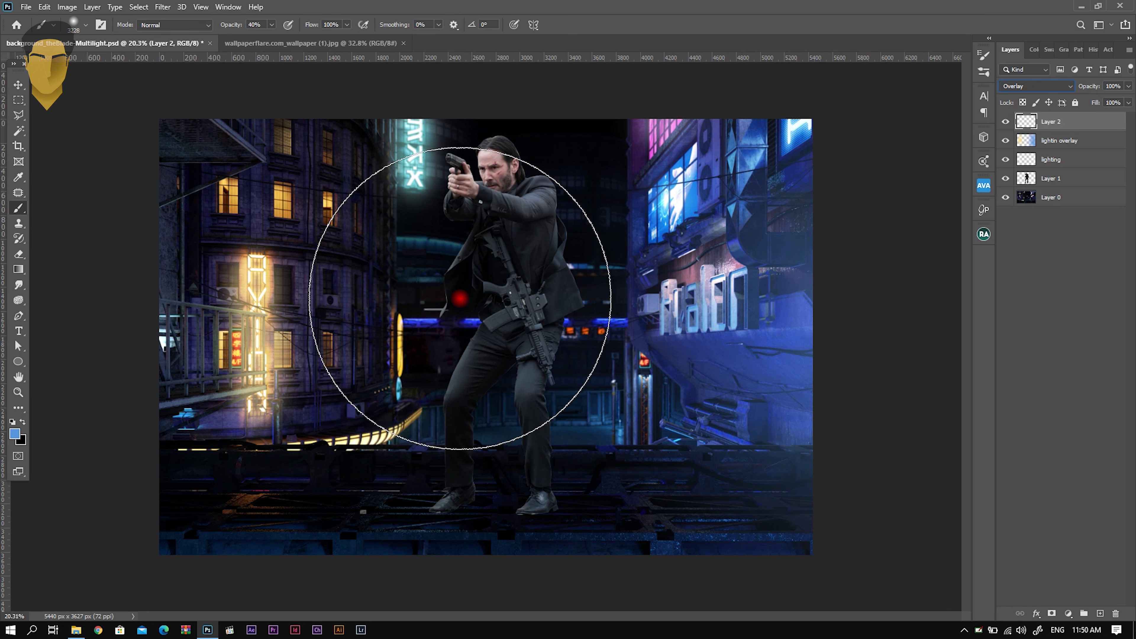
# Choose the Gradient tool with pale yellow ffdf7a sampled from the left neon sign
pyautogui.click(18, 270)
pyautogui.click(18, 435)
pyautogui.click(234, 336)
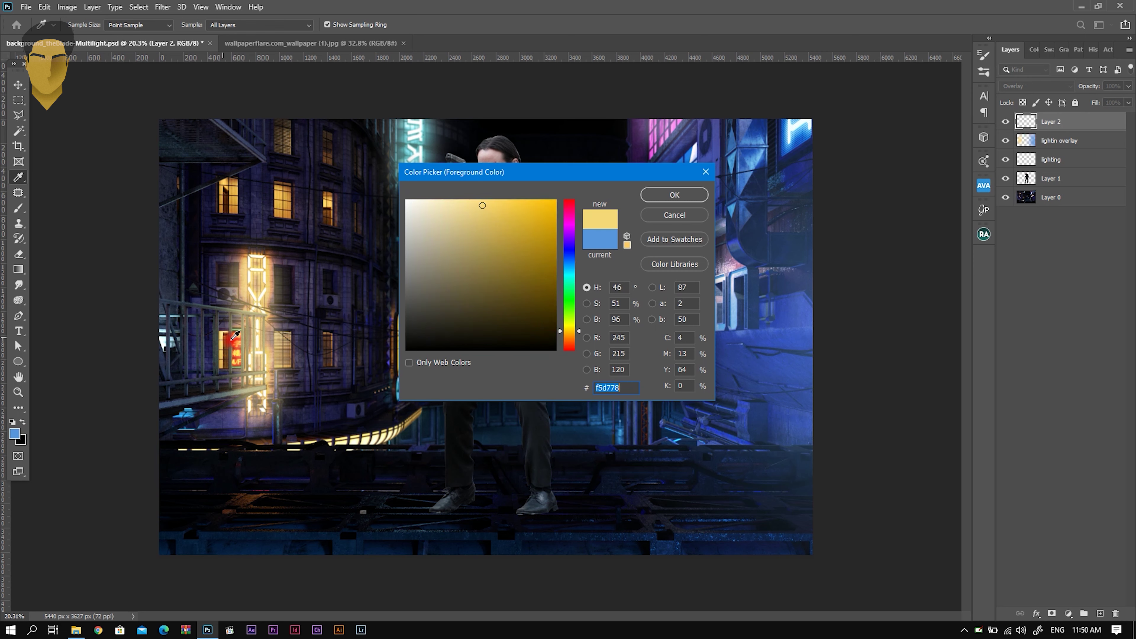
pyautogui.click(473, 196)
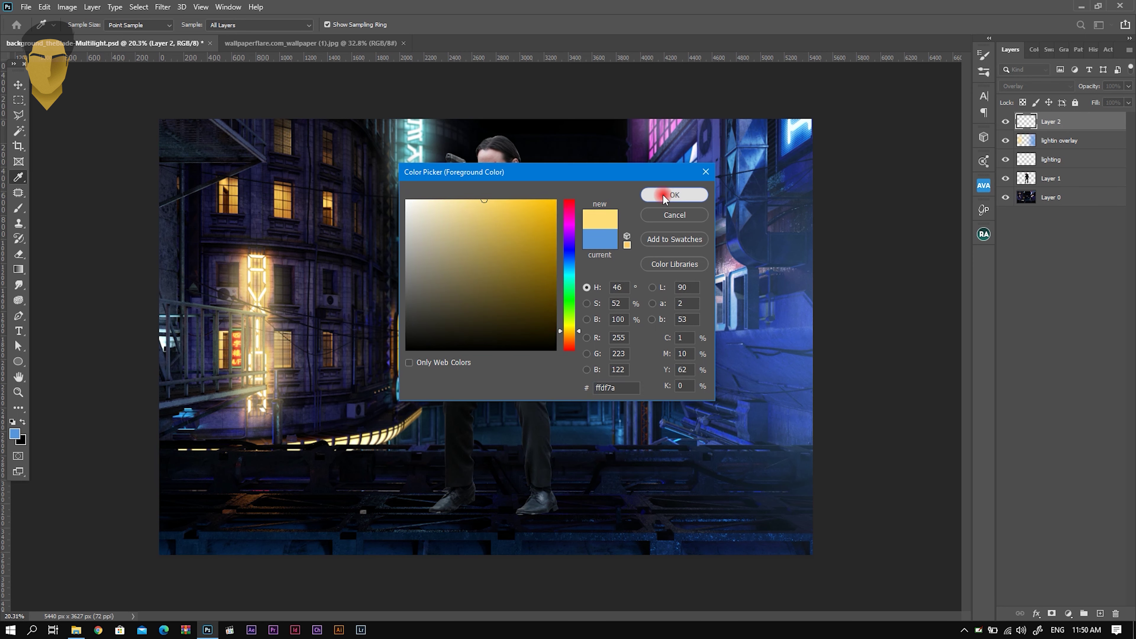
pyautogui.click(673, 195)
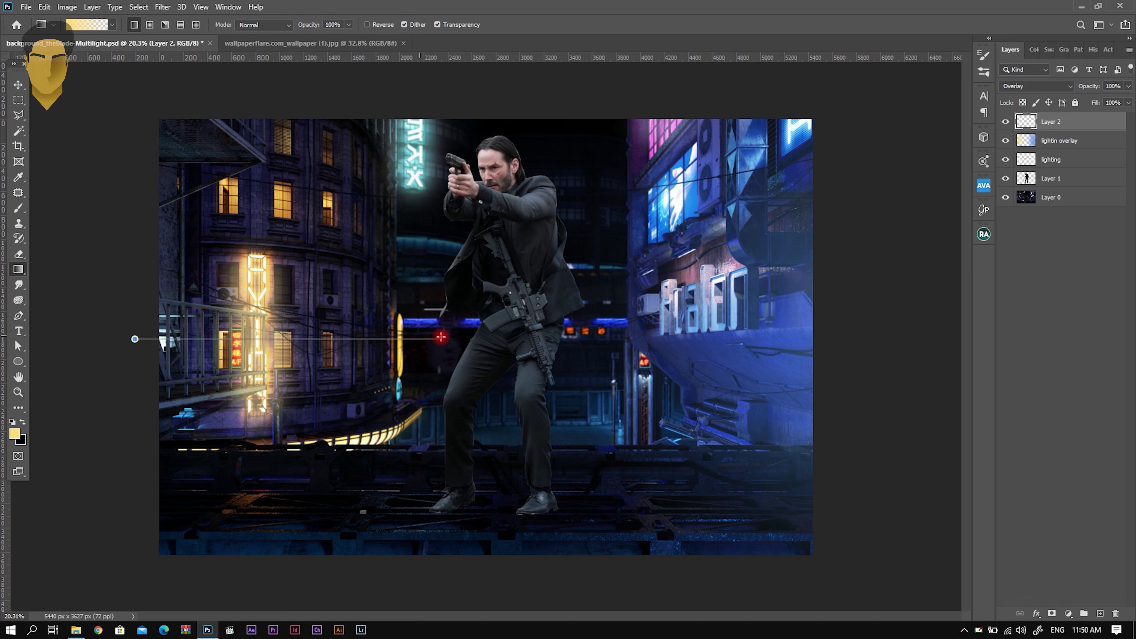
# Lay a yellow foreground-to-transparent gradient glow in from the left edge over the buildings
pyautogui.moveTo(441, 337); pyautogui.dragTo(347, 393)
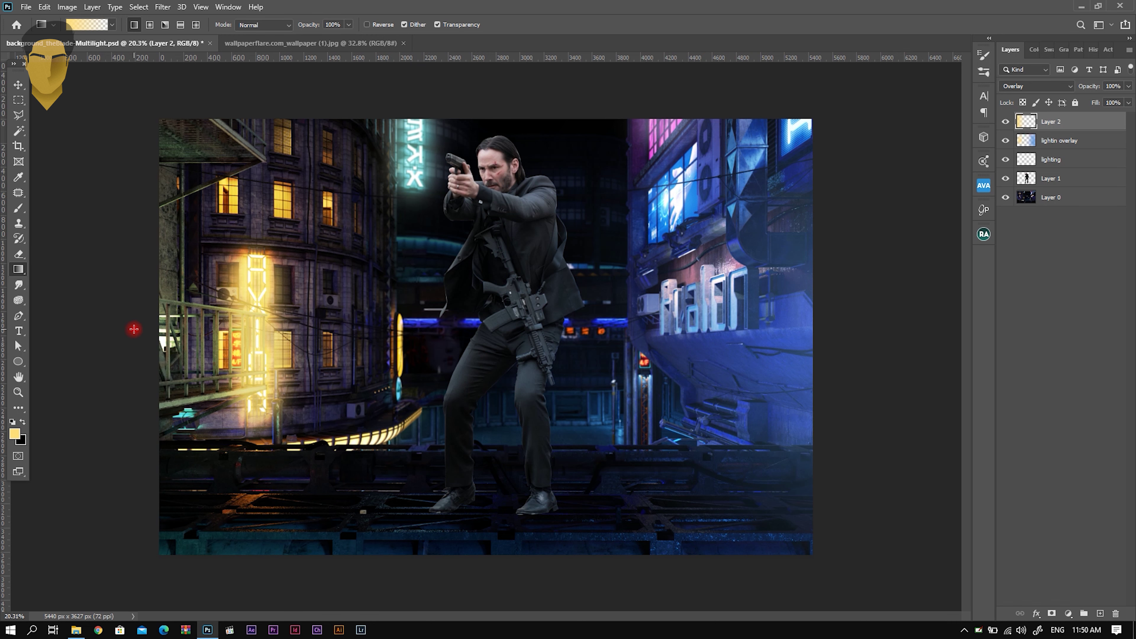
pyautogui.hotkey('ctrl', 'z')
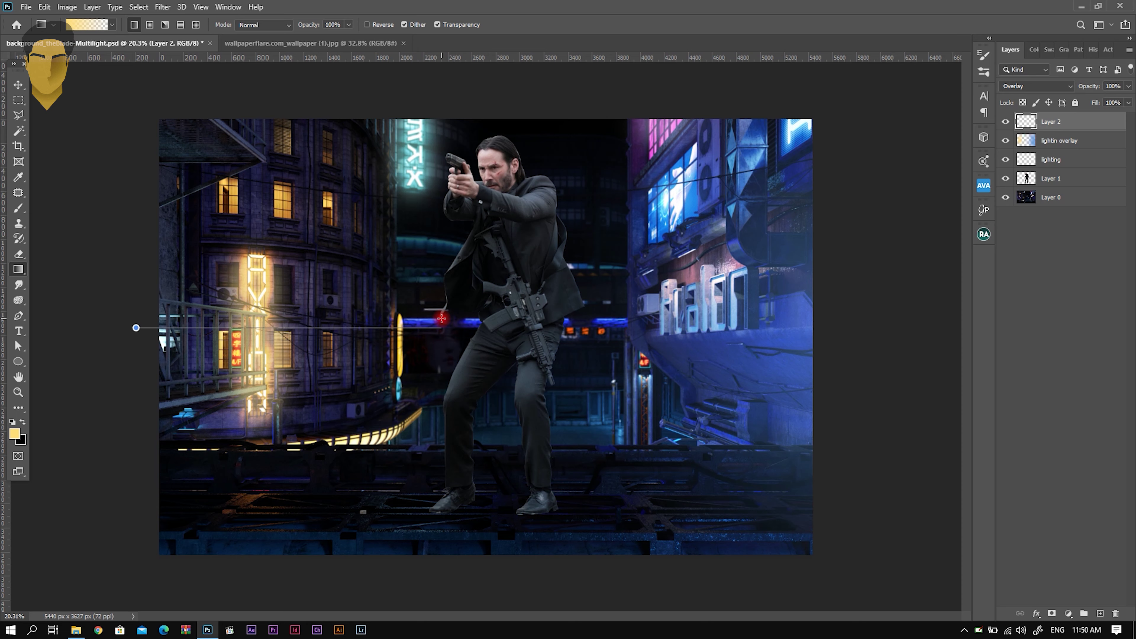
pyautogui.moveTo(441, 319); pyautogui.dragTo(443, 318)
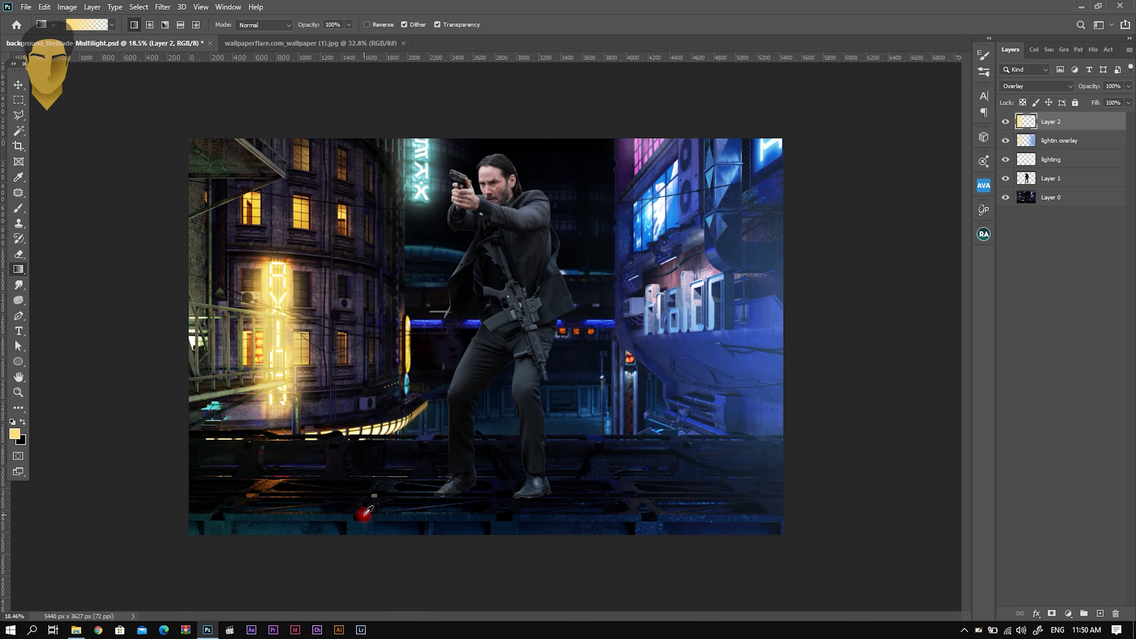
pyautogui.scroll(-1, 367, 510)
pyautogui.scroll(-1, 363, 514)
pyautogui.scroll(-1, 362, 514)
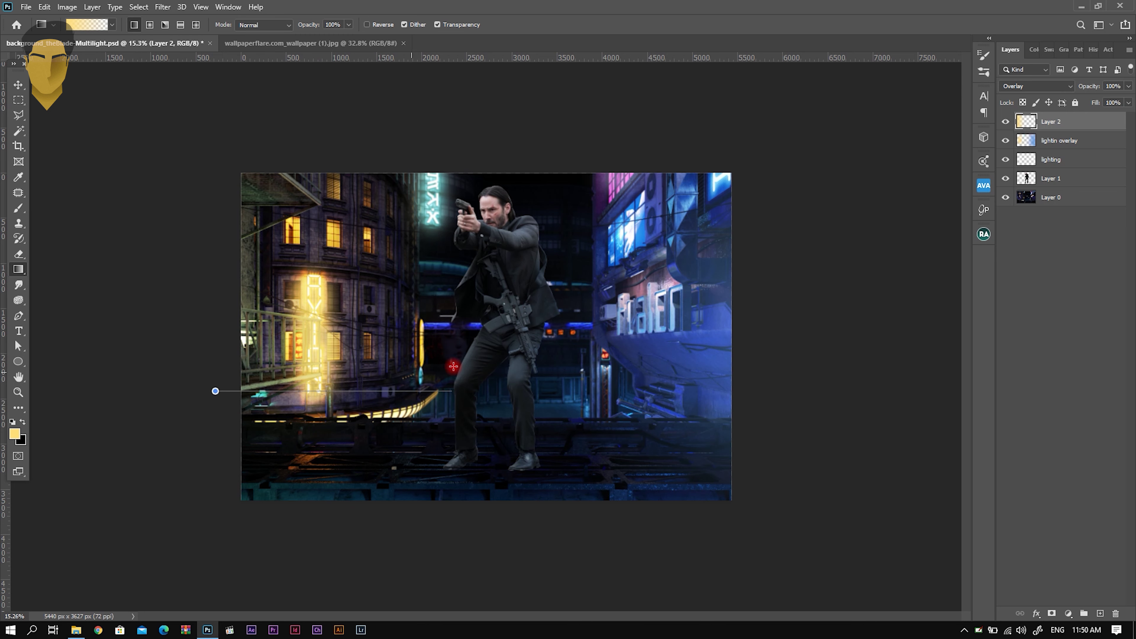
pyautogui.moveTo(449, 368); pyautogui.dragTo(445, 374)
pyautogui.hotkey('ctrl', 'z')
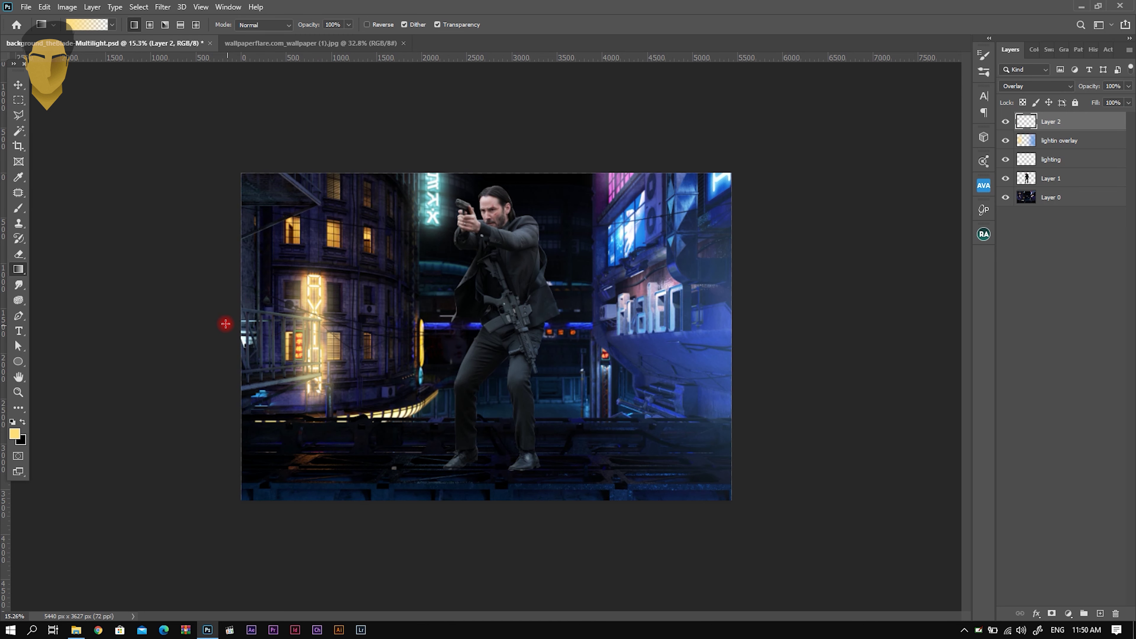
pyautogui.moveTo(448, 361); pyautogui.dragTo(449, 361)
pyautogui.scroll(1, 374, 421)
pyautogui.scroll(1, 373, 421)
pyautogui.scroll(-1, 373, 421)
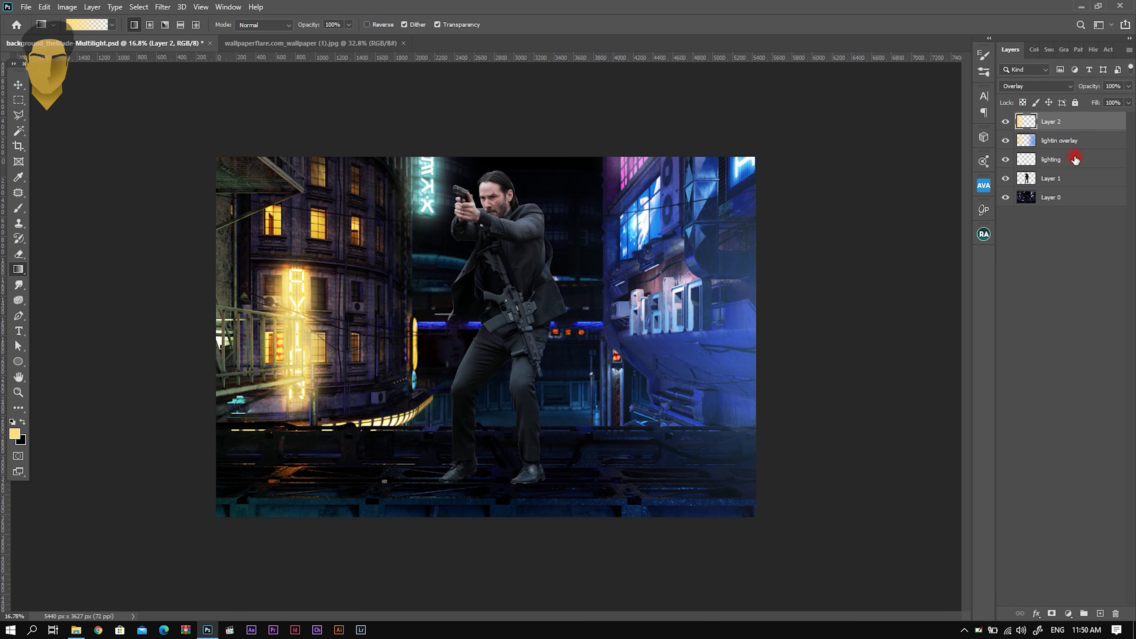
# Group the three lighting layers as 'lighting' and move the group below Layer 1
pyautogui.keyDown('shift'); pyautogui.click(1080, 167); pyautogui.keyUp('shift')
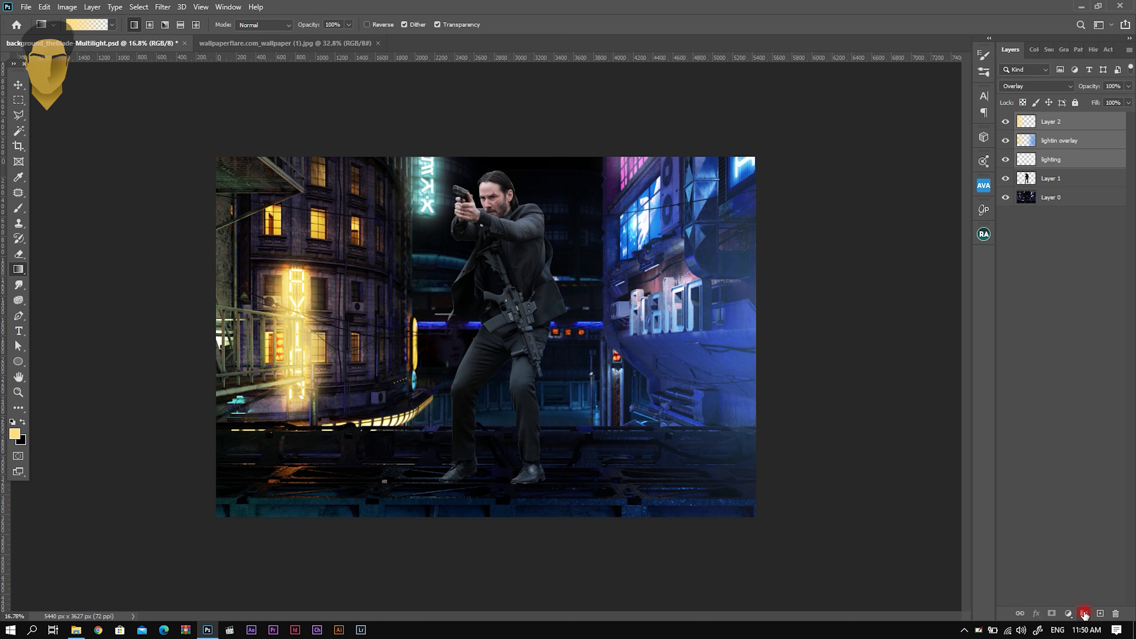
pyautogui.click(1084, 614)
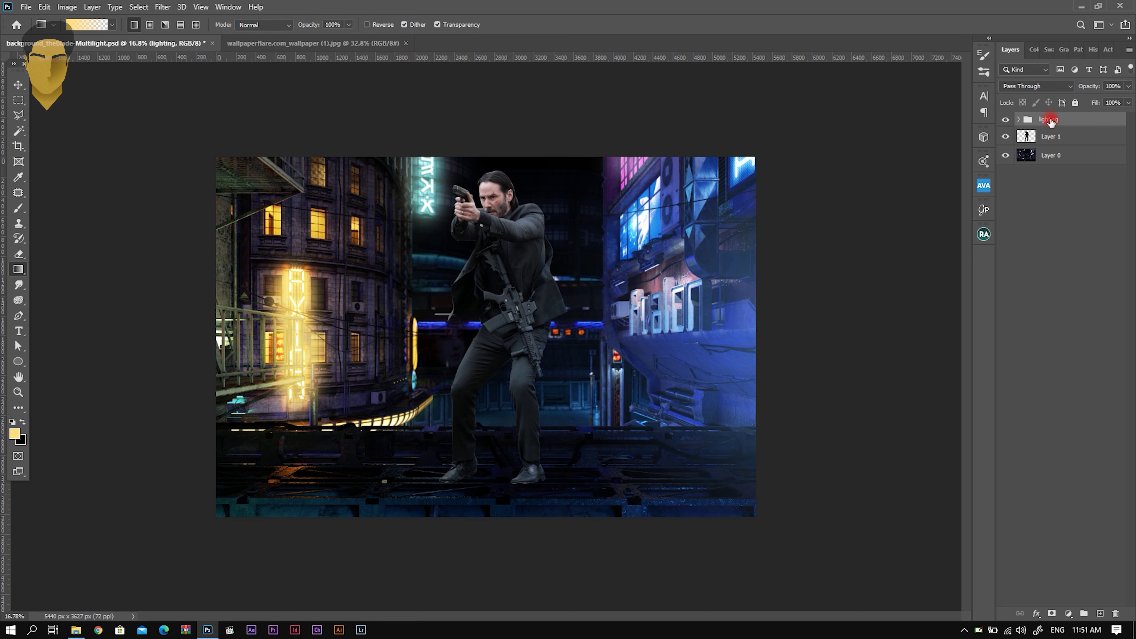
pyautogui.write('lighting')
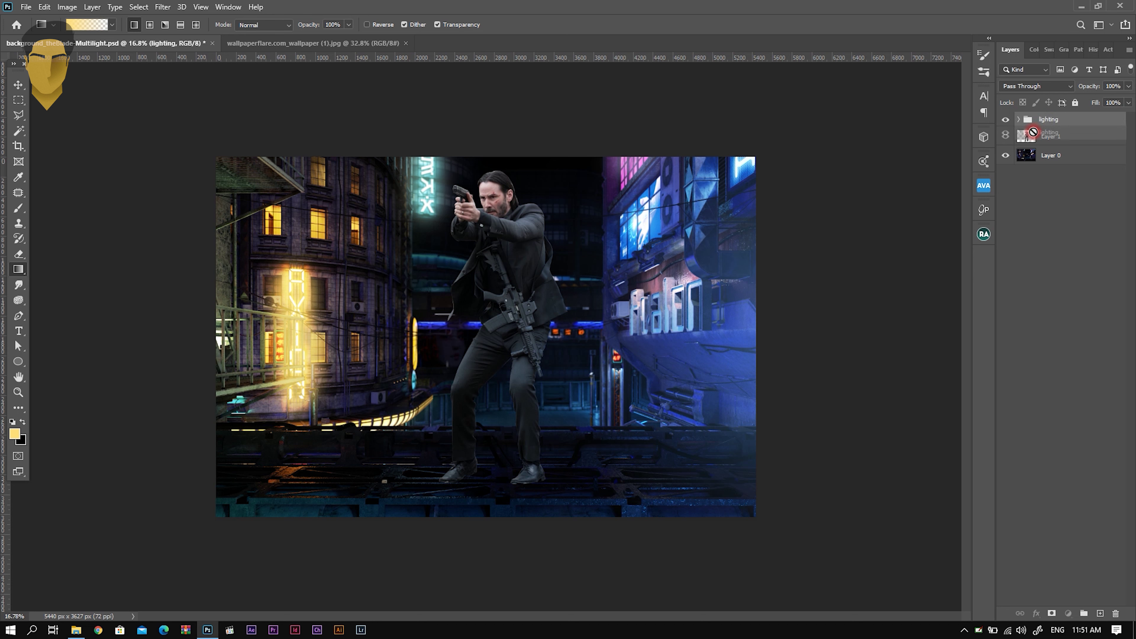
pyautogui.moveTo(1029, 121); pyautogui.dragTo(1049, 142)
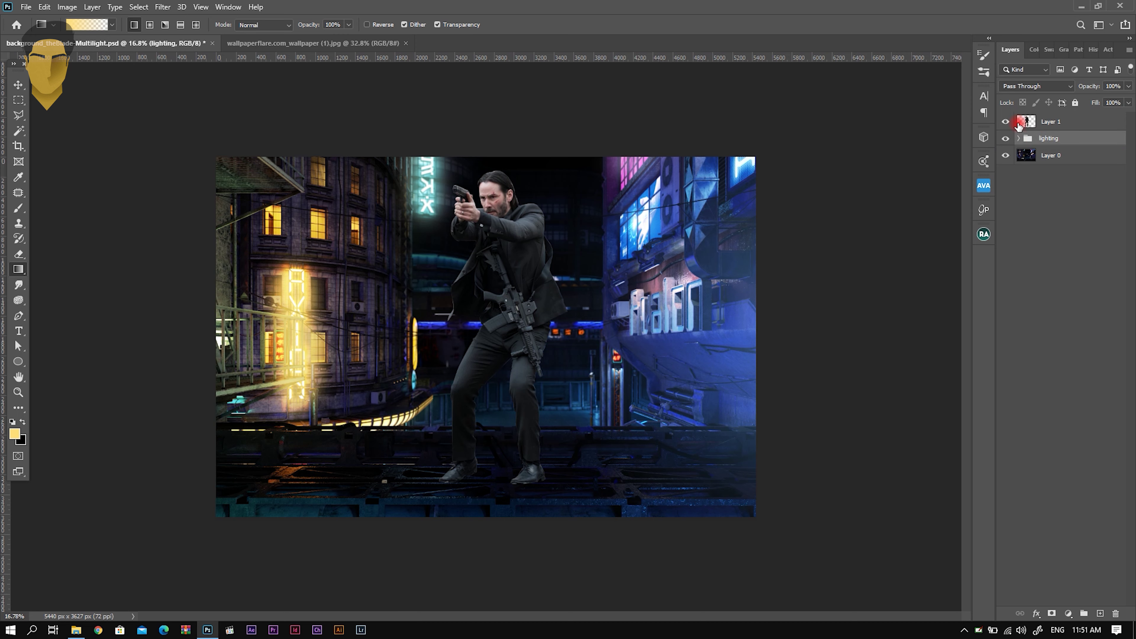
# Duplicate the figure's Layer 1 as Layer 1 copy and clip it to Layer 1
pyautogui.click(1018, 125)
pyautogui.scroll(5, 492, 156)
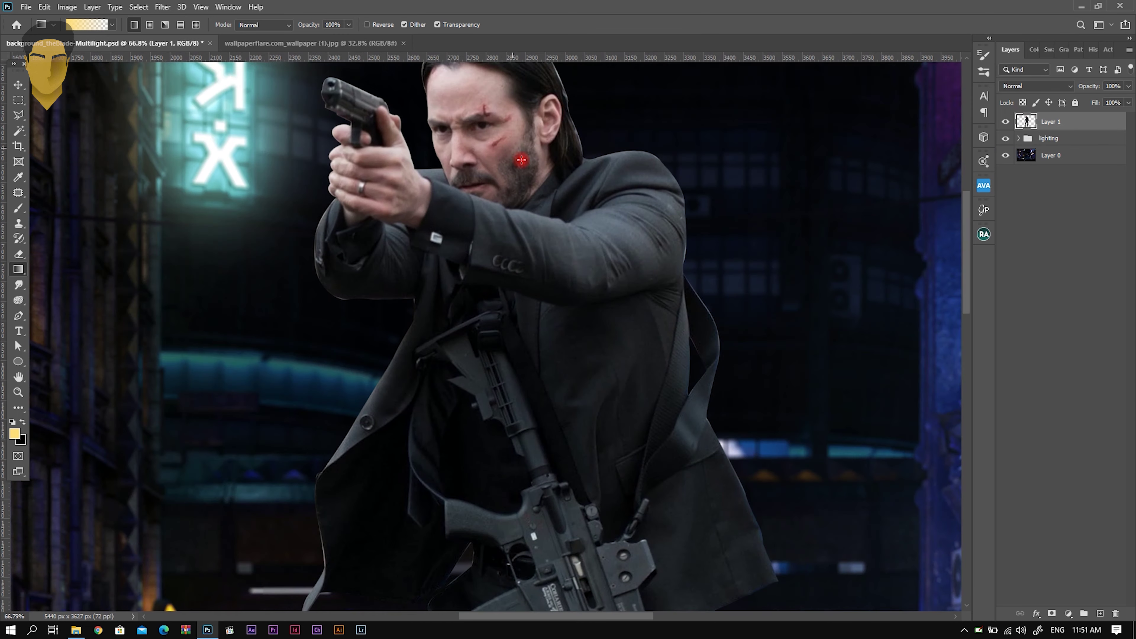
pyautogui.scroll(2, 521, 160)
pyautogui.scroll(5, 431, 127)
pyautogui.scroll(1, 578, 254)
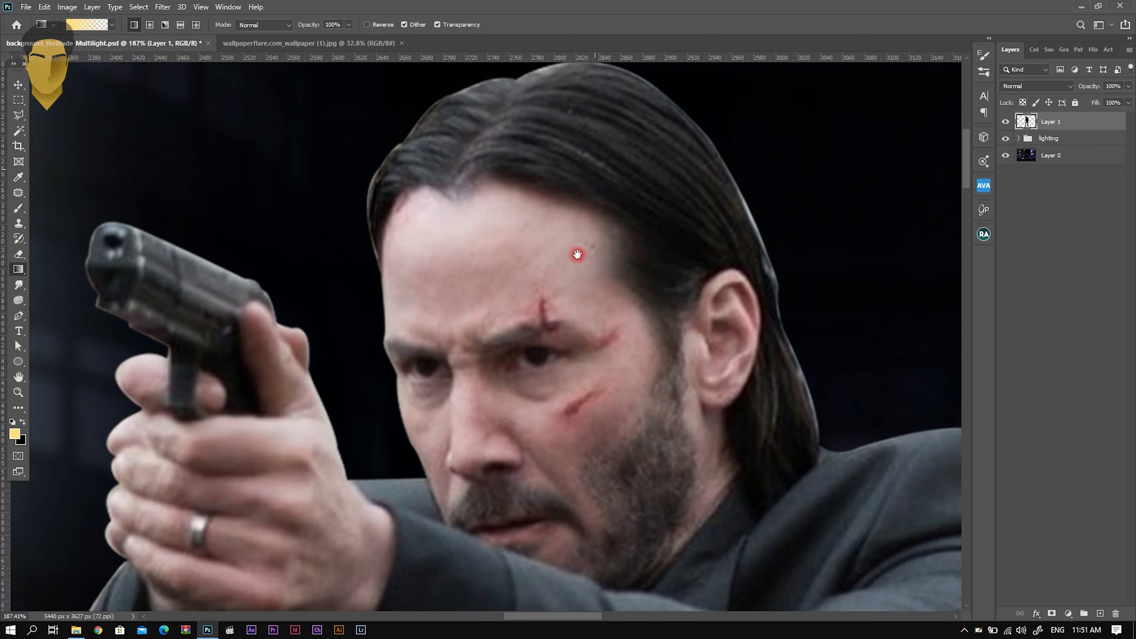
pyautogui.scroll(2, 536, 179)
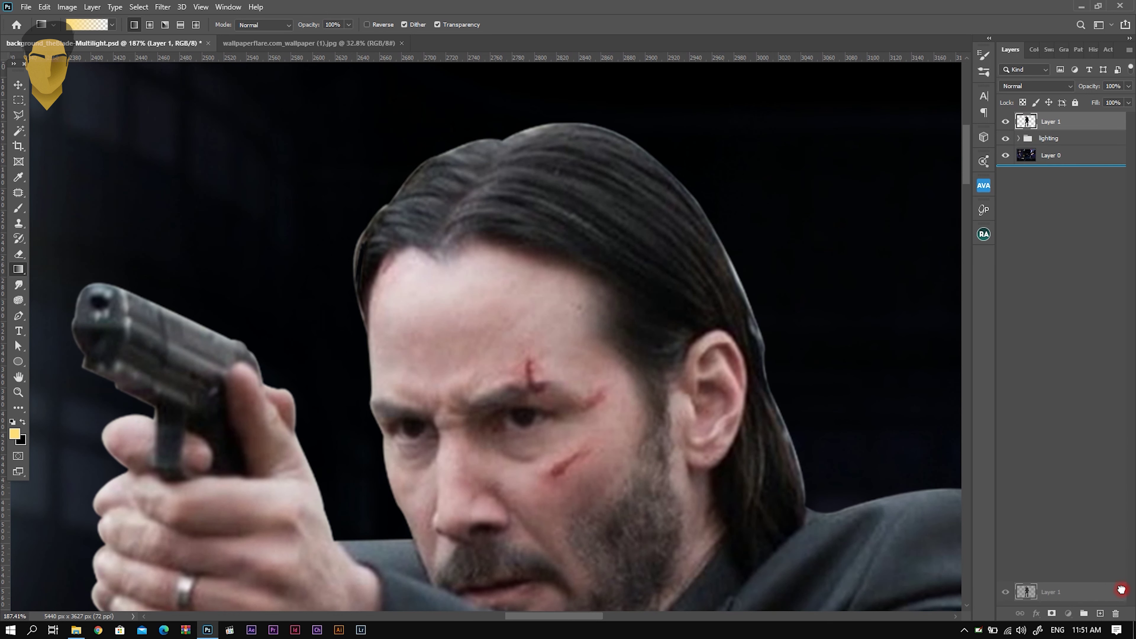
pyautogui.moveTo(1027, 120); pyautogui.dragTo(1100, 613)
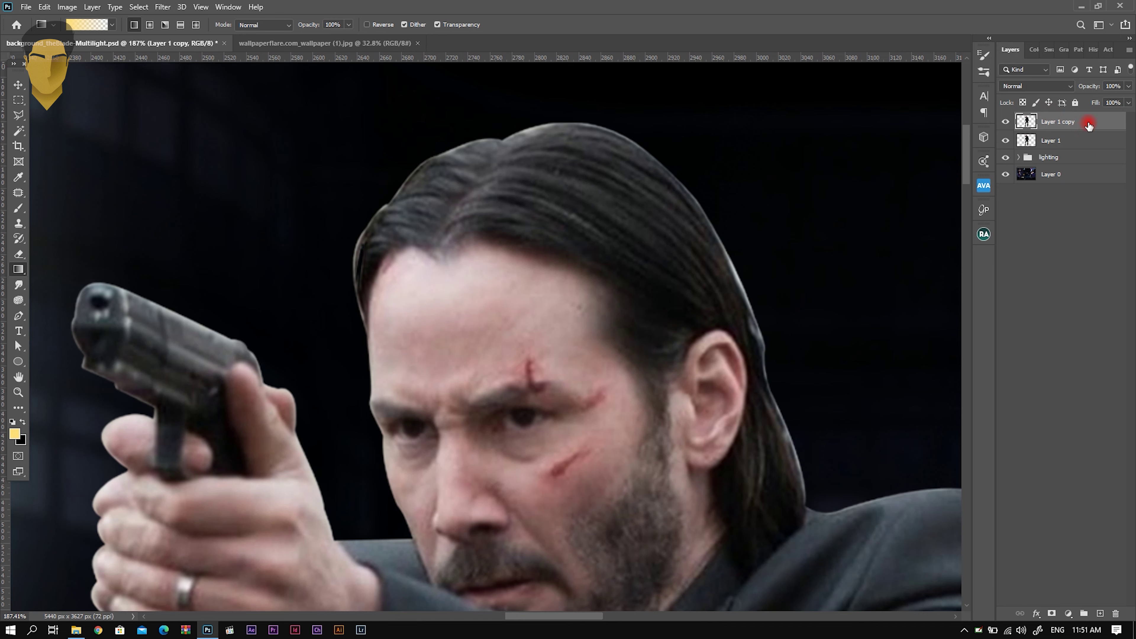
pyautogui.rightClick(1088, 126)
pyautogui.click(1037, 340)
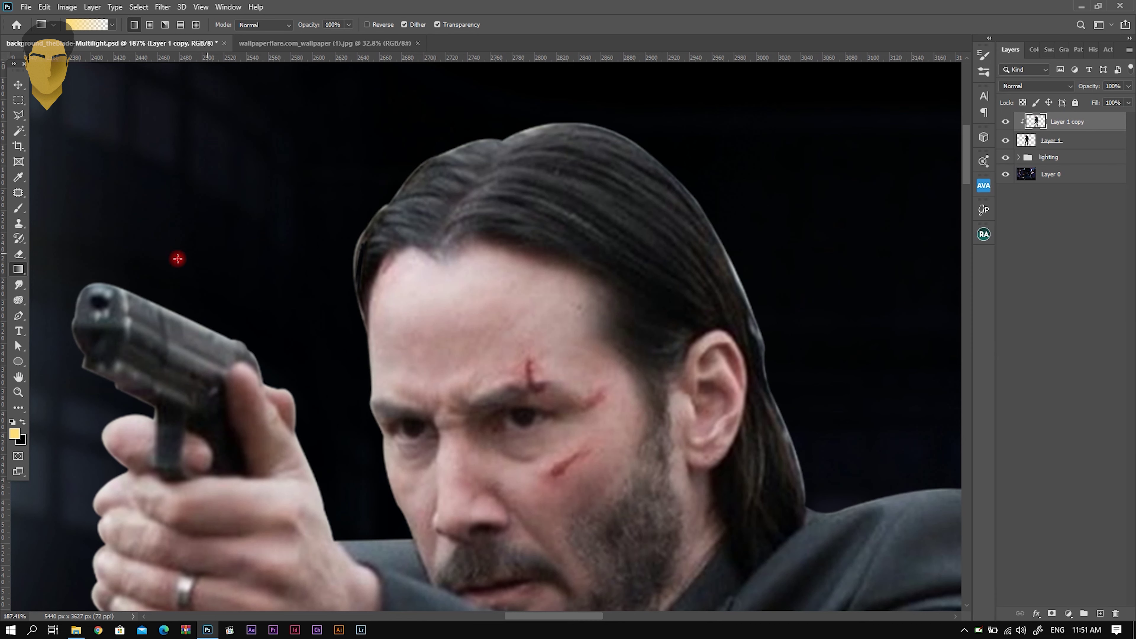
# Smudge away the light fringe along the hairline and the bright hair edge toward the ear
pyautogui.click(21, 291)
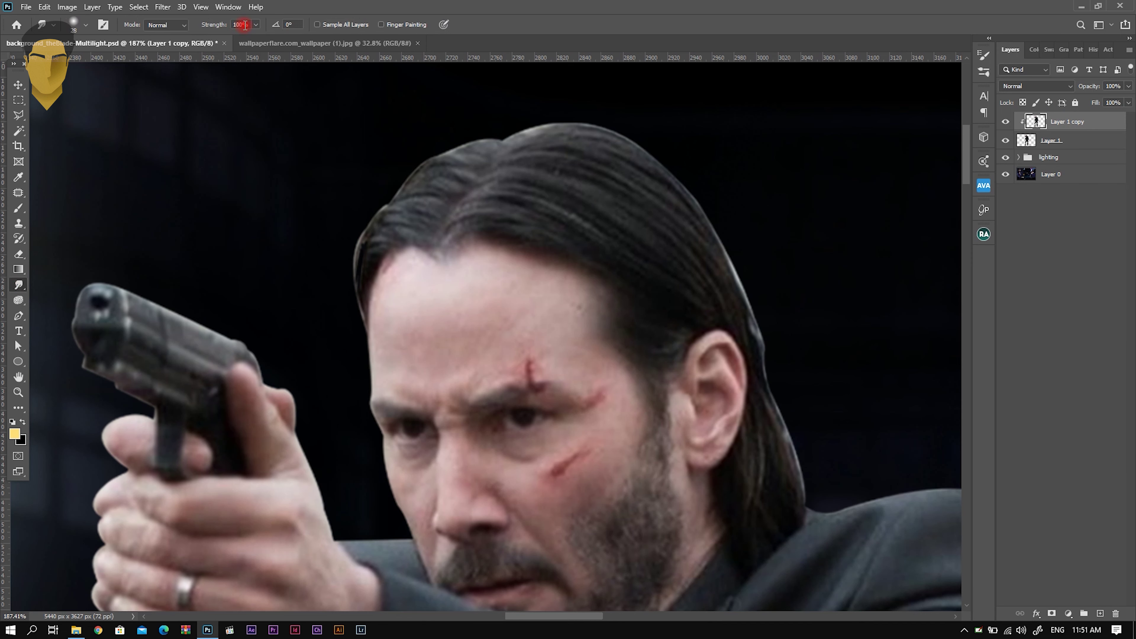
pyautogui.rightClick(414, 196)
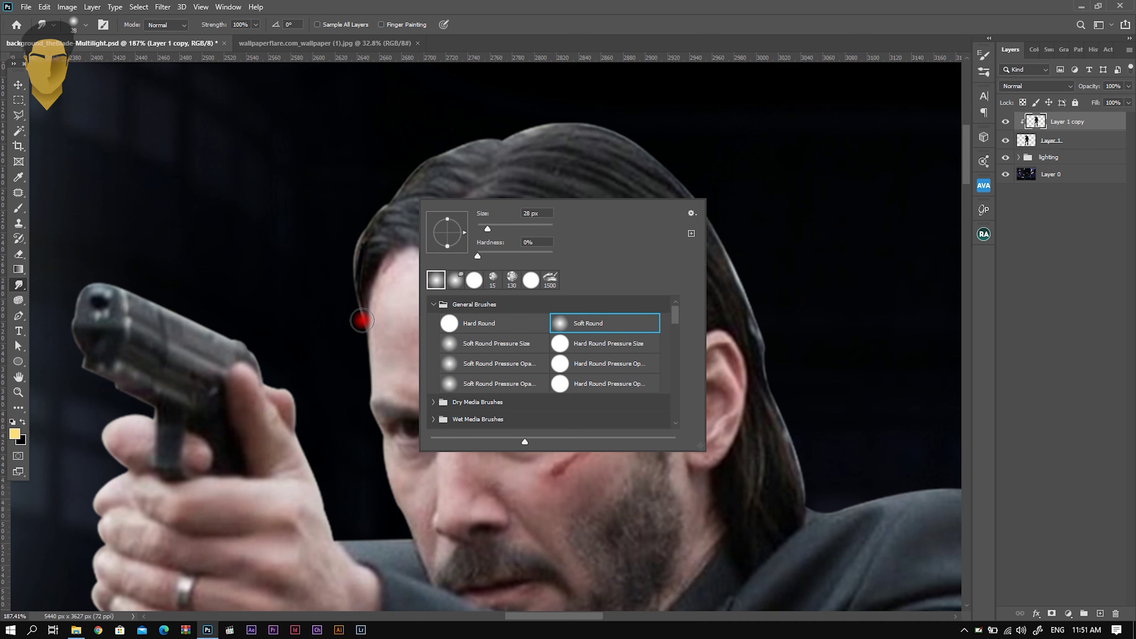
pyautogui.scroll(2, 312, 254)
pyautogui.press('Escape')
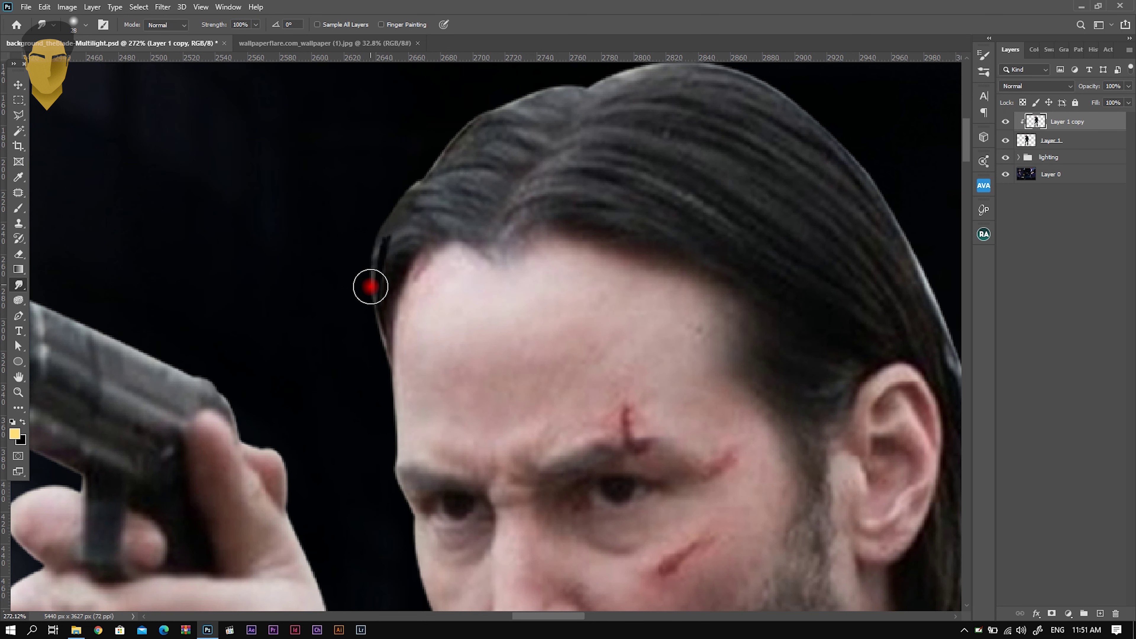
pyautogui.moveTo(370, 286)
pyautogui.mouseDown()
pyautogui.moveTo(349, 304)
pyautogui.moveTo(368, 325)
pyautogui.moveTo(355, 253)
pyautogui.moveTo(374, 212)
pyautogui.mouseUp()
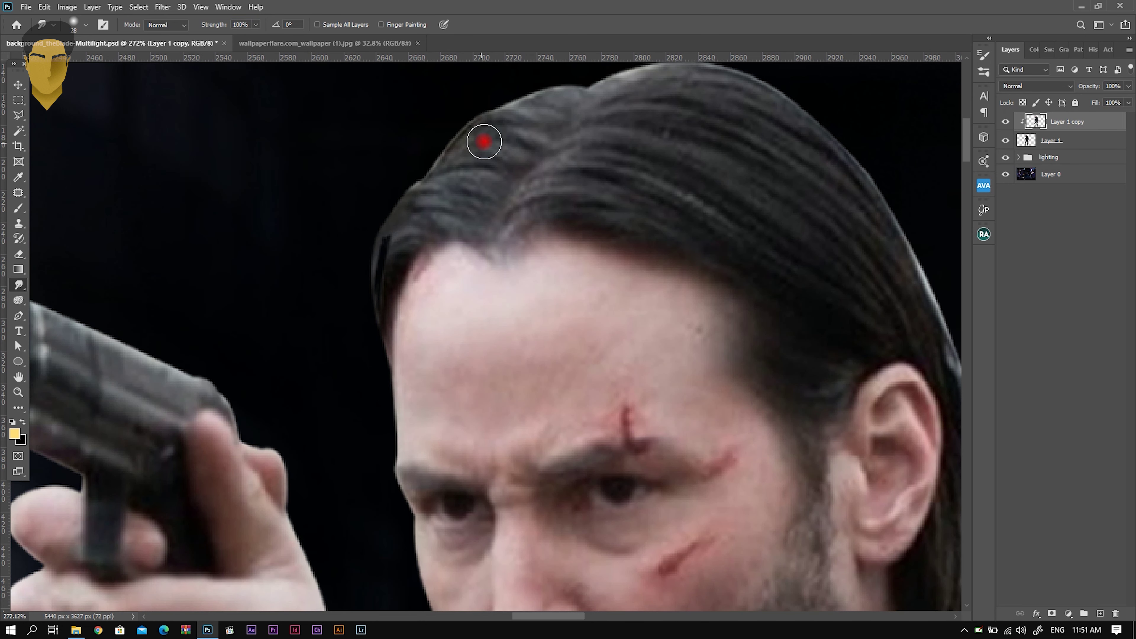
pyautogui.scroll(3, 375, 213)
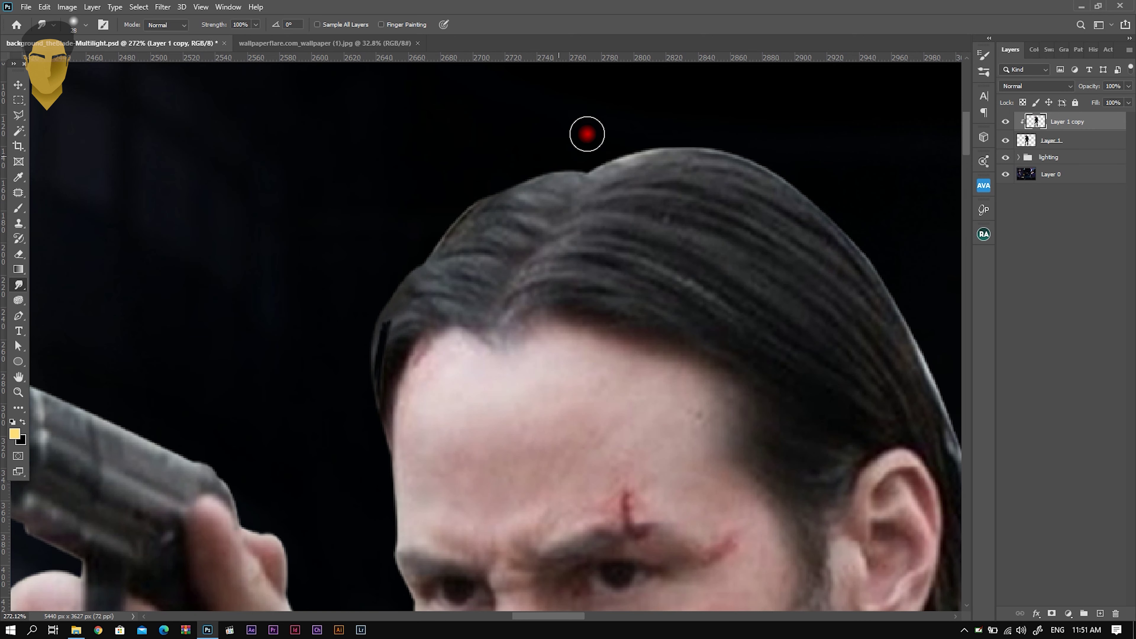
pyautogui.moveTo(900, 152)
pyautogui.mouseDown()
pyautogui.moveTo(519, 123)
pyautogui.moveTo(523, 218)
pyautogui.mouseUp()
pyautogui.moveTo(492, 112); pyautogui.dragTo(687, 450)
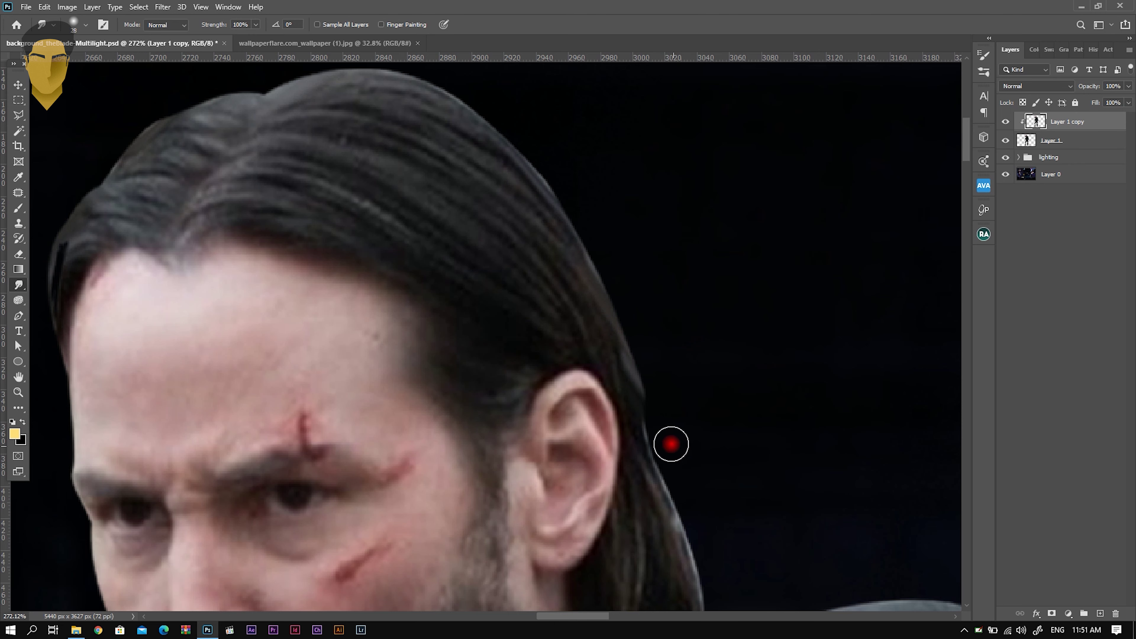
# Enlarge the Smudge brush to 73 px
pyautogui.scroll(-1, 708, 489)
pyautogui.scroll(-1, 654, 370)
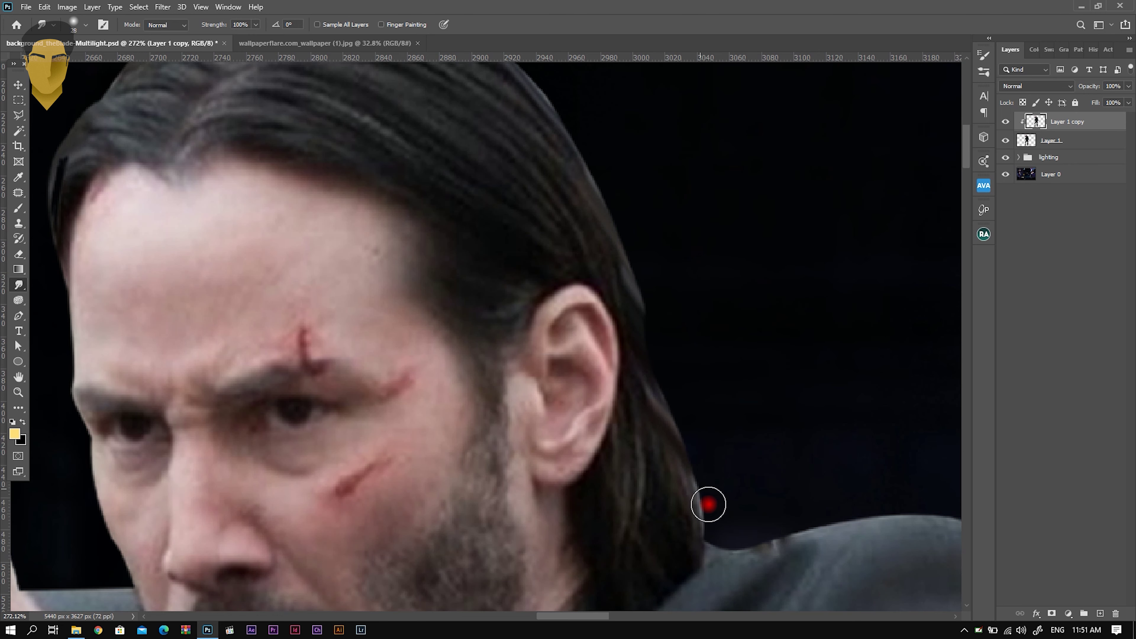
pyautogui.scroll(-3, 712, 462)
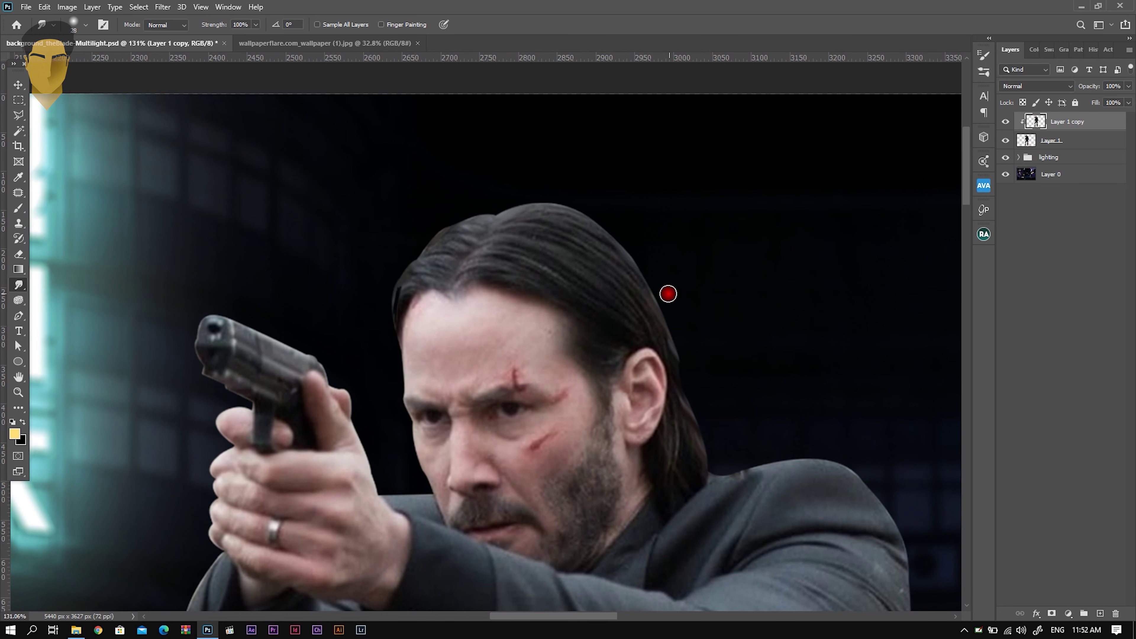
pyautogui.scroll(1, 695, 332)
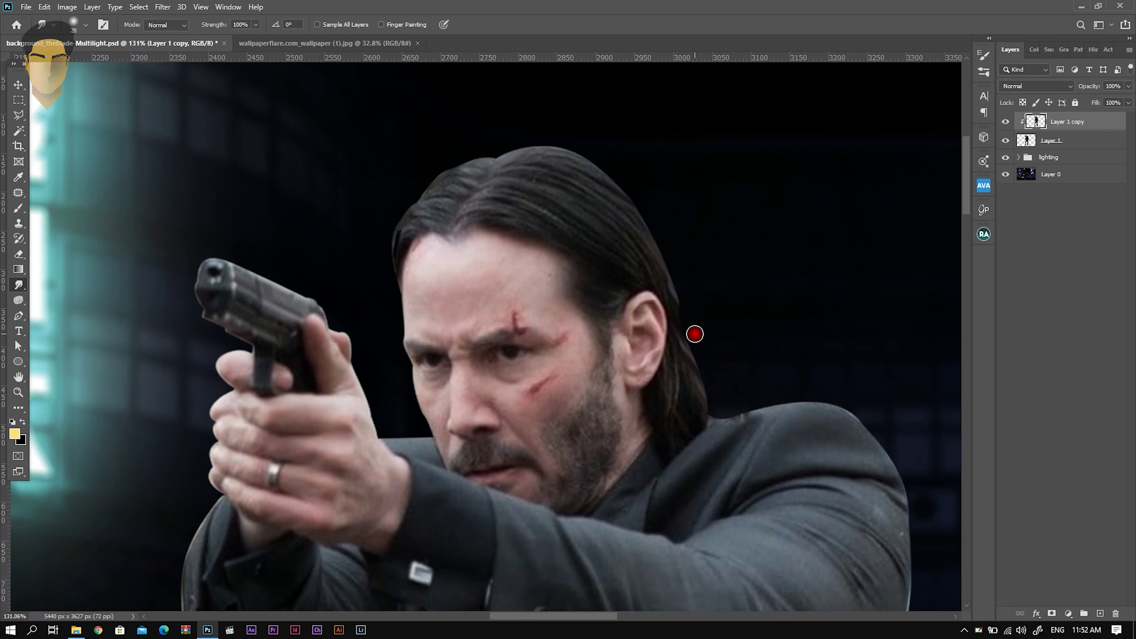
pyautogui.scroll(1, 743, 329)
pyautogui.scroll(1, 606, 269)
pyautogui.scroll(1, 635, 331)
pyautogui.rightClick(636, 331)
pyautogui.moveTo(722, 355); pyautogui.dragTo(750, 360)
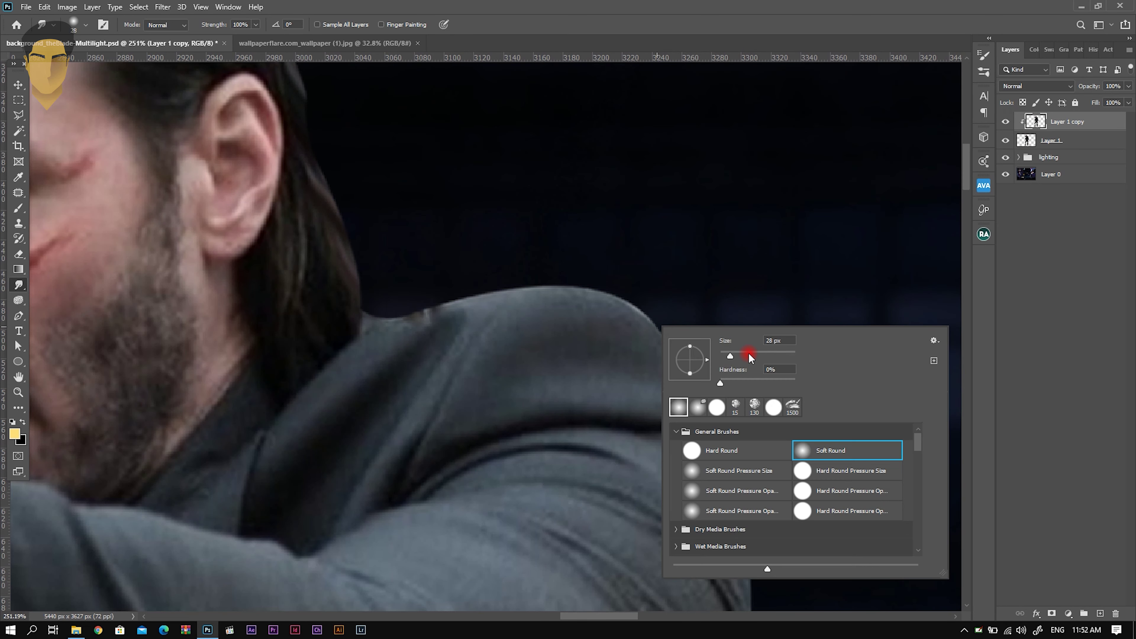
pyautogui.press('Return')
# Frame the shoulder folds and collar strap with a 31 px Smudge brush
pyautogui.moveTo(654, 269); pyautogui.dragTo(475, 85)
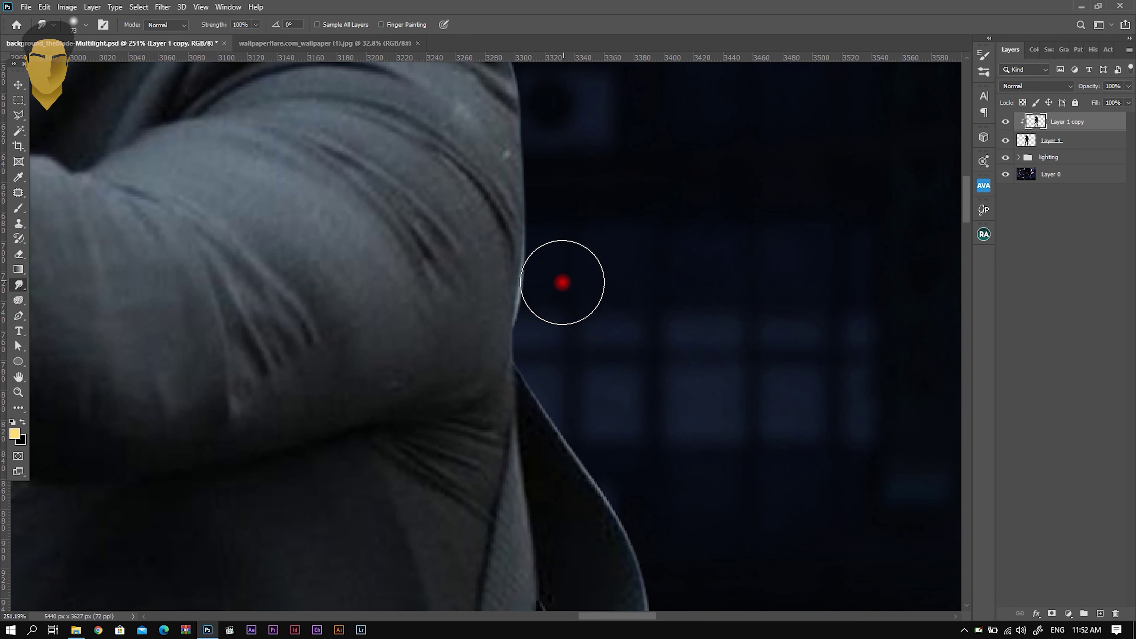
pyautogui.scroll(-1, 559, 309)
pyautogui.scroll(-1, 600, 313)
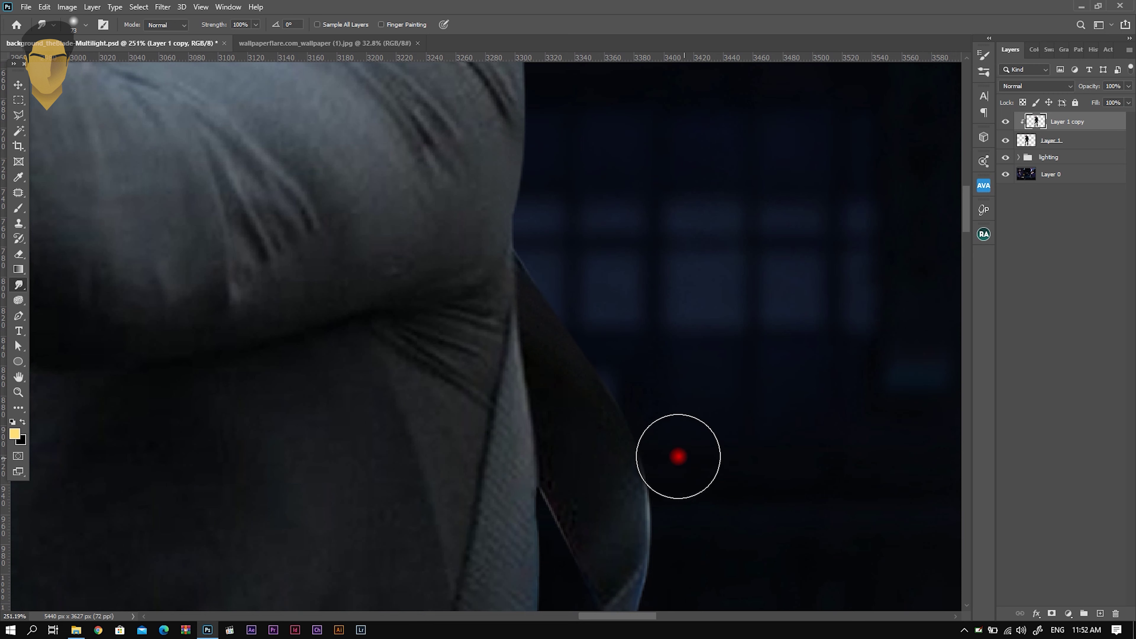
pyautogui.moveTo(616, 261); pyautogui.dragTo(427, 75)
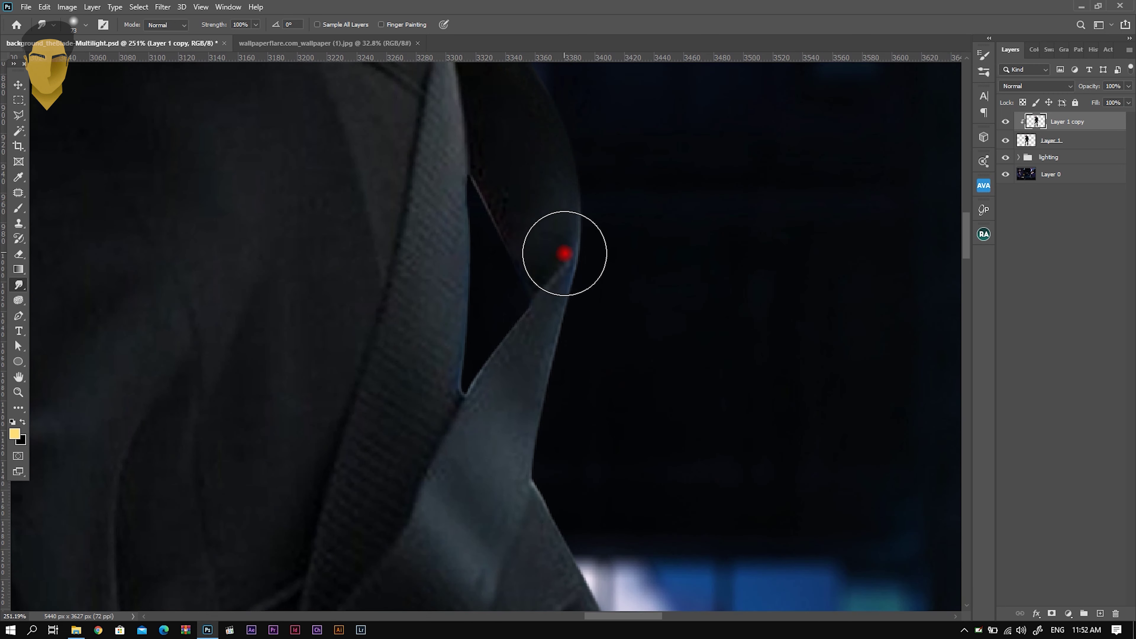
pyautogui.rightClick(517, 223)
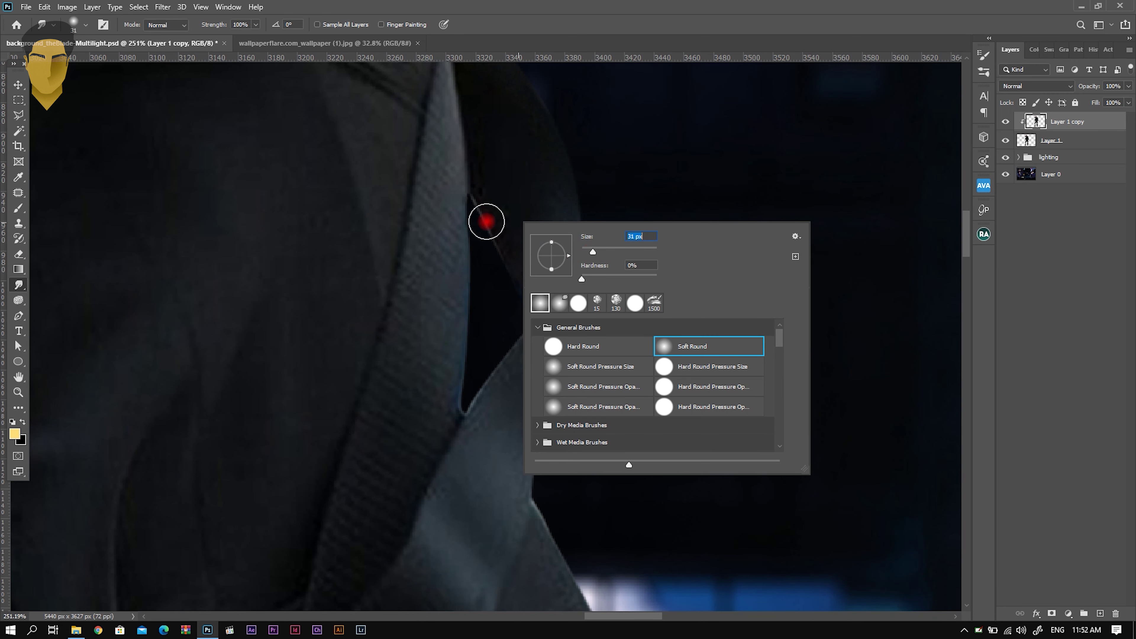
pyautogui.press('Return')
# Zoom in further and set the Smudge brush to 136 px
pyautogui.scroll(-1, 492, 313)
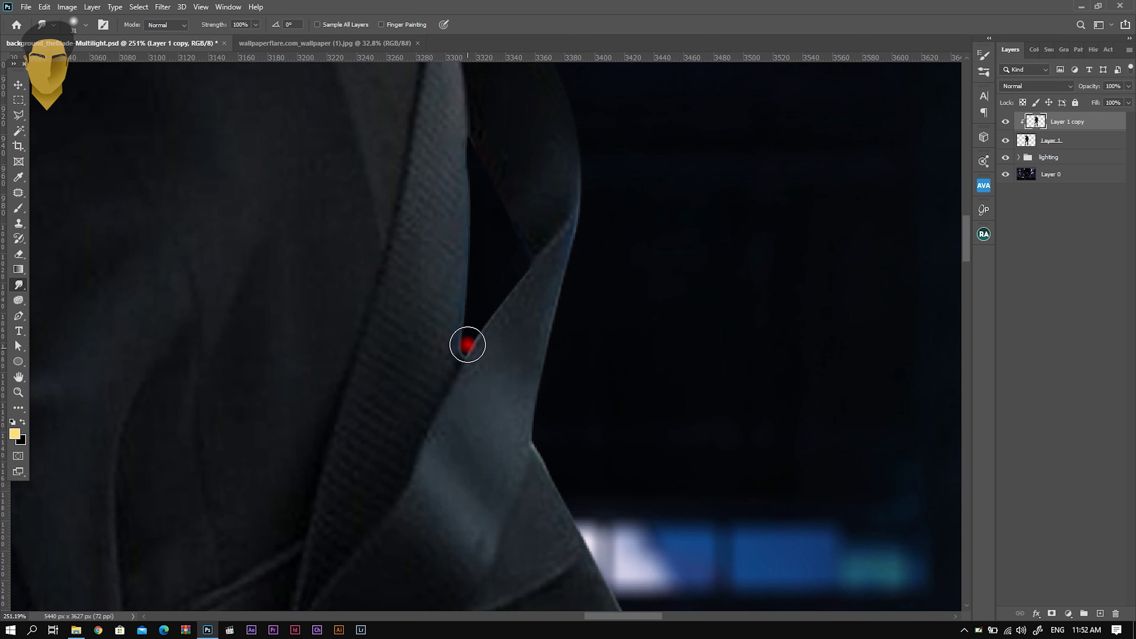
pyautogui.scroll(-1, 469, 340)
pyautogui.scroll(-1, 497, 330)
pyautogui.scroll(-2, 583, 378)
pyautogui.scroll(-2, 591, 383)
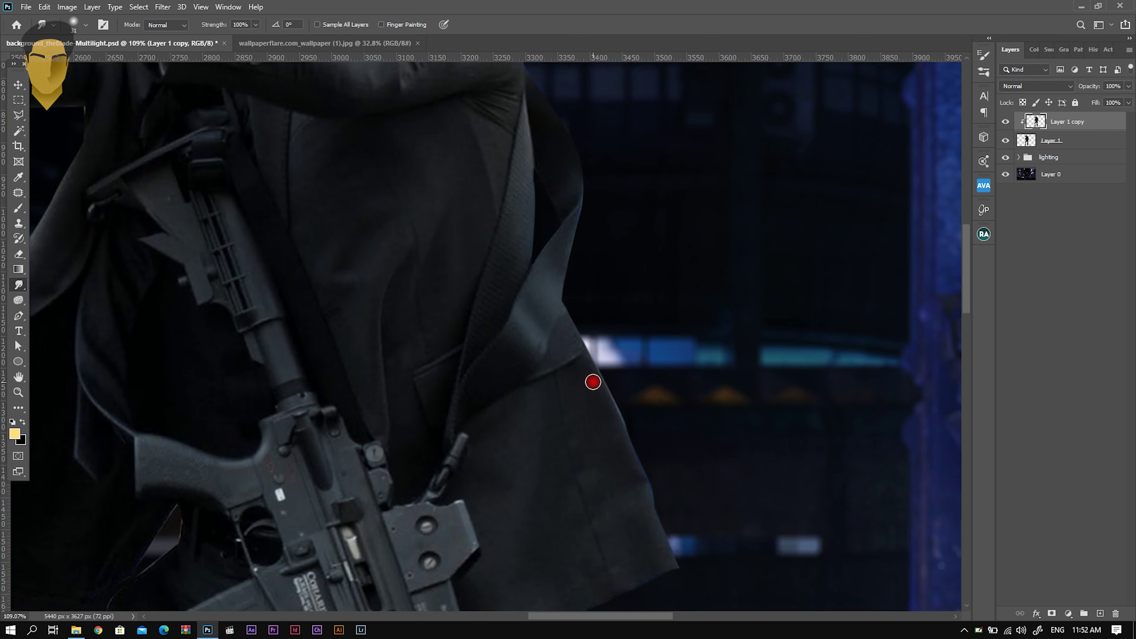
pyautogui.rightClick(645, 363)
pyautogui.press('Return')
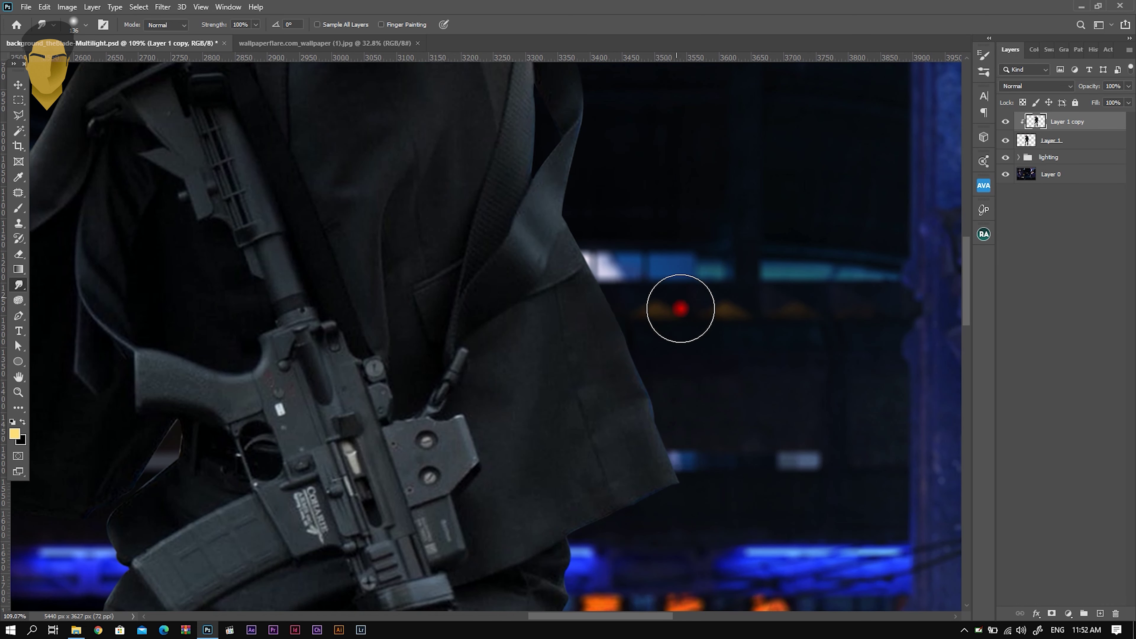
# Reframe the figure and reduce the Smudge brush to 67 px
pyautogui.scroll(-4, 658, 394)
pyautogui.scroll(-3, 603, 405)
pyautogui.scroll(-2, 603, 405)
pyautogui.scroll(-3, 583, 406)
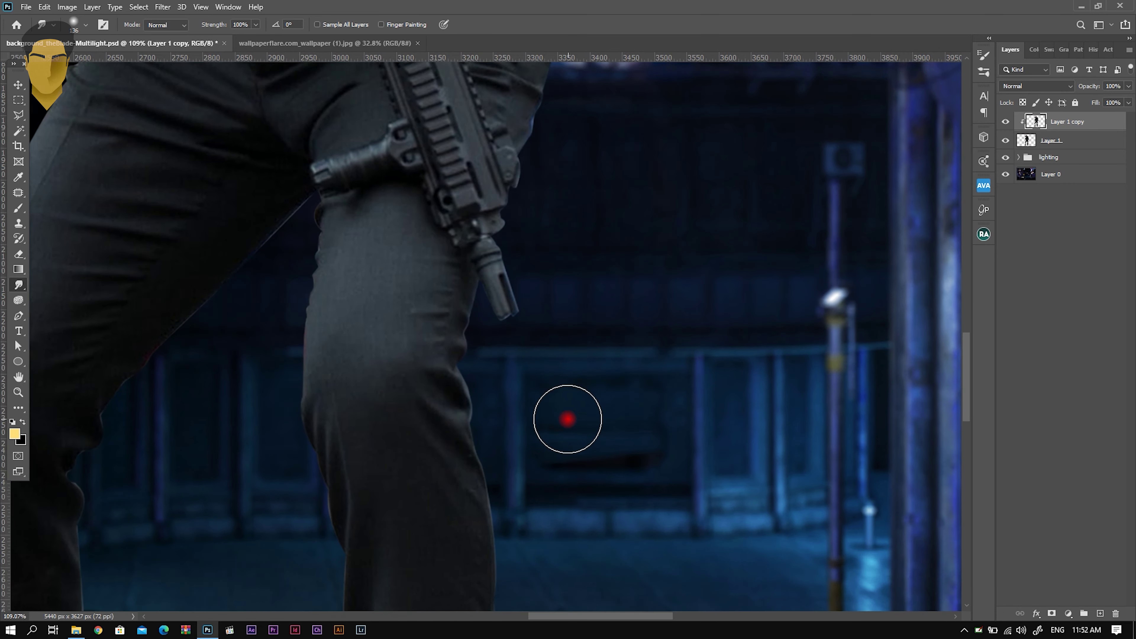
pyautogui.scroll(-2, 568, 413)
pyautogui.scroll(-2, 560, 413)
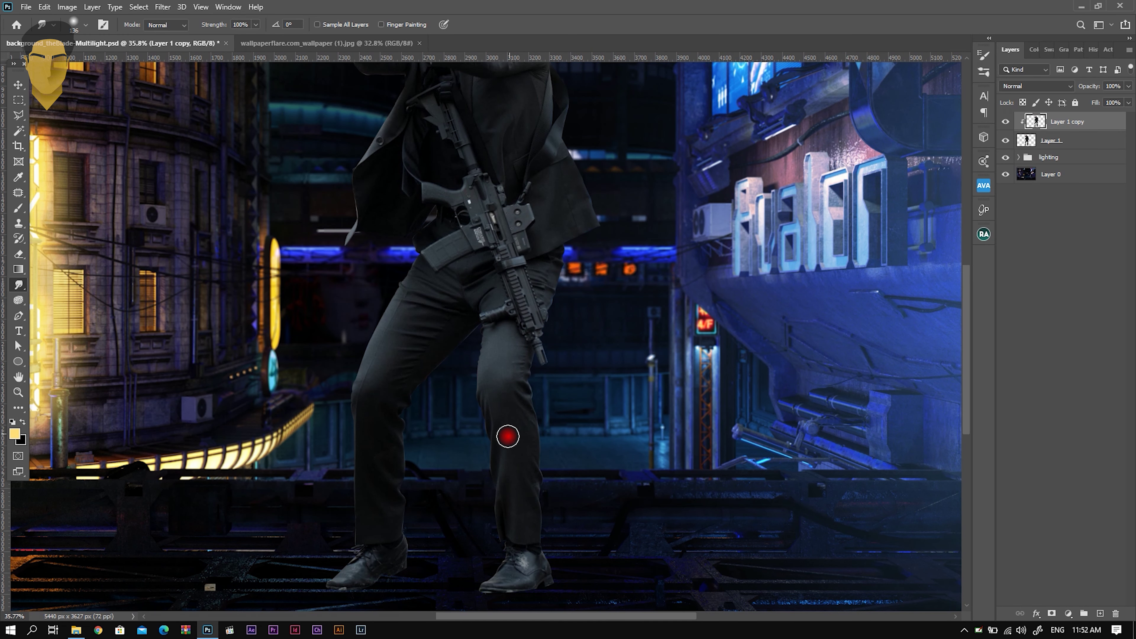
pyautogui.scroll(-1, 507, 436)
pyautogui.scroll(-2, 502, 456)
pyautogui.scroll(3, 474, 158)
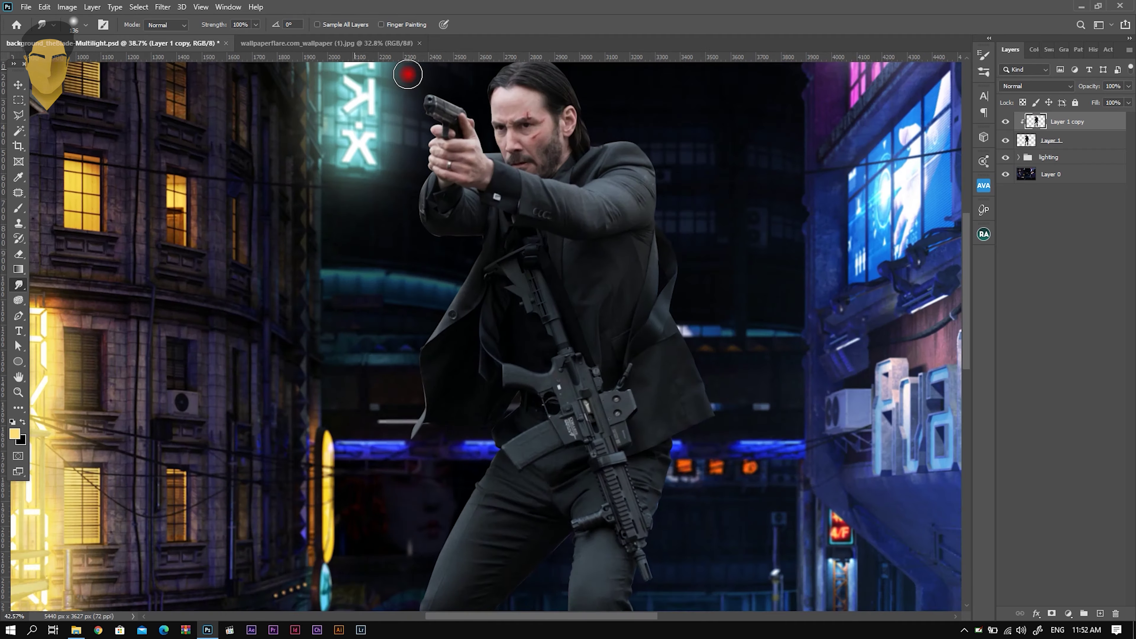
pyautogui.scroll(4, 451, 157)
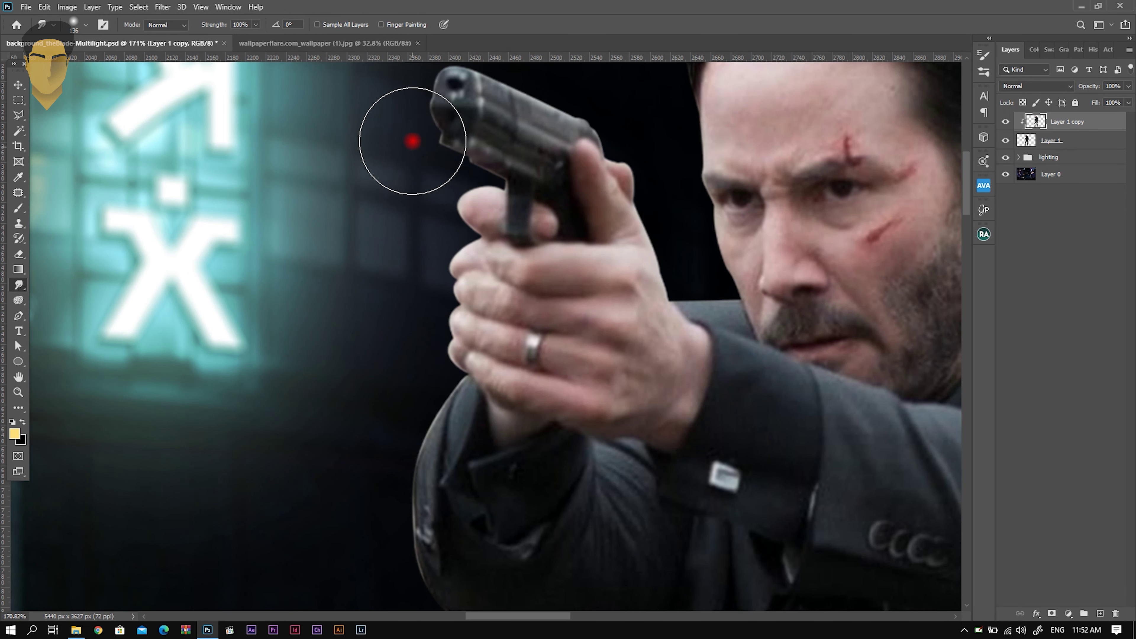
pyautogui.scroll(2, 424, 162)
pyautogui.rightClick(477, 162)
pyautogui.moveTo(503, 168); pyautogui.dragTo(505, 169)
pyautogui.press('Return')
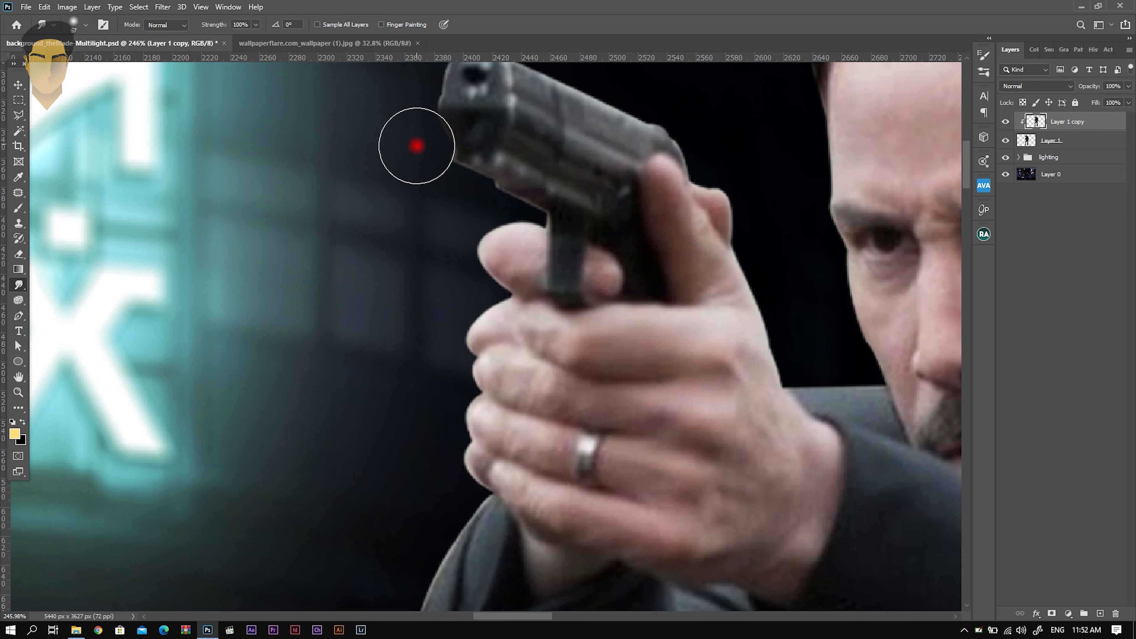
# Zoom out to view the whole poster image
pyautogui.scroll(2, 384, 155)
pyautogui.scroll(1, 383, 156)
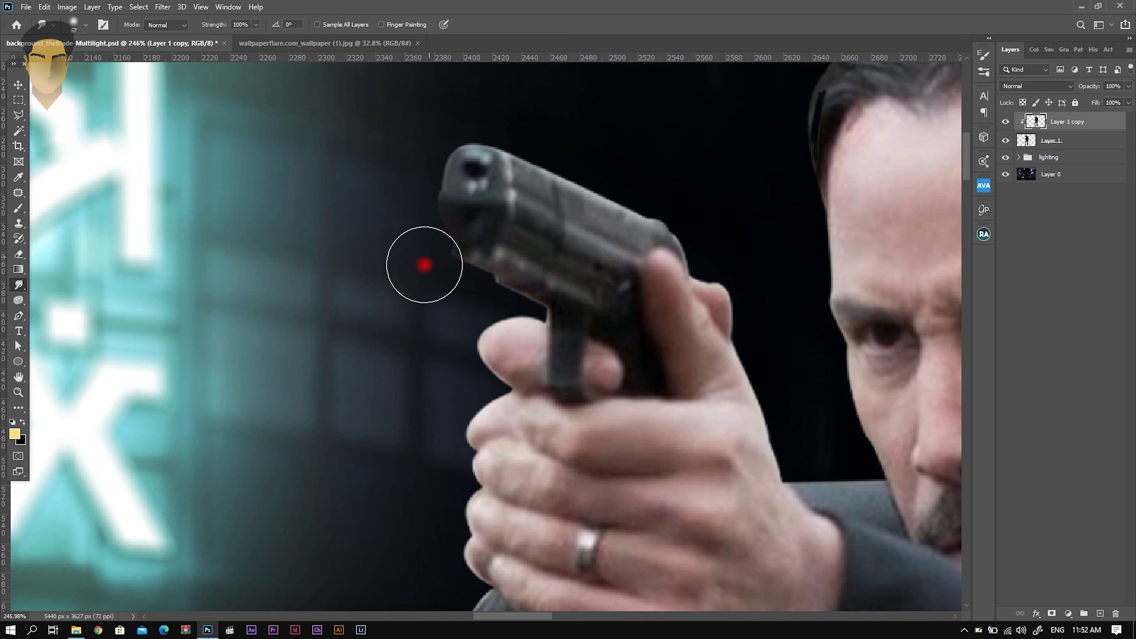
pyautogui.scroll(-4, 556, 173)
pyautogui.scroll(-2, 581, 269)
pyautogui.scroll(3, 642, 388)
pyautogui.scroll(2, 681, 313)
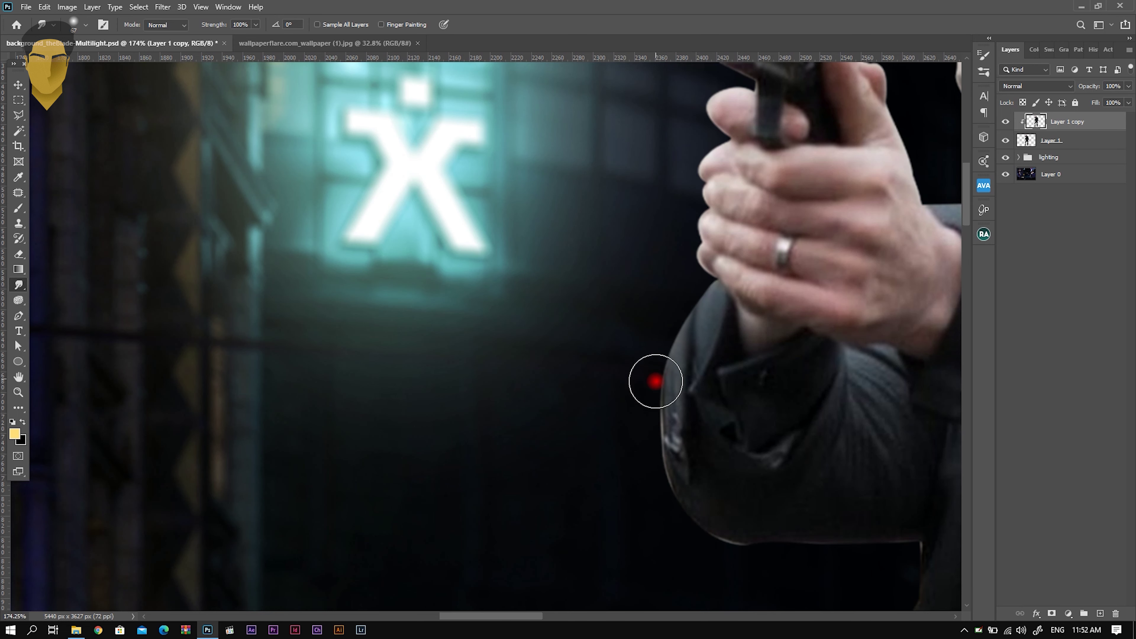
pyautogui.scroll(-1, 650, 372)
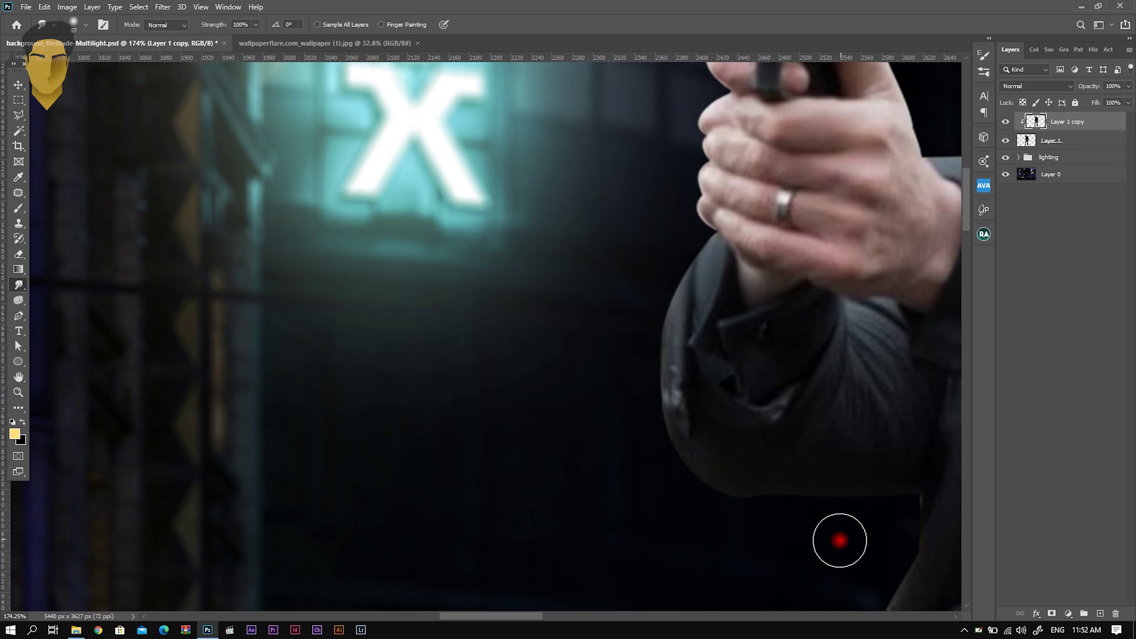
pyautogui.scroll(-2, 867, 492)
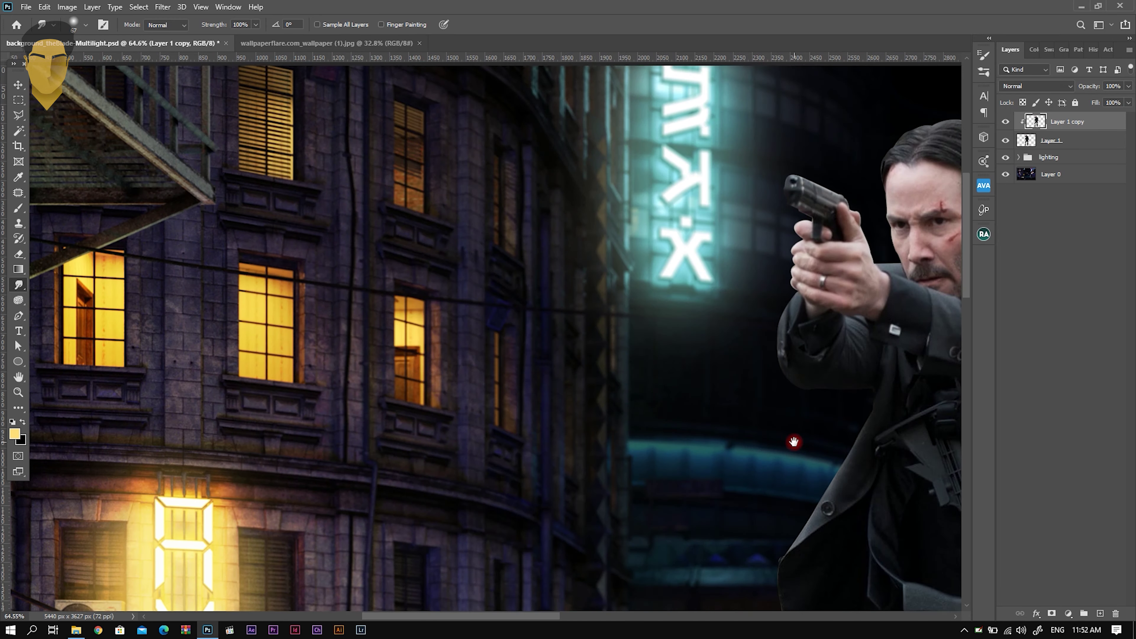
pyautogui.scroll(-3, 686, 521)
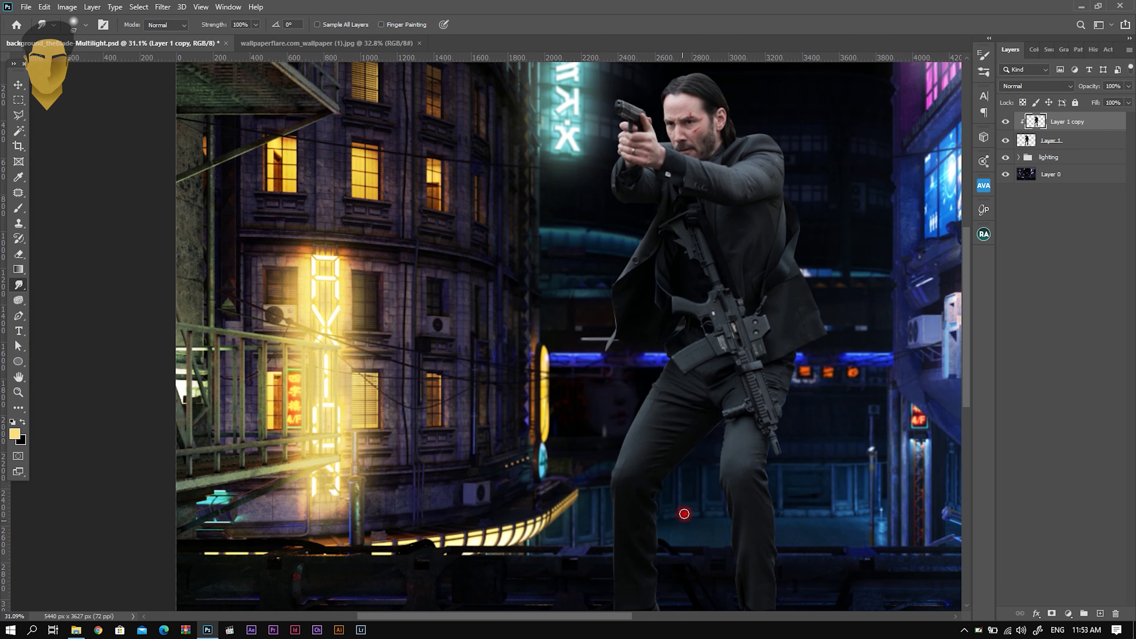
pyautogui.scroll(-1, 535, 354)
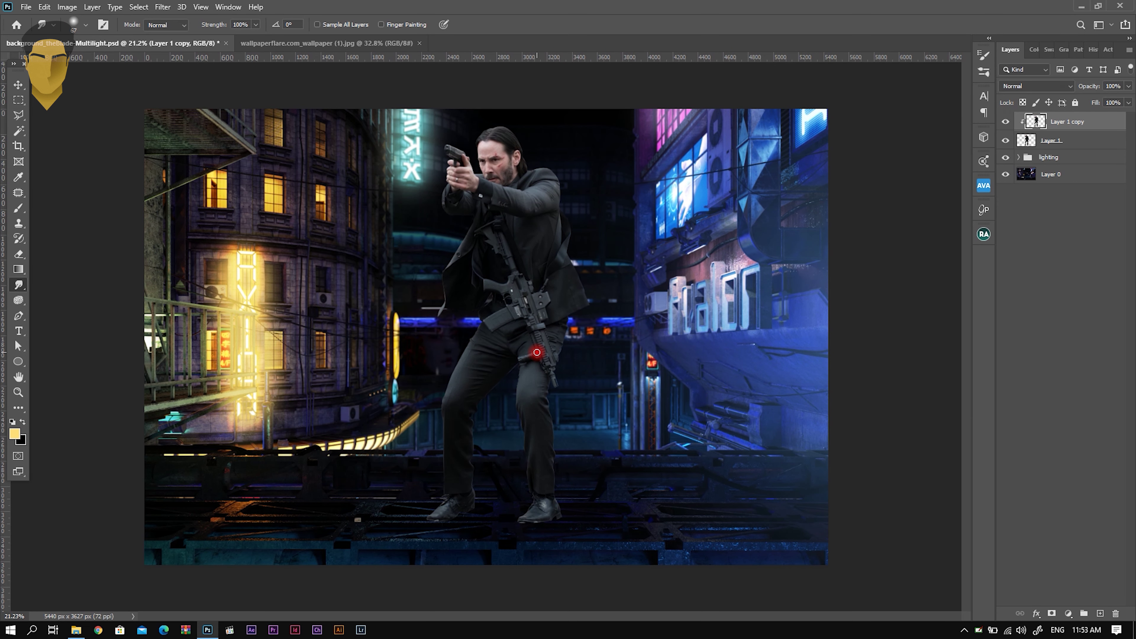
# Merge Layer 1 copy down into Layer 1
pyautogui.rightClick(1081, 121)
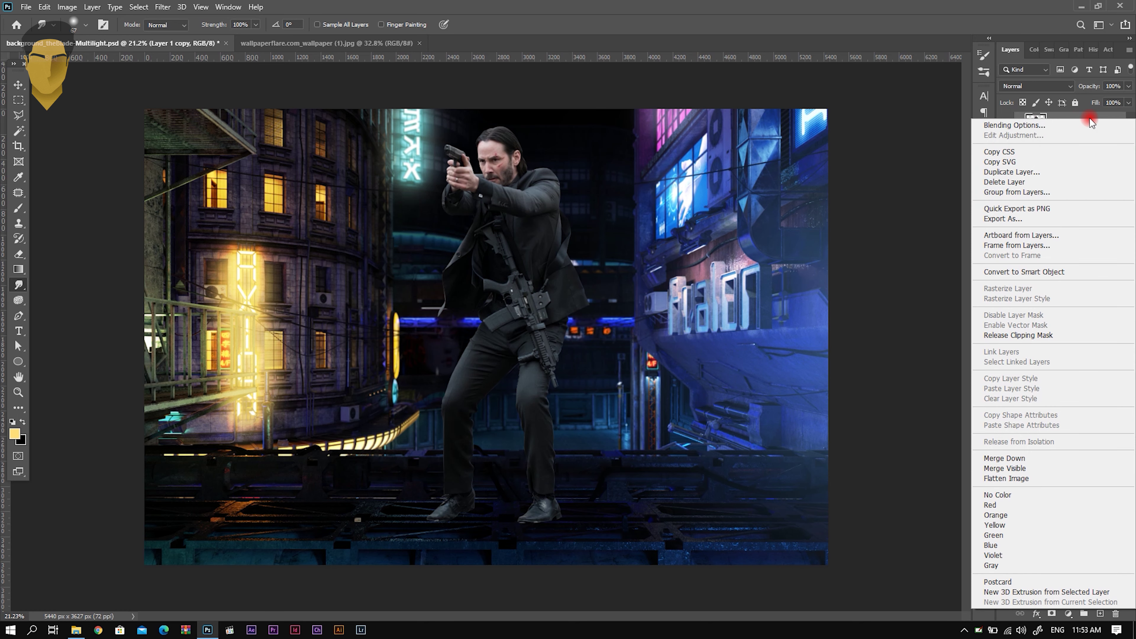
pyautogui.click(1003, 458)
pyautogui.scroll(1, 549, 189)
pyautogui.scroll(1, 549, 189)
pyautogui.scroll(-2, 486, 180)
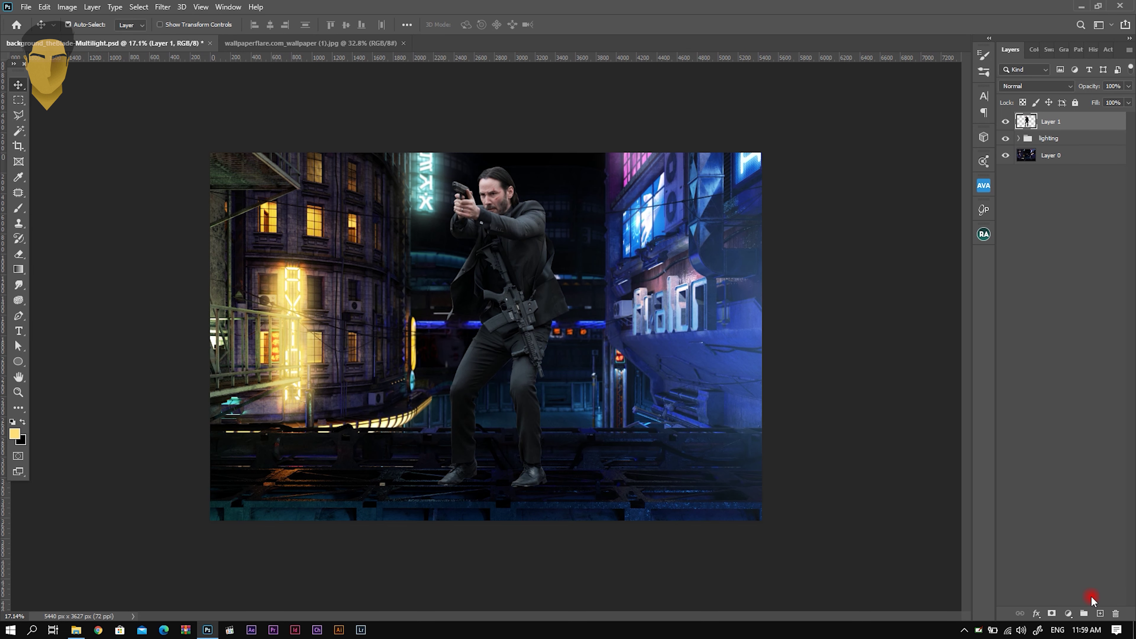
# Add a new Layer 3 clipped to Layer 1 with Overlay blending
pyautogui.click(1100, 613)
pyautogui.rightClick(1066, 127)
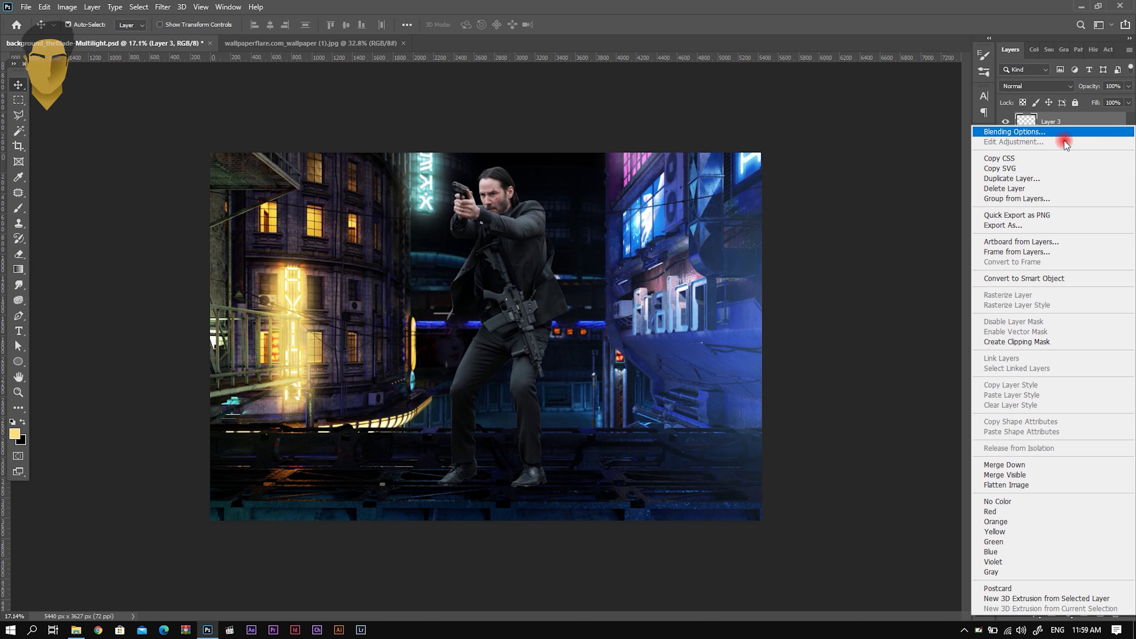
pyautogui.click(1032, 342)
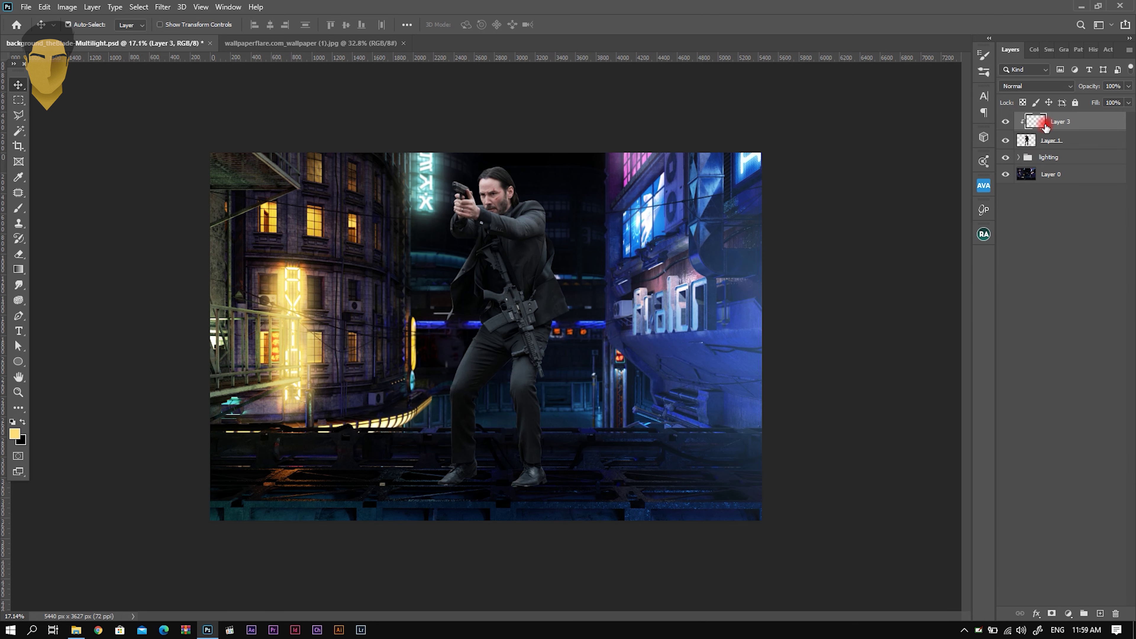
pyautogui.click(1039, 86)
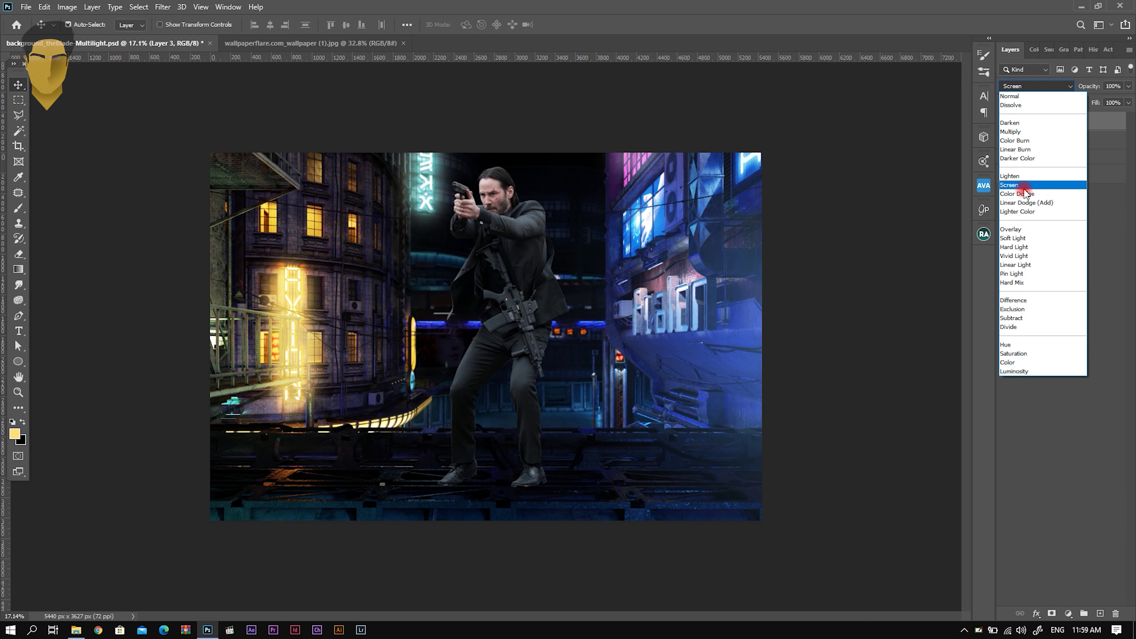
pyautogui.click(1019, 234)
pyautogui.click(475, 354)
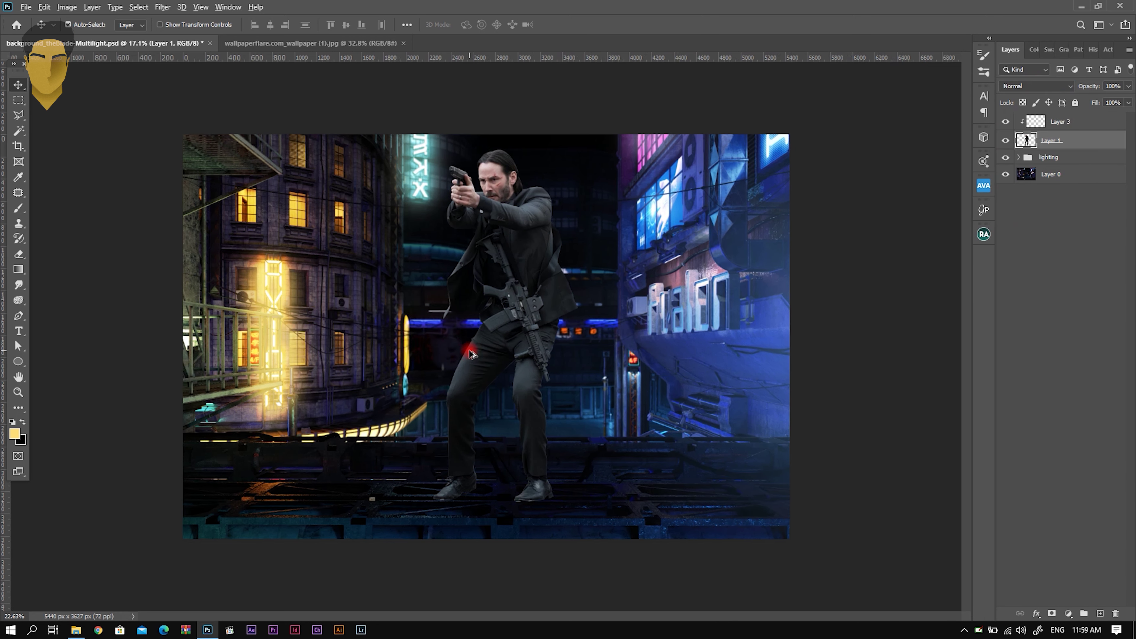
pyautogui.scroll(3, 467, 353)
pyautogui.scroll(-2, 447, 352)
pyautogui.scroll(-2, 418, 350)
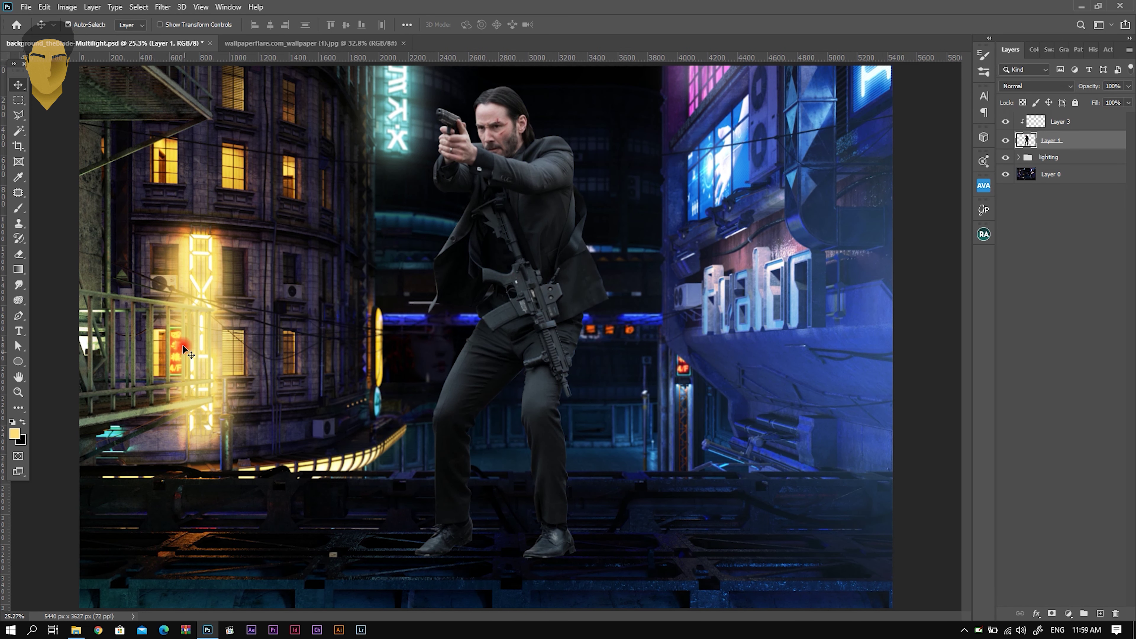
# Choose the Brush tool with a pale yellow foreground colour
pyautogui.click(17, 207)
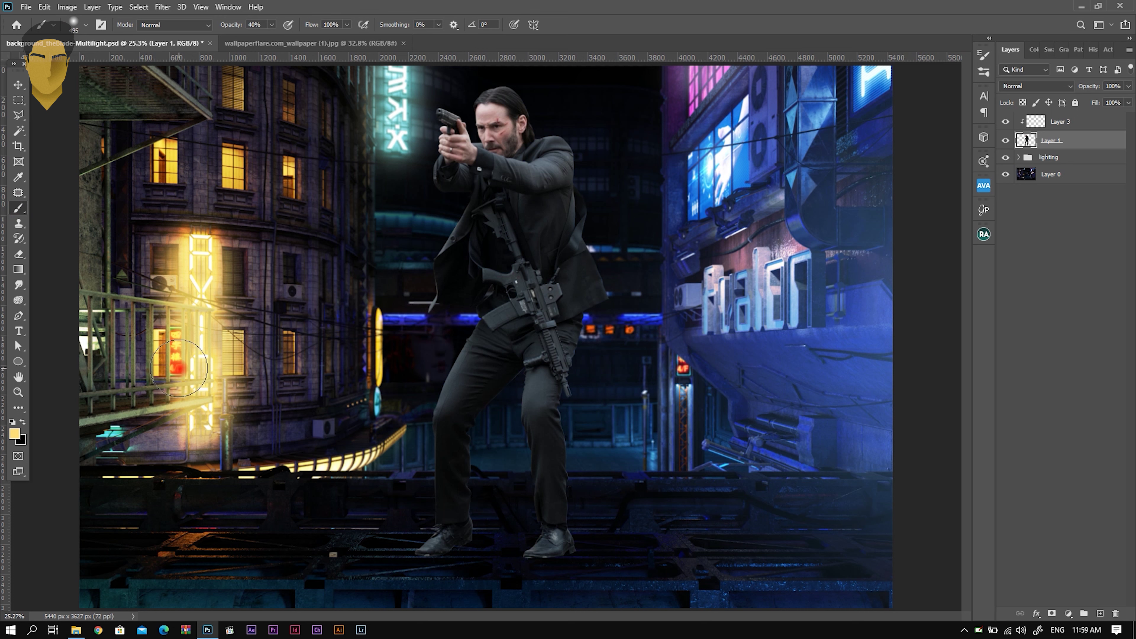
pyautogui.click(17, 432)
pyautogui.moveTo(519, 201); pyautogui.dragTo(473, 196)
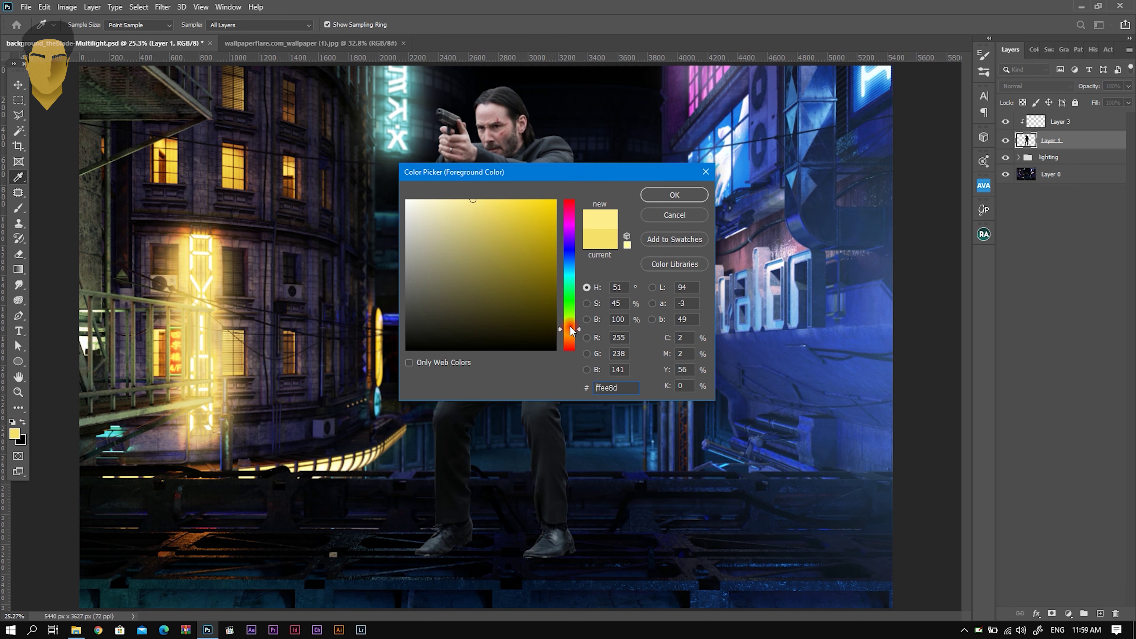
pyautogui.moveTo(572, 330); pyautogui.dragTo(571, 327)
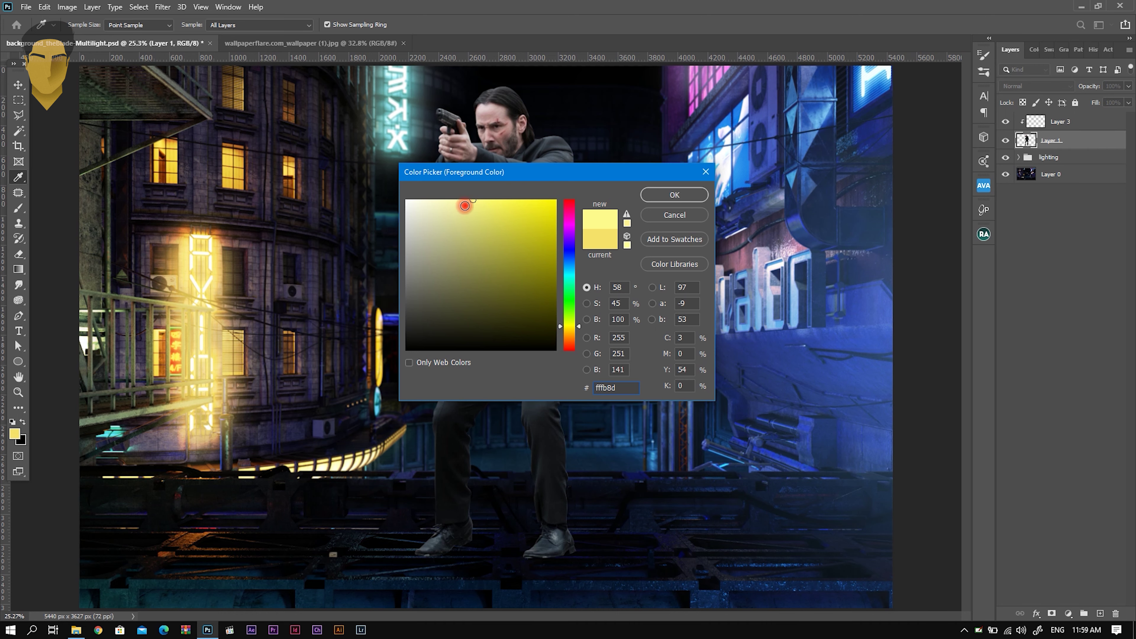
pyautogui.click(653, 197)
pyautogui.scroll(2, 431, 503)
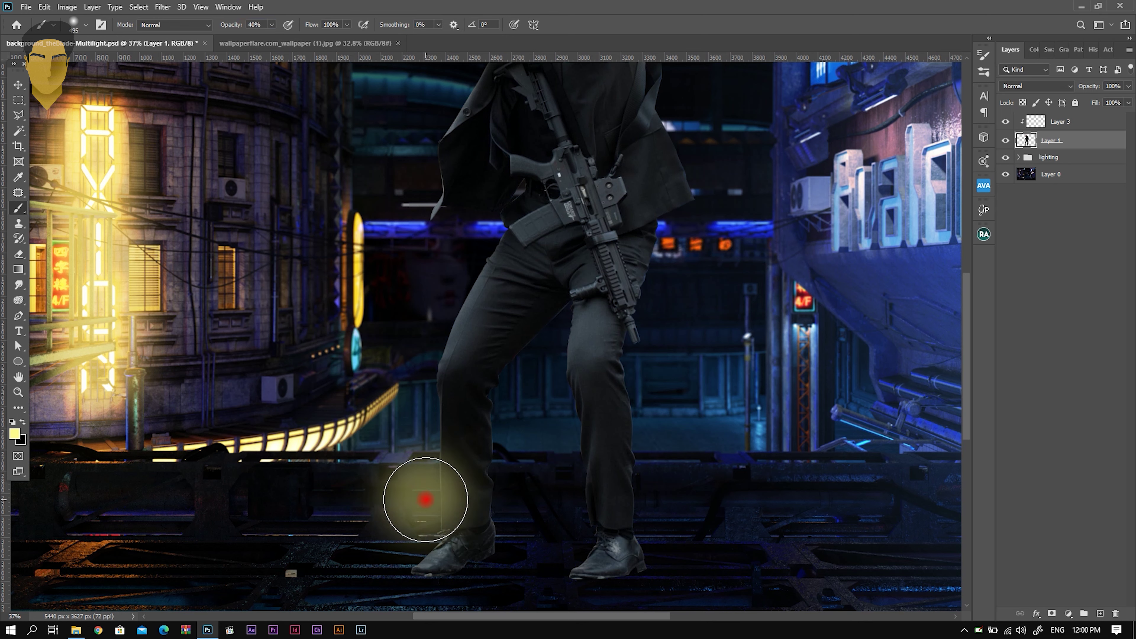
# On Layer 3, paint yellow light over the figure's left leg, jacket and rifle grip
pyautogui.click(1062, 128)
pyautogui.moveTo(436, 500); pyautogui.dragTo(440, 308)
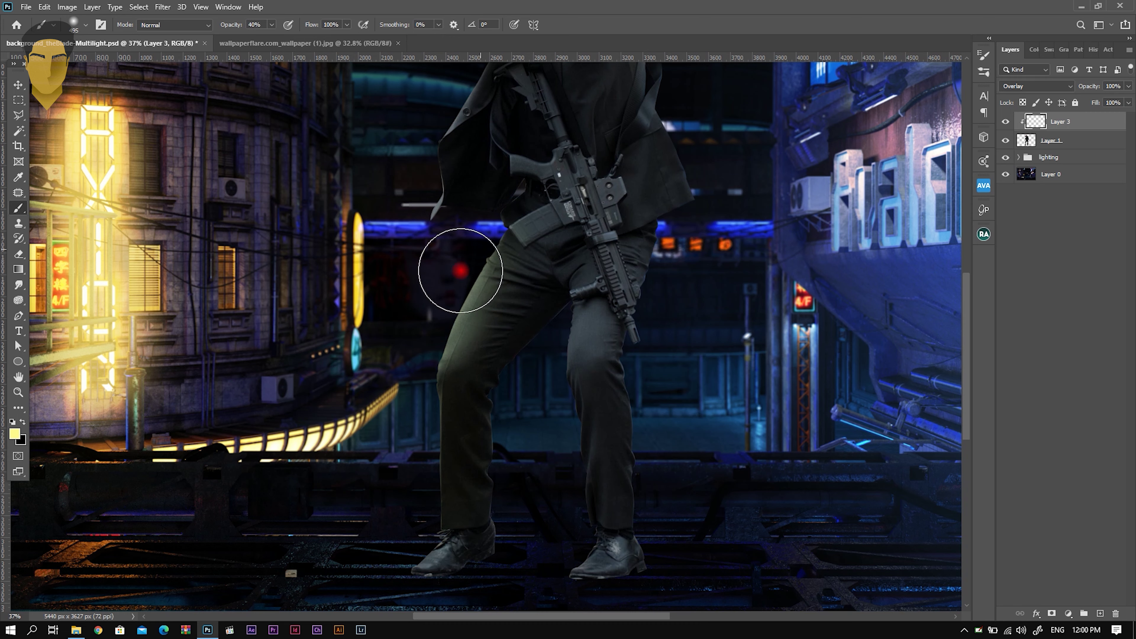
pyautogui.scroll(-2, 449, 446)
pyautogui.scroll(-1, 448, 447)
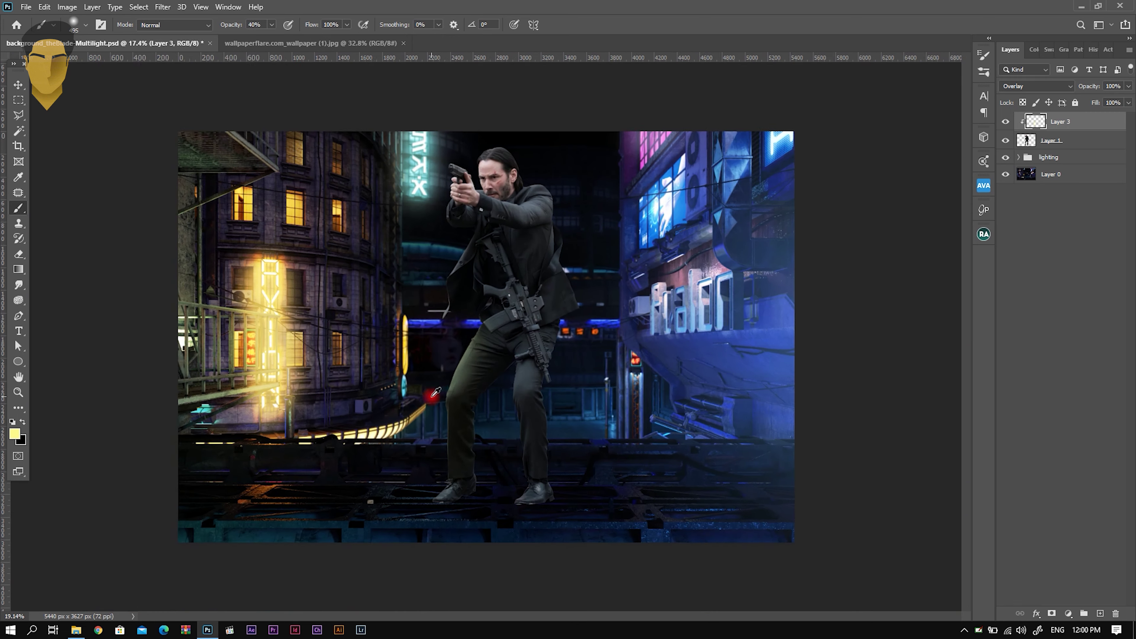
pyautogui.scroll(2, 431, 394)
pyautogui.scroll(1, 491, 336)
pyautogui.moveTo(515, 285); pyautogui.dragTo(495, 228)
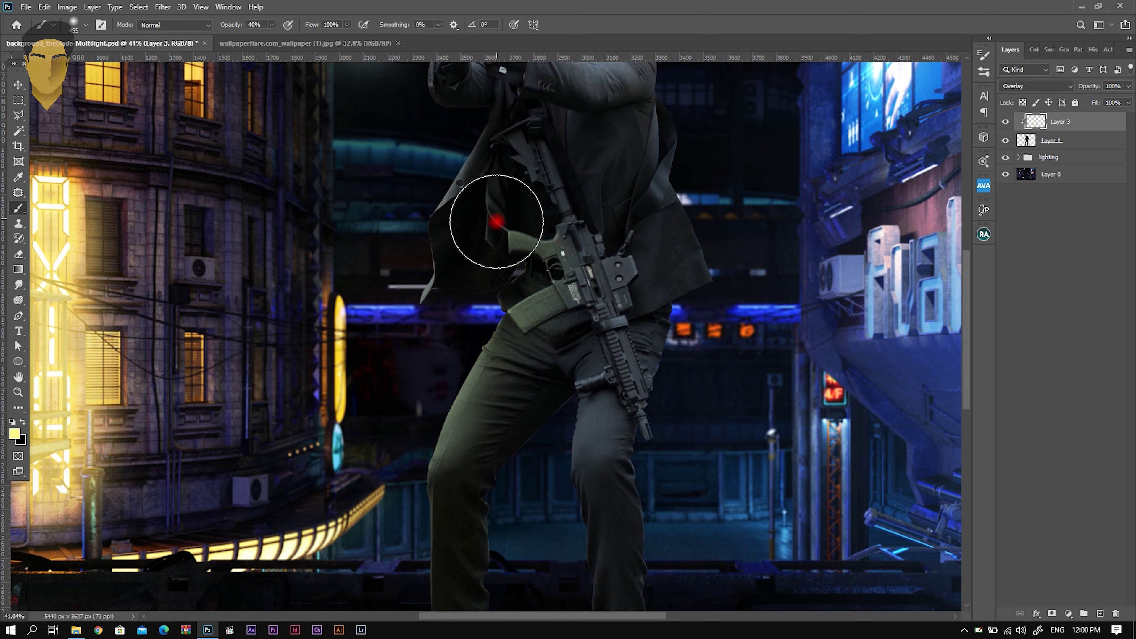
pyautogui.scroll(2, 457, 228)
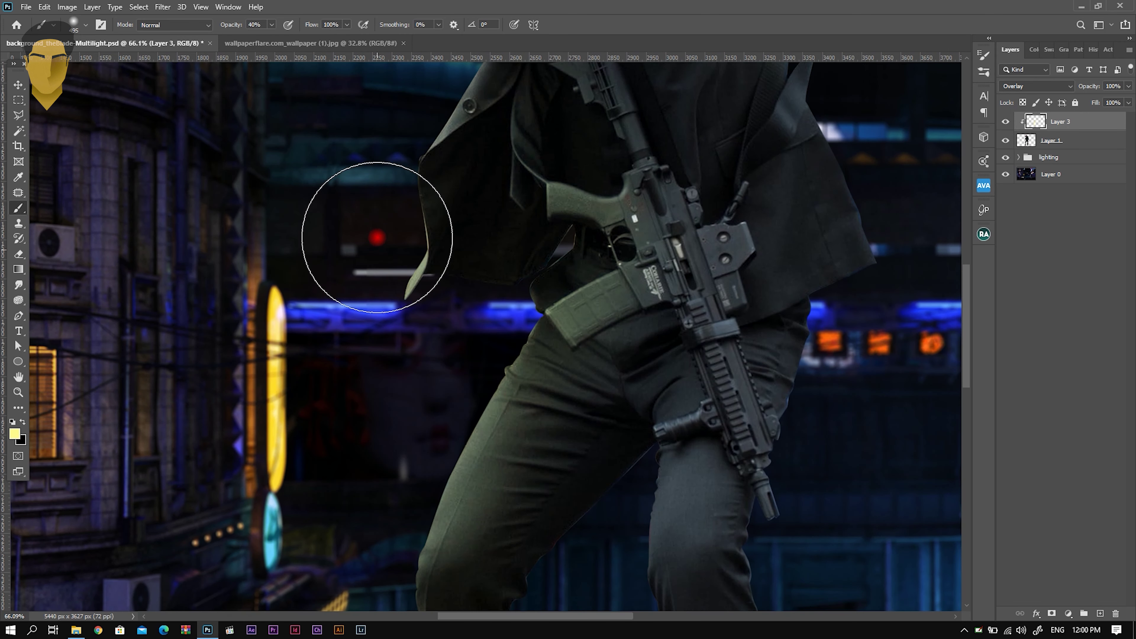
pyautogui.scroll(2, 374, 295)
# Set the brush opacity to 50% and review the yellow glow on the figure
pyautogui.click(261, 26)
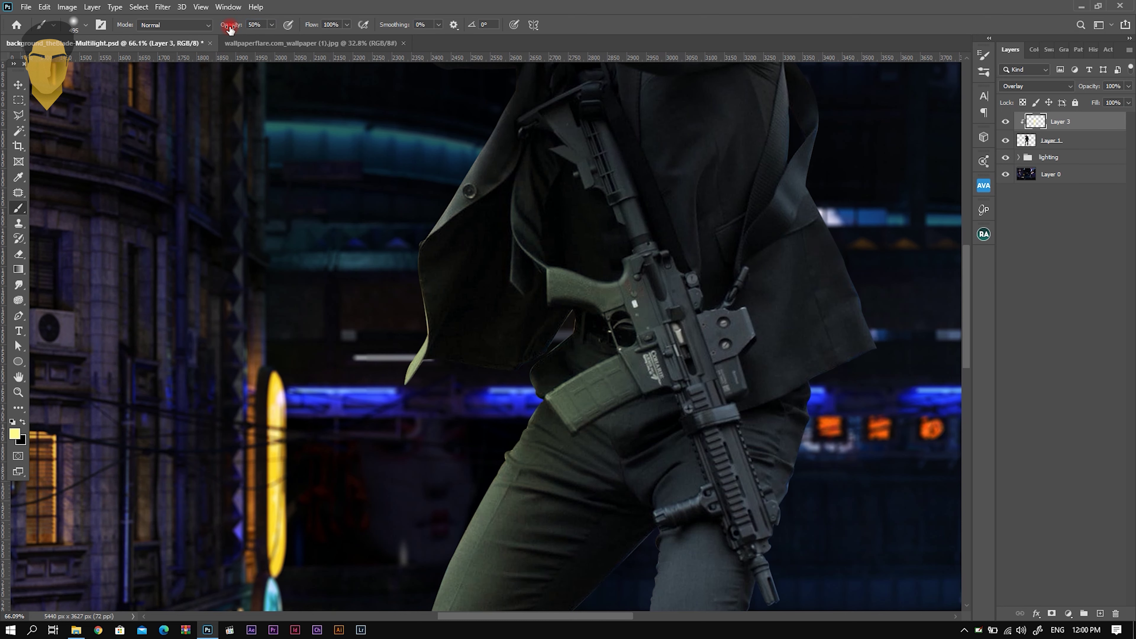
pyautogui.scroll(-3, 401, 322)
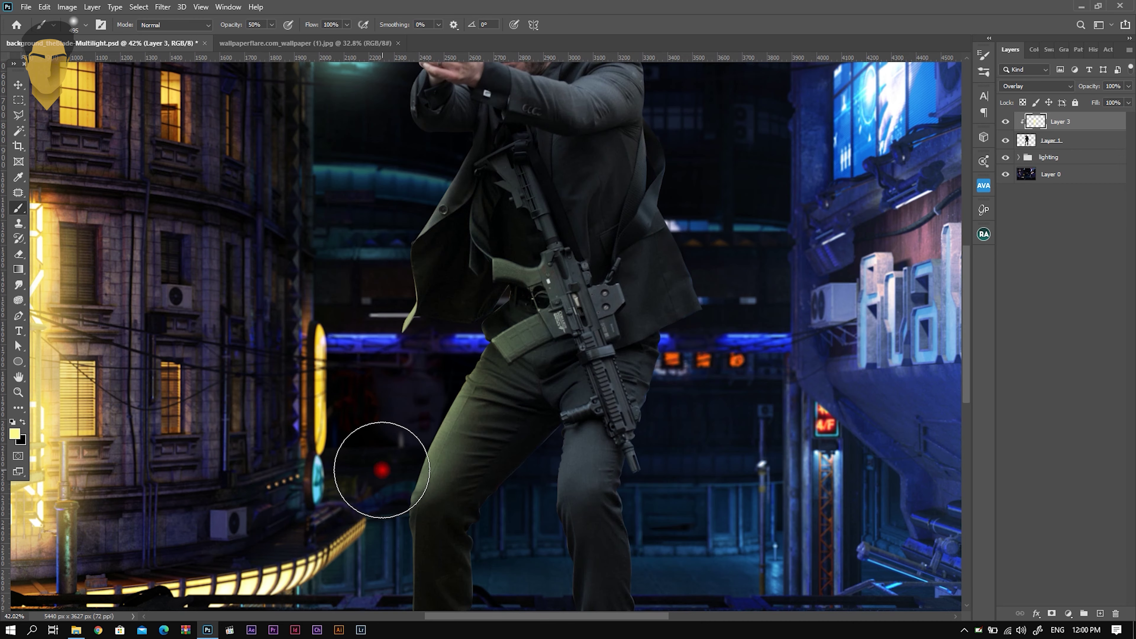
pyautogui.scroll(-1, 382, 470)
pyautogui.scroll(-2, 368, 495)
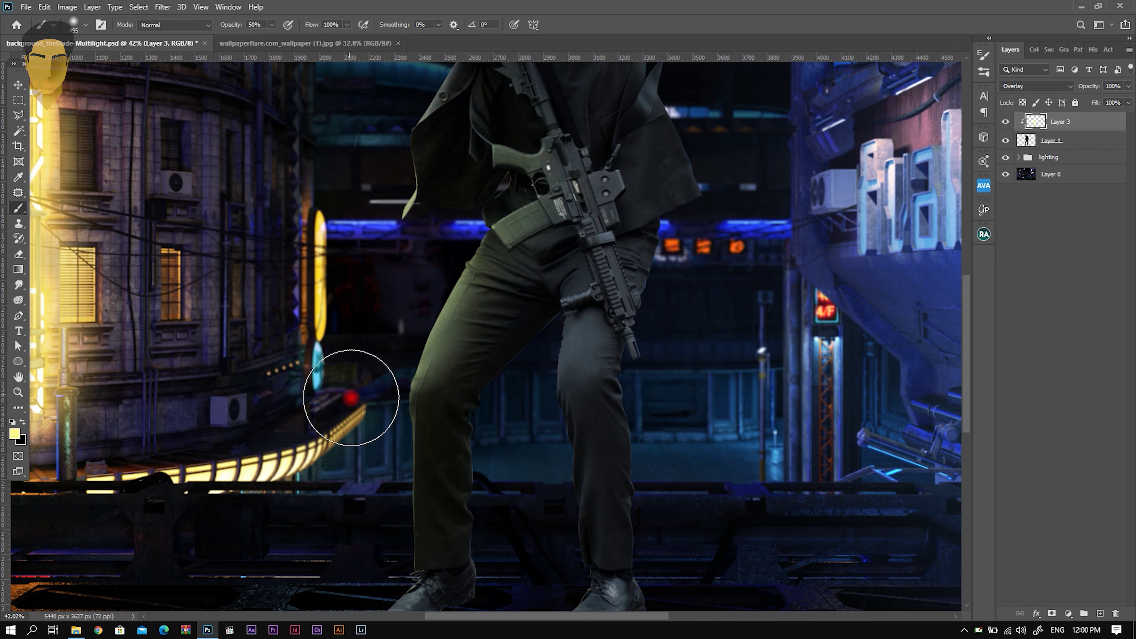
pyautogui.scroll(1, 413, 234)
pyautogui.scroll(1, 413, 266)
pyautogui.scroll(1, 385, 249)
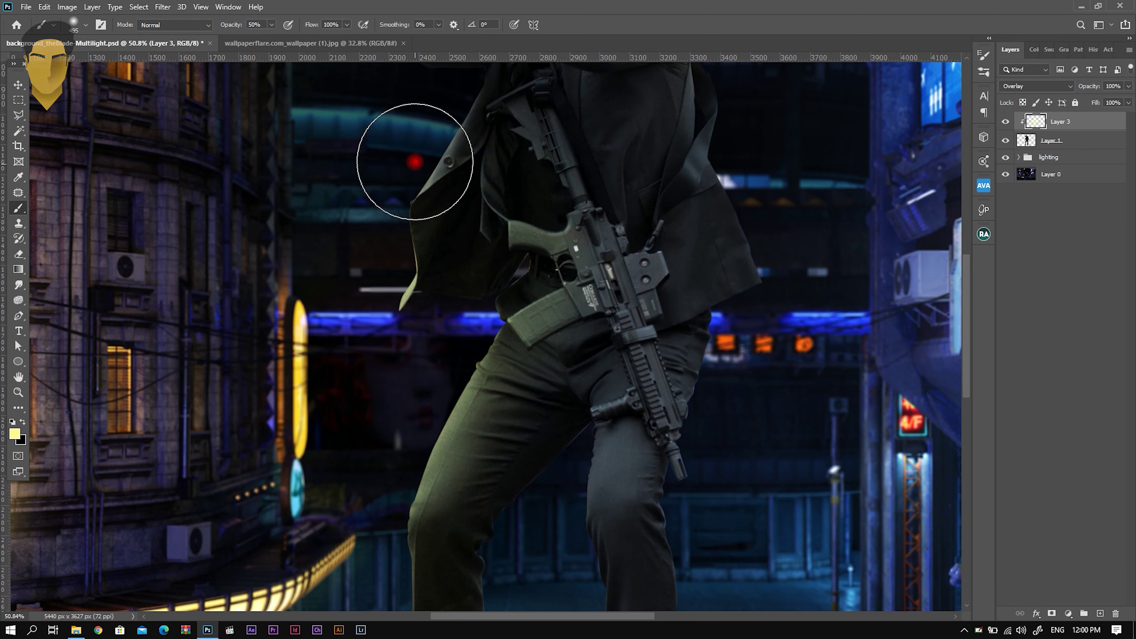
pyautogui.scroll(3, 424, 188)
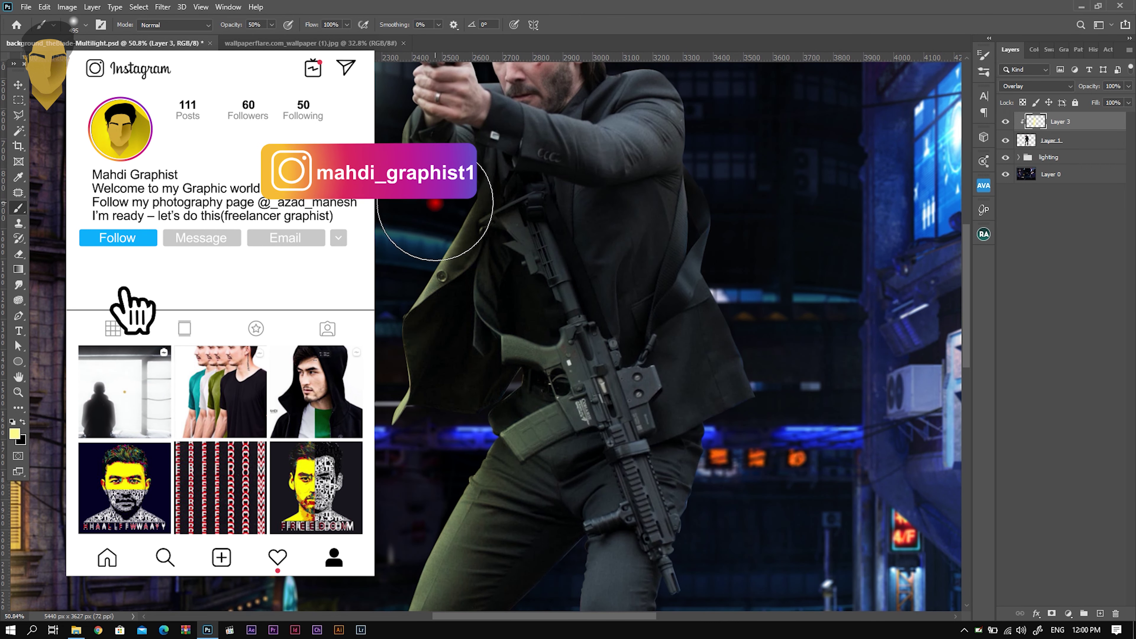
pyautogui.scroll(-5, 433, 209)
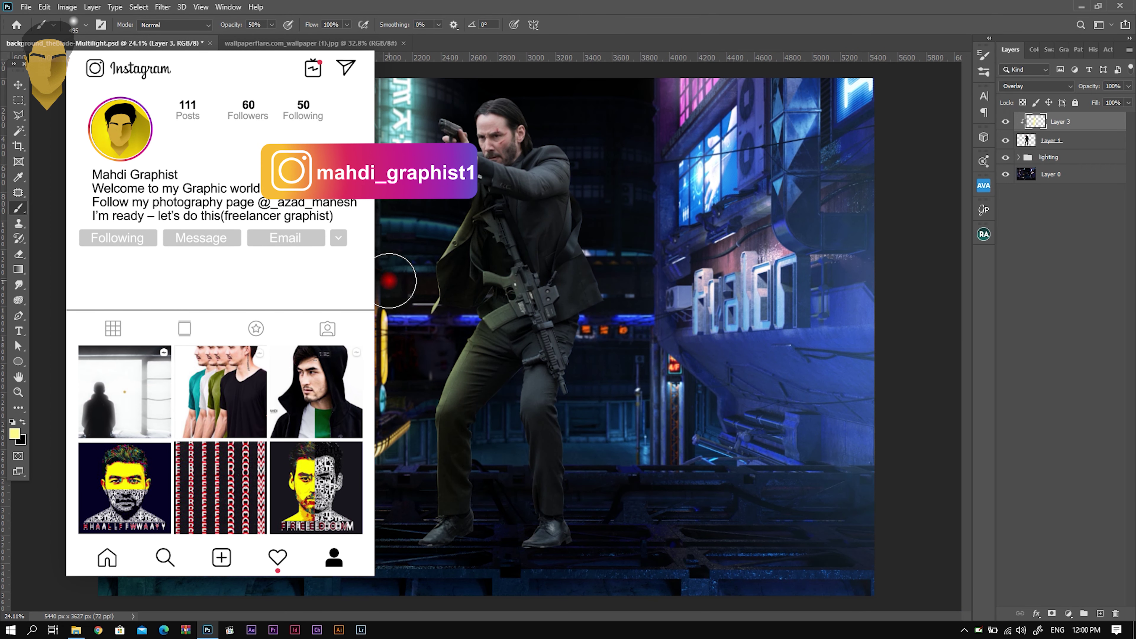
pyautogui.scroll(5, 391, 277)
pyautogui.scroll(3, 446, 292)
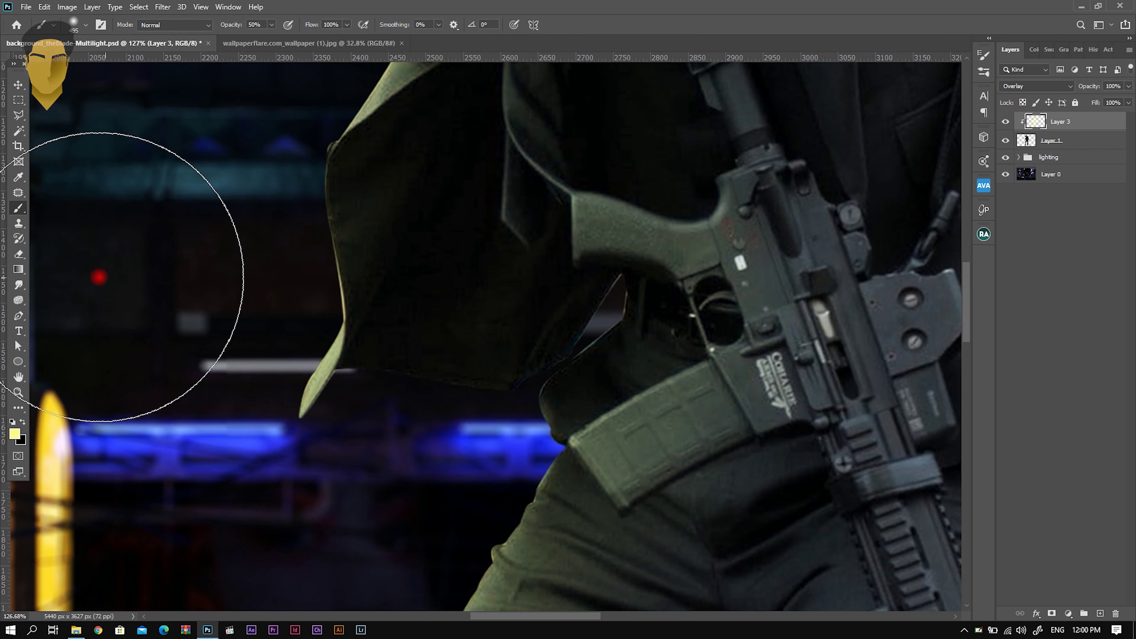
pyautogui.click(18, 253)
# Adjust the soft round brush's size and hardness while framing the rifle magazine
pyautogui.rightClick(521, 273)
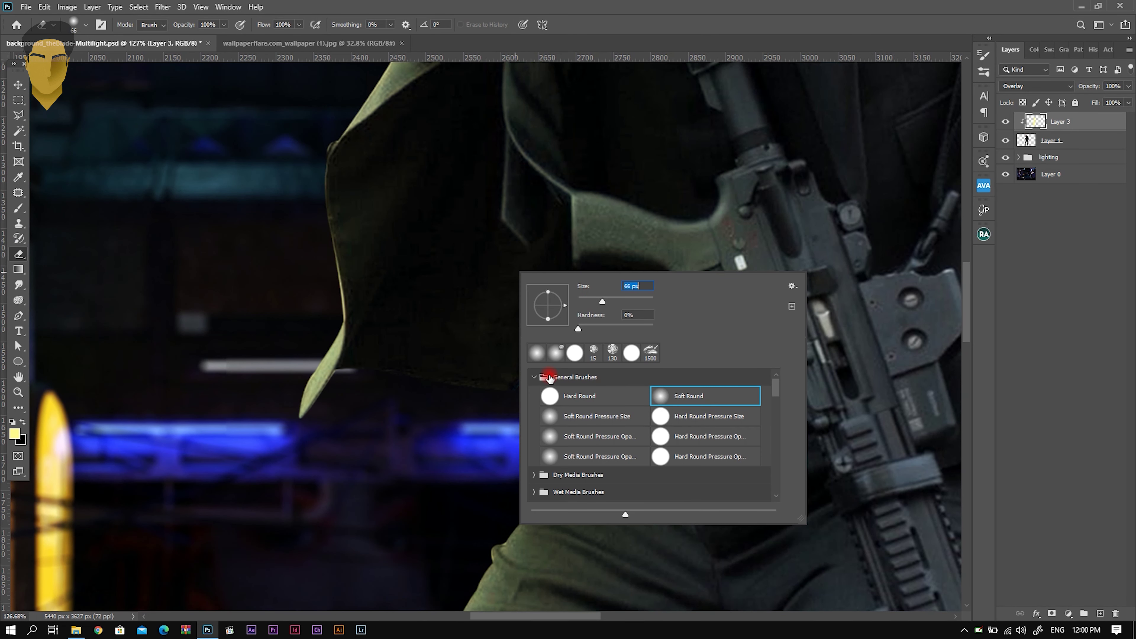
pyautogui.click(455, 271)
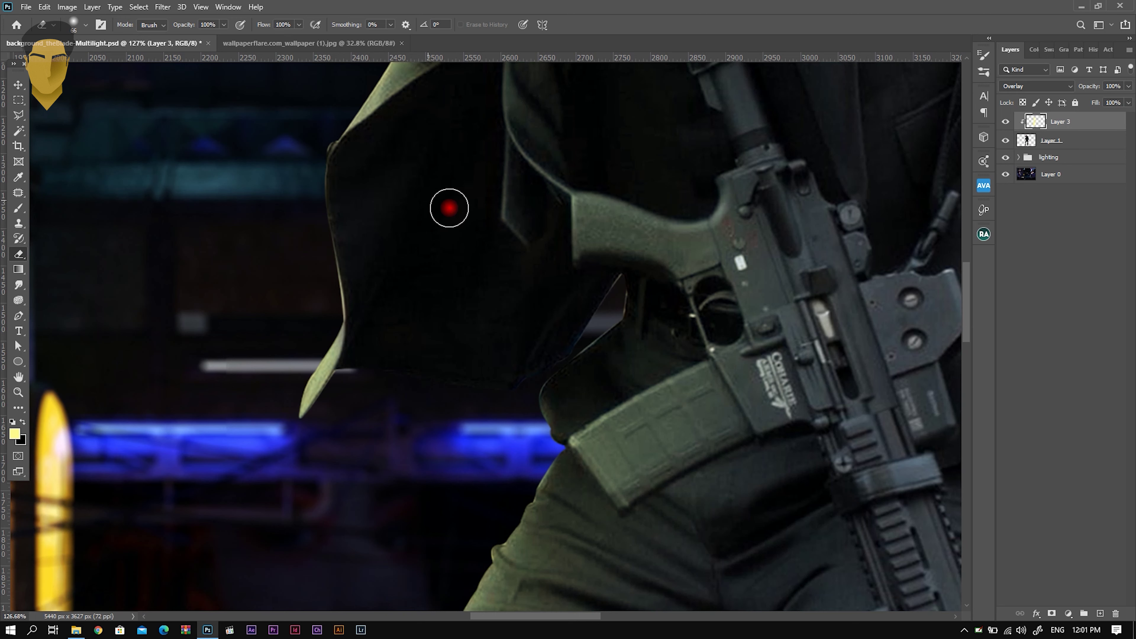
pyautogui.scroll(2, 464, 201)
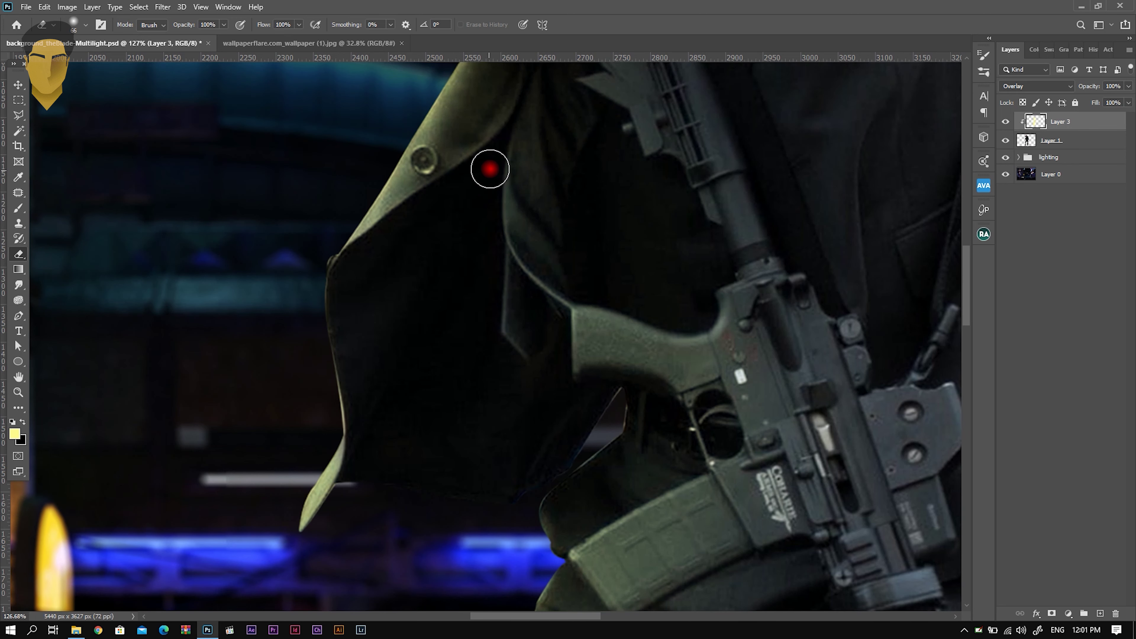
pyautogui.scroll(-5, 456, 235)
pyautogui.scroll(-2, 457, 237)
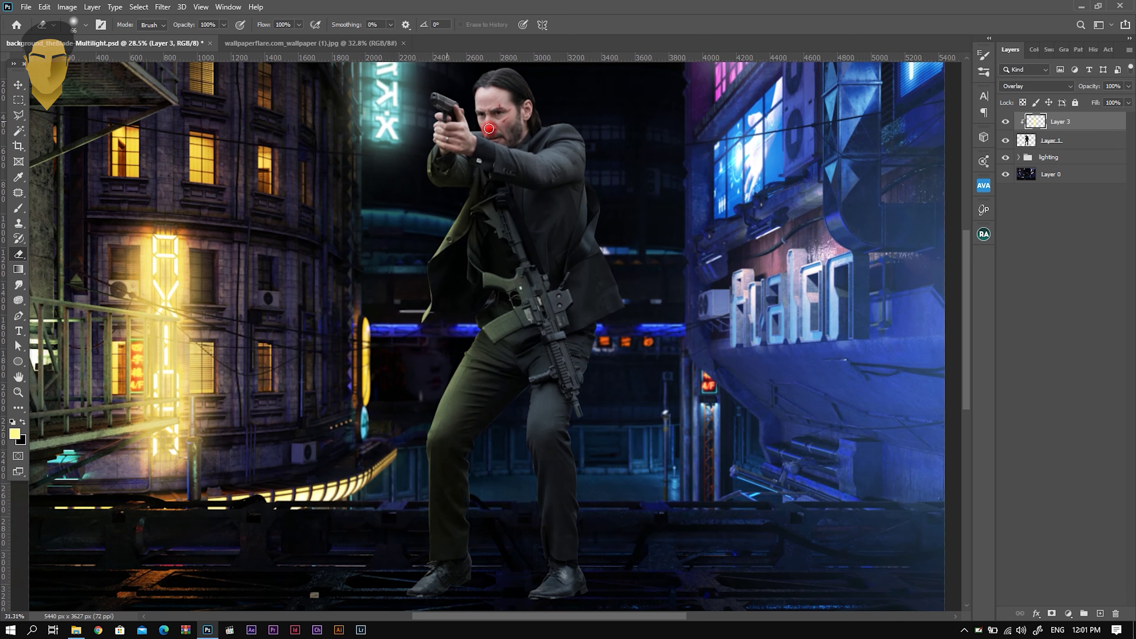
pyautogui.scroll(4, 469, 202)
pyautogui.rightClick(628, 262)
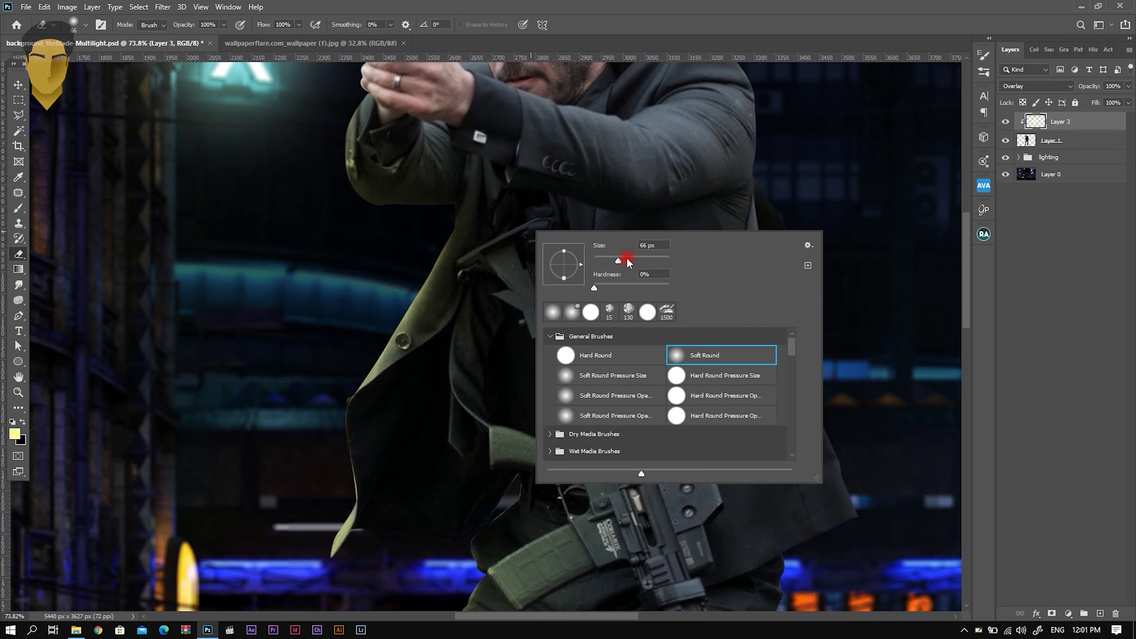
pyautogui.click(532, 227)
pyautogui.scroll(-3, 608, 368)
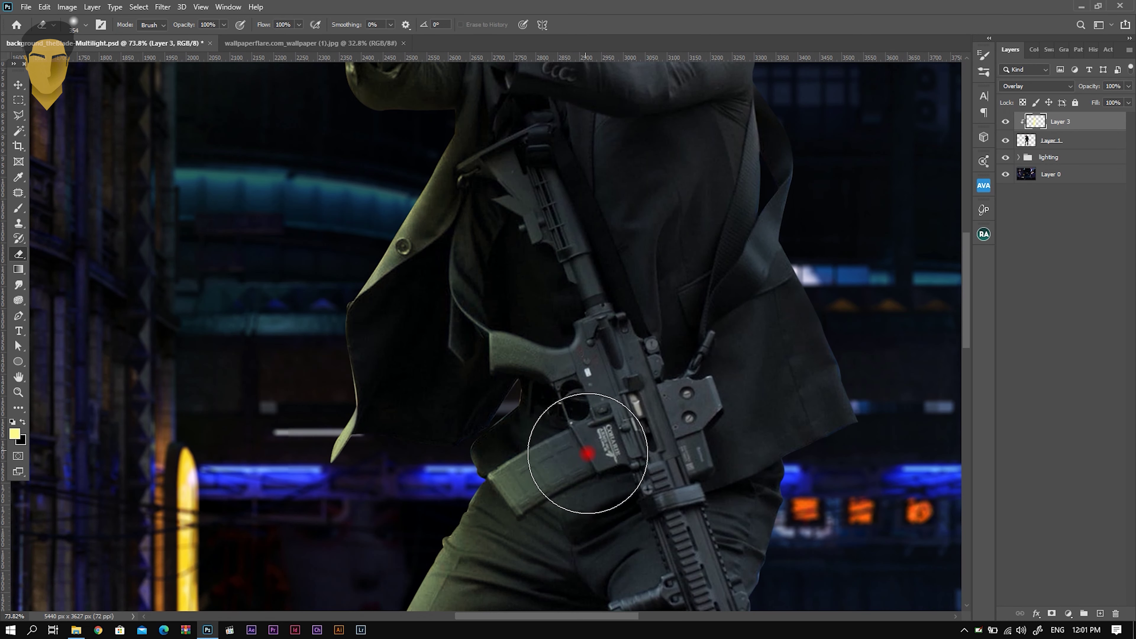
pyautogui.scroll(-2, 576, 429)
pyautogui.scroll(5, 563, 429)
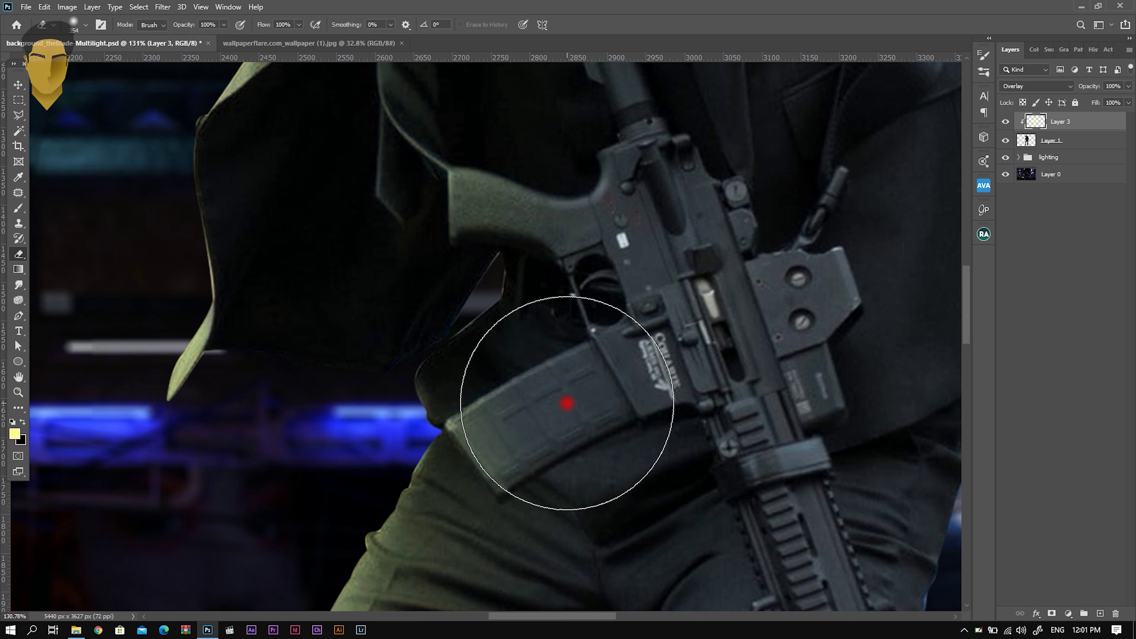
# Paint bright yellow rim-light strokes along the magazine's lower edge on Layer 3
pyautogui.click(18, 208)
pyautogui.rightClick(536, 472)
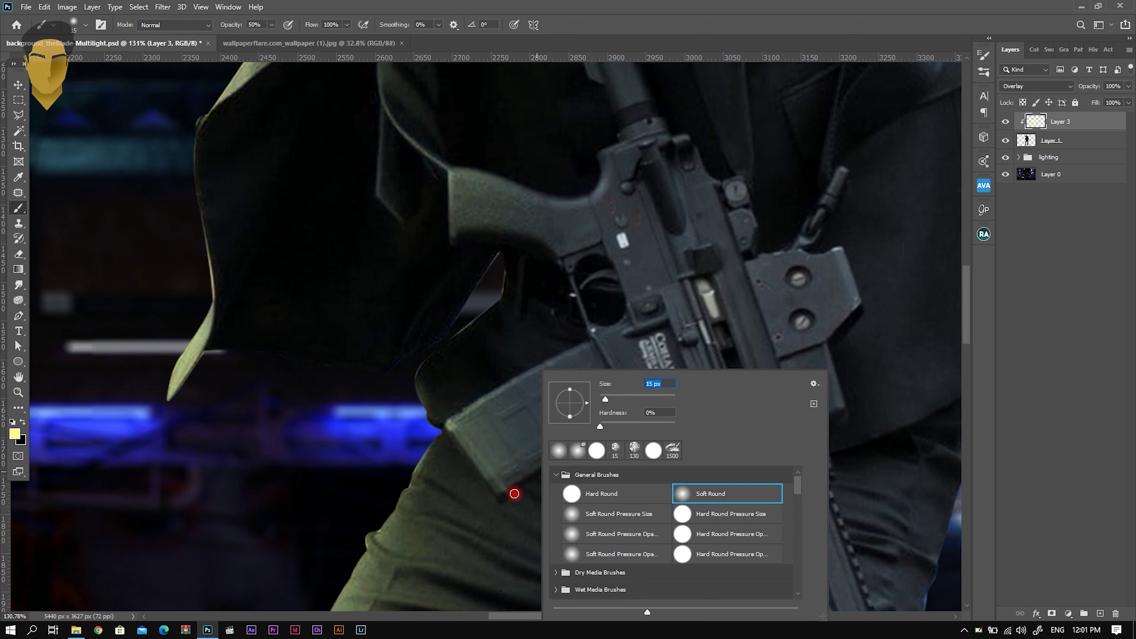
pyautogui.press('Return')
pyautogui.moveTo(500, 487); pyautogui.dragTo(487, 476)
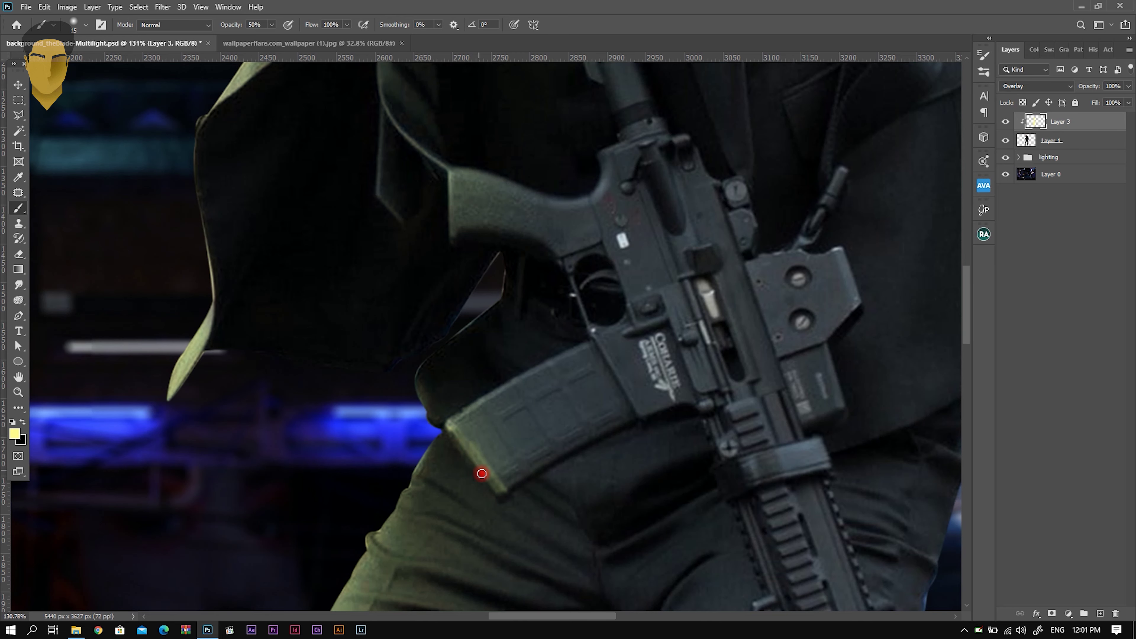
pyautogui.scroll(-5, 449, 423)
pyautogui.scroll(3, 505, 534)
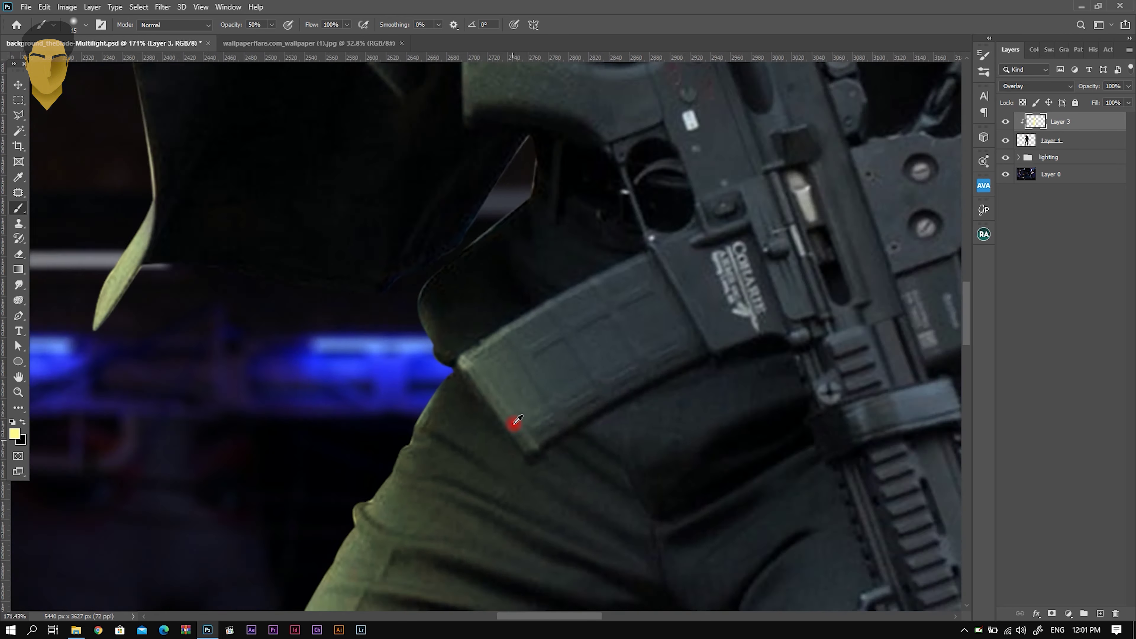
pyautogui.scroll(2, 515, 423)
pyautogui.rightClick(535, 436)
pyautogui.press('Return')
pyautogui.moveTo(475, 350); pyautogui.dragTo(543, 436)
# Partly fade the magazine highlight with a 72 px Eraser at 53% opacity
pyautogui.click(22, 256)
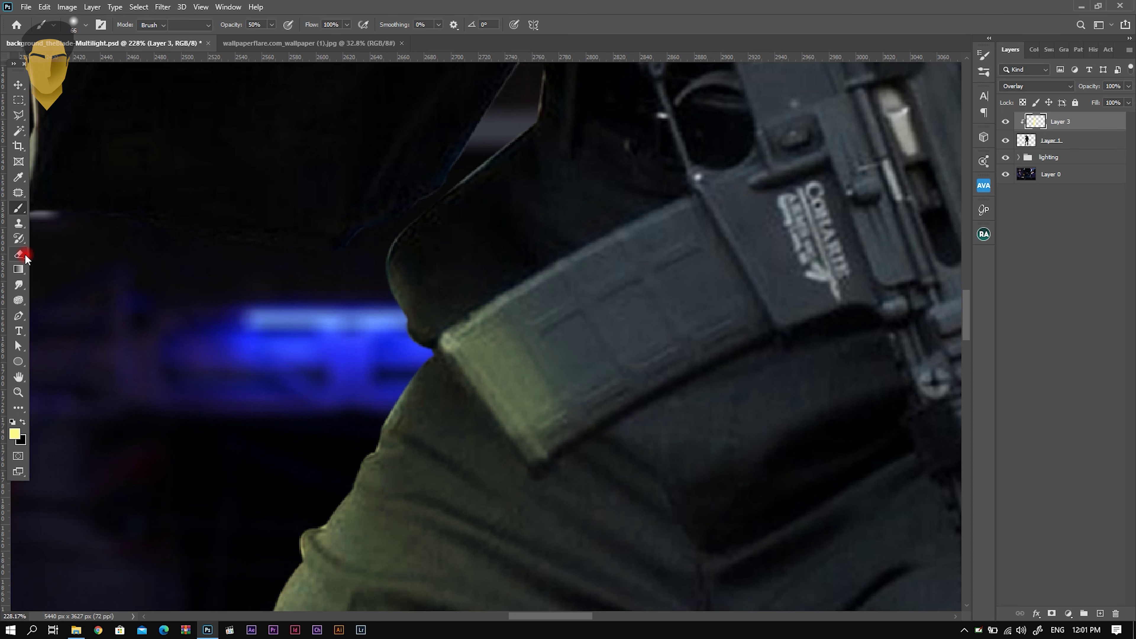
pyautogui.rightClick(646, 342)
pyautogui.moveTo(781, 368); pyautogui.dragTo(750, 368)
pyautogui.press('Return')
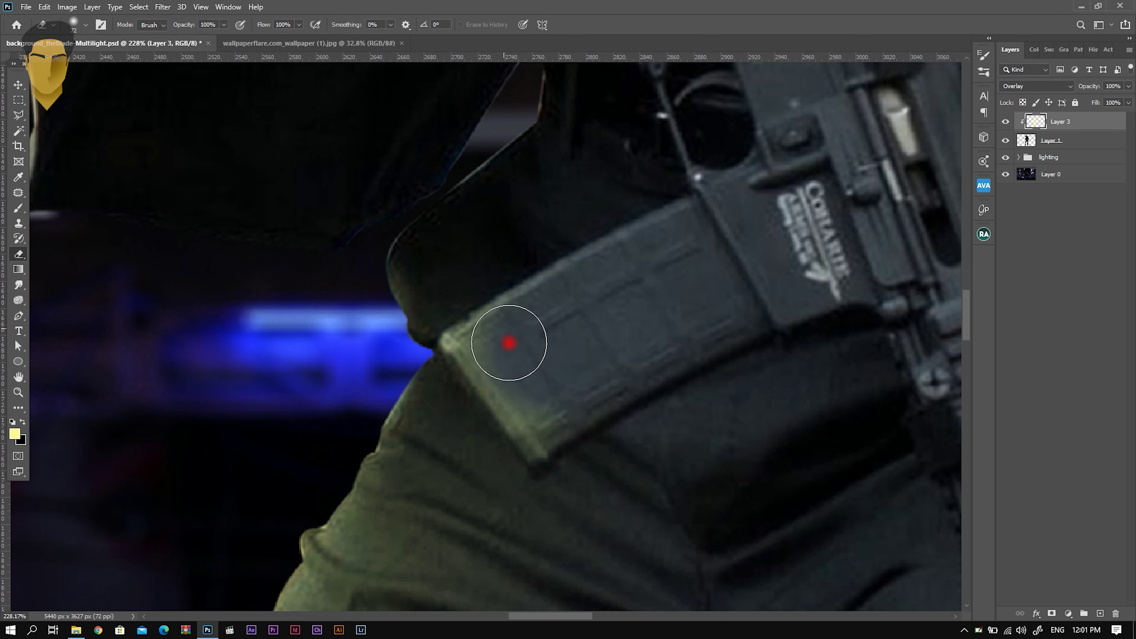
pyautogui.moveTo(509, 343); pyautogui.dragTo(573, 414)
pyautogui.hotkey('ctrl', 'z')
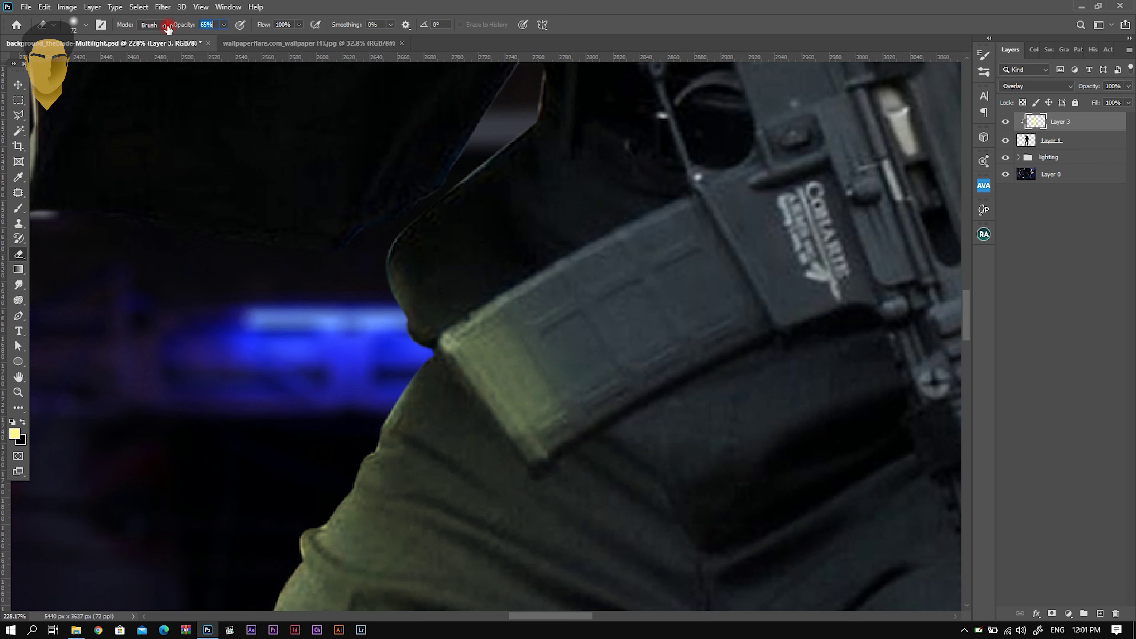
pyautogui.moveTo(525, 358); pyautogui.dragTo(524, 393)
pyautogui.scroll(-1, 576, 380)
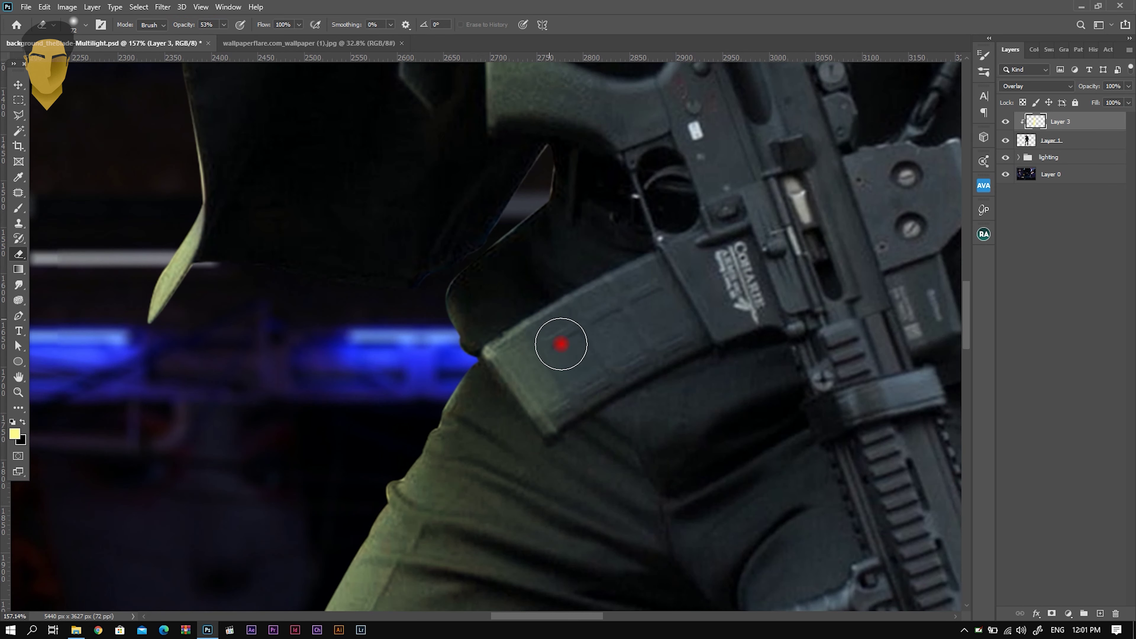
pyautogui.scroll(-2, 550, 317)
pyautogui.scroll(-1, 577, 362)
pyautogui.scroll(-1, 576, 400)
pyautogui.scroll(-2, 621, 368)
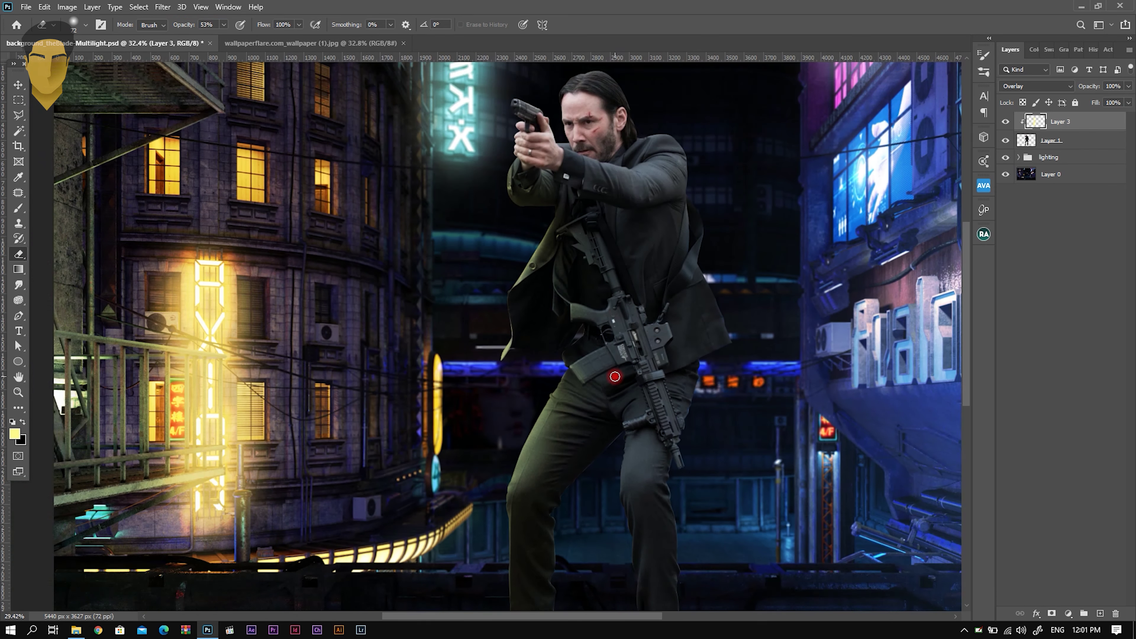
pyautogui.scroll(-1, 596, 380)
pyautogui.scroll(1, 601, 248)
pyautogui.scroll(1, 444, 246)
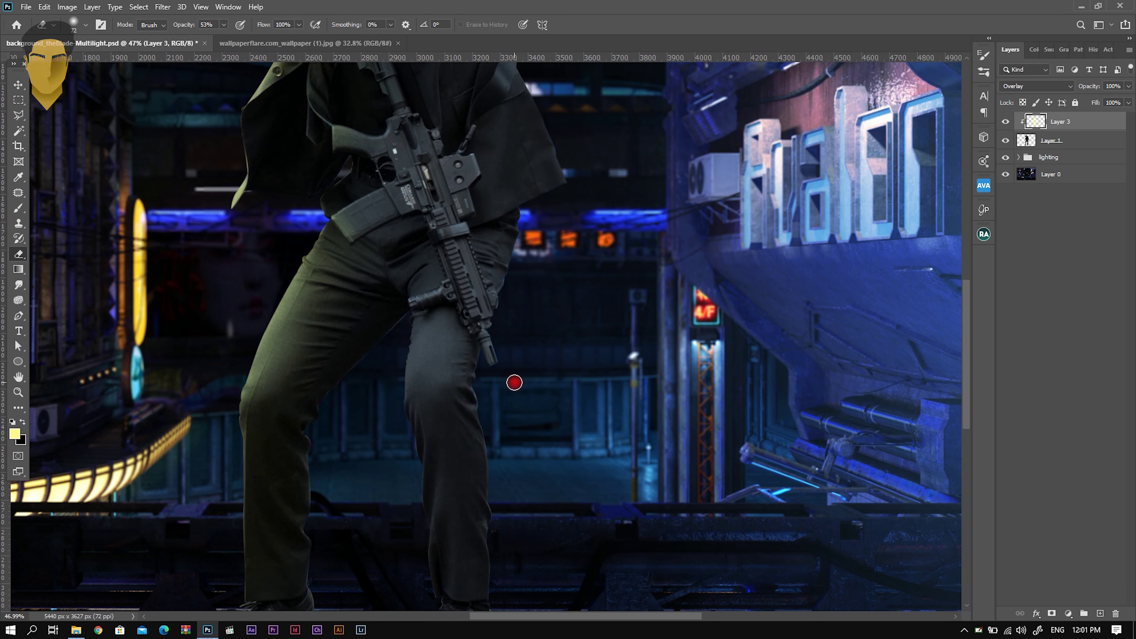
pyautogui.scroll(1, 514, 385)
pyautogui.scroll(-1, 513, 392)
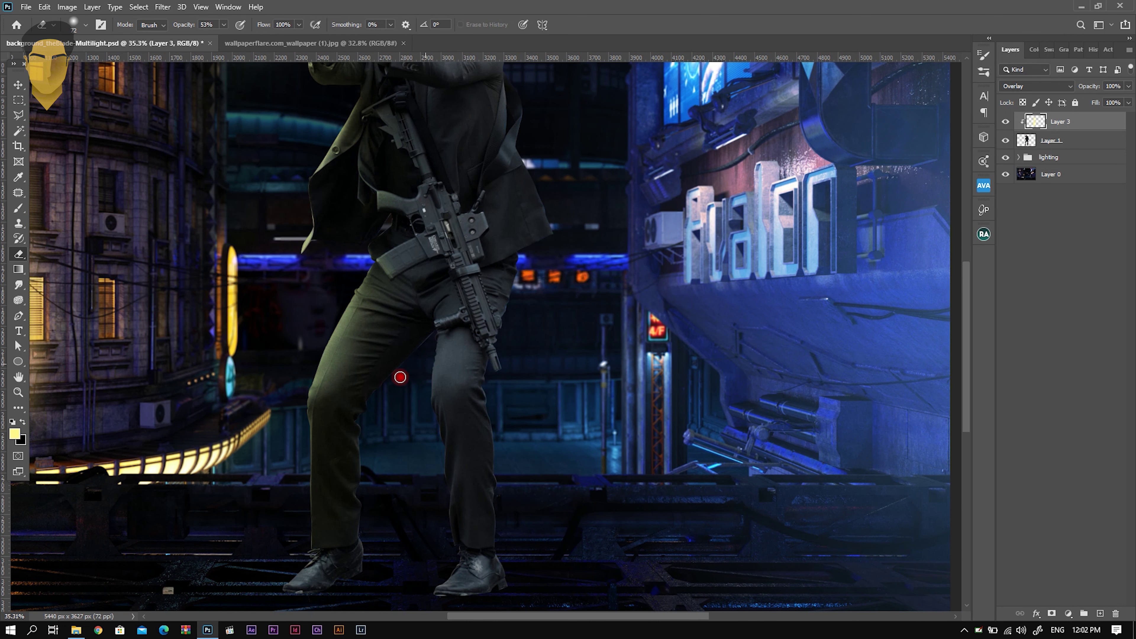
# Enlarge the soft Brush to 354 px and work over the lower trouser legs
pyautogui.click(19, 208)
pyautogui.scroll(3, 403, 524)
pyautogui.rightClick(525, 371)
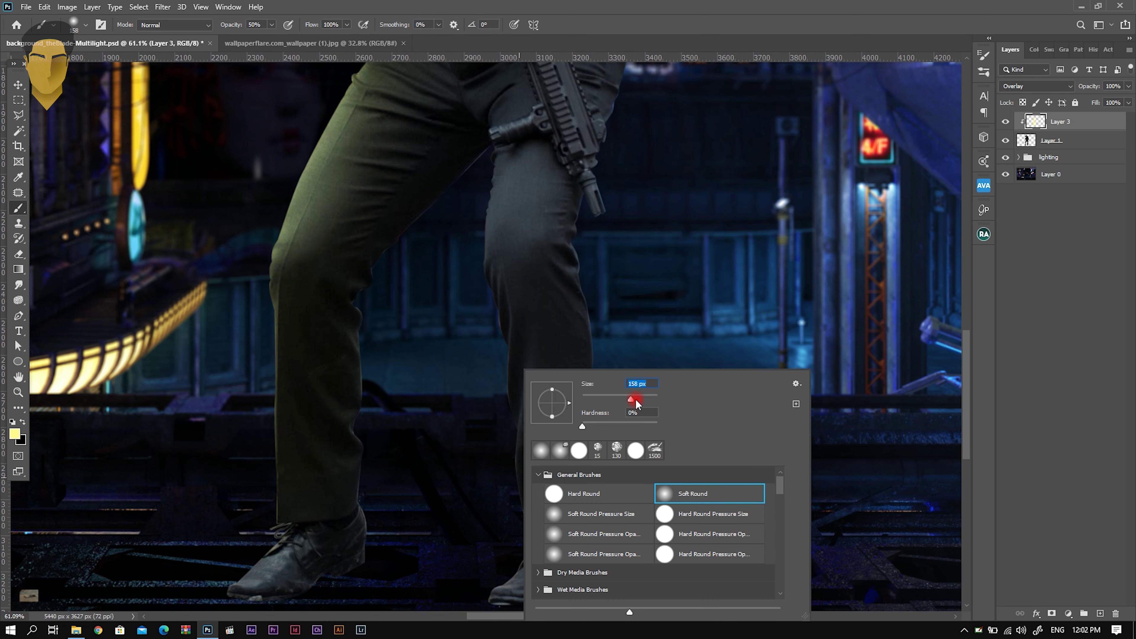
pyautogui.moveTo(635, 398); pyautogui.dragTo(650, 400)
pyautogui.click(509, 493)
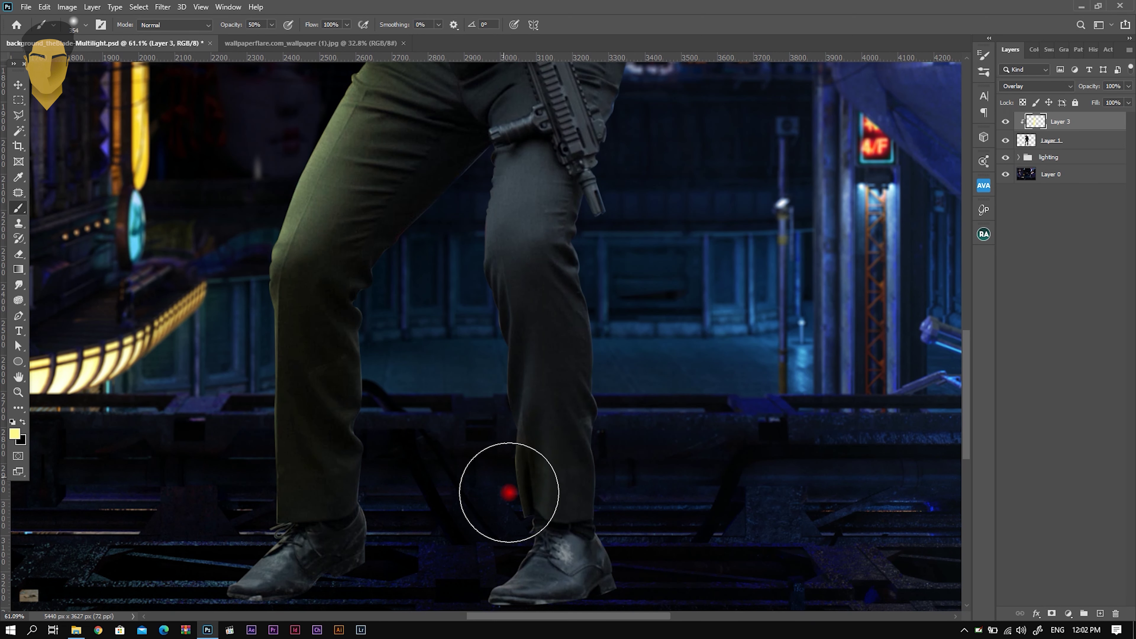
pyautogui.scroll(-5, 480, 398)
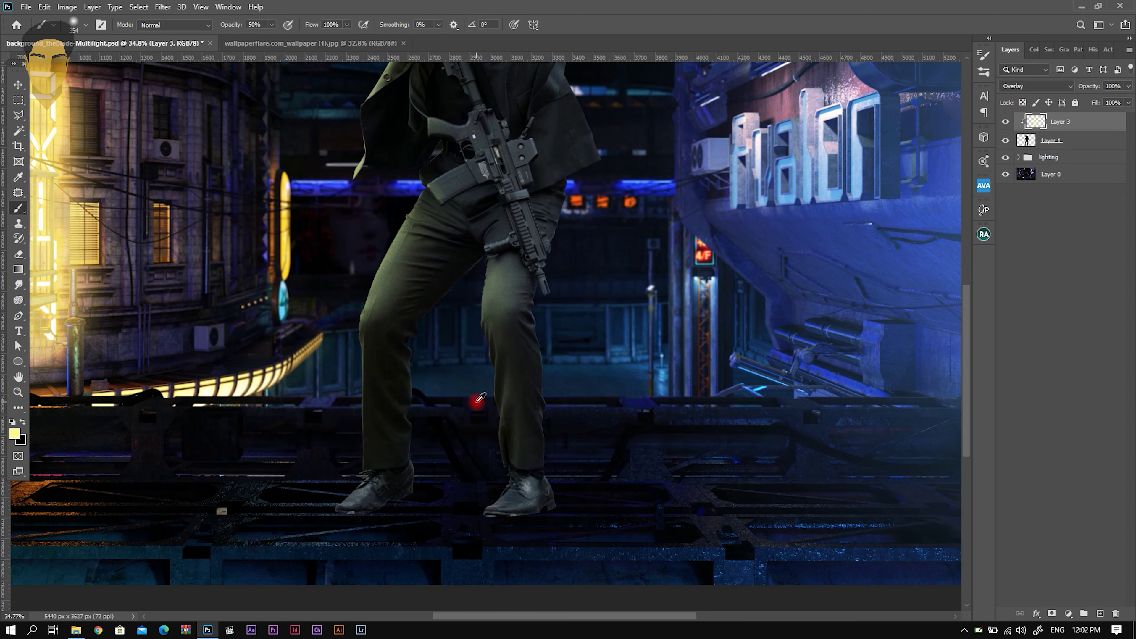
pyautogui.scroll(-3, 479, 398)
pyautogui.scroll(3, 509, 426)
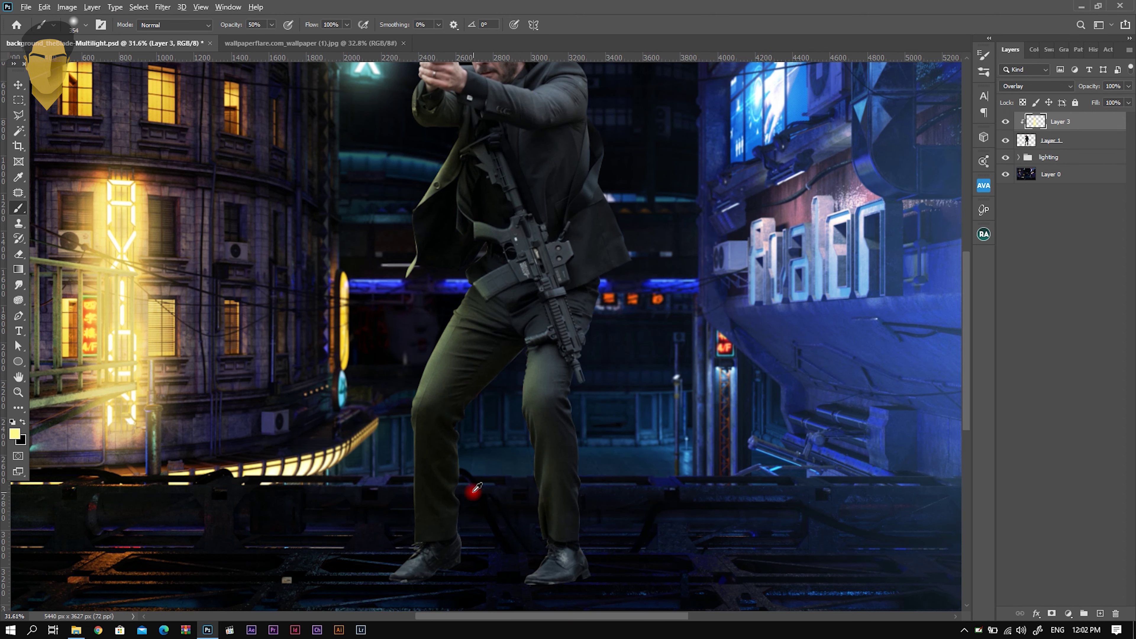
pyautogui.scroll(3, 481, 420)
pyautogui.scroll(-2, 616, 451)
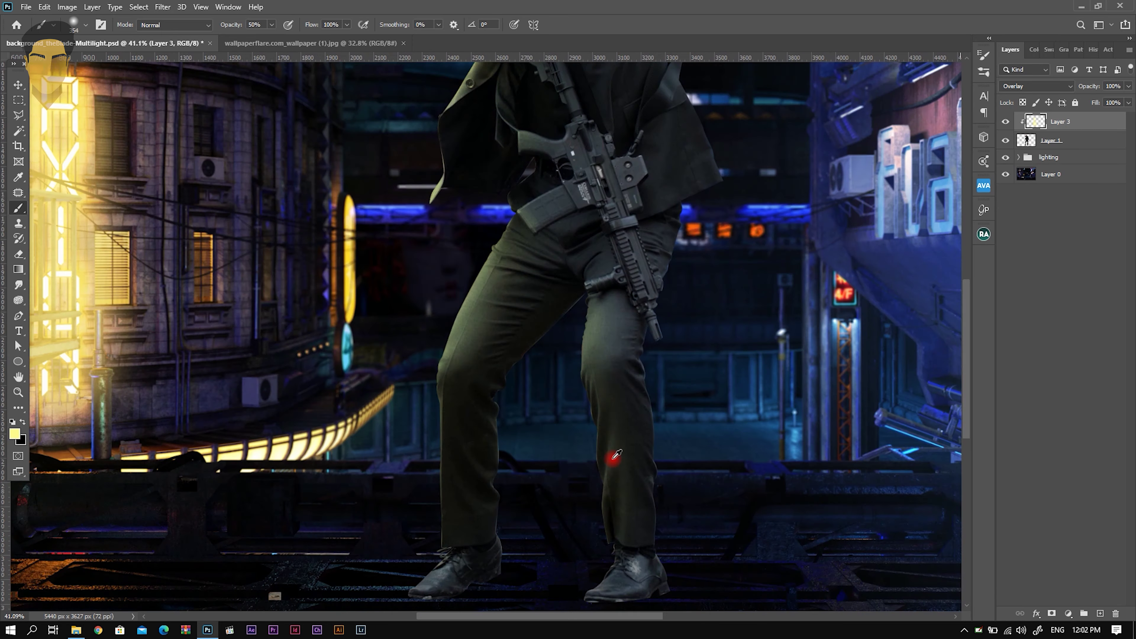
pyautogui.scroll(-2, 558, 424)
pyautogui.scroll(5, 554, 396)
# Clean up the leg lighting with the Eraser, then open the foreground colour picker
pyautogui.click(18, 254)
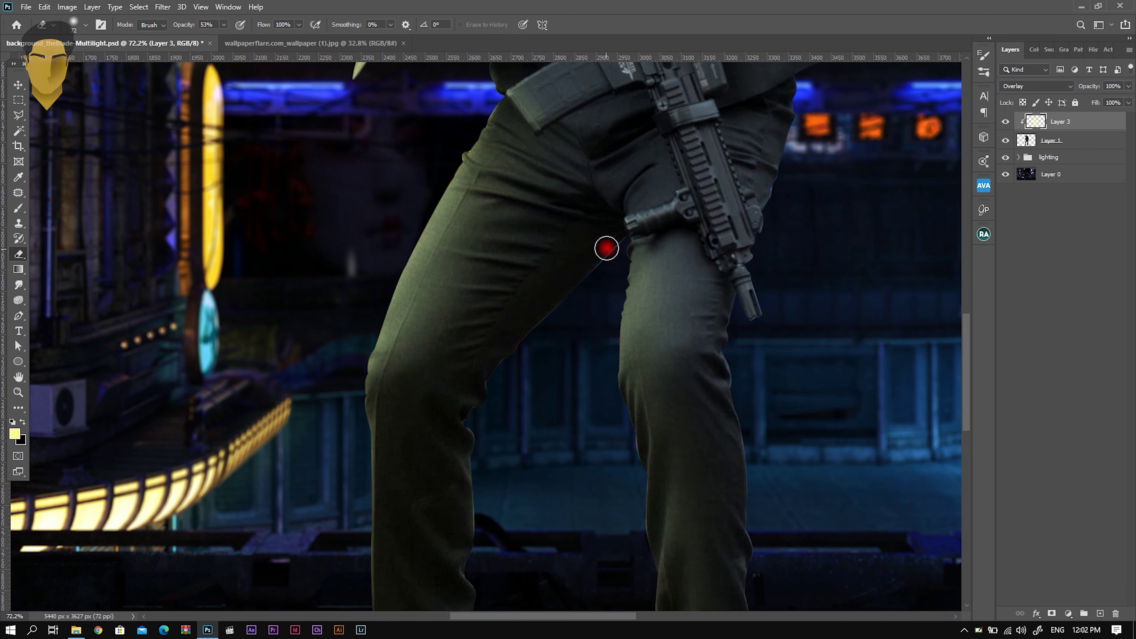
pyautogui.scroll(-2, 470, 539)
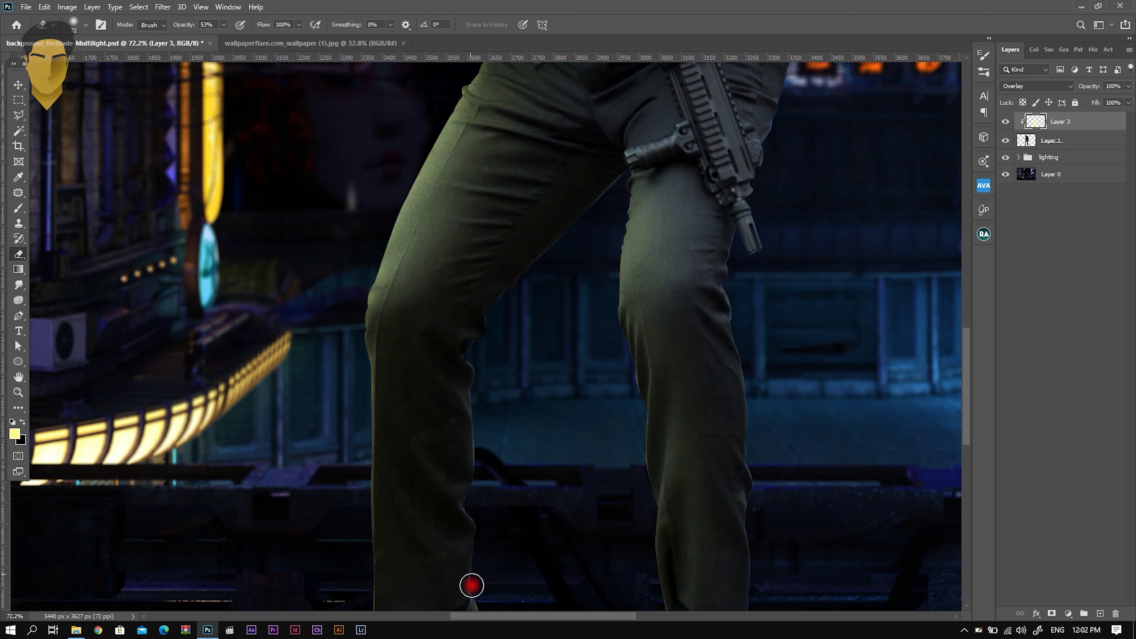
pyautogui.scroll(-5, 507, 534)
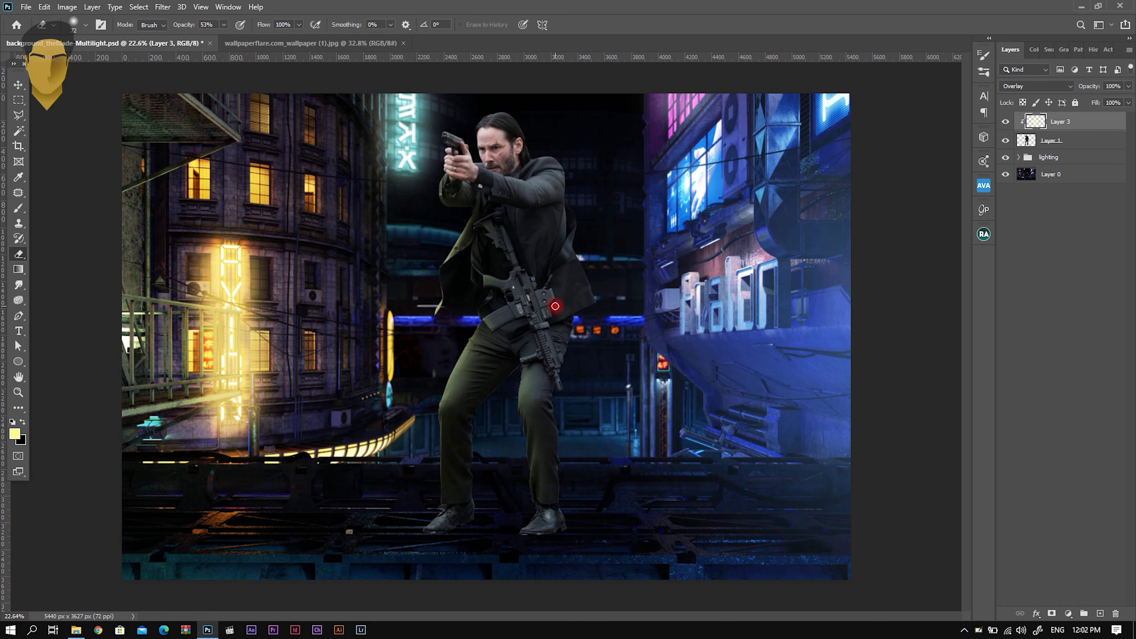
pyautogui.click(12, 433)
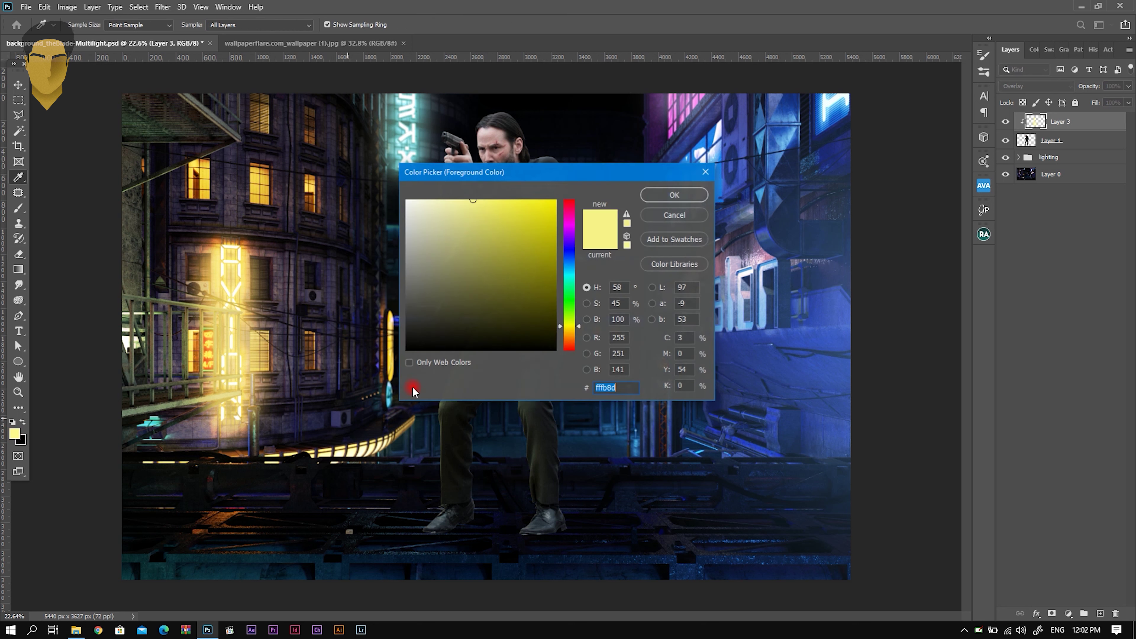
# Set the foreground colour to bright blue 2361ff and check the tool size
pyautogui.click(822, 113)
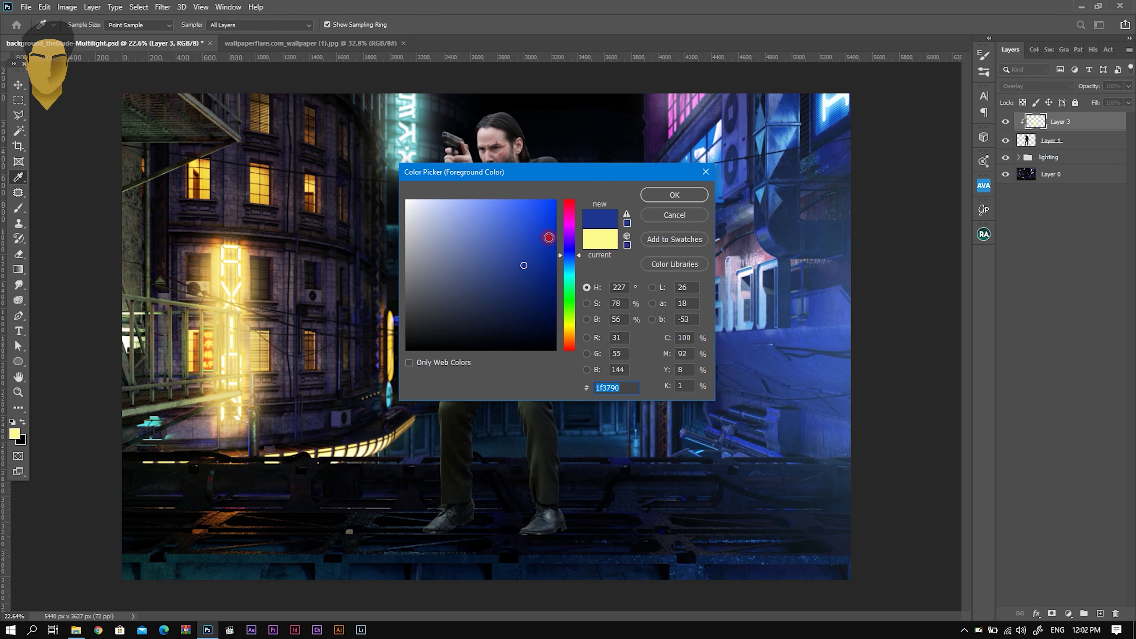
pyautogui.moveTo(529, 216); pyautogui.dragTo(536, 194)
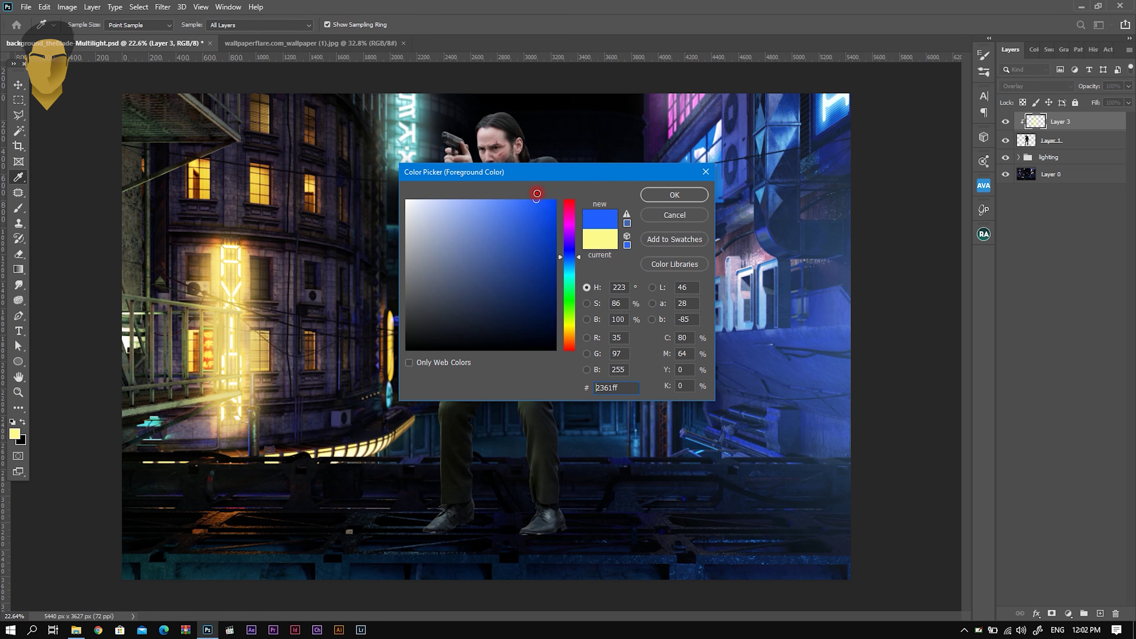
pyautogui.click(670, 190)
pyautogui.press('e')
pyautogui.rightClick(598, 395)
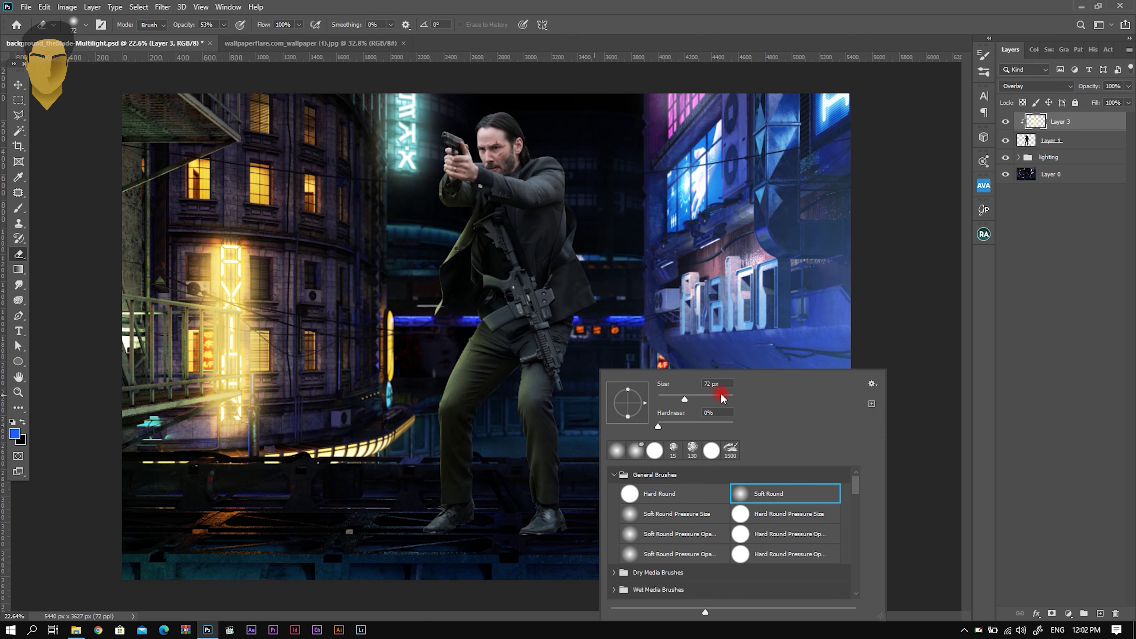
pyautogui.press('Return')
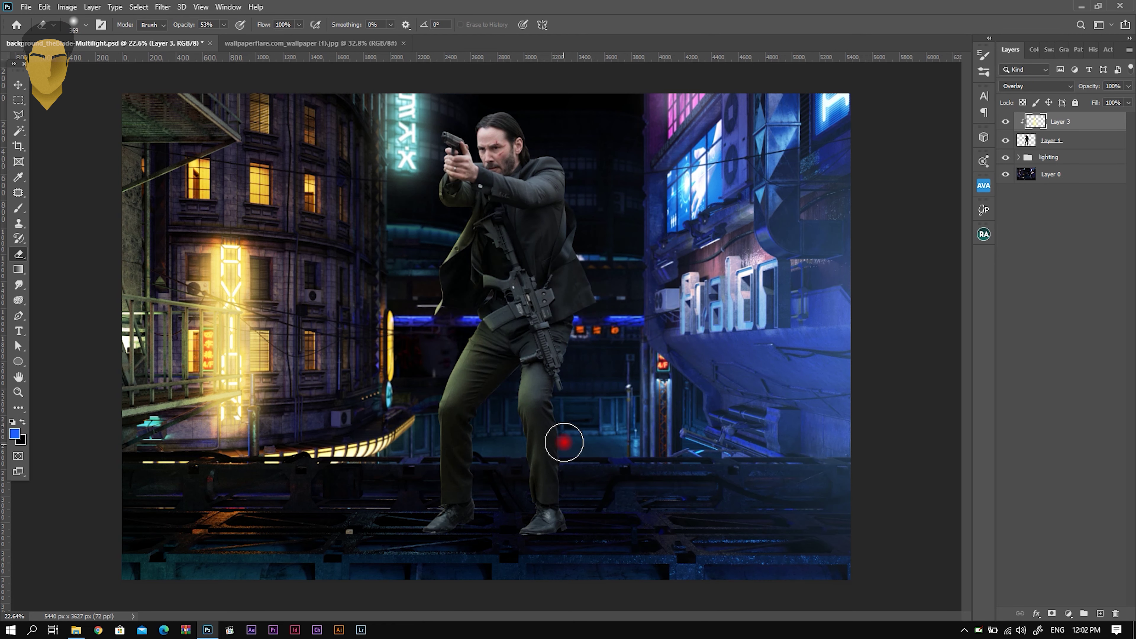
pyautogui.scroll(4, 563, 442)
pyautogui.scroll(1, 557, 451)
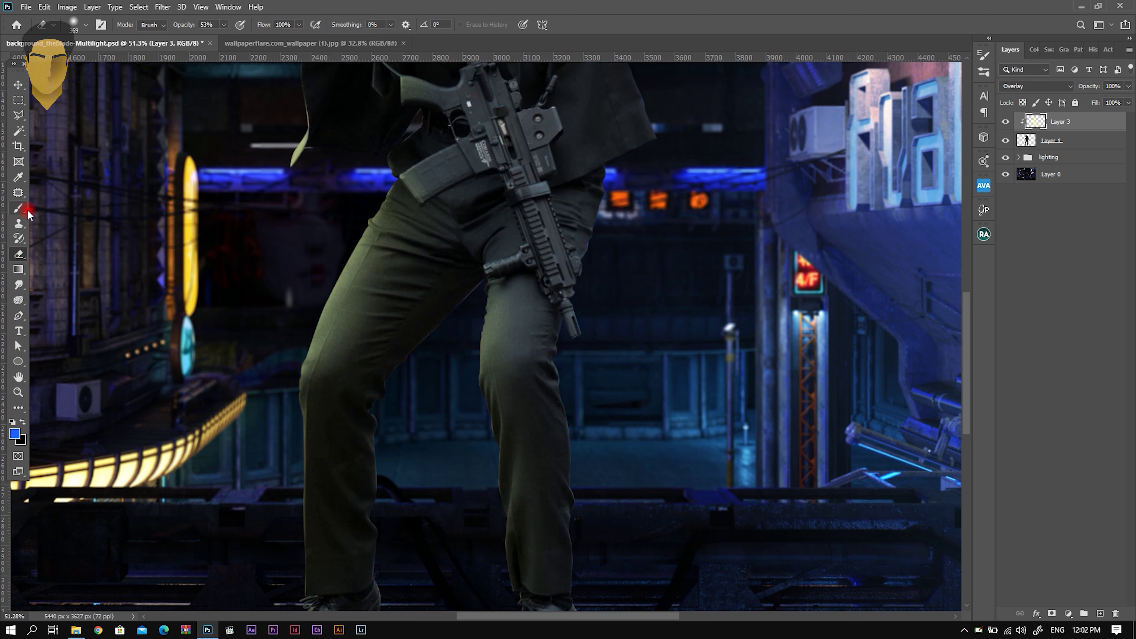
# Paint blue light down the right-hand trouser leg on Layer 3 at 40% opacity
pyautogui.click(19, 208)
pyautogui.moveTo(576, 348); pyautogui.dragTo(596, 388)
pyautogui.click(254, 25)
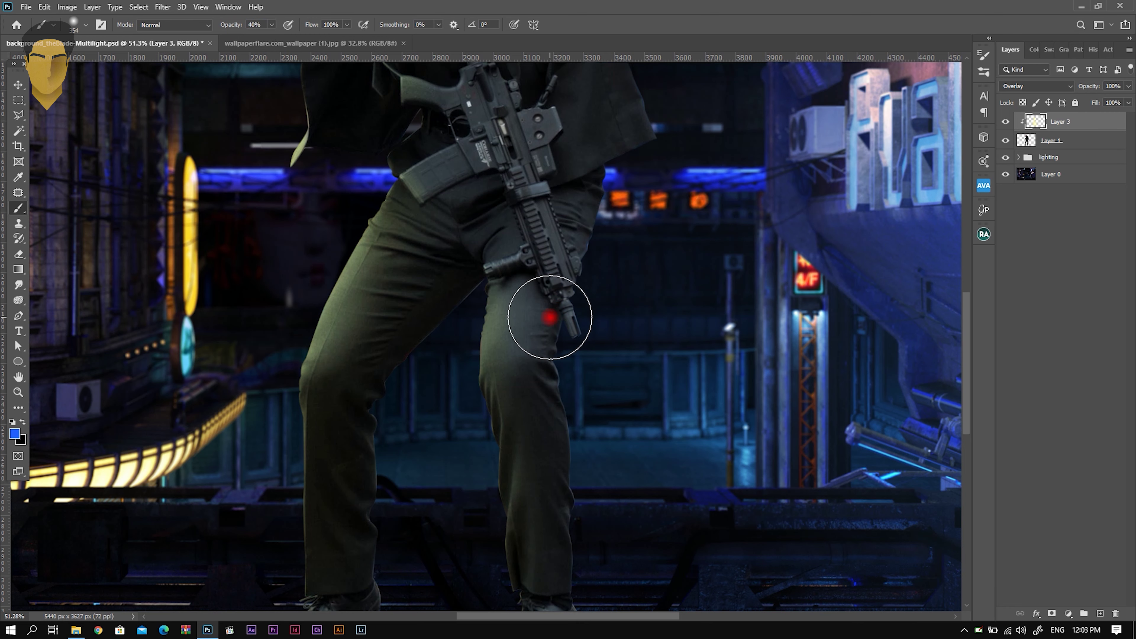
pyautogui.scroll(-3, 584, 404)
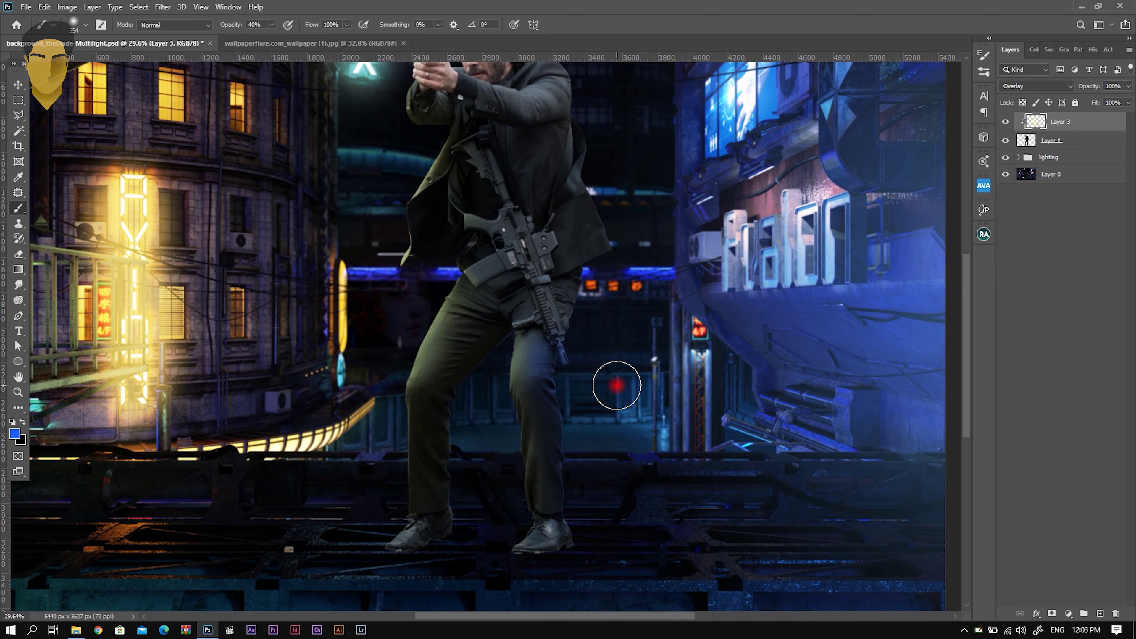
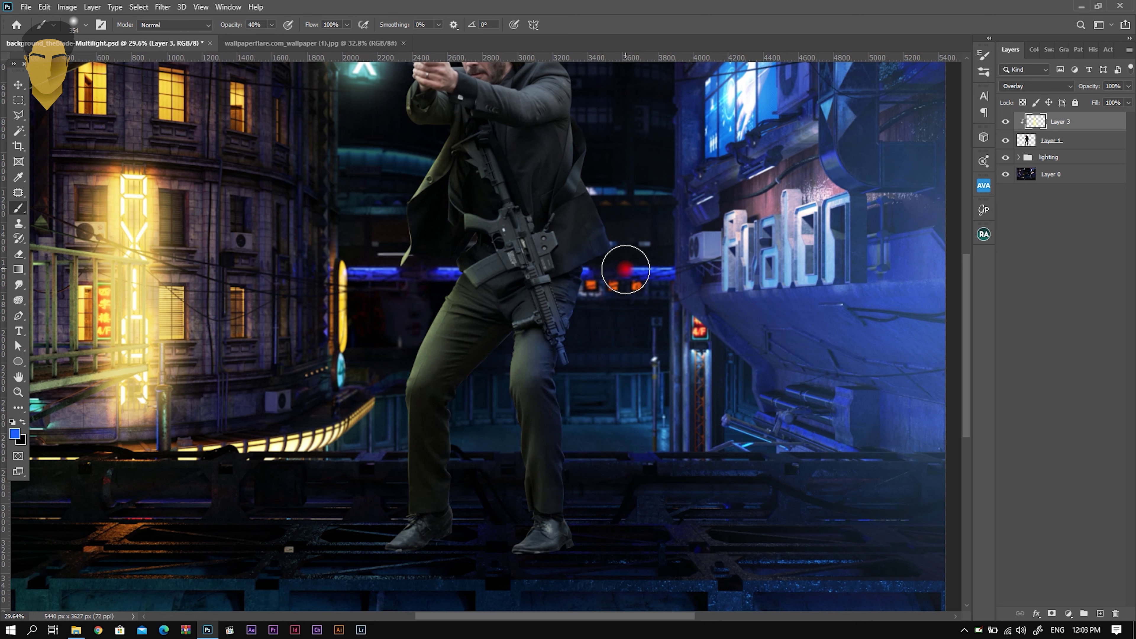
# Enlarge the soft round brush on Layer 3 and zoom around the gunman's shoulder
pyautogui.rightClick(665, 270)
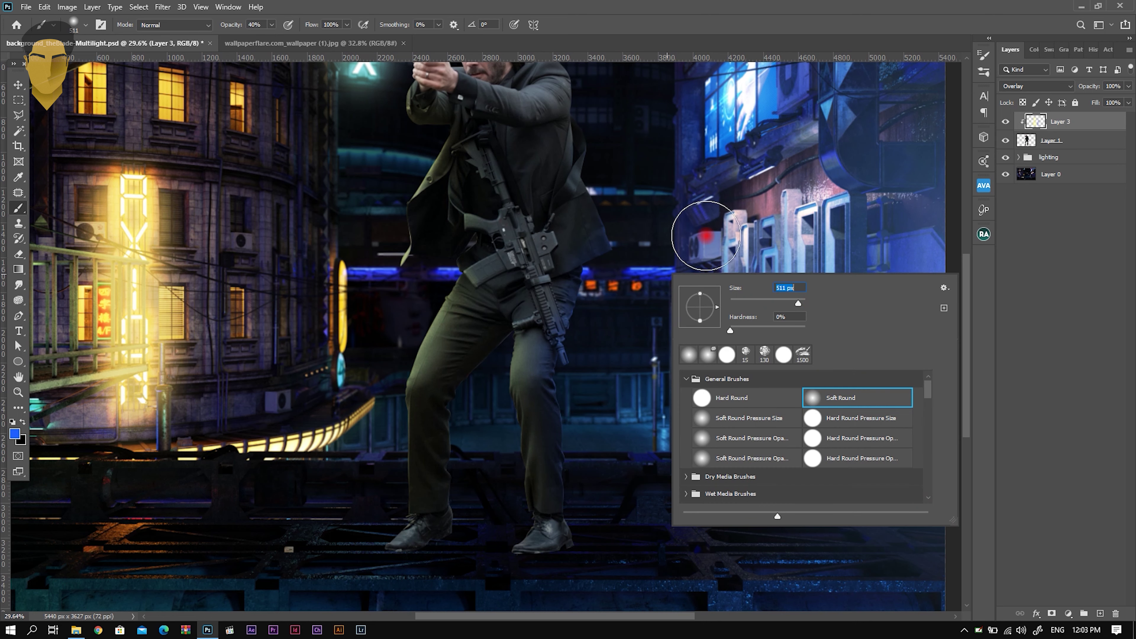
pyautogui.moveTo(805, 304); pyautogui.dragTo(806, 281)
pyautogui.press('Return')
pyautogui.scroll(3, 613, 279)
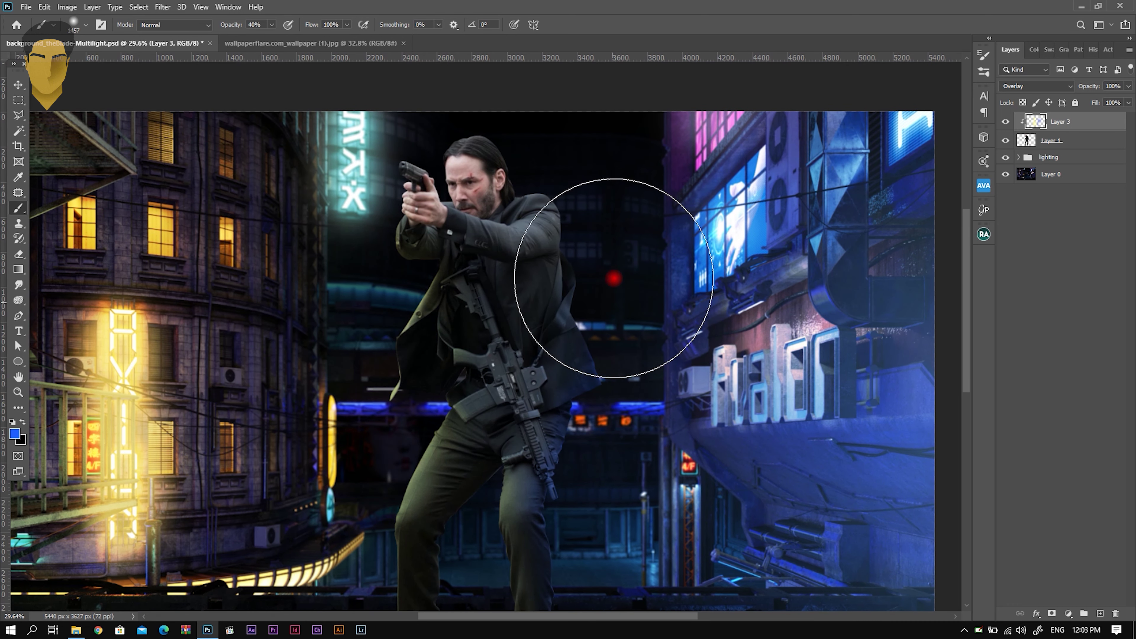
pyautogui.scroll(-3, 608, 192)
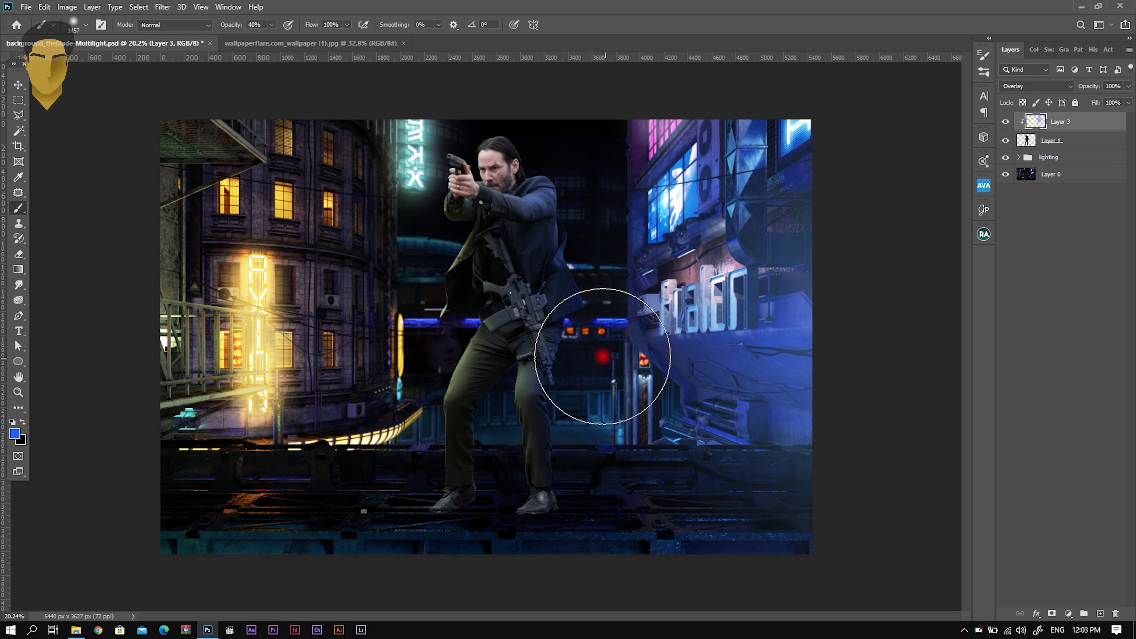
pyautogui.scroll(-1, 601, 383)
pyautogui.scroll(3, 602, 383)
pyautogui.scroll(3, 601, 383)
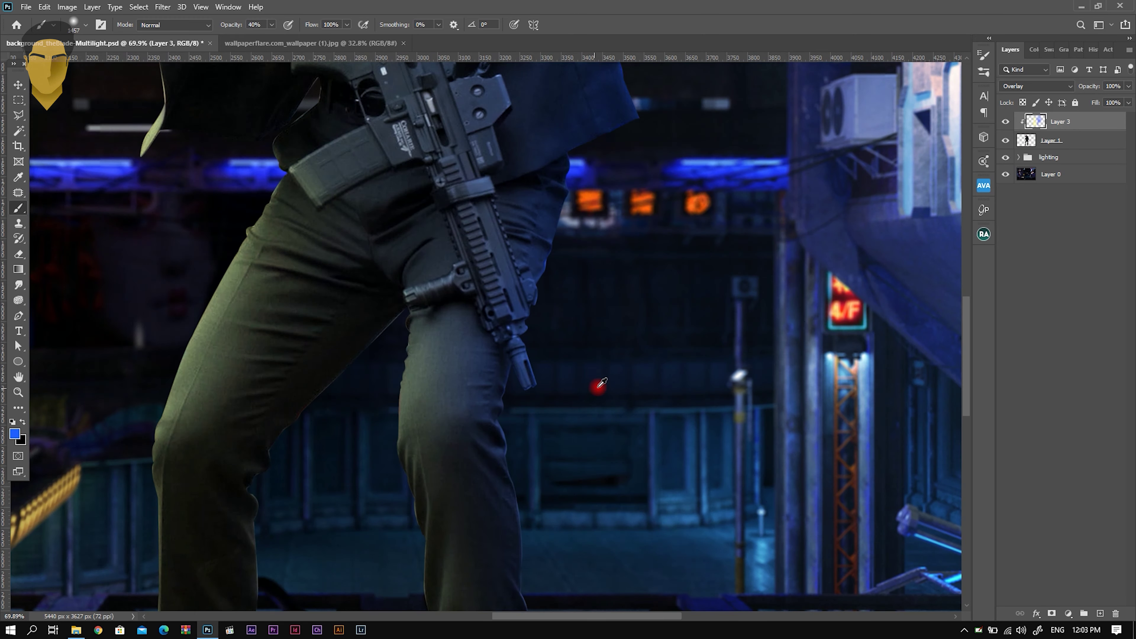
pyautogui.scroll(-2, 601, 383)
pyautogui.scroll(-2, 591, 372)
pyautogui.scroll(1, 525, 380)
# Recheck the brush size settings and fit the whole image in the window
pyautogui.rightClick(479, 449)
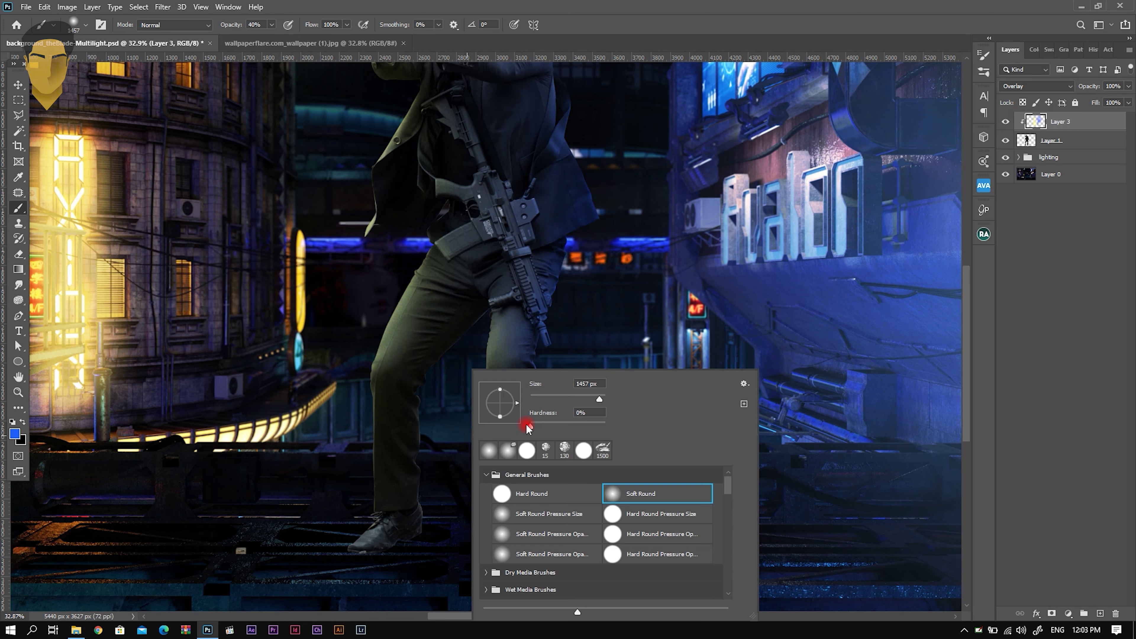
pyautogui.click(422, 439)
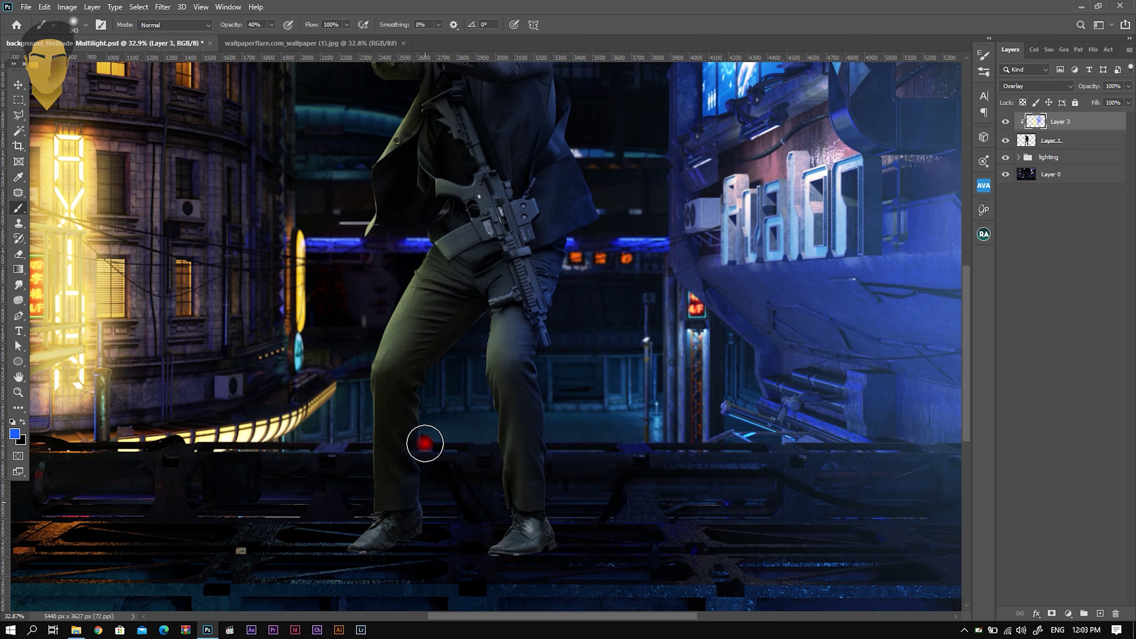
pyautogui.scroll(3, 436, 400)
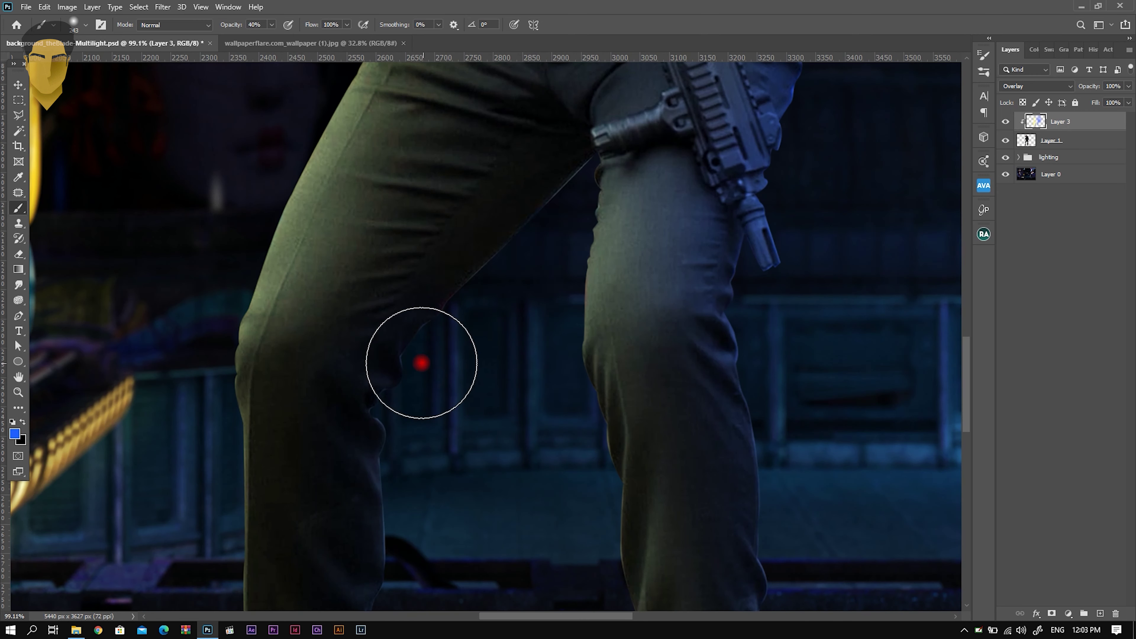
pyautogui.rightClick(503, 275)
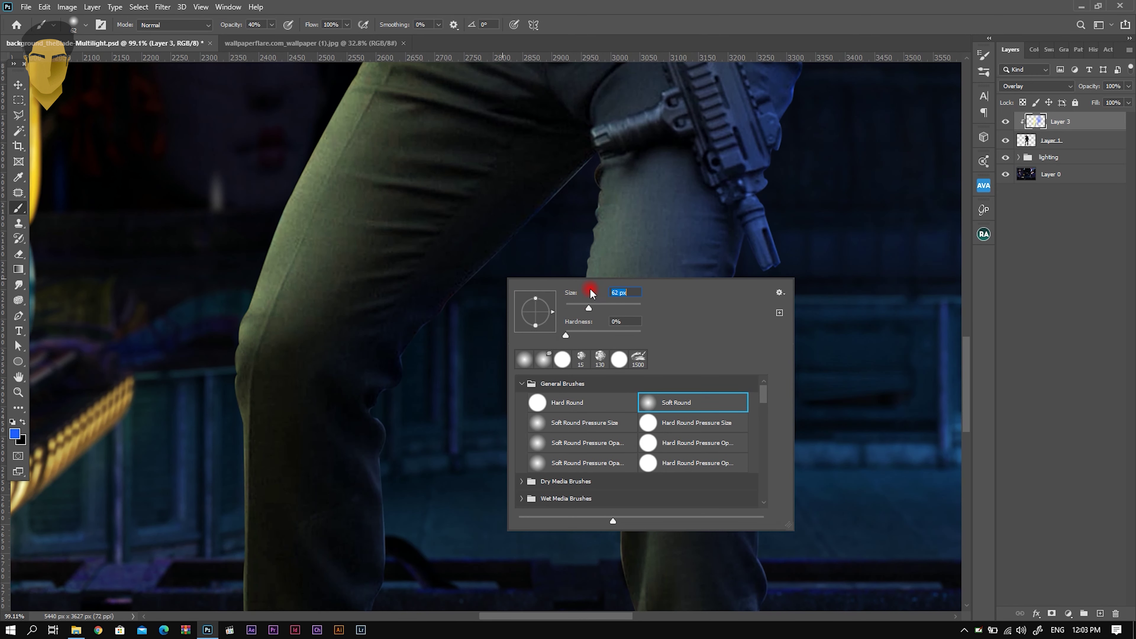
pyautogui.click(568, 178)
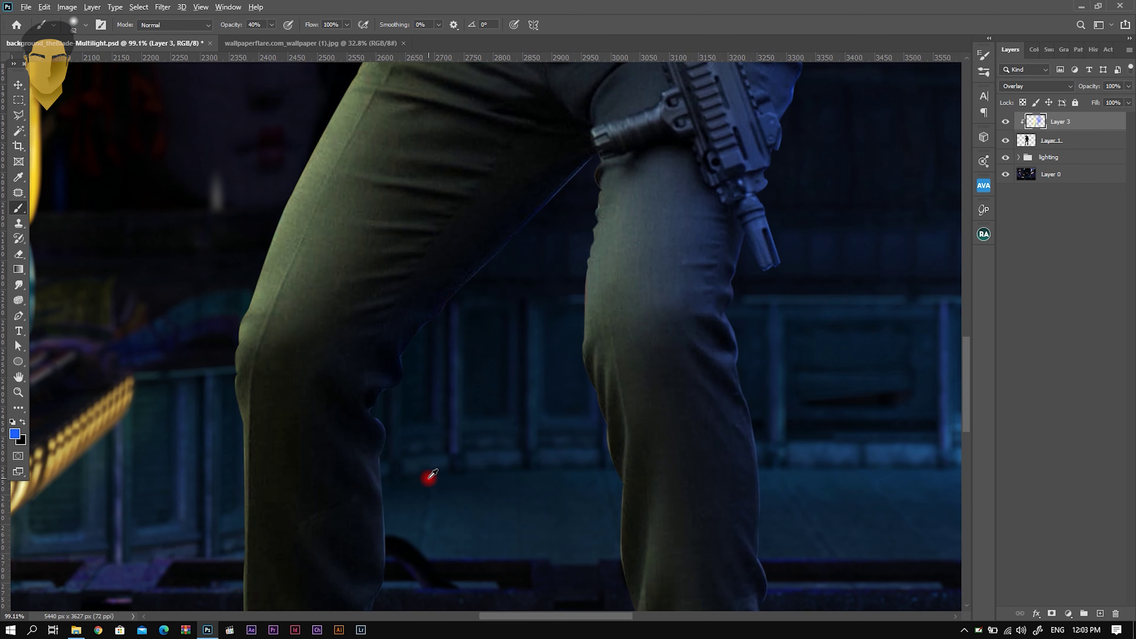
pyautogui.hotkey('ctrl', '0')
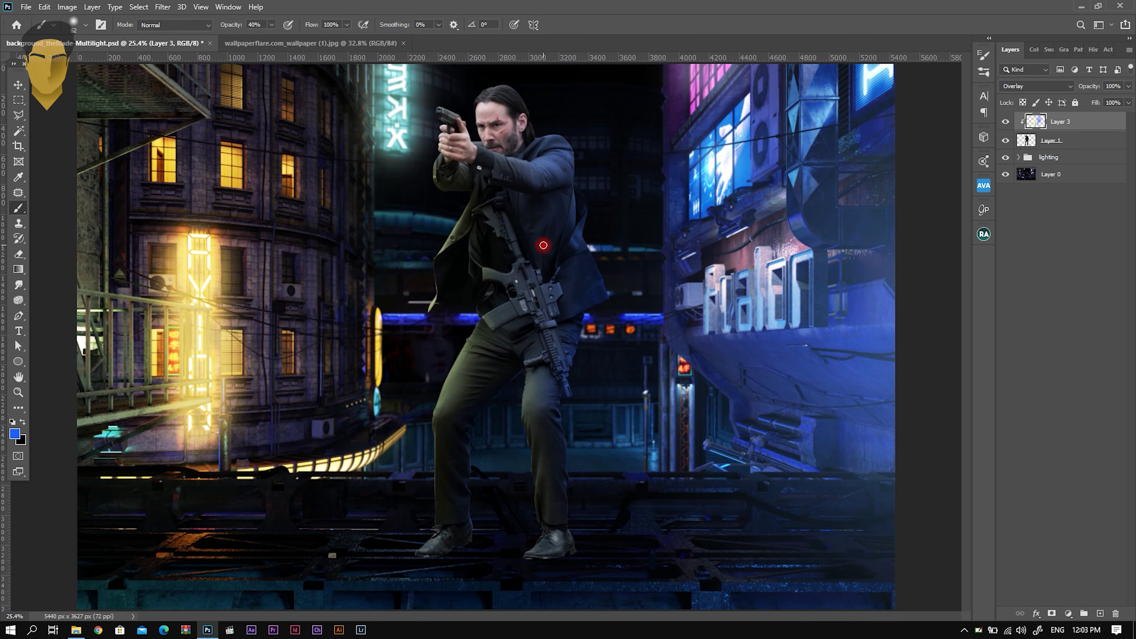
pyautogui.scroll(3, 544, 245)
pyautogui.scroll(2, 444, 262)
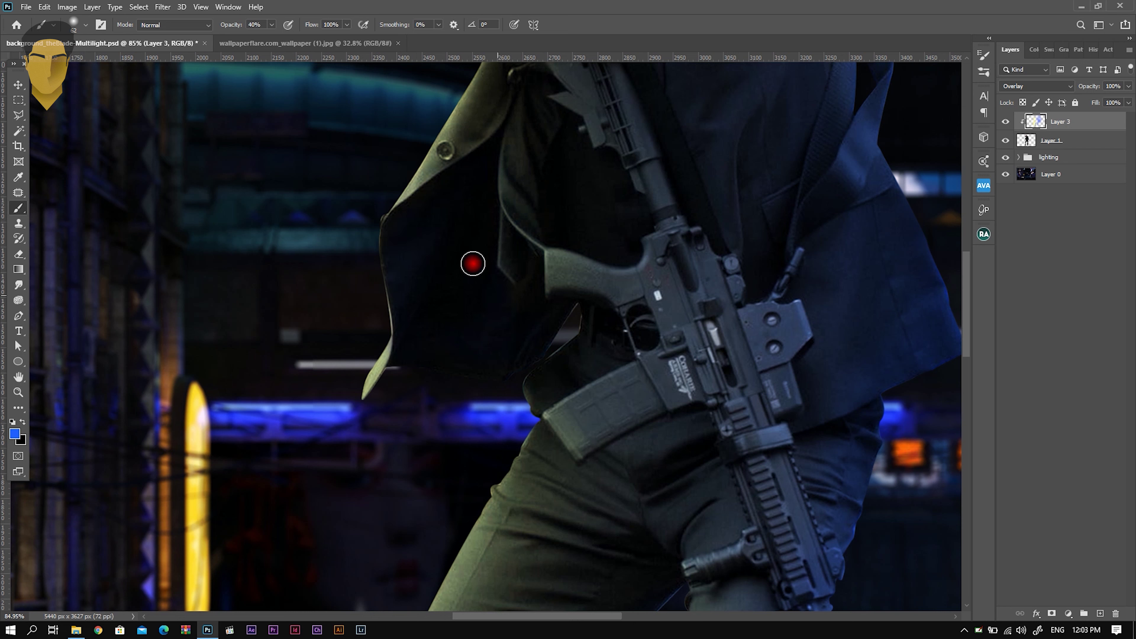
pyautogui.scroll(-2, 836, 394)
pyautogui.scroll(3, 816, 482)
pyautogui.scroll(1, 822, 414)
pyautogui.scroll(-1, 779, 357)
pyautogui.scroll(-2, 760, 375)
pyautogui.scroll(1, 761, 363)
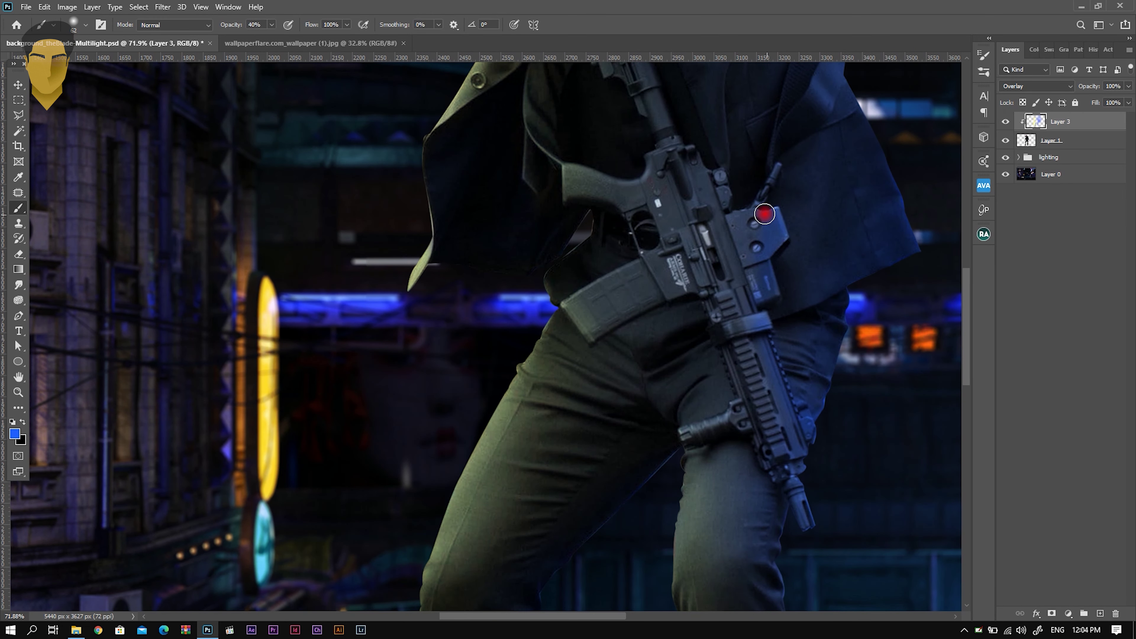
# Set the brush to about 275 px and paint purple light over the shoulder and hair edge
pyautogui.hotkey('ctrl', '0')
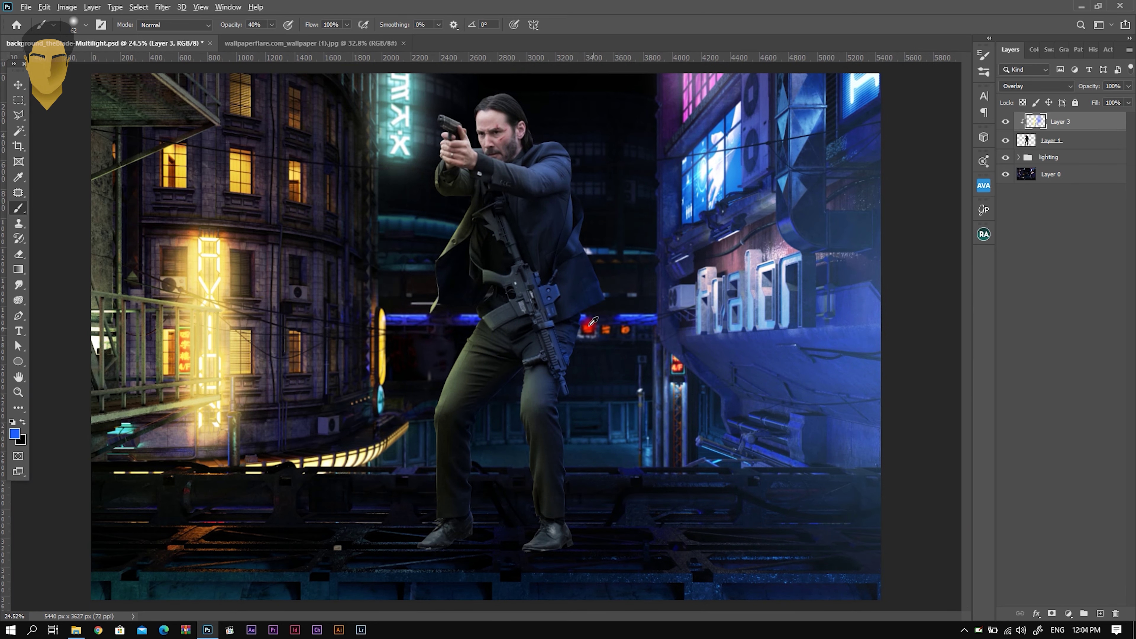
pyautogui.scroll(5, 601, 340)
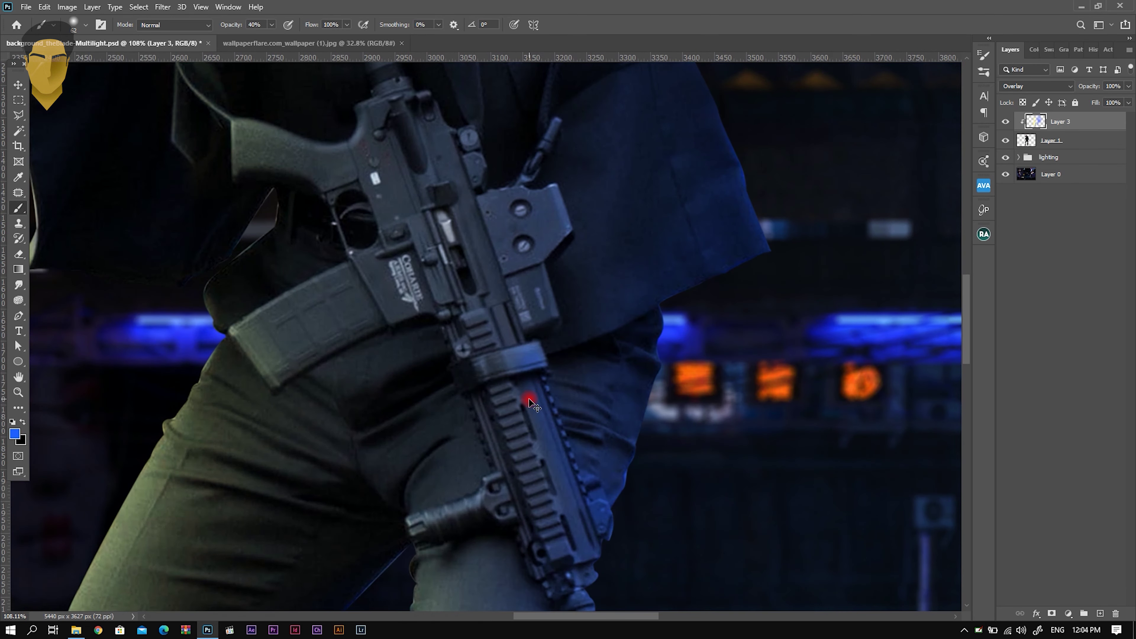
pyautogui.scroll(-5, 540, 398)
pyautogui.scroll(2, 515, 241)
pyautogui.scroll(2, 510, 246)
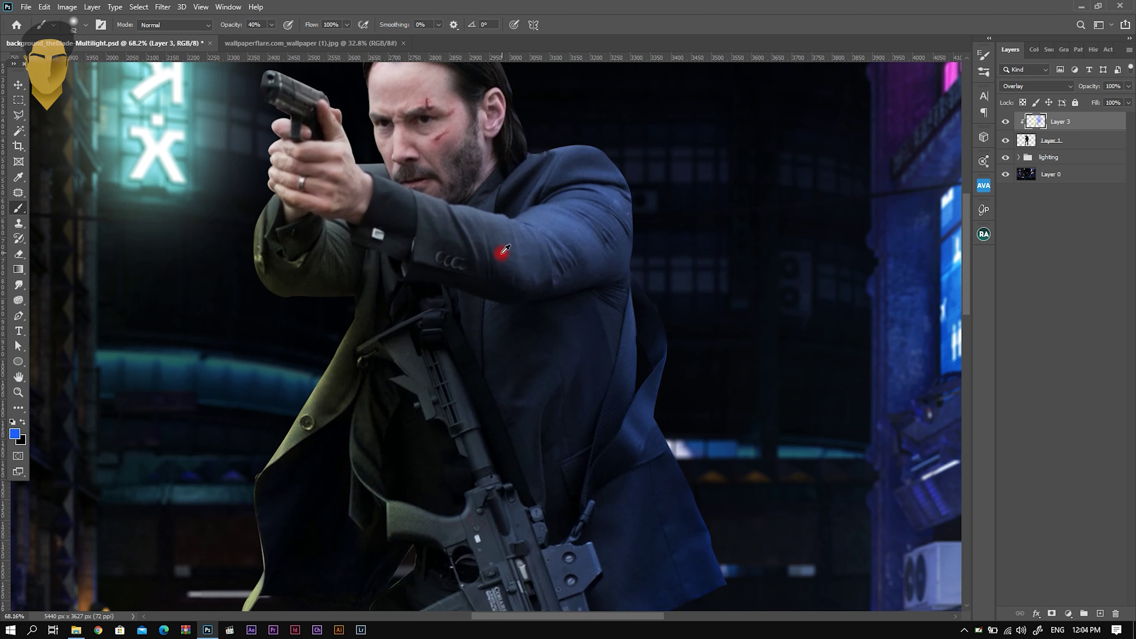
pyautogui.scroll(2, 510, 237)
pyautogui.scroll(2, 498, 253)
pyautogui.scroll(1, 515, 268)
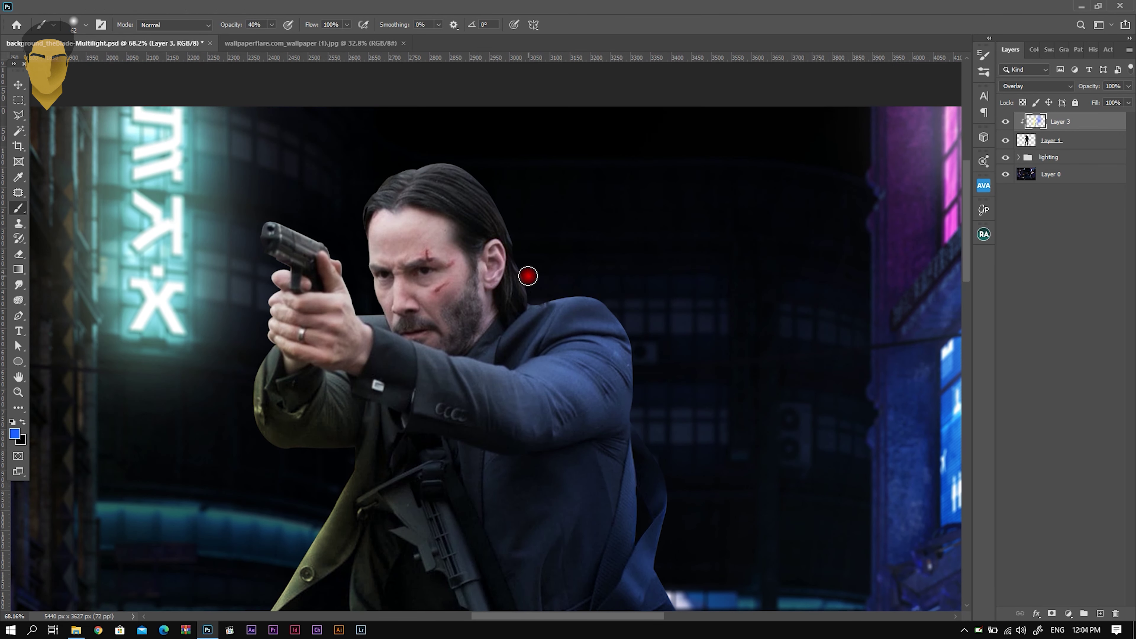
pyautogui.scroll(1, 554, 287)
pyautogui.scroll(-3, 581, 297)
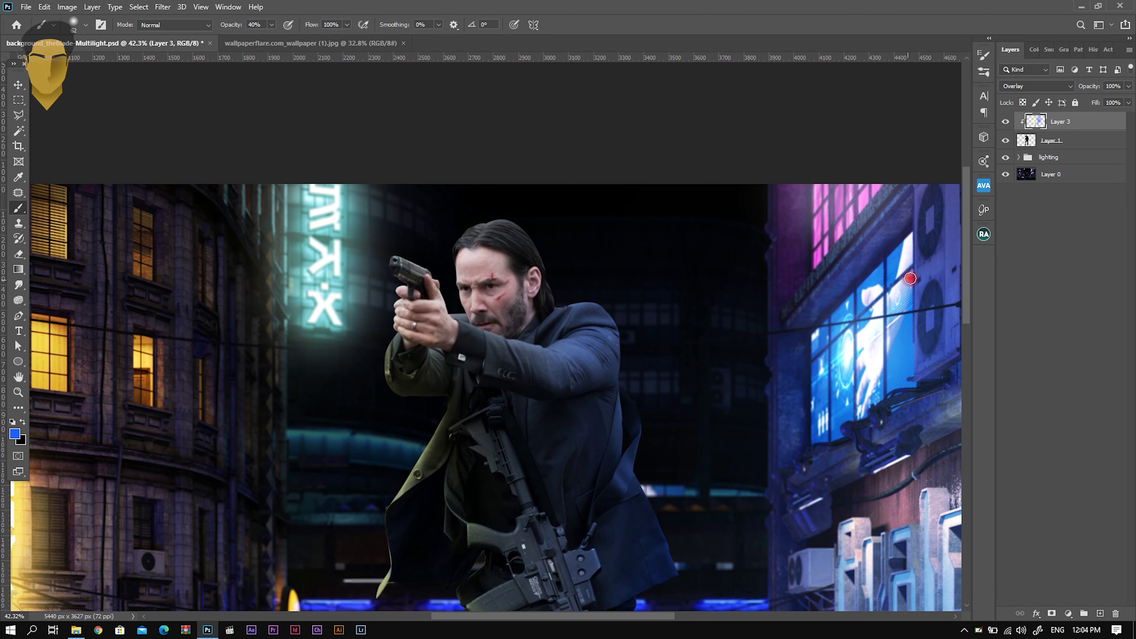
pyautogui.hscroll(2, 846, 287)
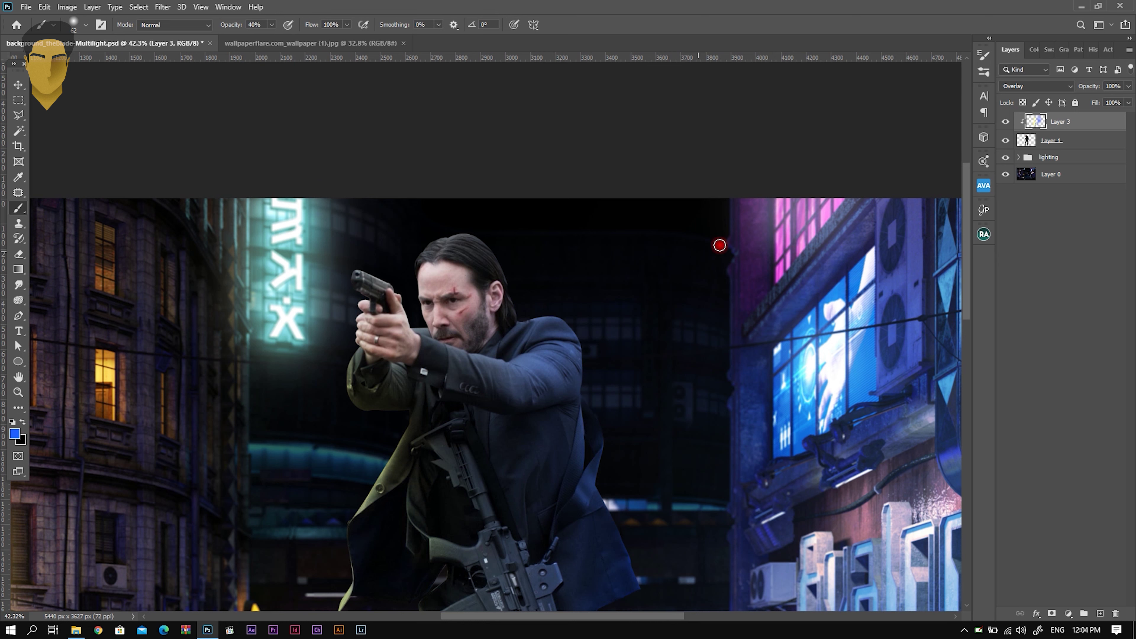
pyautogui.rightClick(593, 279)
pyautogui.moveTo(662, 299); pyautogui.dragTo(715, 299)
pyautogui.press('Return')
pyautogui.moveTo(552, 300); pyautogui.dragTo(474, 236)
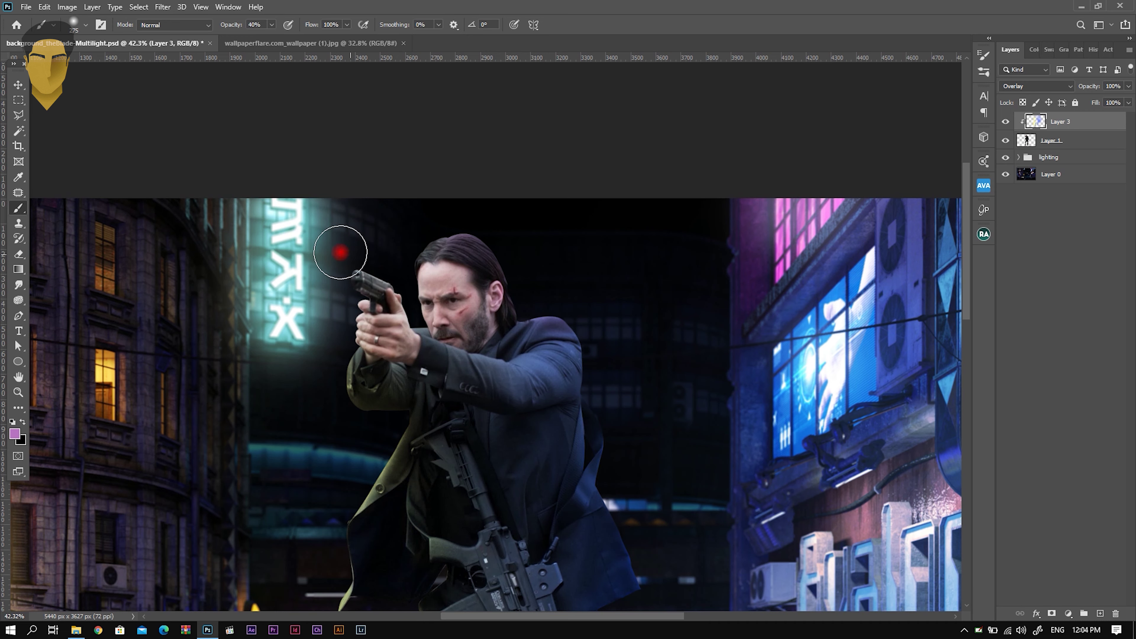
# Sample cyan from the neon sign and lighten it as the paint colour
pyautogui.scroll(5, 393, 282)
pyautogui.keyDown('alt'); pyautogui.click(141, 285); pyautogui.keyUp('alt')
pyautogui.click(14, 433)
pyautogui.click(468, 208)
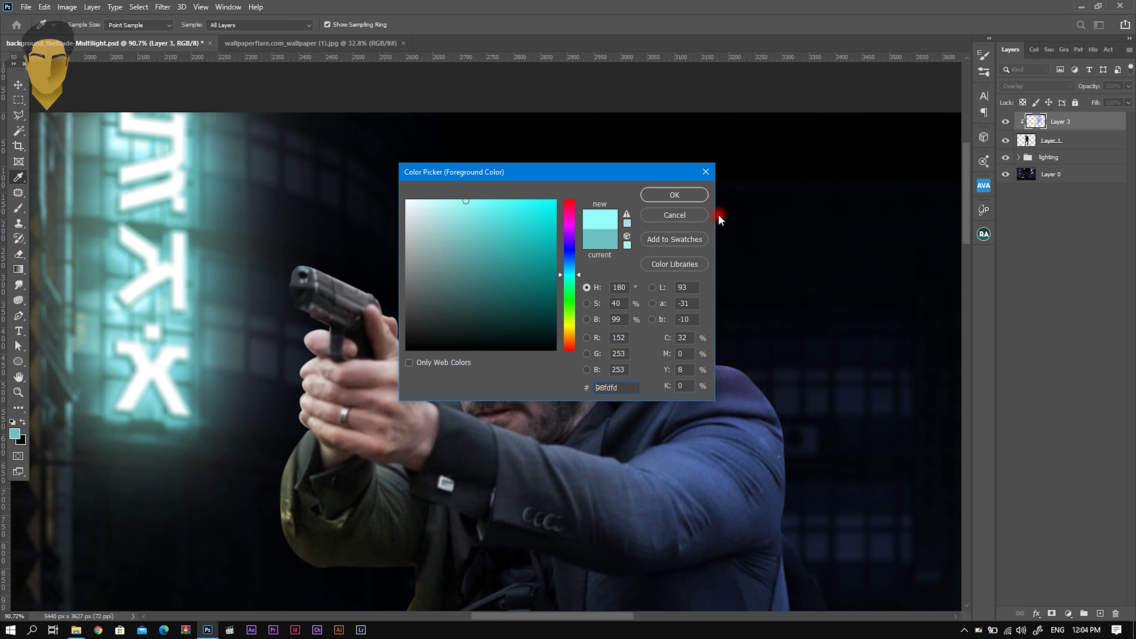
# Paint a soft cyan glow over the pistol with a 196 px brush at 30% opacity
pyautogui.click(689, 195)
pyautogui.press('b')
pyautogui.rightClick(521, 259)
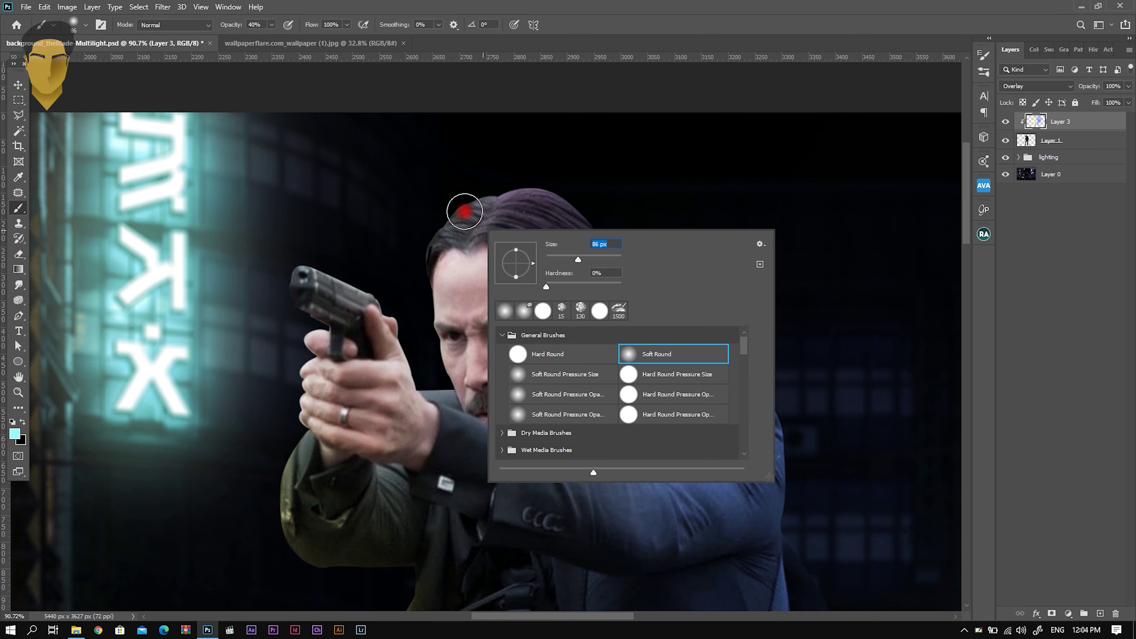
pyautogui.click(462, 203)
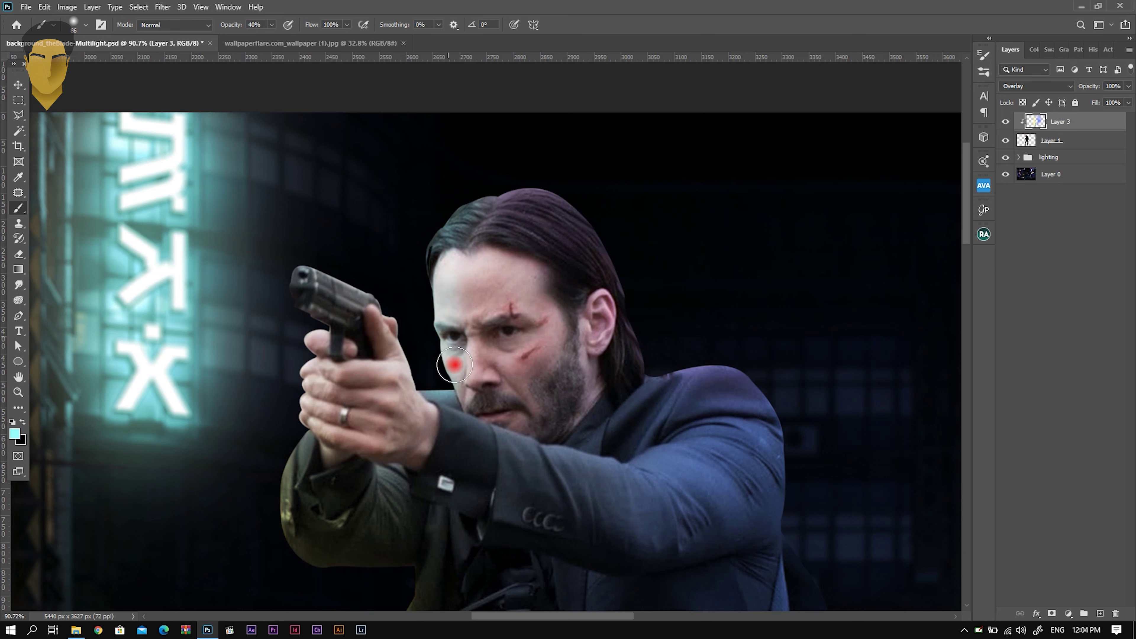
pyautogui.rightClick(453, 333)
pyautogui.moveTo(533, 347); pyautogui.dragTo(581, 346)
pyautogui.write('30')
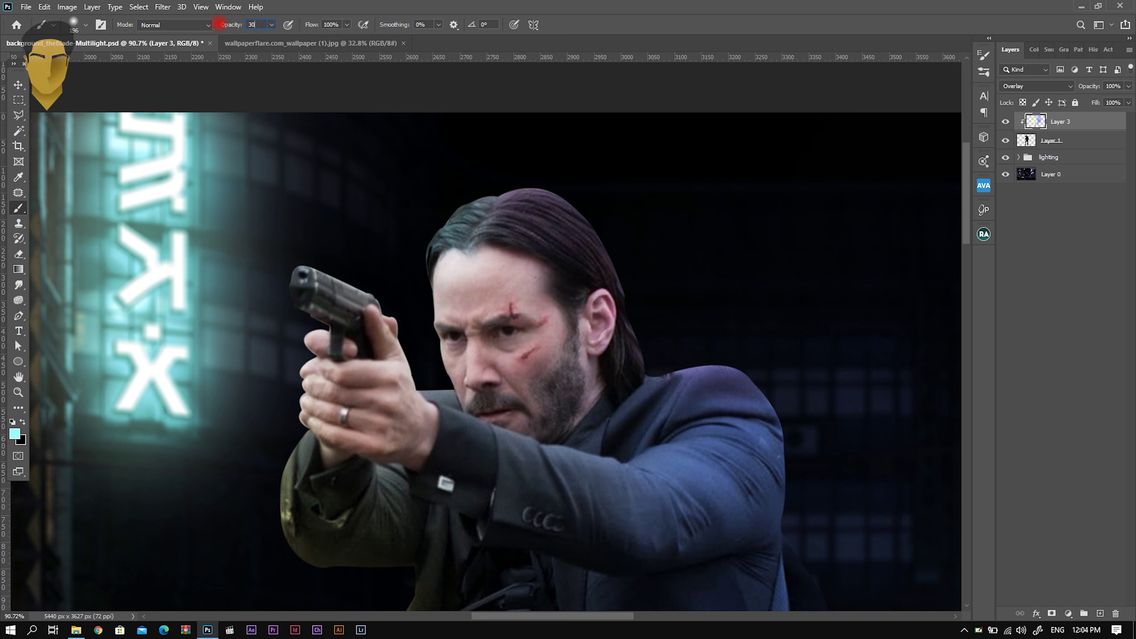
pyautogui.press('Return')
pyautogui.moveTo(379, 302)
pyautogui.mouseDown()
pyautogui.moveTo(350, 257)
pyautogui.moveTo(323, 257)
pyautogui.moveTo(281, 320)
pyautogui.mouseUp()
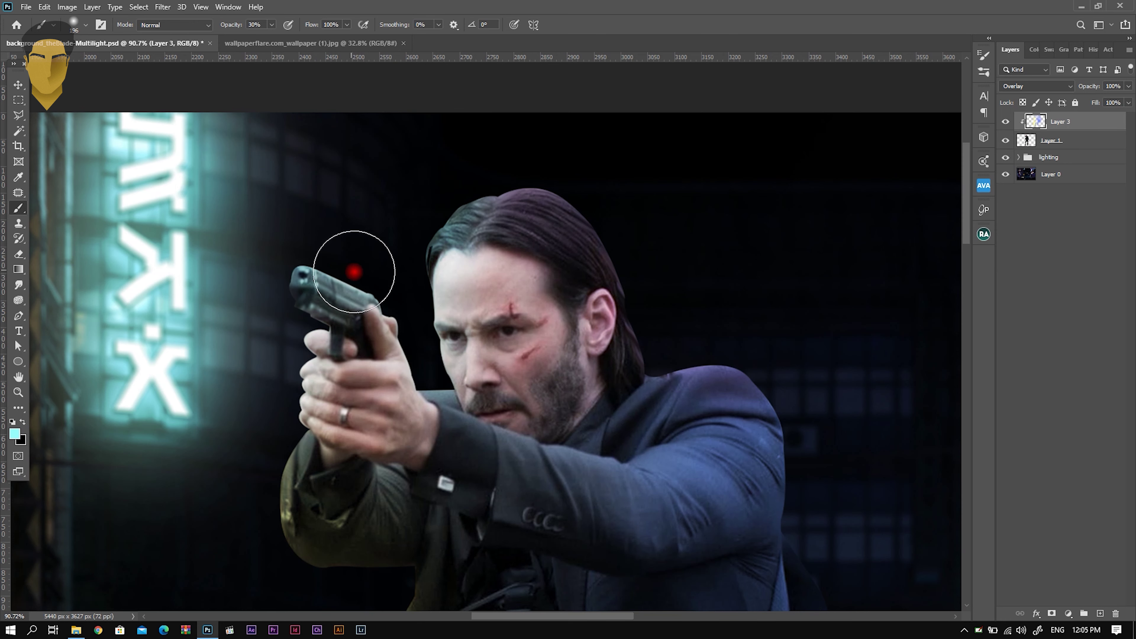
pyautogui.scroll(-3, 362, 272)
pyautogui.scroll(-3, 371, 273)
pyautogui.scroll(-2, 374, 274)
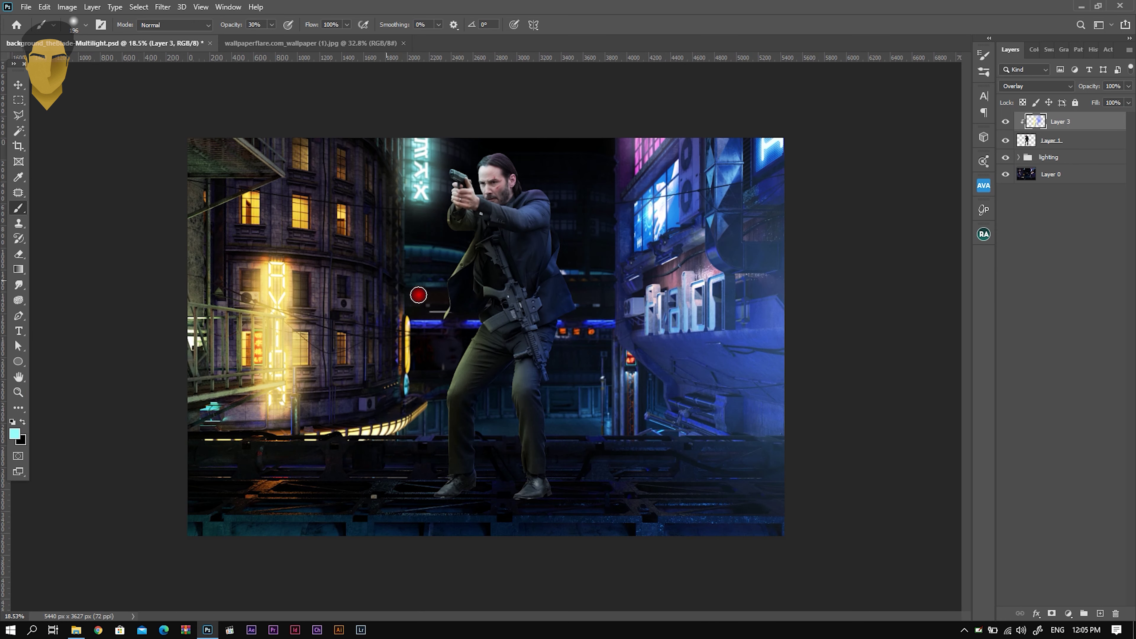
pyautogui.click(1006, 121)
# Duplicate Layer 1 copy 2 as Layer 1 copy 3 and clip Layer 3 to it
pyautogui.click(1006, 121)
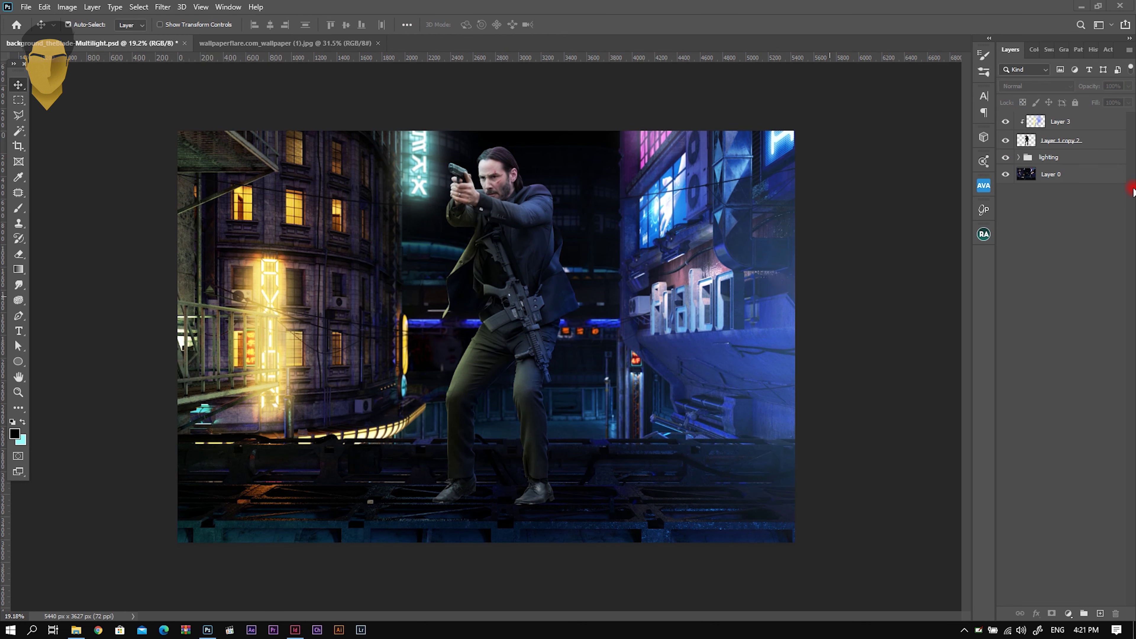
pyautogui.click(1026, 142)
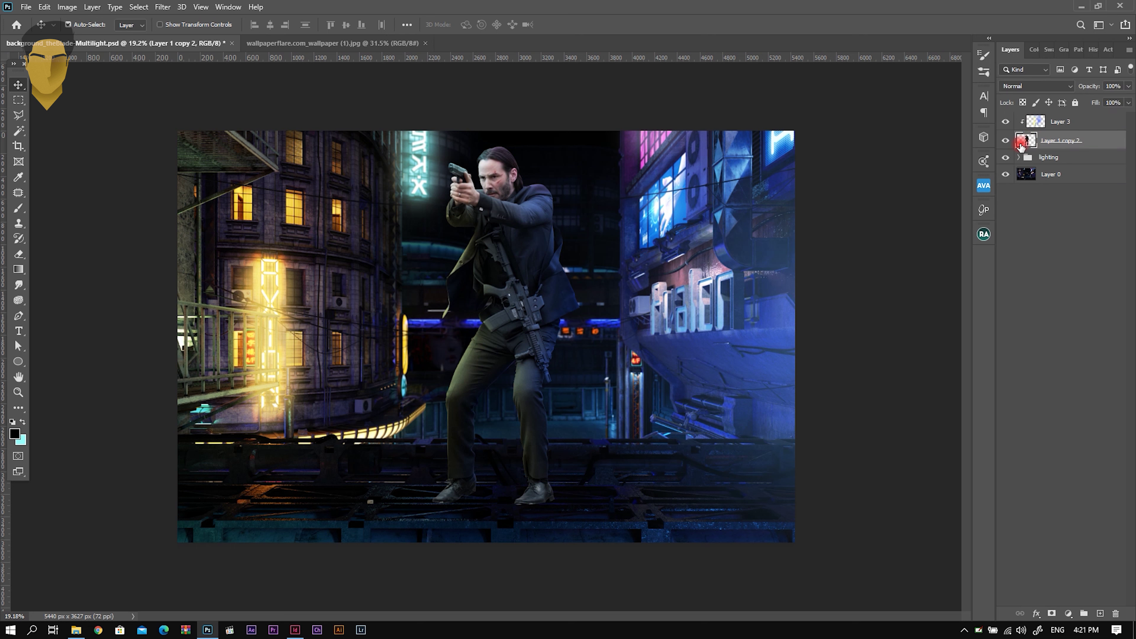
pyautogui.moveTo(1027, 142); pyautogui.dragTo(1100, 613)
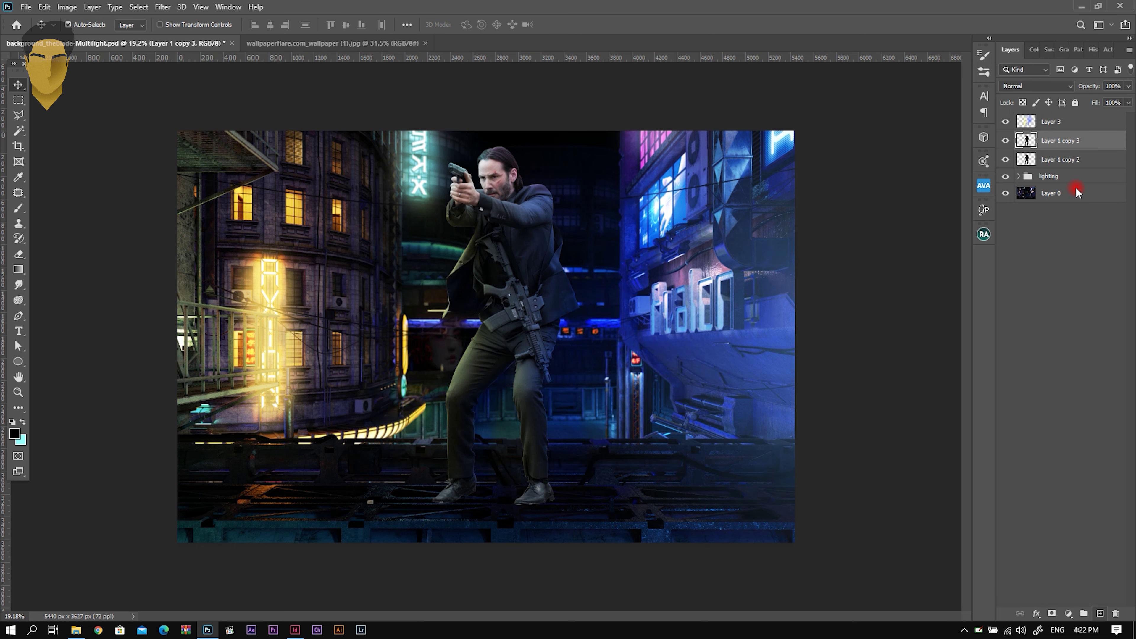
pyautogui.click(1073, 124)
pyautogui.rightClick(1073, 124)
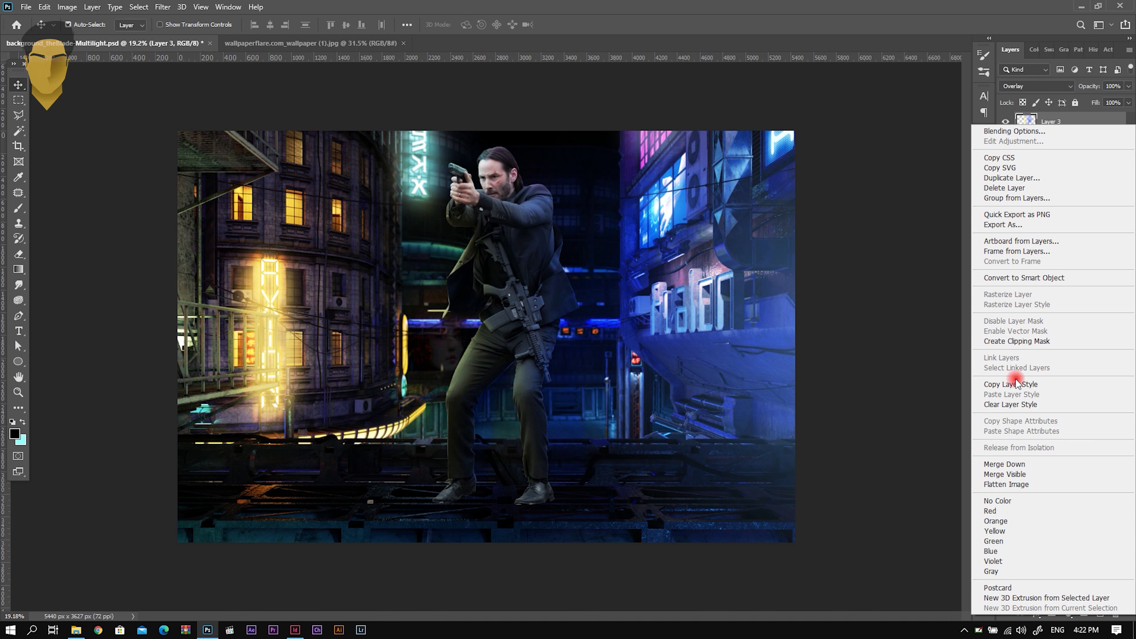
pyautogui.click(1026, 343)
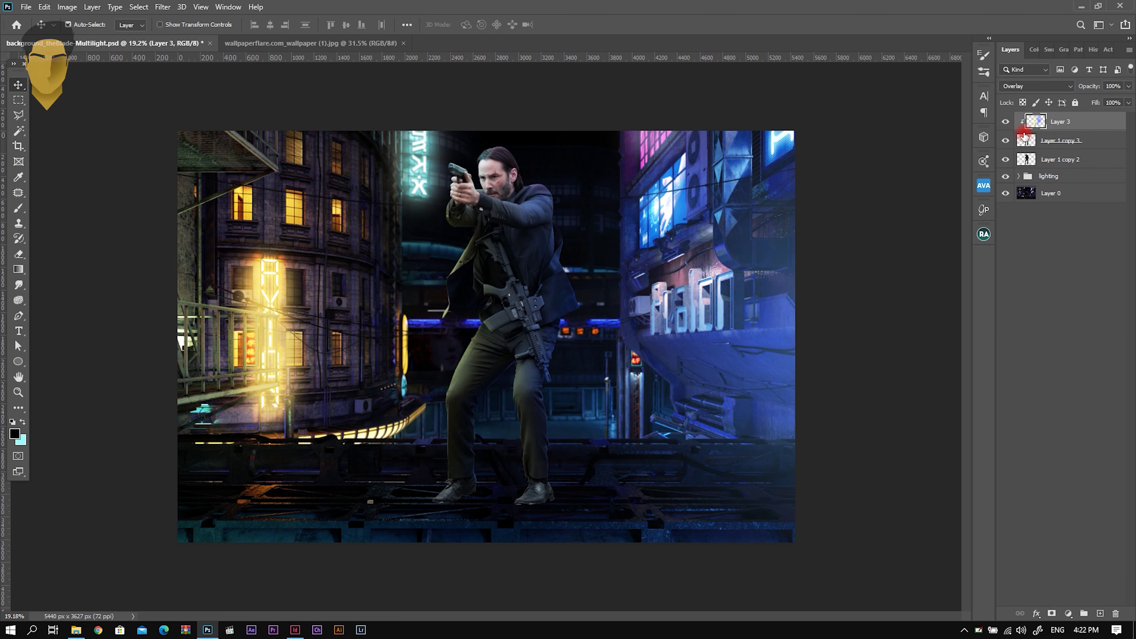
# Move Layer 1 copy 2 to the top and load the gunman's outline as a selection
pyautogui.click(1049, 163)
pyautogui.moveTo(1042, 165); pyautogui.dragTo(1089, 156)
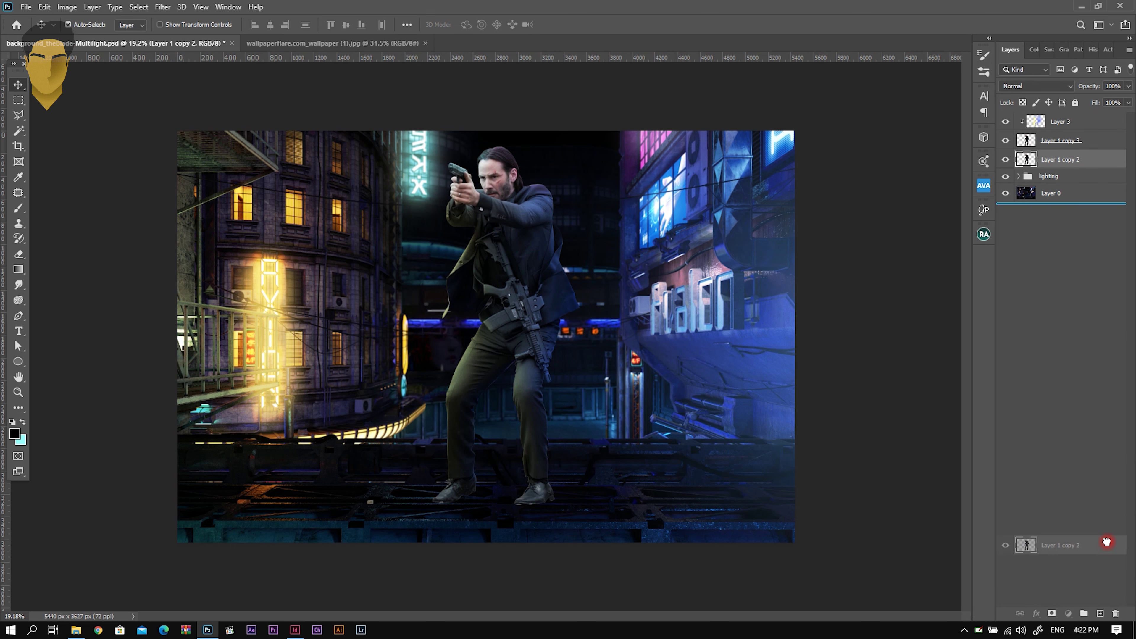
pyautogui.moveTo(1045, 165); pyautogui.dragTo(1056, 120)
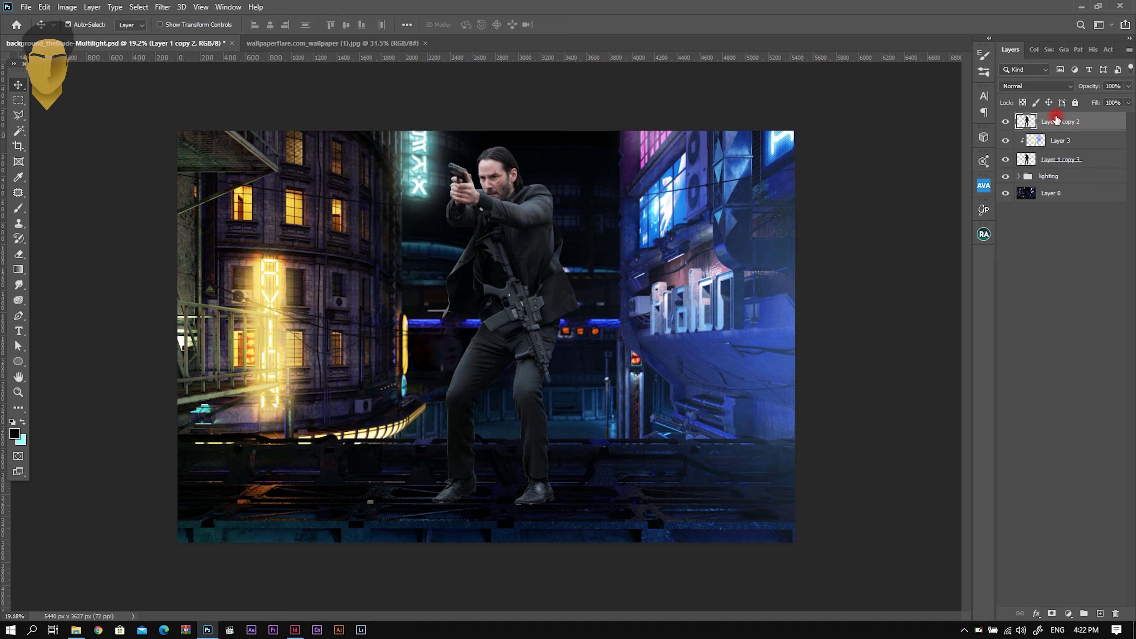
pyautogui.keyDown('ctrl'); pyautogui.click(1026, 122); pyautogui.keyUp('ctrl')
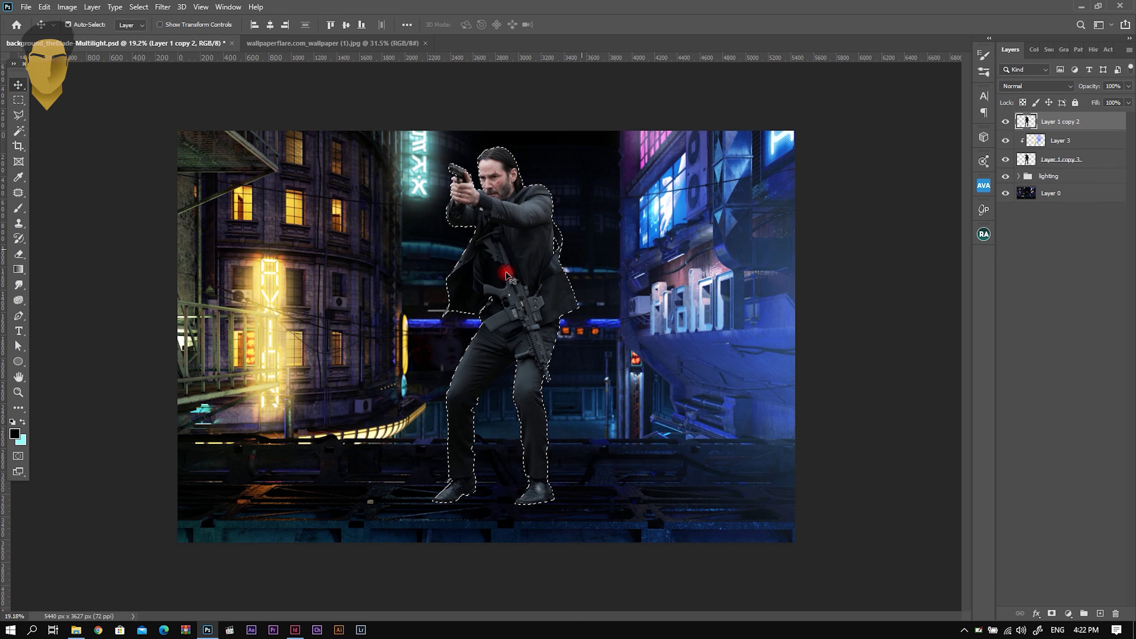
# Paint the selected gunman solid black from head to shoes, then deselect
pyautogui.click(18, 208)
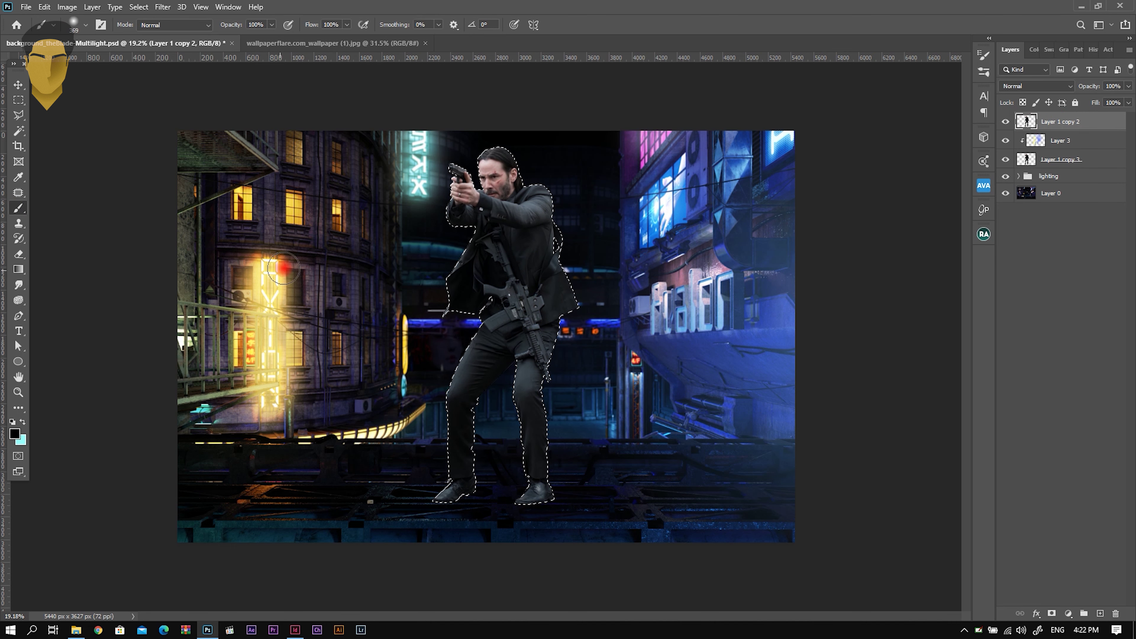
pyautogui.moveTo(469, 224)
pyautogui.mouseDown()
pyautogui.moveTo(425, 192)
pyautogui.moveTo(553, 200)
pyautogui.moveTo(406, 304)
pyautogui.moveTo(545, 329)
pyautogui.moveTo(461, 375)
pyautogui.mouseUp()
pyautogui.rightClick(552, 200)
pyautogui.press('Return')
pyautogui.moveTo(451, 202); pyautogui.dragTo(626, 498)
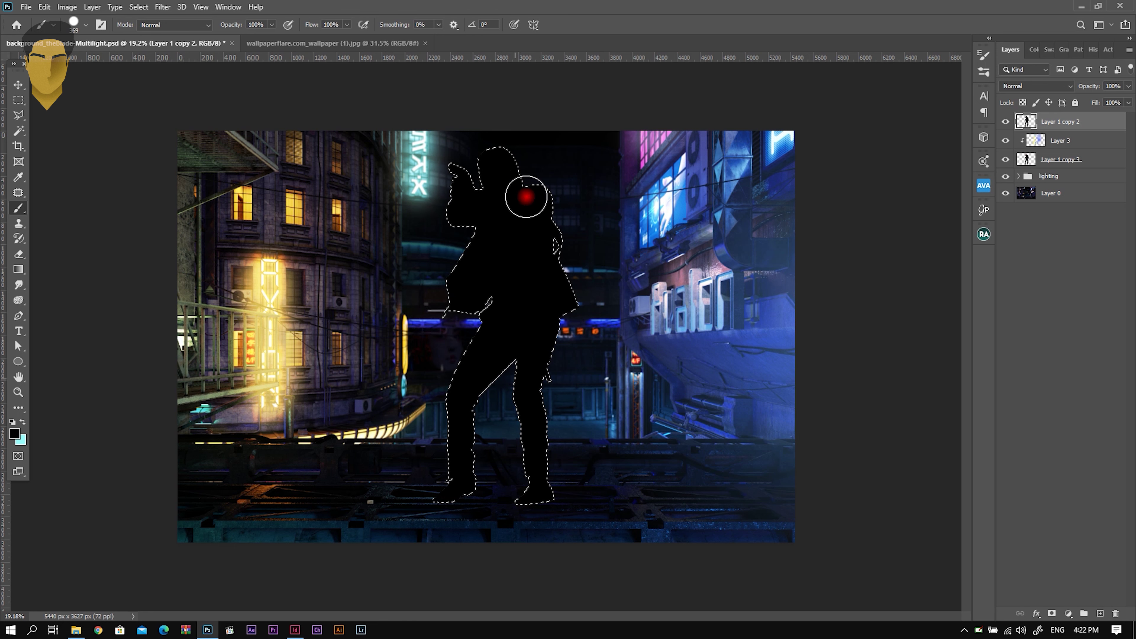
pyautogui.hotkey('ctrl', 'd')
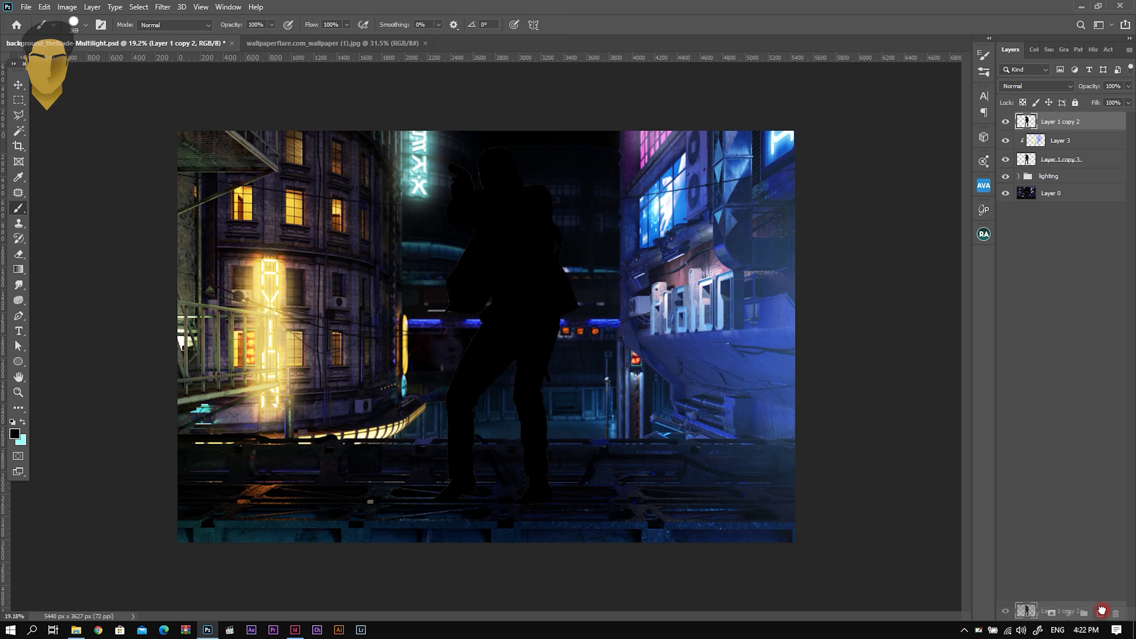
# Make copies of the black silhouette layer and return to Layer 1 copy 2
pyautogui.hotkey('ctrl', 'j')
pyautogui.hotkey('ctrl', 'j')
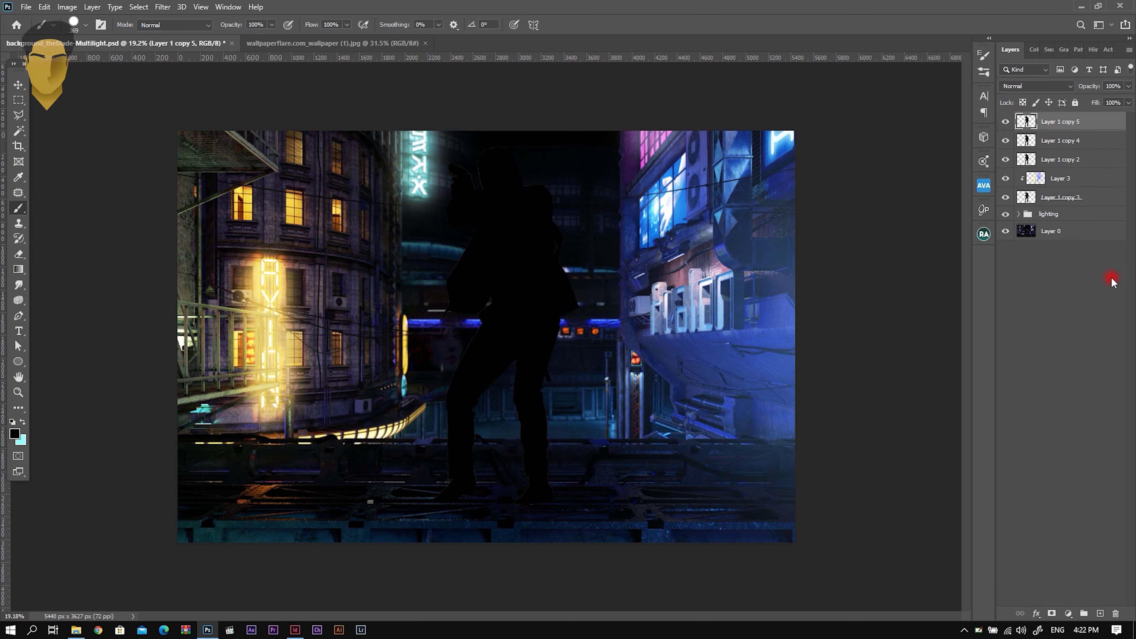
pyautogui.hotkey('ctrl', 'j')
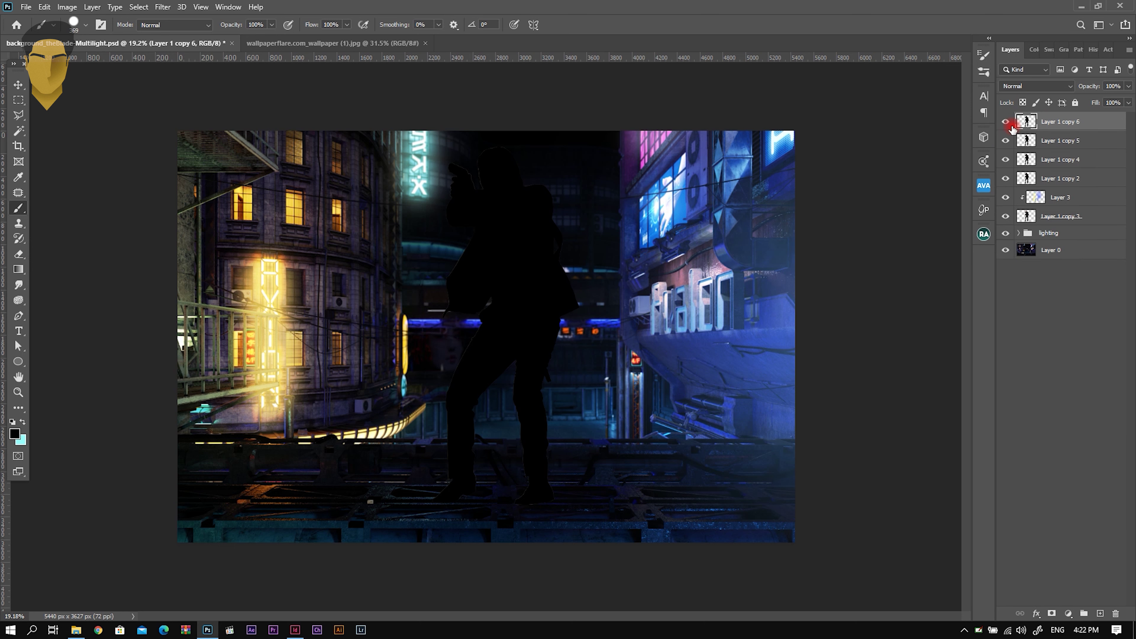
pyautogui.click(1035, 177)
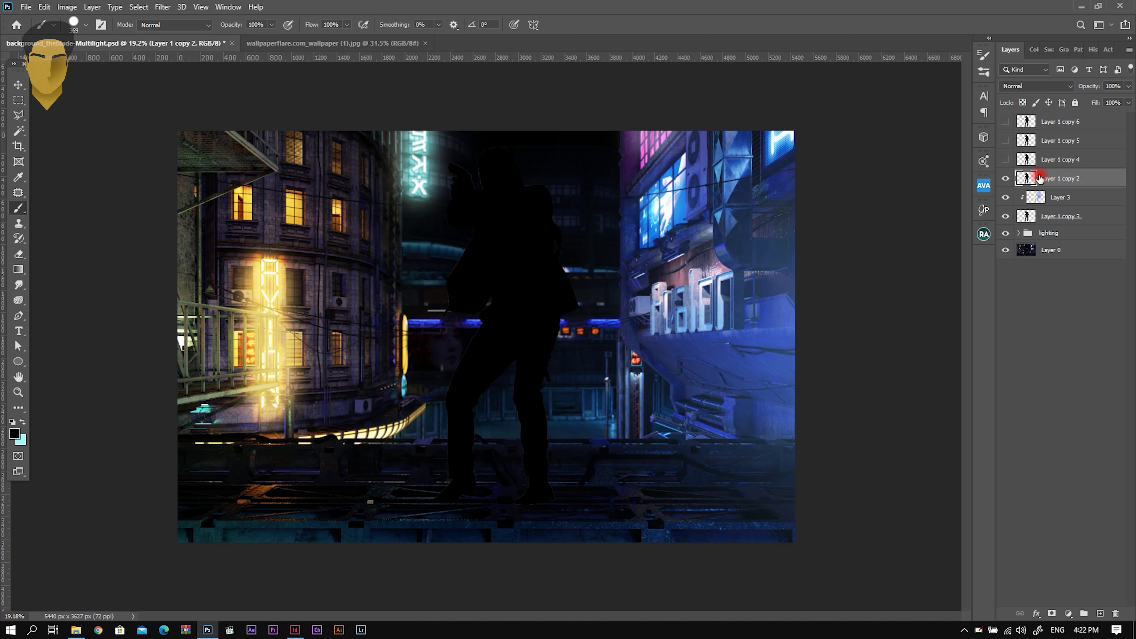
pyautogui.rightClick(1102, 179)
# Enable Layer Mask Hides Effects, set Fill to 0 and add an Inner Shadow
pyautogui.click(1022, 135)
pyautogui.moveTo(880, 74); pyautogui.dragTo(855, 77)
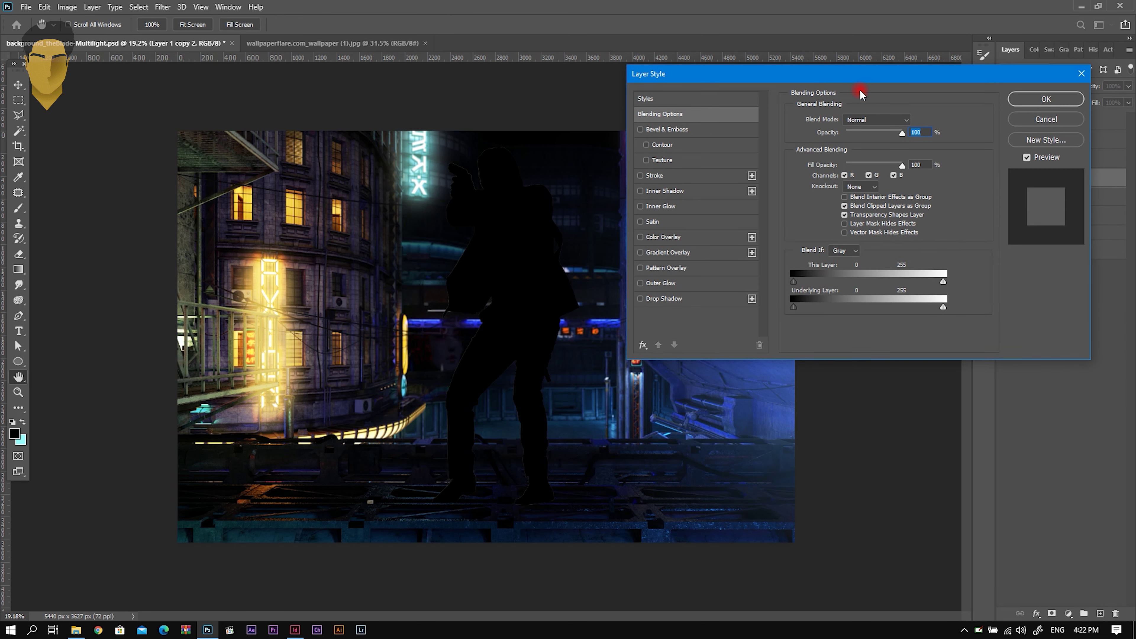
pyautogui.click(844, 223)
pyautogui.moveTo(902, 165); pyautogui.dragTo(791, 175)
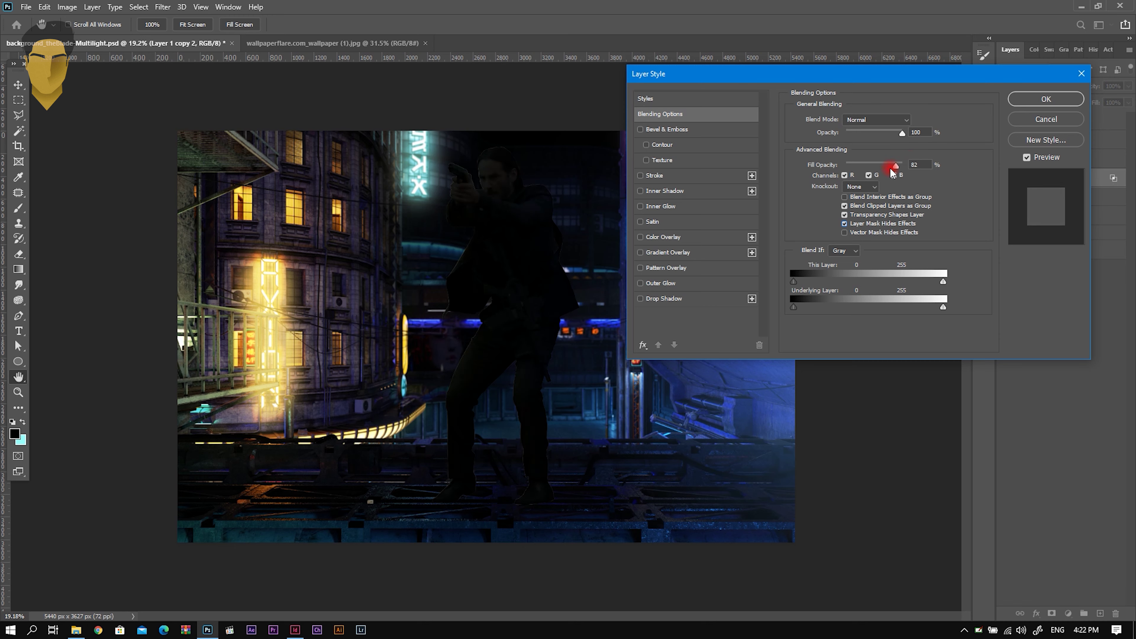
pyautogui.click(699, 188)
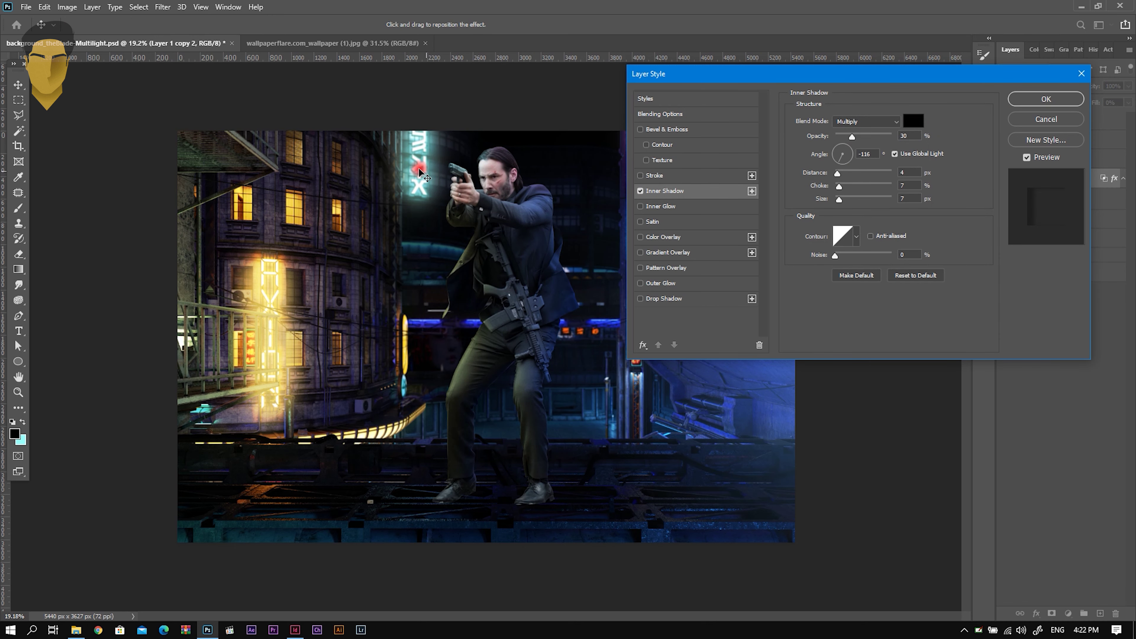
pyautogui.scroll(5, 448, 183)
pyautogui.press('Return')
pyautogui.press('b')
pyautogui.scroll(1, 460, 280)
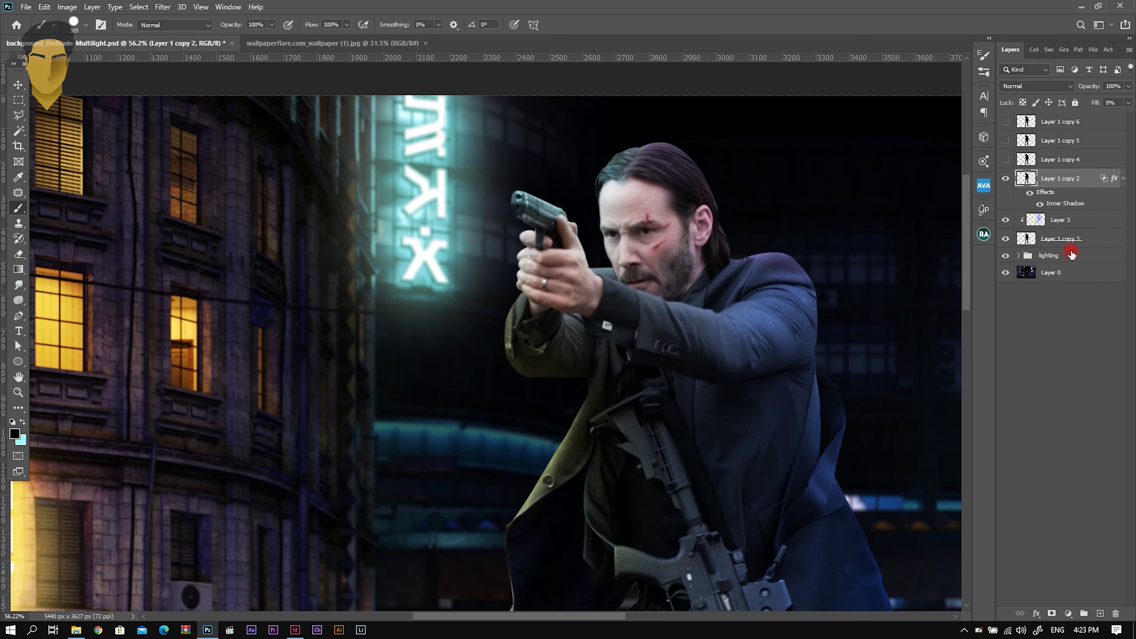
# Set the Inner Shadow to Normal blend mode with cyan colour 00ebff
pyautogui.rightClick(1090, 184)
pyautogui.press('Escape')
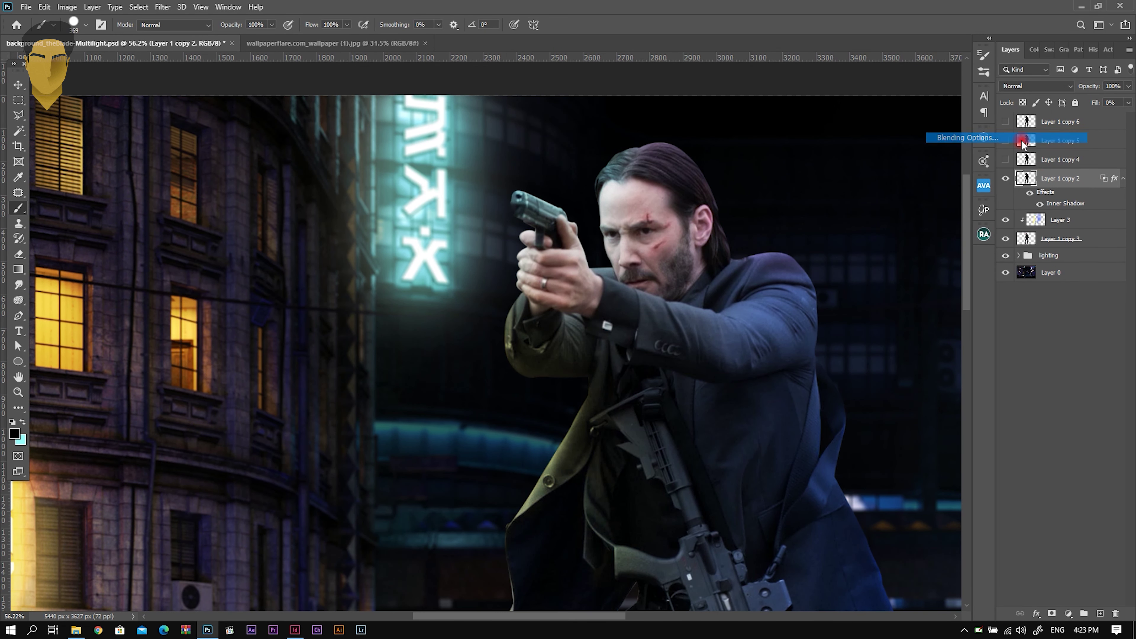
pyautogui.doubleClick(1039, 174)
pyautogui.click(690, 190)
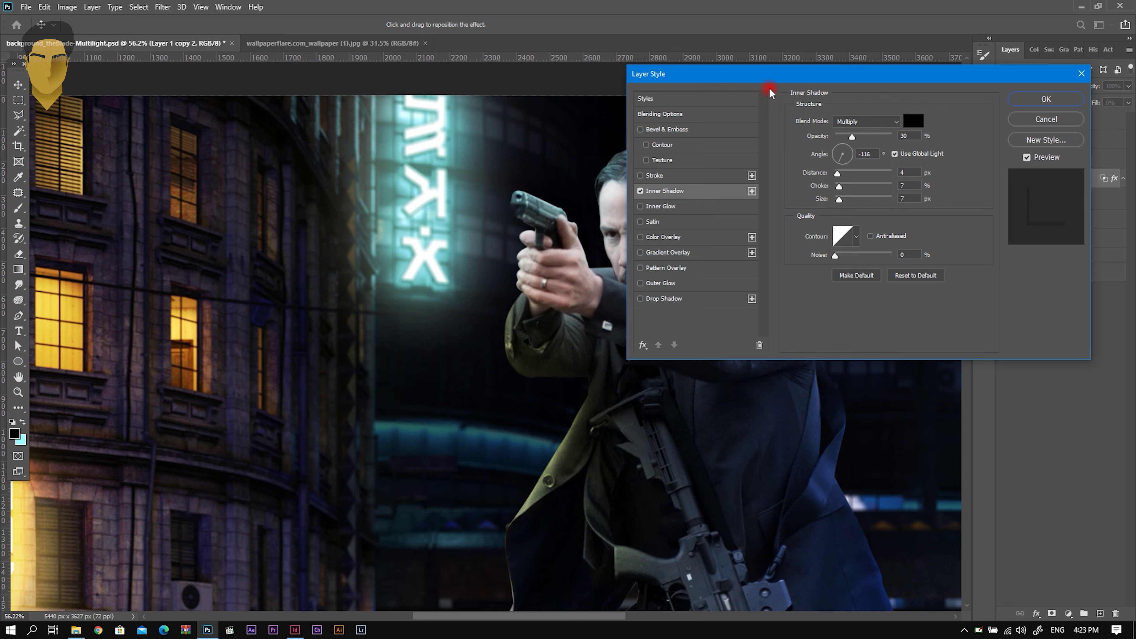
pyautogui.moveTo(758, 74); pyautogui.dragTo(800, 72)
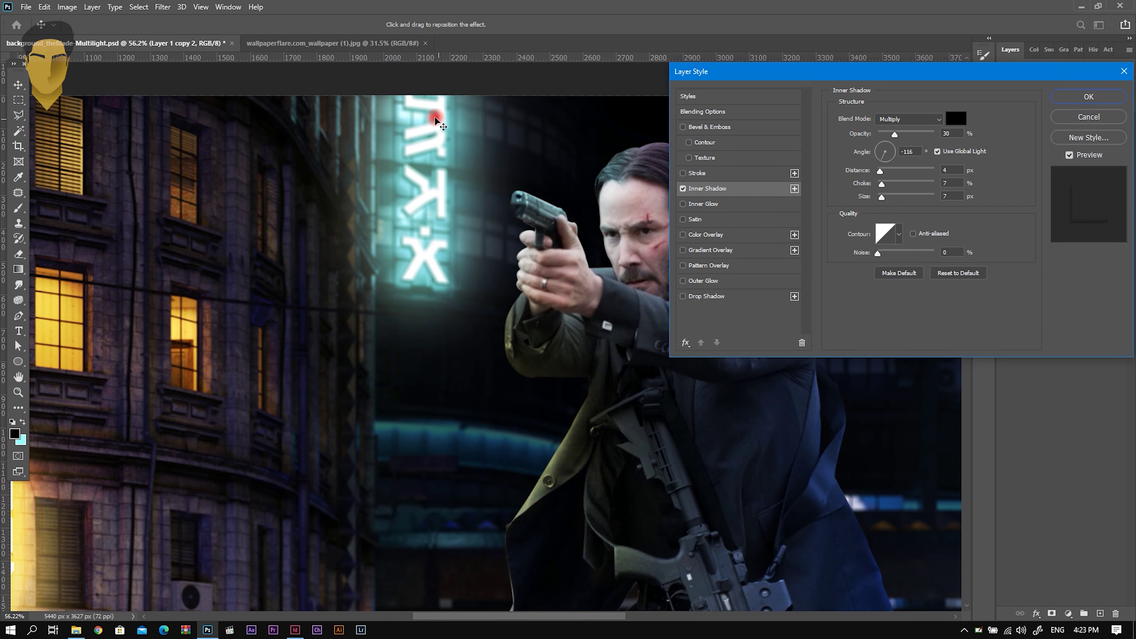
pyautogui.click(906, 121)
pyautogui.click(891, 129)
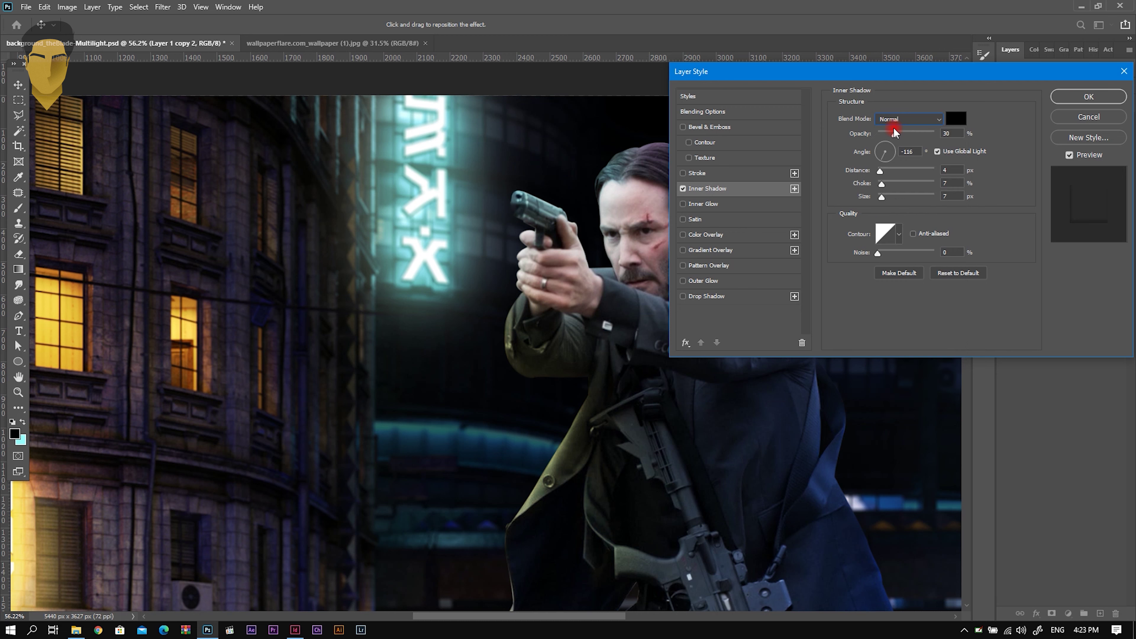
pyautogui.click(714, 116)
pyautogui.click(716, 96)
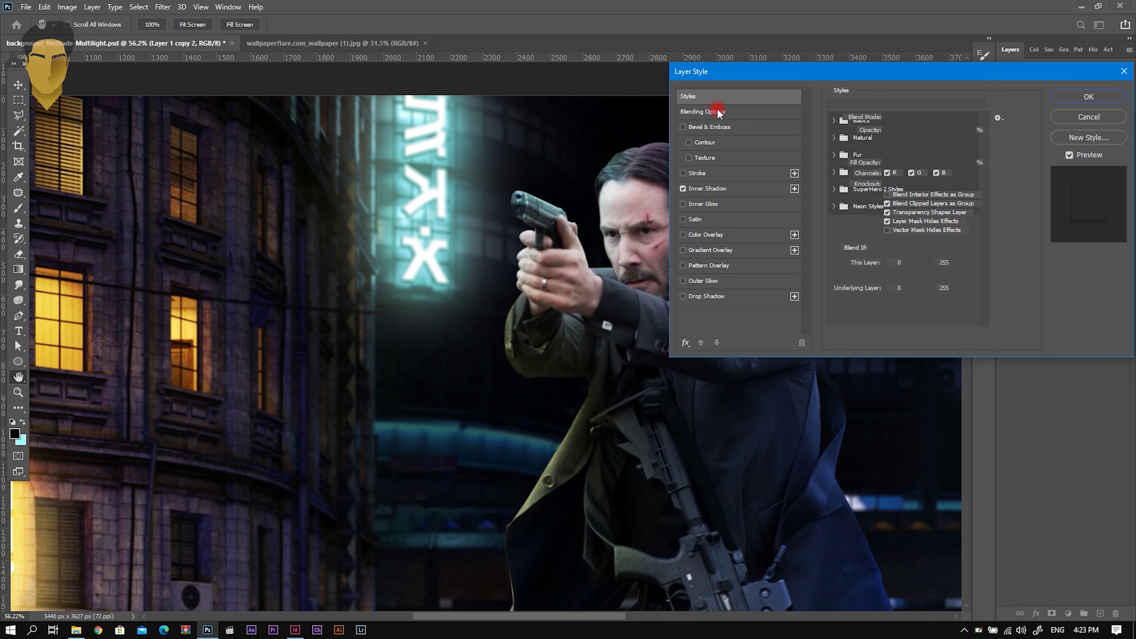
pyautogui.click(751, 195)
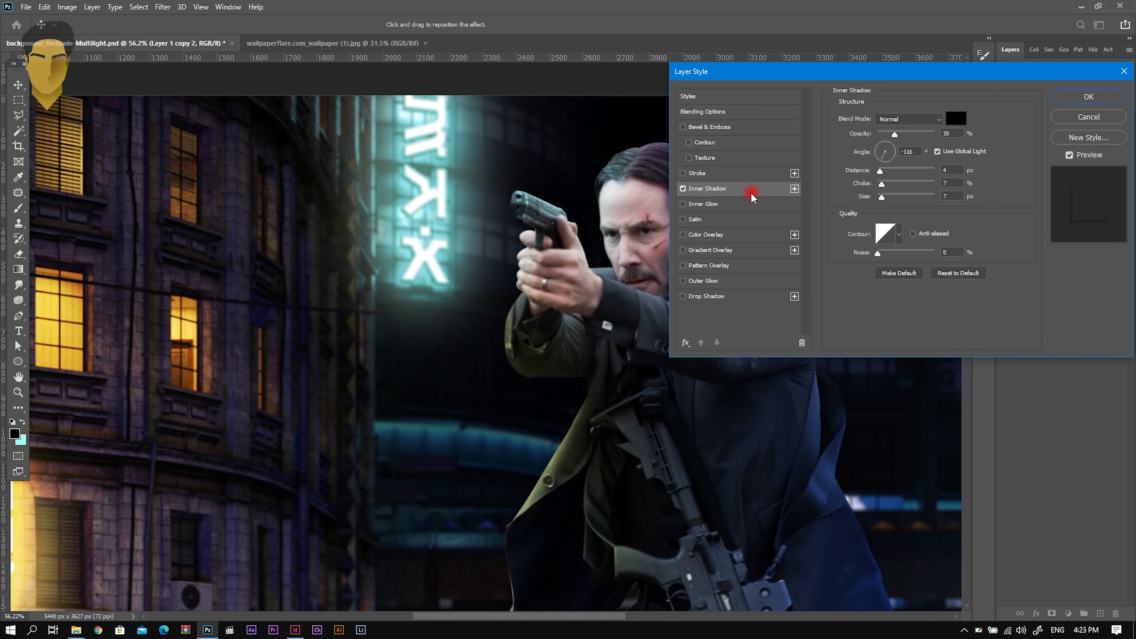
pyautogui.click(955, 119)
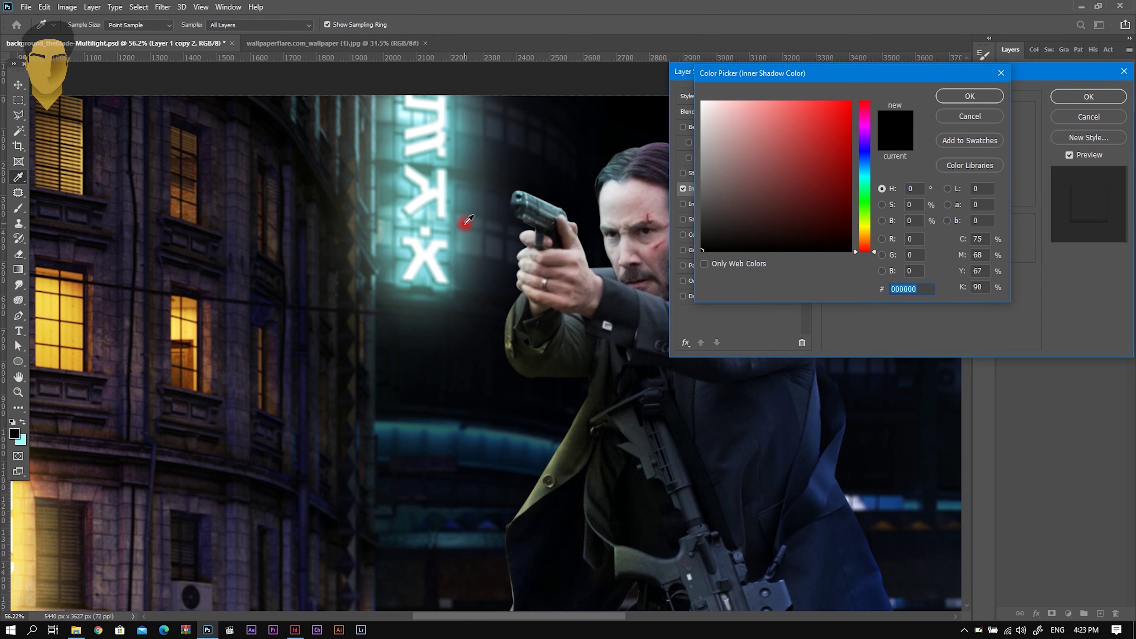
pyautogui.click(447, 220)
pyautogui.moveTo(796, 129); pyautogui.dragTo(899, 81)
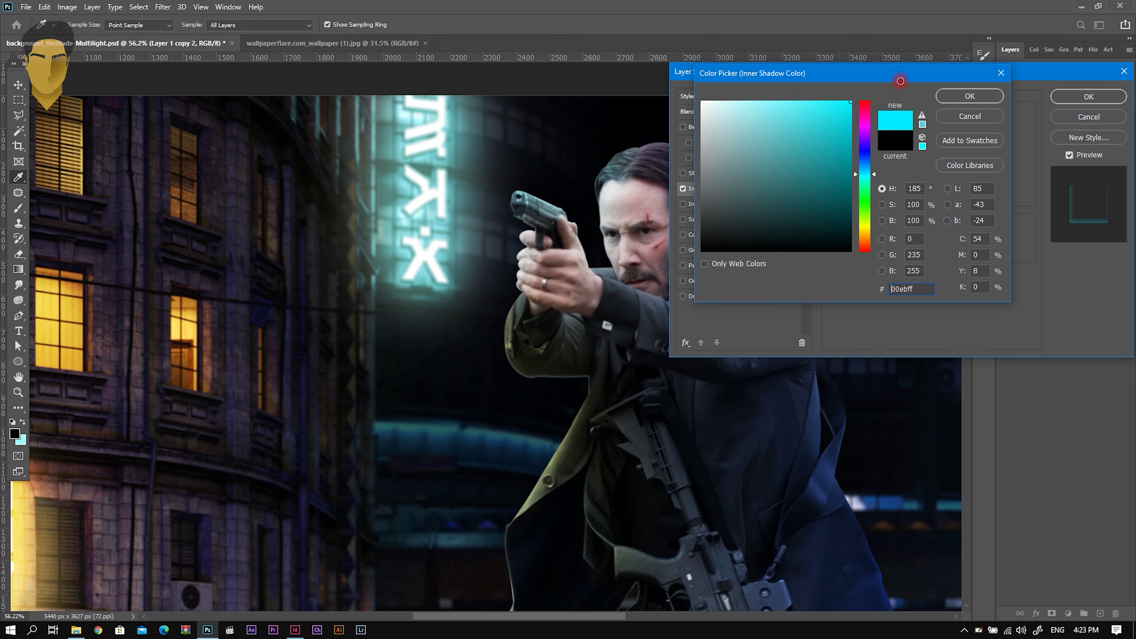
pyautogui.click(964, 97)
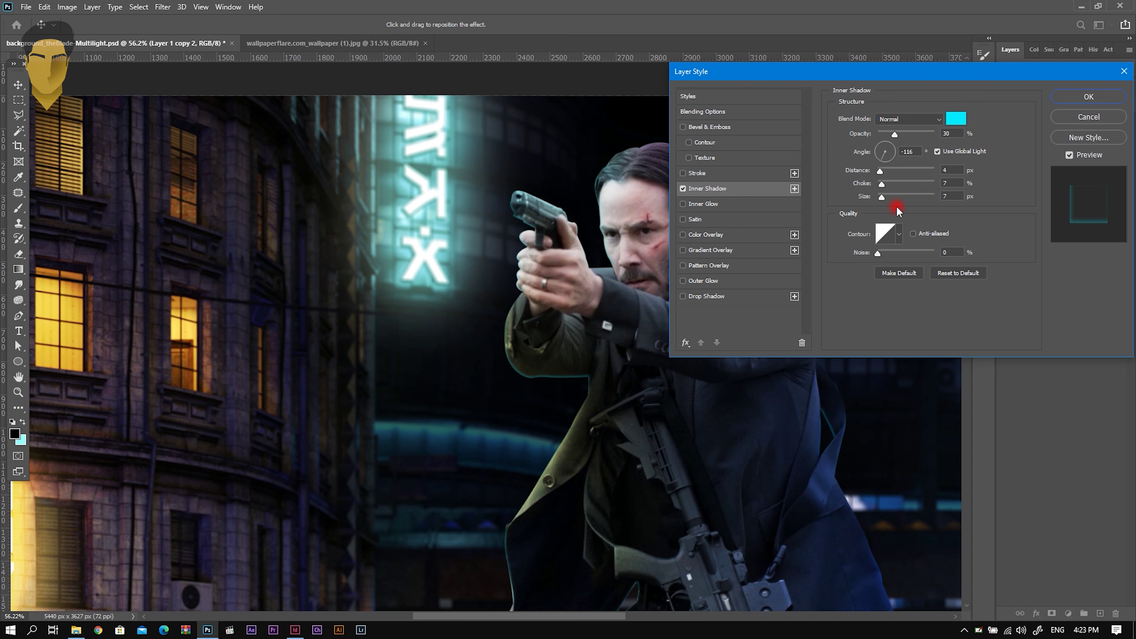
# Give the Inner Shadow 56% opacity, angle 141°, distance 7 and size 9, then apply
pyautogui.moveTo(895, 132); pyautogui.dragTo(928, 132)
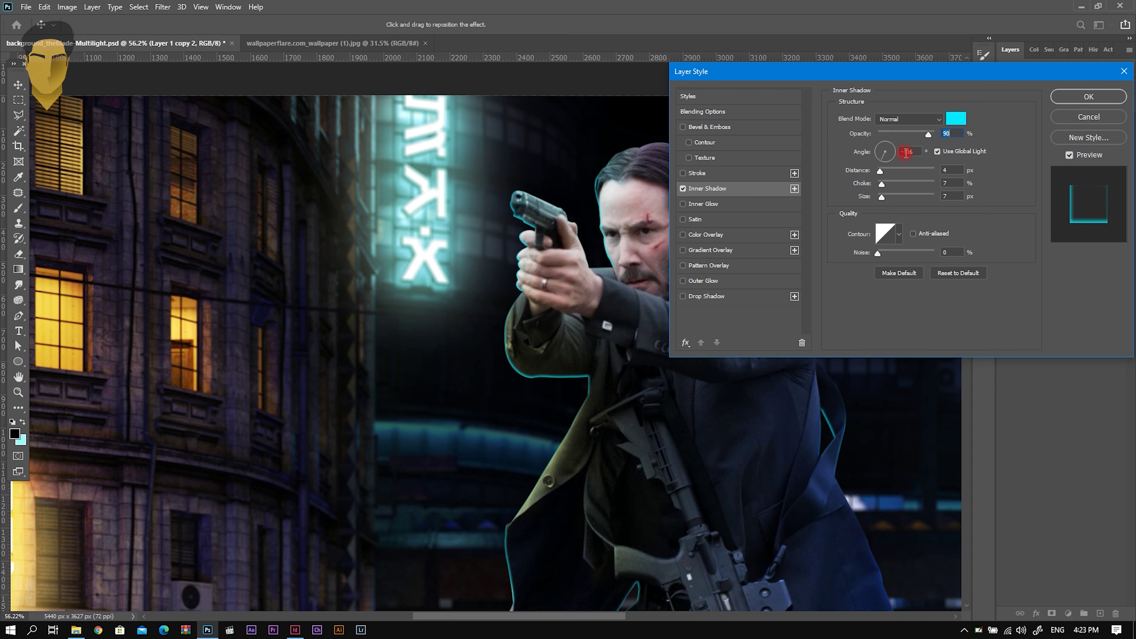
pyautogui.moveTo(881, 168); pyautogui.dragTo(876, 153)
pyautogui.click(876, 148)
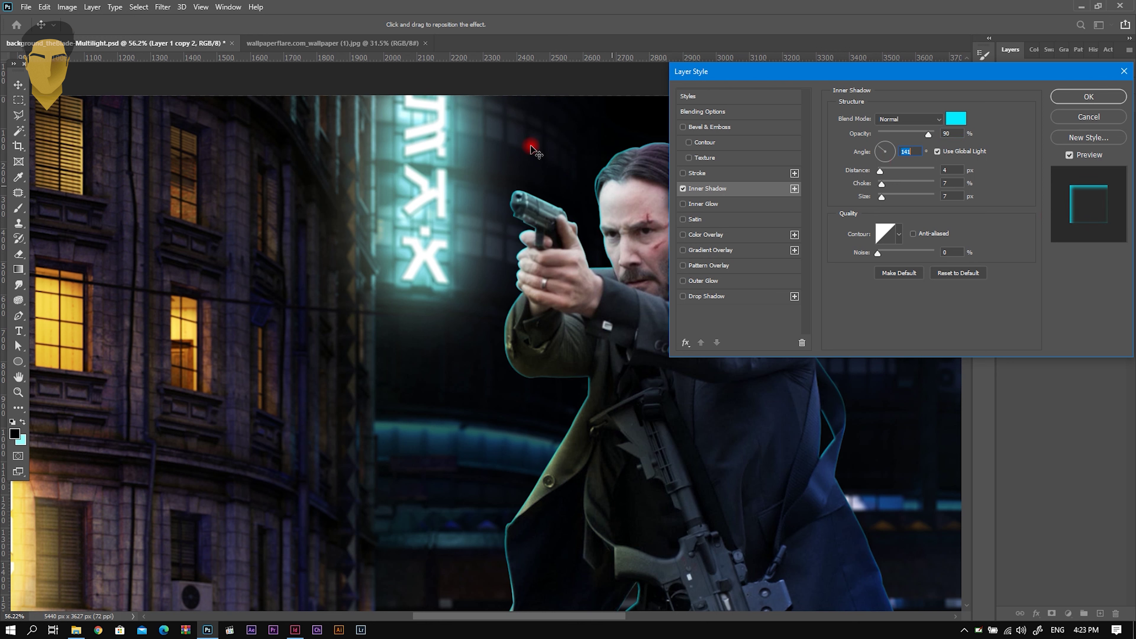
pyautogui.moveTo(883, 200); pyautogui.dragTo(884, 200)
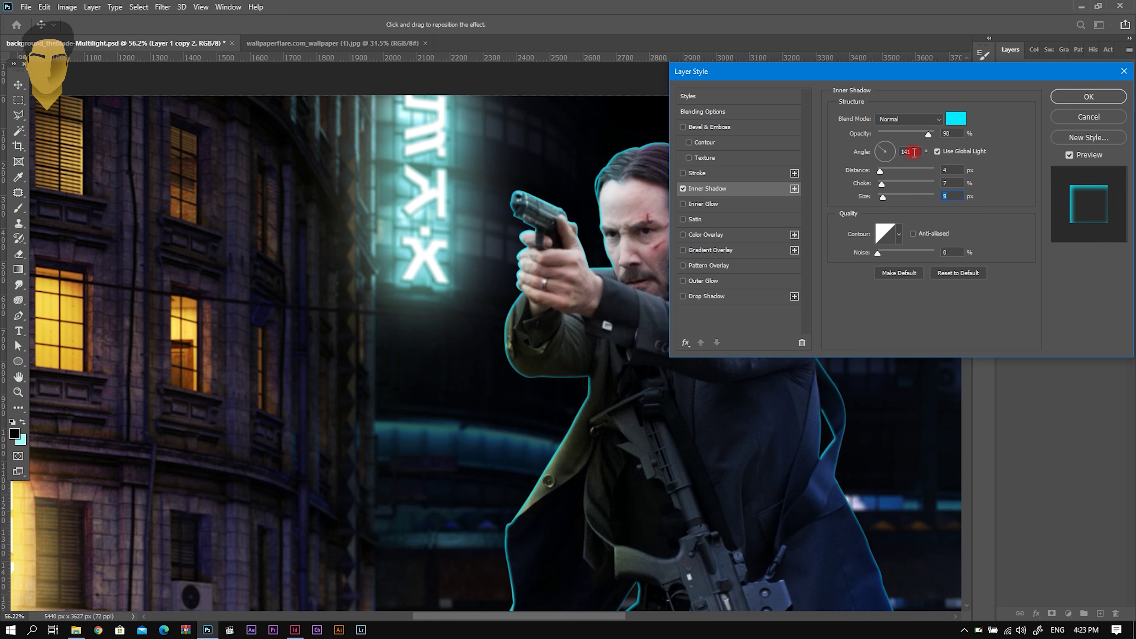
pyautogui.moveTo(921, 133); pyautogui.dragTo(919, 134)
pyautogui.click(880, 171)
pyautogui.moveTo(881, 176); pyautogui.dragTo(883, 175)
pyautogui.moveTo(916, 133); pyautogui.dragTo(910, 135)
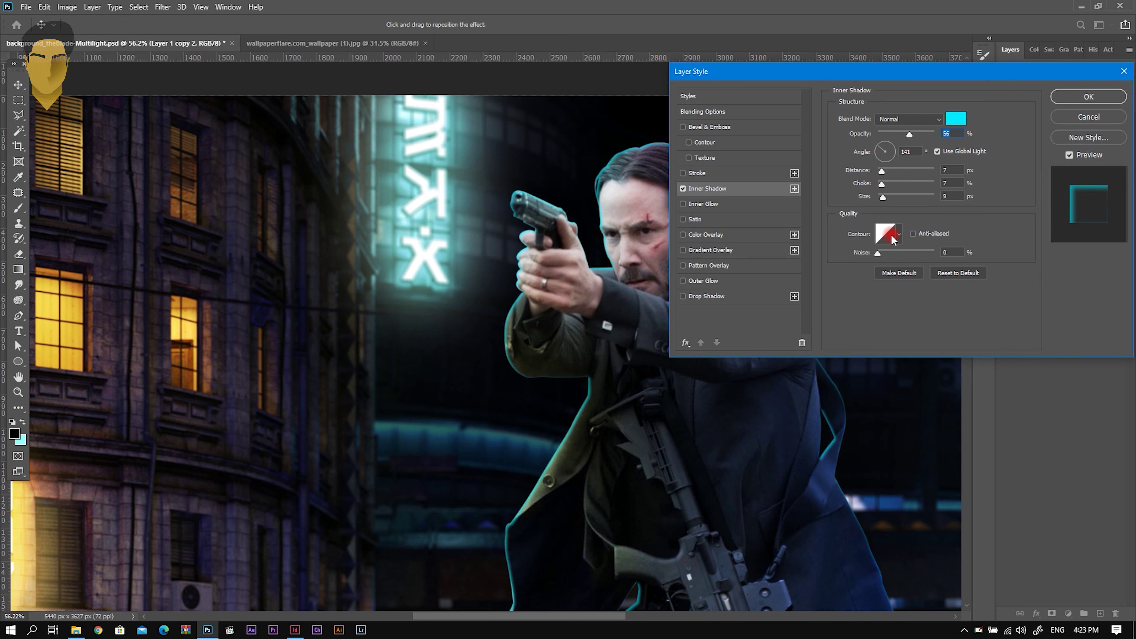
pyautogui.click(1073, 97)
pyautogui.press('b')
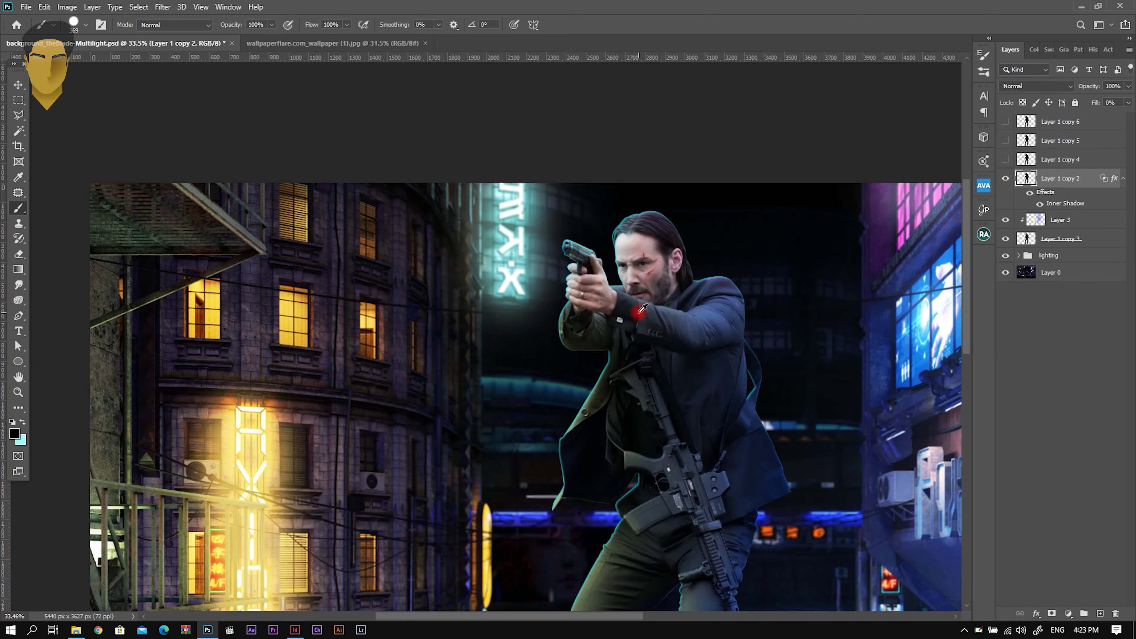
# Add a layer mask to Layer 1 copy 2 and invert it to hide the rim light
pyautogui.scroll(3, 495, 263)
pyautogui.scroll(1, 494, 241)
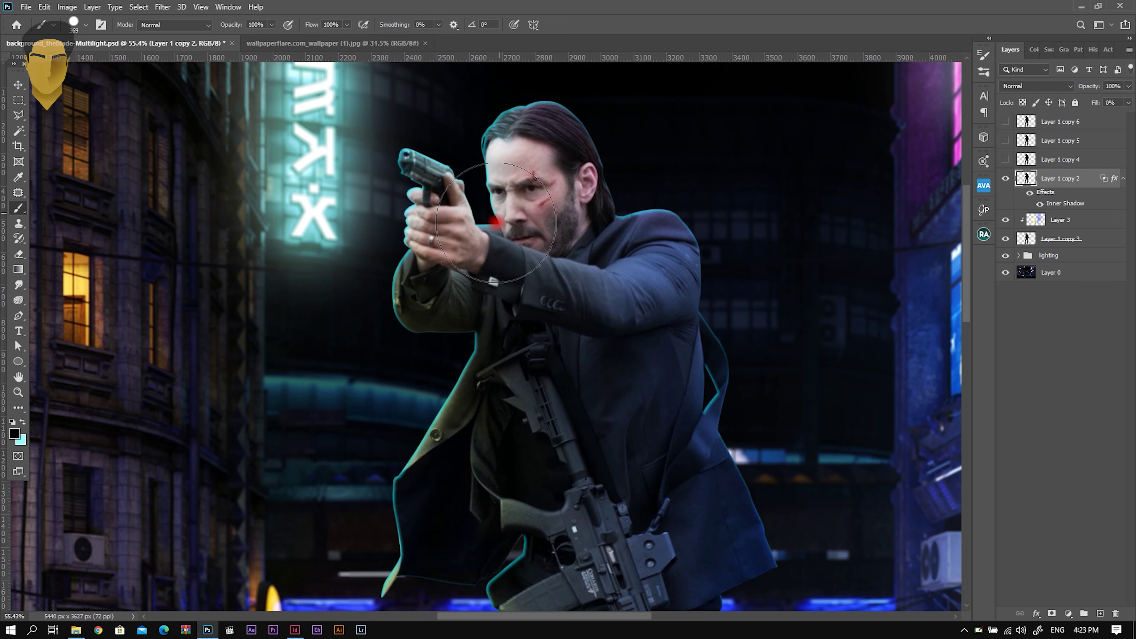
pyautogui.scroll(1, 501, 197)
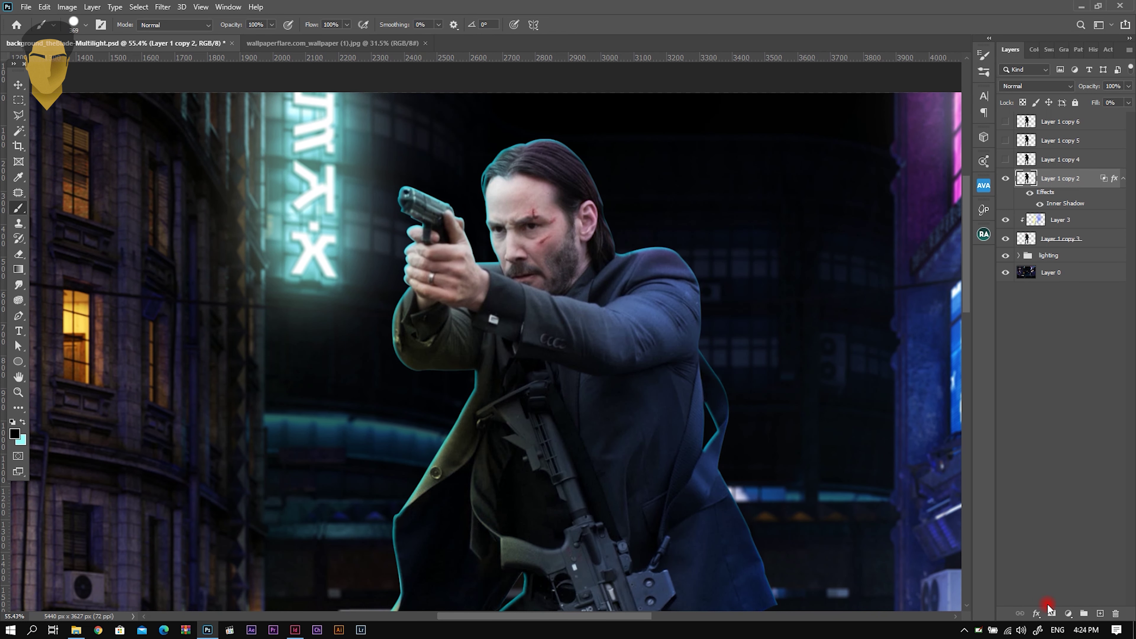
pyautogui.click(1052, 613)
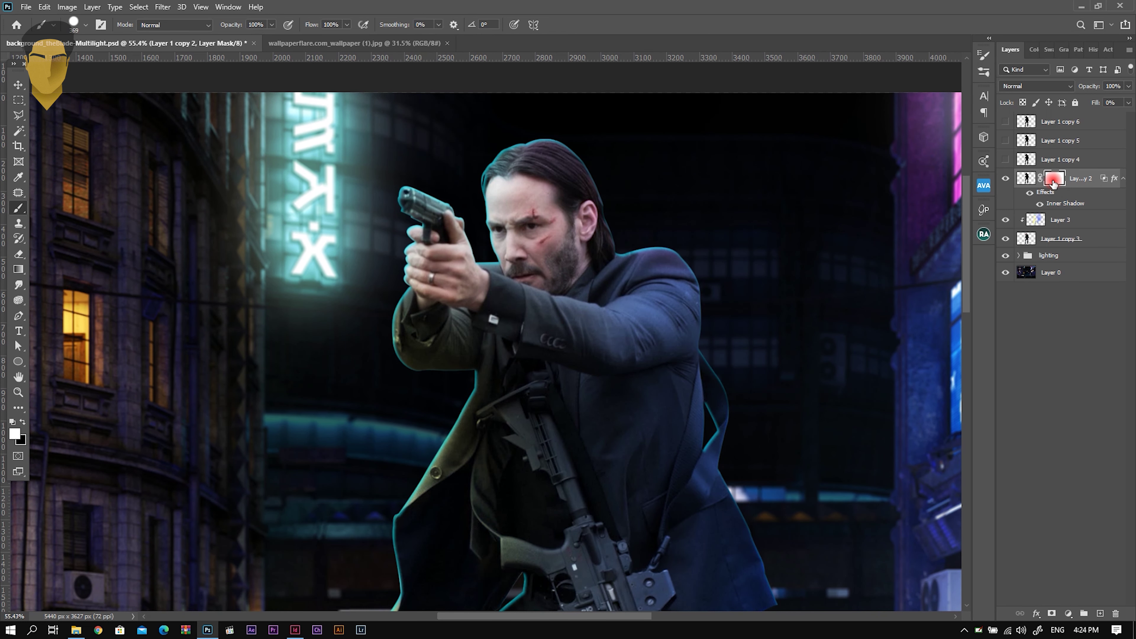
pyautogui.hotkey('ctrl', 'i')
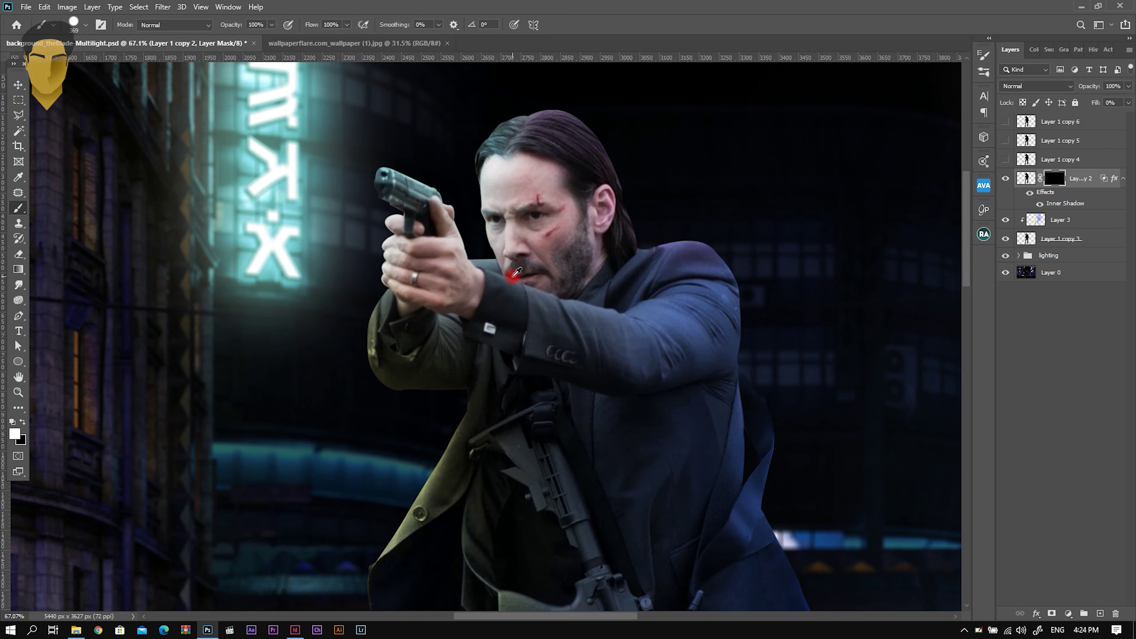
# Paint with a white Soft Round brush along the hairline, hair top and pistol top
pyautogui.scroll(2, 509, 277)
pyautogui.rightClick(661, 333)
pyautogui.click(812, 458)
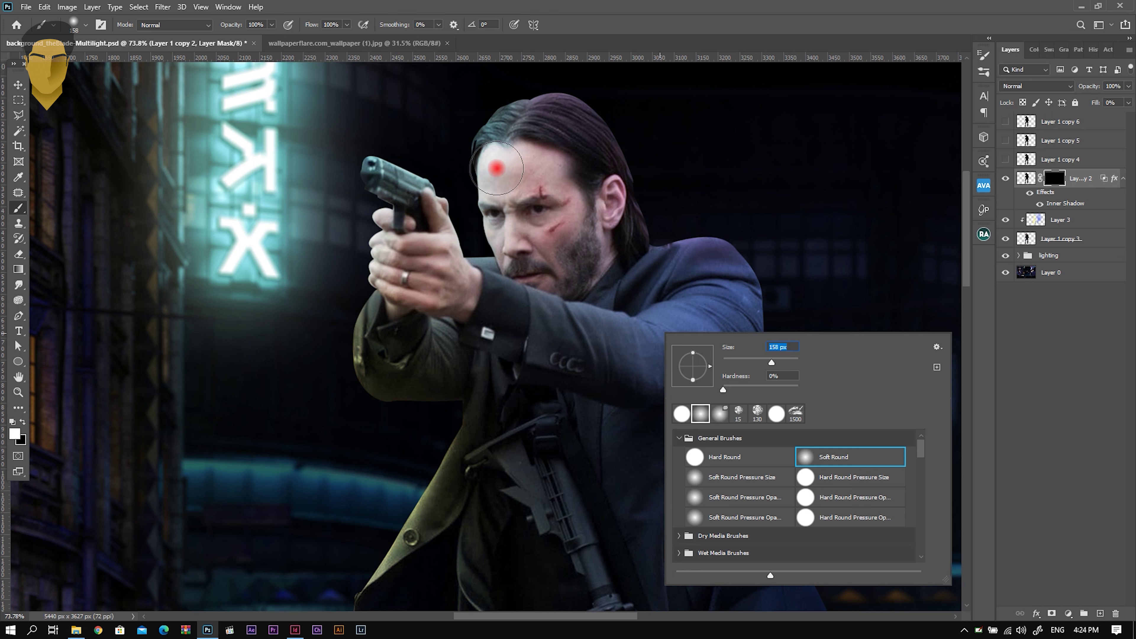
pyautogui.moveTo(507, 152); pyautogui.dragTo(469, 182)
pyautogui.moveTo(507, 111); pyautogui.dragTo(520, 88)
pyautogui.moveTo(449, 182); pyautogui.dragTo(380, 152)
pyautogui.scroll(-2, 444, 184)
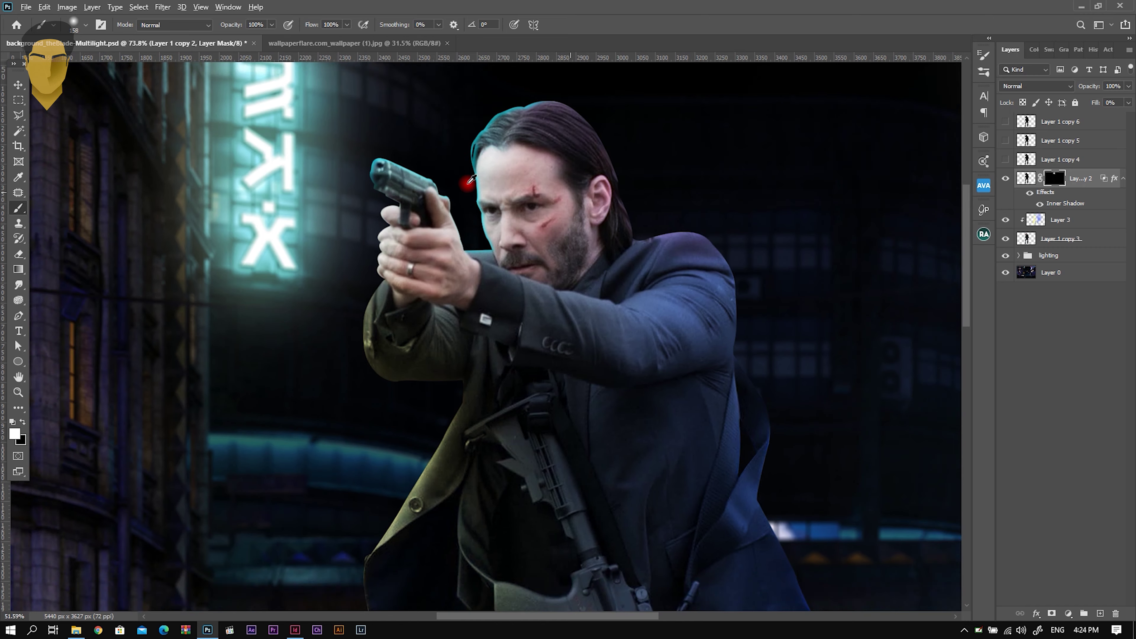
pyautogui.click(1006, 179)
pyautogui.click(1006, 179)
pyautogui.click(1042, 195)
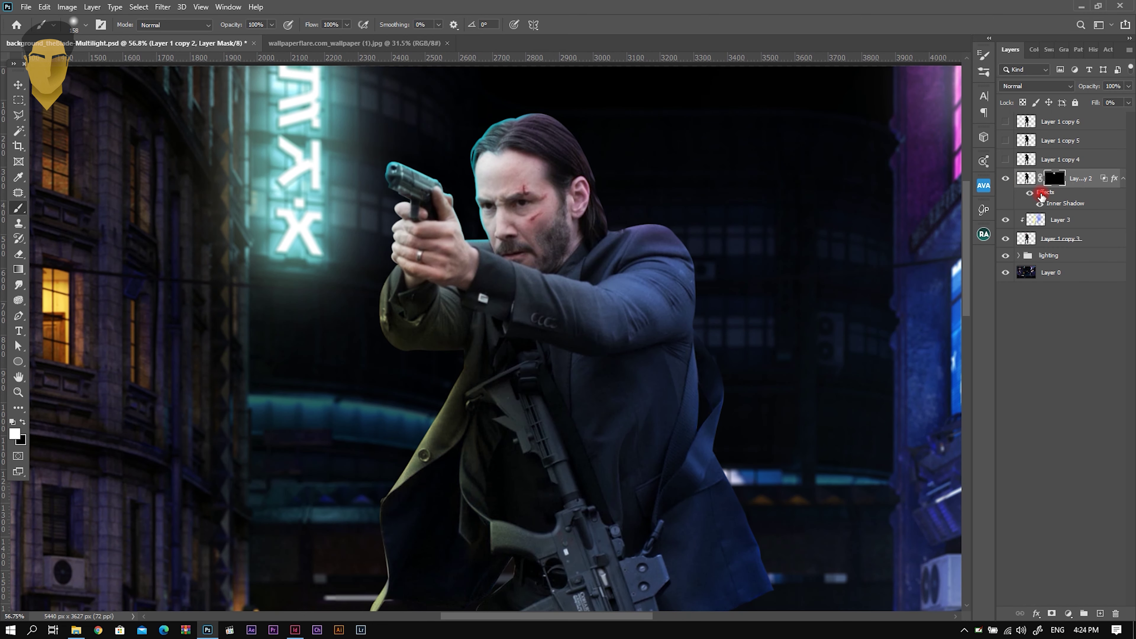
# Create Layer 4 above Layer 3 and merge Layer 1 copy 2 down into it
pyautogui.click(1073, 219)
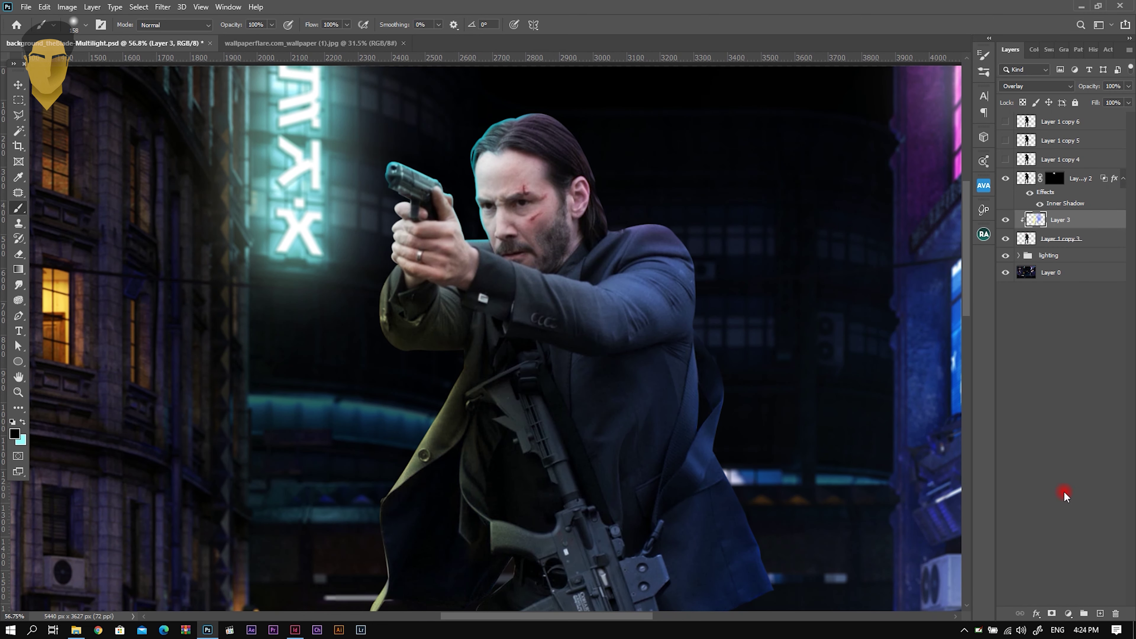
pyautogui.click(1101, 612)
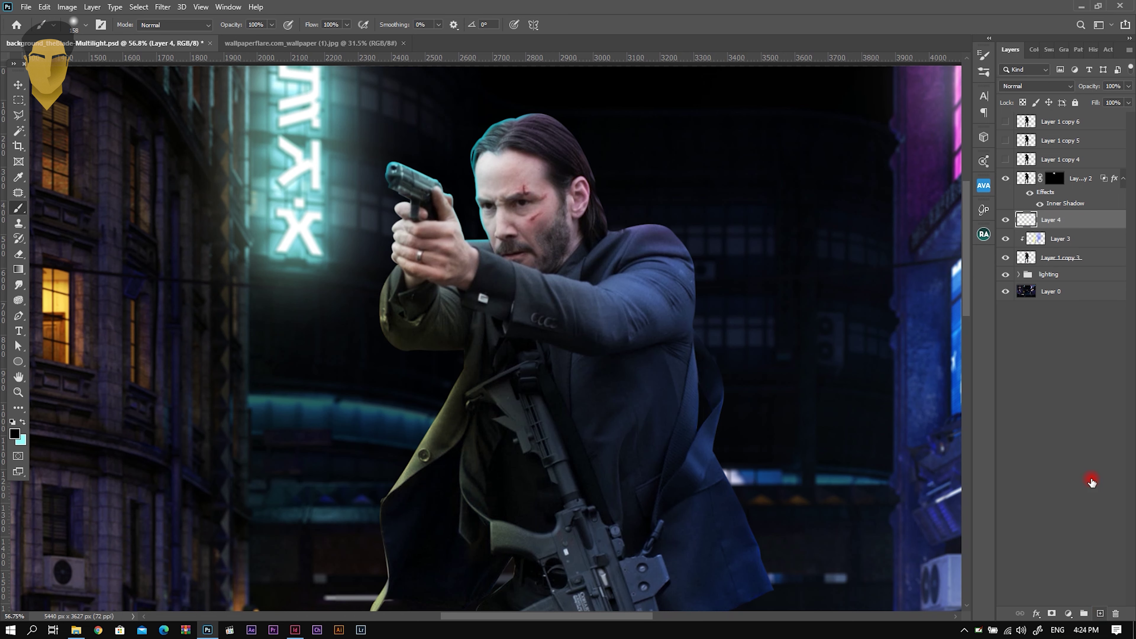
pyautogui.click(1027, 179)
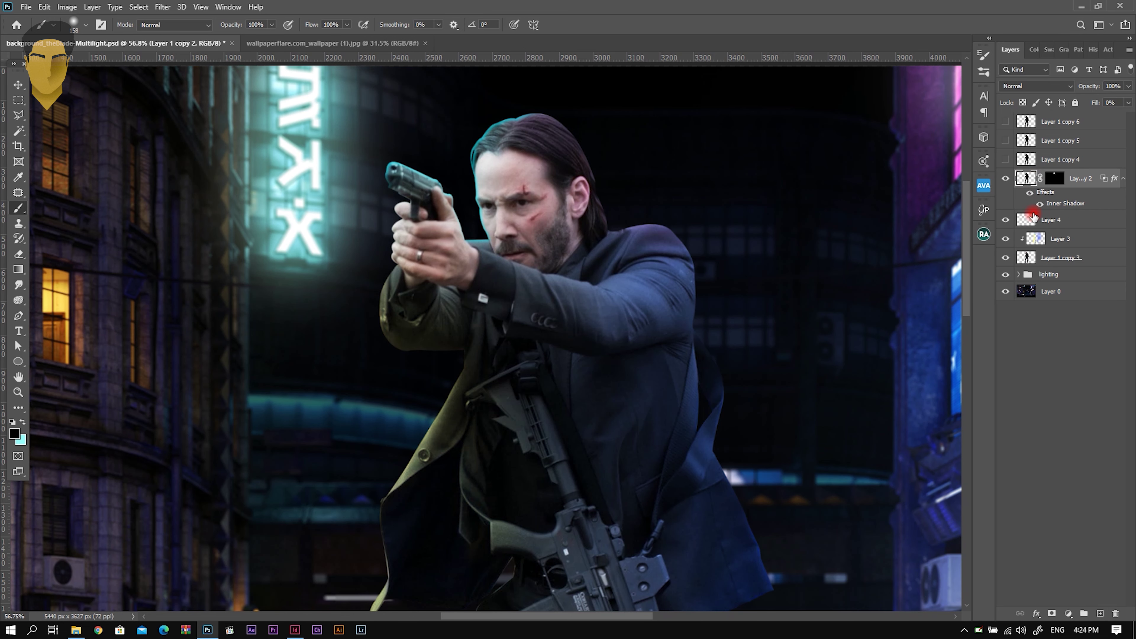
pyautogui.rightClick(1079, 189)
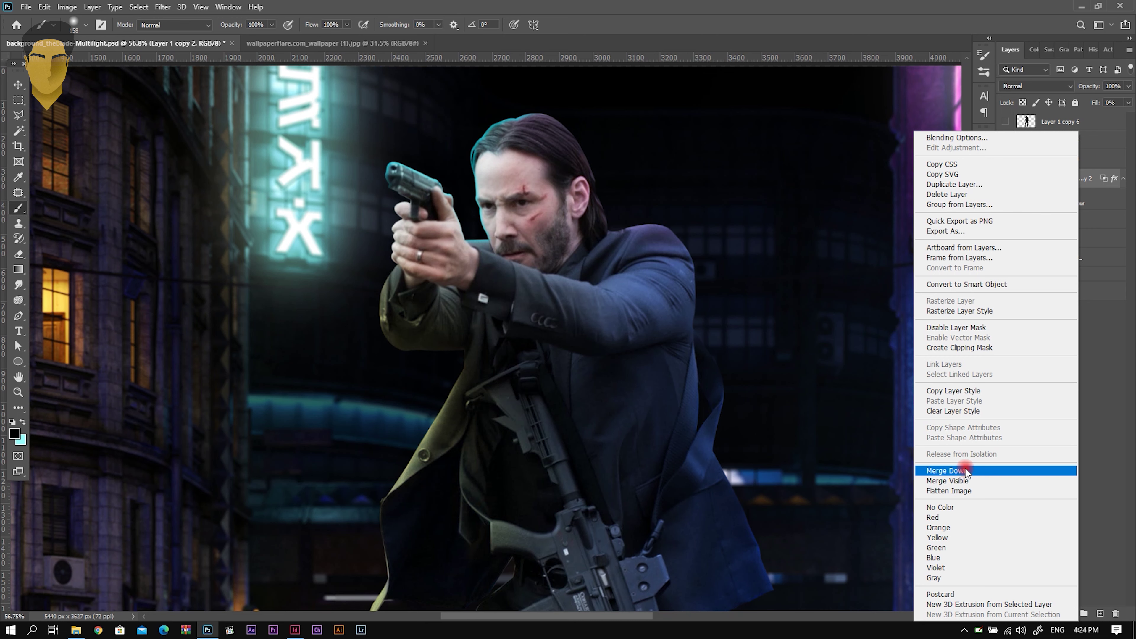
pyautogui.click(965, 469)
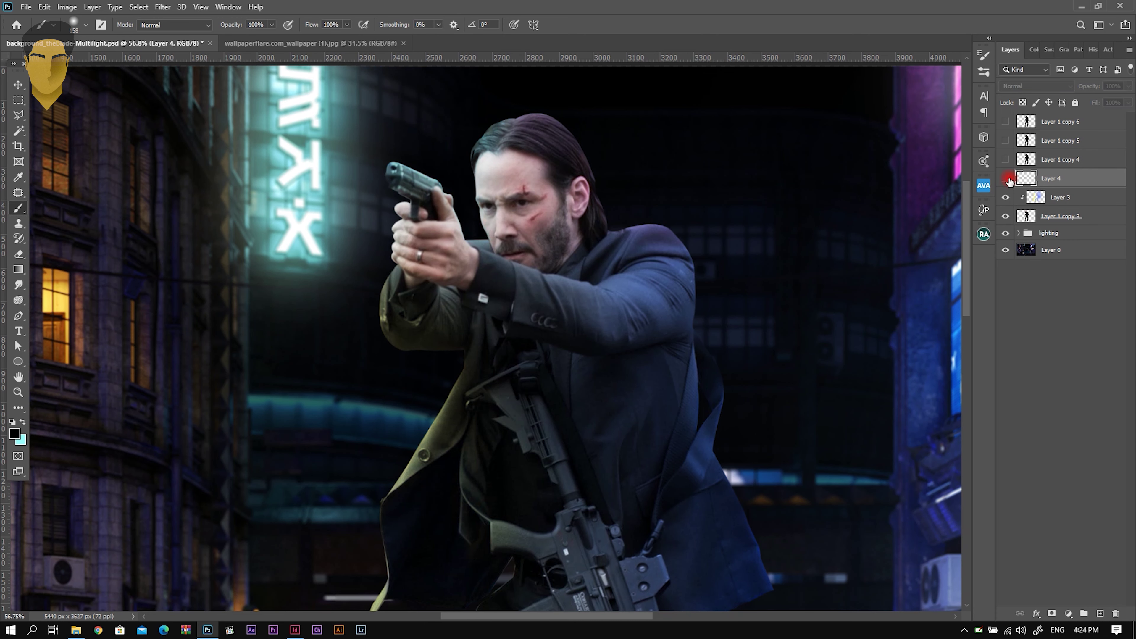
# Show and select silhouette Layer 1 copy 4 and open its Blending Options
pyautogui.click(1006, 160)
pyautogui.click(1093, 161)
pyautogui.rightClick(1096, 161)
pyautogui.click(1027, 138)
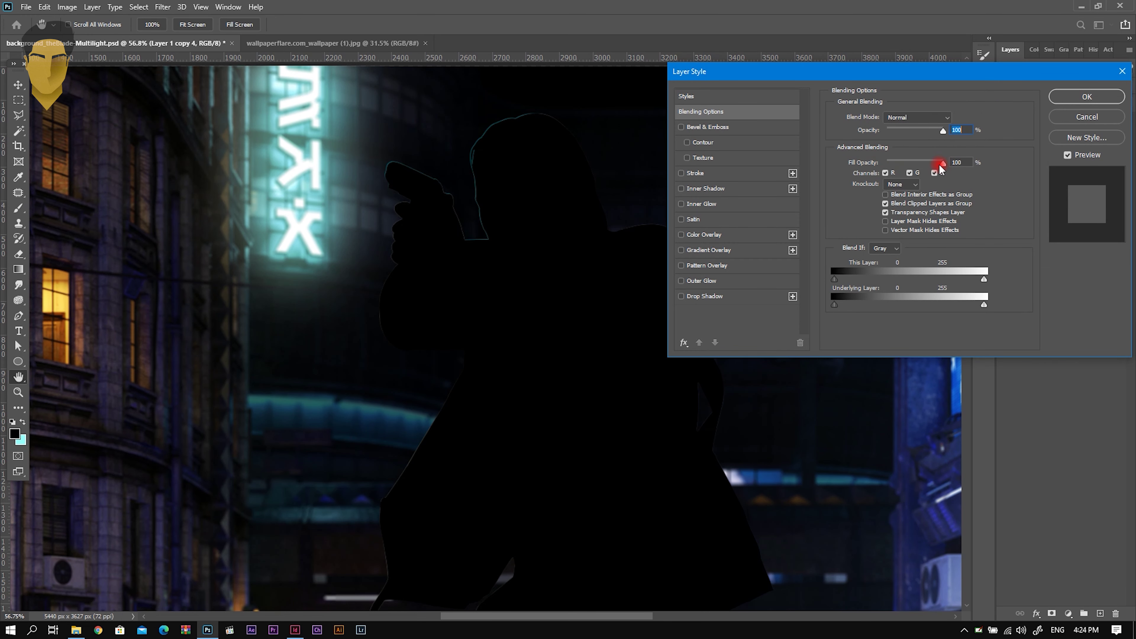
# Set the silhouette's fill to 0 and add an Inner Shadow in yellow ffe400 sampled from the neon sign
pyautogui.moveTo(942, 164); pyautogui.dragTo(837, 152)
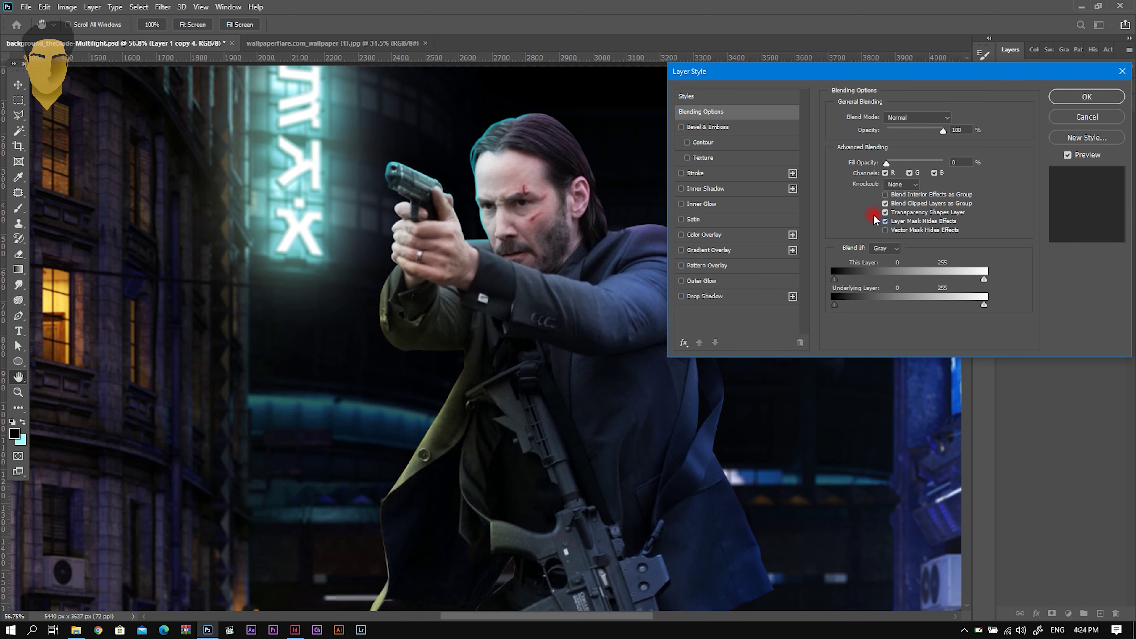
pyautogui.click(727, 189)
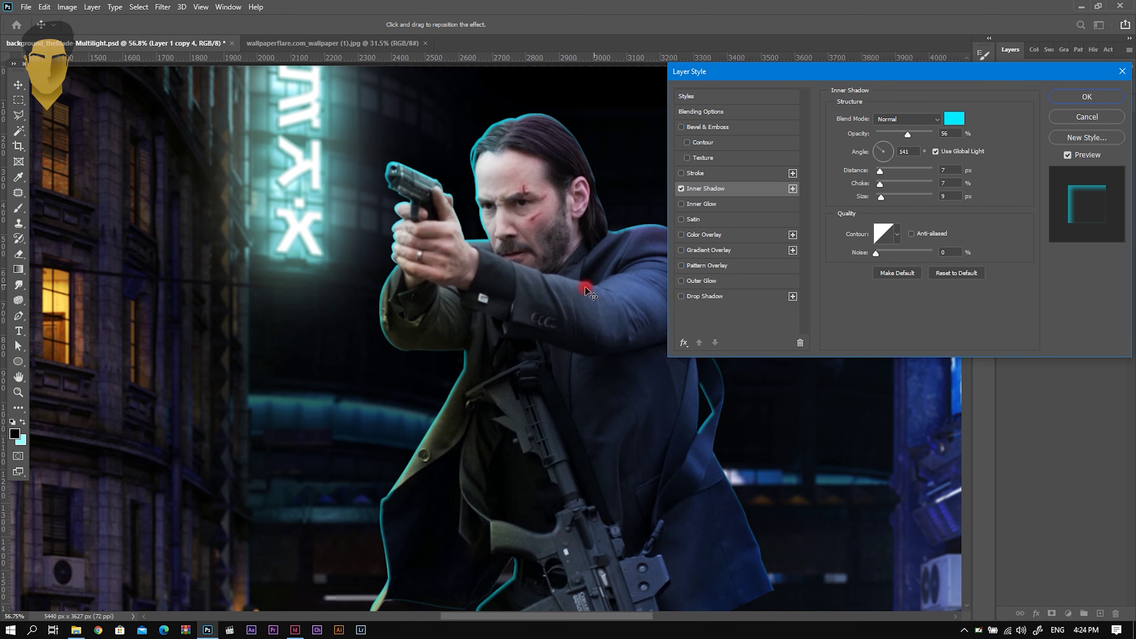
pyautogui.scroll(-3, 325, 355)
pyautogui.scroll(-3, 268, 345)
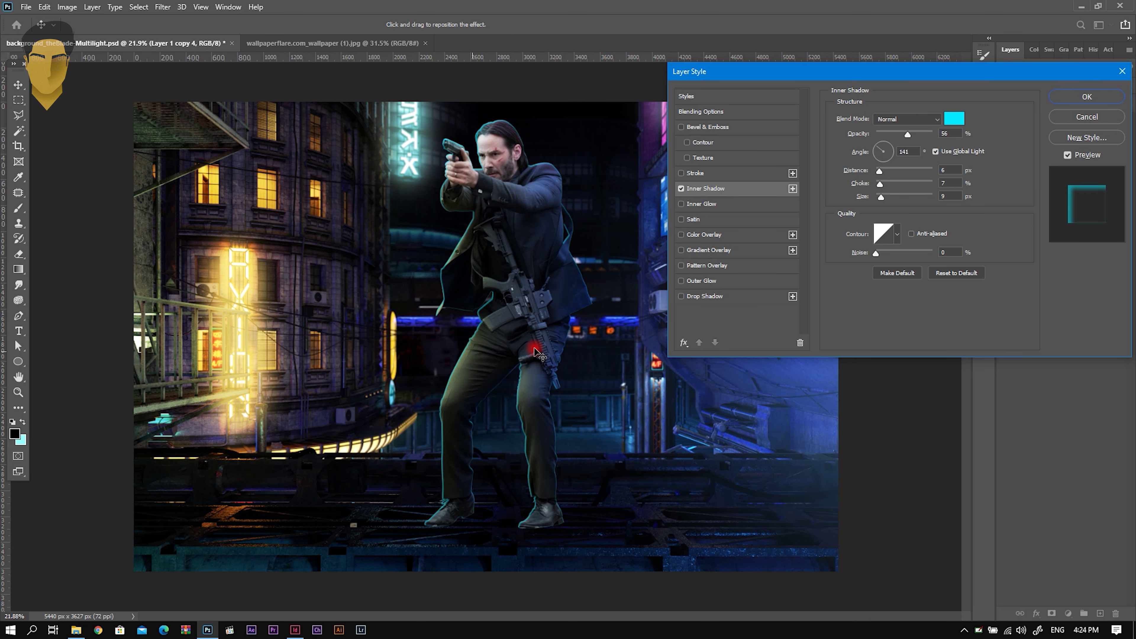
pyautogui.click(957, 119)
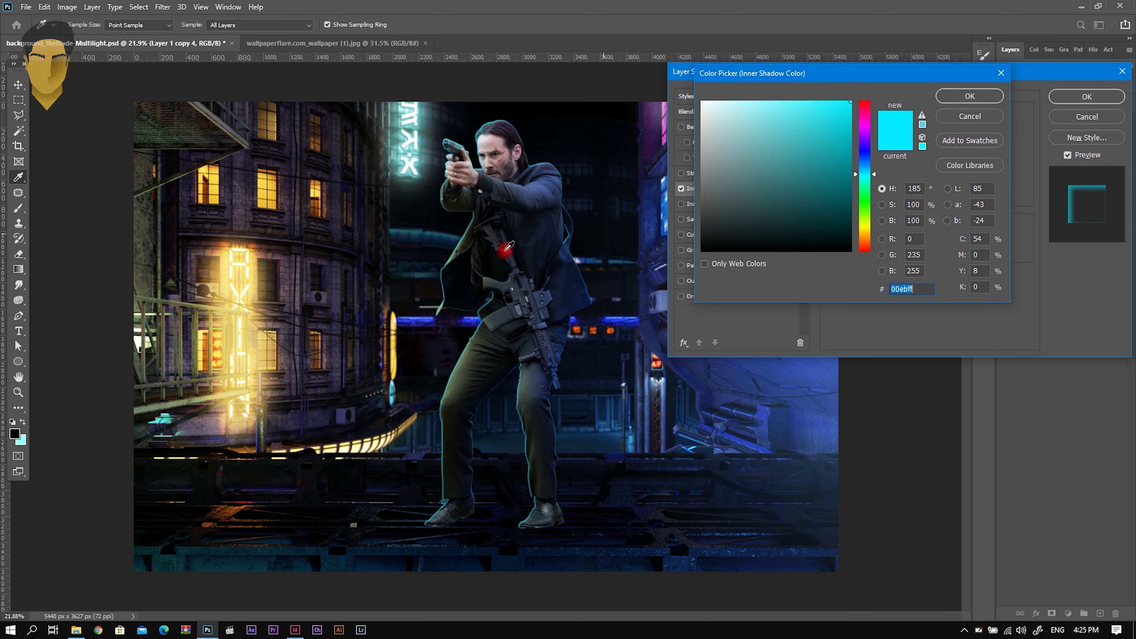
pyautogui.click(243, 291)
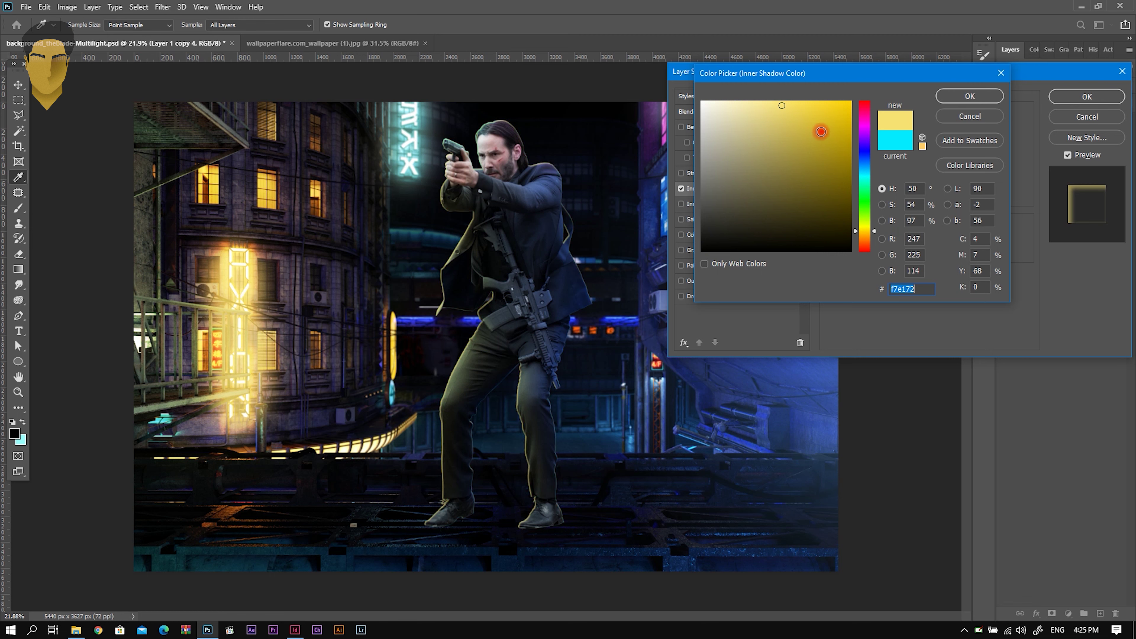
pyautogui.moveTo(821, 132); pyautogui.dragTo(919, 98)
pyautogui.moveTo(867, 230); pyautogui.dragTo(867, 232)
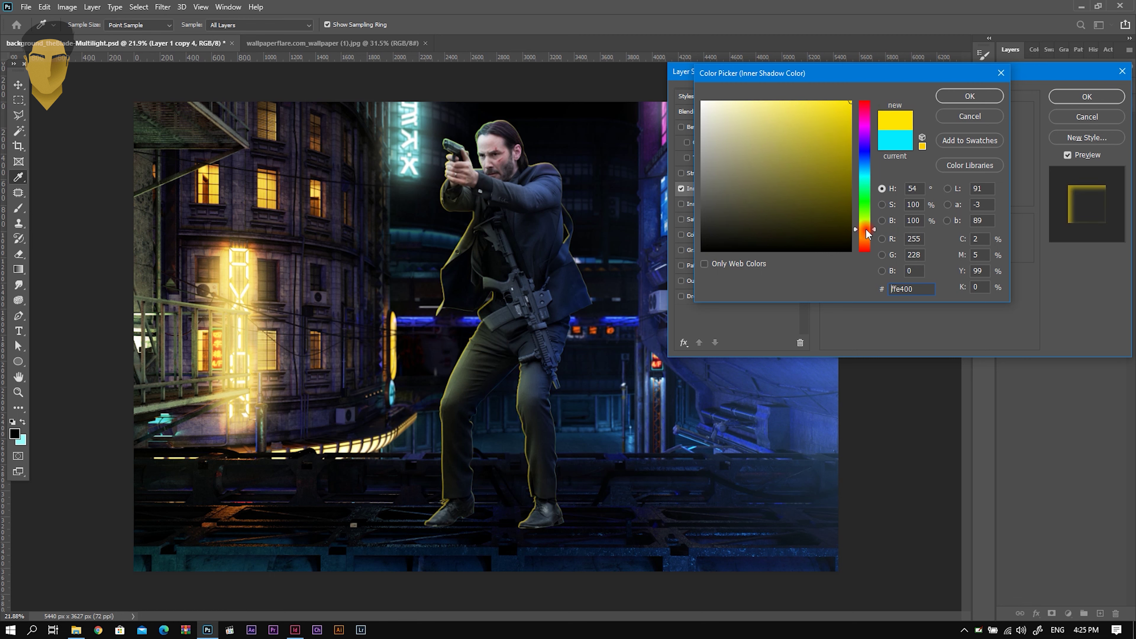
pyautogui.click(970, 97)
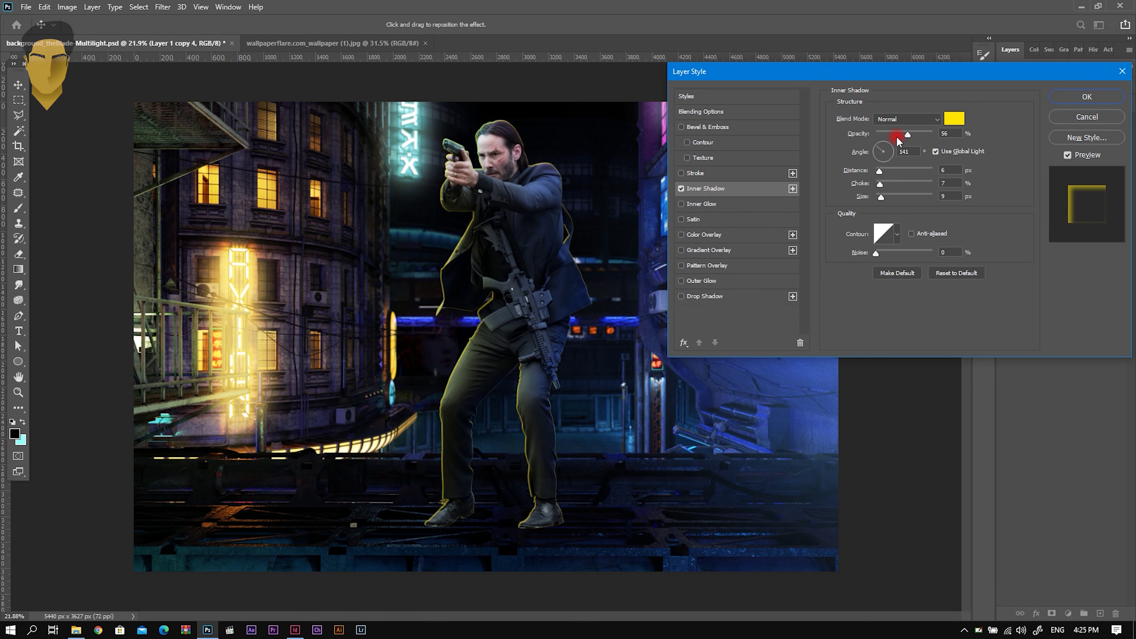
# Give the inner shadow angle -177, distance 10 px and opacity 23%, and apply it
pyautogui.click(875, 155)
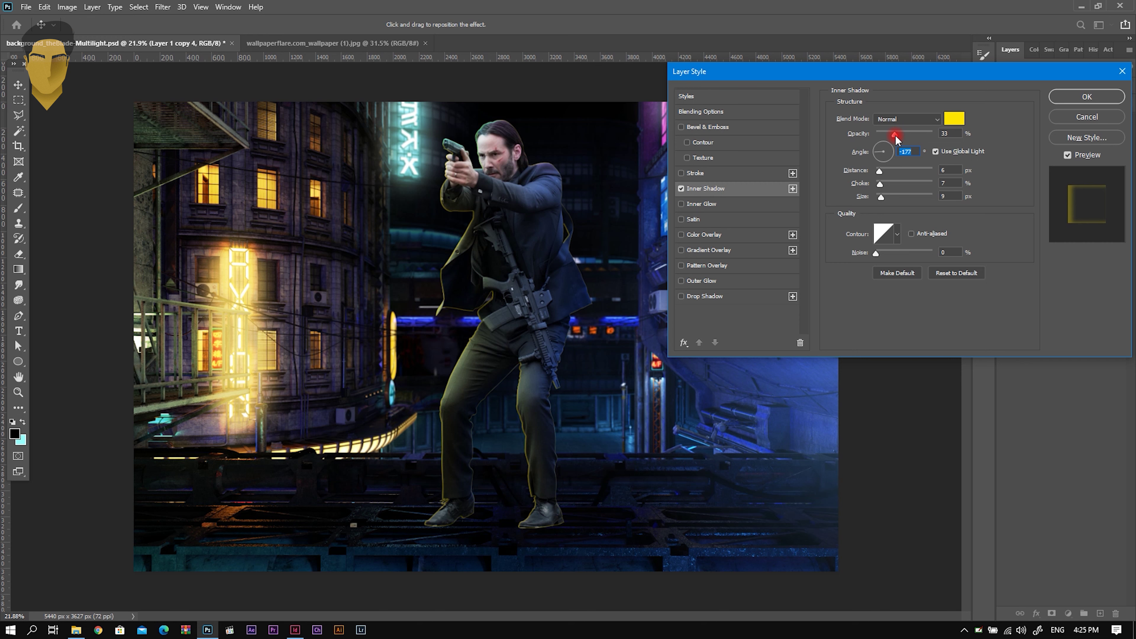
pyautogui.moveTo(880, 172); pyautogui.dragTo(882, 171)
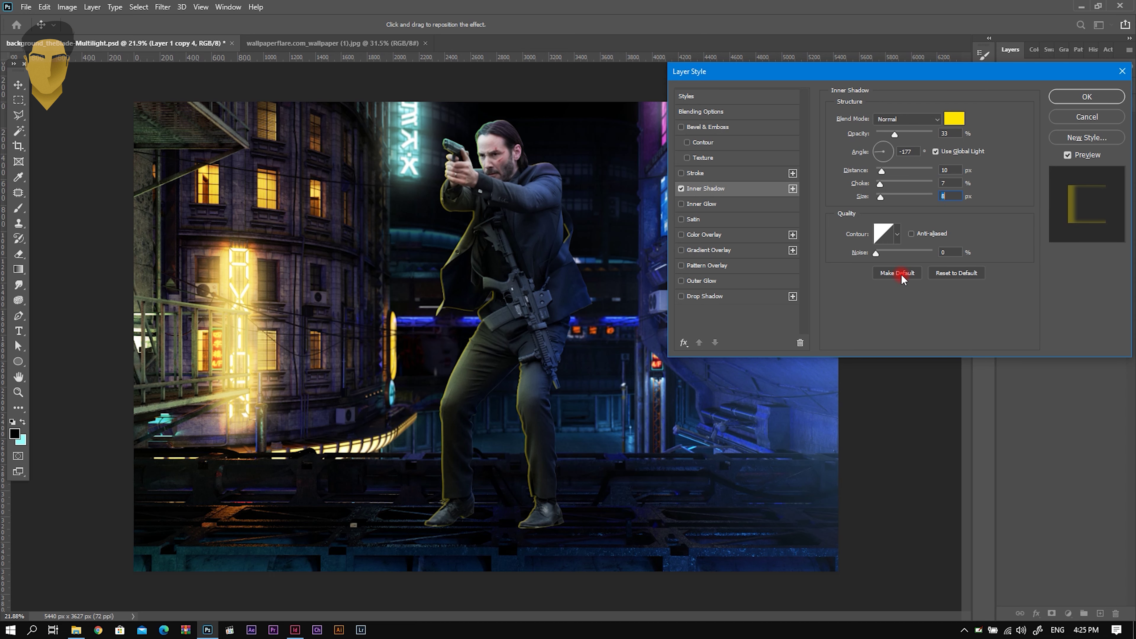
pyautogui.moveTo(917, 138); pyautogui.dragTo(890, 136)
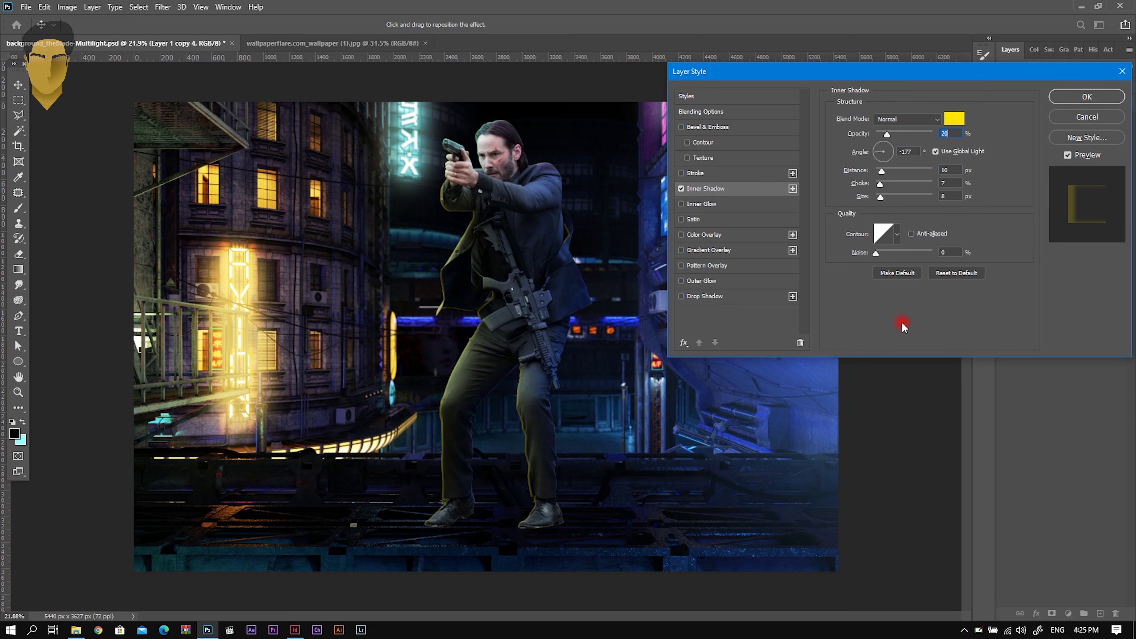
pyautogui.click(1082, 98)
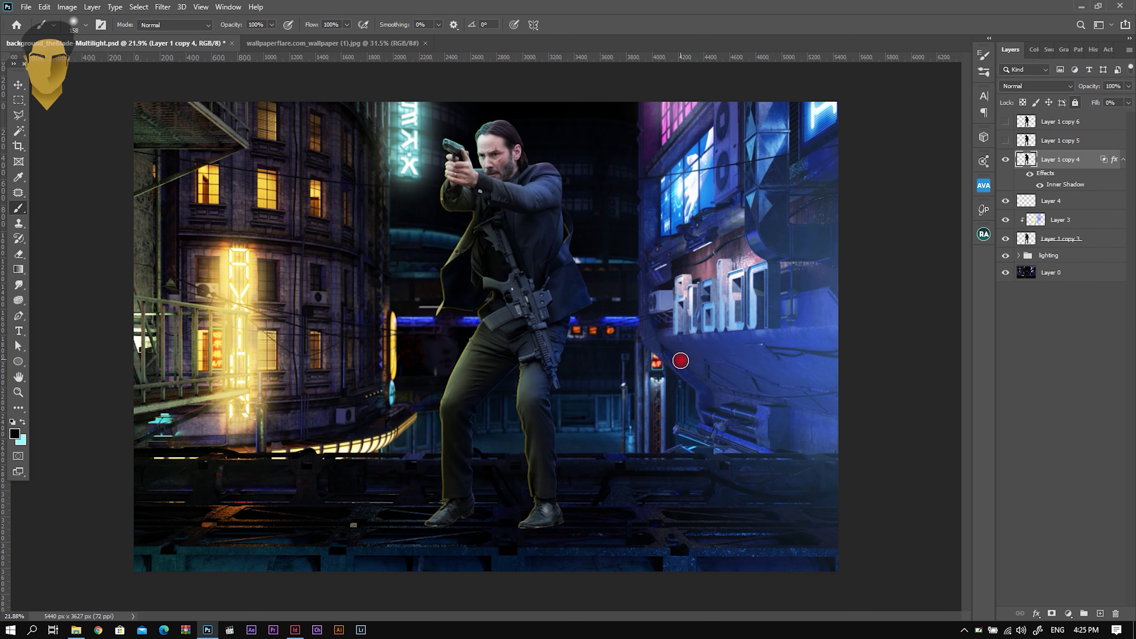
# Add an inverted layer mask and paint white to reveal the rim light down the figure
pyautogui.click(1049, 612)
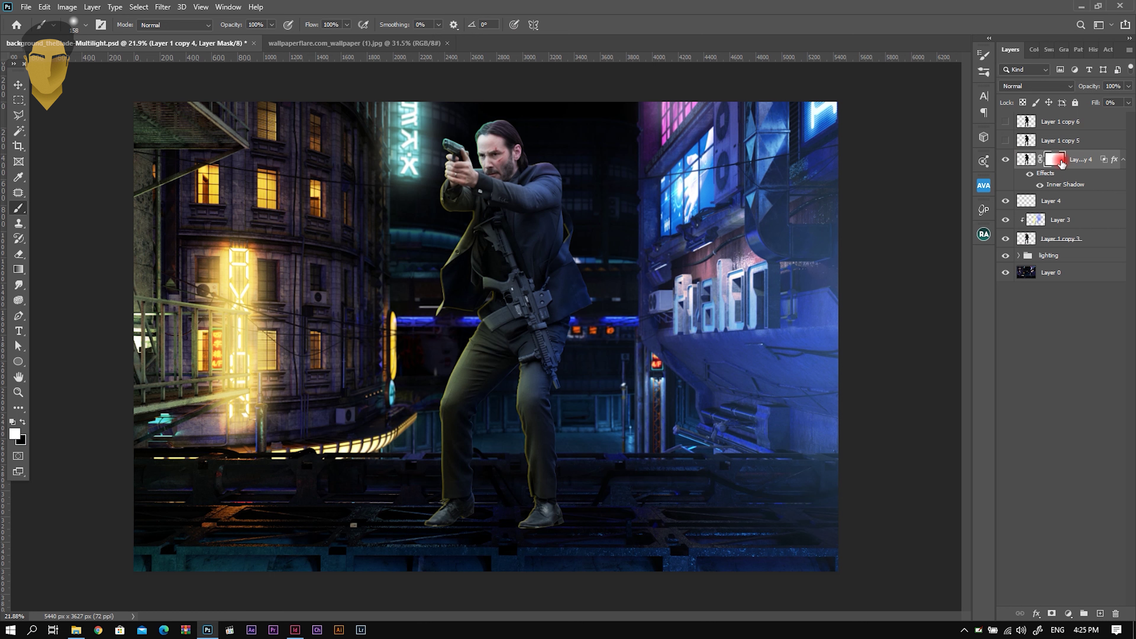
pyautogui.hotkey('ctrl', 'i')
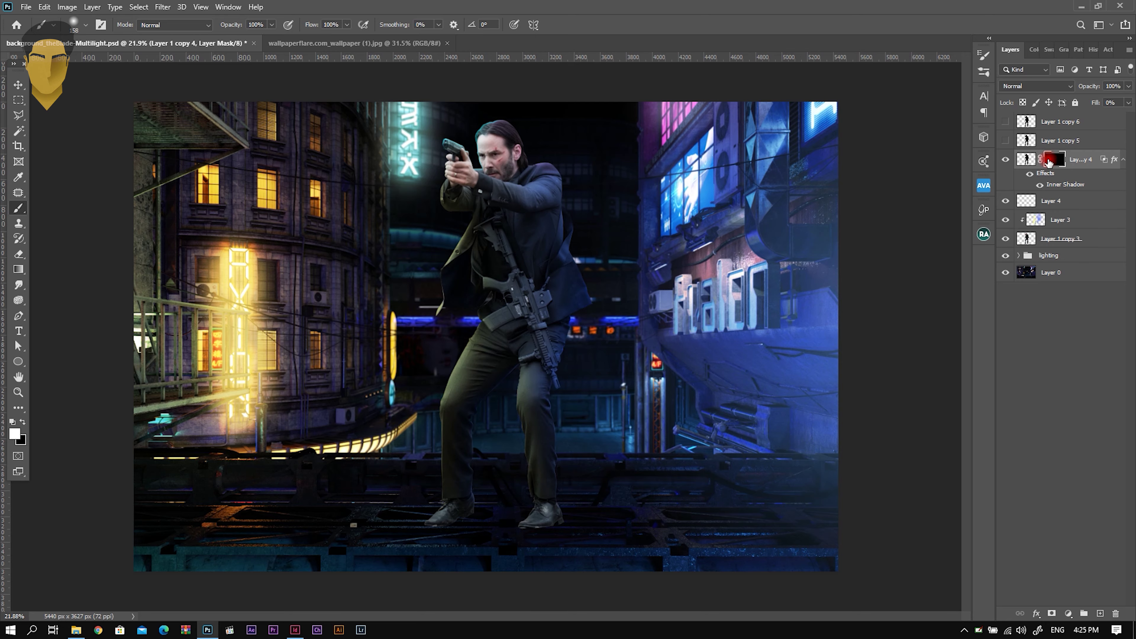
pyautogui.scroll(2, 491, 328)
pyautogui.rightClick(469, 292)
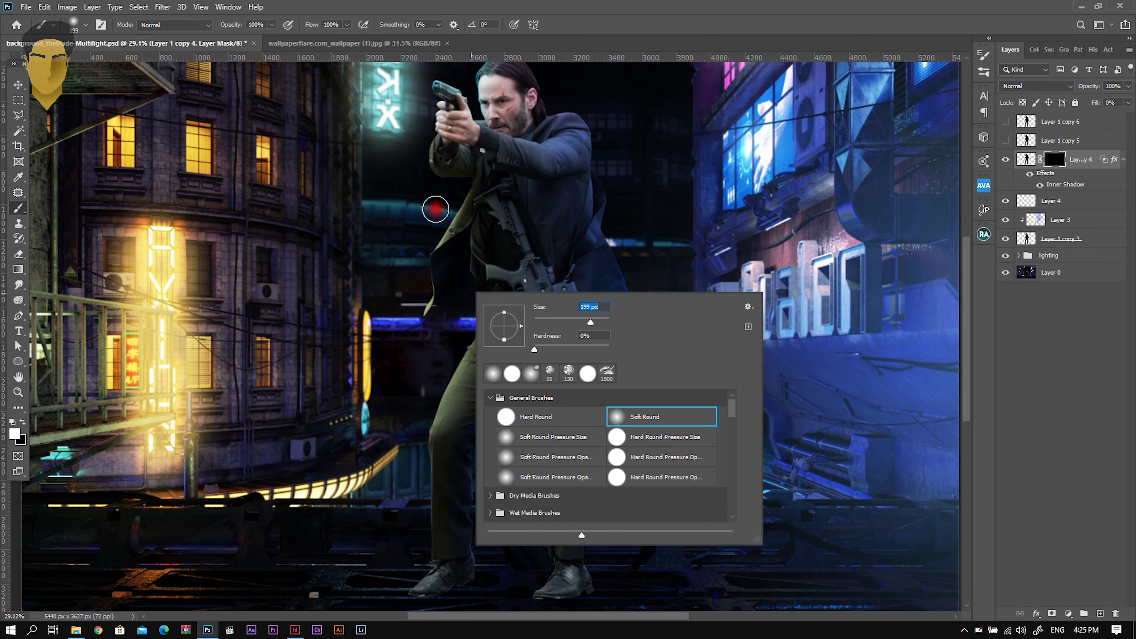
pyautogui.press('Escape')
pyautogui.moveTo(434, 123)
pyautogui.mouseDown()
pyautogui.moveTo(474, 319)
pyautogui.moveTo(418, 455)
pyautogui.moveTo(416, 531)
pyautogui.mouseUp()
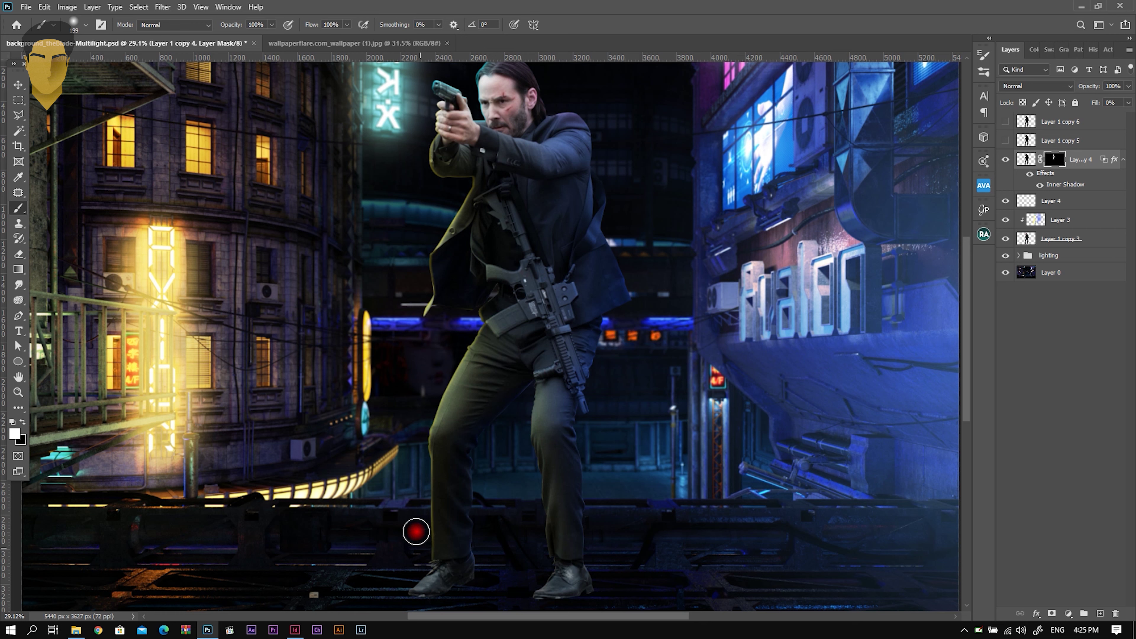
# Paint black with a 56 px soft round brush to remove the rim along the coat edge
pyautogui.scroll(5, 413, 319)
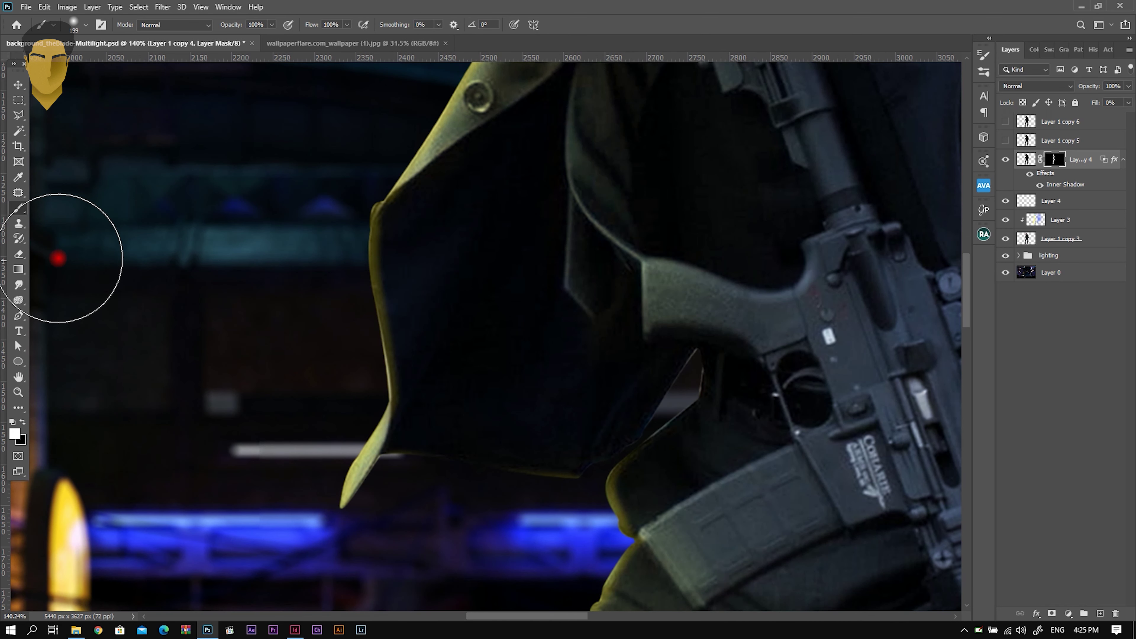
pyautogui.press('x')
pyautogui.rightClick(424, 287)
pyautogui.moveTo(576, 339); pyautogui.dragTo(542, 339)
pyautogui.click(423, 373)
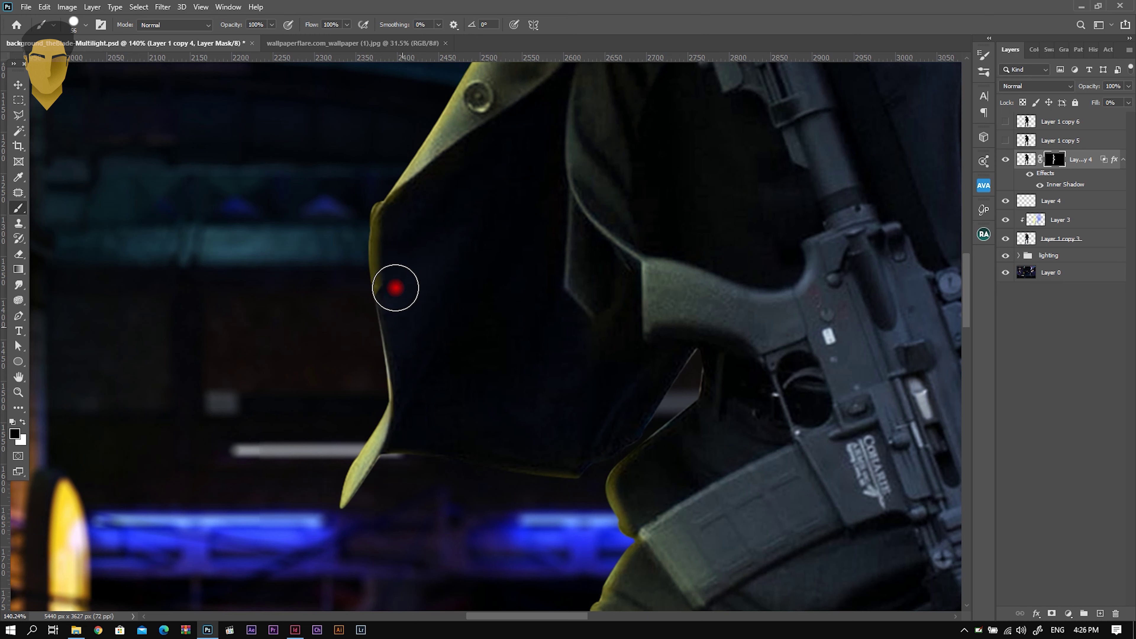
pyautogui.scroll(-3, 482, 326)
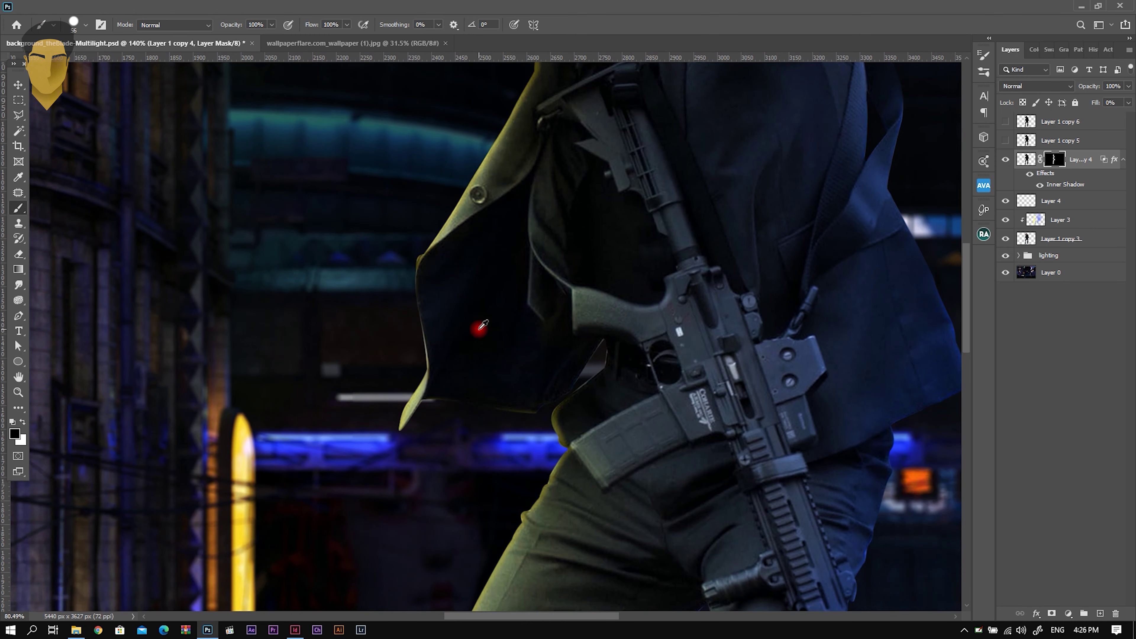
pyautogui.scroll(3, 524, 411)
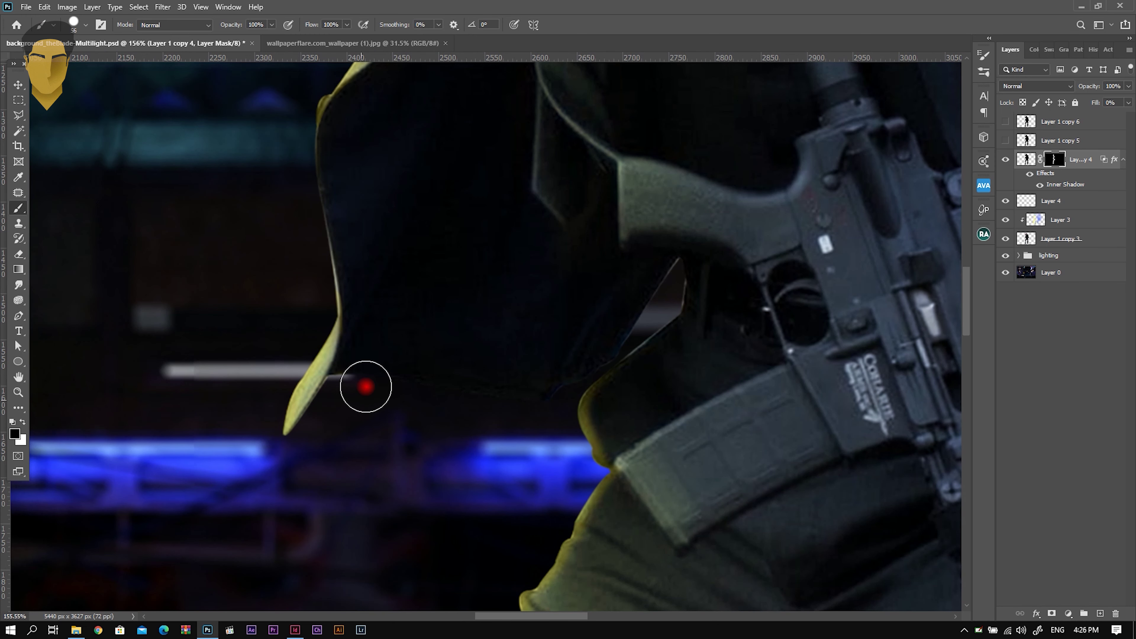
pyautogui.rightClick(640, 390)
pyautogui.click(791, 495)
pyautogui.moveTo(620, 383); pyautogui.dragTo(608, 446)
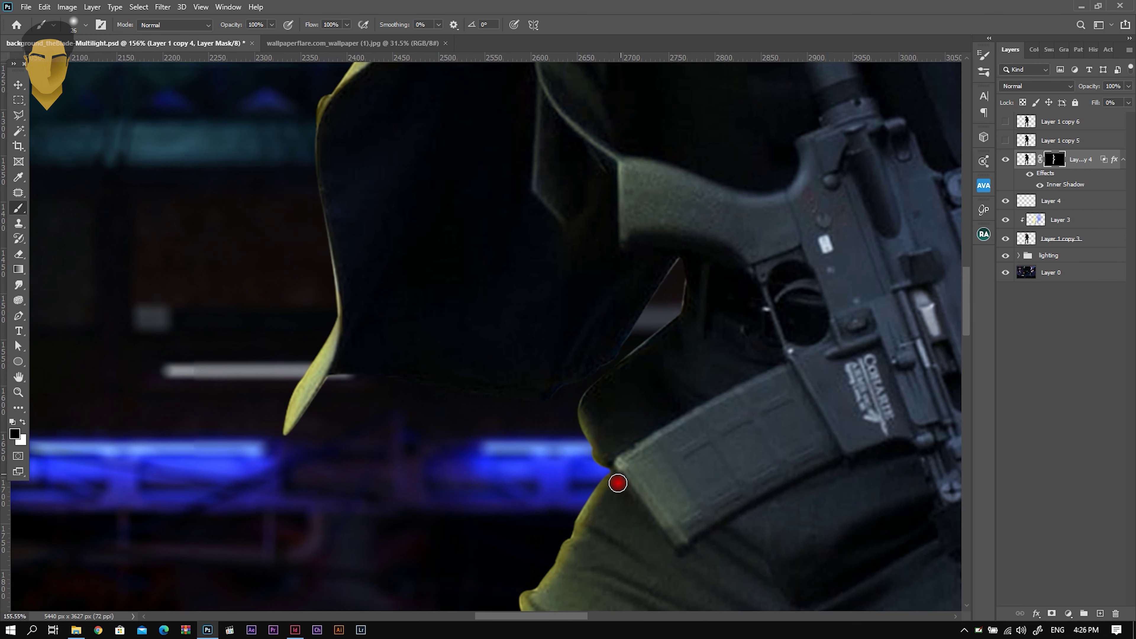
pyautogui.scroll(-10, 617, 479)
pyautogui.scroll(-1, 626, 474)
pyautogui.scroll(2, 521, 456)
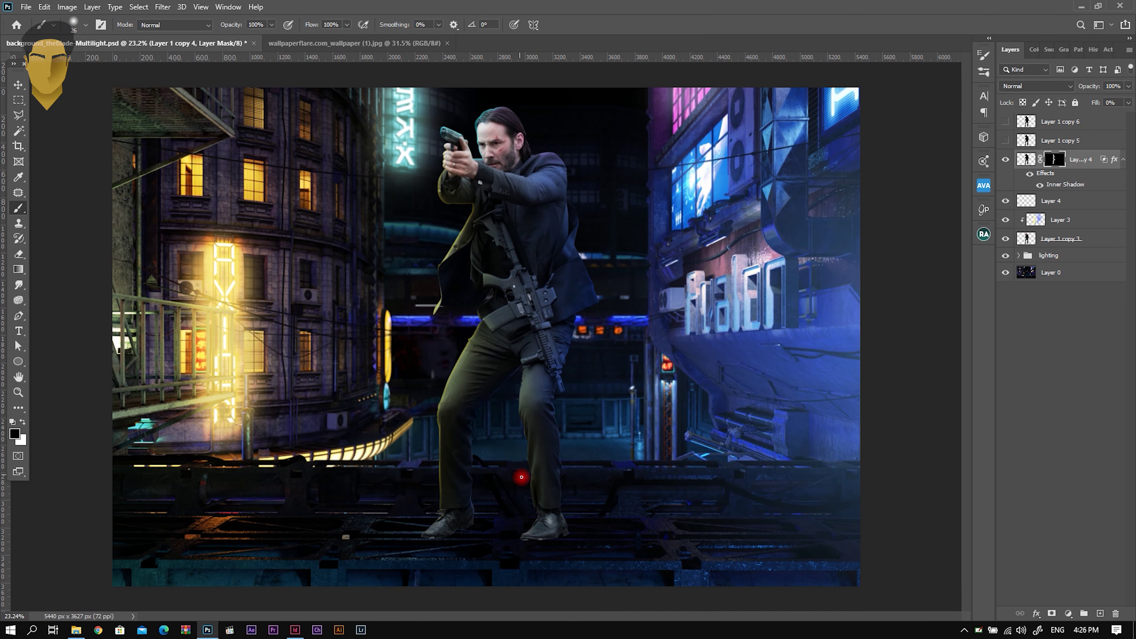
pyautogui.scroll(3, 532, 492)
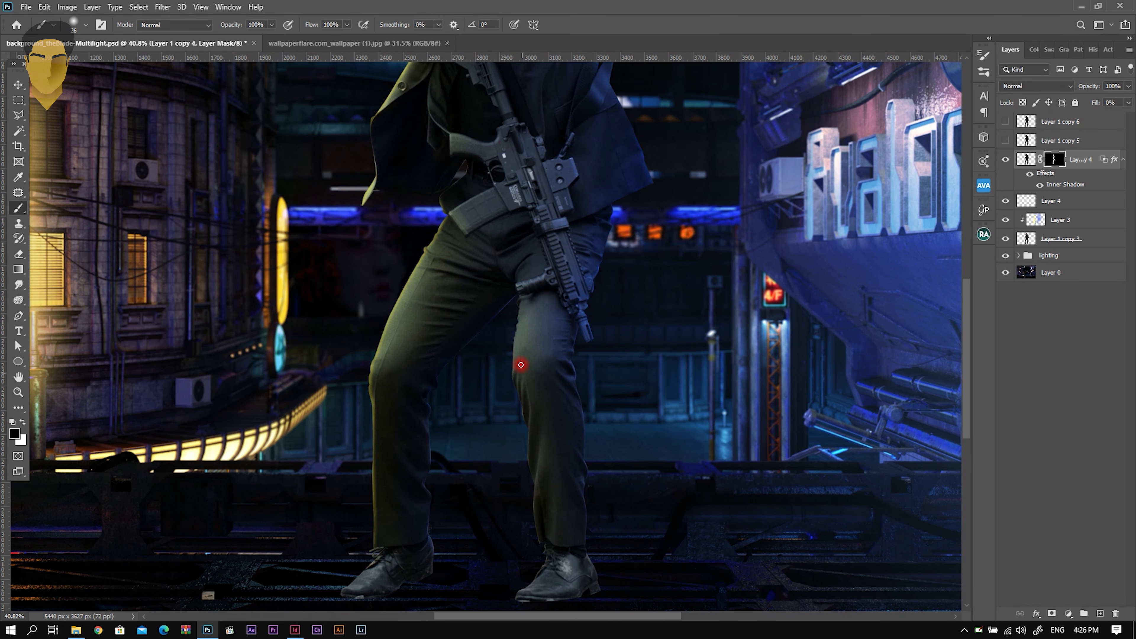
# Paint white with a 171 px brush to reveal the rim along the left trouser edge
pyautogui.press('x')
pyautogui.rightClick(508, 505)
pyautogui.click(541, 490)
pyautogui.click(504, 536)
pyautogui.moveTo(504, 536)
pyautogui.mouseDown()
pyautogui.moveTo(510, 343)
pyautogui.moveTo(525, 291)
pyautogui.mouseUp()
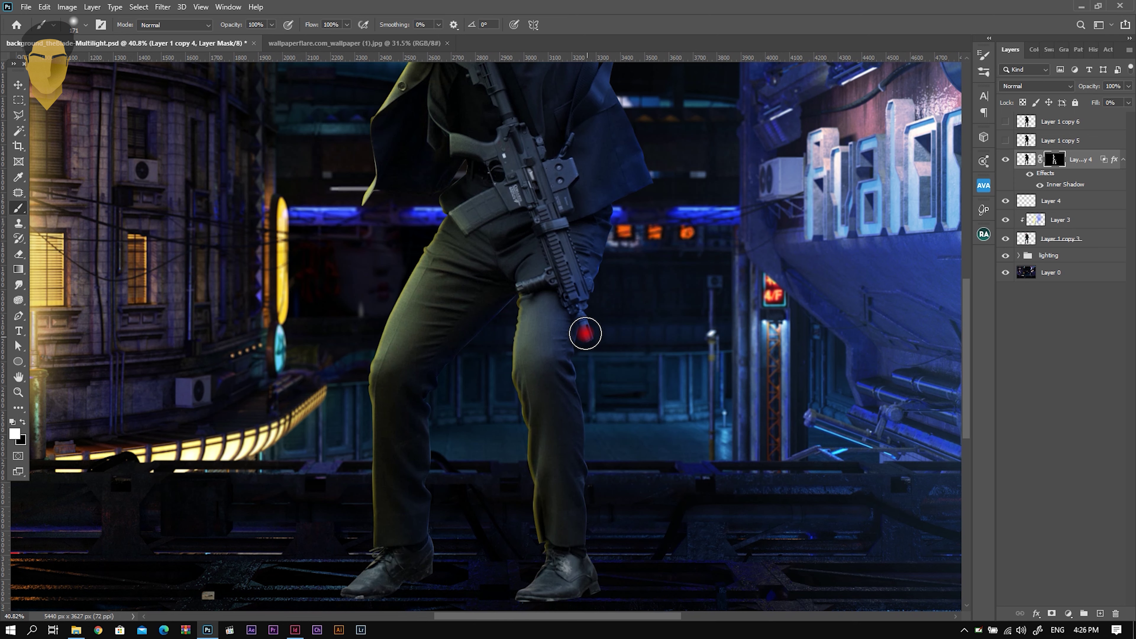
pyautogui.scroll(-1, 608, 365)
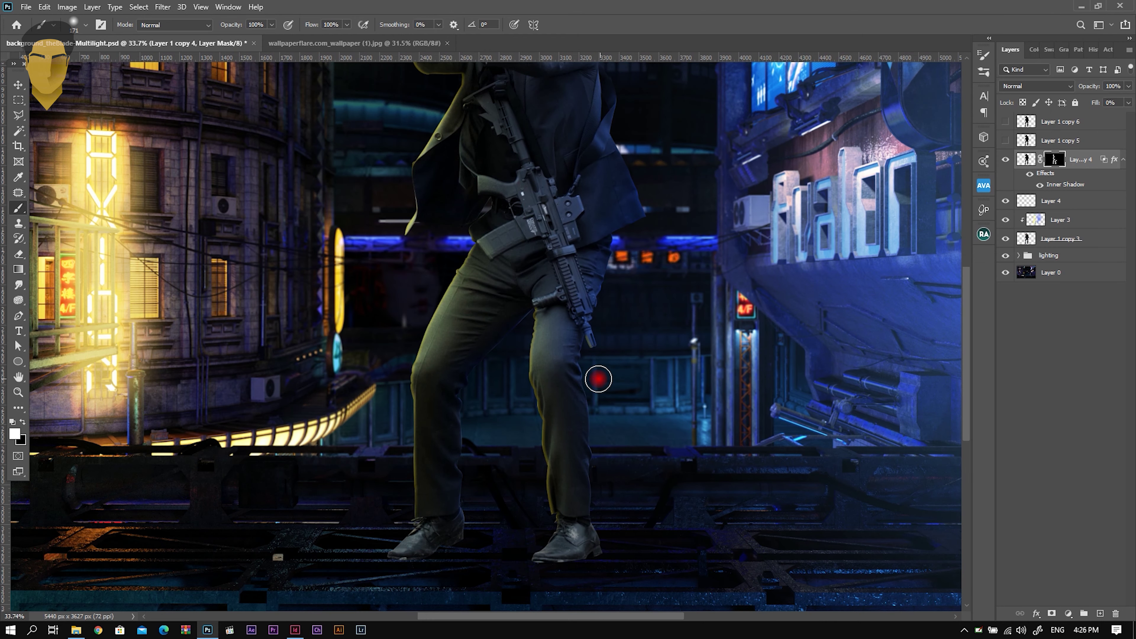
pyautogui.scroll(2, 603, 380)
pyautogui.scroll(2, 599, 381)
pyautogui.scroll(-2, 597, 381)
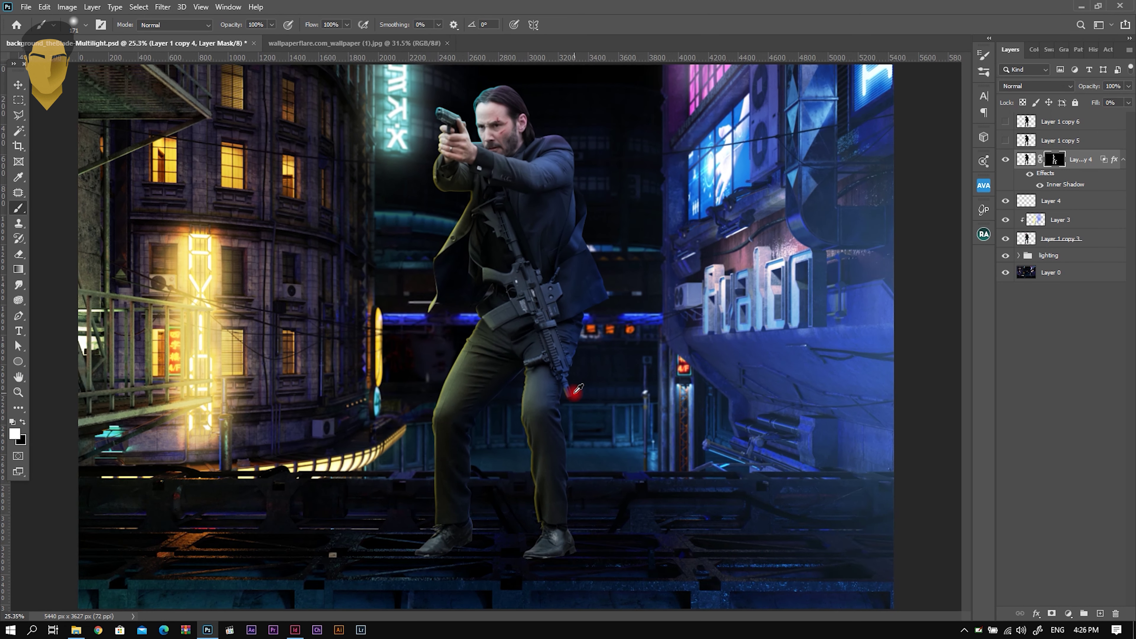
# Create a new empty Layer 5 above Layer 4
pyautogui.scroll(-1, 568, 408)
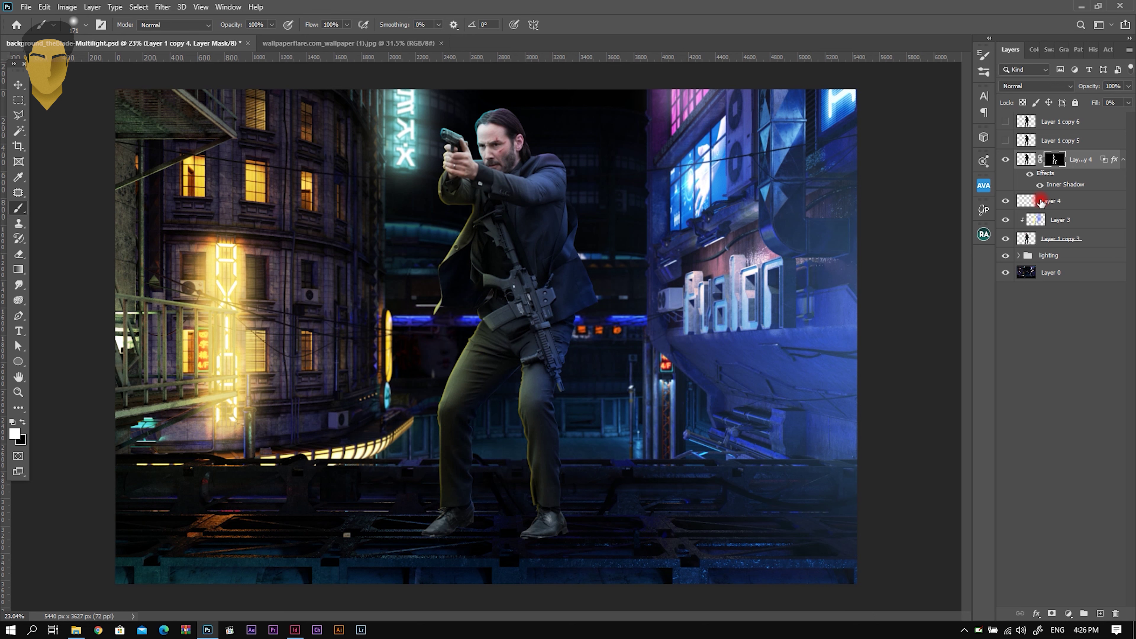
pyautogui.click(1028, 202)
pyautogui.click(1101, 612)
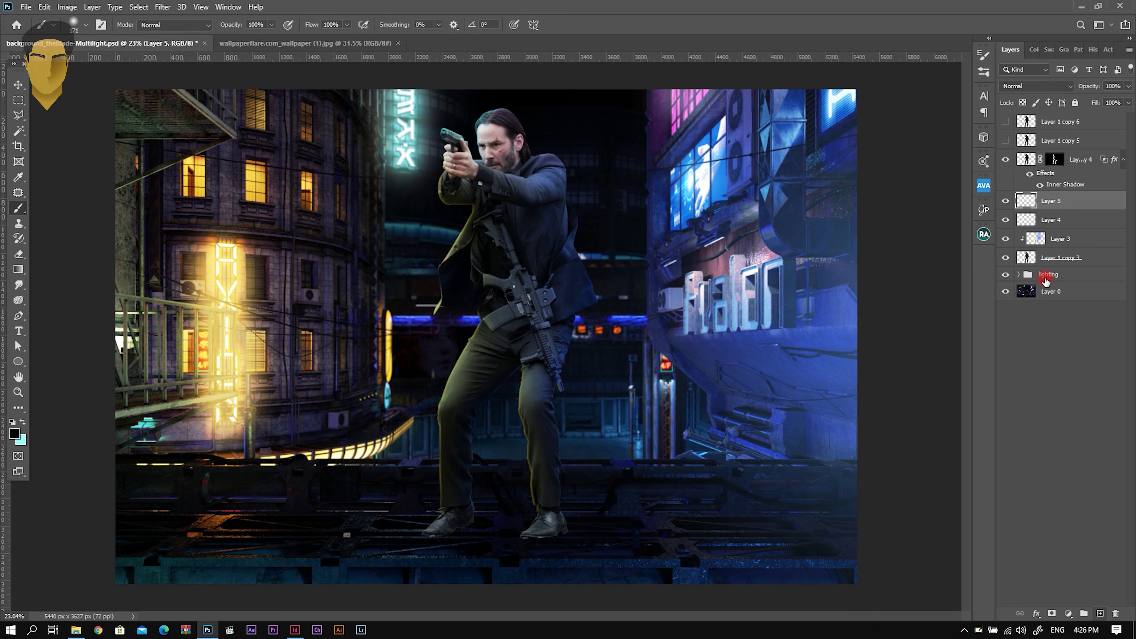
# Merge Layer 1 copy 4 down into Layer 5 and toggle Layer 5's visibility to compare
pyautogui.click(1081, 165)
pyautogui.rightClick(1082, 162)
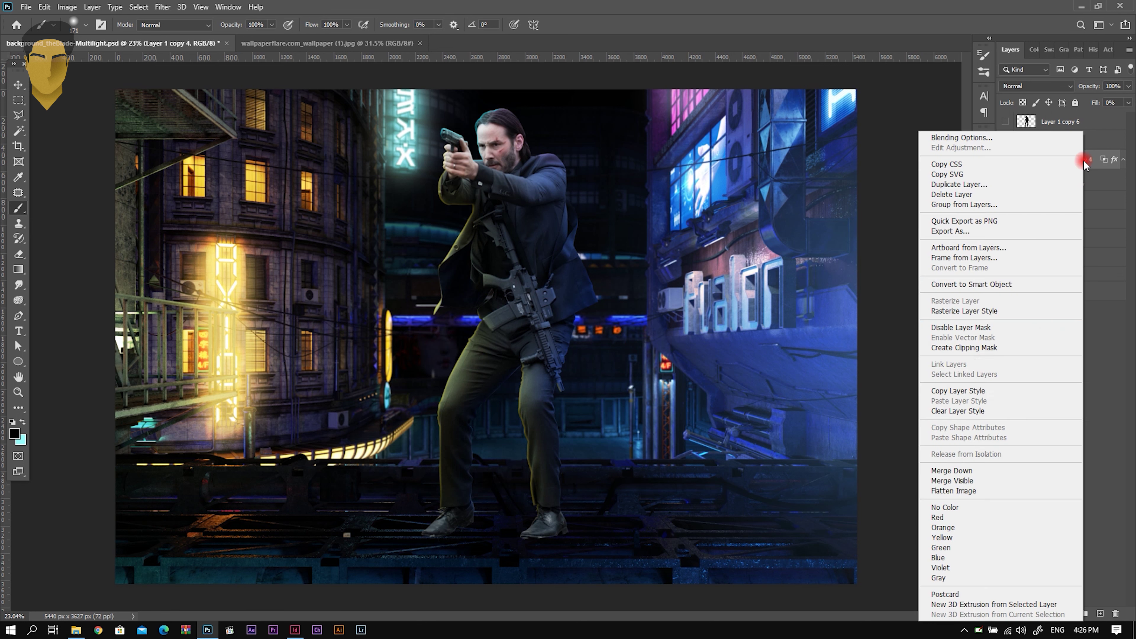
pyautogui.click(951, 471)
pyautogui.click(1005, 159)
pyautogui.click(1005, 159)
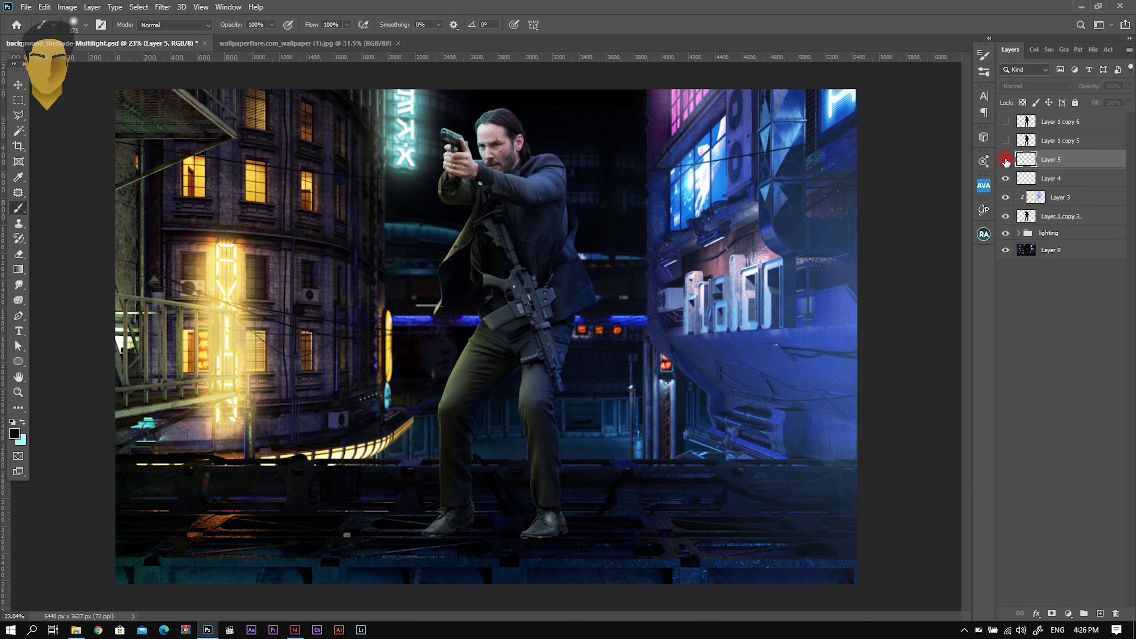
# Show Layer 1 copy 5 and set its Fill Opacity to 0 in Layer Style
pyautogui.click(1006, 140)
pyautogui.click(1093, 141)
pyautogui.rightClick(1093, 141)
pyautogui.click(1031, 138)
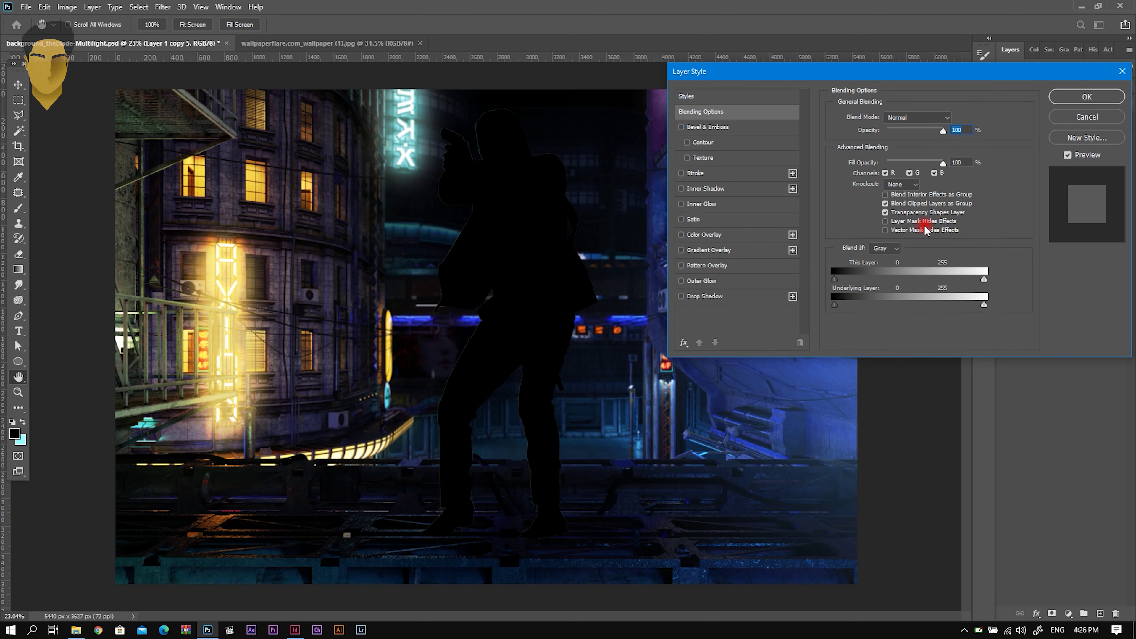
pyautogui.moveTo(943, 162); pyautogui.dragTo(881, 162)
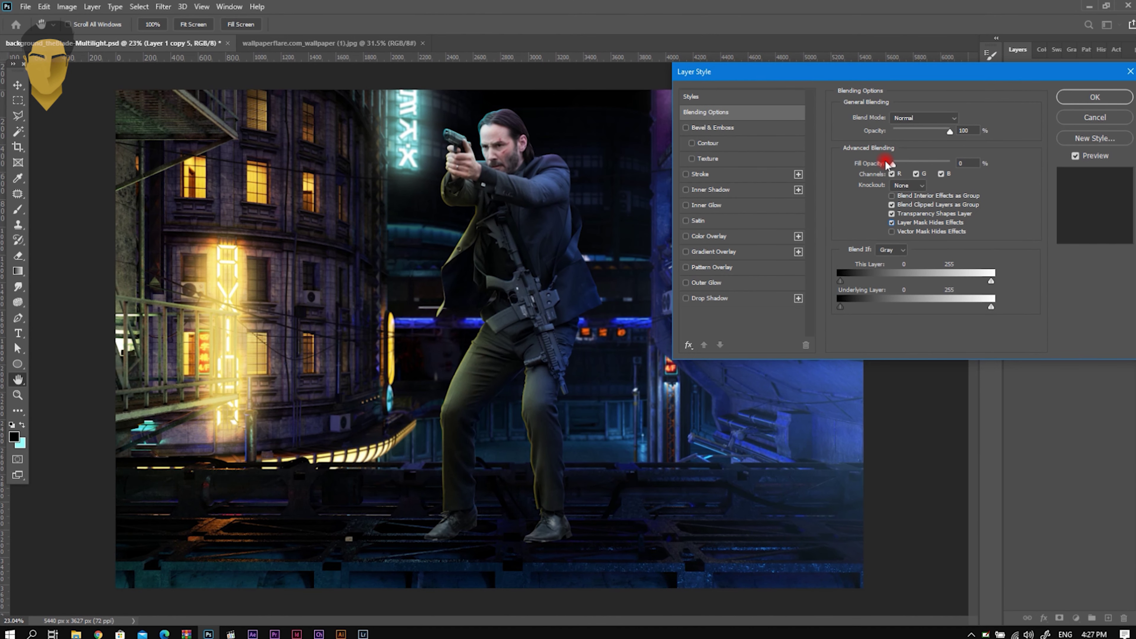
# Add a blue #0048ff Inner Shadow at about a 3° angle and apply it
pyautogui.click(721, 189)
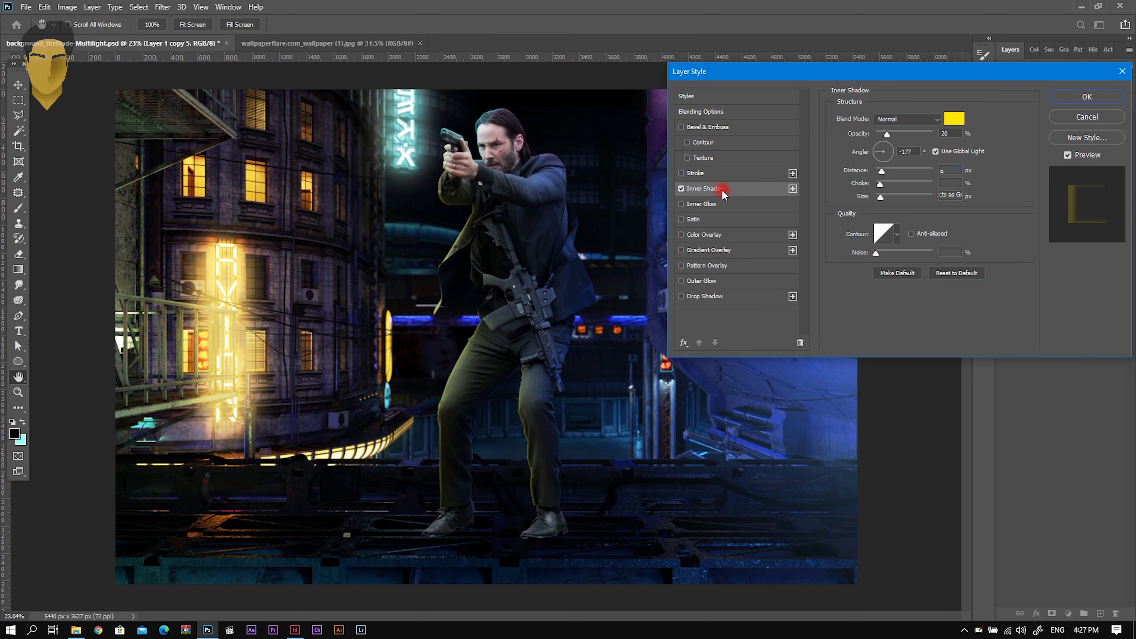
pyautogui.moveTo(859, 73); pyautogui.dragTo(857, 54)
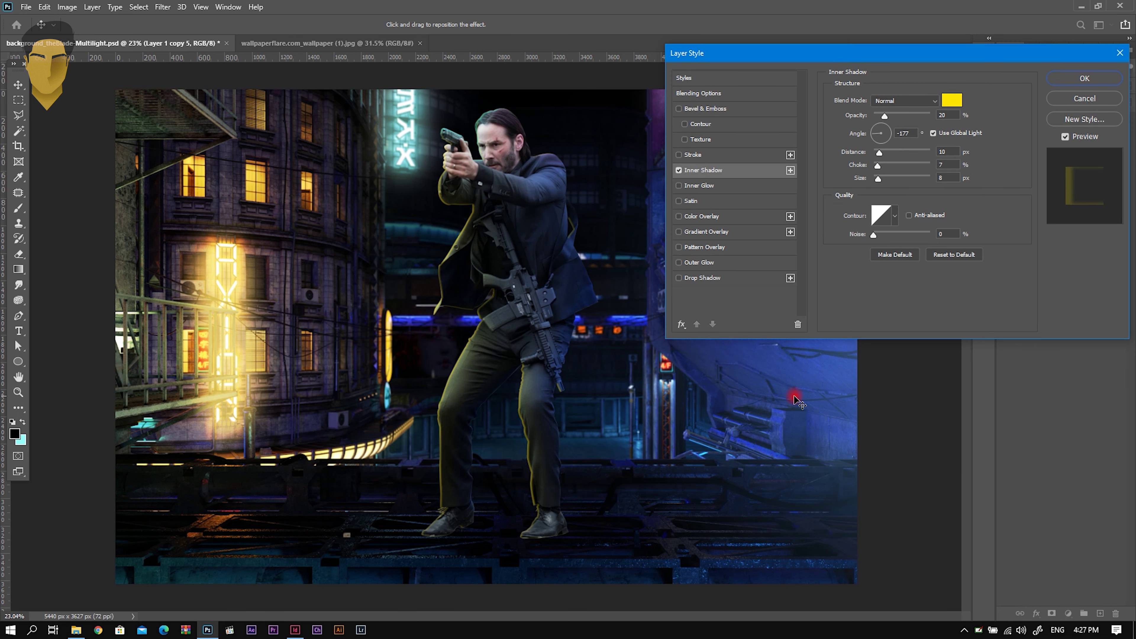
pyautogui.click(954, 99)
pyautogui.moveTo(863, 178); pyautogui.dragTo(863, 157)
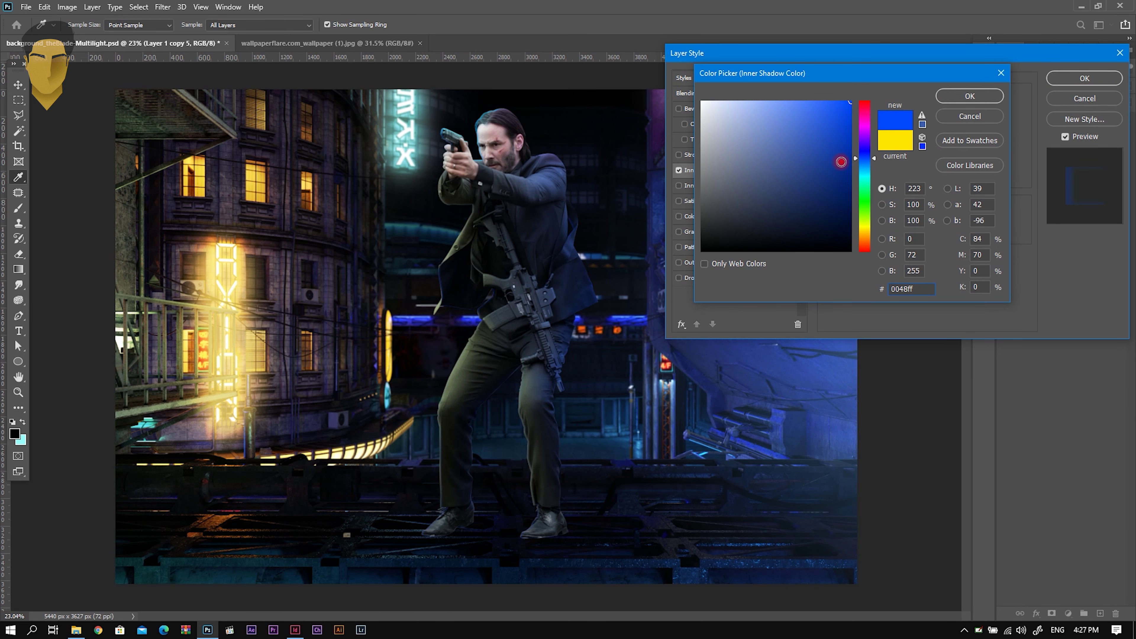
pyautogui.click(969, 96)
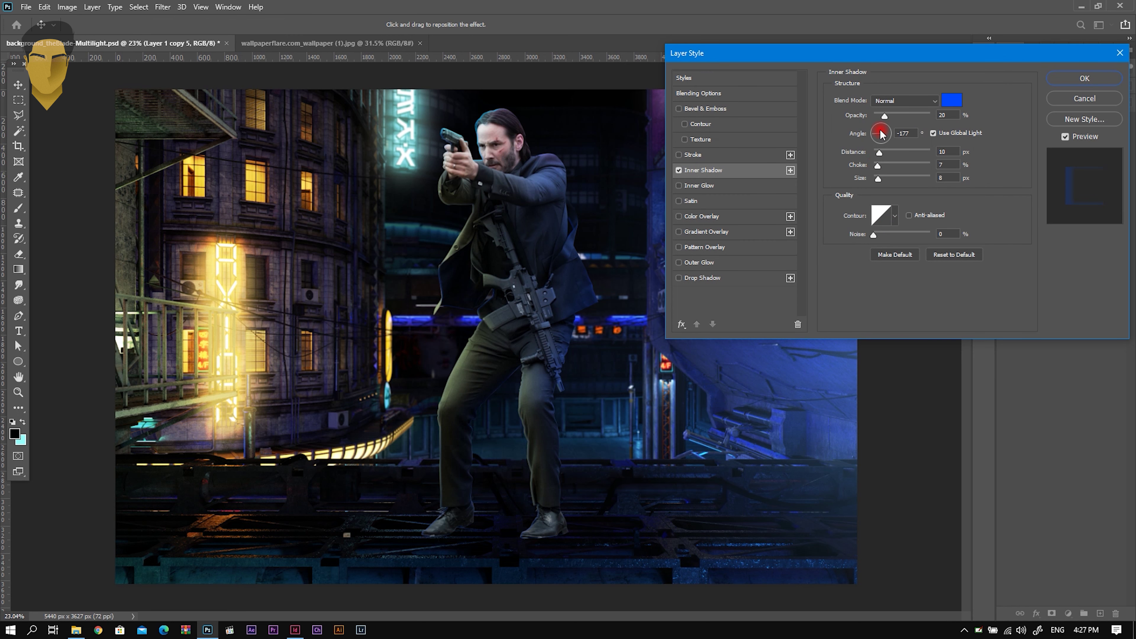
pyautogui.click(904, 133)
pyautogui.click(1082, 79)
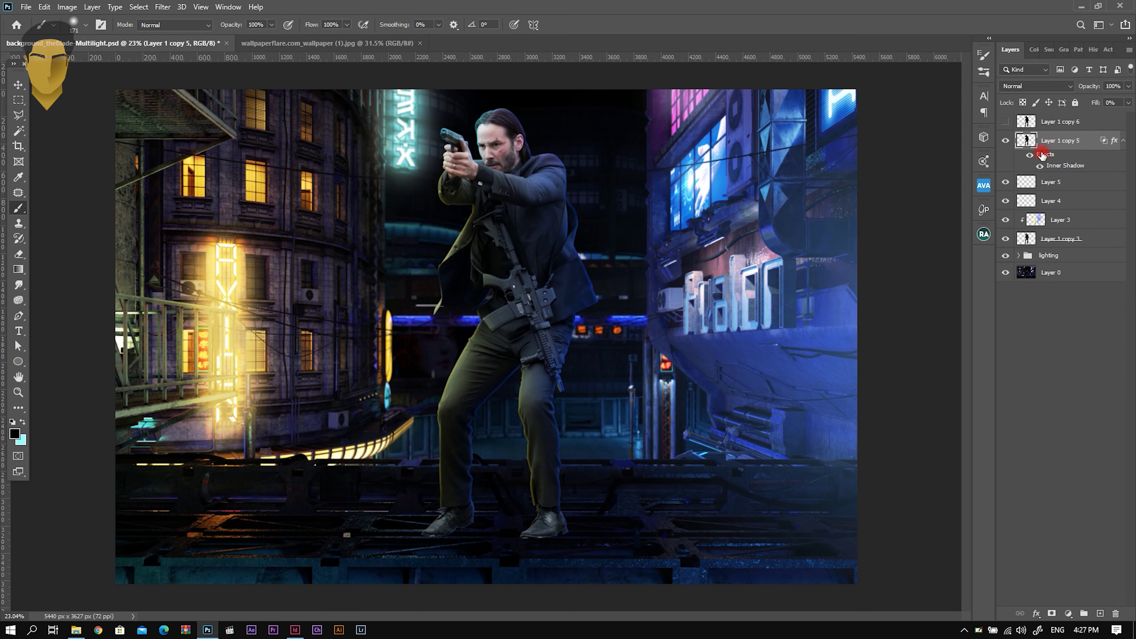
# Add a layer mask and paint out the blue rim along the jacket edge with a soft round brush
pyautogui.click(1052, 613)
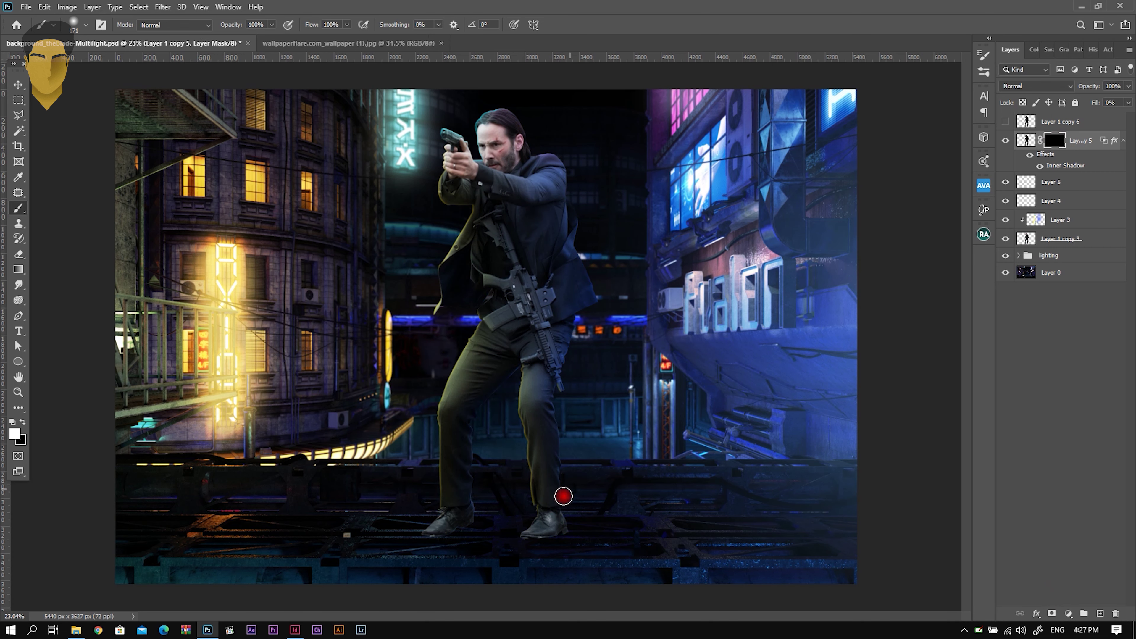
pyautogui.scroll(3, 586, 456)
pyautogui.rightClick(610, 482)
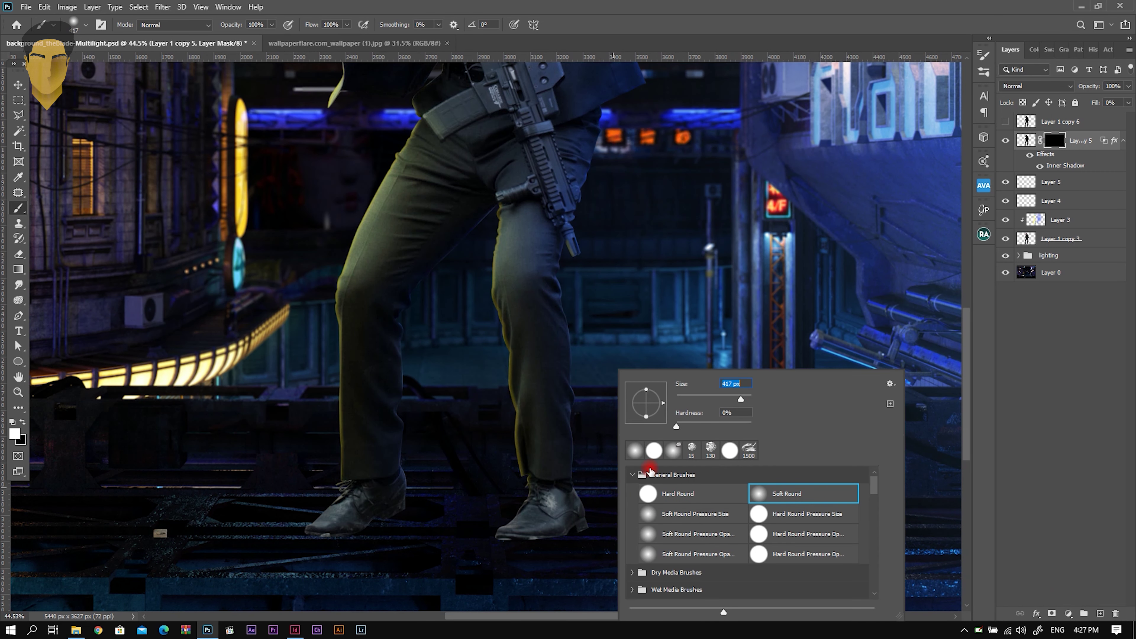
pyautogui.click(603, 472)
pyautogui.moveTo(604, 472); pyautogui.dragTo(604, 203)
pyautogui.scroll(2, 631, 233)
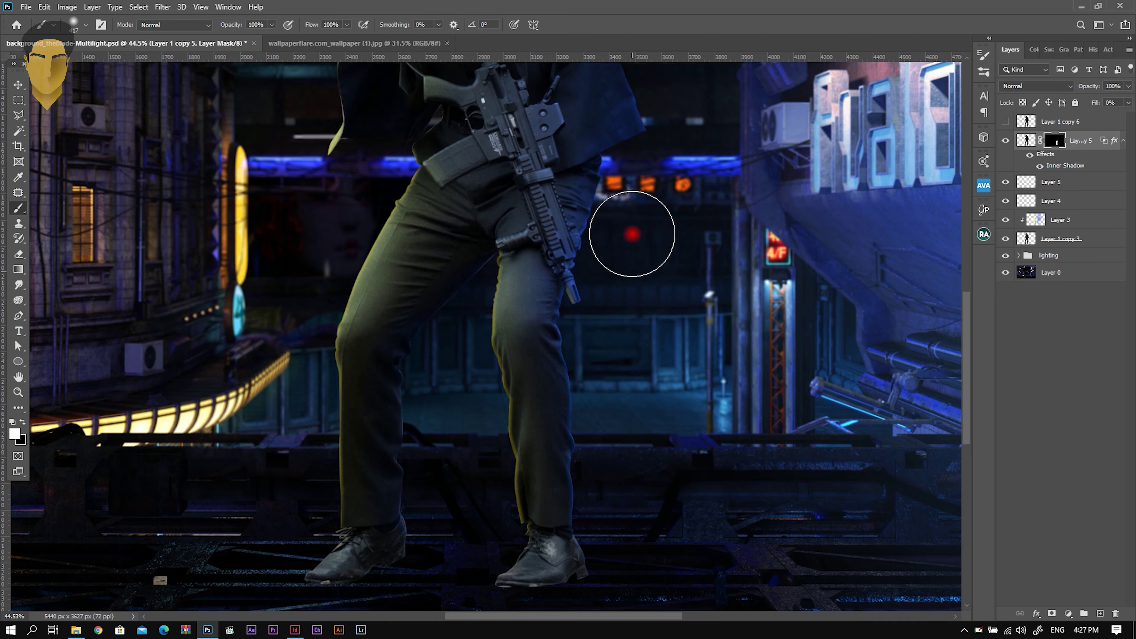
pyautogui.scroll(2, 632, 233)
pyautogui.scroll(3, 638, 179)
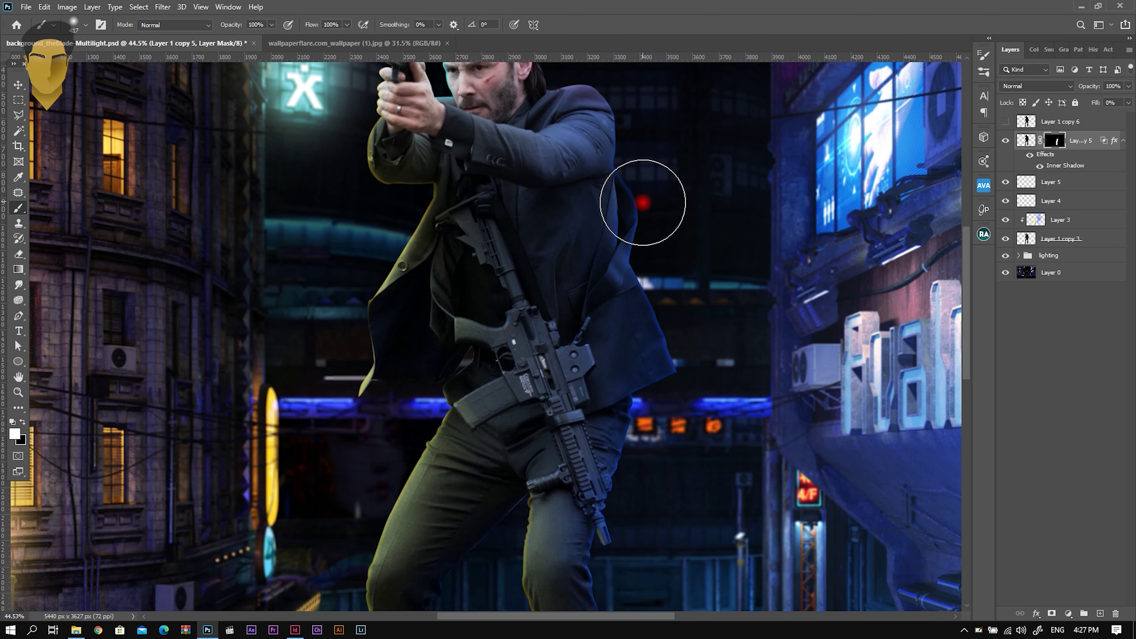
pyautogui.scroll(2, 642, 202)
pyautogui.moveTo(624, 208); pyautogui.dragTo(681, 354)
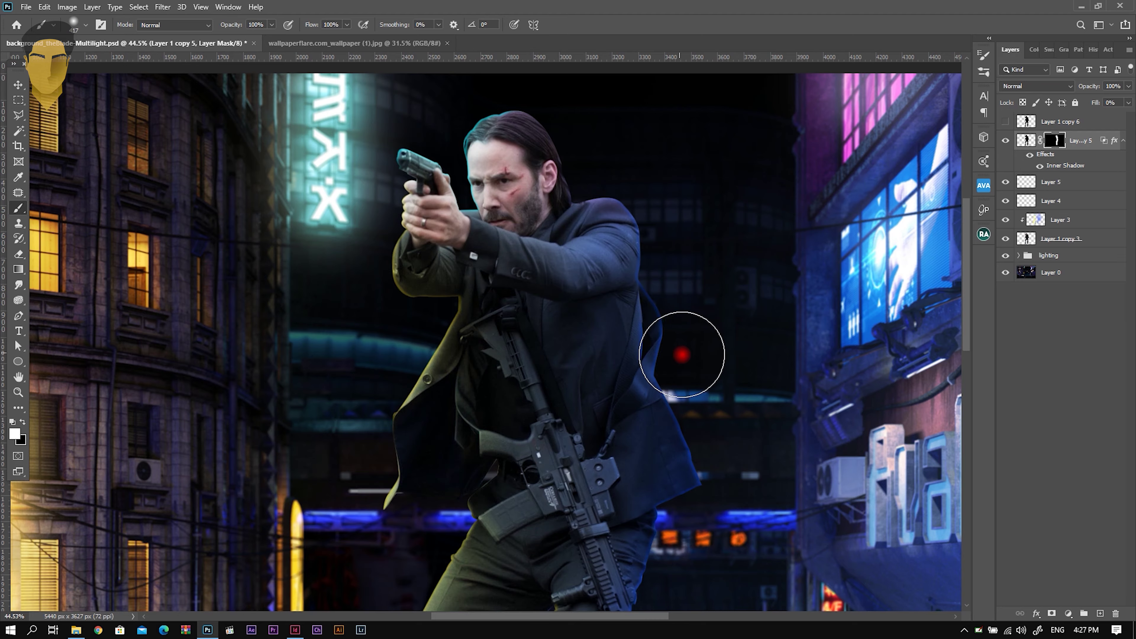
pyautogui.scroll(-1, 671, 389)
pyautogui.scroll(-3, 626, 438)
pyautogui.scroll(1, 576, 457)
# Resize the mask brush from 95 px to 155 px
pyautogui.rightClick(558, 456)
pyautogui.moveTo(675, 394); pyautogui.dragTo(661, 400)
pyautogui.click(753, 415)
pyautogui.click(676, 401)
pyautogui.click(537, 508)
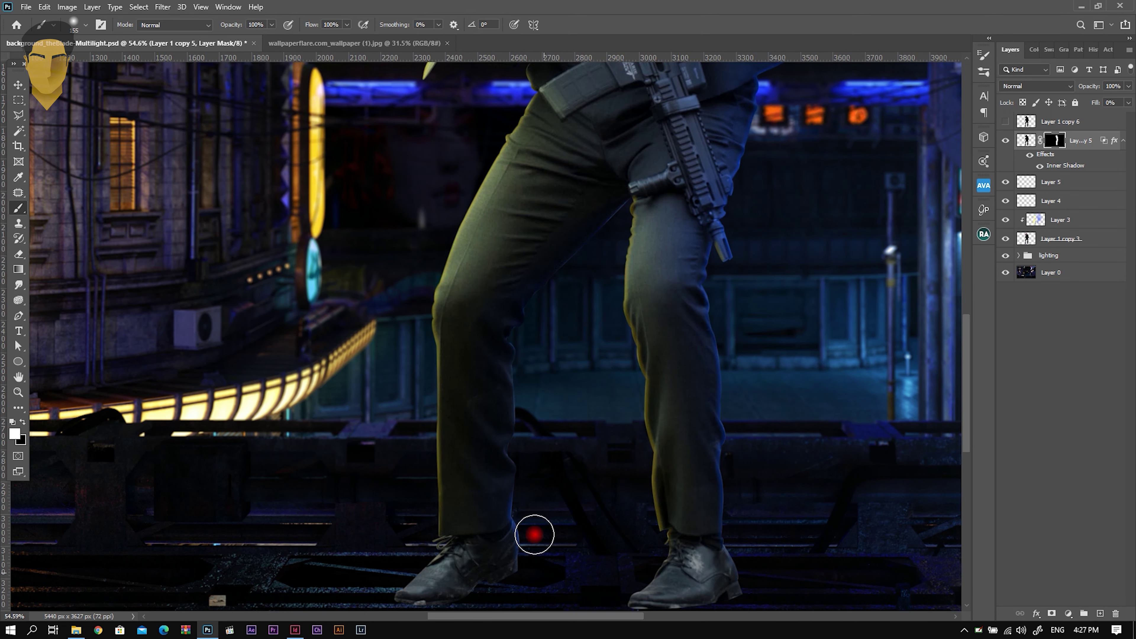
pyautogui.scroll(-5, 613, 354)
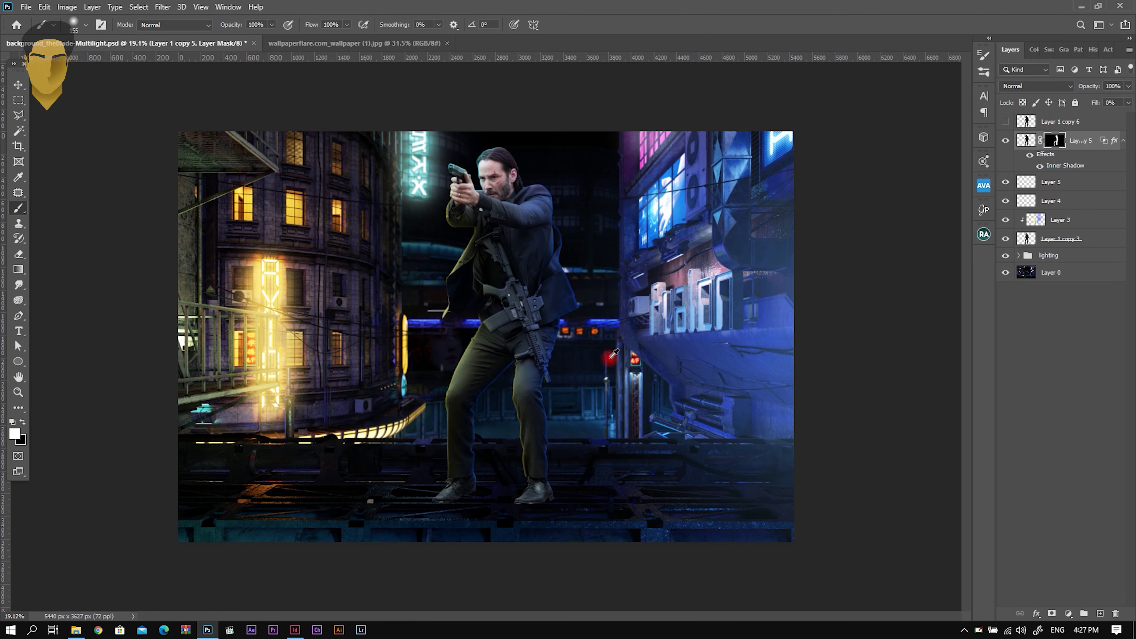
pyautogui.scroll(2, 581, 318)
pyautogui.scroll(4, 576, 206)
pyautogui.scroll(3, 560, 221)
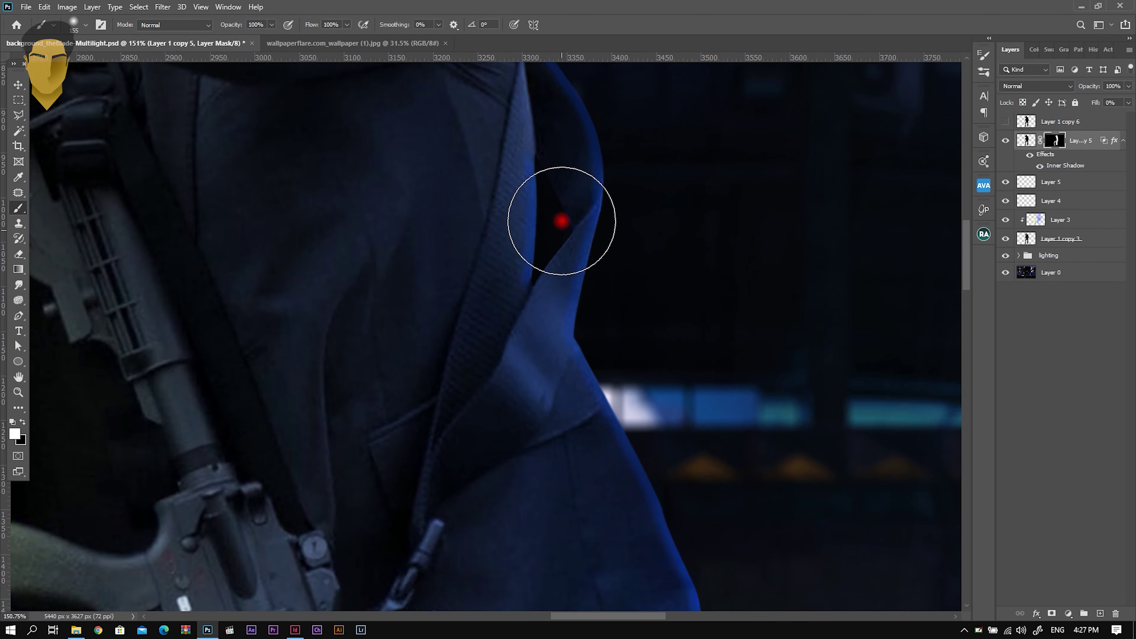
pyautogui.scroll(1, 421, 311)
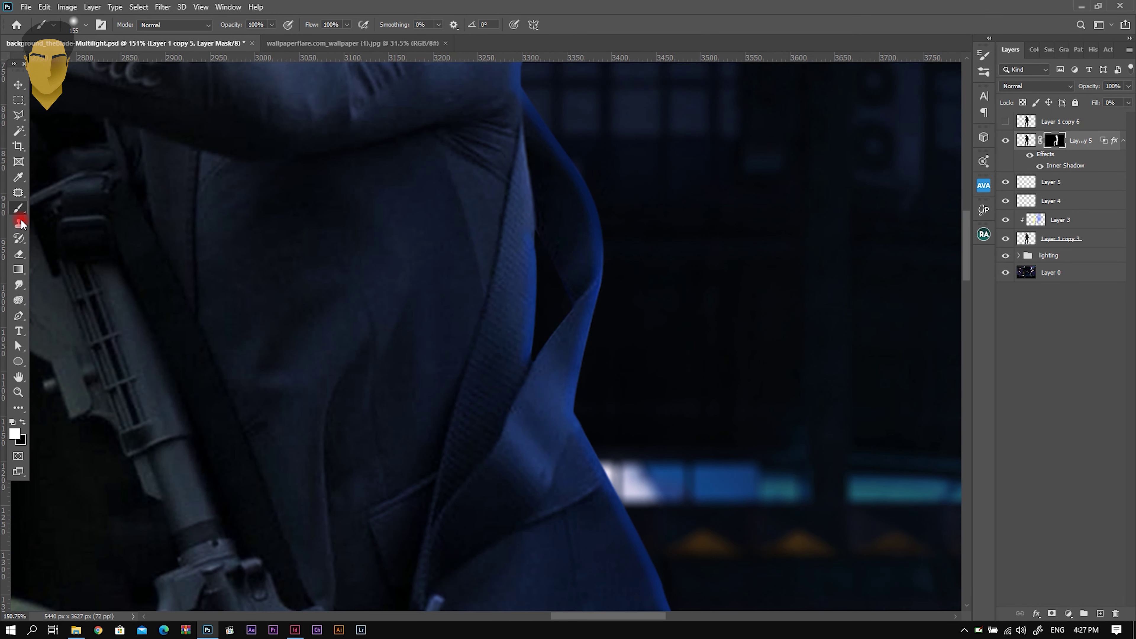
# Switch to painting black with a 73 px brush and zoom out over the jacket
pyautogui.press('x')
pyautogui.rightClick(521, 290)
pyautogui.click(588, 298)
pyautogui.press('Return')
pyautogui.scroll(-2, 544, 296)
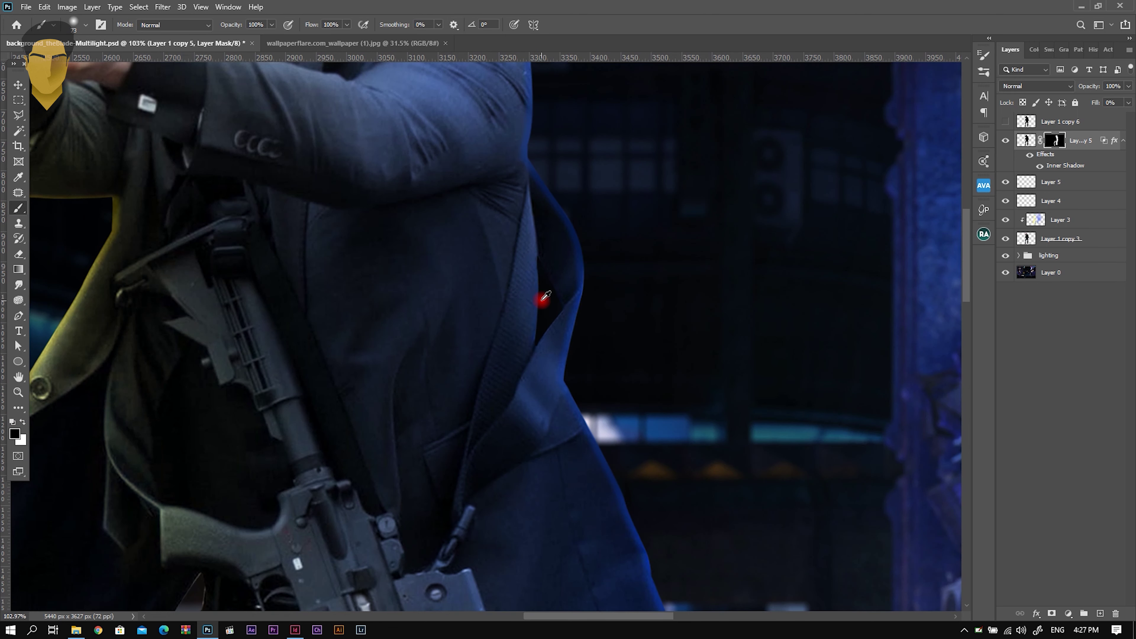
pyautogui.scroll(1, 546, 296)
pyautogui.scroll(1, 557, 267)
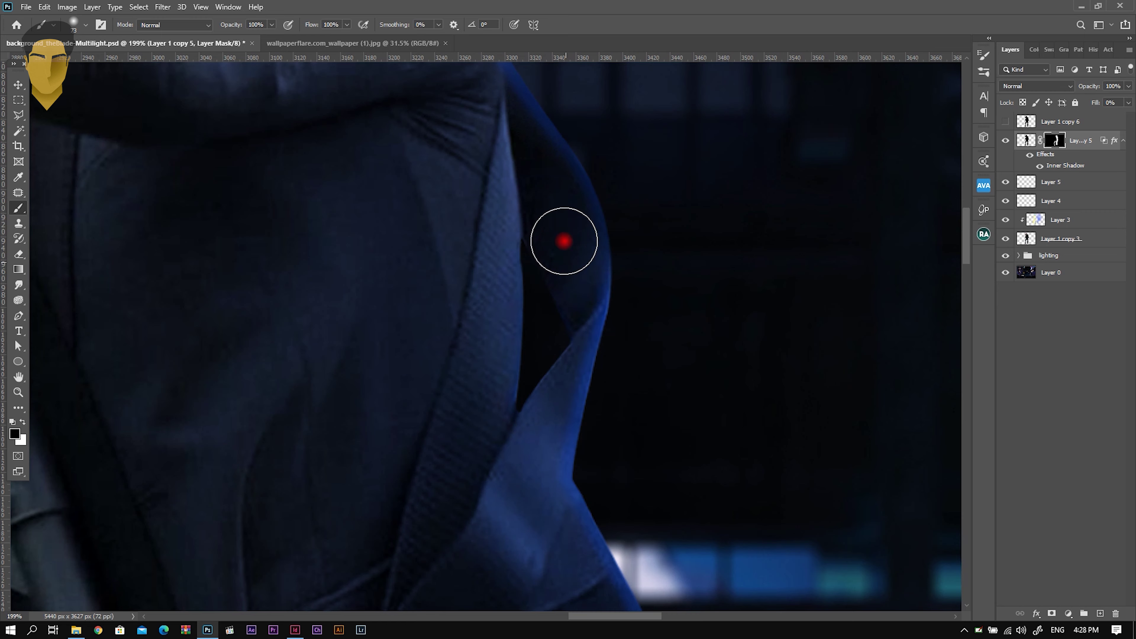
pyautogui.scroll(-3, 598, 304)
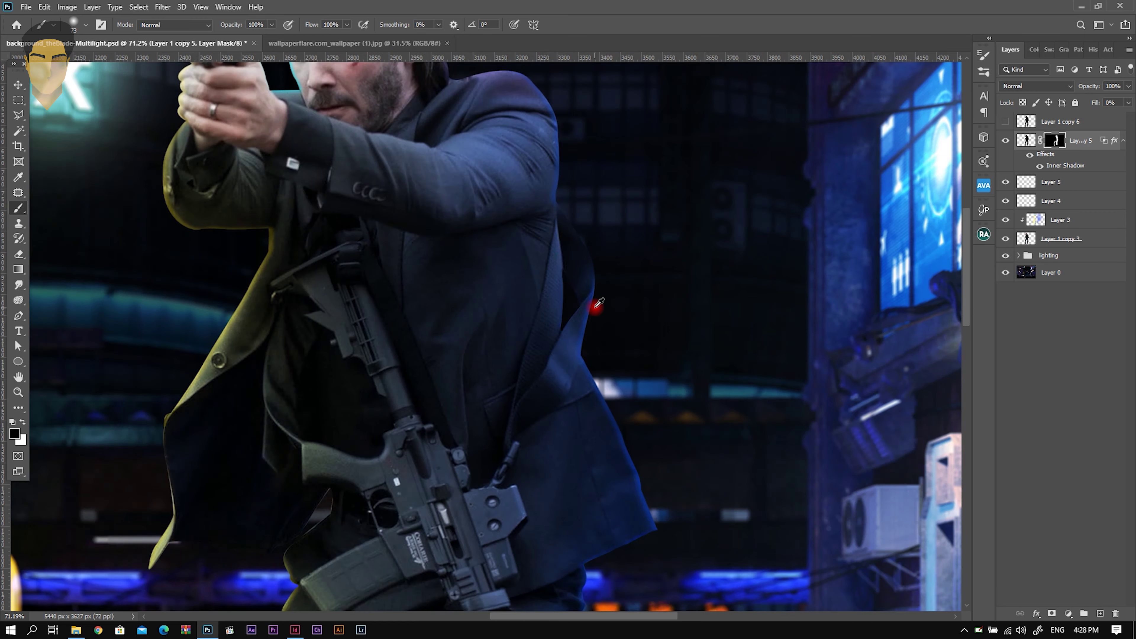
pyautogui.scroll(-2, 598, 304)
pyautogui.scroll(-2, 532, 268)
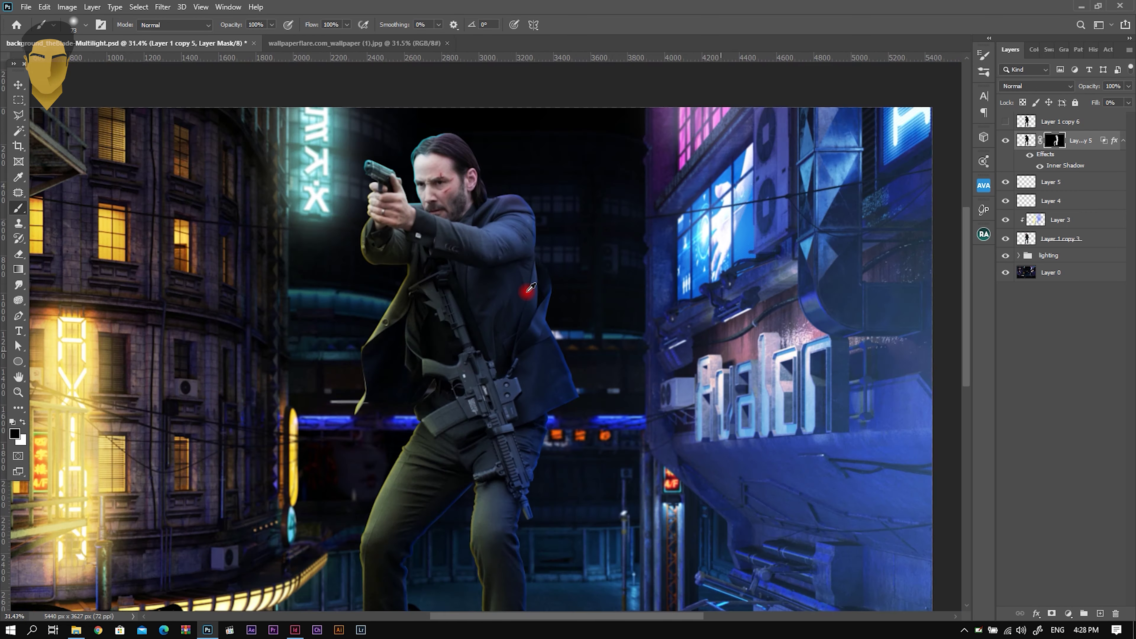
pyautogui.scroll(-1, 531, 288)
pyautogui.scroll(-1, 564, 381)
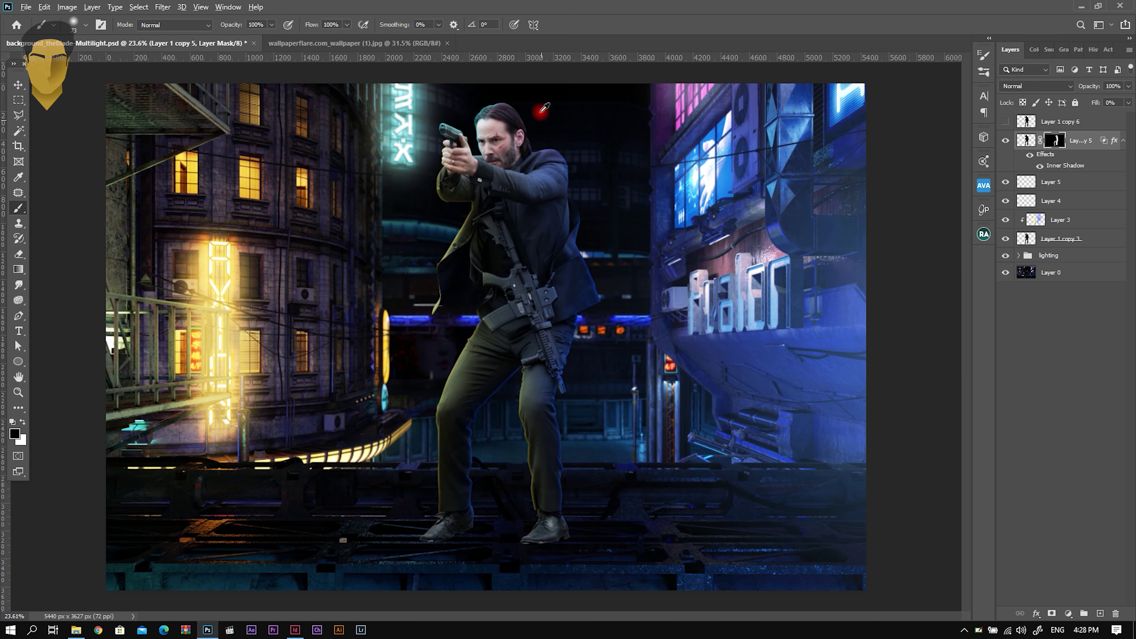
pyautogui.scroll(1, 544, 130)
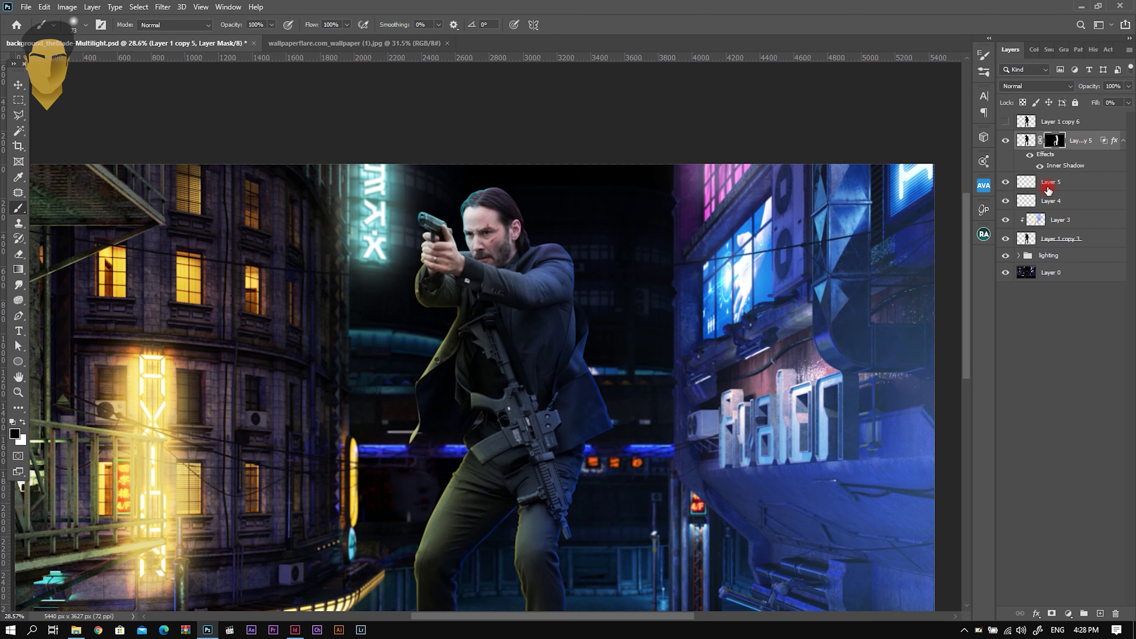
# Merge Layer 1 copy 5 down into a new empty Layer 6 above Layer 5
pyautogui.click(1046, 190)
pyautogui.click(1100, 612)
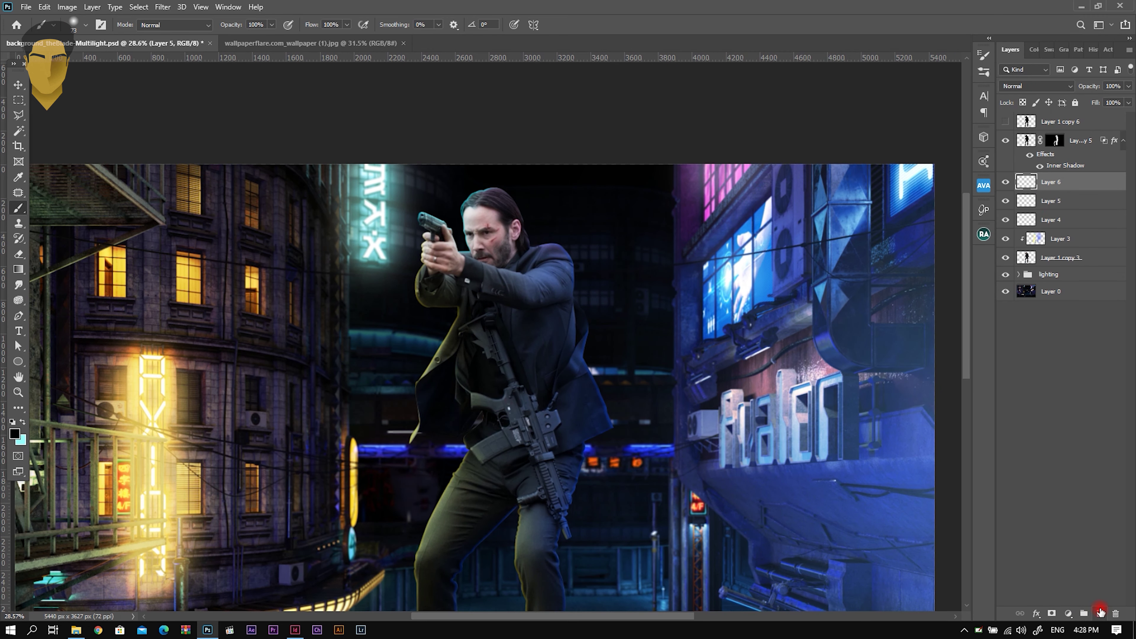
pyautogui.rightClick(1075, 141)
pyautogui.click(993, 418)
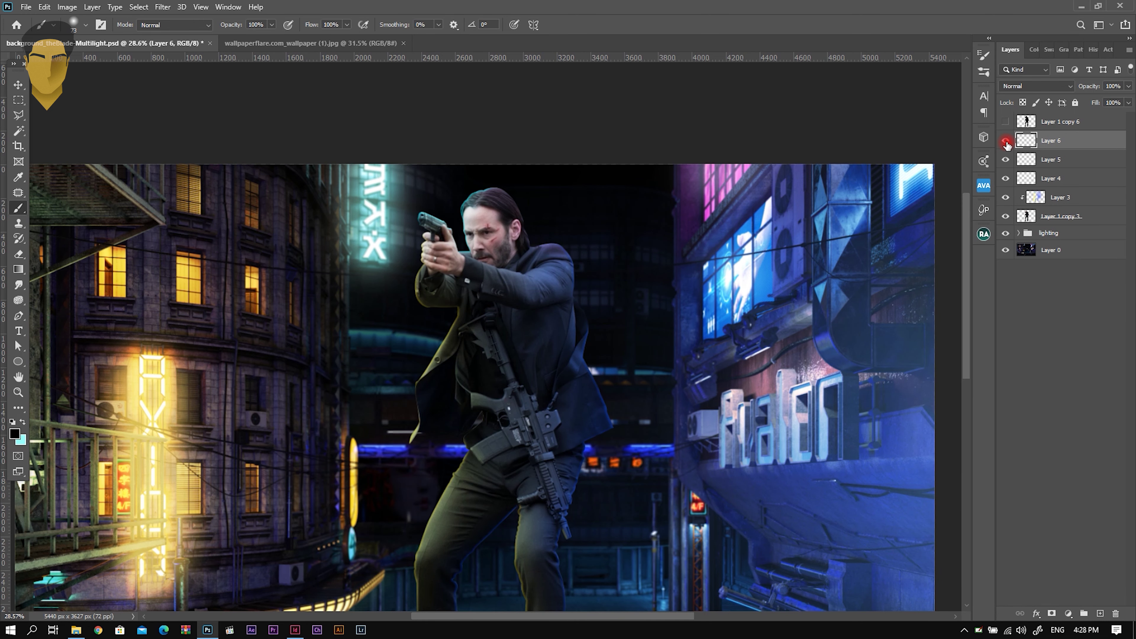
# Show Layer 1 copy 6, let its layer mask hide effects, and set Fill Opacity to 0
pyautogui.click(1007, 122)
pyautogui.click(1084, 123)
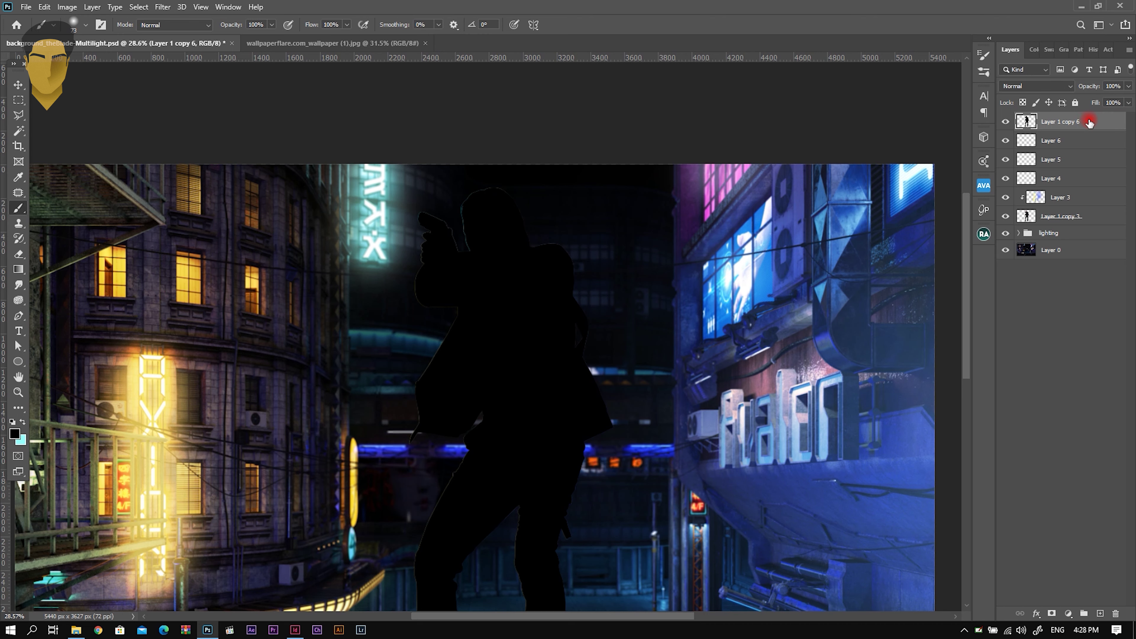
pyautogui.rightClick(1092, 123)
pyautogui.click(1086, 122)
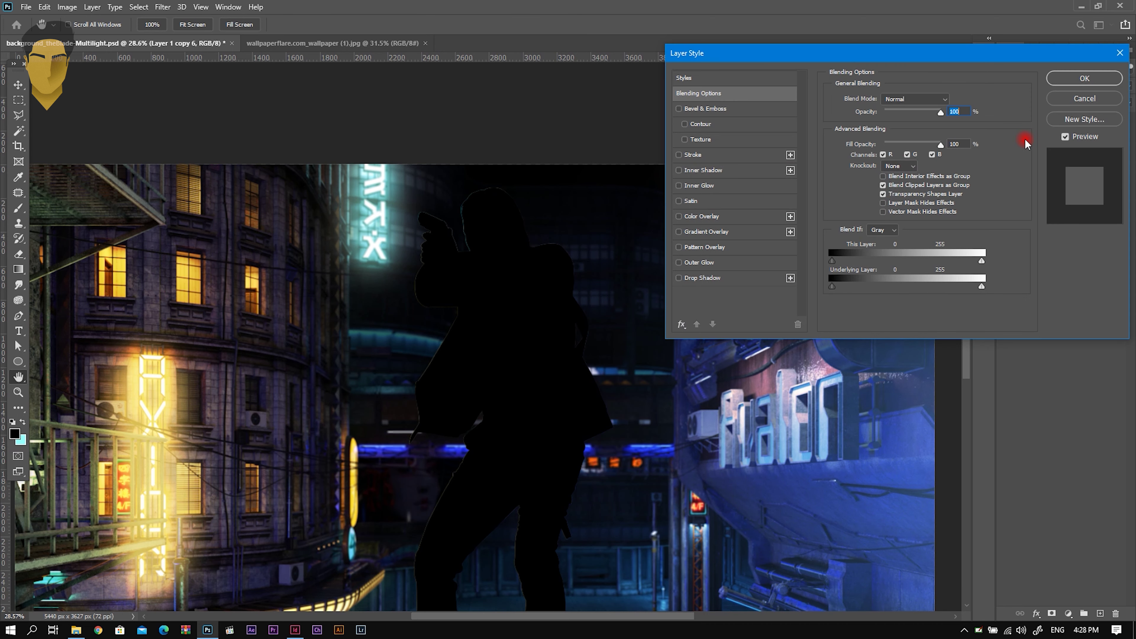
pyautogui.click(883, 204)
pyautogui.moveTo(940, 144); pyautogui.dragTo(863, 154)
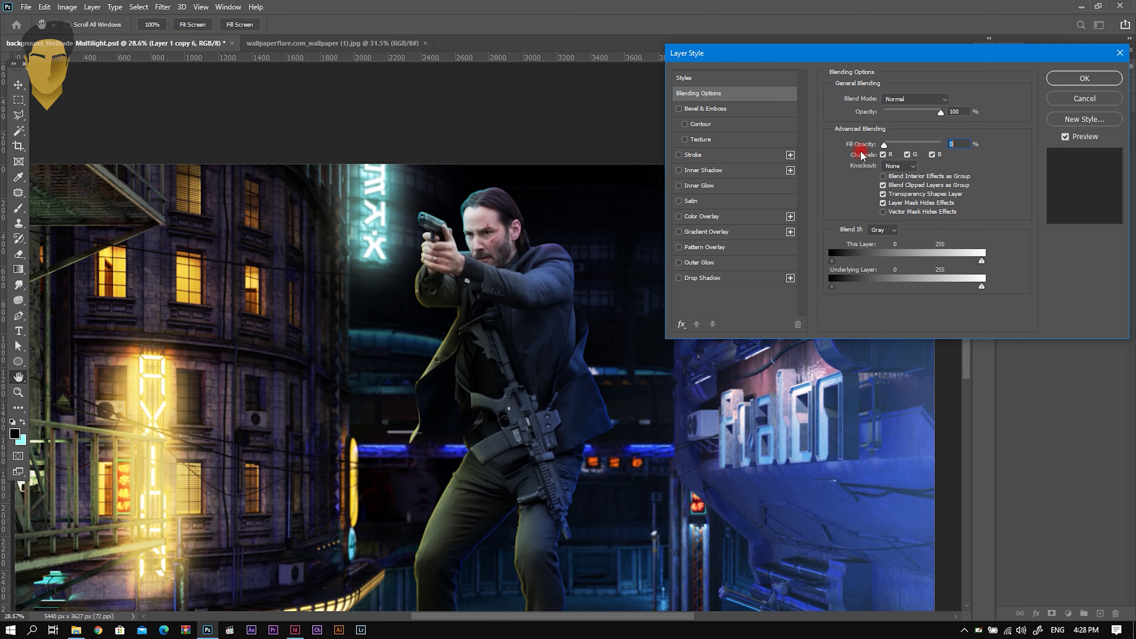
# Add a magenta Inner Shadow sampled from the neon sign, then add a layer mask
pyautogui.click(711, 172)
pyautogui.moveTo(757, 62); pyautogui.dragTo(779, 279)
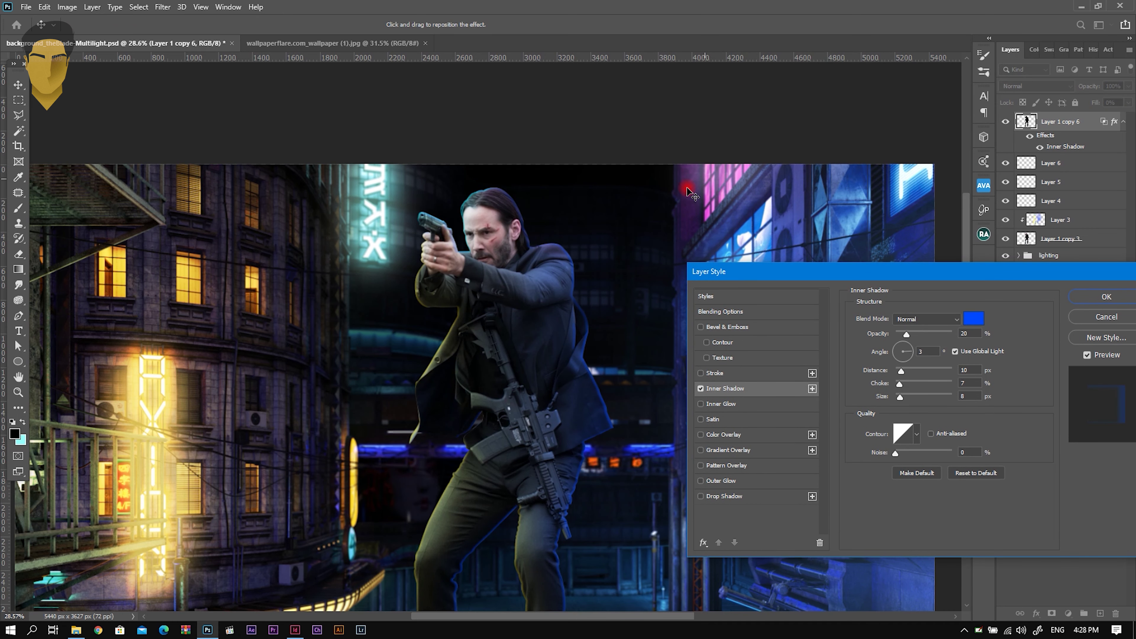
pyautogui.moveTo(843, 273); pyautogui.dragTo(947, 263)
pyautogui.click(979, 270)
pyautogui.moveTo(787, 77); pyautogui.dragTo(809, 213)
pyautogui.click(751, 159)
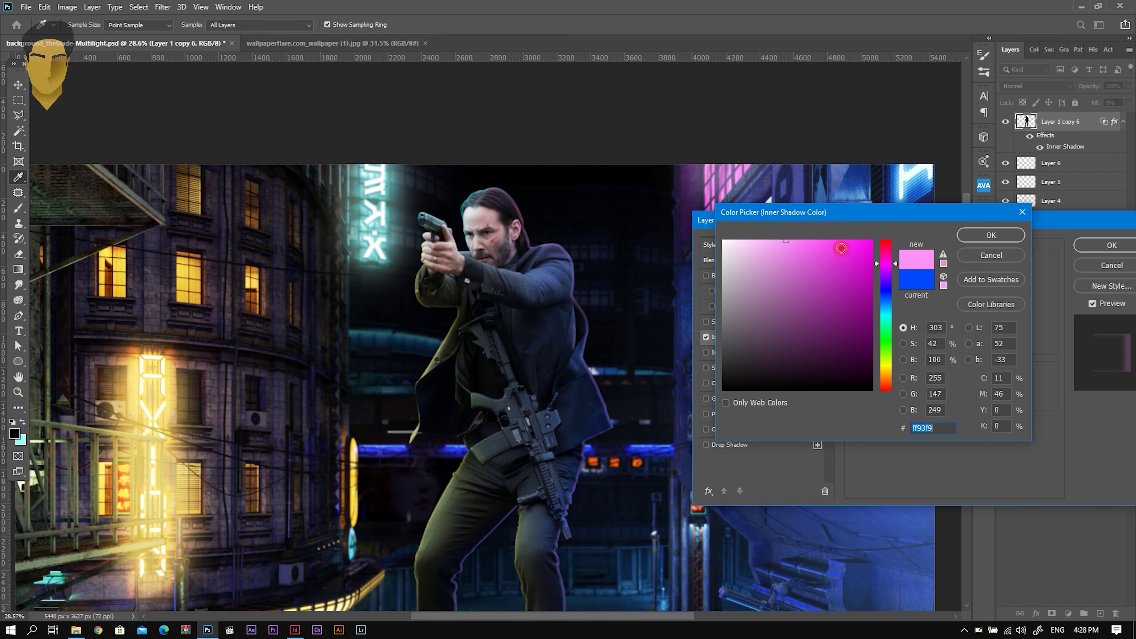
pyautogui.click(984, 235)
pyautogui.moveTo(929, 220)
pyautogui.mouseDown()
pyautogui.moveTo(891, 136)
pyautogui.moveTo(890, 256)
pyautogui.mouseUp()
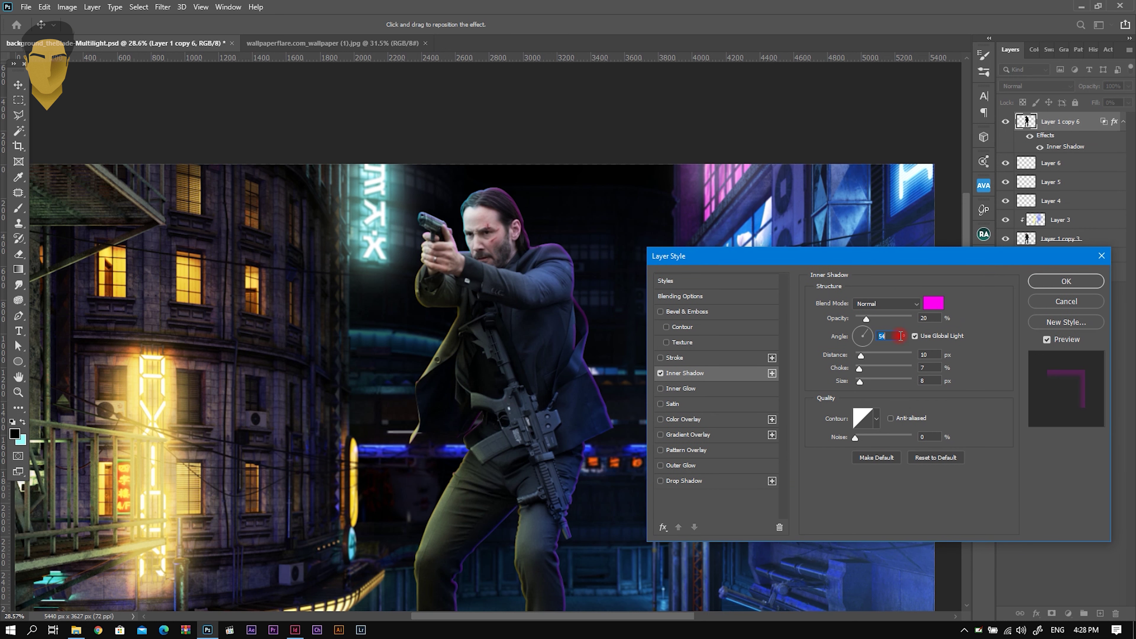
pyautogui.click(1050, 282)
pyautogui.click(1054, 613)
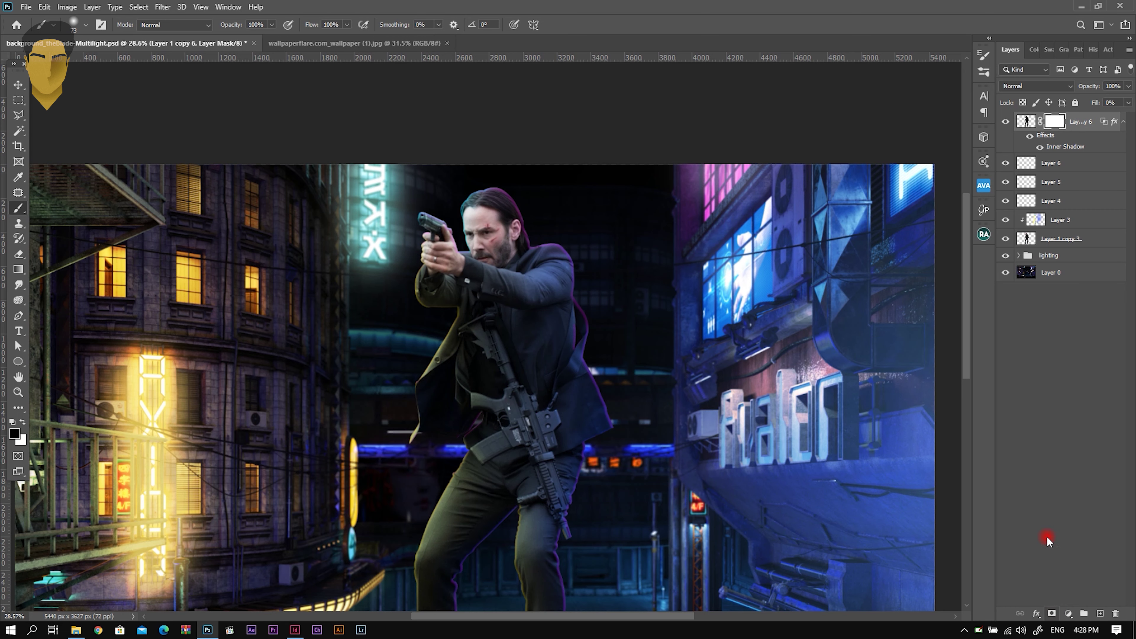
# Invert the mask and reveal the magenta rim along the hair and shoulder
pyautogui.hotkey('ctrl', 'i')
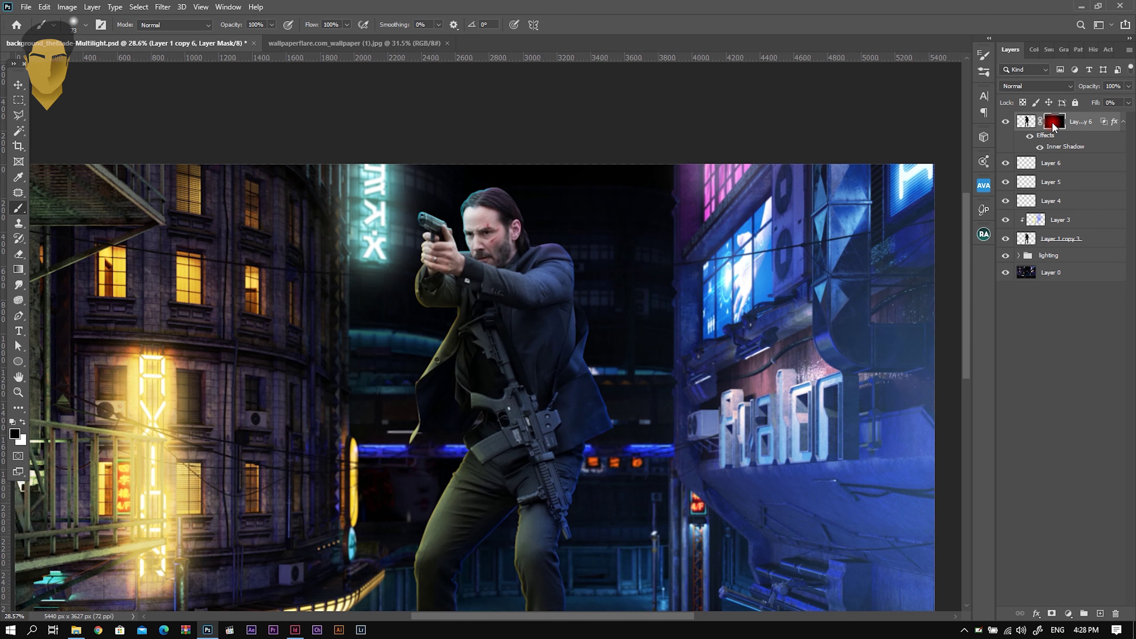
pyautogui.scroll(3, 555, 218)
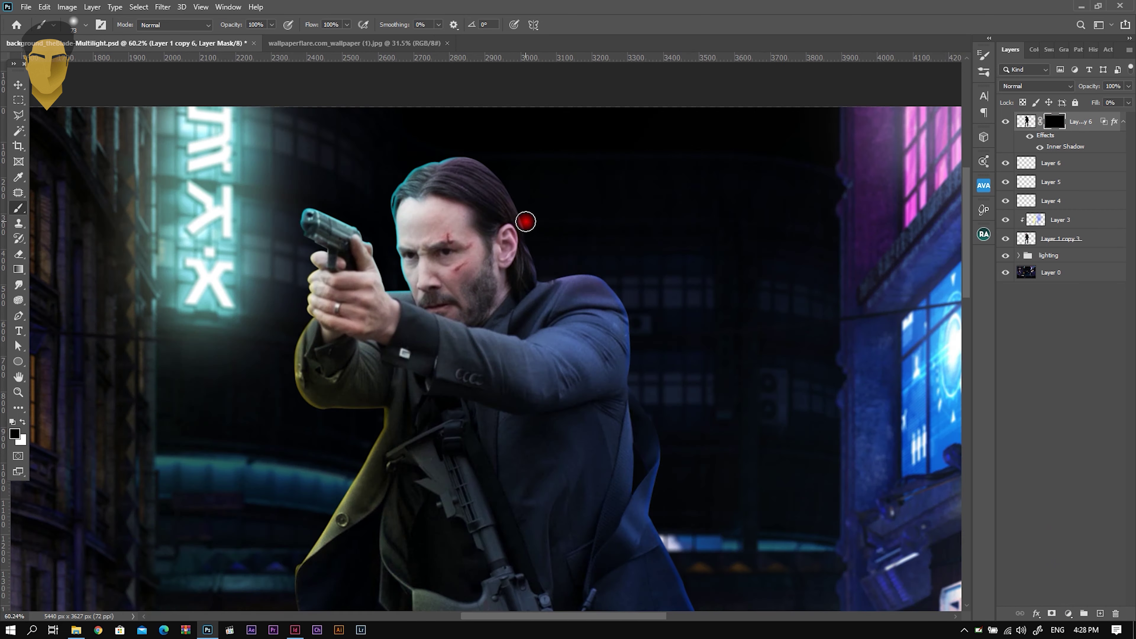
pyautogui.click(23, 422)
pyautogui.scroll(2, 580, 264)
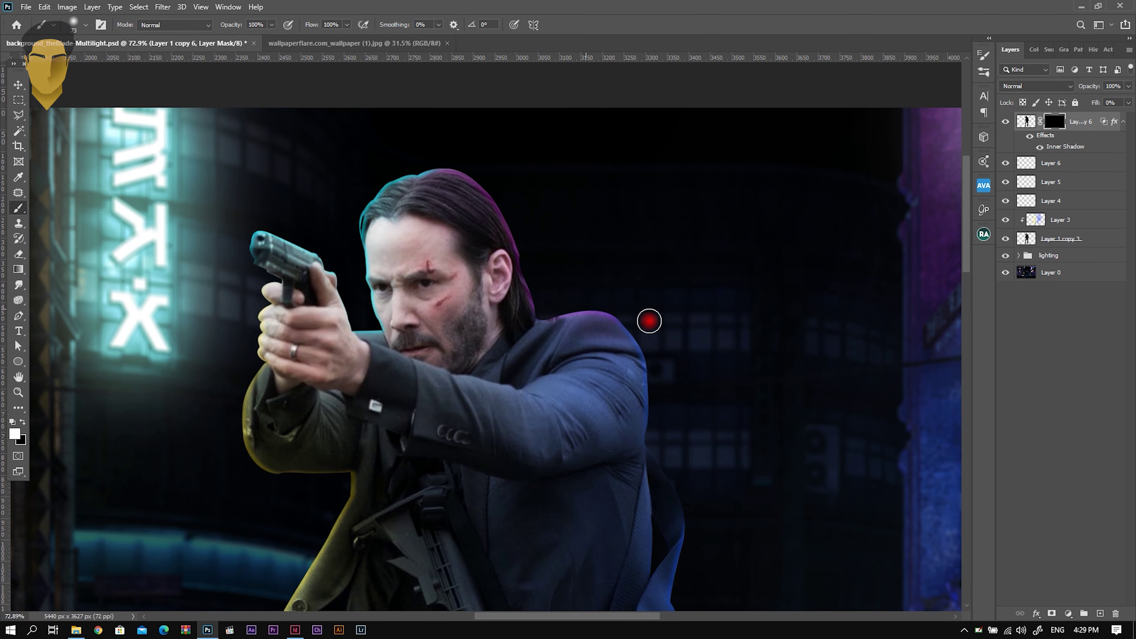
pyautogui.scroll(-3, 638, 315)
pyautogui.scroll(-2, 639, 315)
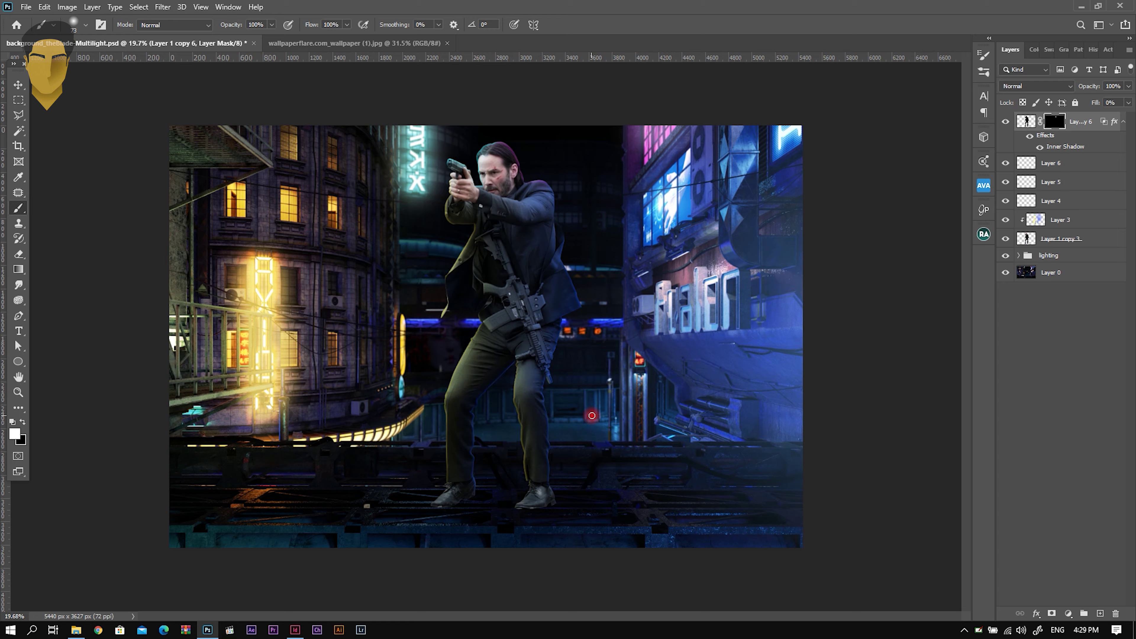
pyautogui.scroll(1, 559, 405)
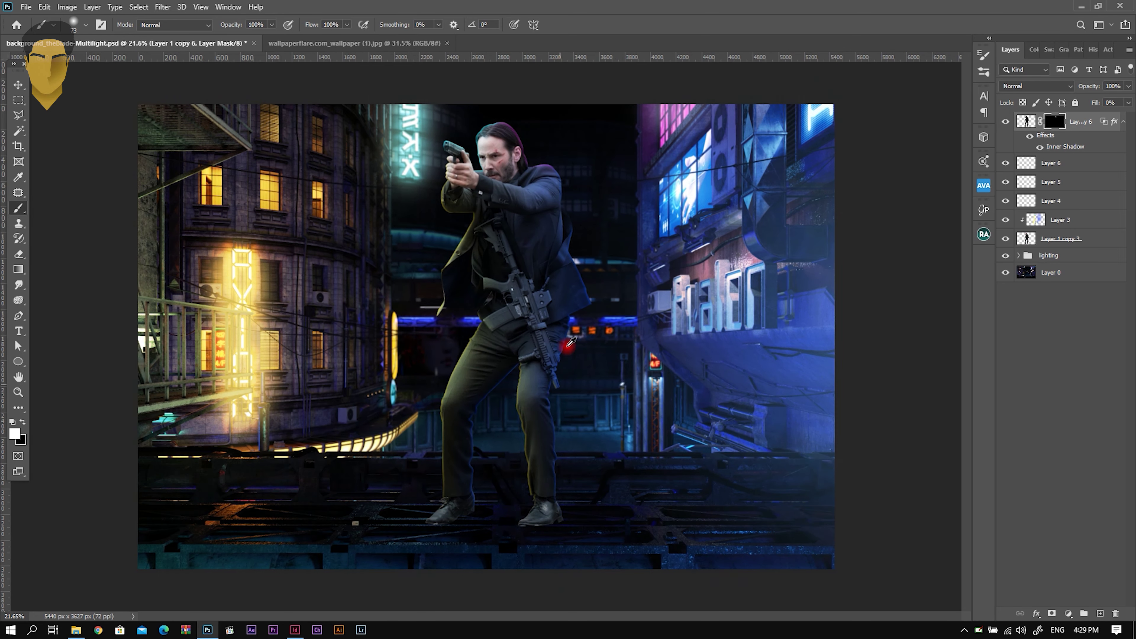
pyautogui.scroll(3, 559, 404)
pyautogui.scroll(3, 572, 165)
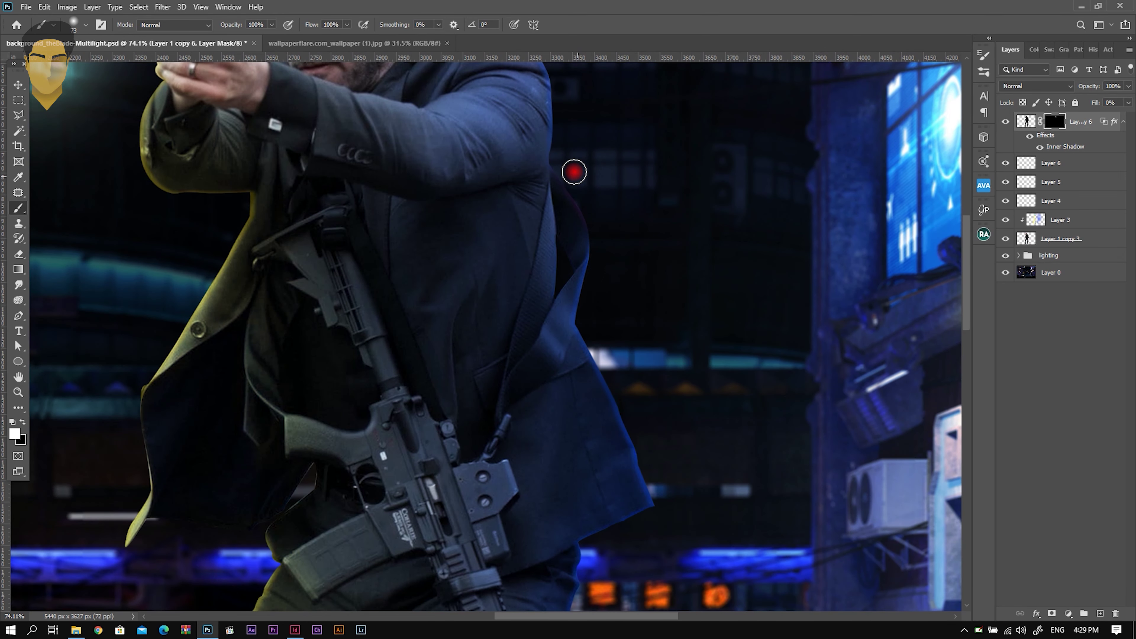
pyautogui.scroll(-2, 576, 172)
pyautogui.scroll(2, 598, 136)
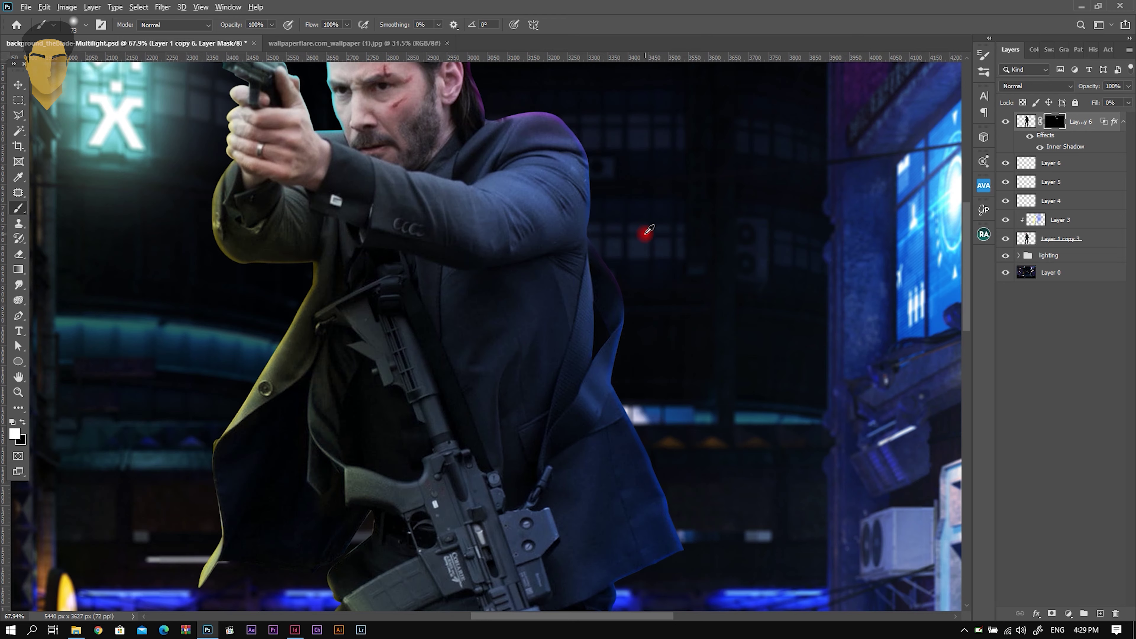
pyautogui.scroll(-2, 644, 234)
pyautogui.scroll(-3, 644, 237)
pyautogui.scroll(-1, 644, 239)
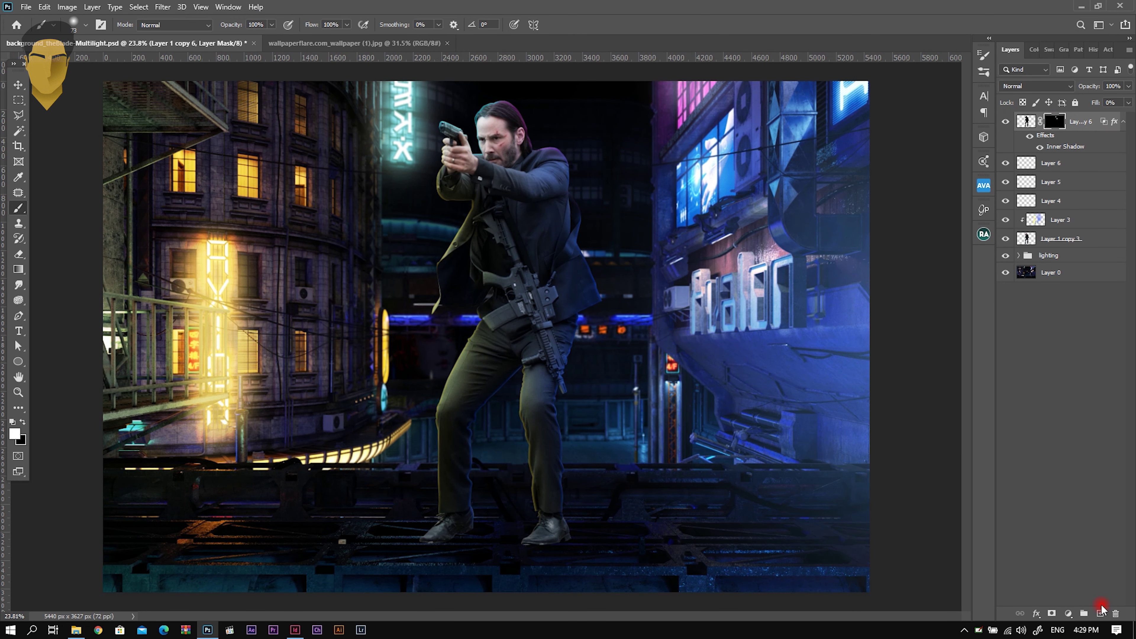
# Merge Layer 1 copy 6 down into a new Layer 7 and select Layers 4–7 together
pyautogui.click(1033, 159)
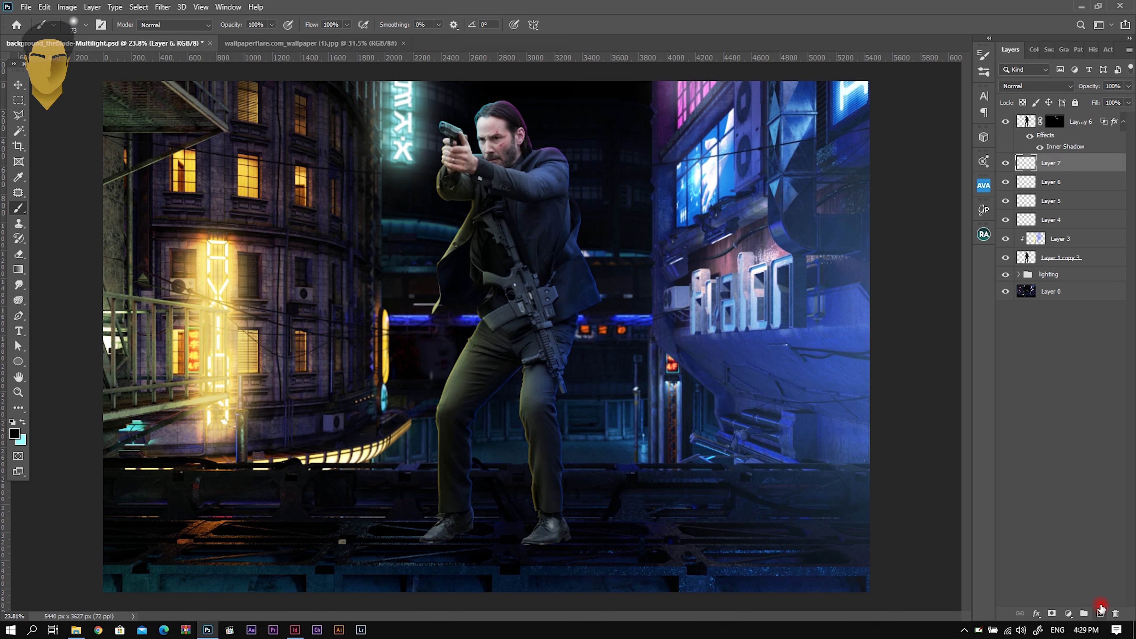
pyautogui.click(1073, 121)
pyautogui.rightClick(1073, 122)
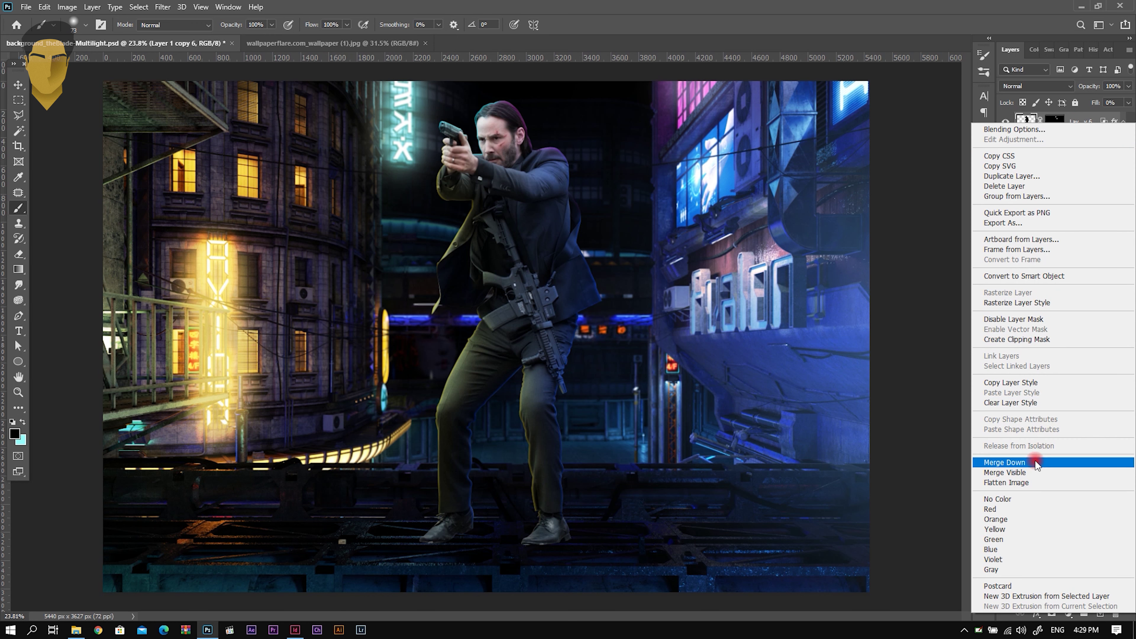
pyautogui.click(1035, 464)
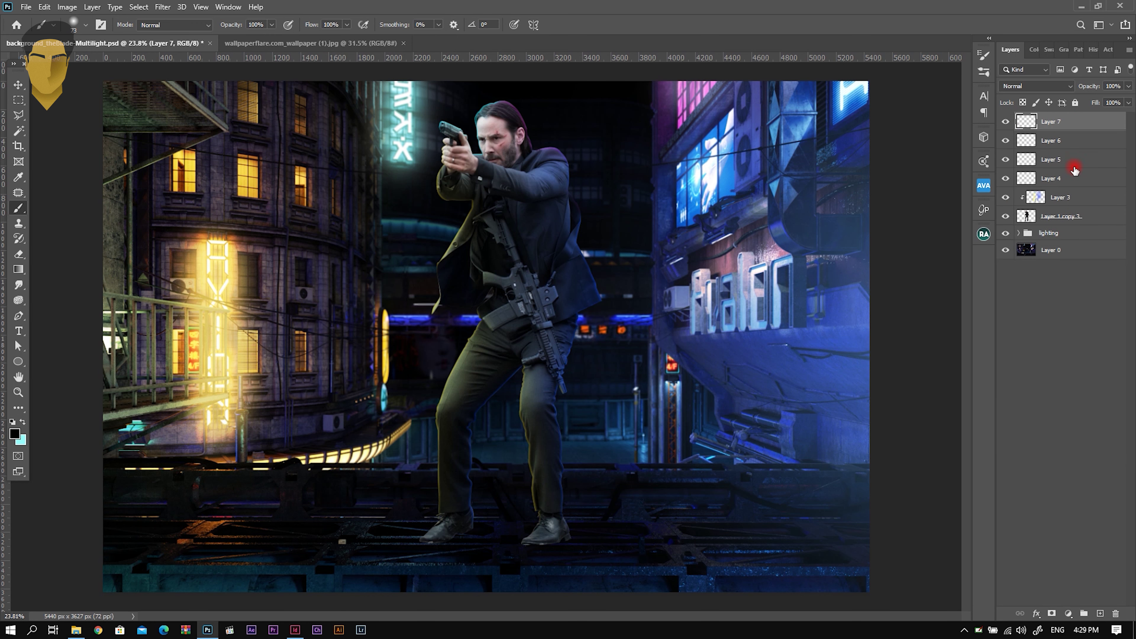
pyautogui.keyDown('shift'); pyautogui.click(1072, 179); pyautogui.keyUp('shift')
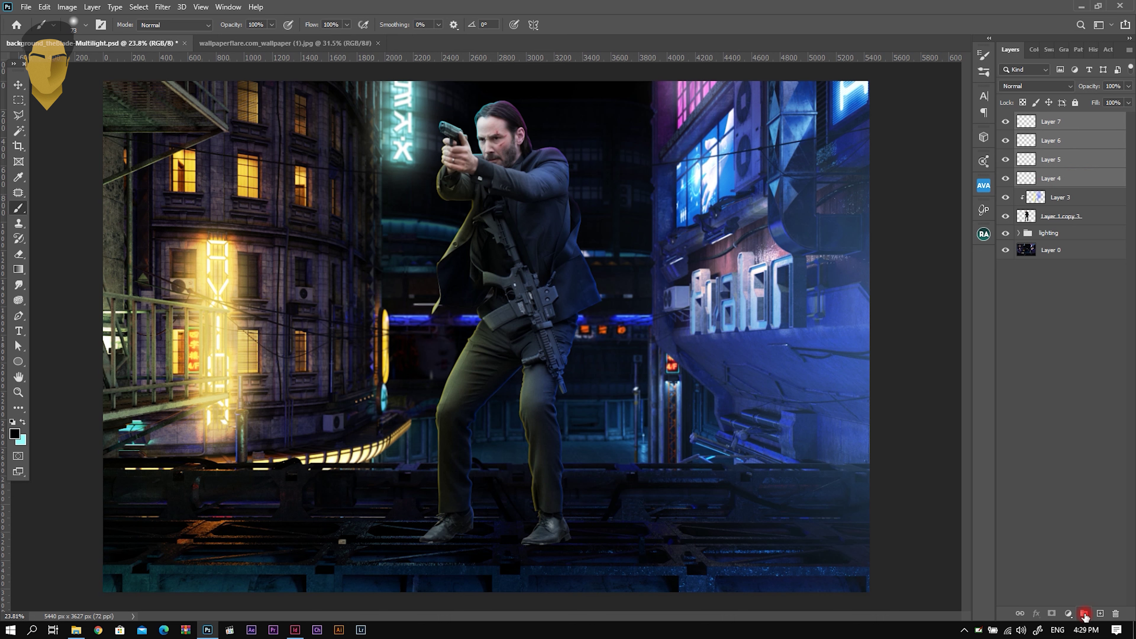
# Group Layers 4–7 into a folder named 'inner shadow'
pyautogui.click(1083, 614)
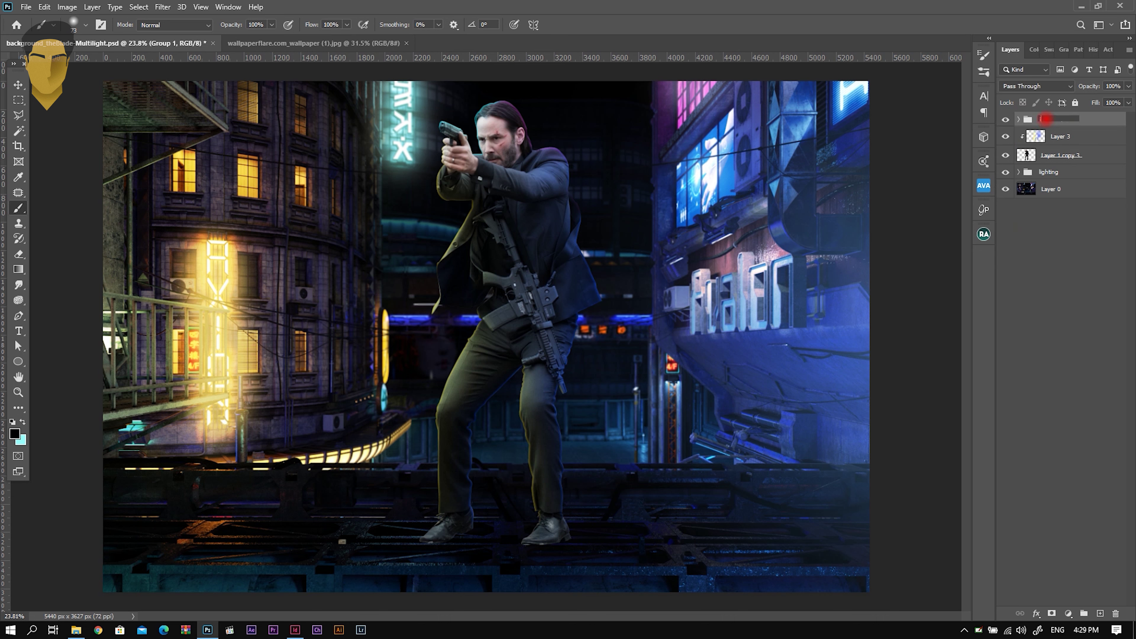
pyautogui.write('shadow')
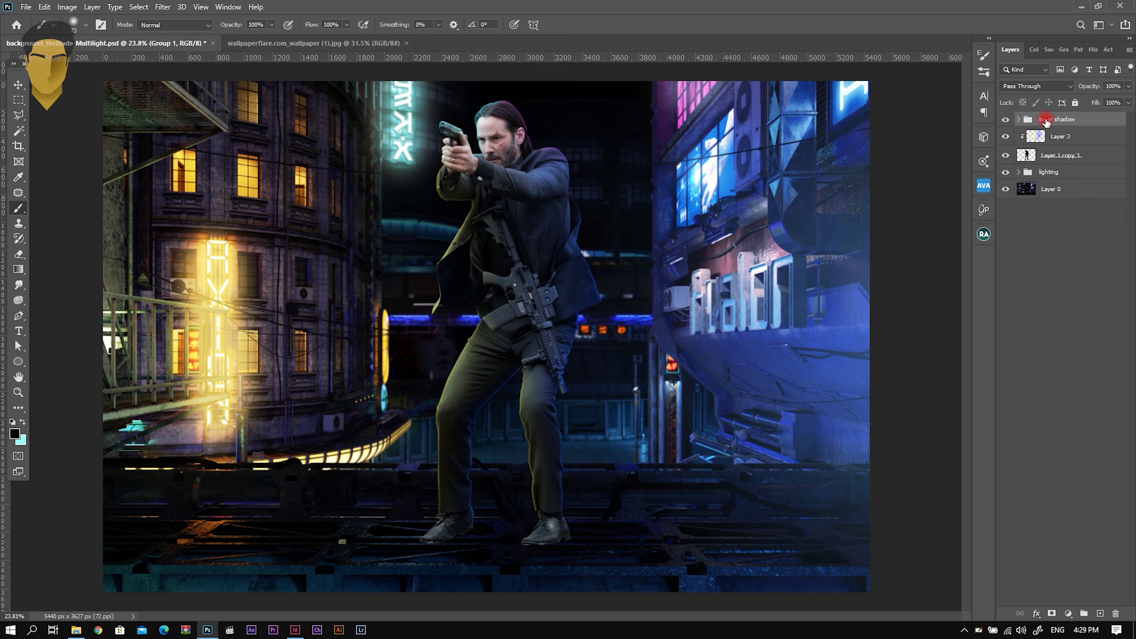
pyautogui.press('v')
pyautogui.scroll(-2, 673, 311)
pyautogui.scroll(3, 478, 272)
pyautogui.scroll(-3, 478, 271)
pyautogui.scroll(2, 509, 284)
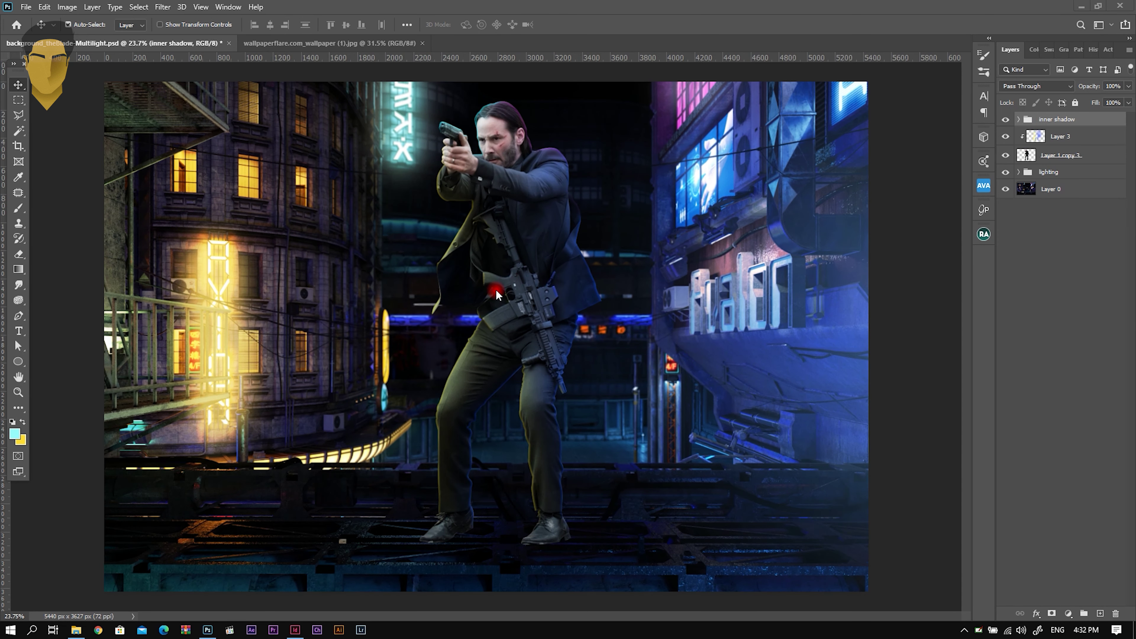
# Add a new Soft Light Layer 8 clipped to Layer 1 copy 3
pyautogui.keyDown('ctrl'); pyautogui.click(1028, 156); pyautogui.keyUp('ctrl')
pyautogui.click(1029, 161)
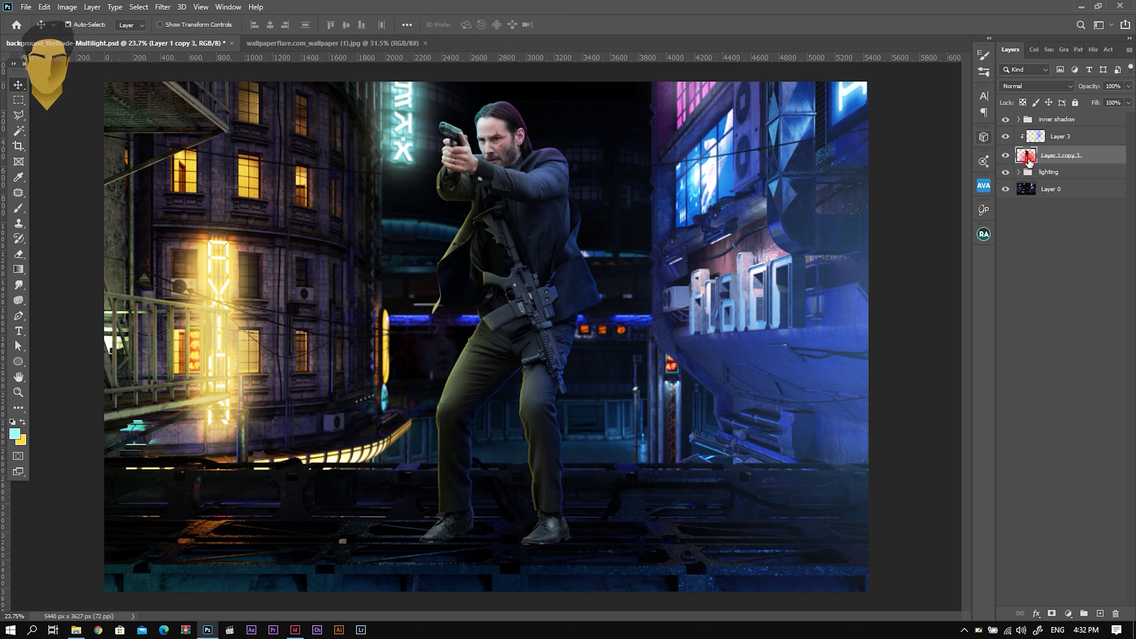
pyautogui.click(1100, 613)
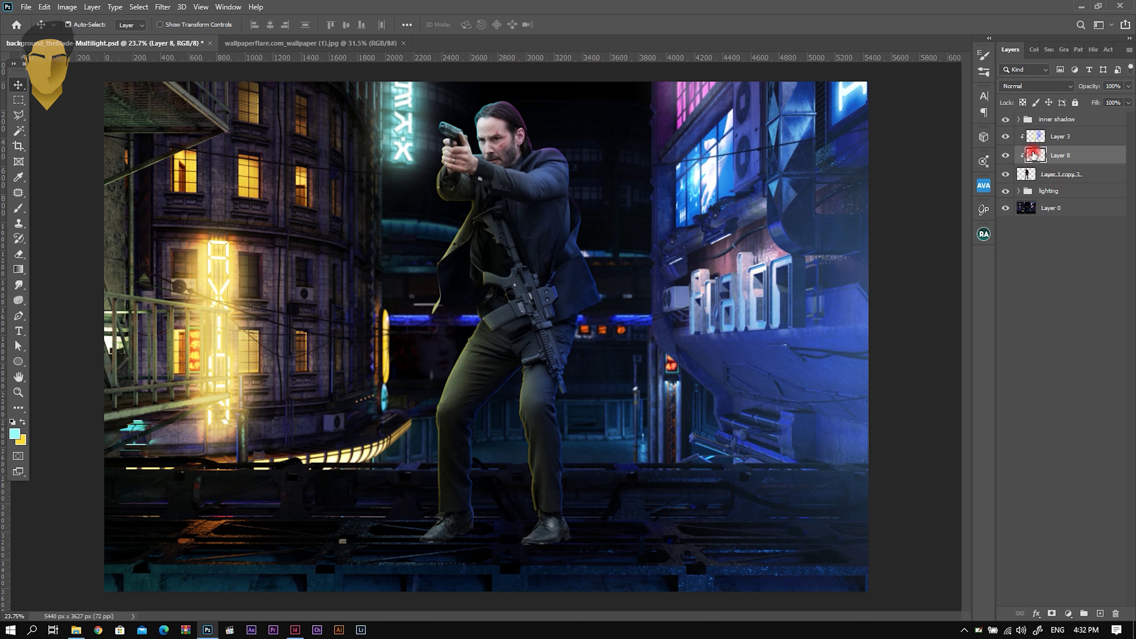
pyautogui.click(1053, 87)
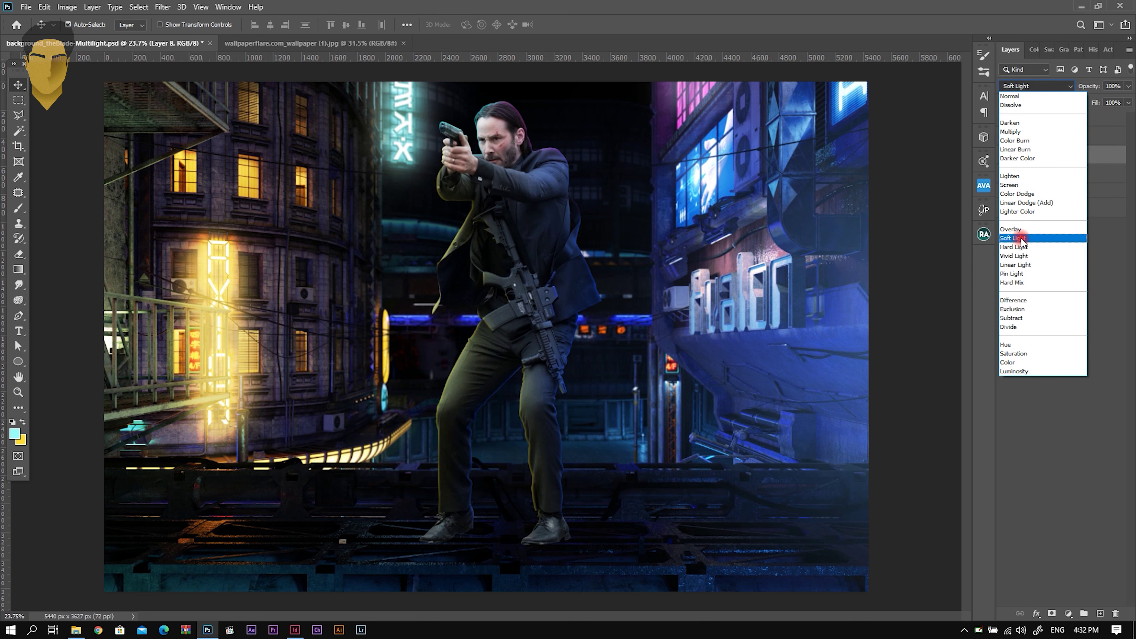
pyautogui.click(1035, 262)
pyautogui.click(18, 208)
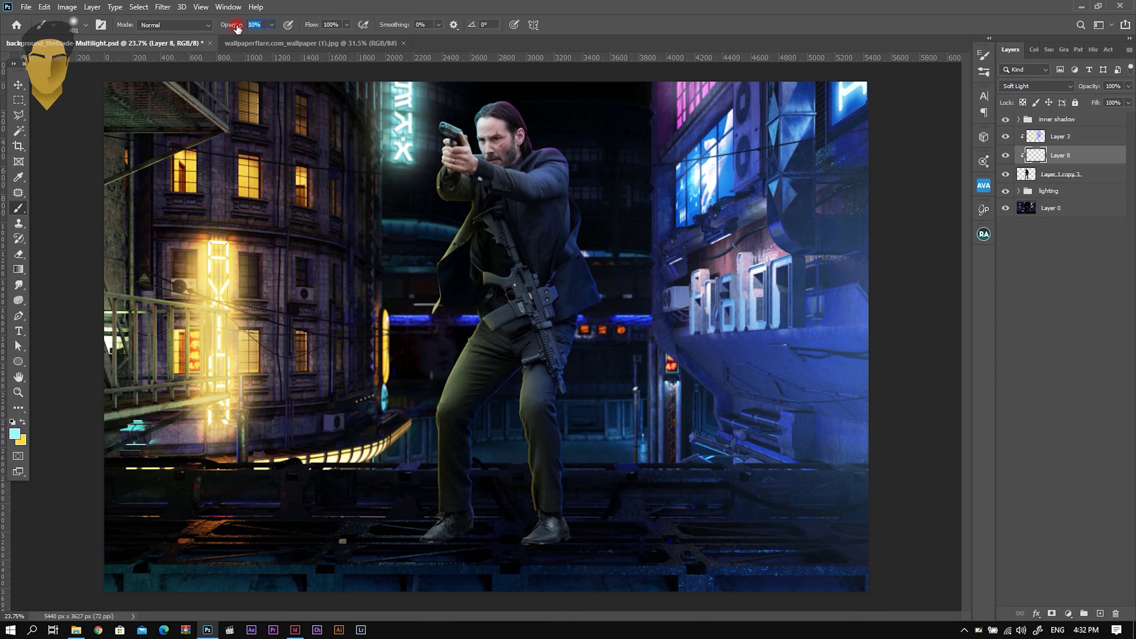
# Paint a saturated neon yellow glow at 10% opacity down the trouser leg on Layer 8
pyautogui.click(237, 28)
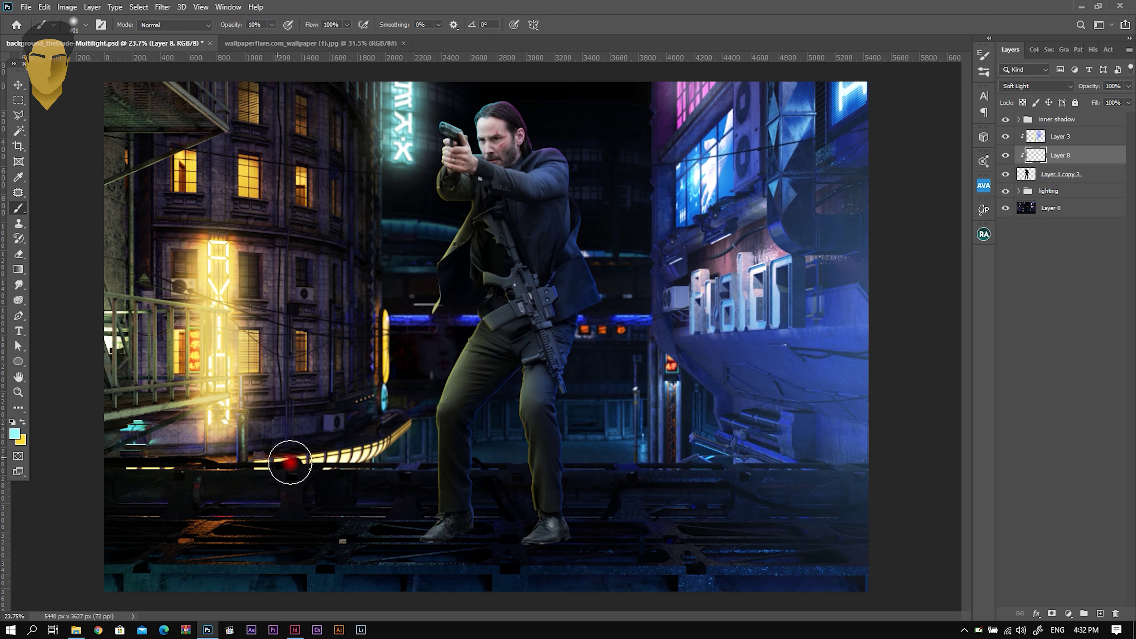
pyautogui.keyDown('alt'); pyautogui.click(340, 449); pyautogui.keyUp('alt')
pyautogui.click(14, 433)
pyautogui.click(845, 246)
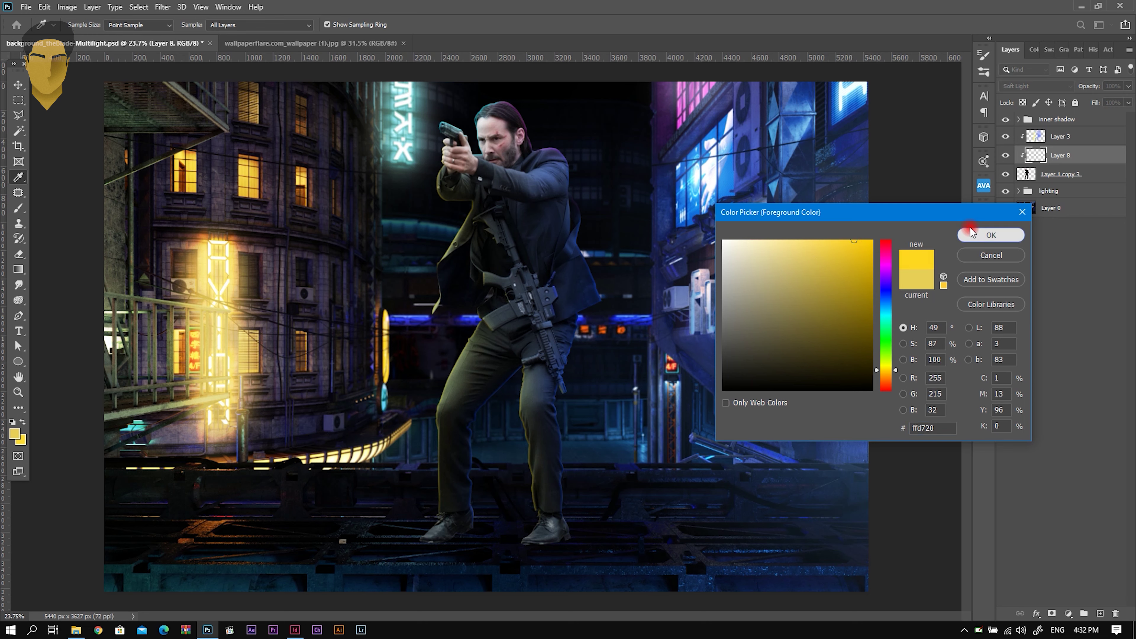
pyautogui.click(990, 235)
pyautogui.moveTo(461, 384)
pyautogui.mouseDown()
pyautogui.moveTo(481, 338)
pyautogui.moveTo(451, 431)
pyautogui.moveTo(451, 490)
pyautogui.moveTo(470, 380)
pyautogui.moveTo(503, 303)
pyautogui.moveTo(482, 233)
pyautogui.moveTo(523, 374)
pyautogui.mouseUp()
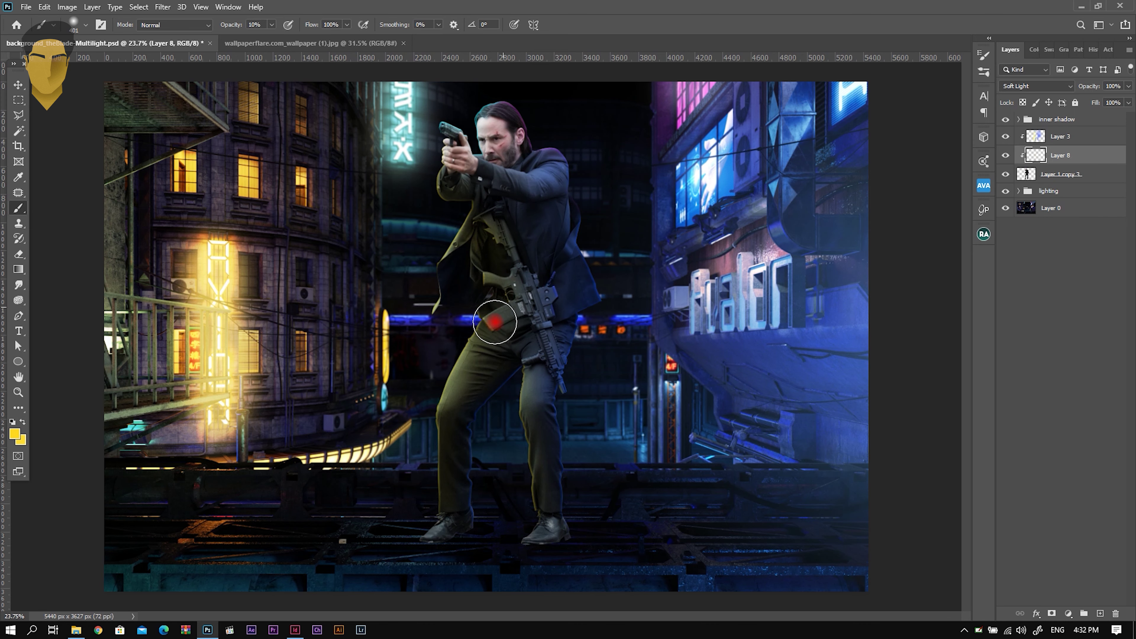
pyautogui.keyDown('alt'); pyautogui.scroll(-3, 486, 337); pyautogui.keyUp('alt')
pyautogui.scroll(3, 494, 358)
pyautogui.scroll(2, 487, 331)
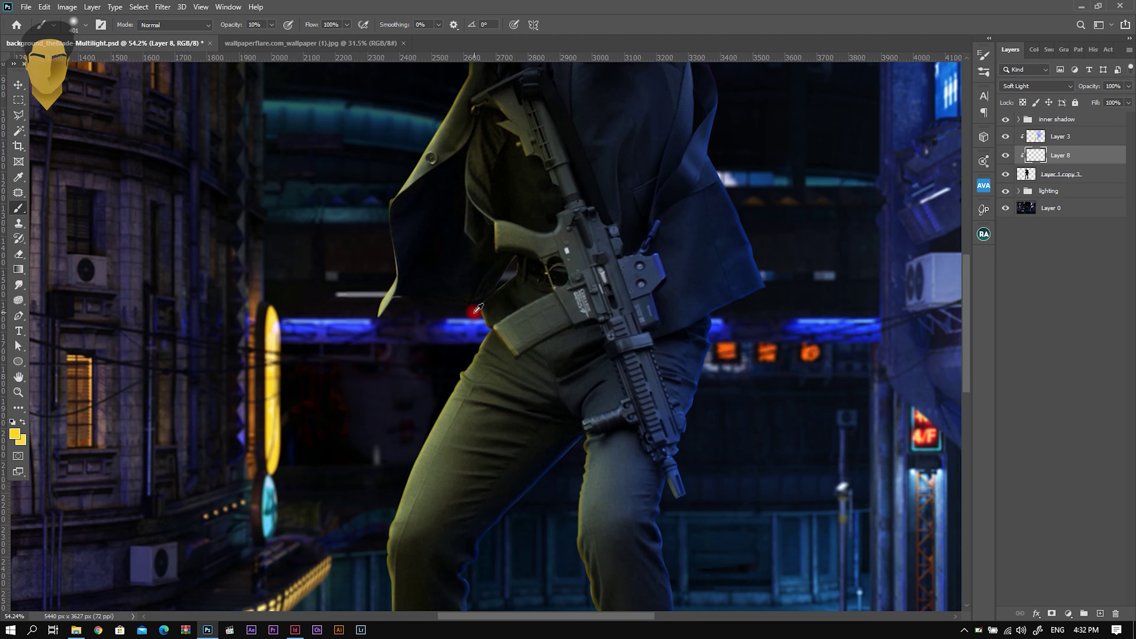
pyautogui.scroll(-2, 483, 314)
pyautogui.scroll(2, 479, 300)
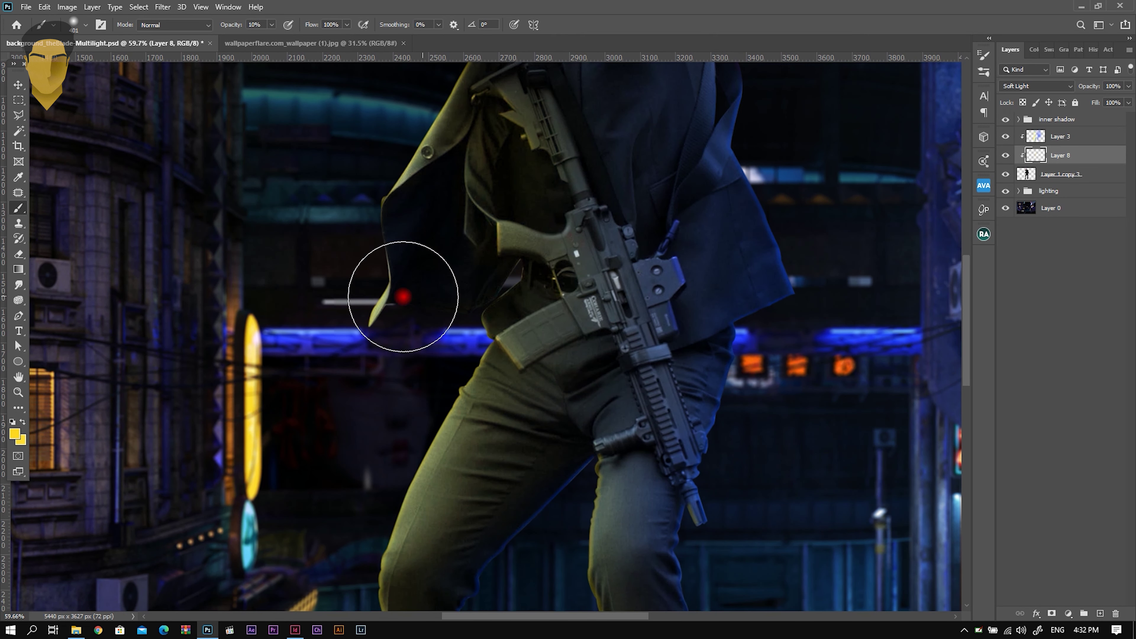
# Erase stray yellow glow to clean the edges of the jacket and trousers
pyautogui.click(16, 255)
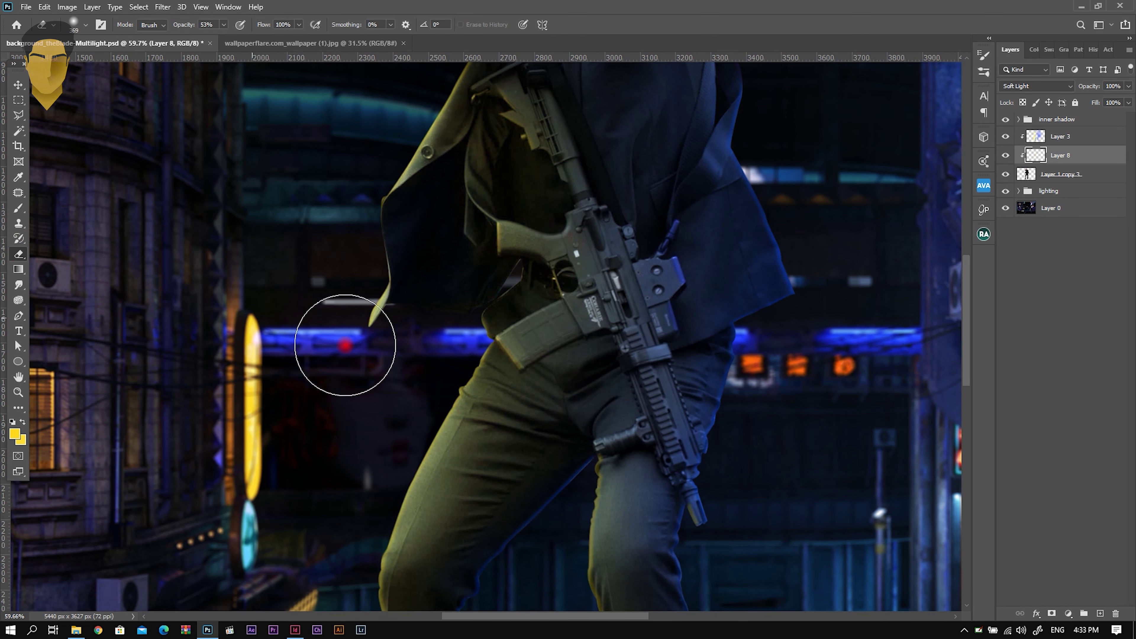
pyautogui.rightClick(444, 268)
pyautogui.click(470, 248)
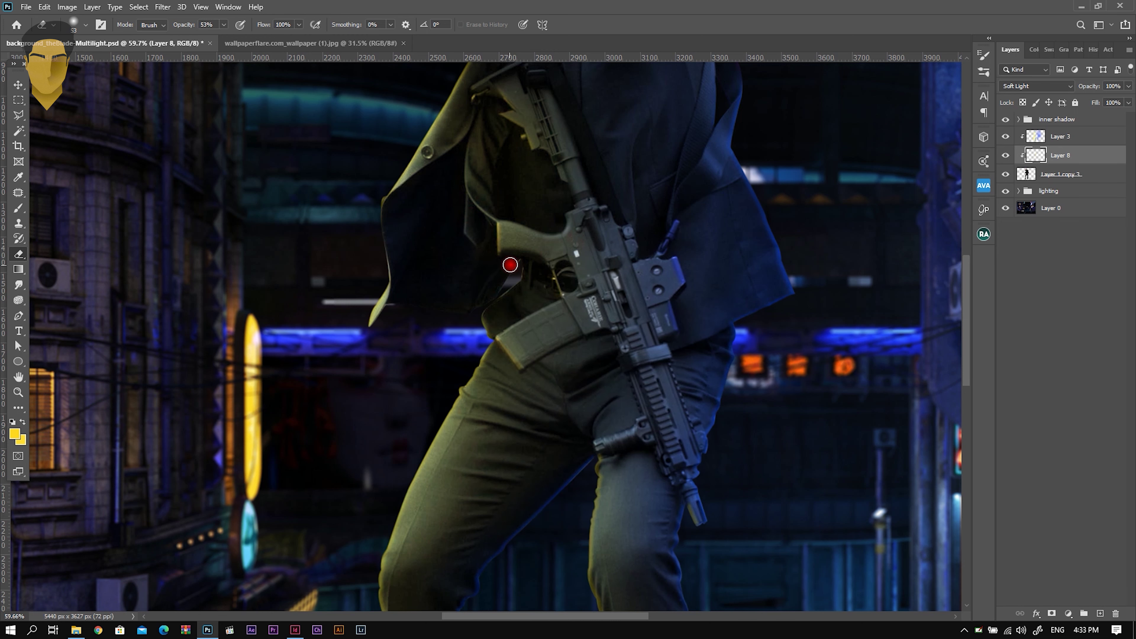
pyautogui.rightClick(446, 203)
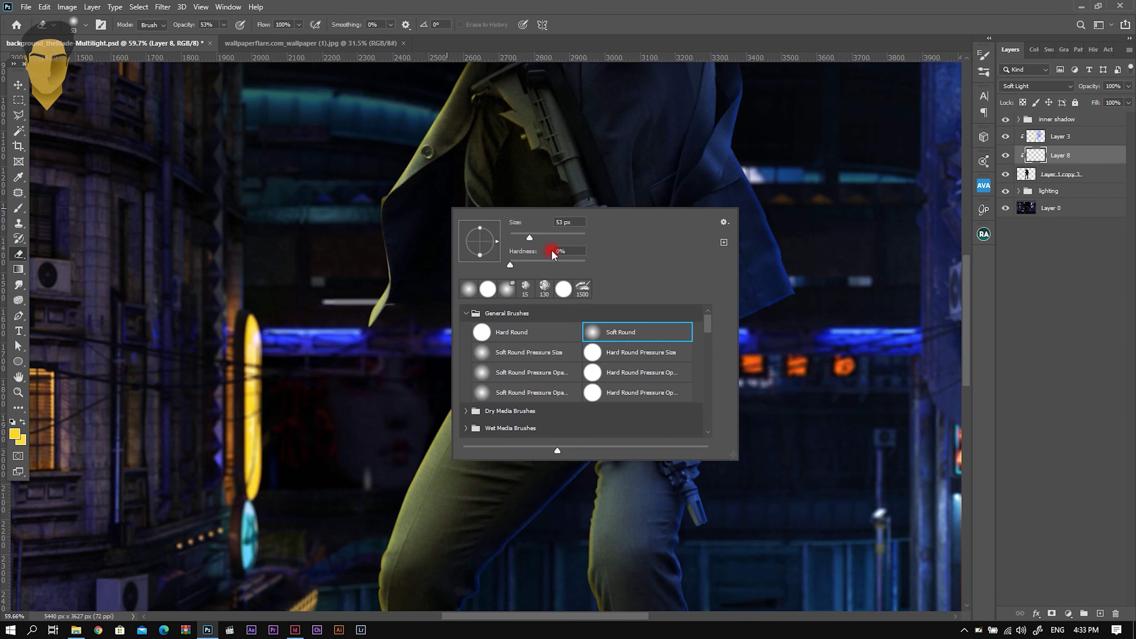
pyautogui.press('Return')
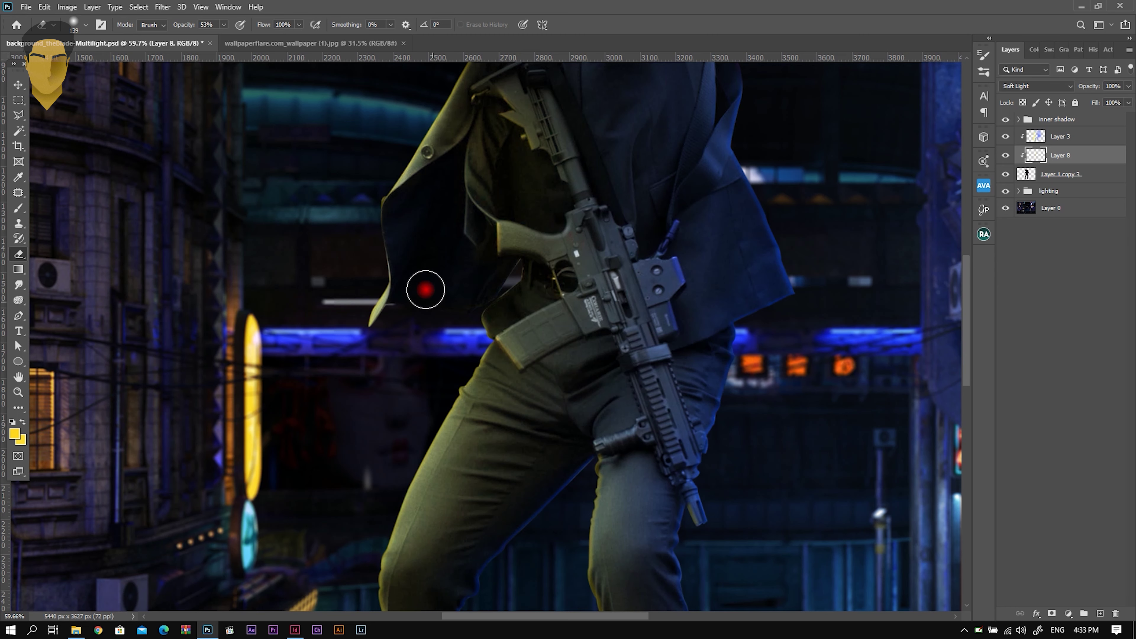
pyautogui.scroll(-3, 458, 299)
pyautogui.scroll(-2, 457, 299)
pyautogui.scroll(2, 481, 190)
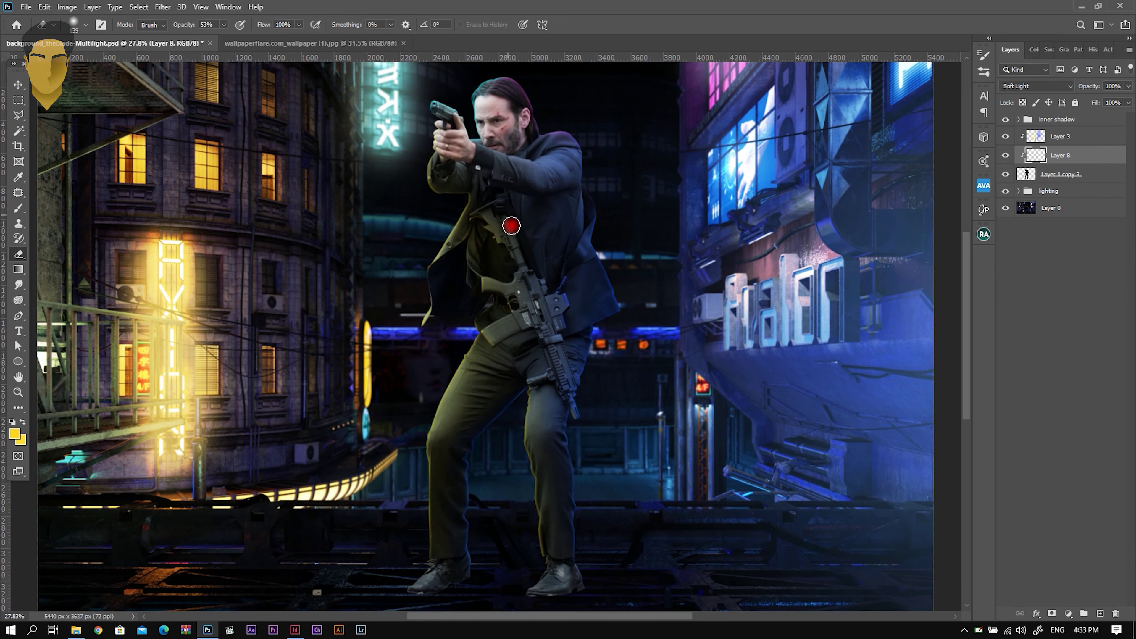
pyautogui.press('b')
pyautogui.scroll(1, 496, 206)
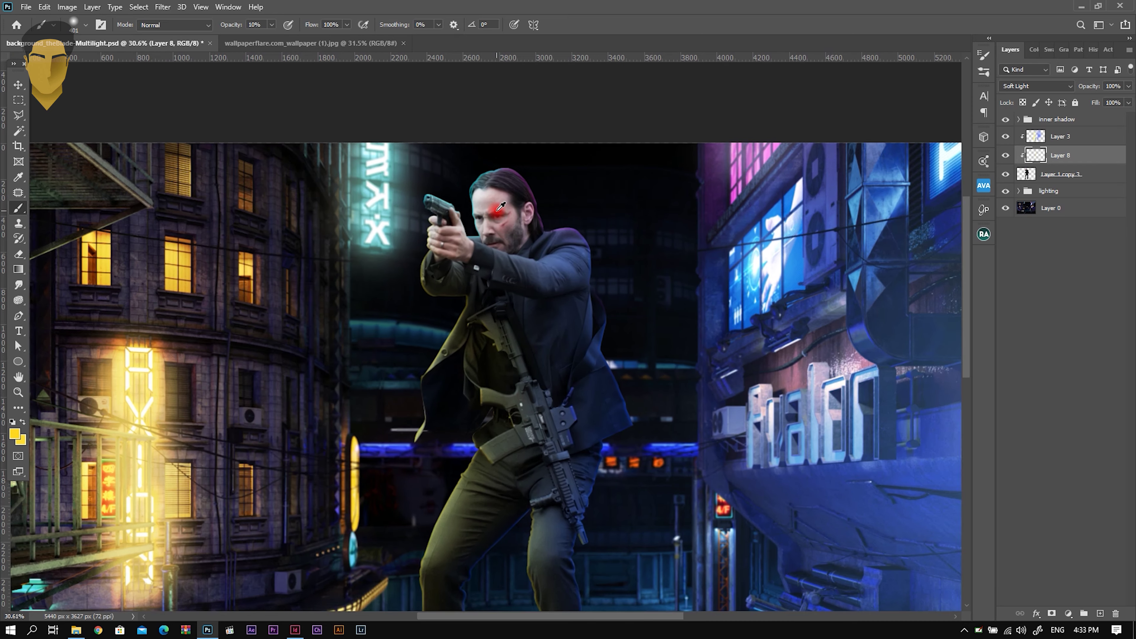
# Sample pink from the neon windows and paint it over the man's face and hair
pyautogui.scroll(1, 496, 206)
pyautogui.keyDown('alt'); pyautogui.click(367, 191); pyautogui.keyUp('alt')
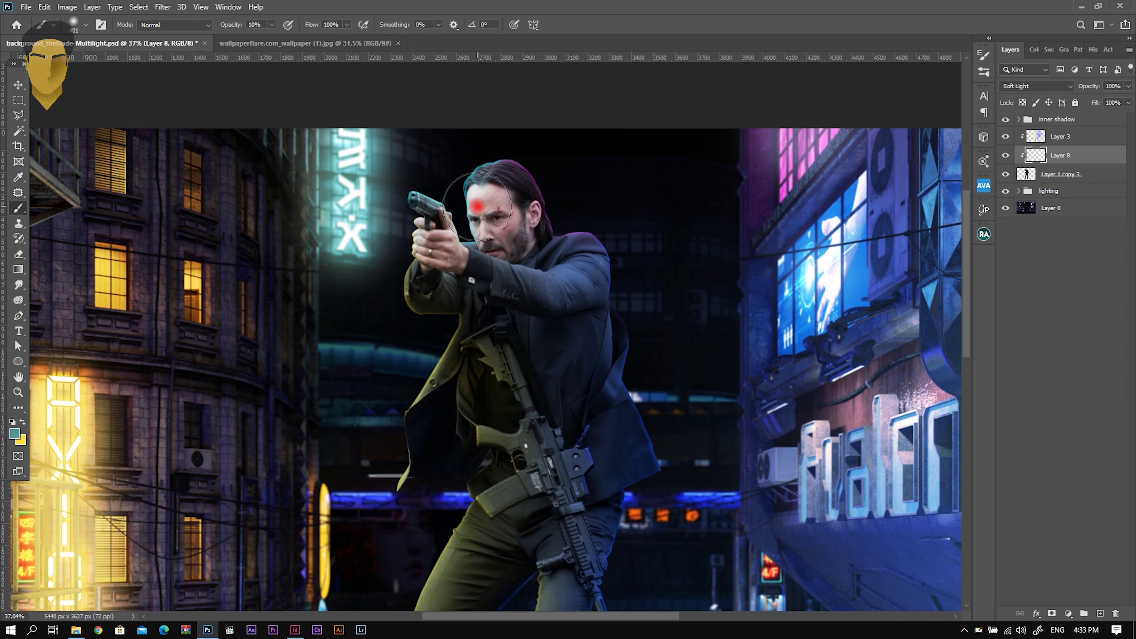
pyautogui.keyDown('alt'); pyautogui.click(539, 179); pyautogui.keyUp('alt')
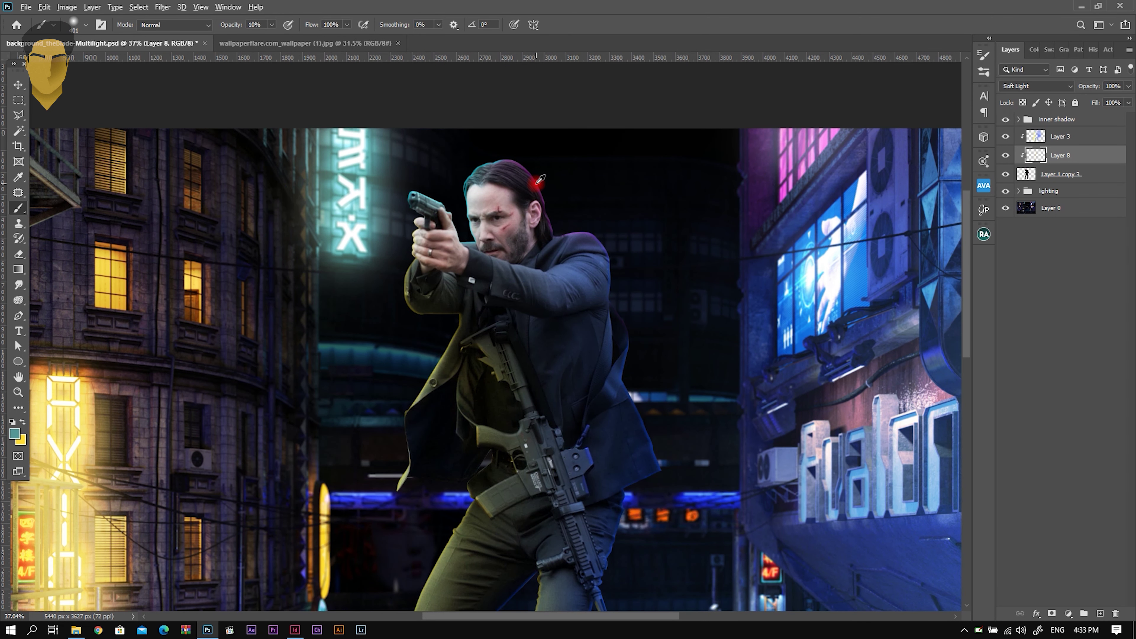
pyautogui.keyDown('alt'); pyautogui.click(799, 166); pyautogui.keyUp('alt')
pyautogui.moveTo(481, 197); pyautogui.dragTo(513, 209)
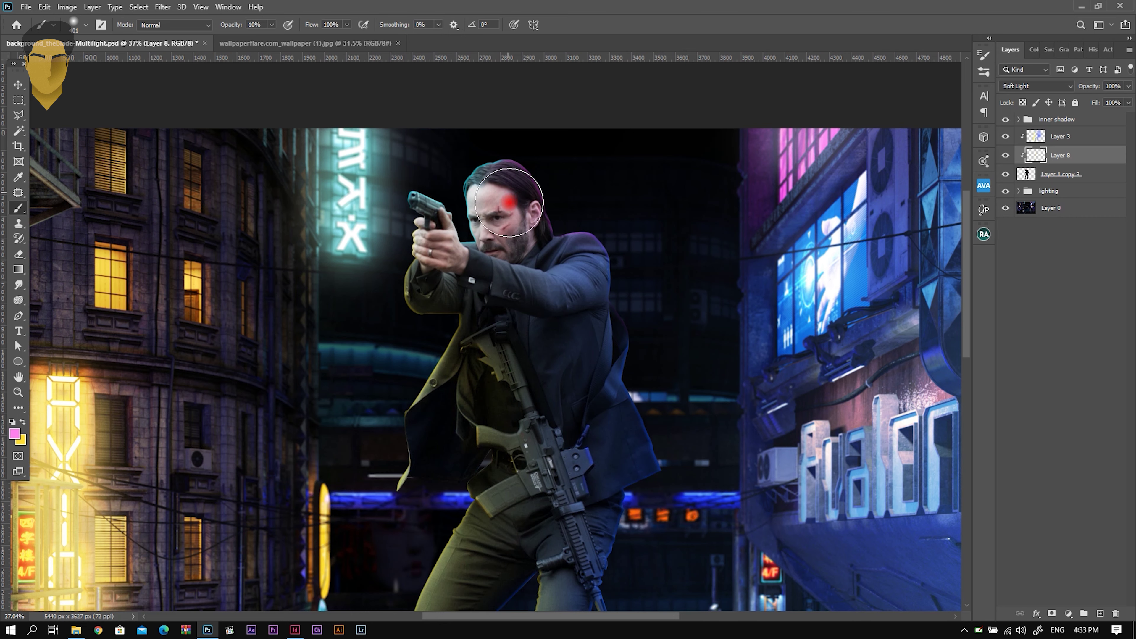
pyautogui.scroll(-2, 594, 295)
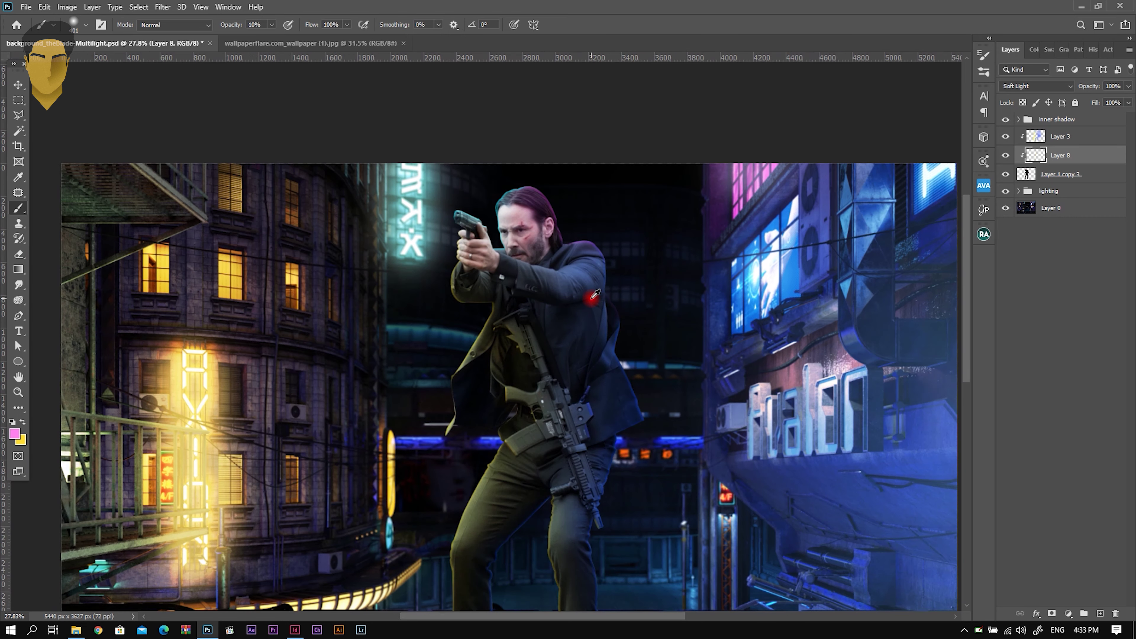
pyautogui.scroll(-1, 592, 300)
pyautogui.scroll(2, 545, 266)
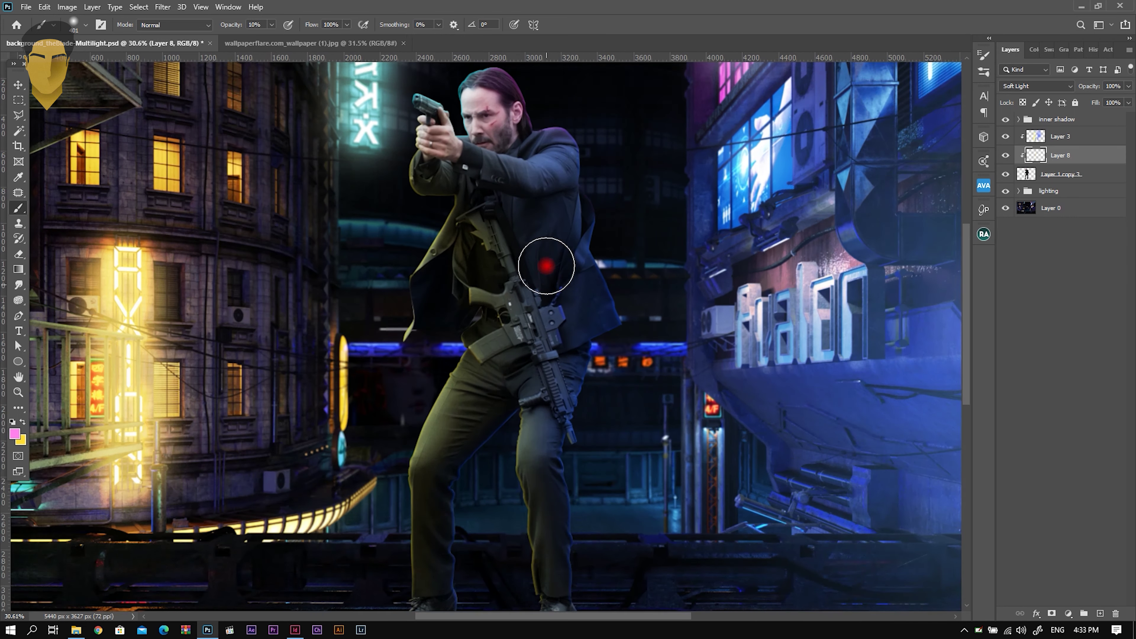
# Sample blue from the right building and brush it onto the jacket and trousers
pyautogui.keyDown('alt'); pyautogui.click(782, 233); pyautogui.keyUp('alt')
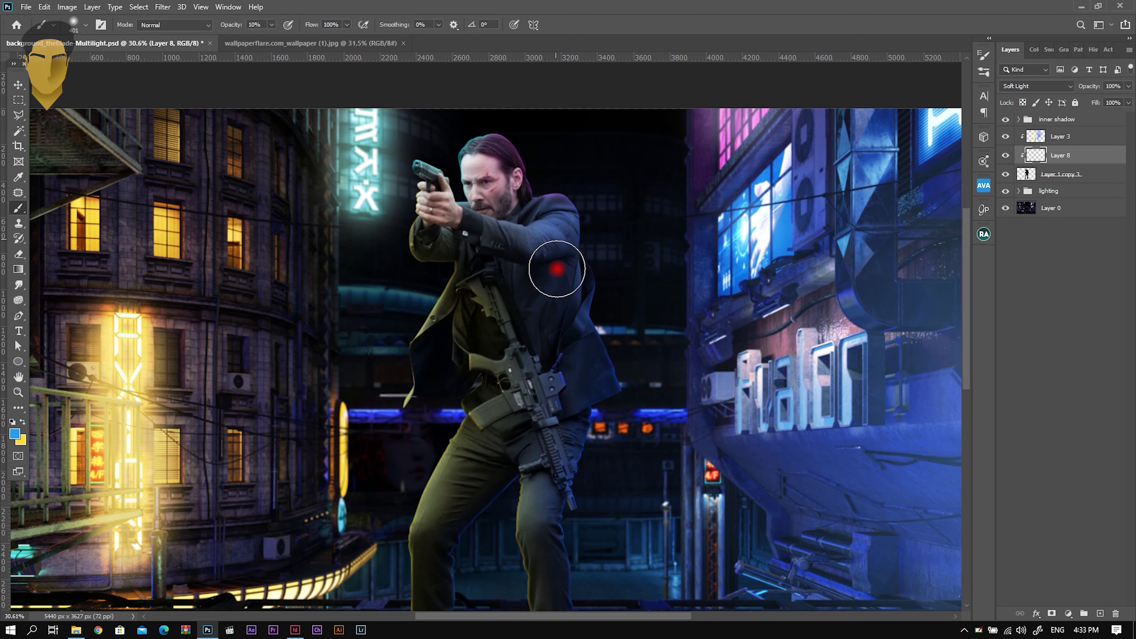
pyautogui.scroll(-2, 594, 403)
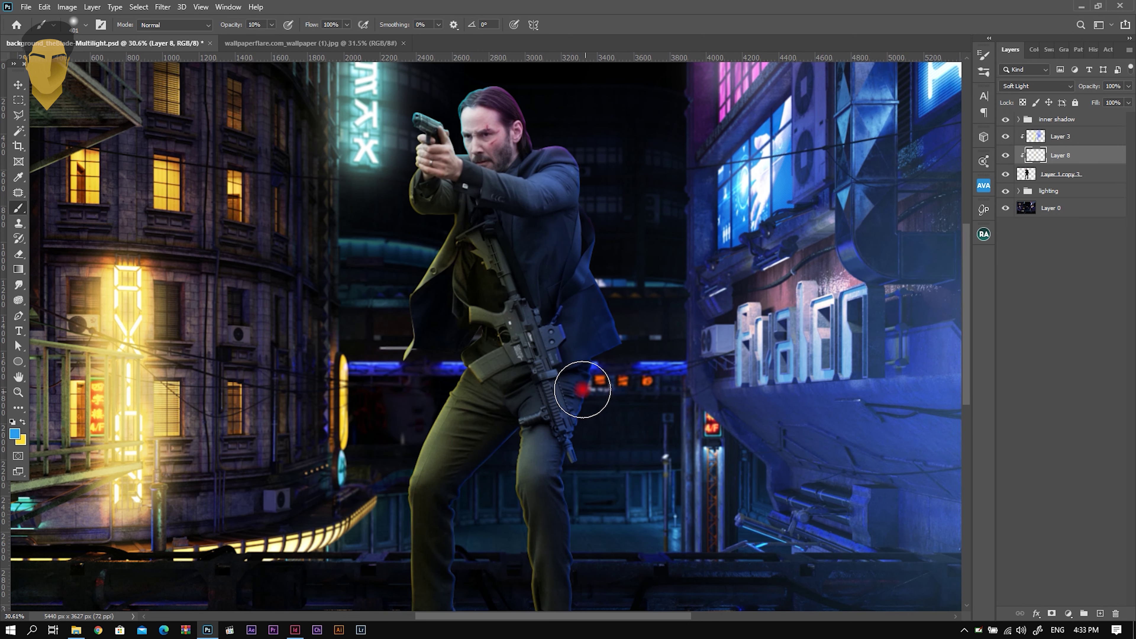
pyautogui.scroll(-1, 576, 358)
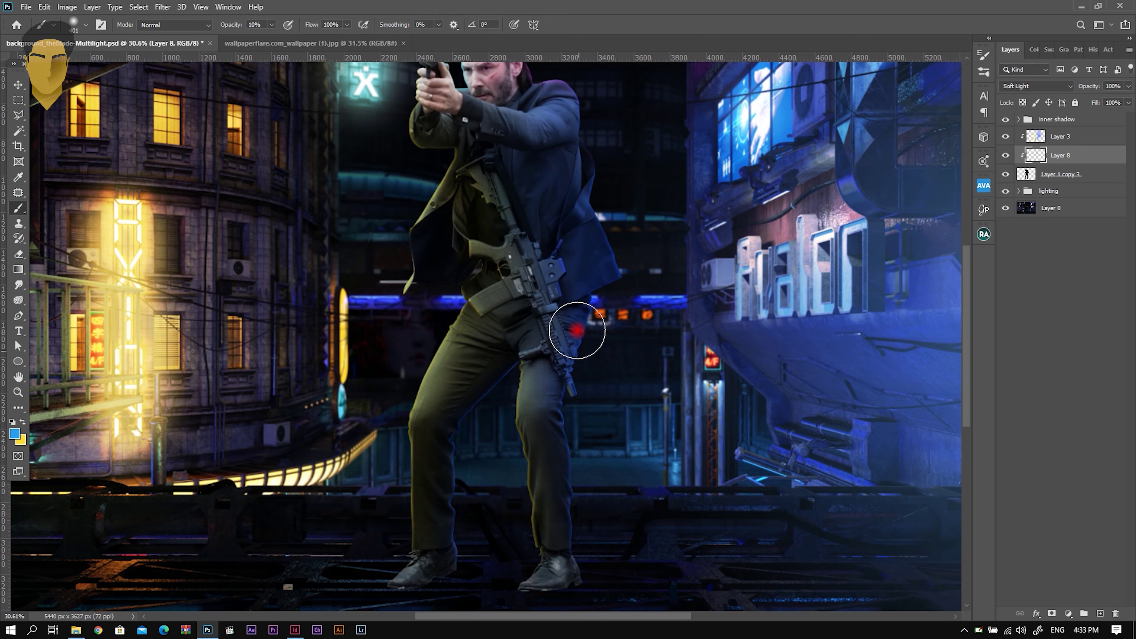
pyautogui.scroll(-1, 565, 340)
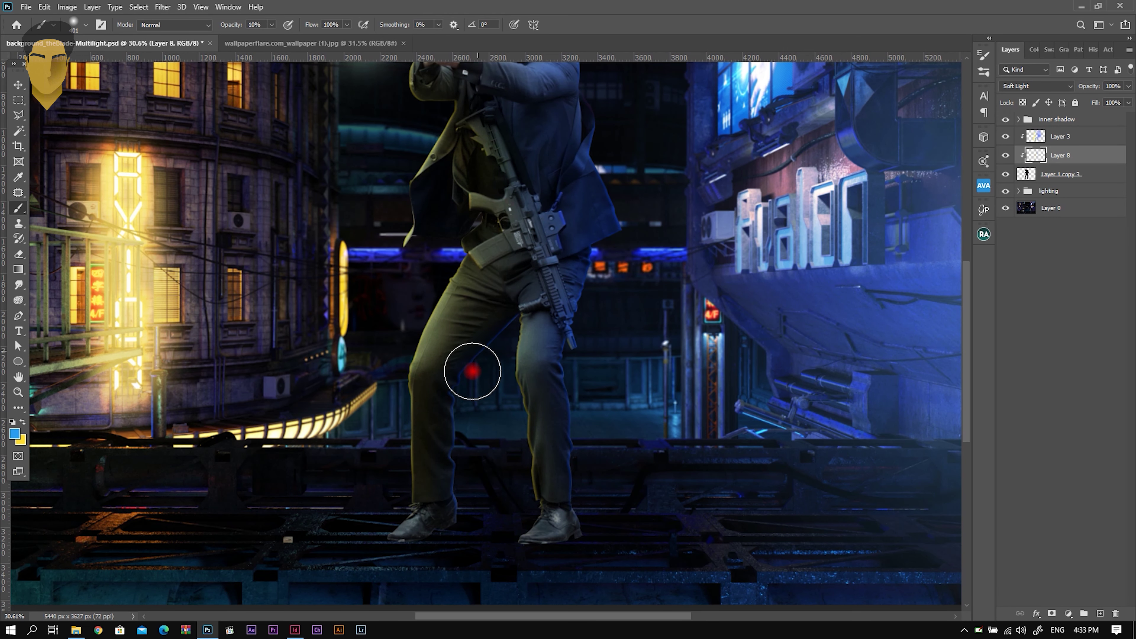
pyautogui.scroll(-2, 484, 454)
pyautogui.scroll(1, 520, 462)
pyautogui.scroll(2, 522, 249)
pyautogui.scroll(-1, 537, 290)
pyautogui.scroll(2, 537, 333)
pyautogui.scroll(1, 532, 348)
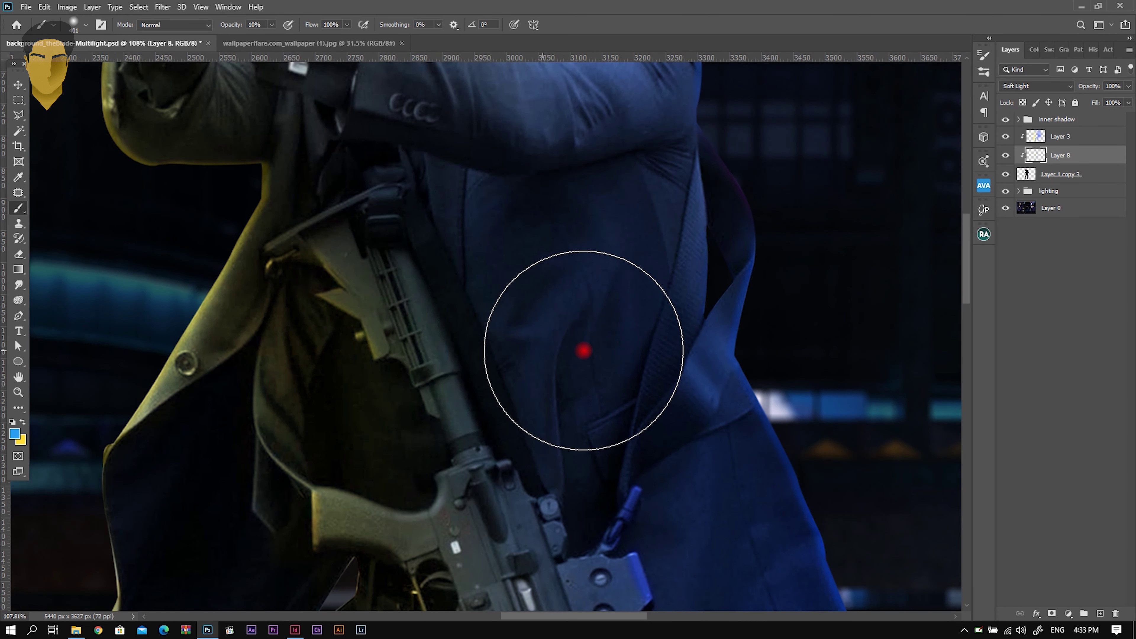
pyautogui.click(1038, 140)
# Set a soft round brush at 20–30% opacity on Overlay Layer 3
pyautogui.rightClick(504, 330)
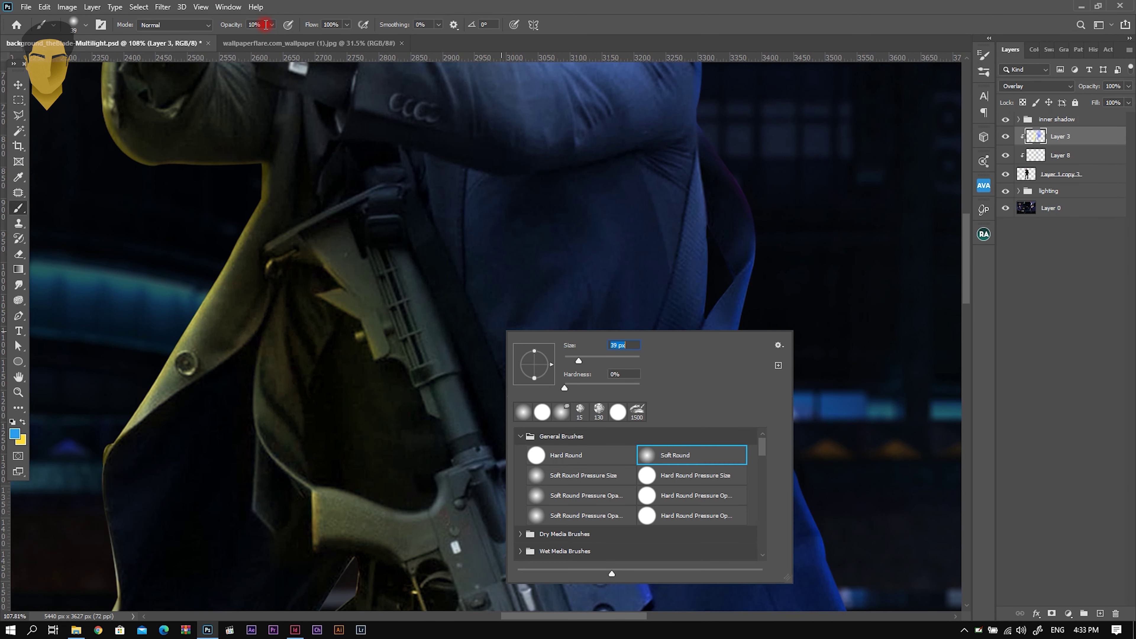
pyautogui.click(266, 24)
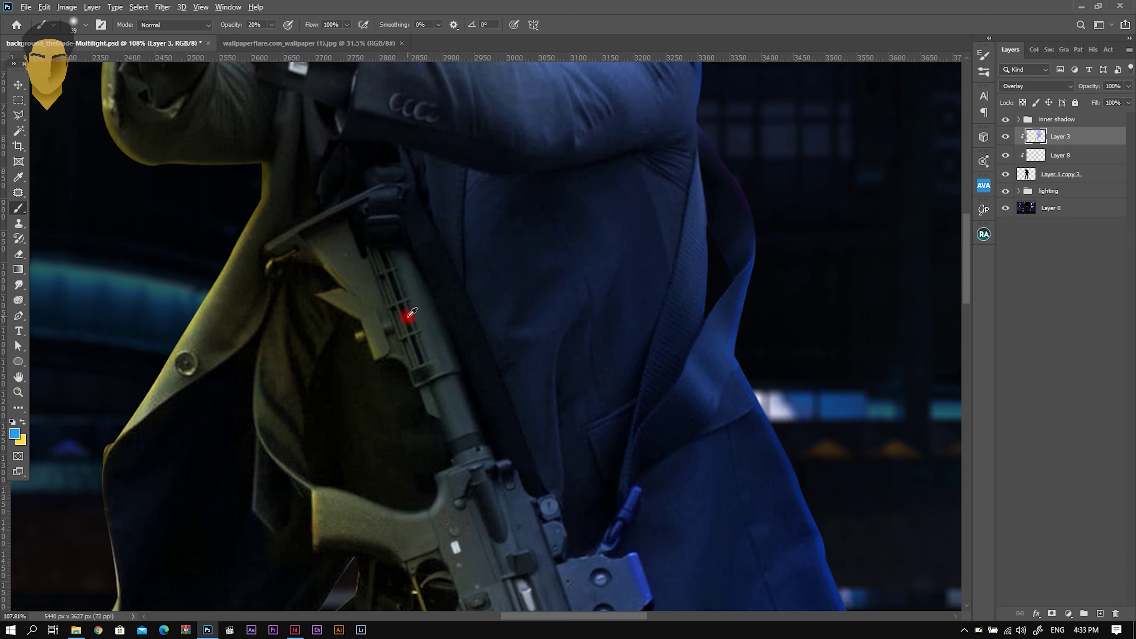
pyautogui.scroll(2, 410, 313)
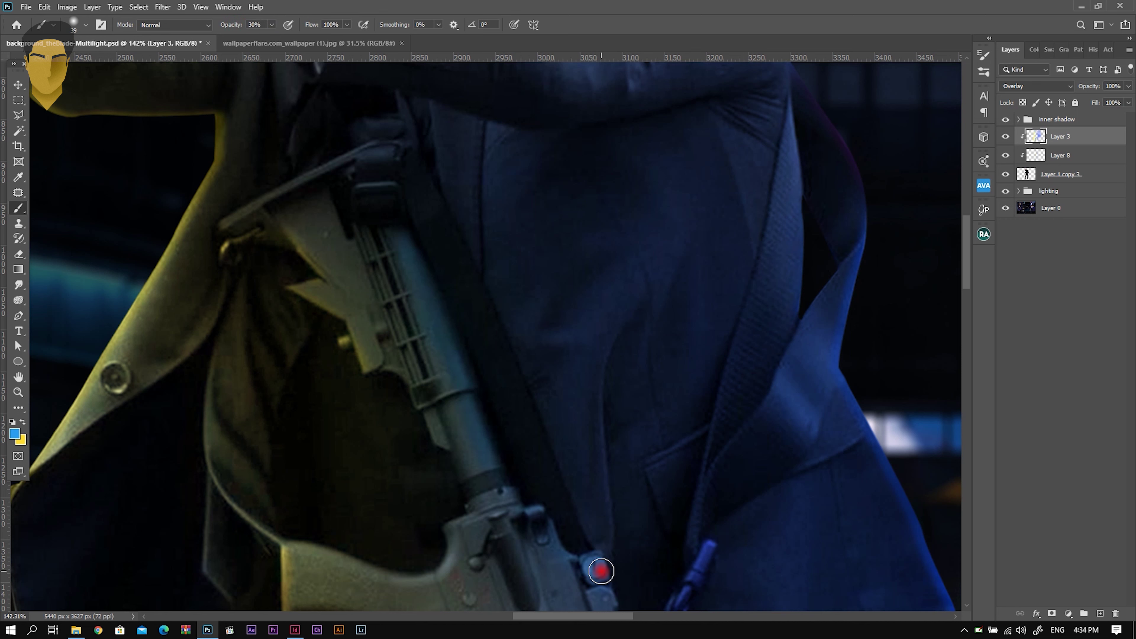
pyautogui.scroll(-5, 626, 566)
pyautogui.scroll(1, 581, 472)
pyautogui.scroll(2, 550, 333)
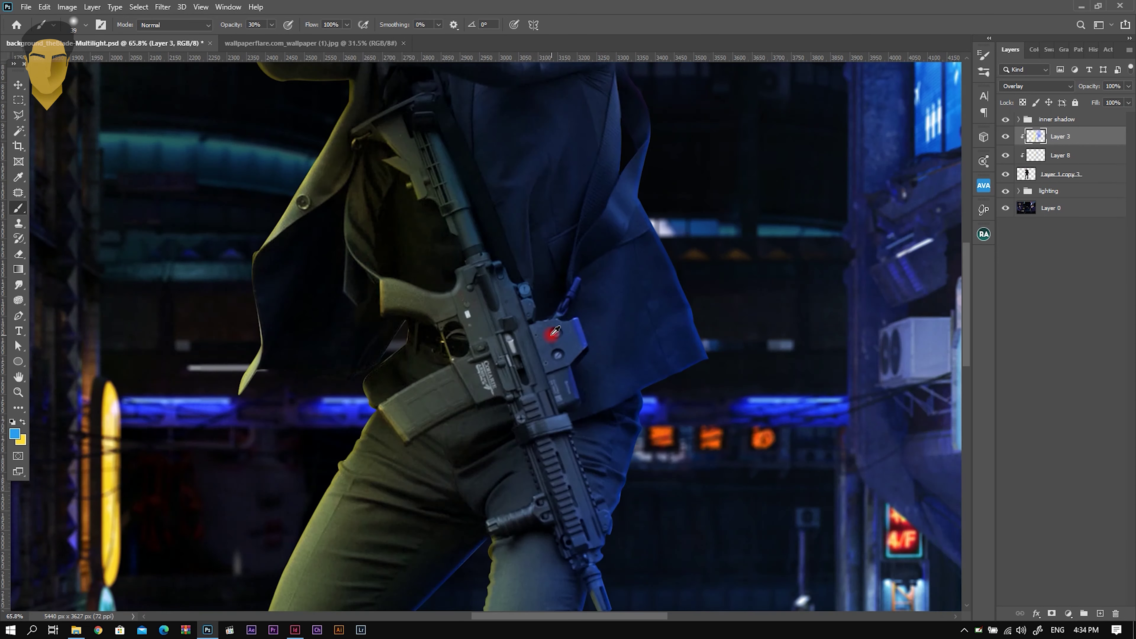
pyautogui.scroll(2, 514, 293)
# Enlarge the brush to 114 px and paint blue highlights over the rifle and jacket
pyautogui.rightClick(529, 330)
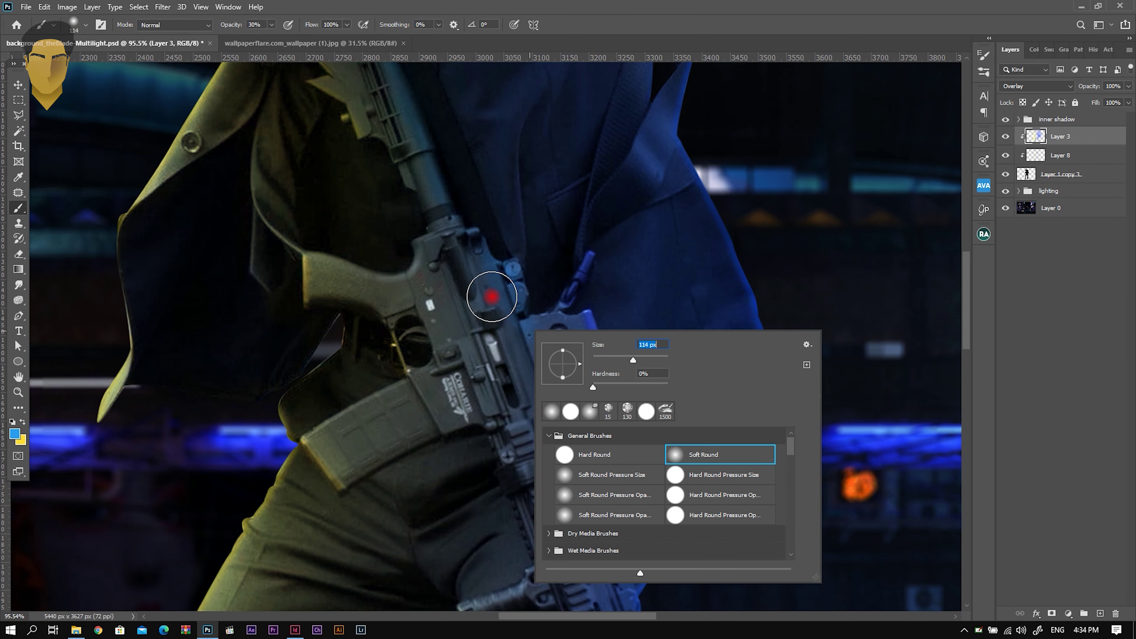
pyautogui.click(487, 300)
pyautogui.scroll(-2, 554, 438)
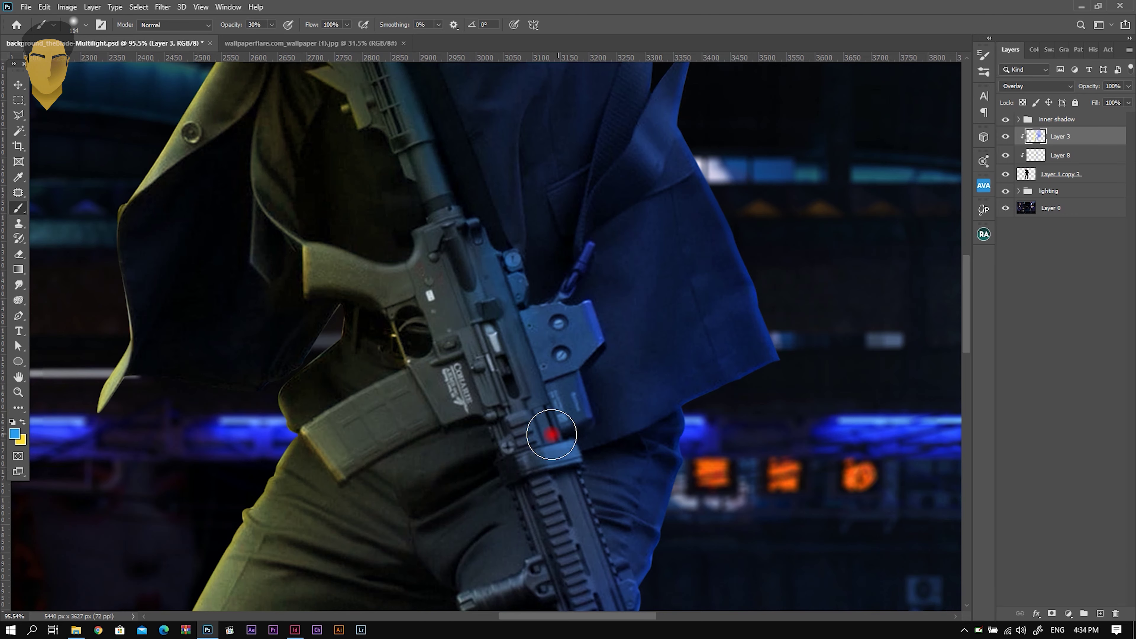
pyautogui.scroll(-1, 571, 407)
pyautogui.scroll(-1, 576, 400)
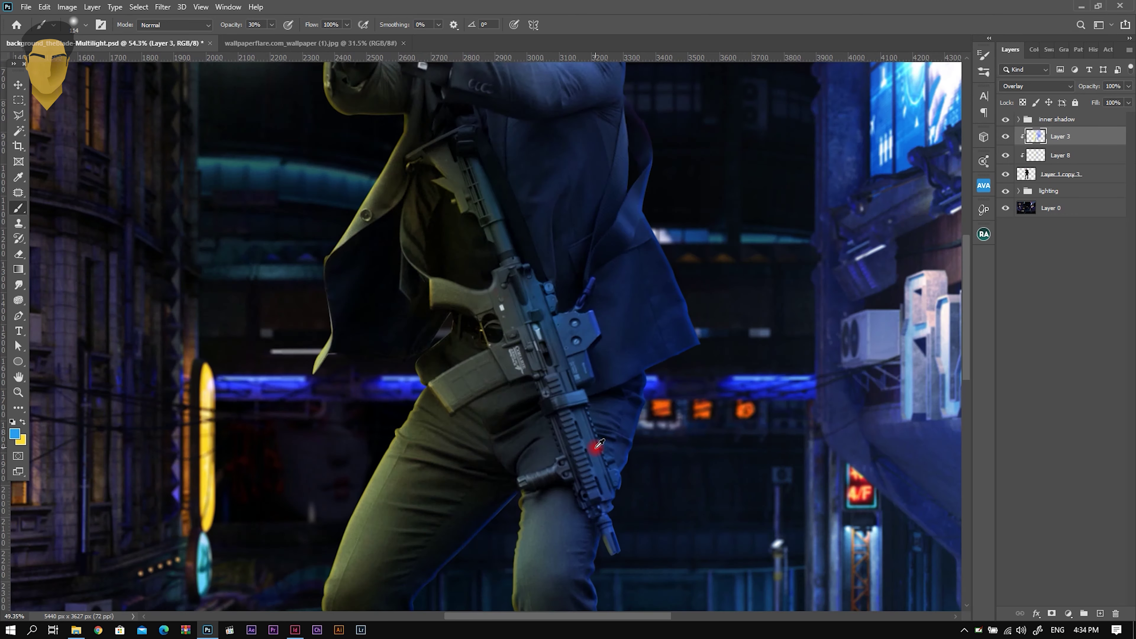
pyautogui.scroll(-1, 574, 425)
pyautogui.scroll(-2, 578, 428)
pyautogui.scroll(-3, 578, 428)
pyautogui.scroll(2, 531, 341)
pyautogui.scroll(-2, 520, 337)
pyautogui.scroll(-1, 540, 367)
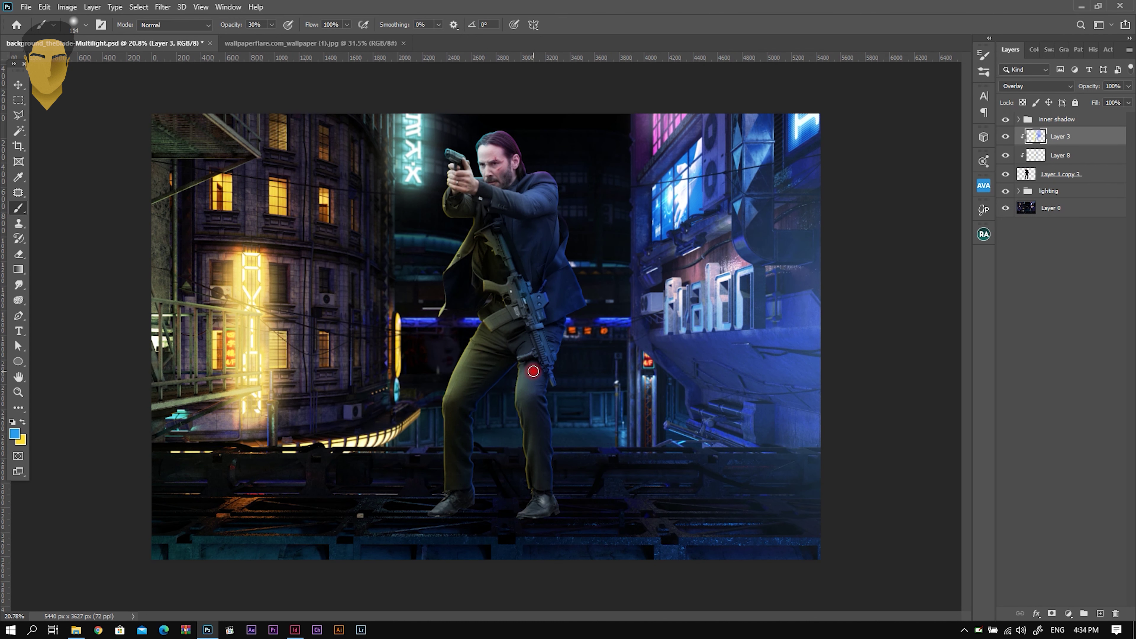
pyautogui.scroll(-1, 532, 370)
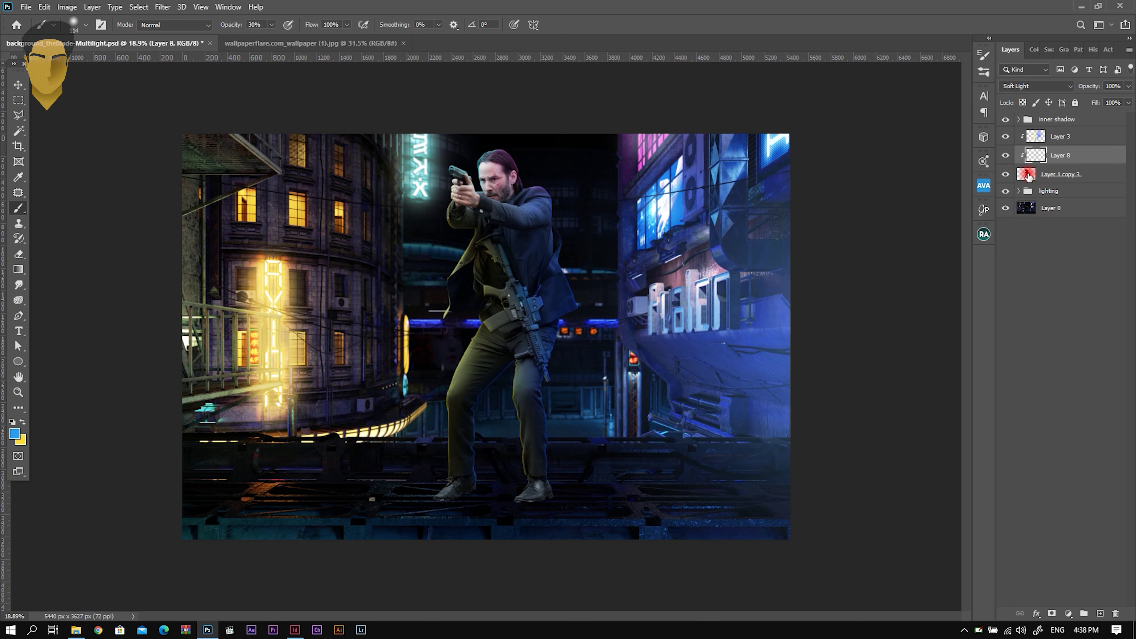
# Apply the saved Untitled.xmp settings through the Camera Raw Filter to Layer 1 copy 3
pyautogui.click(1027, 176)
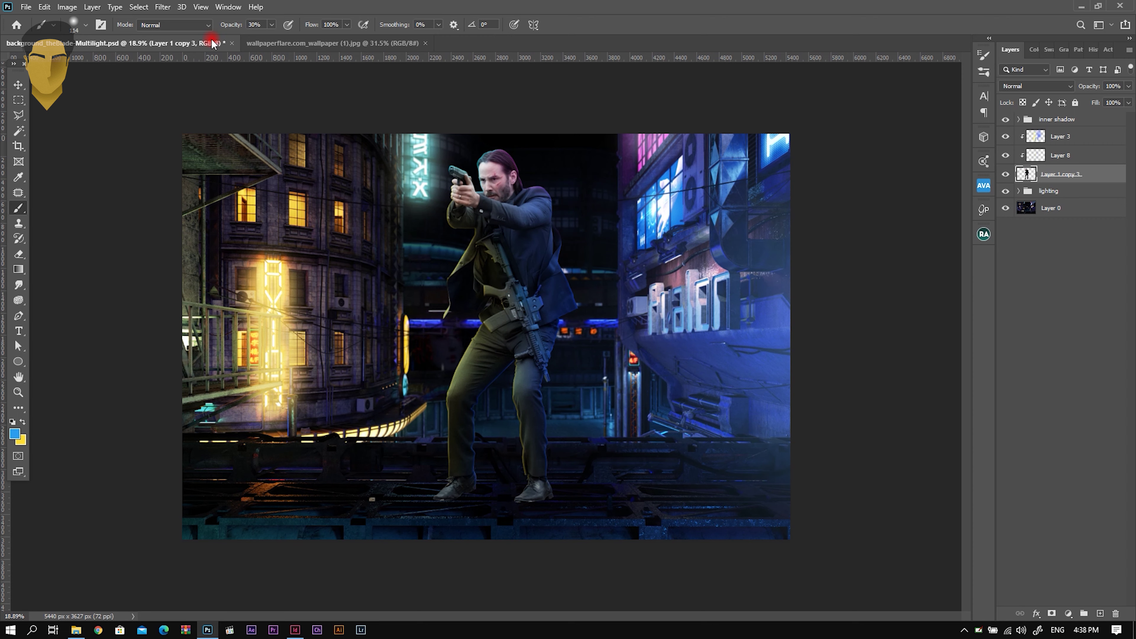
pyautogui.click(168, 6)
pyautogui.click(197, 76)
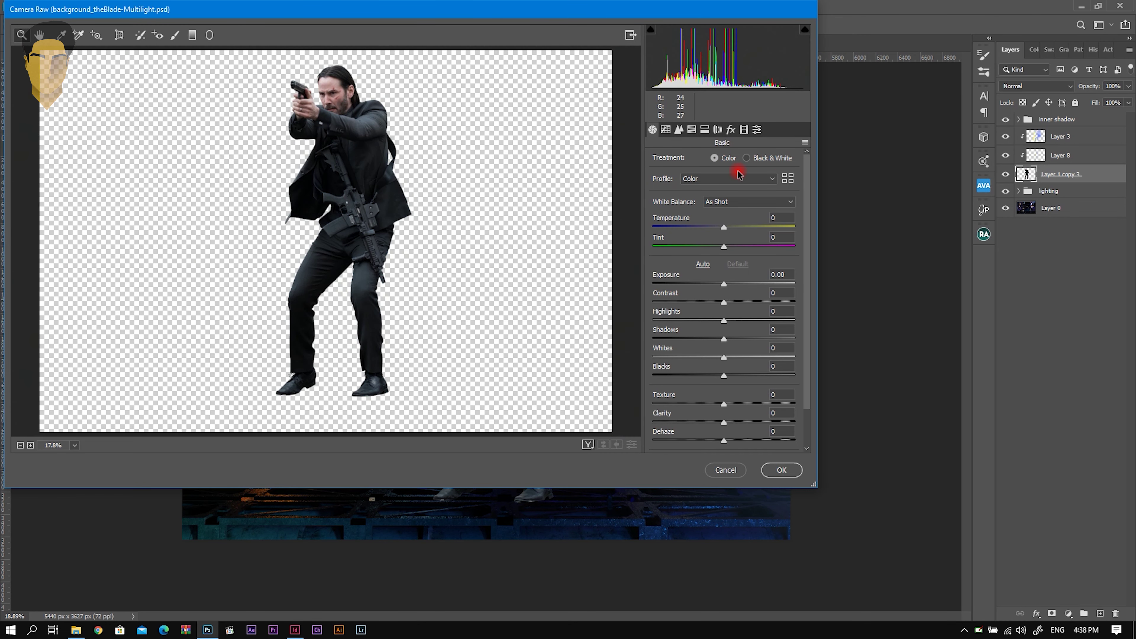
pyautogui.click(805, 140)
pyautogui.click(841, 231)
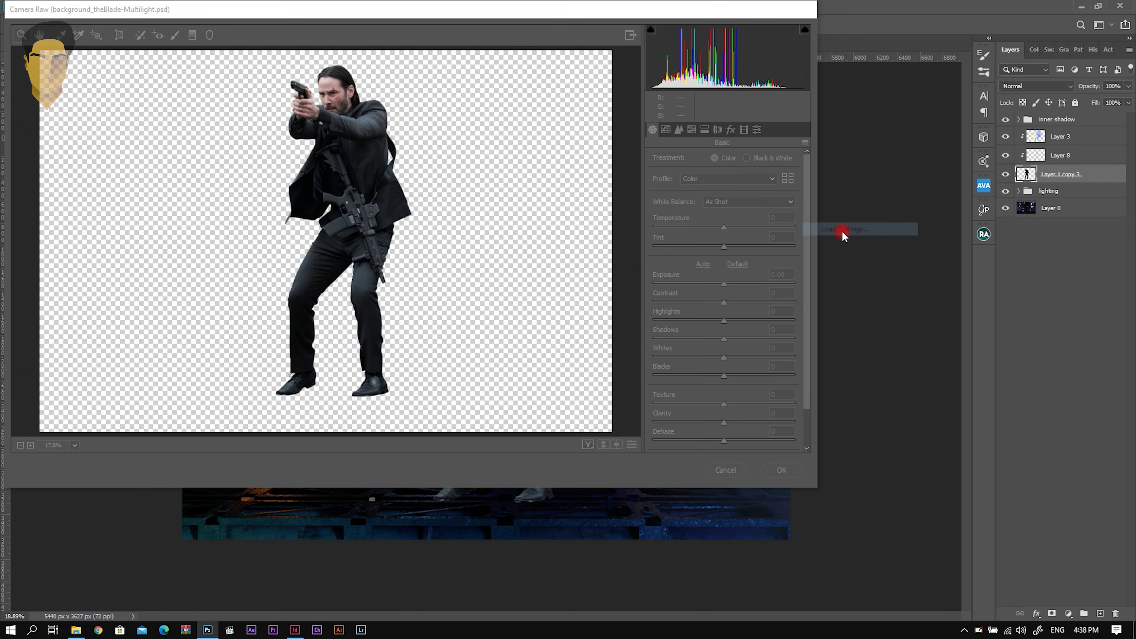
pyautogui.click(166, 143)
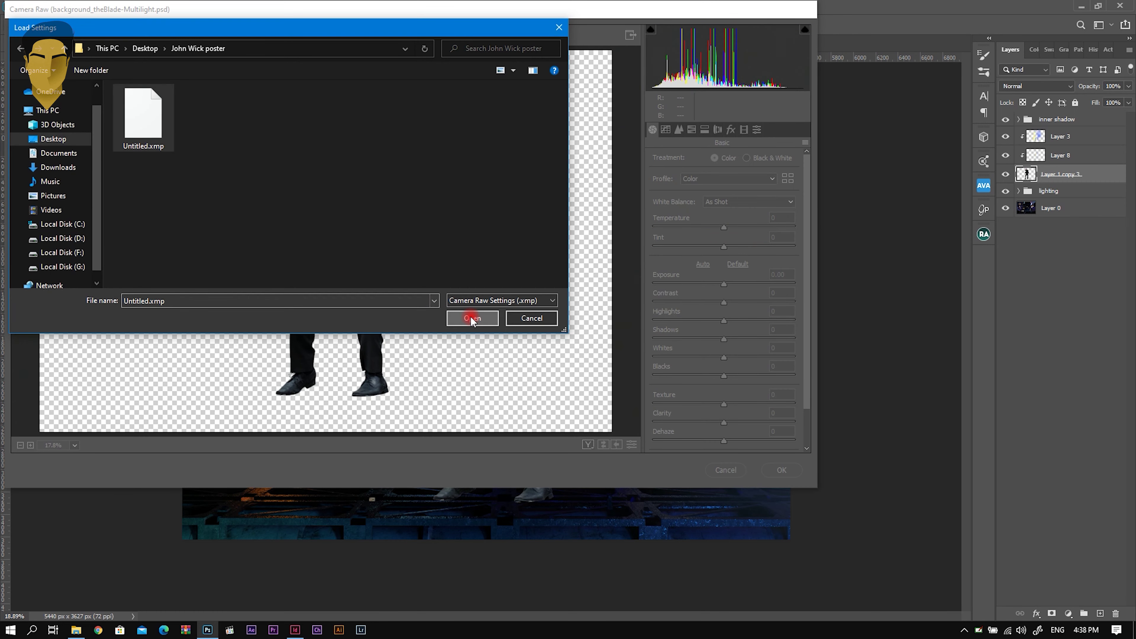
pyautogui.click(472, 317)
pyautogui.click(781, 470)
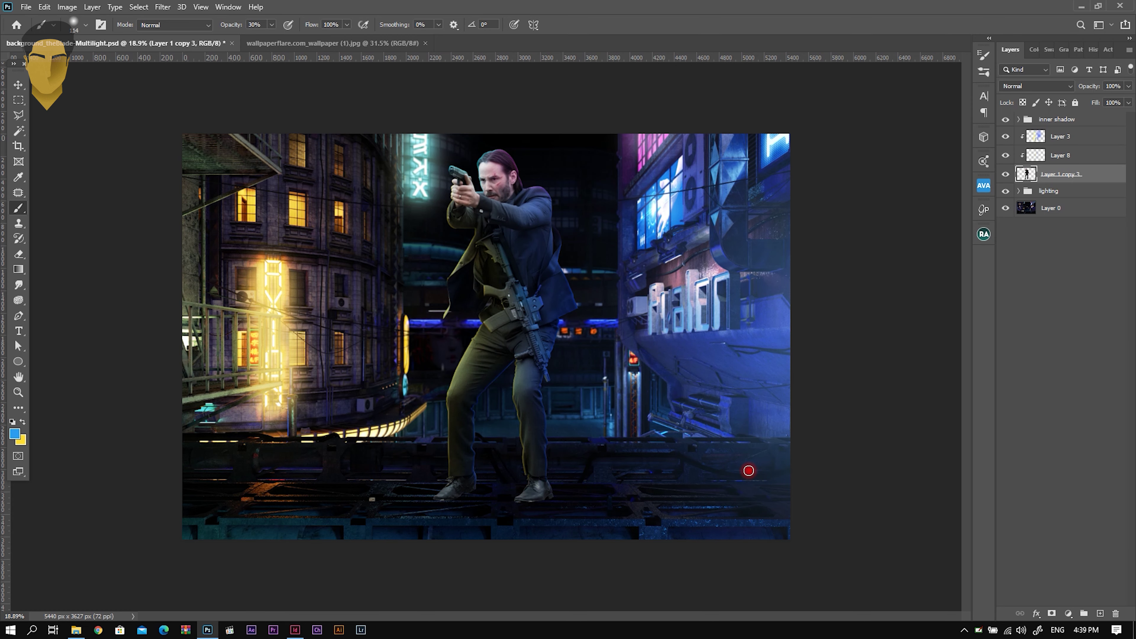
pyautogui.scroll(3, 519, 209)
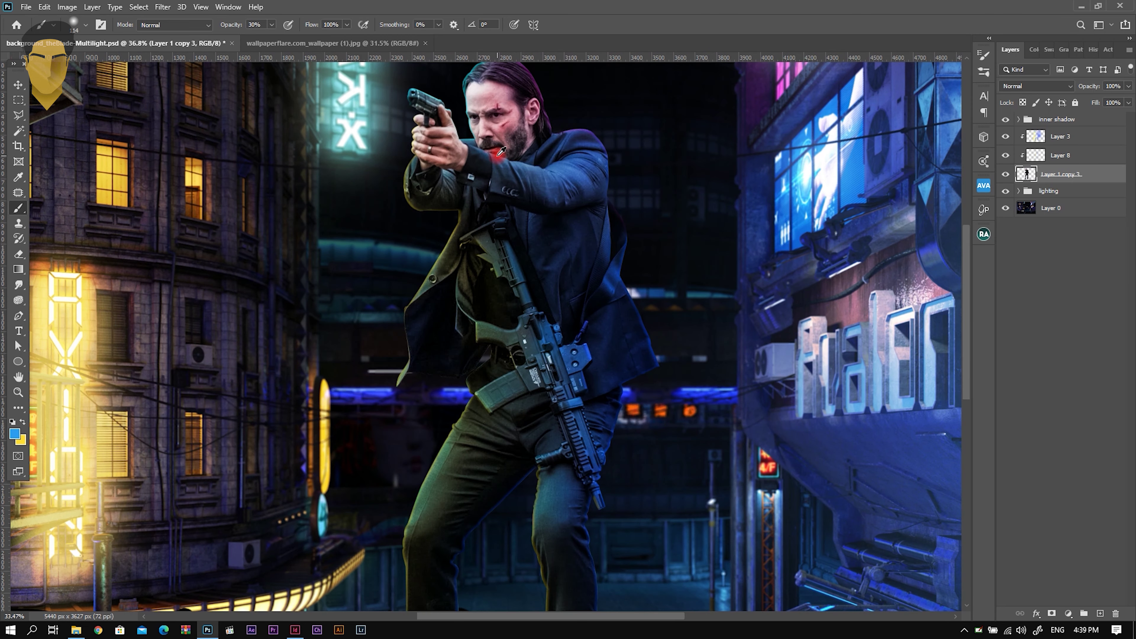
pyautogui.scroll(-2, 500, 153)
pyautogui.scroll(-3, 514, 179)
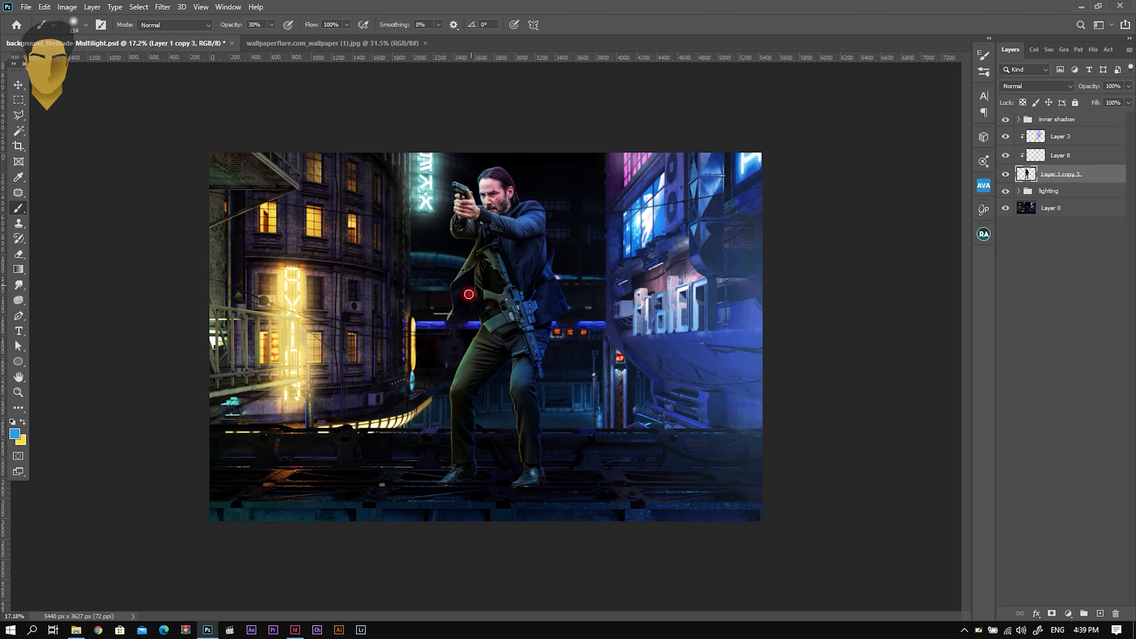
pyautogui.click(76, 629)
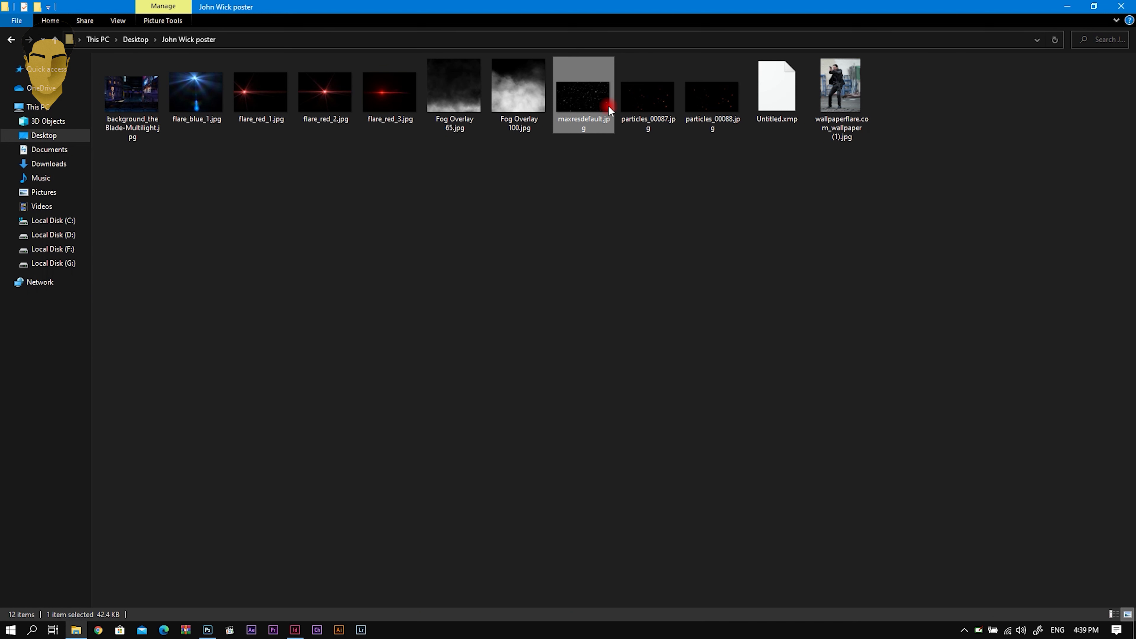
# Place the maxresdefault particles above inner shadow and clip Layers 3 and 8 to the man
pyautogui.moveTo(588, 99); pyautogui.dragTo(453, 414)
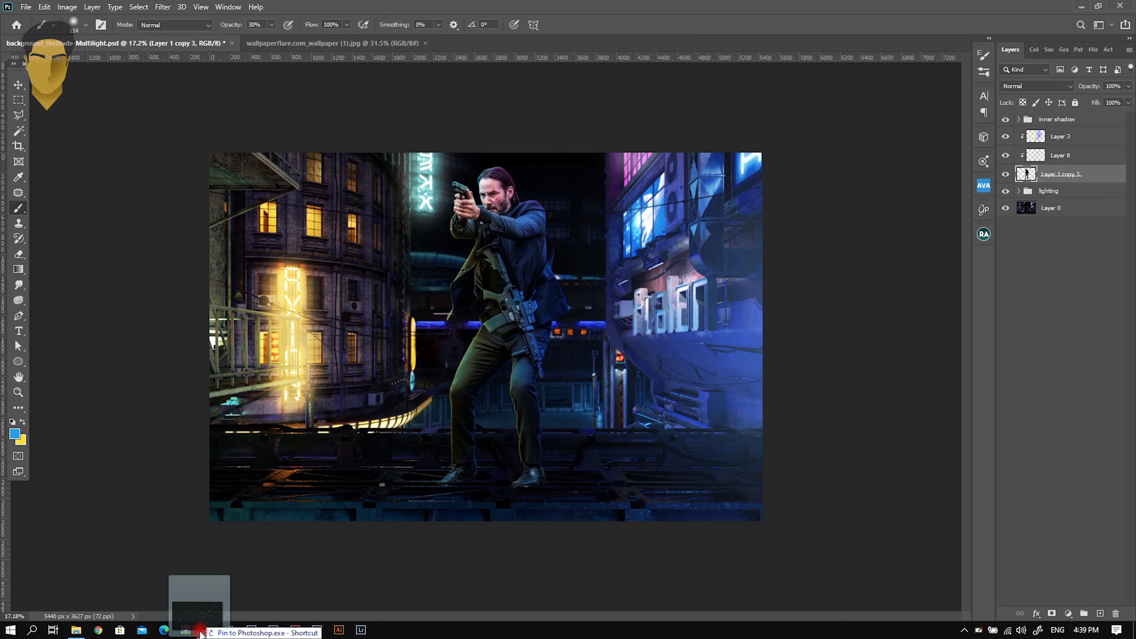
pyautogui.moveTo(467, 421); pyautogui.dragTo(466, 415)
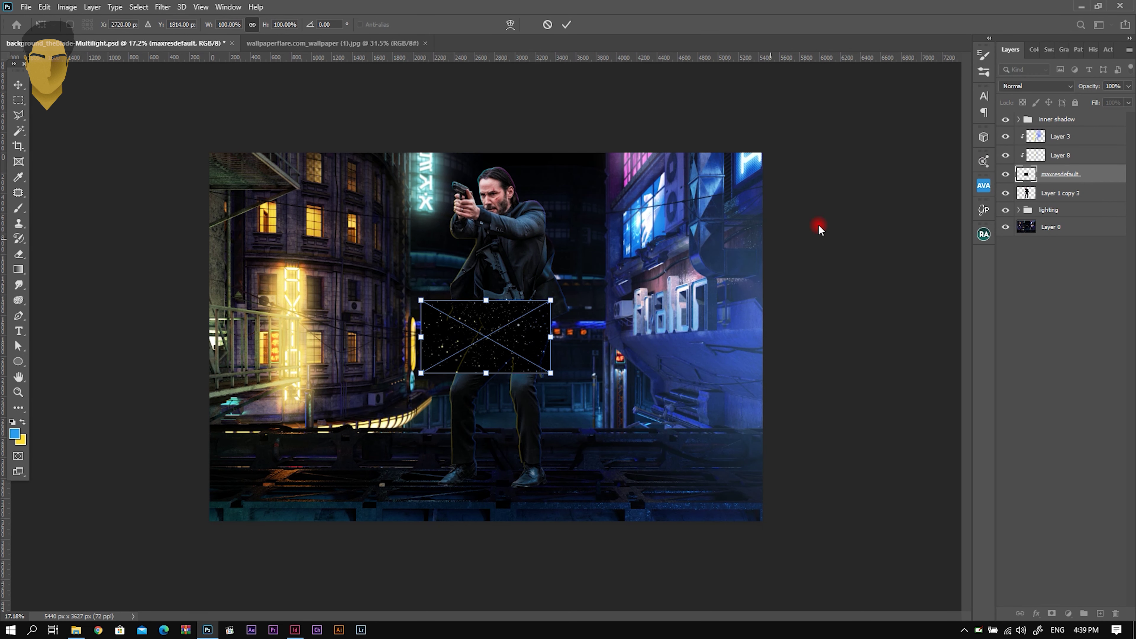
pyautogui.moveTo(1037, 167); pyautogui.dragTo(1045, 117)
pyautogui.click(1076, 165)
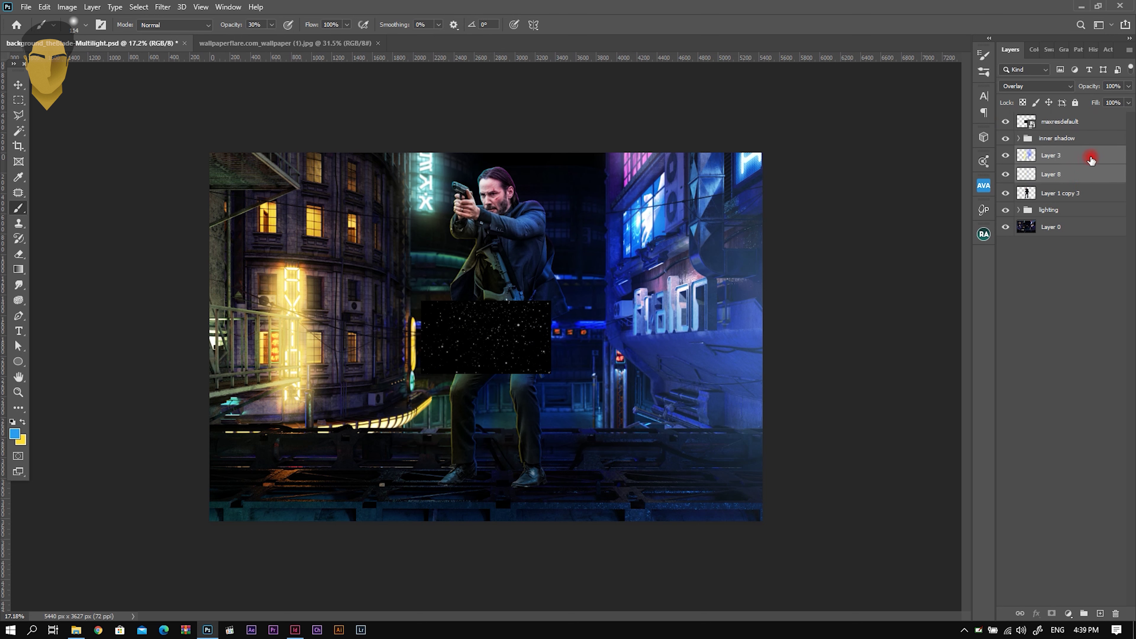
pyautogui.rightClick(1088, 163)
pyautogui.click(991, 349)
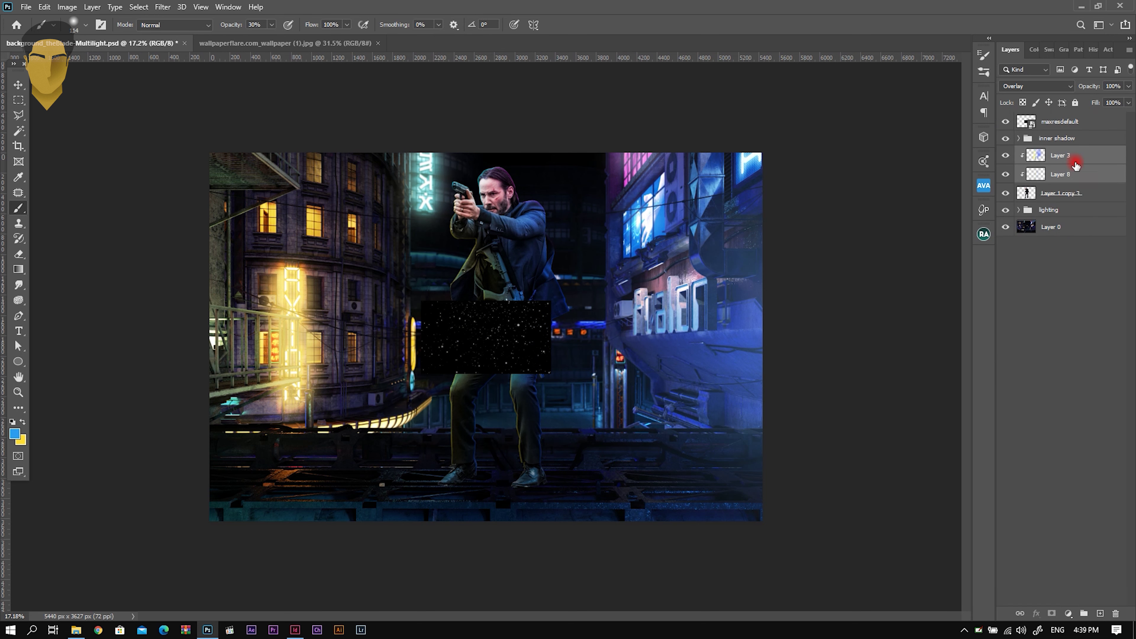
# Set the particles layer to Screen and scale it over the whole canvas
pyautogui.click(1082, 128)
pyautogui.click(1036, 86)
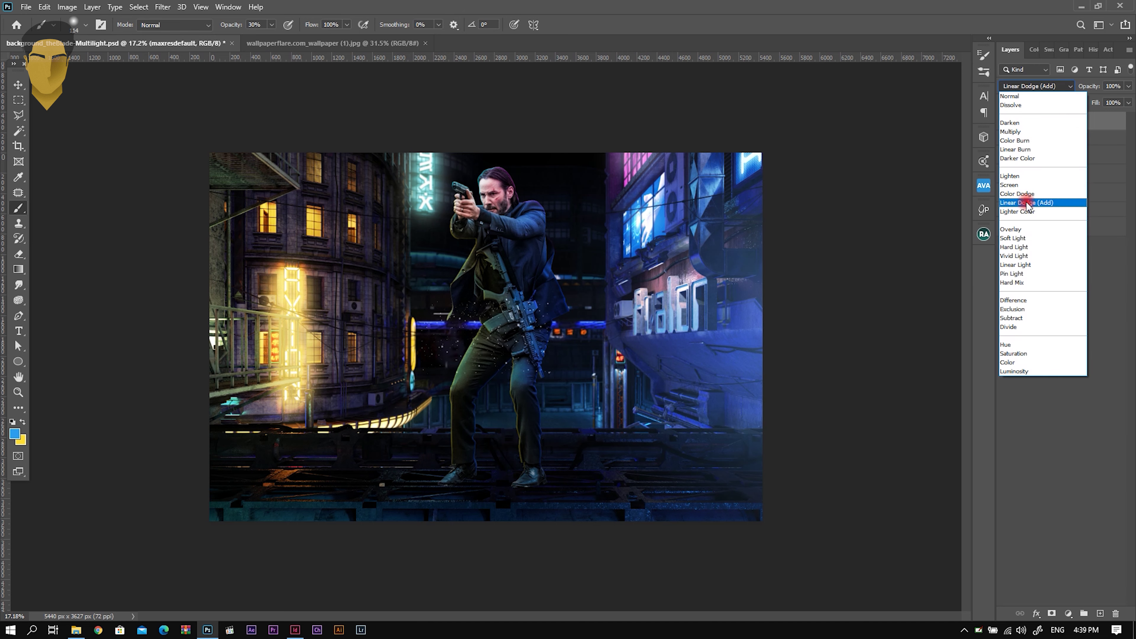
pyautogui.click(1020, 185)
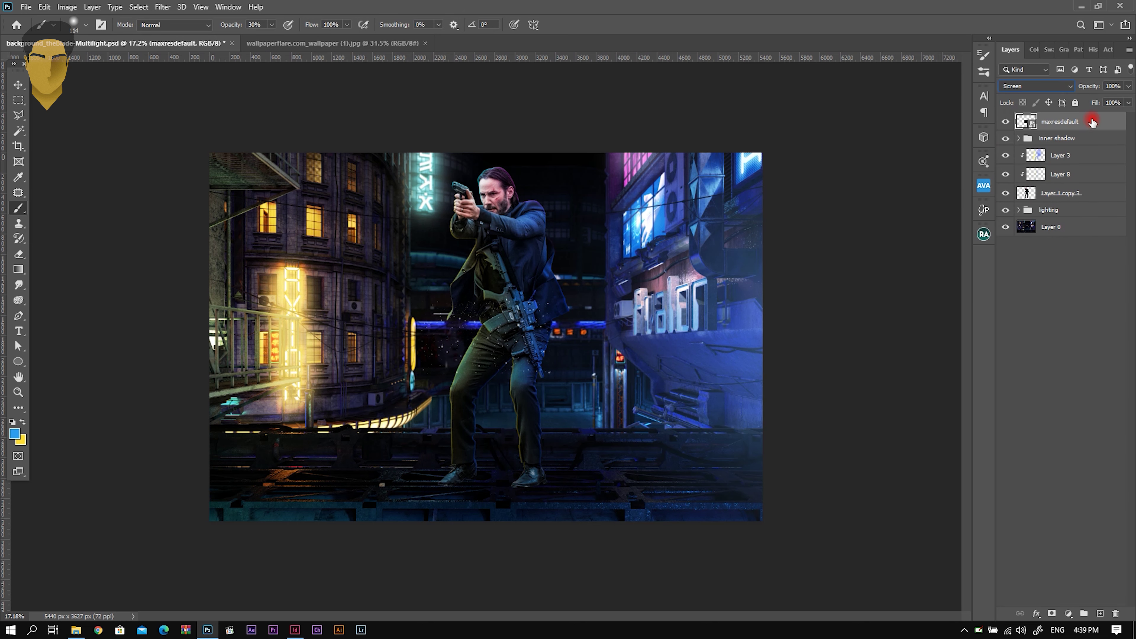
pyautogui.hotkey('ctrl', 't')
pyautogui.moveTo(550, 301); pyautogui.dragTo(811, 125)
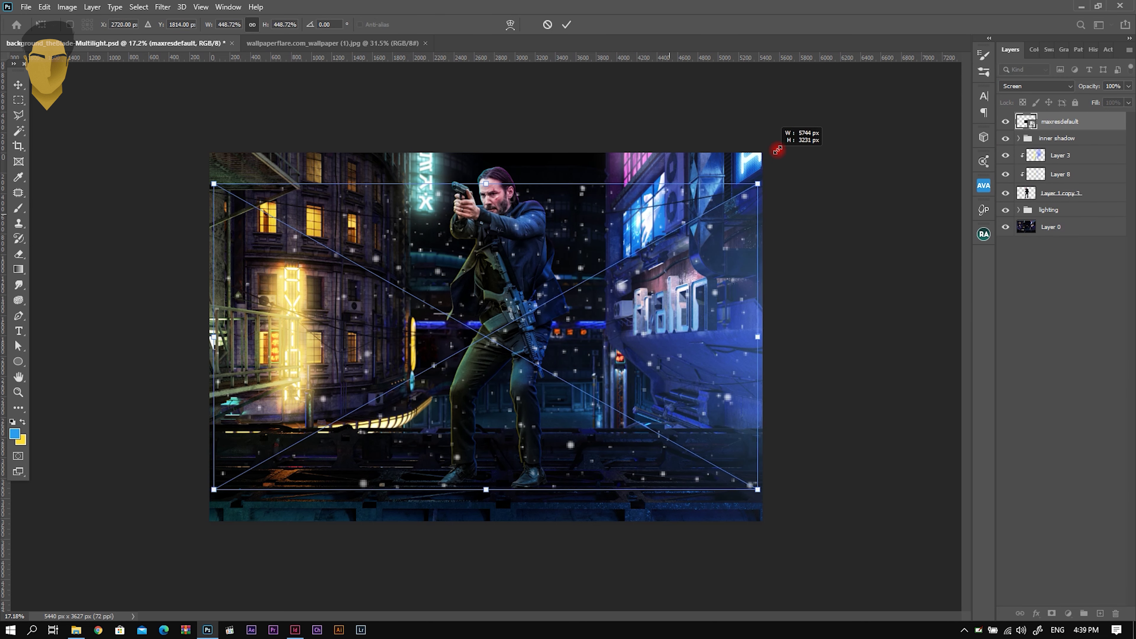
pyautogui.press('Return')
# Lower the particles layer opacity to 20% and keep it visible
pyautogui.press('b')
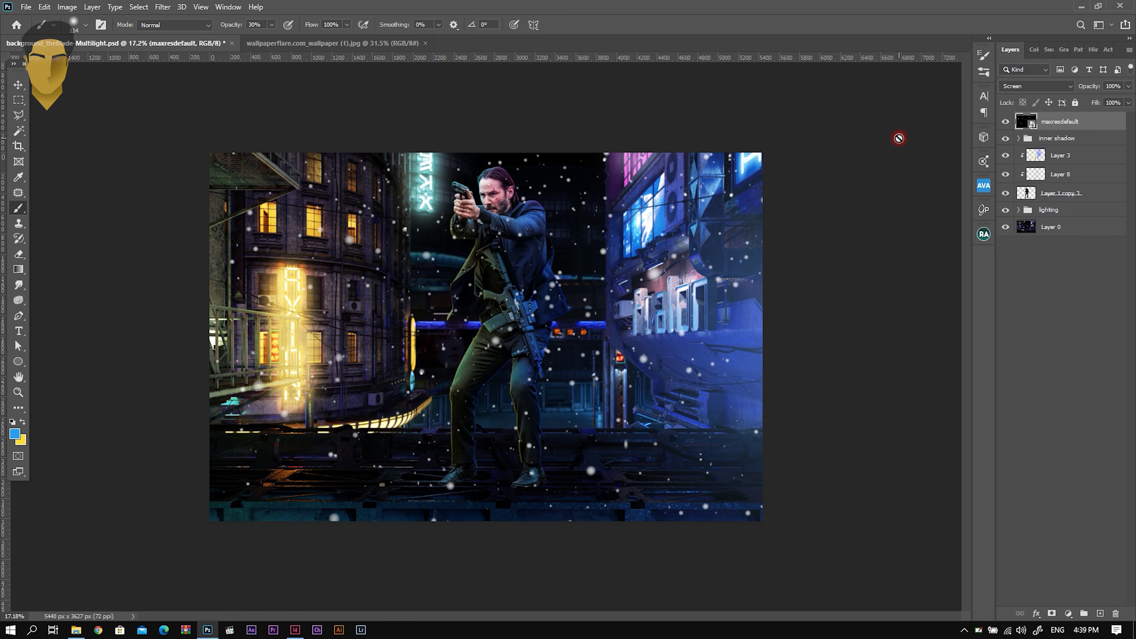
pyautogui.moveTo(1077, 90); pyautogui.dragTo(1073, 91)
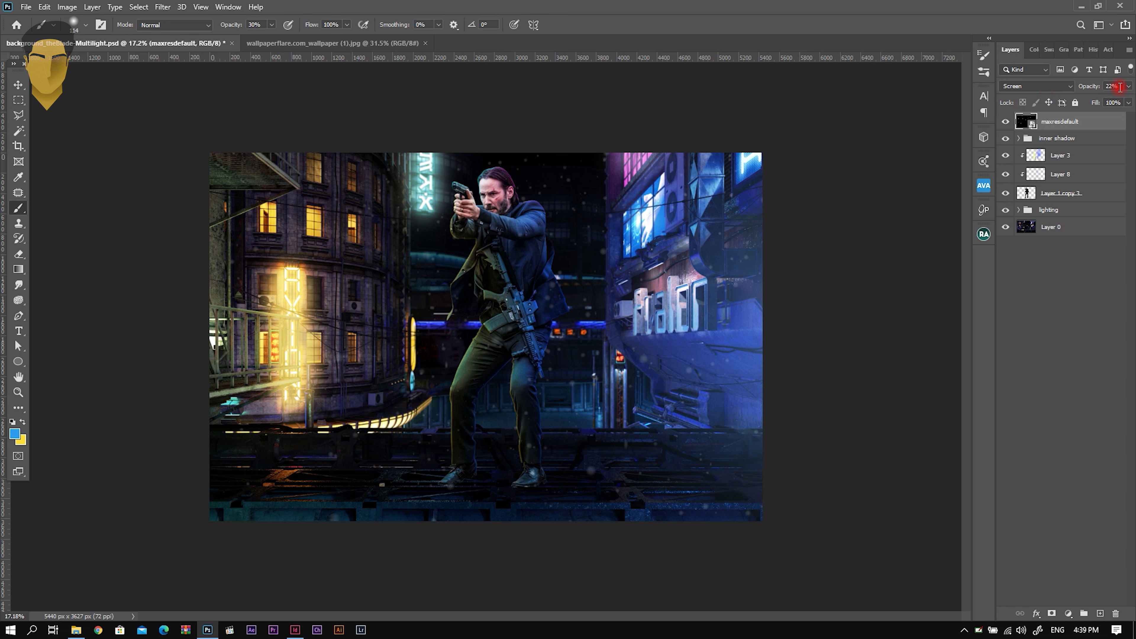
pyautogui.write('0')
pyautogui.press('Return')
pyautogui.click(1006, 122)
# Add Fog Overlay 65.jpg in Screen mode, stretched across the canvas for ground mist
pyautogui.click(76, 629)
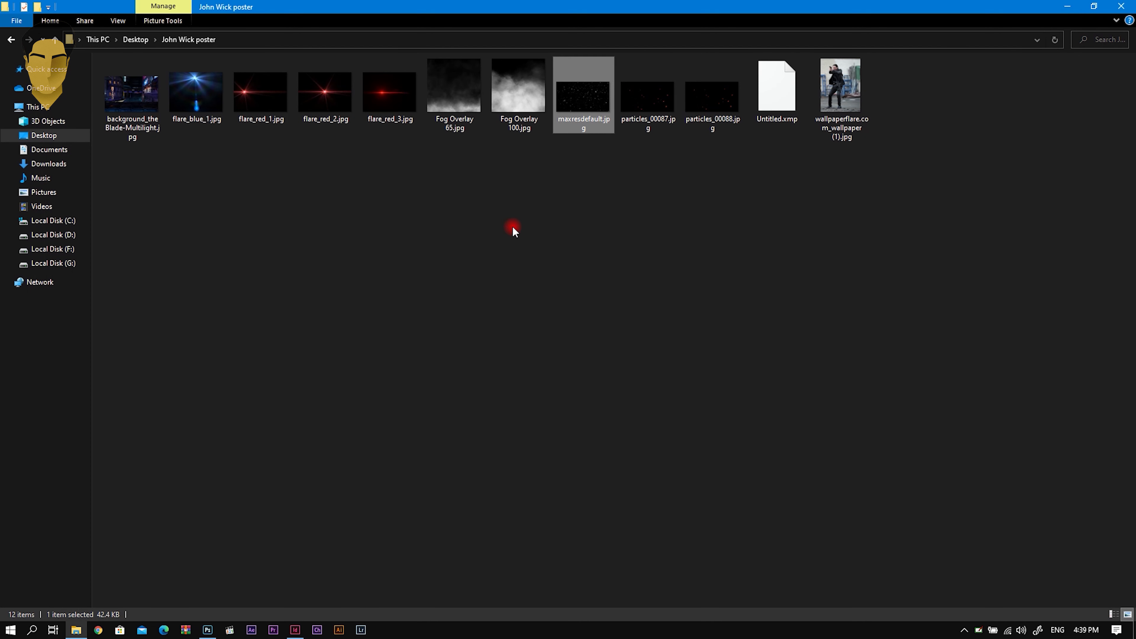
pyautogui.moveTo(462, 98)
pyautogui.mouseDown()
pyautogui.moveTo(265, 509)
pyautogui.moveTo(501, 429)
pyautogui.mouseUp()
pyautogui.click(1052, 86)
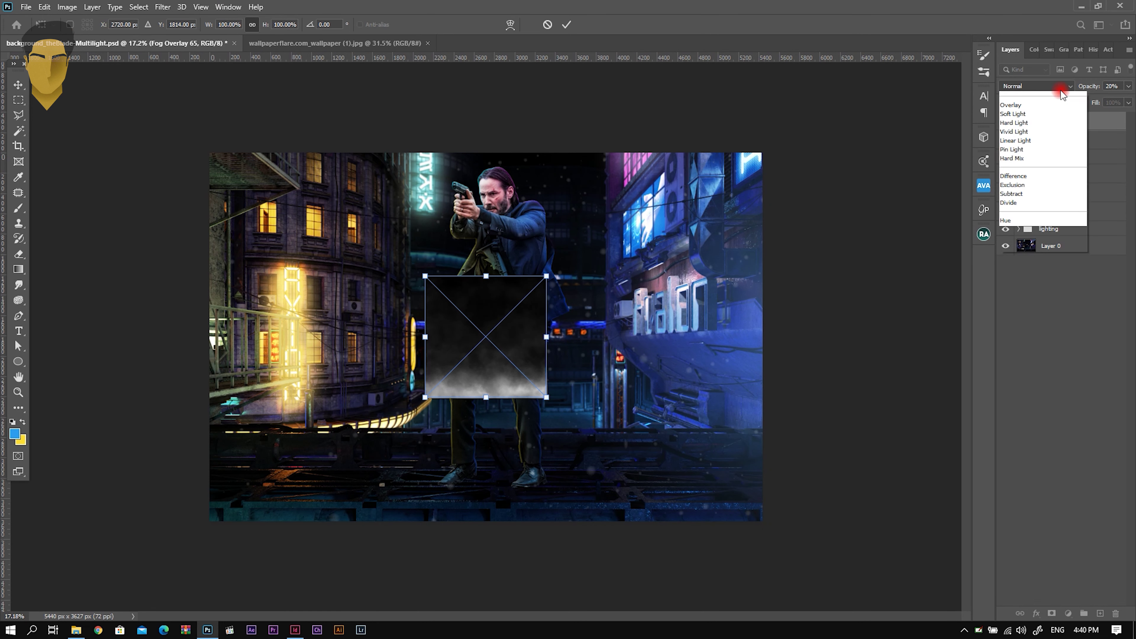
pyautogui.click(1014, 183)
pyautogui.moveTo(546, 275)
pyautogui.mouseDown()
pyautogui.moveTo(705, 268)
pyautogui.moveTo(705, 230)
pyautogui.moveTo(706, 245)
pyautogui.mouseUp()
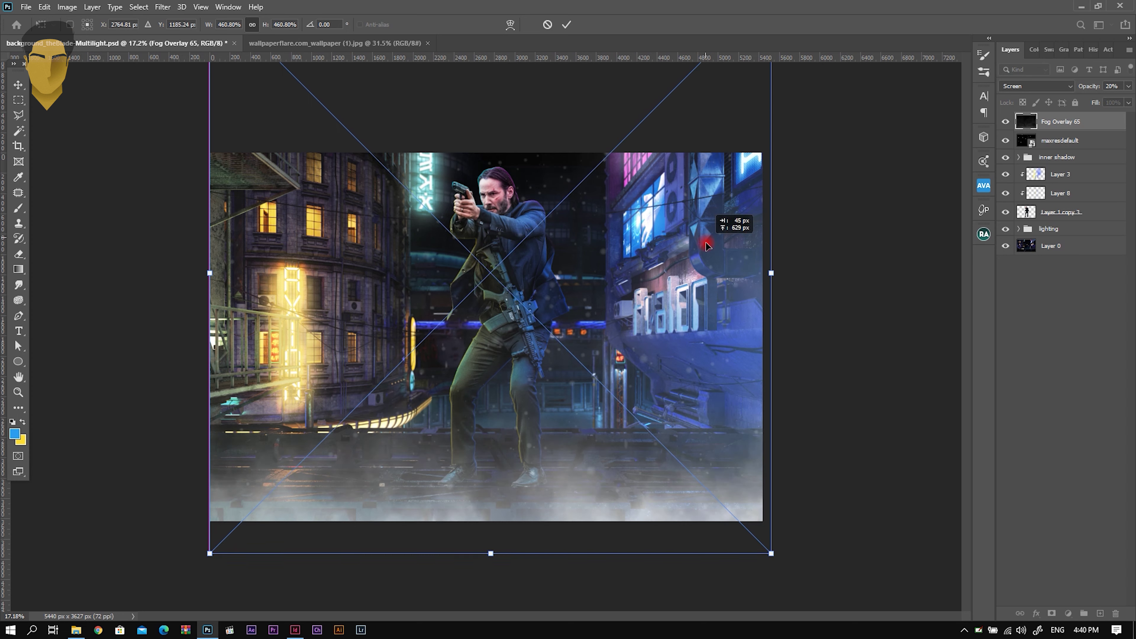
pyautogui.press('Return')
pyautogui.press('b')
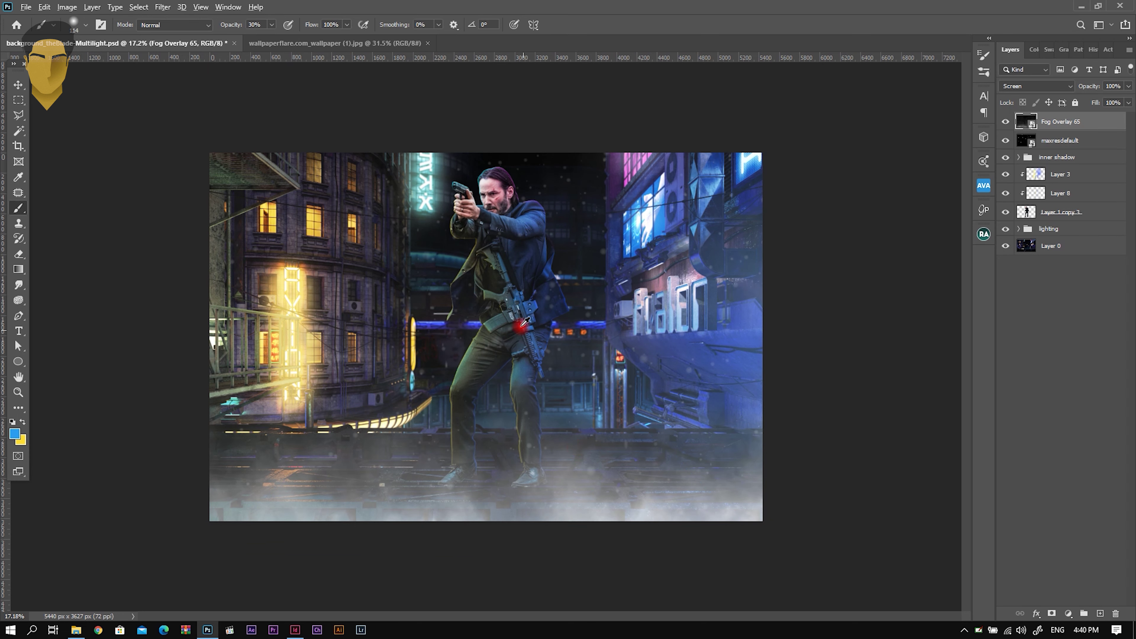
pyautogui.scroll(3, 525, 321)
pyautogui.scroll(-3, 525, 321)
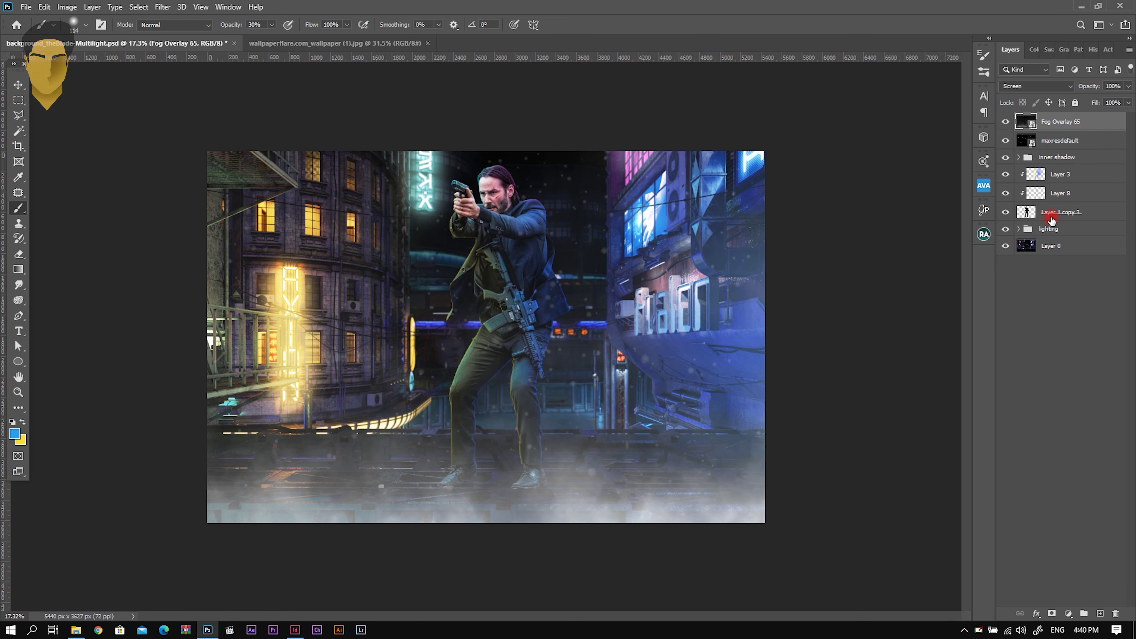
# Try a Brightness/Contrast adjustment on Layer 1 copy 3, then delete it
pyautogui.click(1042, 213)
pyautogui.click(1072, 614)
pyautogui.click(1073, 439)
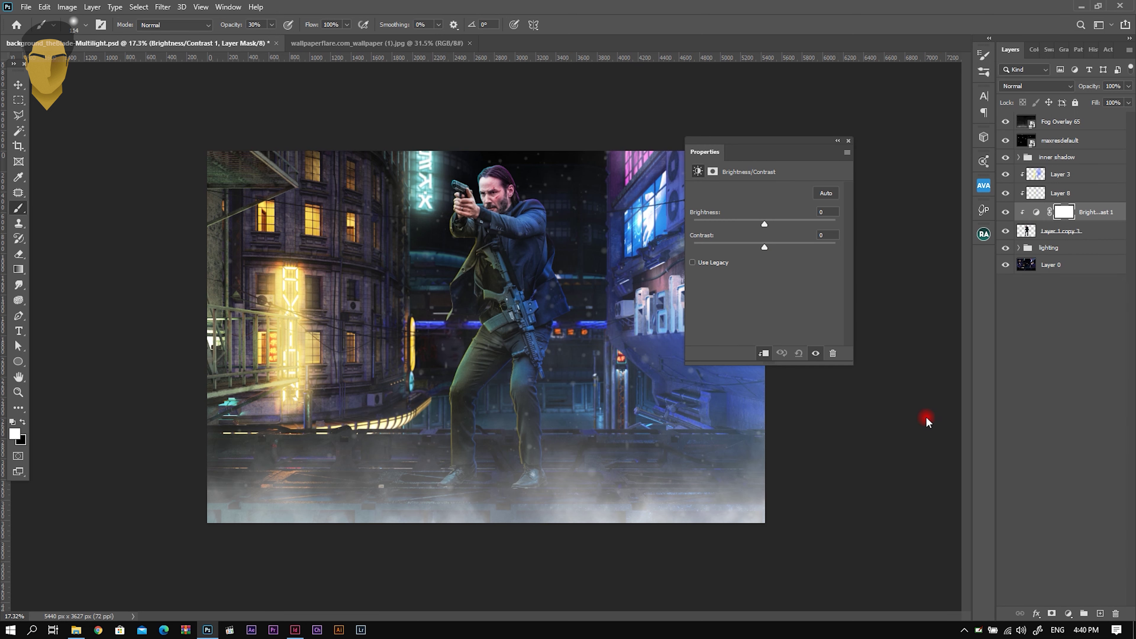
pyautogui.click(848, 142)
pyautogui.moveTo(1044, 212); pyautogui.dragTo(1115, 613)
# Add a Color Lookup adjustment using Moonlight.3DL and invert its mask to hide it
pyautogui.click(1068, 614)
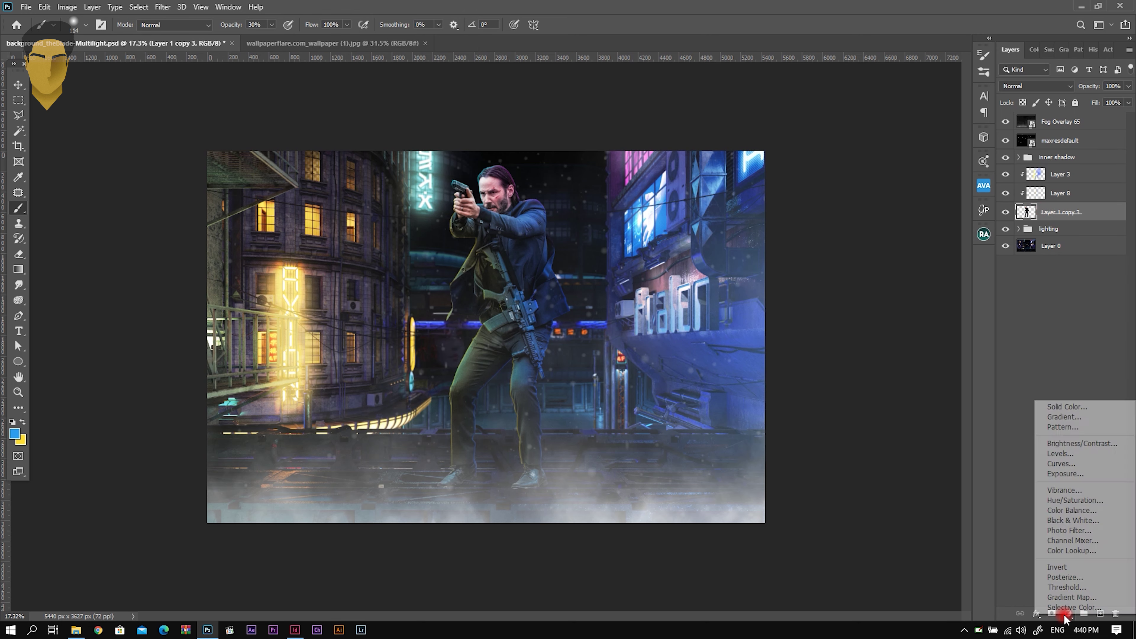
pyautogui.click(1097, 551)
pyautogui.click(792, 193)
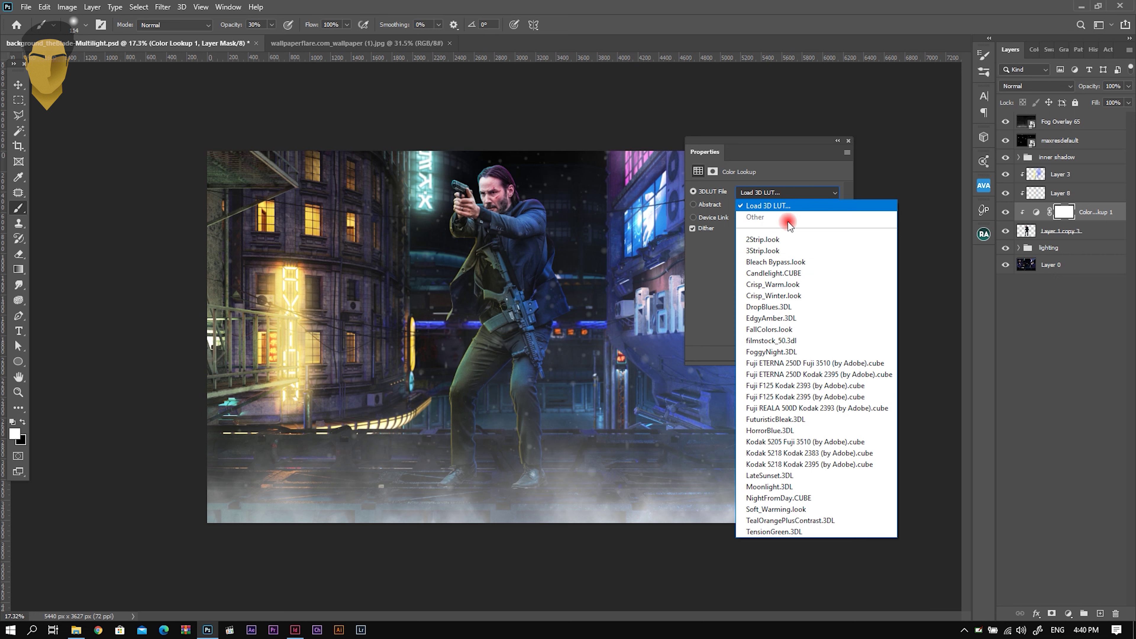
pyautogui.click(769, 486)
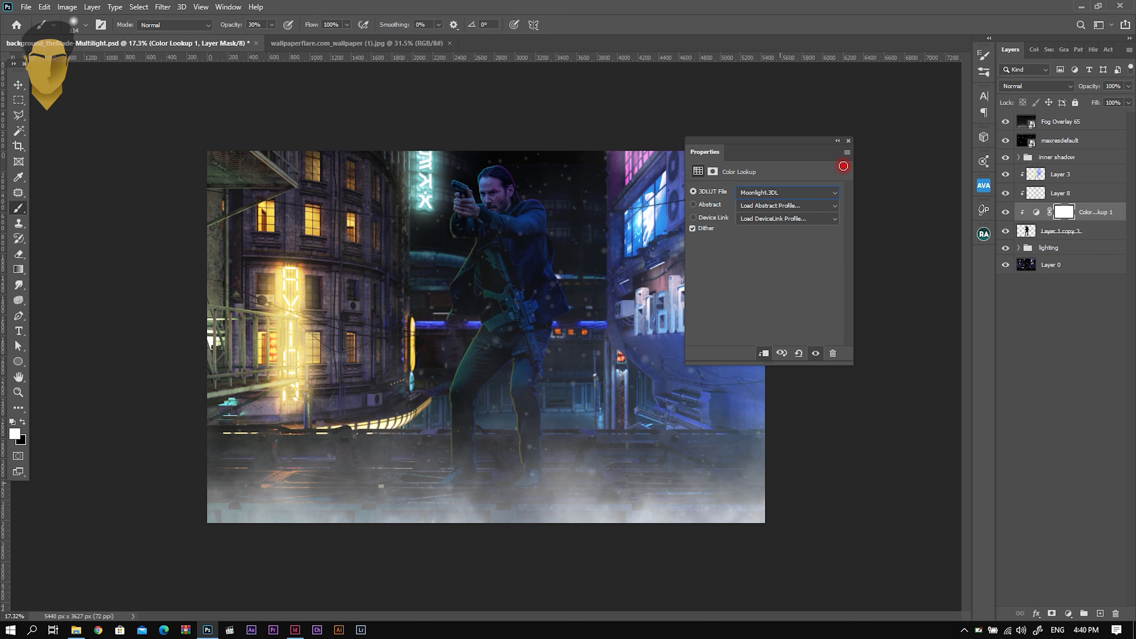
pyautogui.click(849, 143)
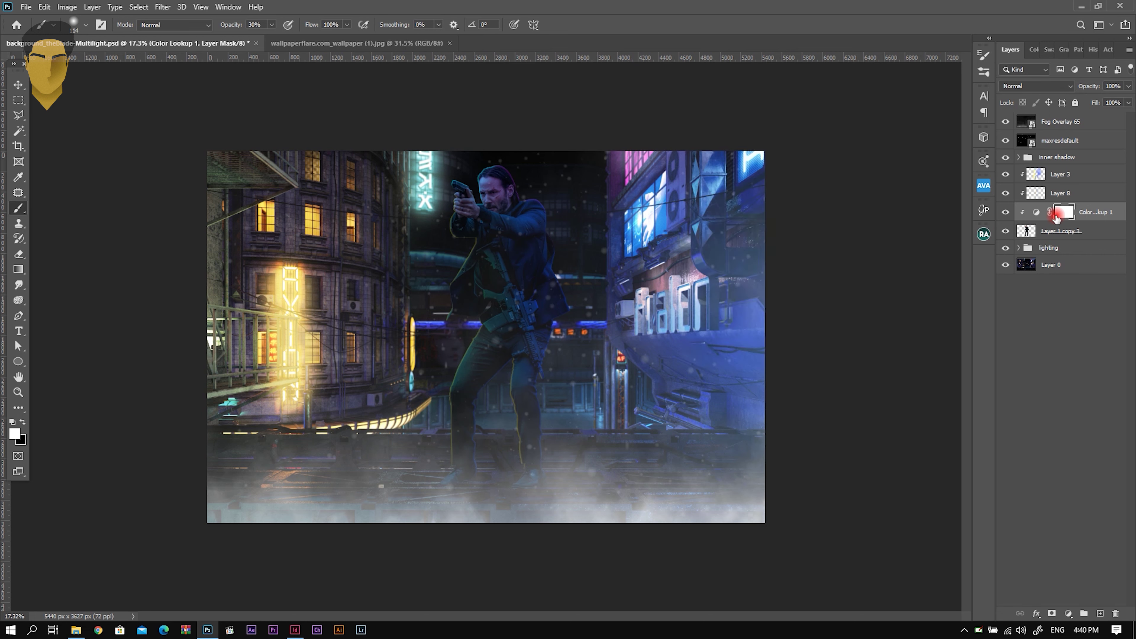
pyautogui.hotkey('ctrl', 'i')
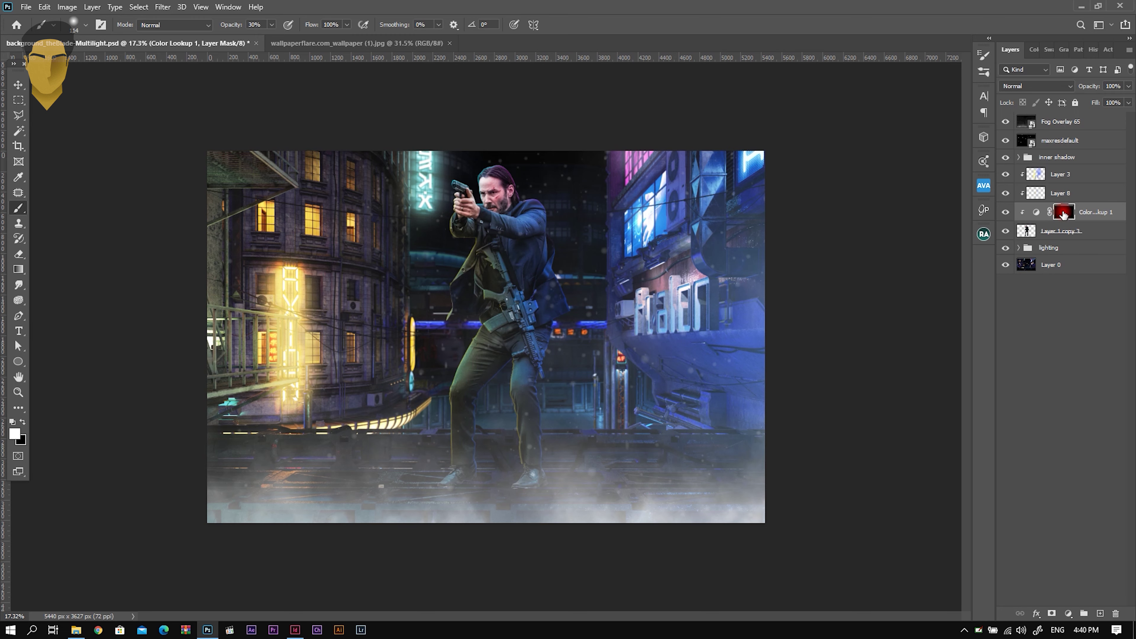
# Paint the Moonlight grade back onto both shoes through the mask
pyautogui.scroll(3, 540, 447)
pyautogui.scroll(2, 537, 500)
pyautogui.scroll(3, 560, 503)
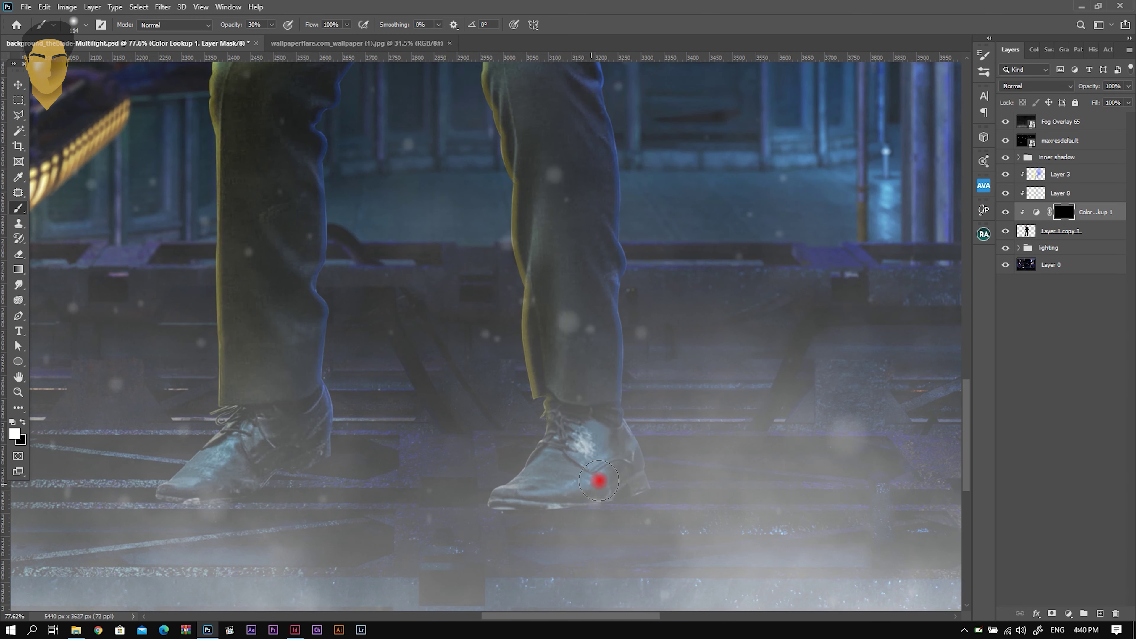
pyautogui.moveTo(540, 482); pyautogui.dragTo(563, 507)
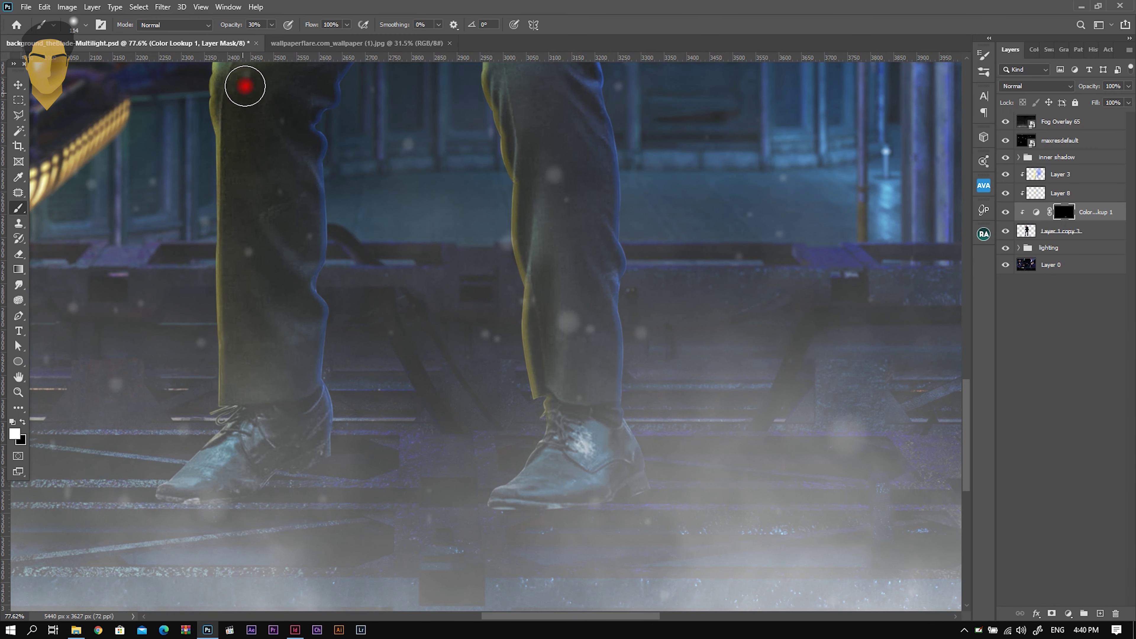
pyautogui.moveTo(475, 503)
pyautogui.mouseDown()
pyautogui.moveTo(571, 464)
pyautogui.moveTo(667, 482)
pyautogui.mouseUp()
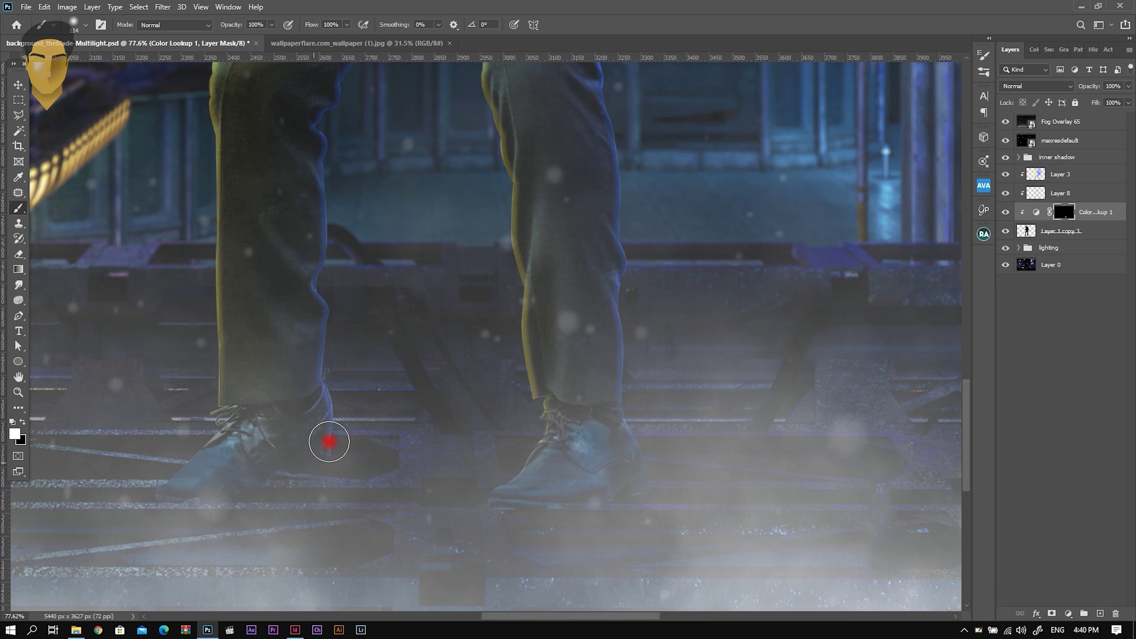
pyautogui.scroll(-3, 372, 443)
pyautogui.scroll(-3, 373, 443)
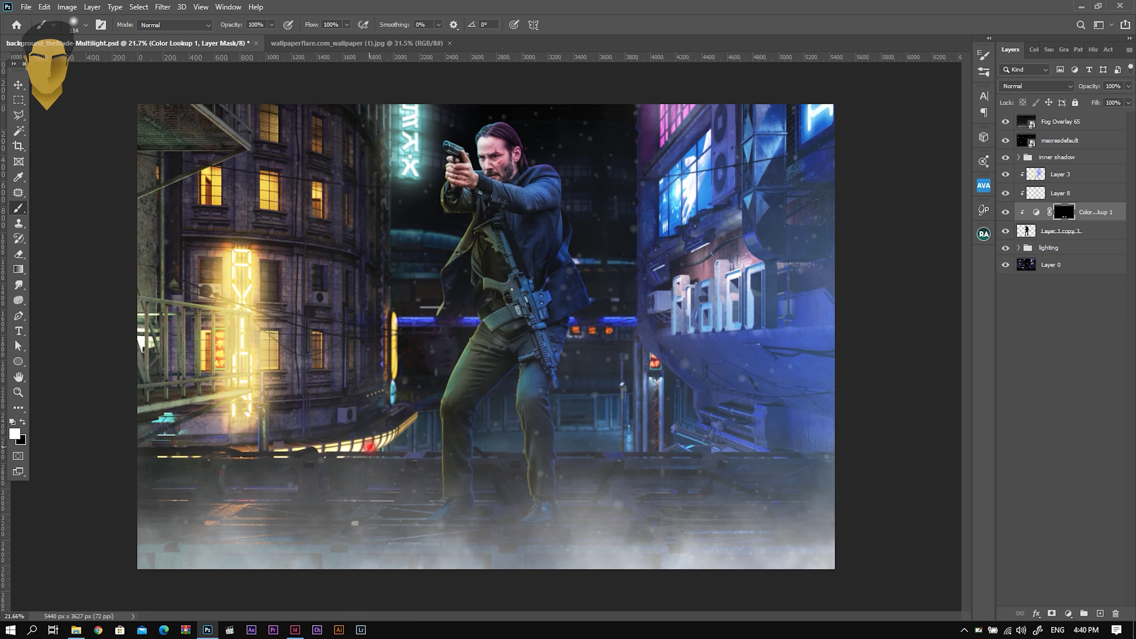
pyautogui.scroll(4, 461, 536)
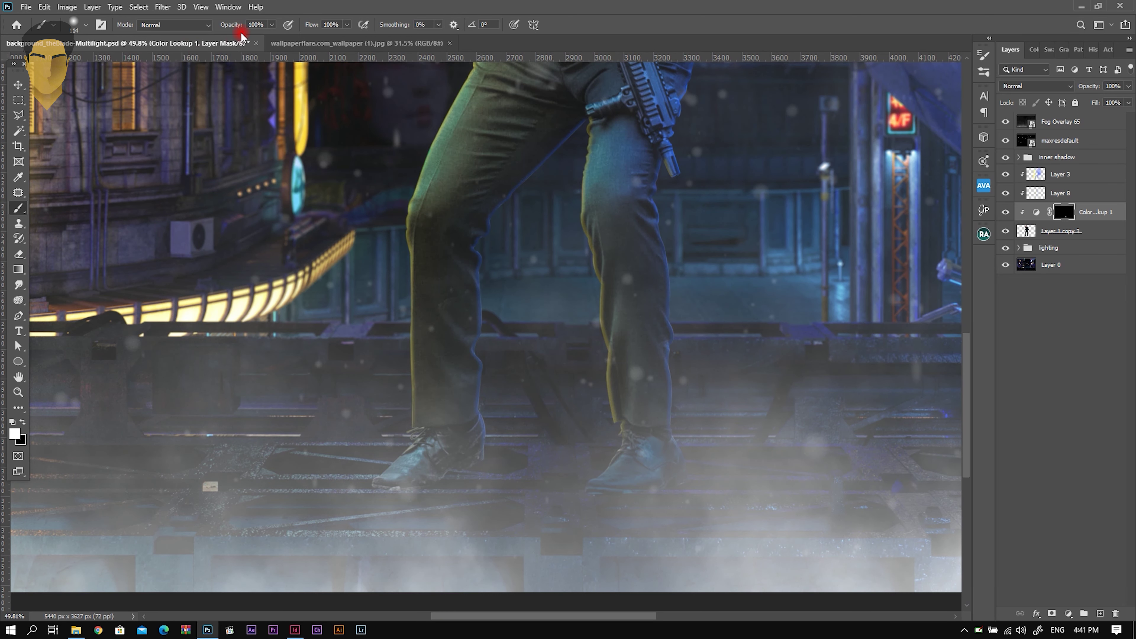
pyautogui.click(644, 449)
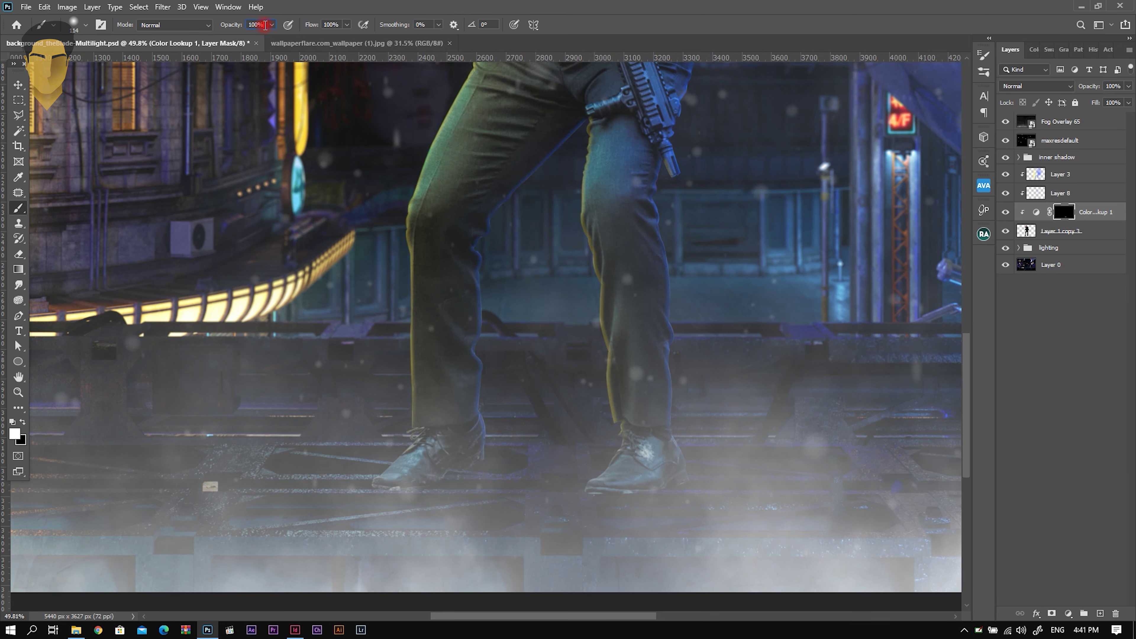
pyautogui.write('50')
# Enlarge the brush to 275 px to extend the grade around the legs
pyautogui.rightClick(506, 469)
pyautogui.moveTo(604, 401); pyautogui.dragTo(624, 401)
pyautogui.press('Return')
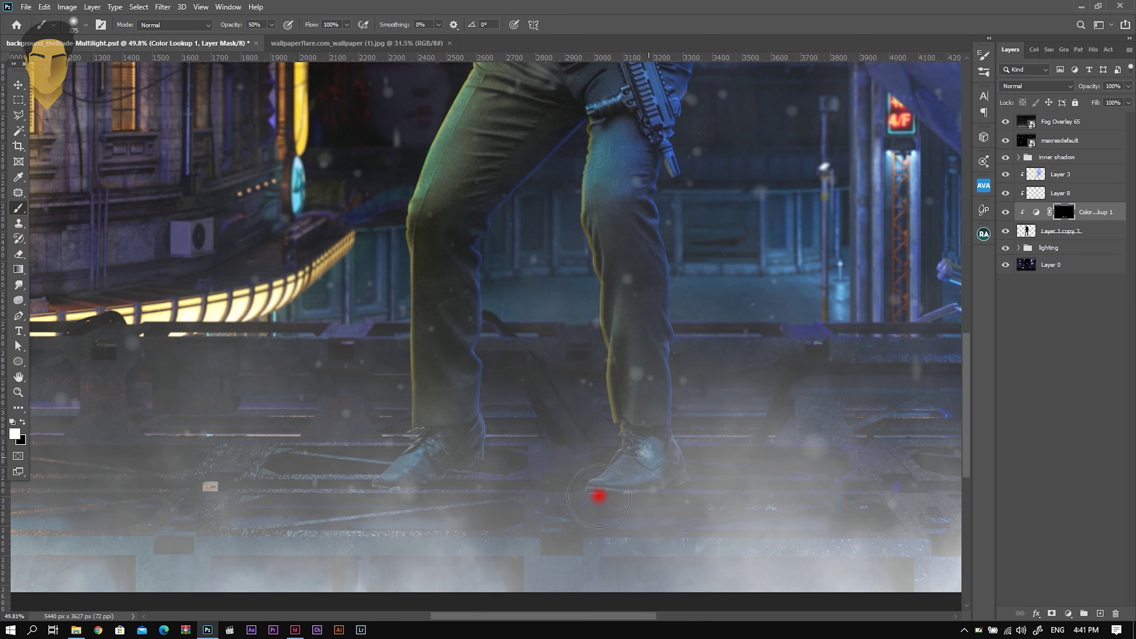
pyautogui.scroll(-3, 800, 496)
pyautogui.scroll(-2, 712, 525)
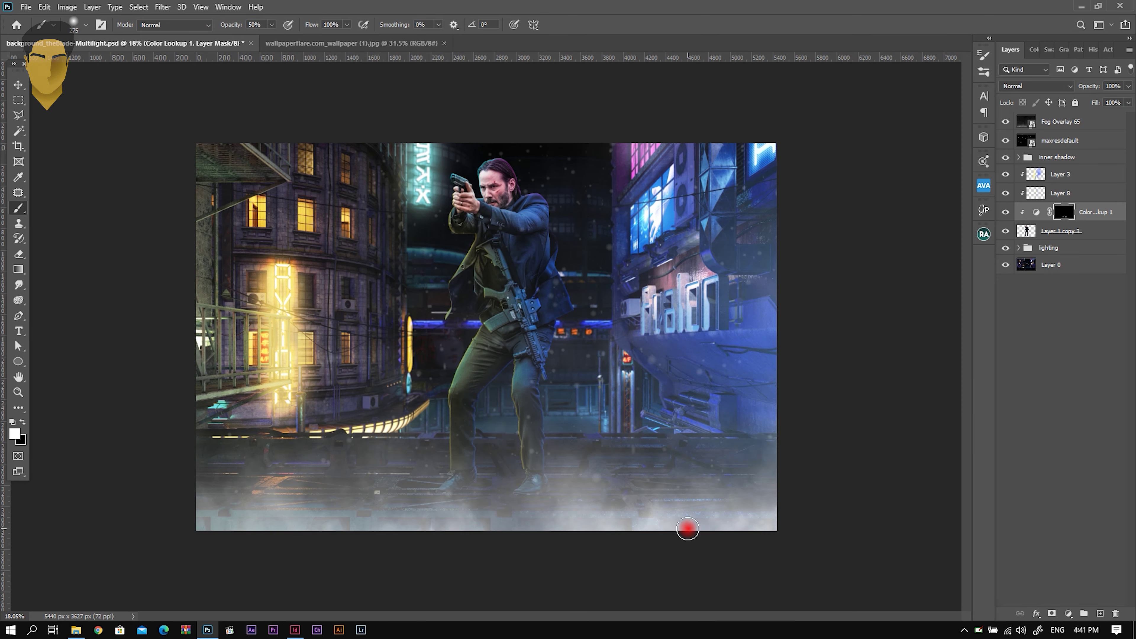
pyautogui.scroll(-1, 552, 408)
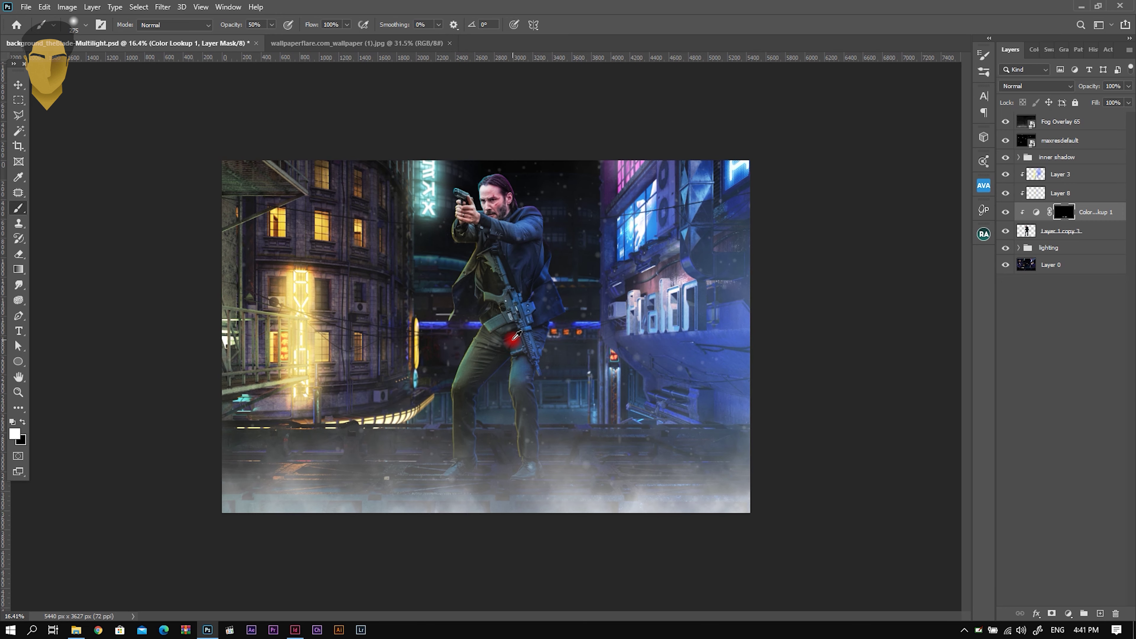
pyautogui.scroll(2, 516, 338)
pyautogui.scroll(-1, 516, 335)
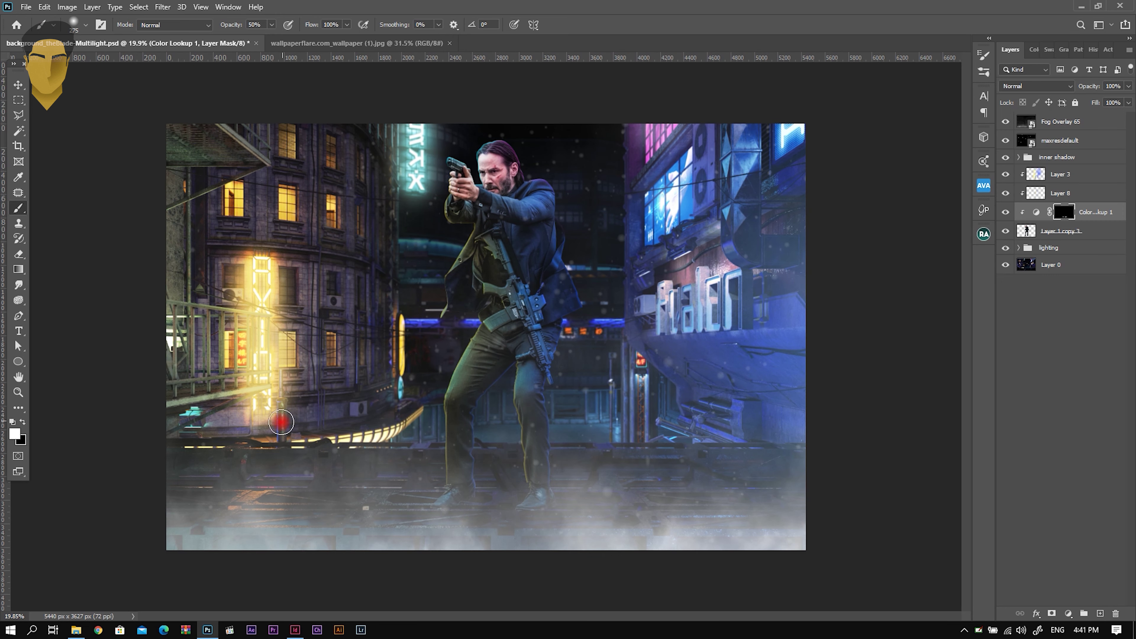
pyautogui.click(1036, 132)
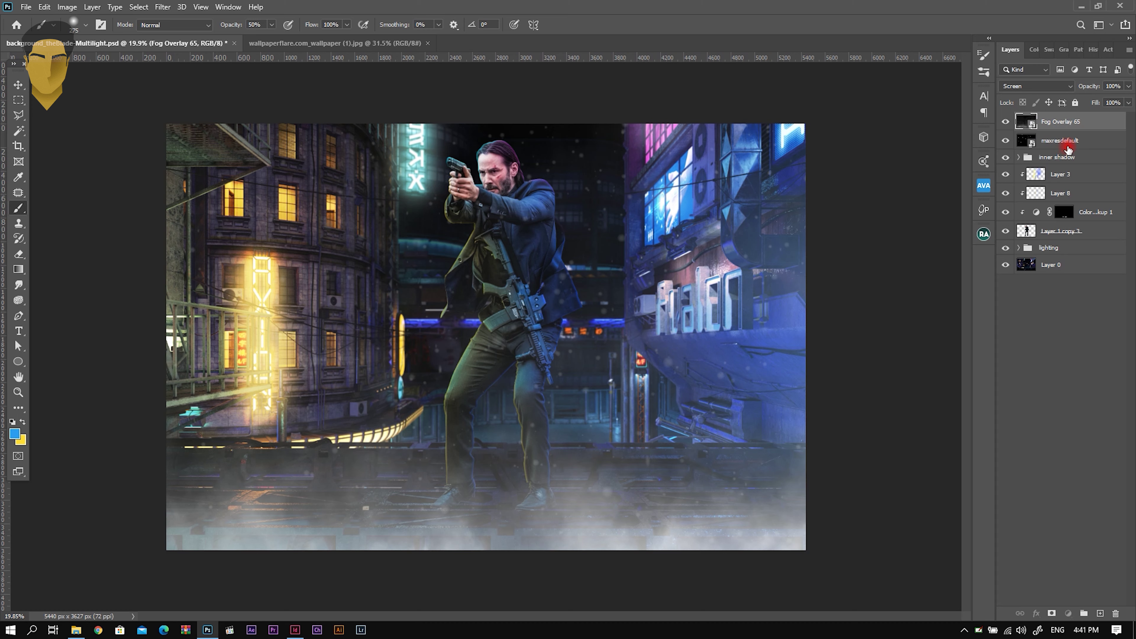
# Import flare_blue_1 from the poster asset folder and blend it in Screen mode
pyautogui.click(1067, 149)
pyautogui.click(76, 630)
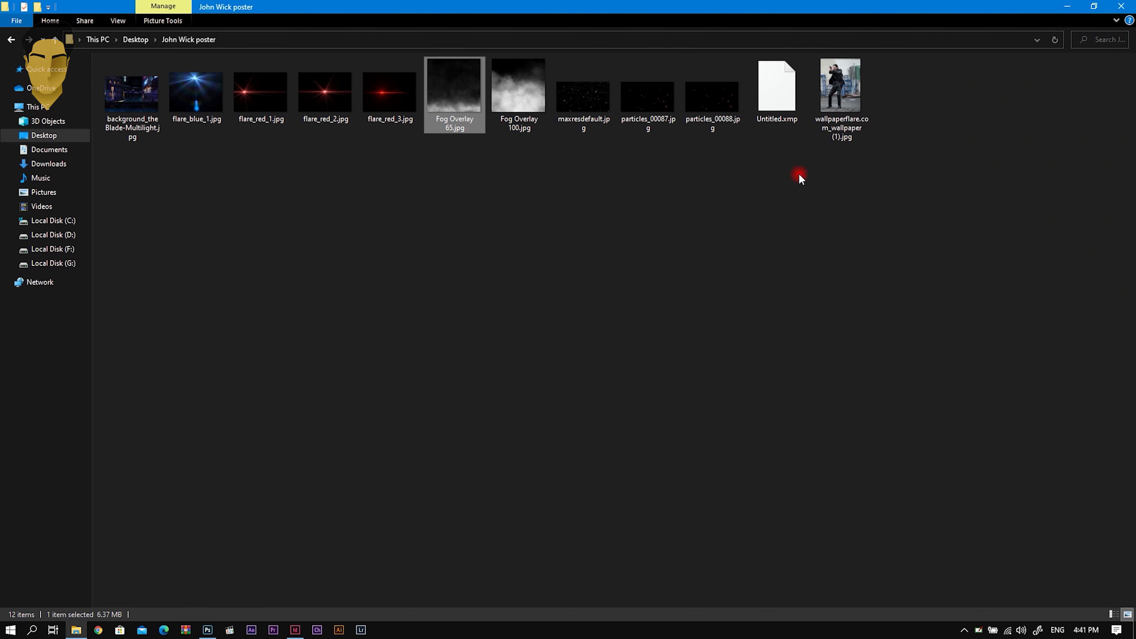
pyautogui.moveTo(199, 89); pyautogui.dragTo(674, 315)
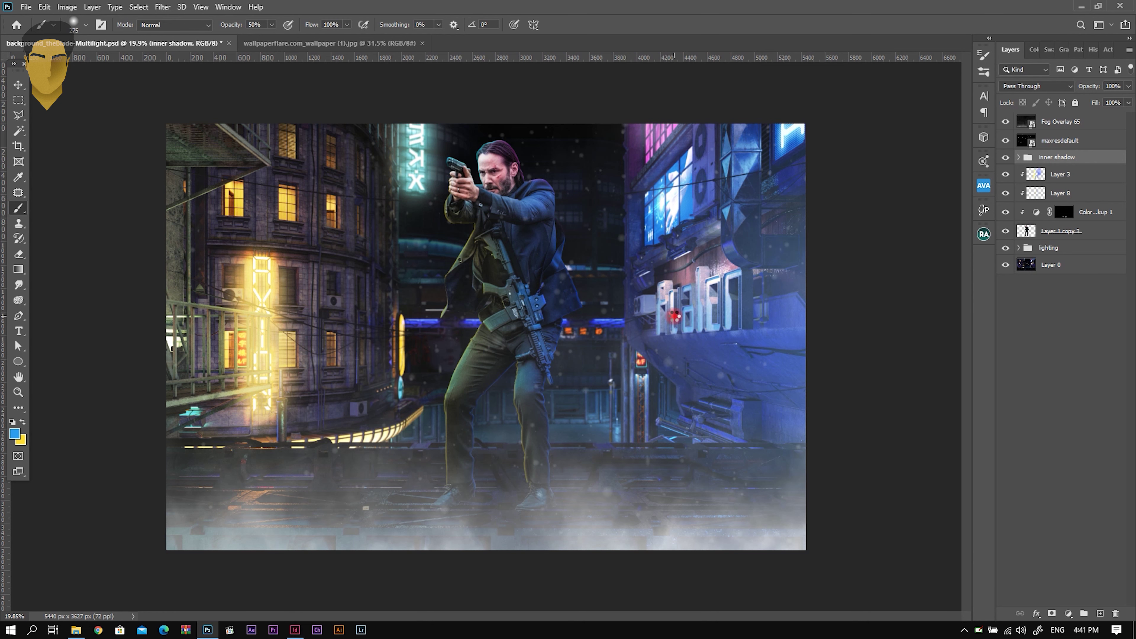
pyautogui.click(1037, 86)
pyautogui.click(1028, 184)
# Enlarge, rotate and move the blue flare up-right, then apply the transform
pyautogui.moveTo(599, 253)
pyautogui.mouseDown()
pyautogui.moveTo(760, 115)
pyautogui.moveTo(802, 402)
pyautogui.mouseUp()
pyautogui.moveTo(553, 178); pyautogui.dragTo(776, 48)
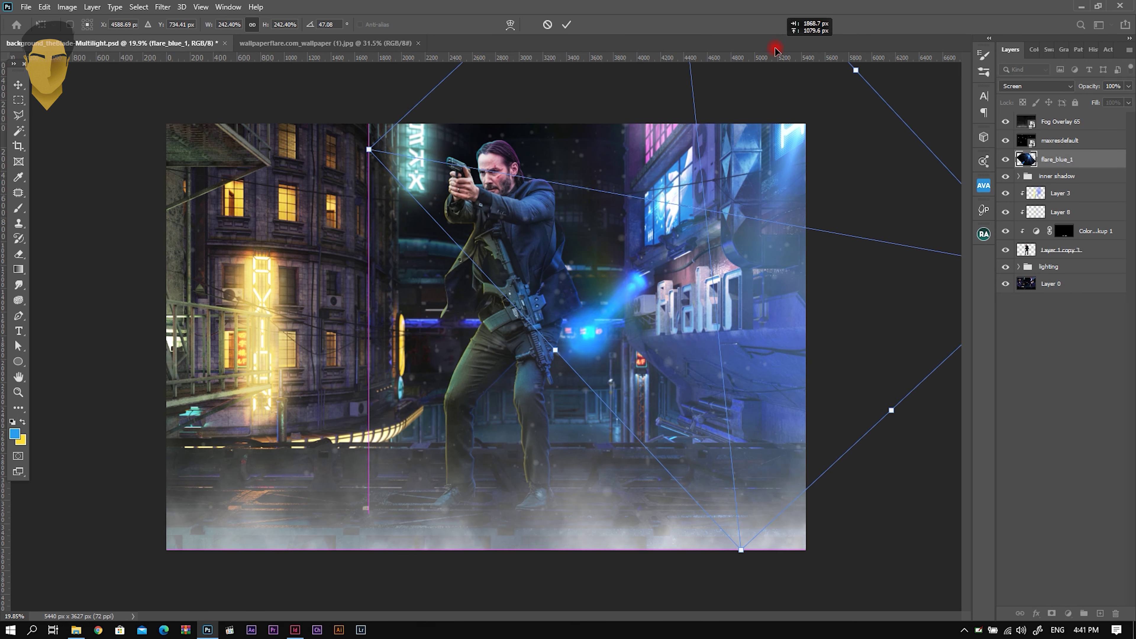
pyautogui.moveTo(775, 48); pyautogui.dragTo(769, 56)
pyautogui.scroll(-3, 569, 364)
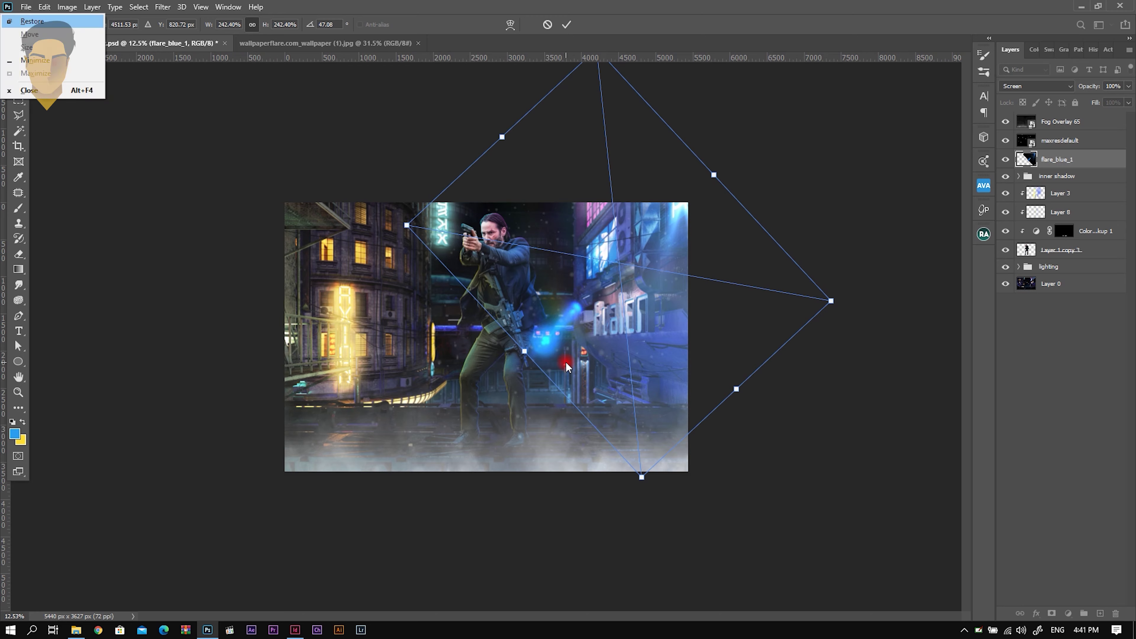
pyautogui.press('super+Down')
pyautogui.click(781, 80)
pyautogui.click(646, 260)
pyautogui.doubleClick(639, 269)
# Rasterize flare_blue_1 and set a soft round eraser to 50% opacity
pyautogui.press('b')
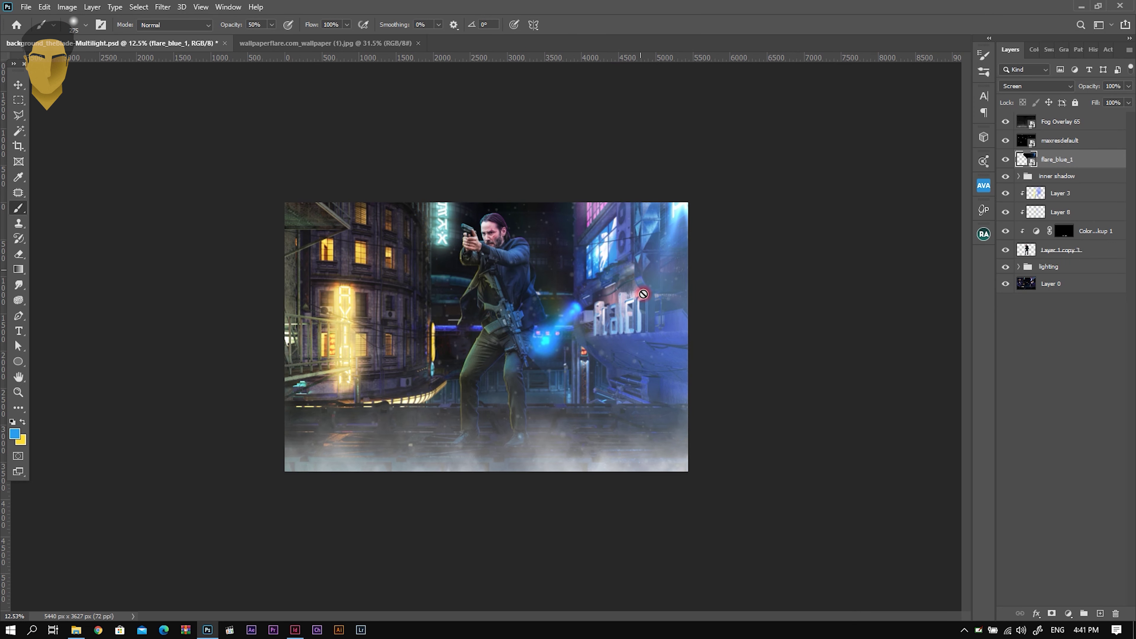
pyautogui.scroll(1, 648, 295)
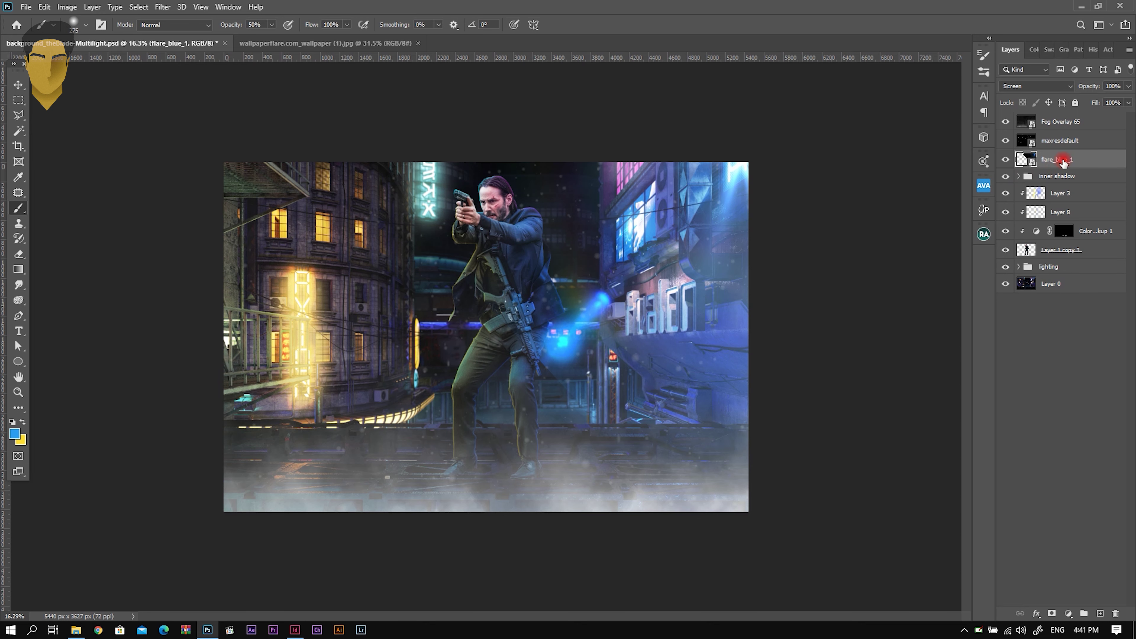
pyautogui.rightClick(1063, 162)
pyautogui.click(948, 330)
pyautogui.scroll(1, 611, 351)
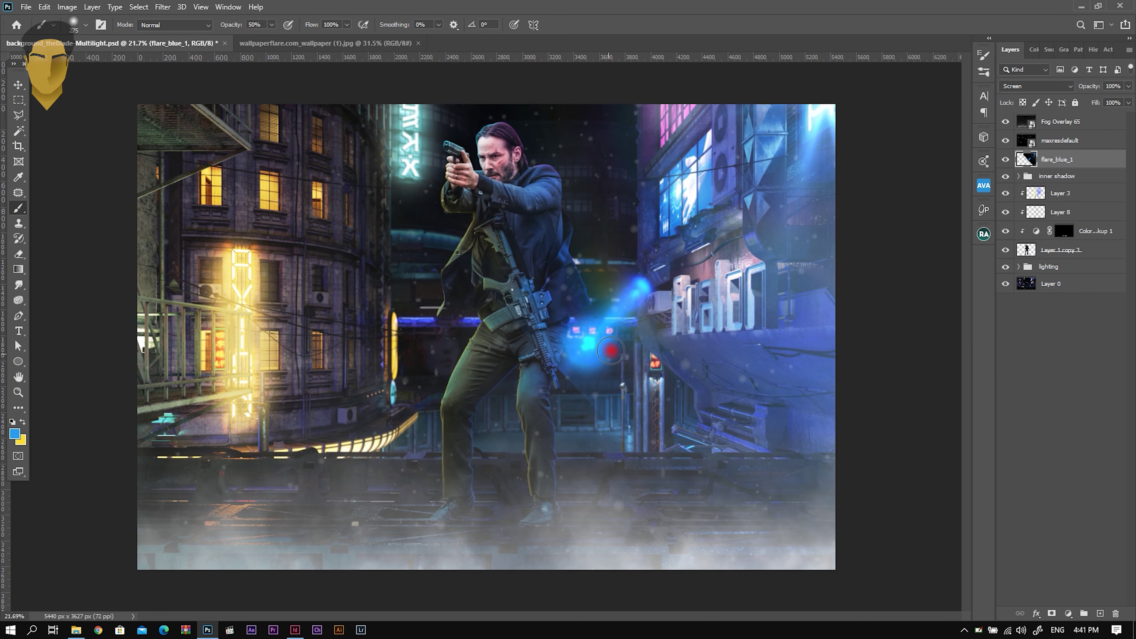
pyautogui.click(20, 255)
pyautogui.rightClick(555, 377)
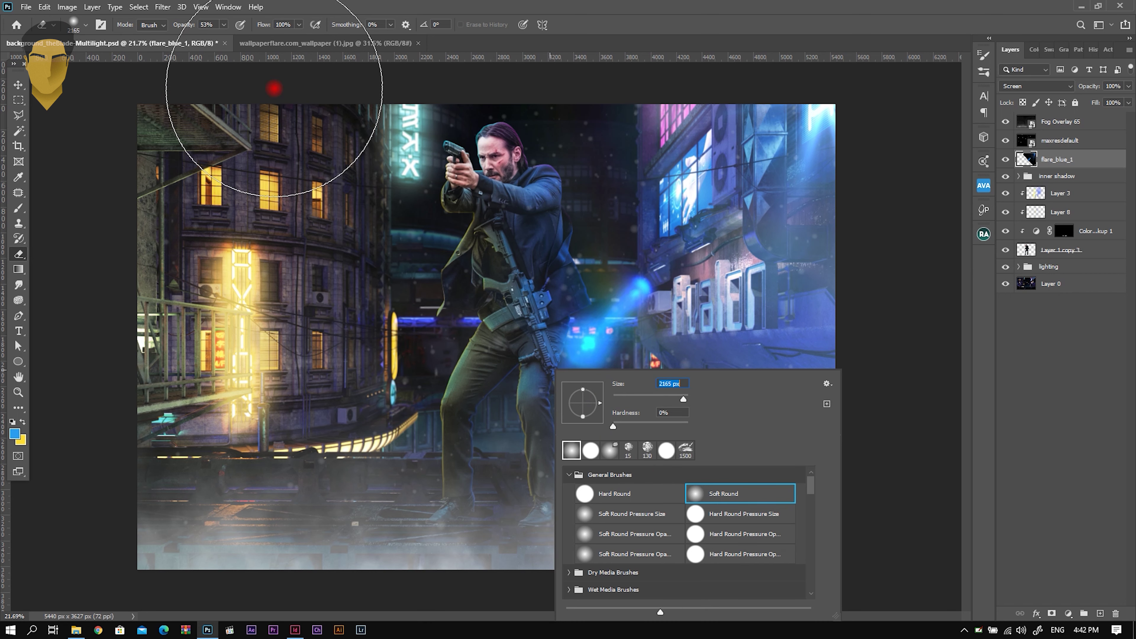
pyautogui.click(216, 25)
pyautogui.write('50')
pyautogui.press('Return')
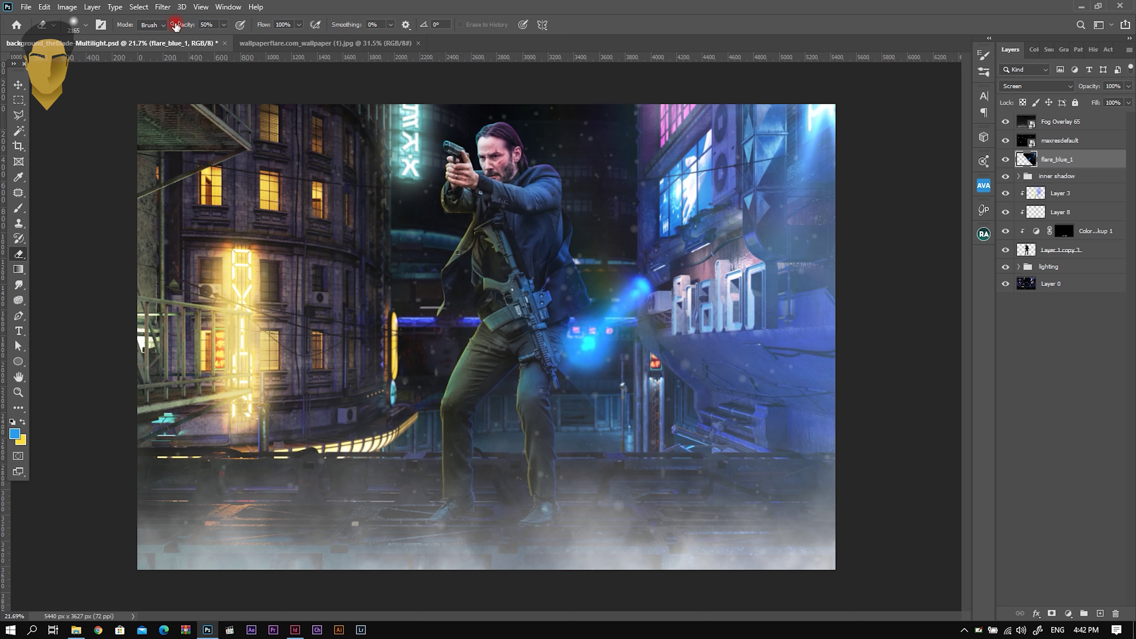
# Erase the blue glow right of the gun and beside the torso, comparing with the flare hidden
pyautogui.moveTo(583, 431); pyautogui.dragTo(577, 405)
pyautogui.moveTo(576, 363); pyautogui.dragTo(581, 343)
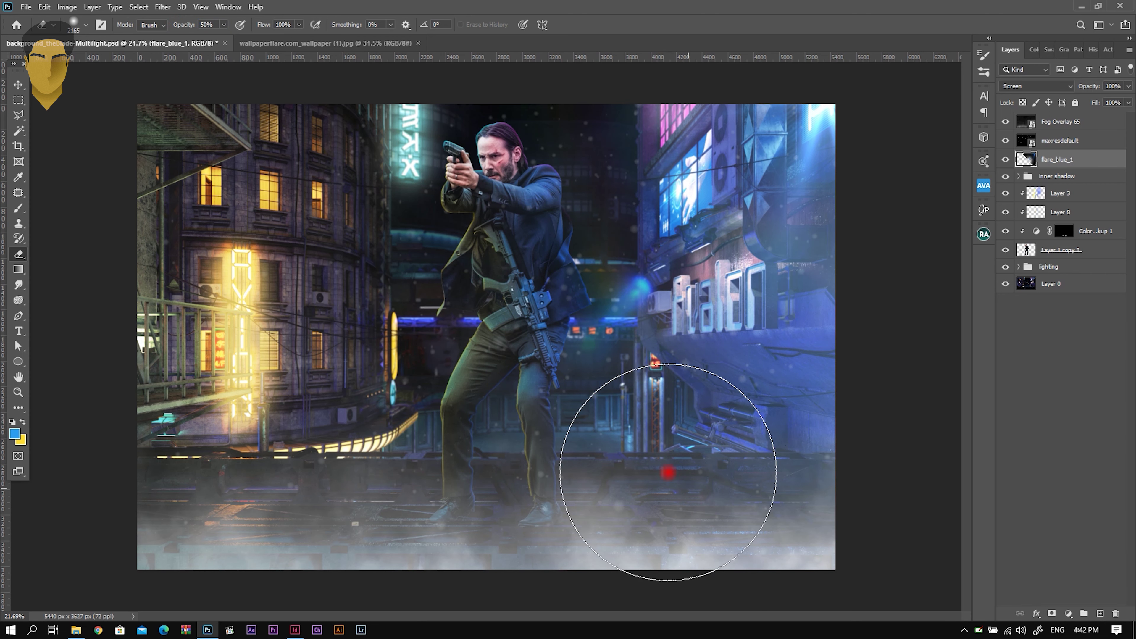
pyautogui.scroll(-2, 604, 420)
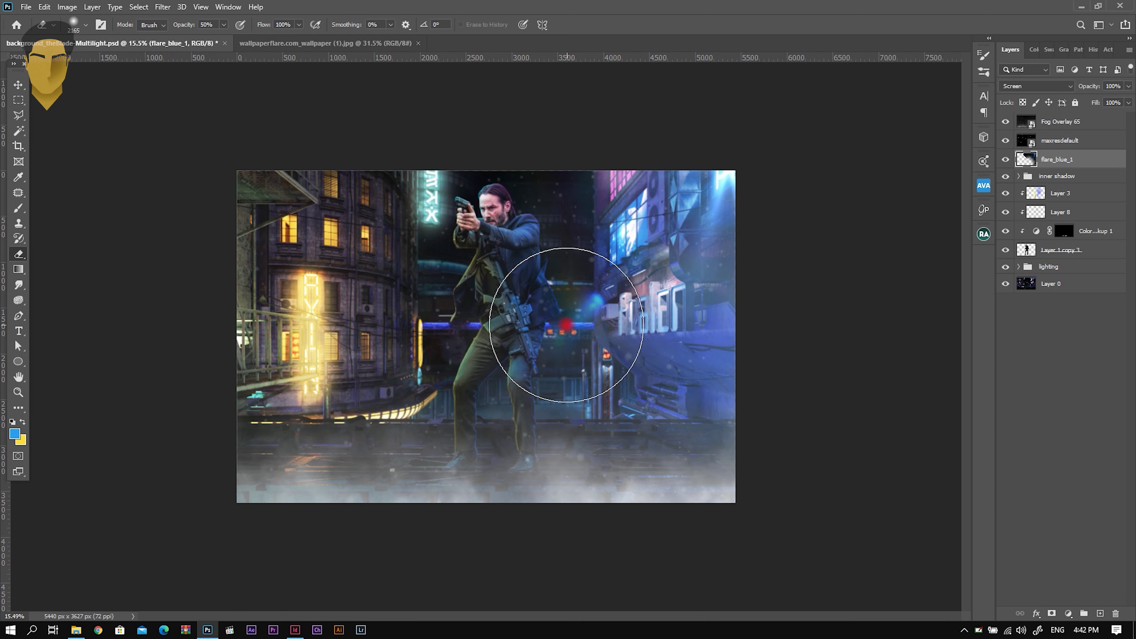
pyautogui.moveTo(571, 356); pyautogui.dragTo(564, 315)
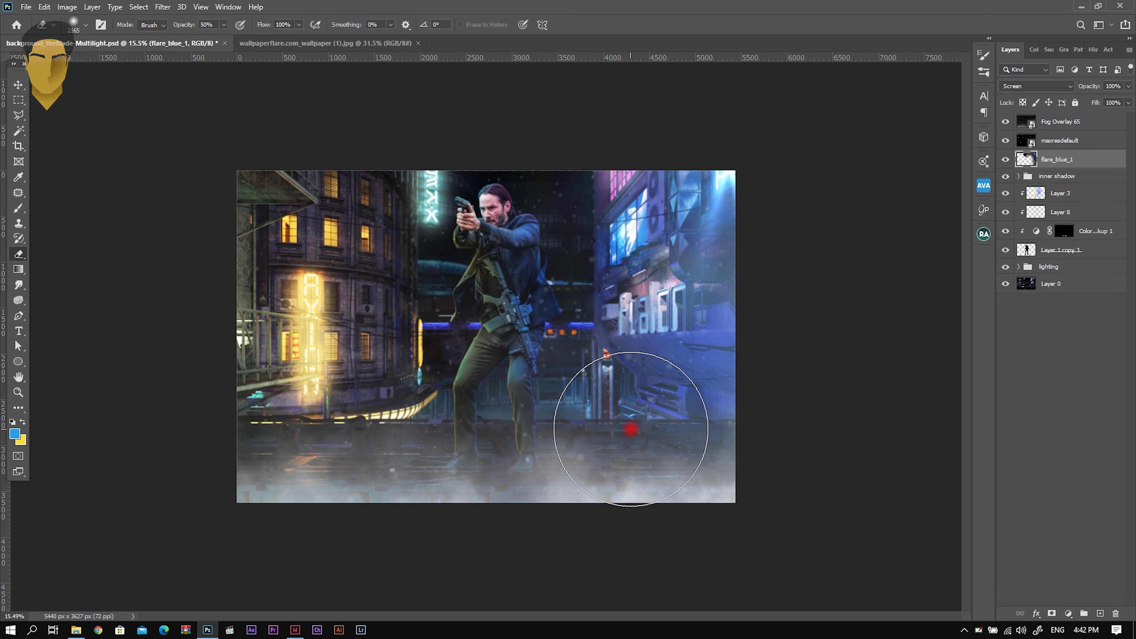
pyautogui.scroll(1, 608, 269)
pyautogui.click(1005, 160)
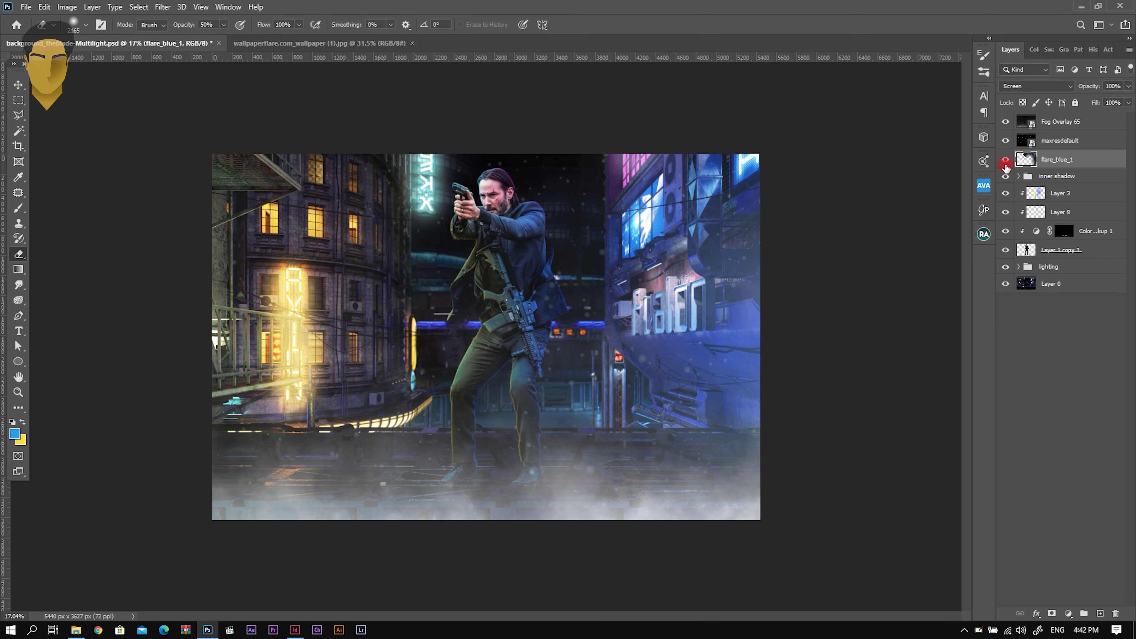
pyautogui.scroll(4, 760, 304)
pyautogui.scroll(-4, 520, 240)
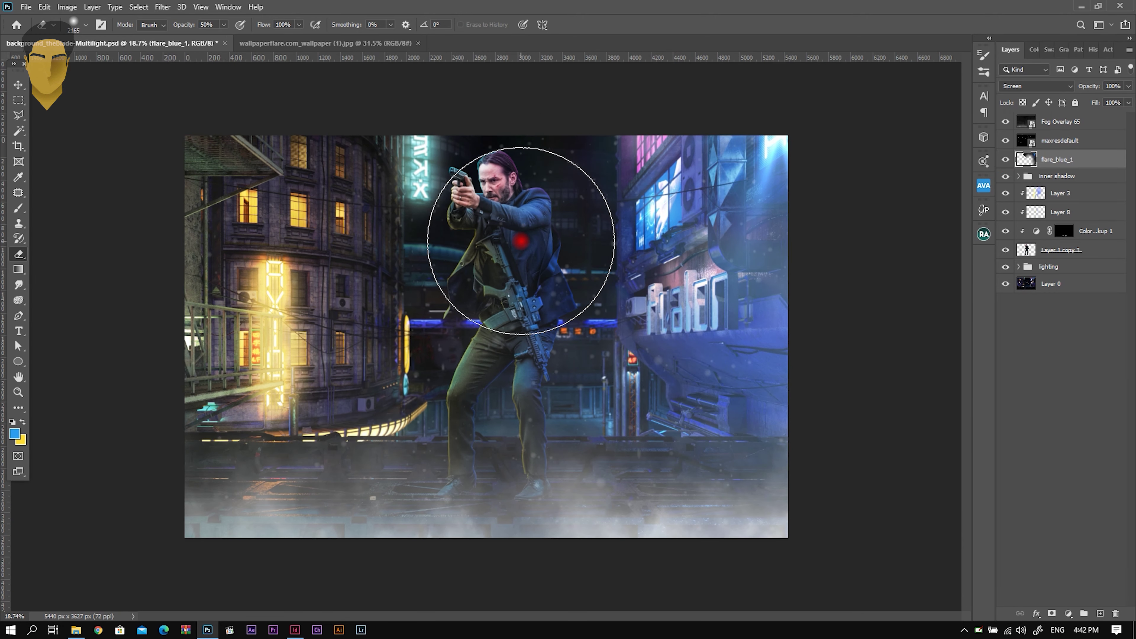
pyautogui.click(19, 100)
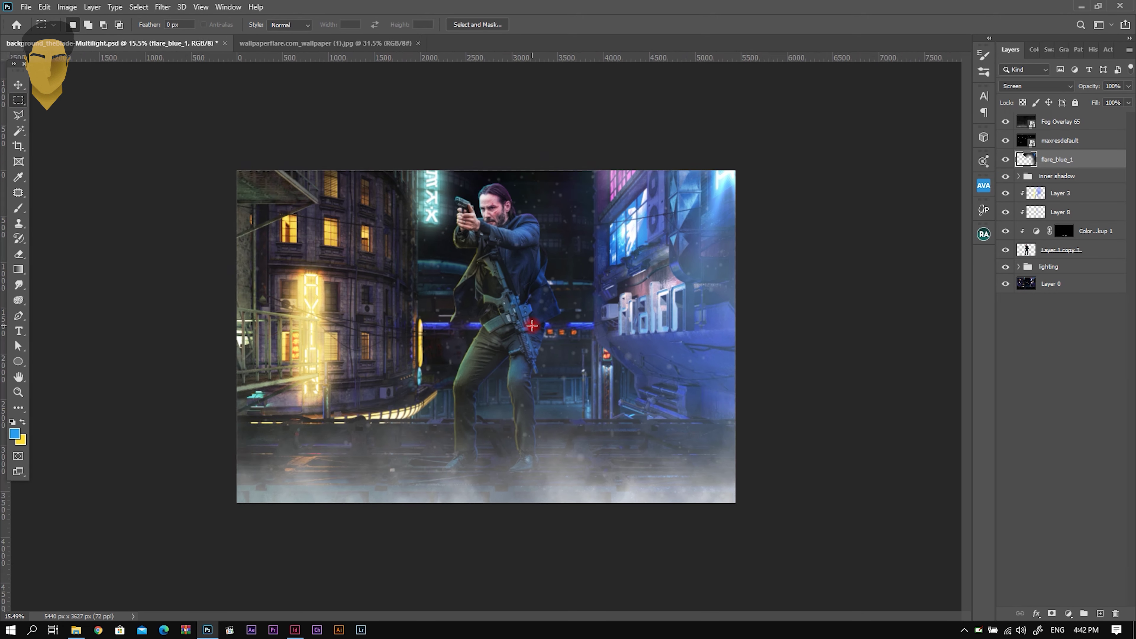
pyautogui.scroll(1, 530, 326)
pyautogui.scroll(1, 531, 326)
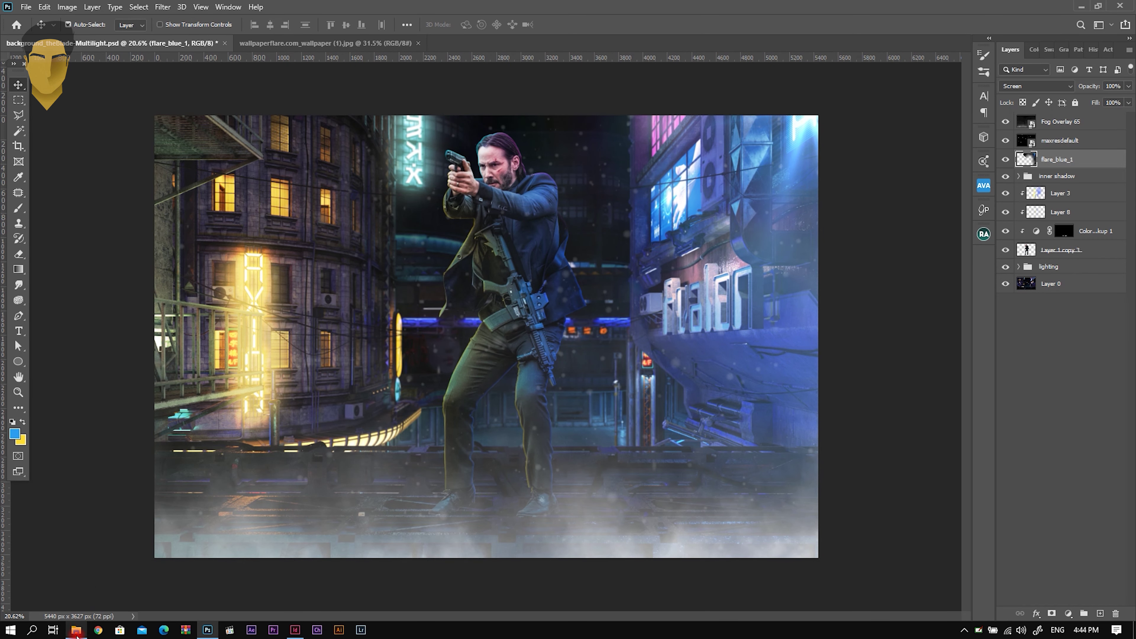
# Import flare_red_2 in Screen mode, move it near the right lamp and shrink it by about half
pyautogui.click(76, 629)
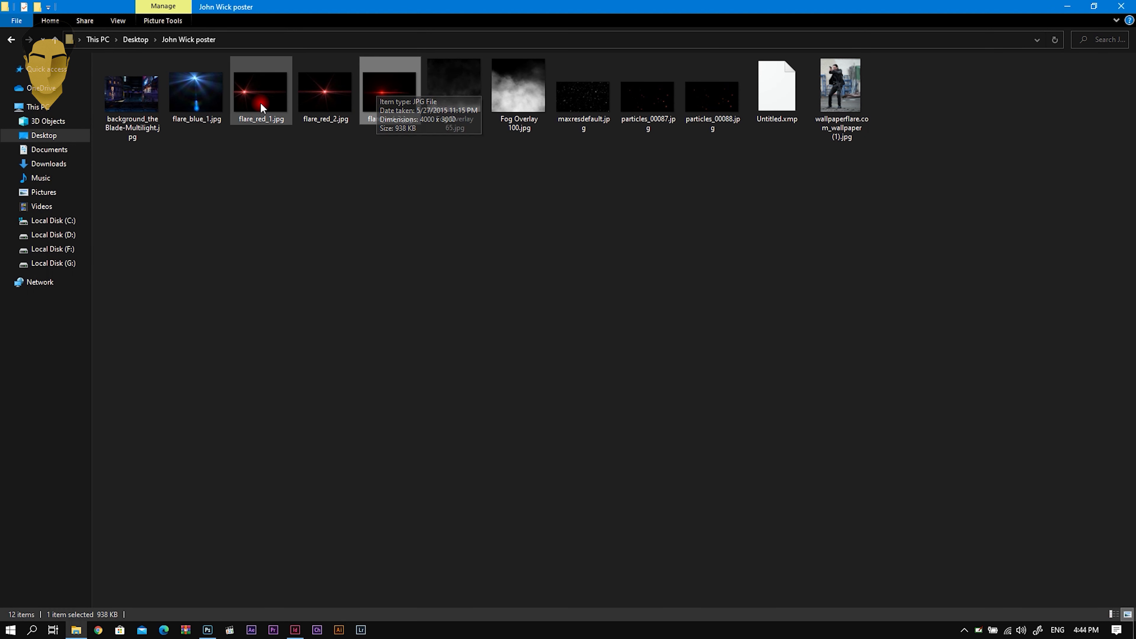
pyautogui.moveTo(330, 94)
pyautogui.mouseDown()
pyautogui.moveTo(229, 549)
pyautogui.moveTo(633, 365)
pyautogui.moveTo(584, 341)
pyautogui.mouseUp()
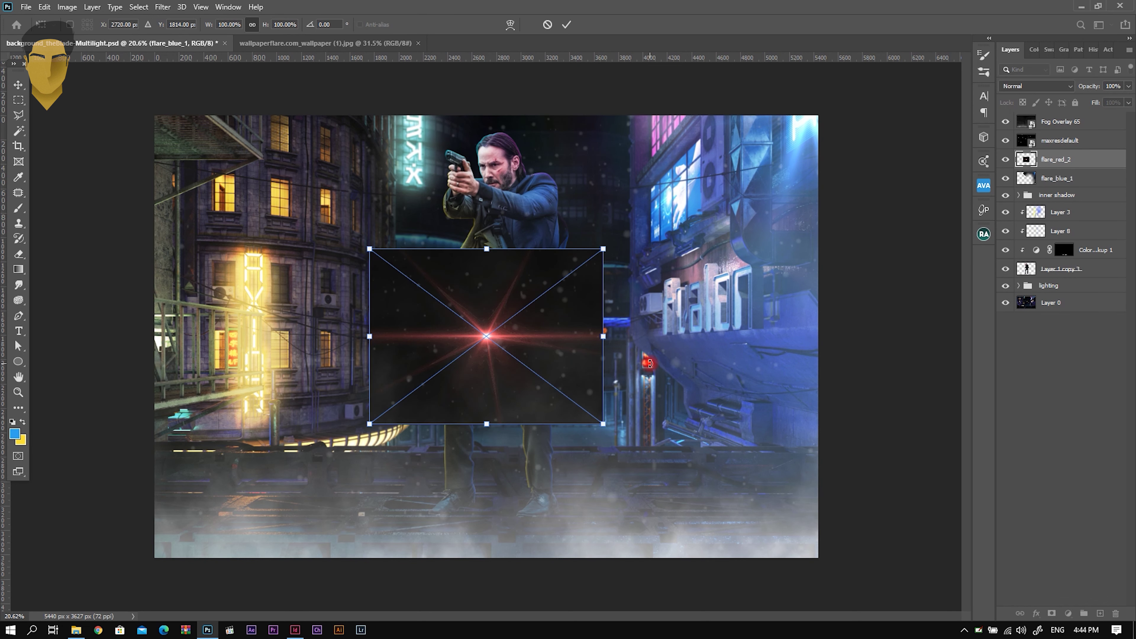
pyautogui.click(1041, 86)
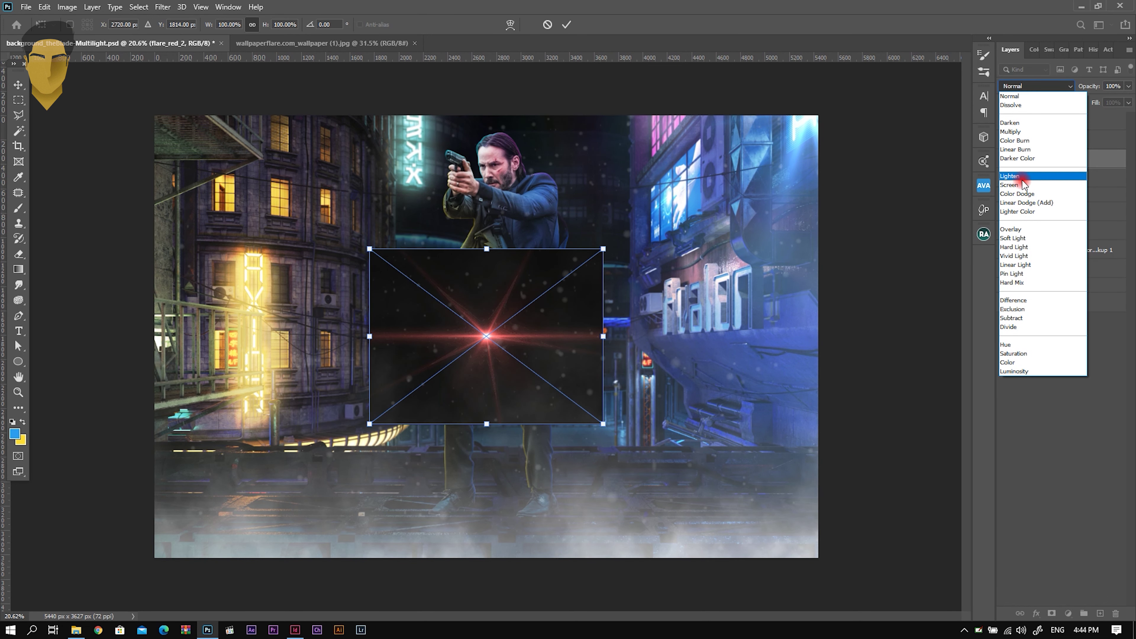
pyautogui.click(1024, 176)
pyautogui.moveTo(483, 369); pyautogui.dragTo(644, 395)
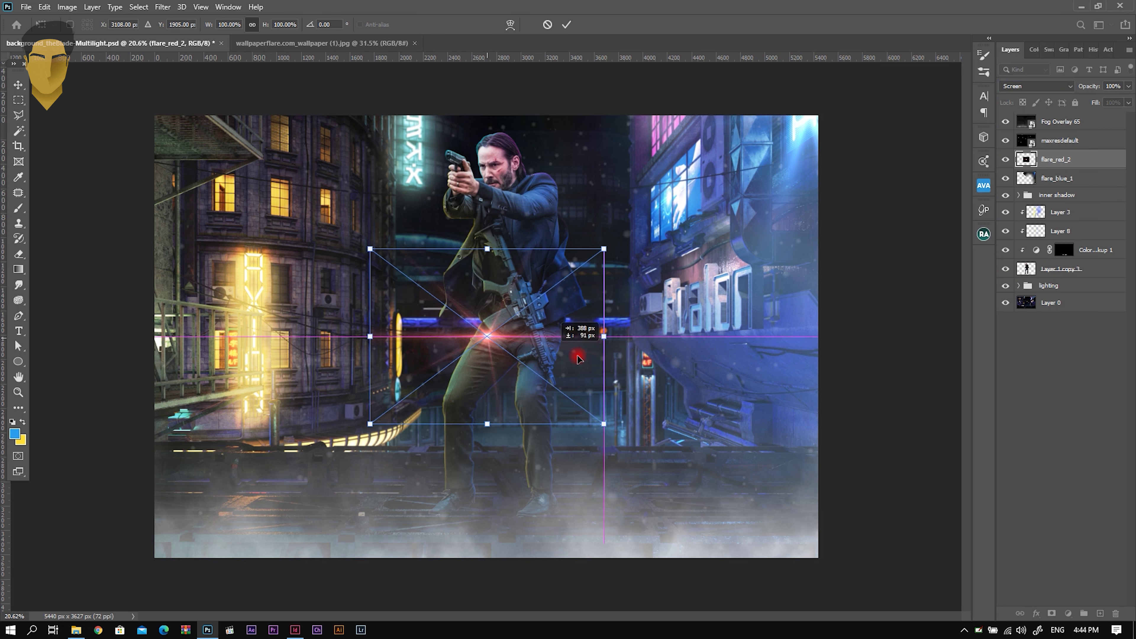
pyautogui.moveTo(766, 273); pyautogui.dragTo(712, 313)
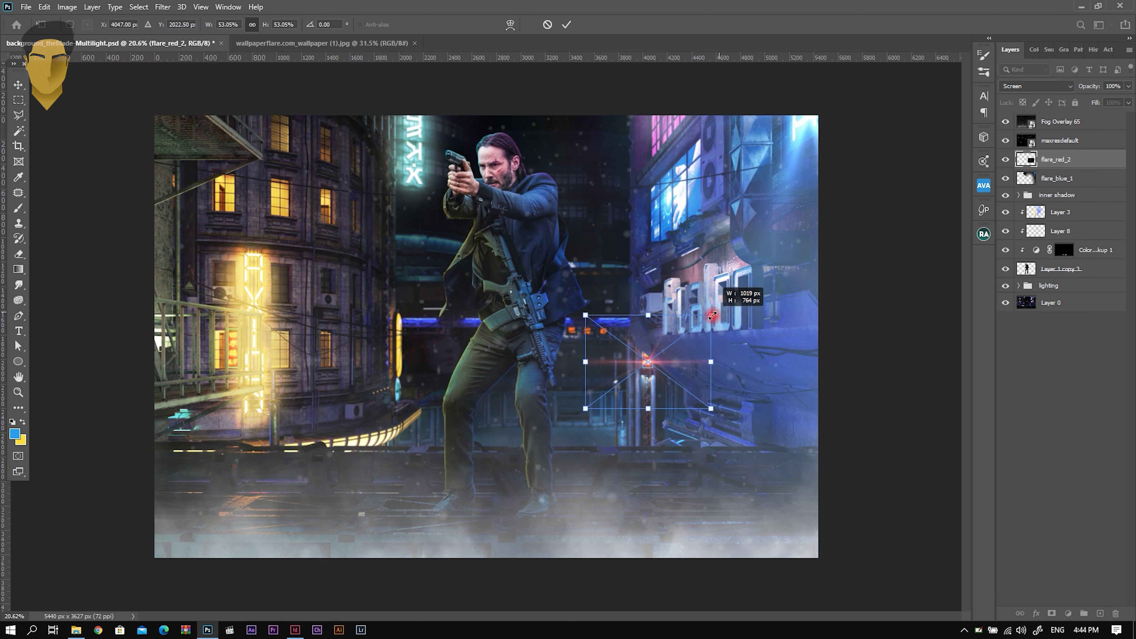
pyautogui.press('Return')
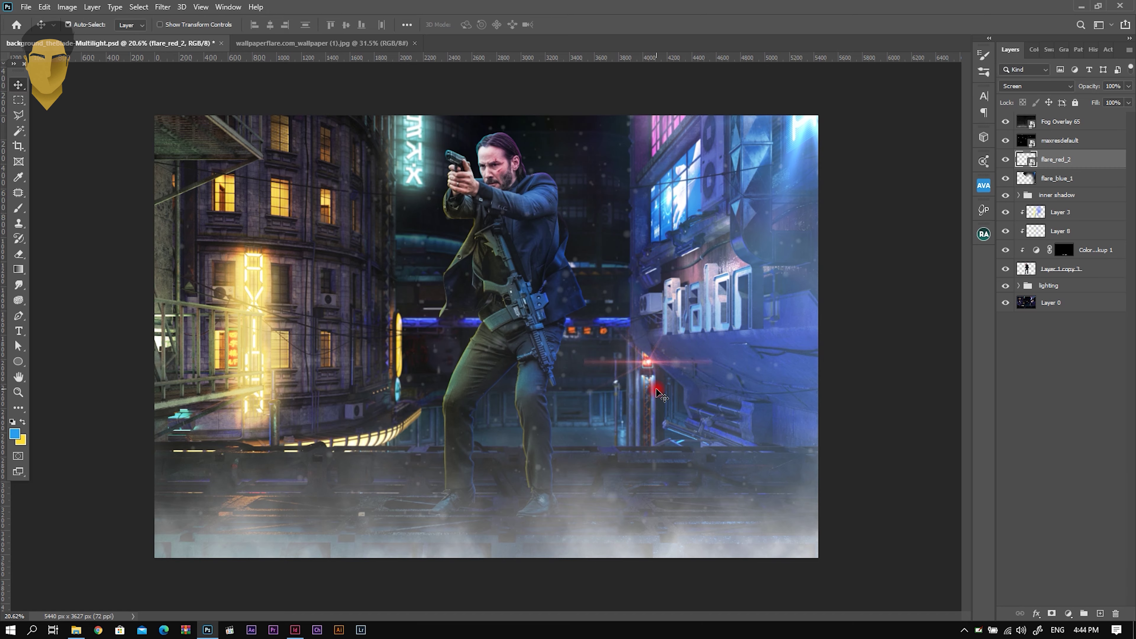
# Rasterize the red flare layer and set the eraser to full strength at 291 px
pyautogui.scroll(-2, 651, 386)
pyautogui.scroll(2, 653, 389)
pyautogui.scroll(2, 676, 401)
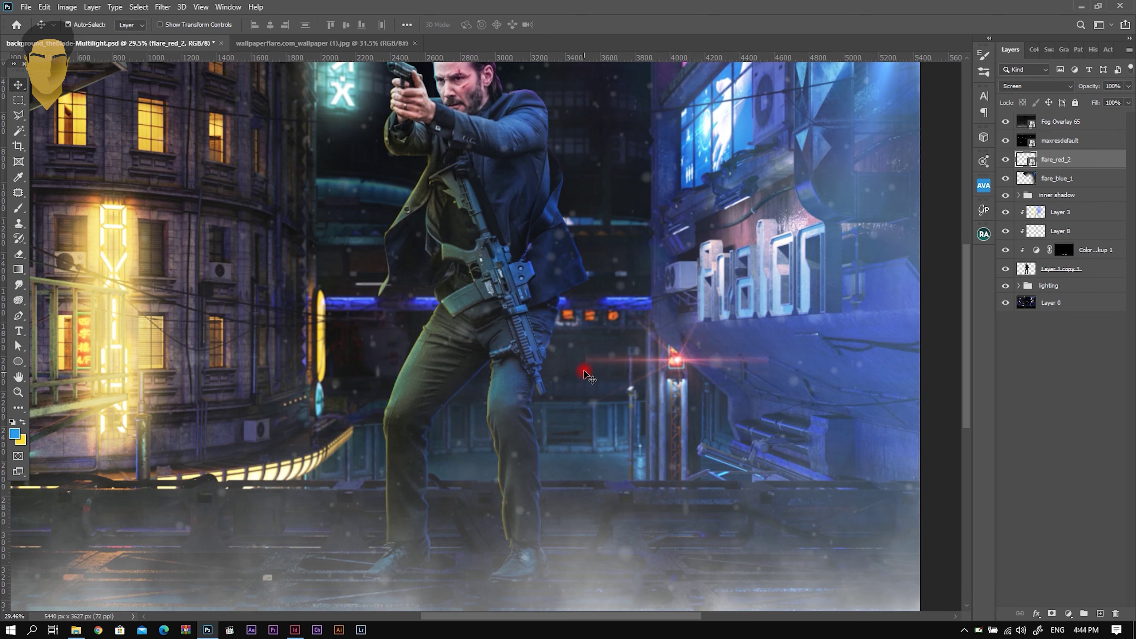
pyautogui.scroll(3, 586, 375)
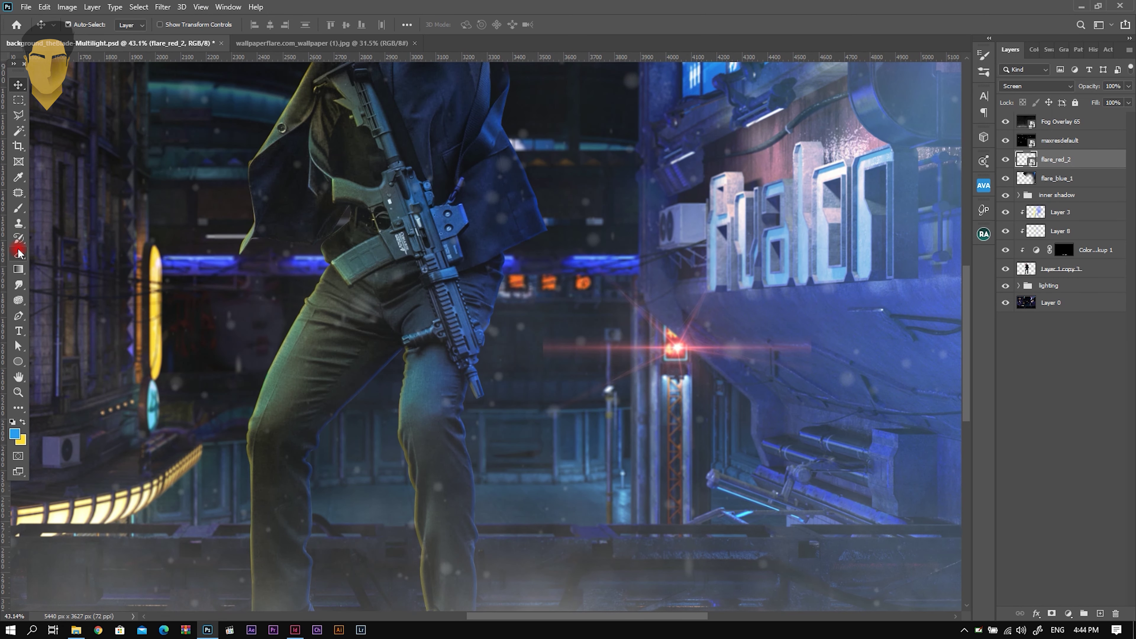
pyautogui.click(19, 253)
pyautogui.rightClick(1085, 172)
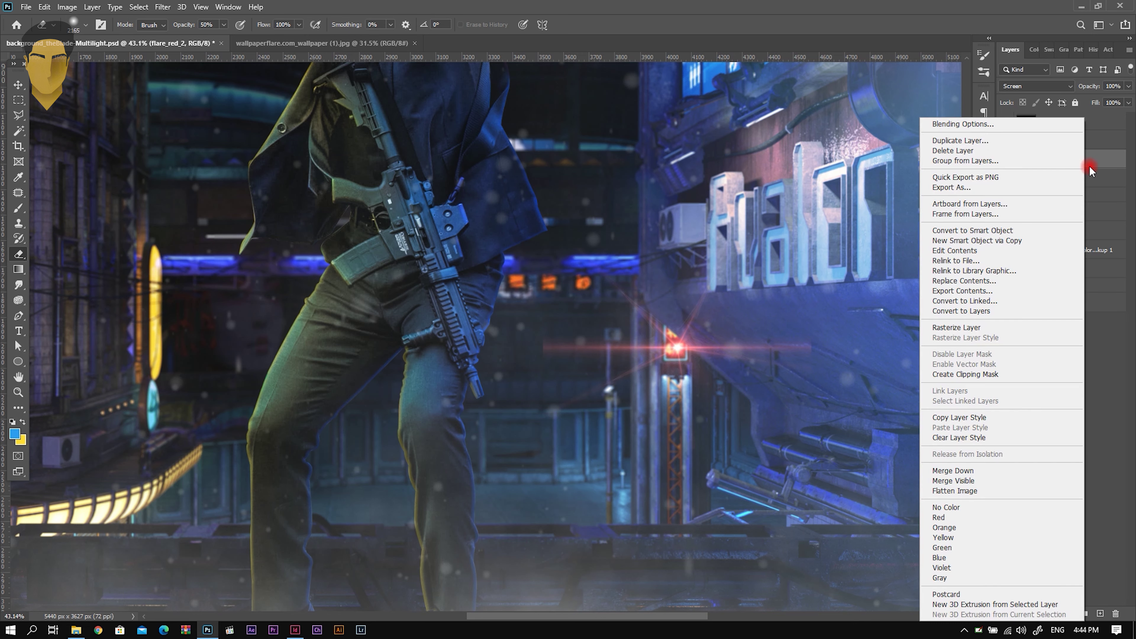
pyautogui.click(981, 324)
pyautogui.rightClick(638, 351)
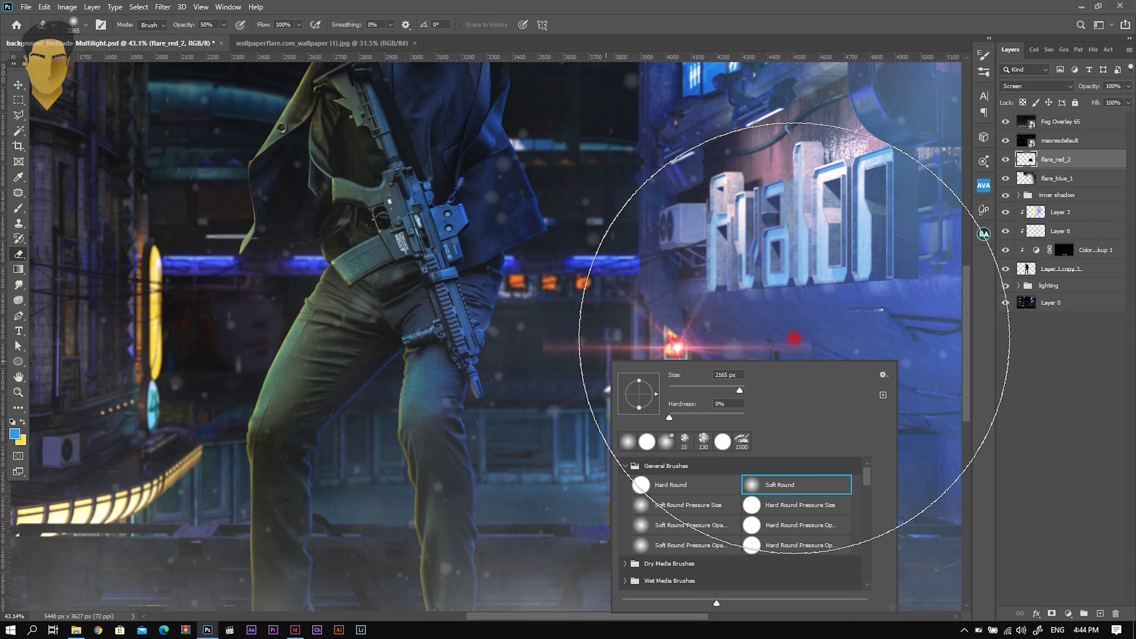
pyautogui.click(223, 25)
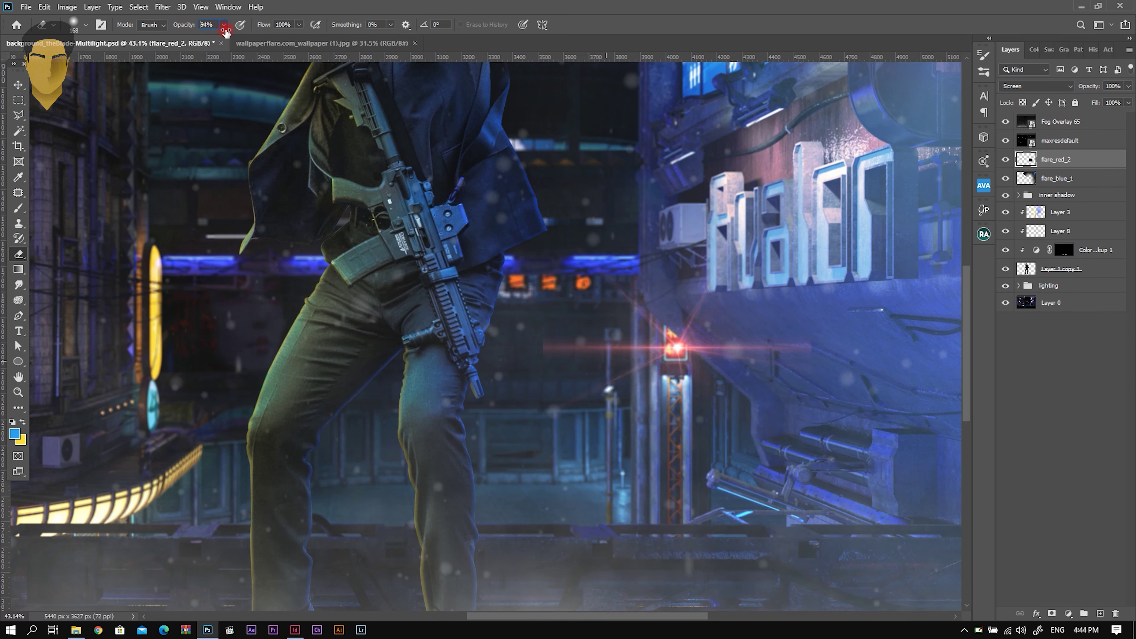
pyautogui.rightClick(583, 339)
pyautogui.click(710, 380)
pyautogui.click(545, 337)
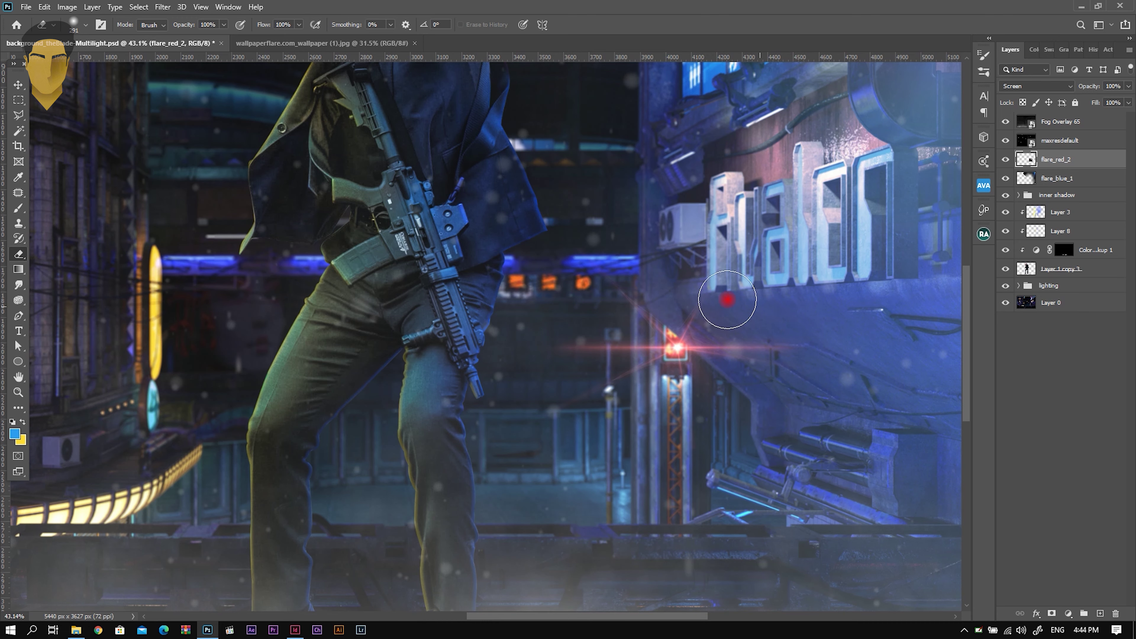
pyautogui.scroll(-2, 626, 358)
pyautogui.keyDown('alt'); pyautogui.scroll(4, 604, 386); pyautogui.keyUp('alt')
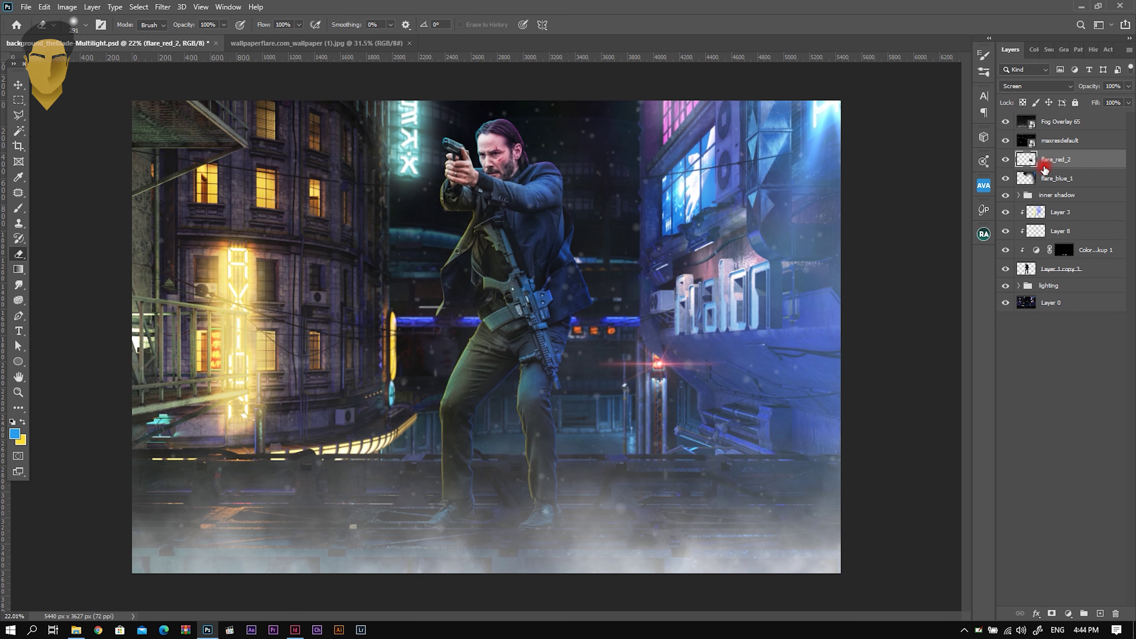
# Duplicate the red flare and move the copy up-left toward the rifle
pyautogui.moveTo(1045, 169); pyautogui.dragTo(1099, 614)
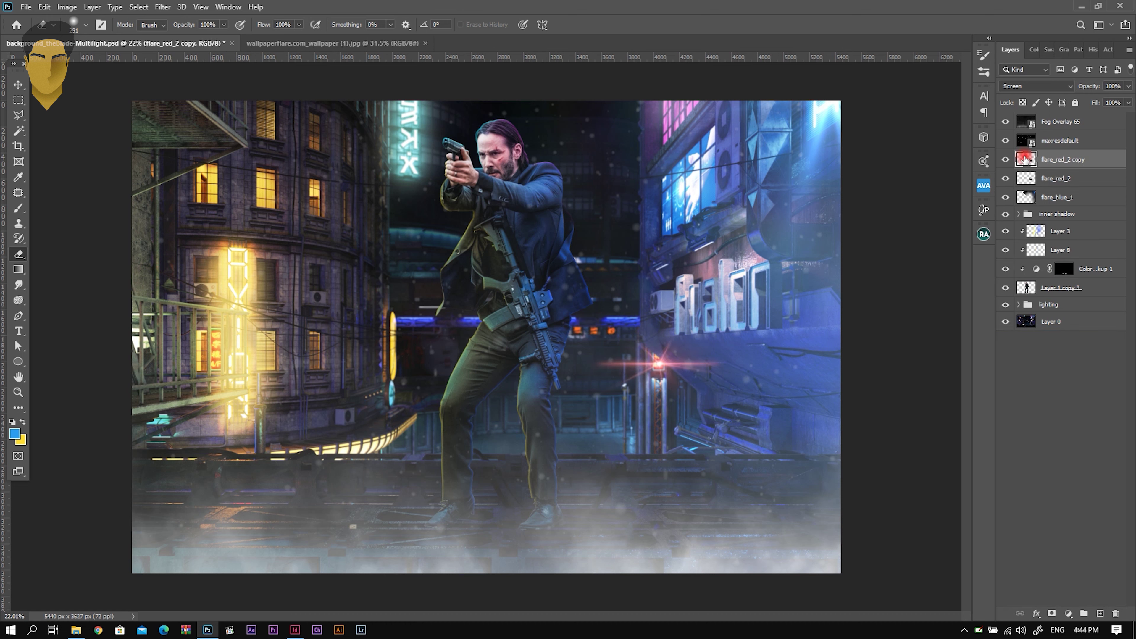
pyautogui.hotkey('ctrl', 't')
pyautogui.moveTo(657, 363); pyautogui.dragTo(613, 331)
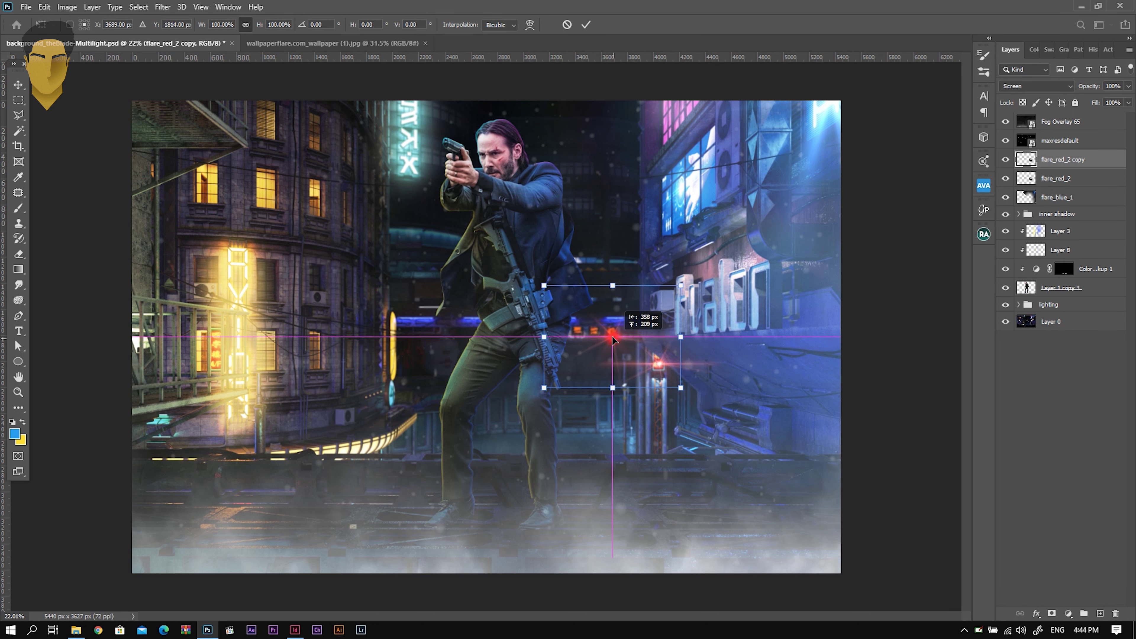
pyautogui.press('Return')
pyautogui.press('e')
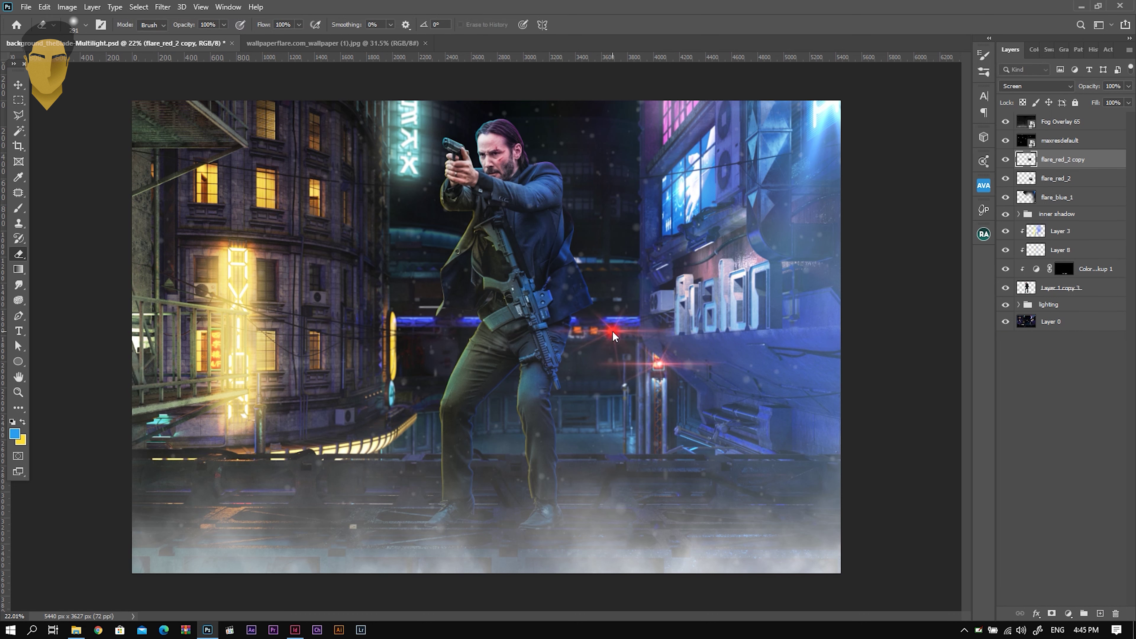
# Shift the flare copy's hue slightly with Hue/Saturation
pyautogui.click(67, 8)
pyautogui.moveTo(85, 38)
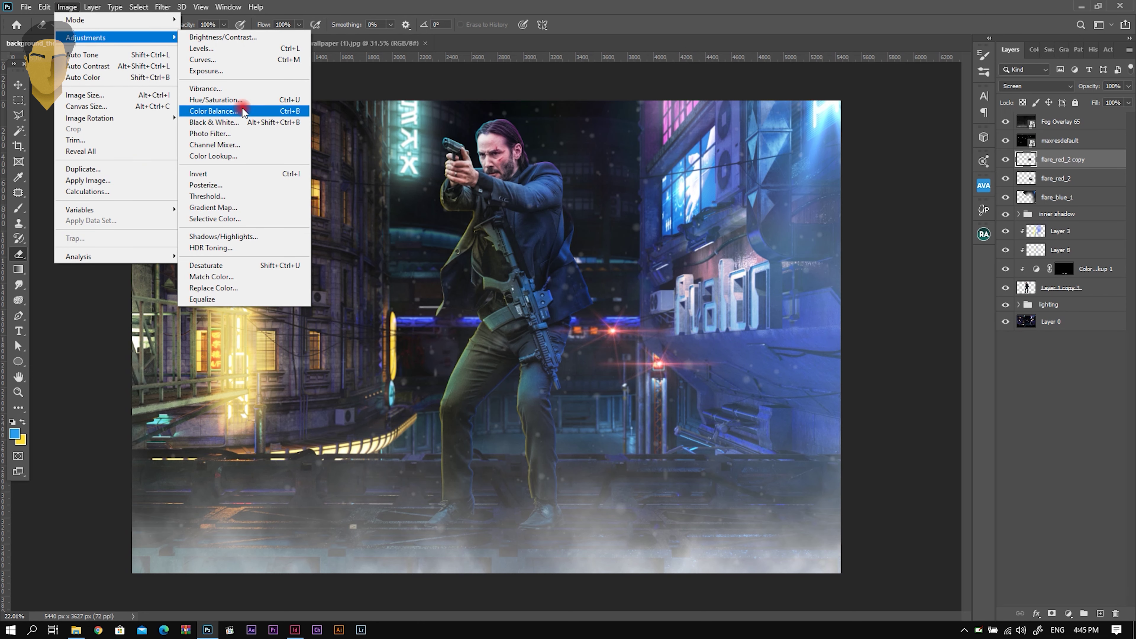
pyautogui.click(245, 101)
pyautogui.moveTo(794, 200)
pyautogui.mouseDown()
pyautogui.moveTo(761, 200)
pyautogui.moveTo(802, 202)
pyautogui.mouseUp()
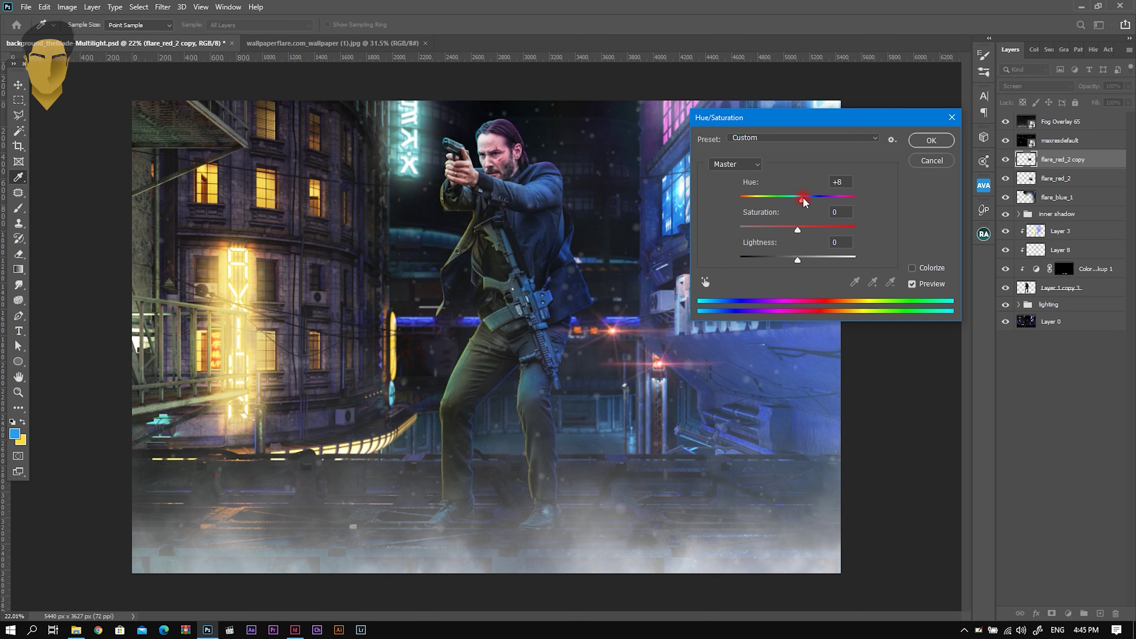
pyautogui.click(927, 141)
pyautogui.press('e')
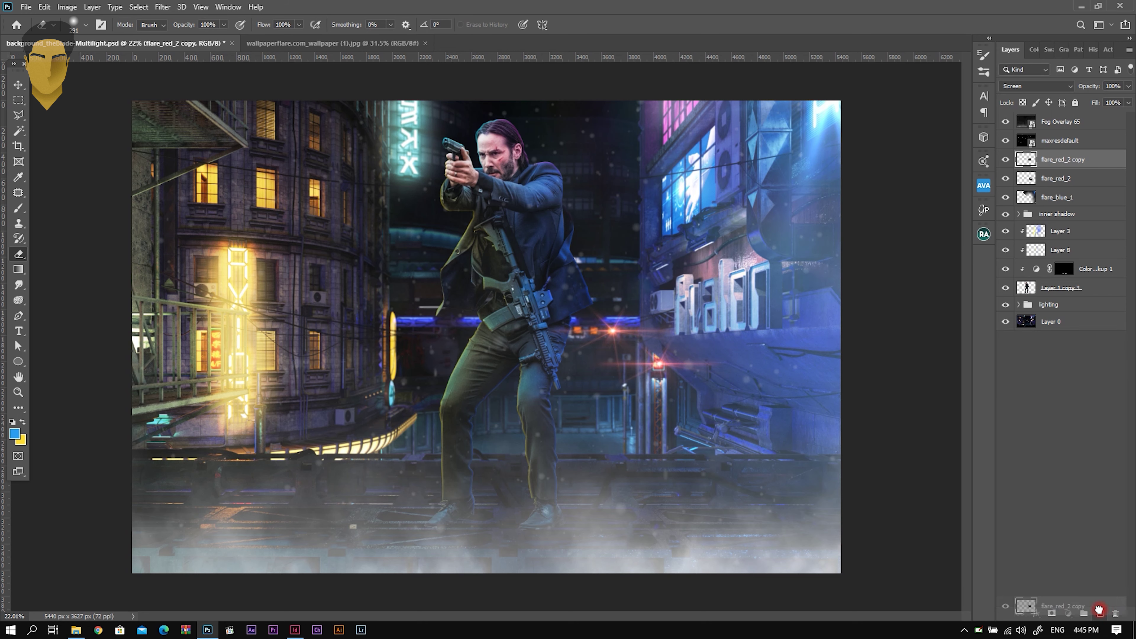
# Make two more red flare copies, each nudged slightly further left
pyautogui.moveTo(1030, 162); pyautogui.dragTo(1099, 613)
pyautogui.hotkey('ctrl', 't')
pyautogui.moveTo(616, 335); pyautogui.dragTo(597, 336)
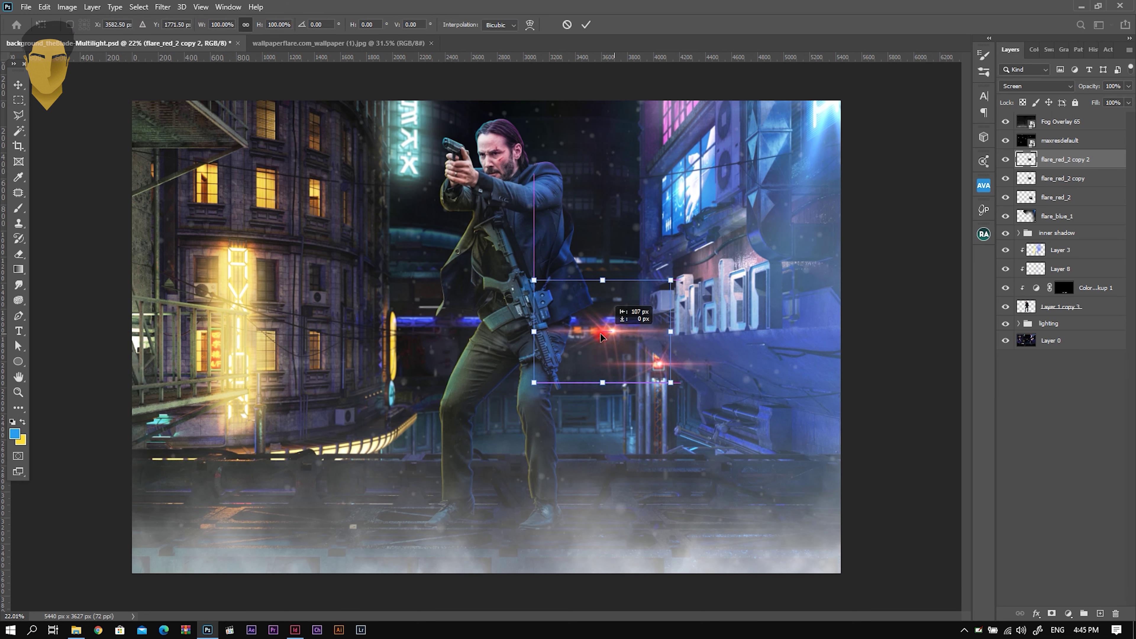
pyautogui.press('Return')
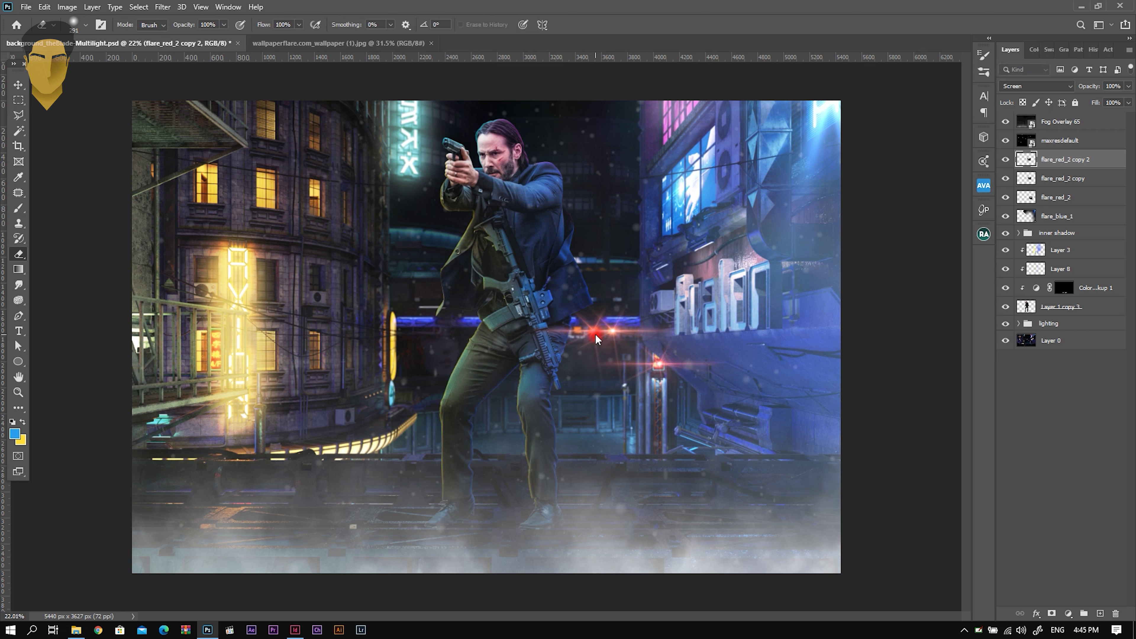
pyautogui.hotkey('ctrl', 'j')
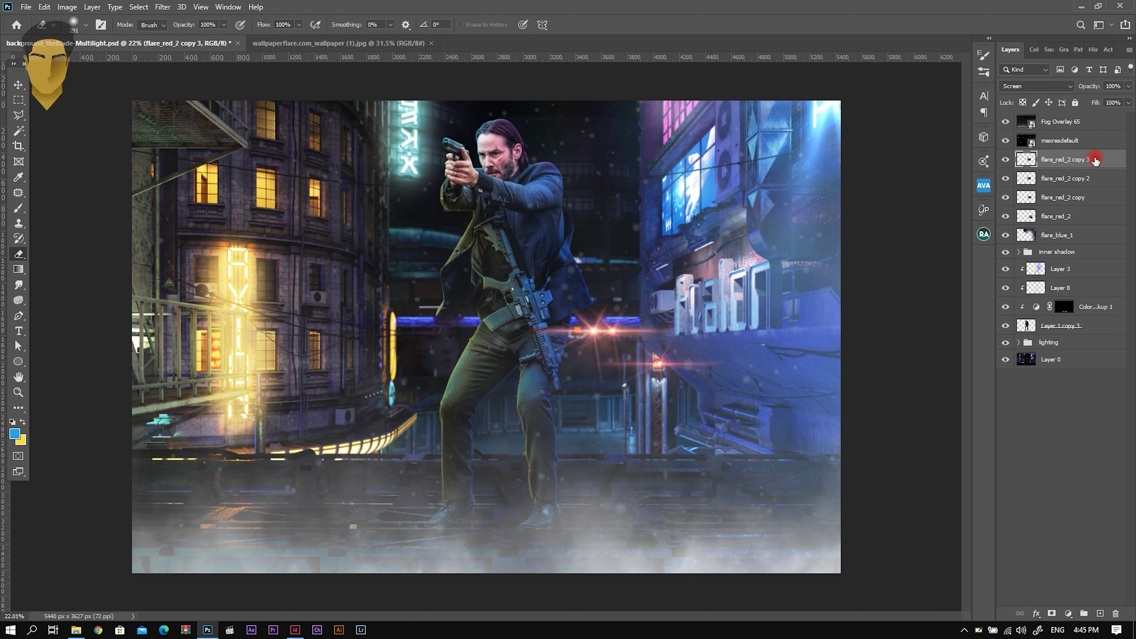
pyautogui.hotkey('ctrl', 't')
pyautogui.moveTo(593, 332); pyautogui.dragTo(576, 337)
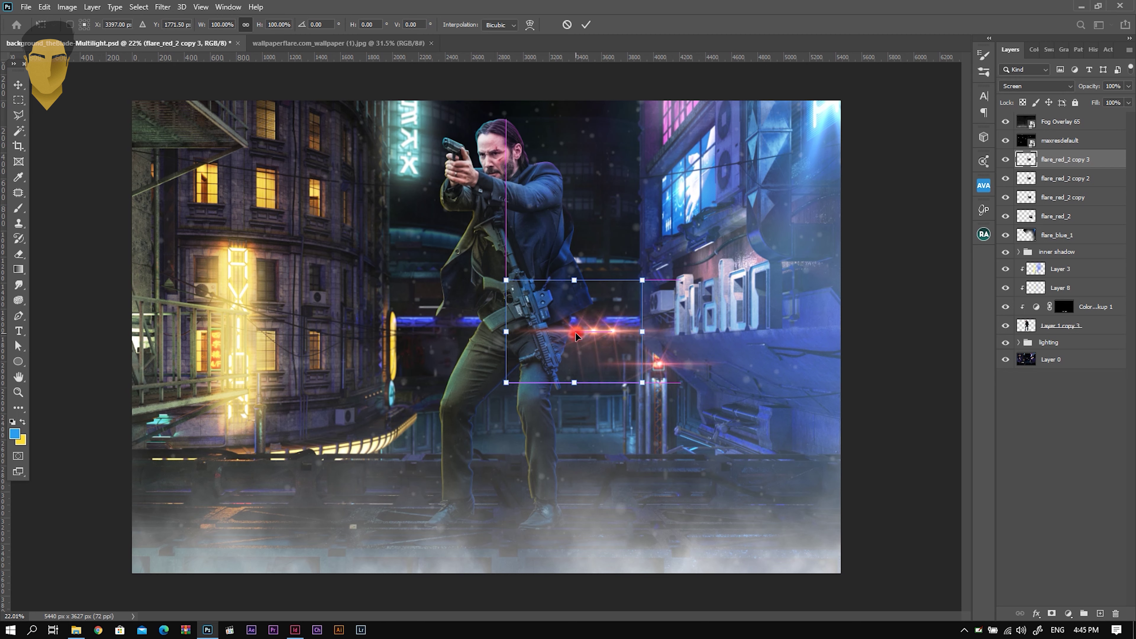
pyautogui.press('Return')
# Set flare_red_2 copy 3, copy 2 and copy layers each to 50% opacity
pyautogui.scroll(-3, 618, 363)
pyautogui.scroll(2, 579, 372)
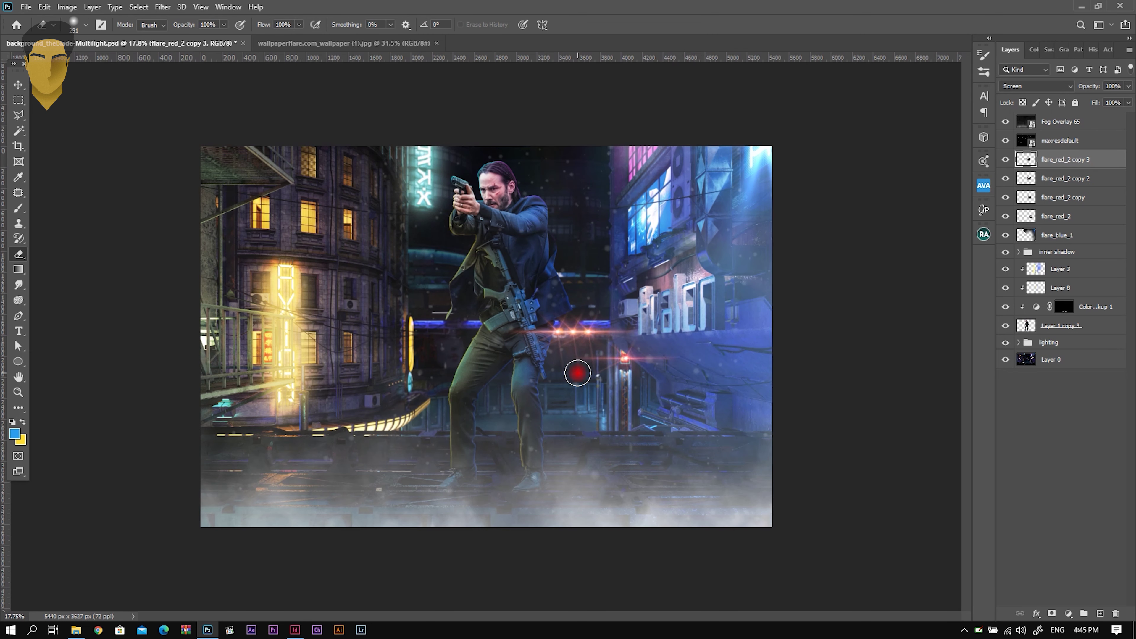
pyautogui.scroll(3, 735, 350)
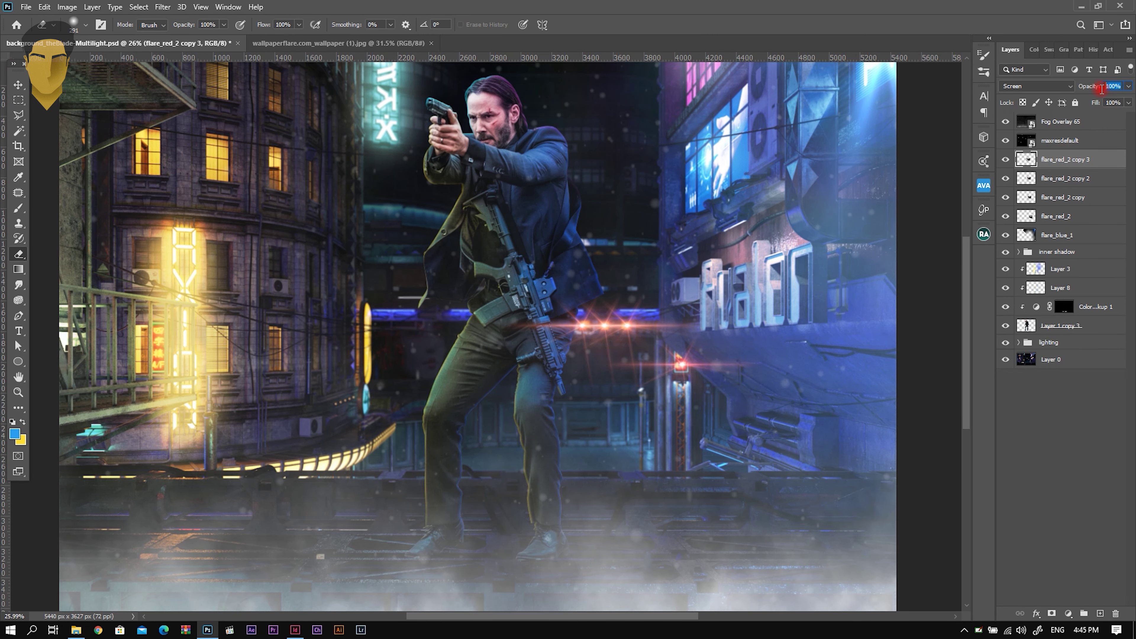
pyautogui.write('50')
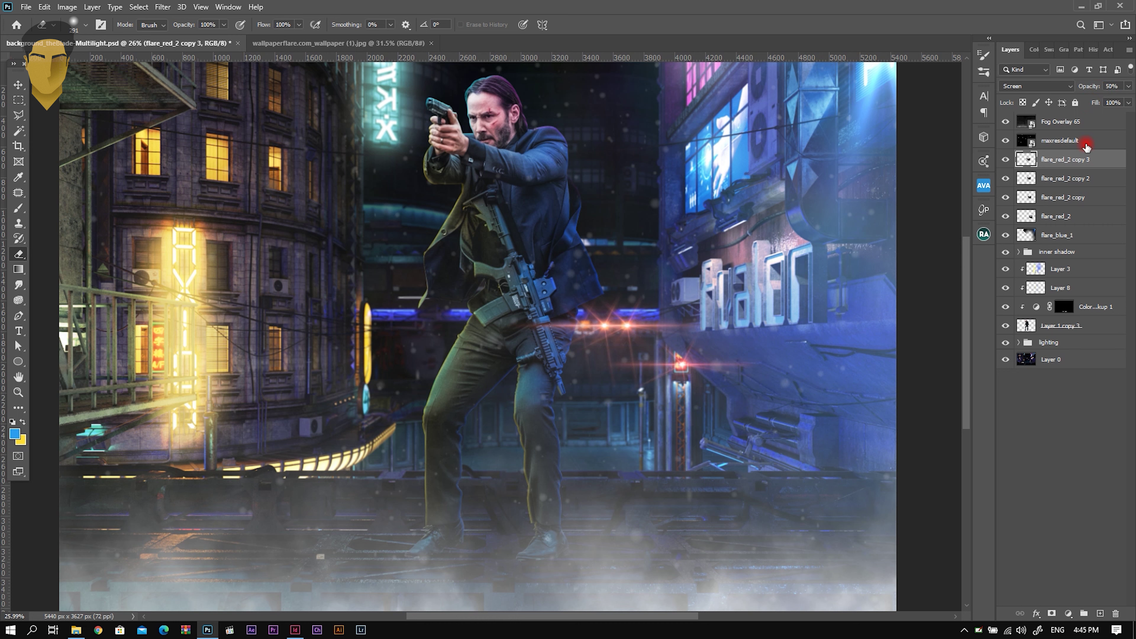
pyautogui.click(1091, 180)
pyautogui.write('50')
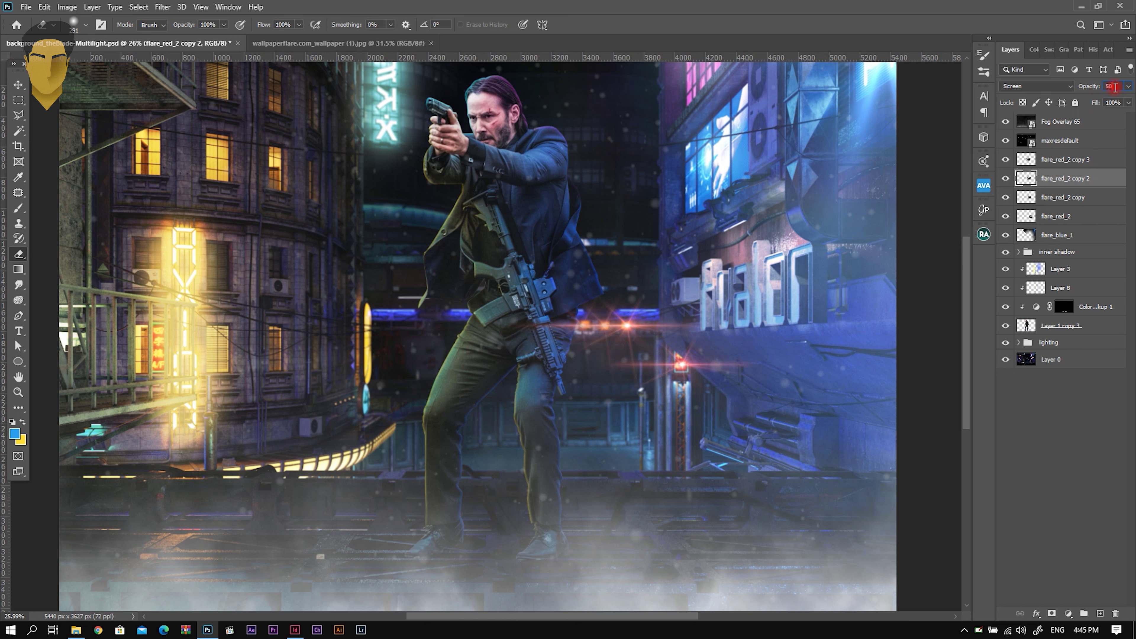
pyautogui.click(1088, 197)
pyautogui.click(1112, 86)
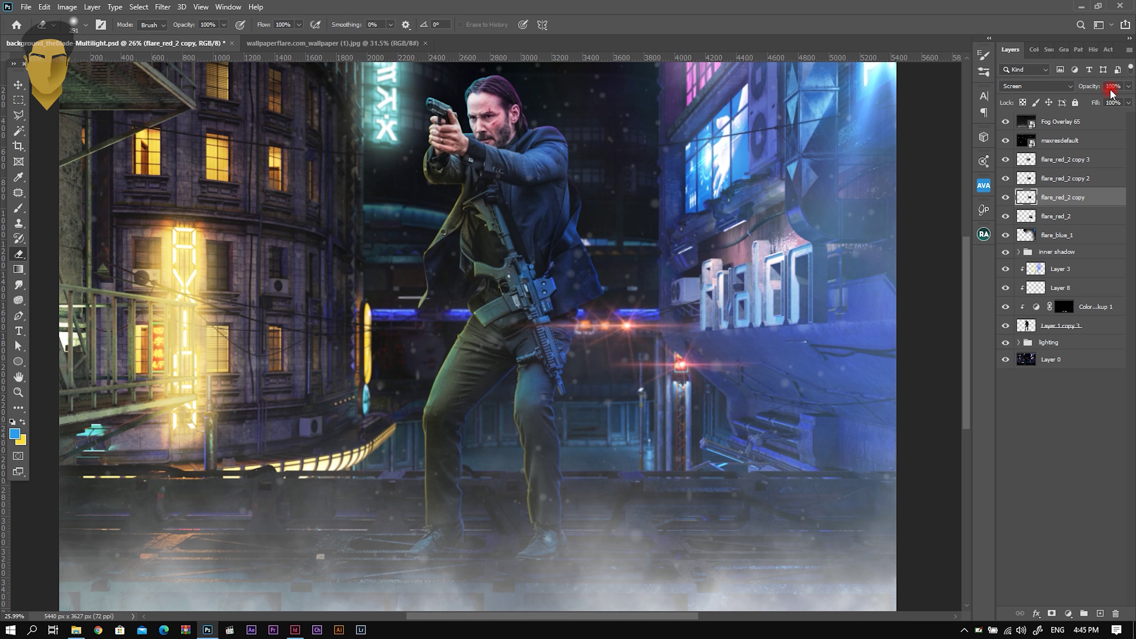
pyautogui.write('50')
pyautogui.scroll(-3, 679, 328)
pyautogui.scroll(1, 520, 355)
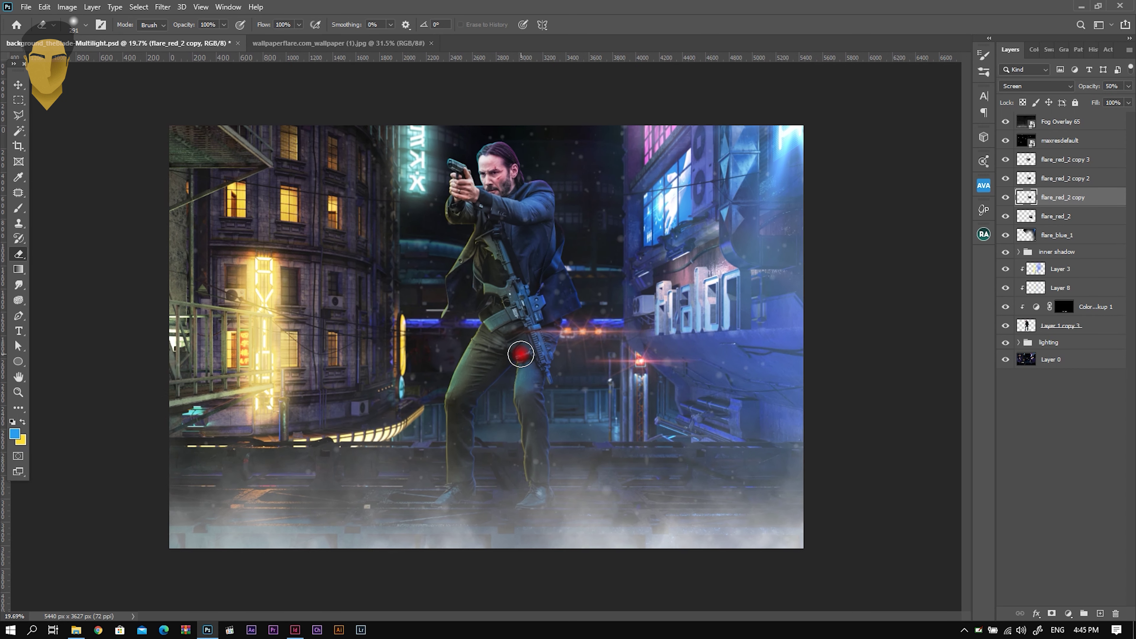
pyautogui.scroll(1, 520, 354)
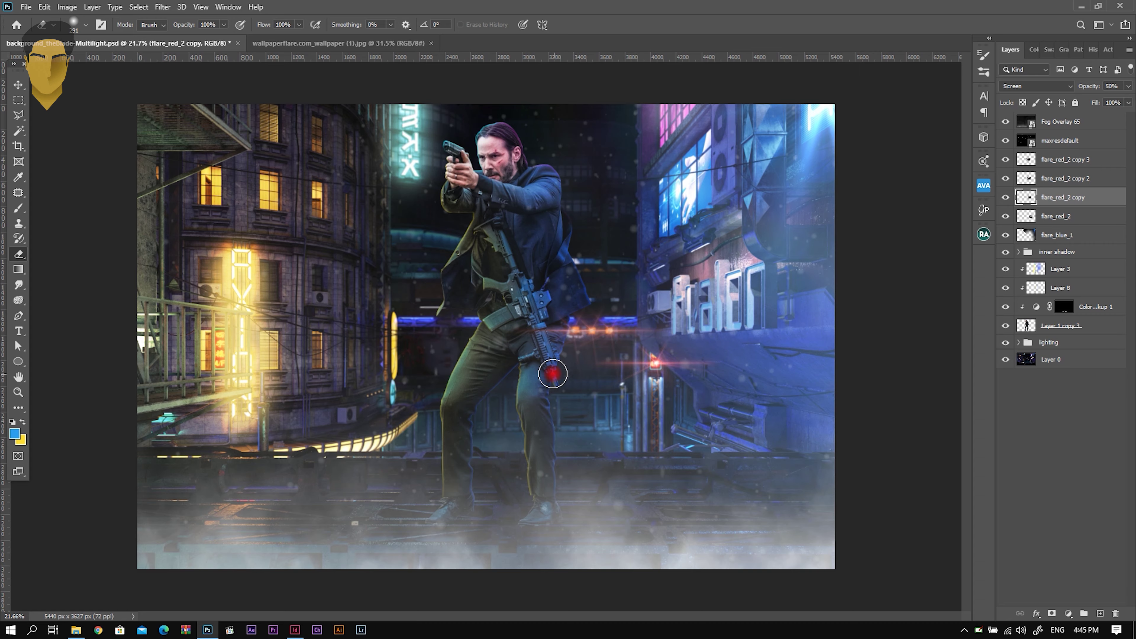
pyautogui.scroll(-2, 553, 375)
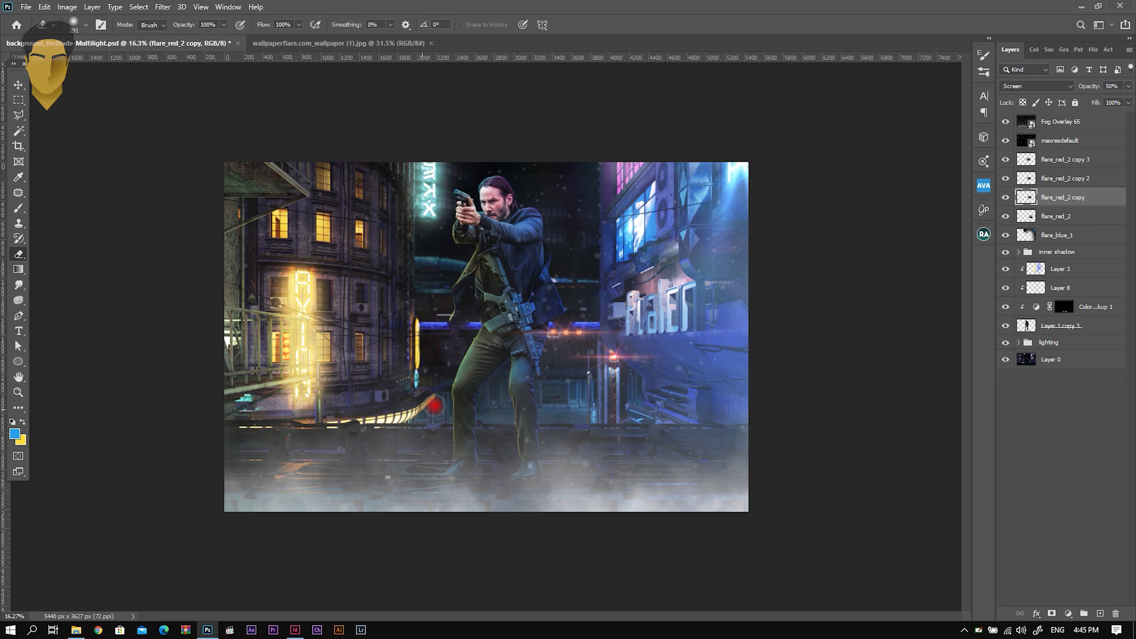
# Duplicate flare_red_2, move the copy over the left neon sign and enlarge it to about 250%
pyautogui.click(1033, 219)
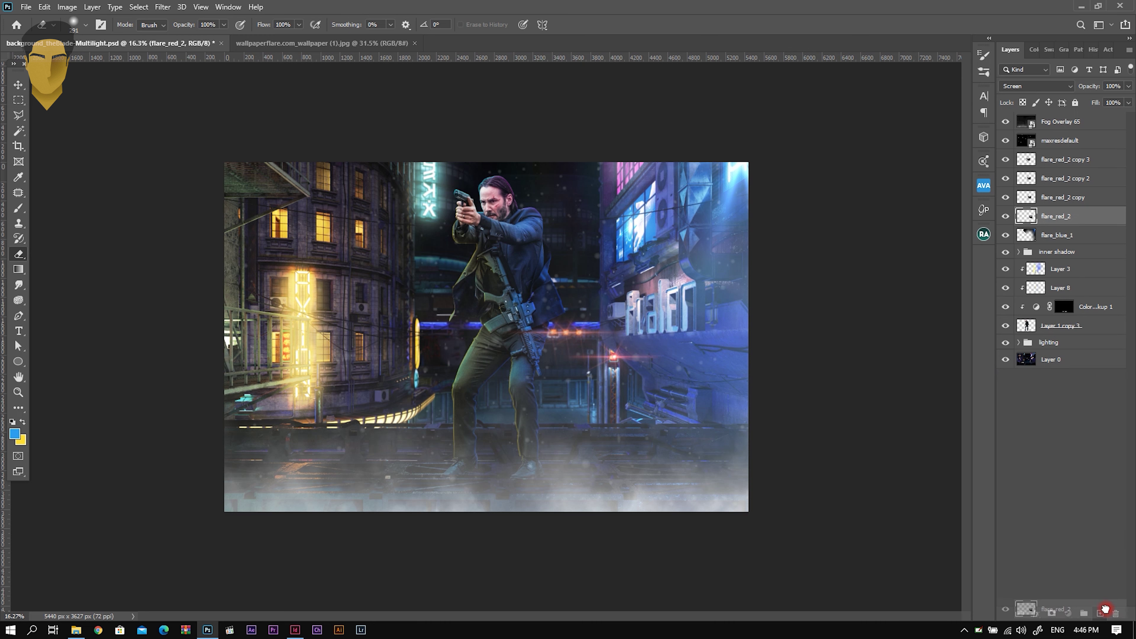
pyautogui.moveTo(1032, 218); pyautogui.dragTo(1099, 613)
pyautogui.hotkey('ctrl', 't')
pyautogui.moveTo(607, 364)
pyautogui.mouseDown()
pyautogui.moveTo(342, 253)
pyautogui.moveTo(303, 278)
pyautogui.mouseUp()
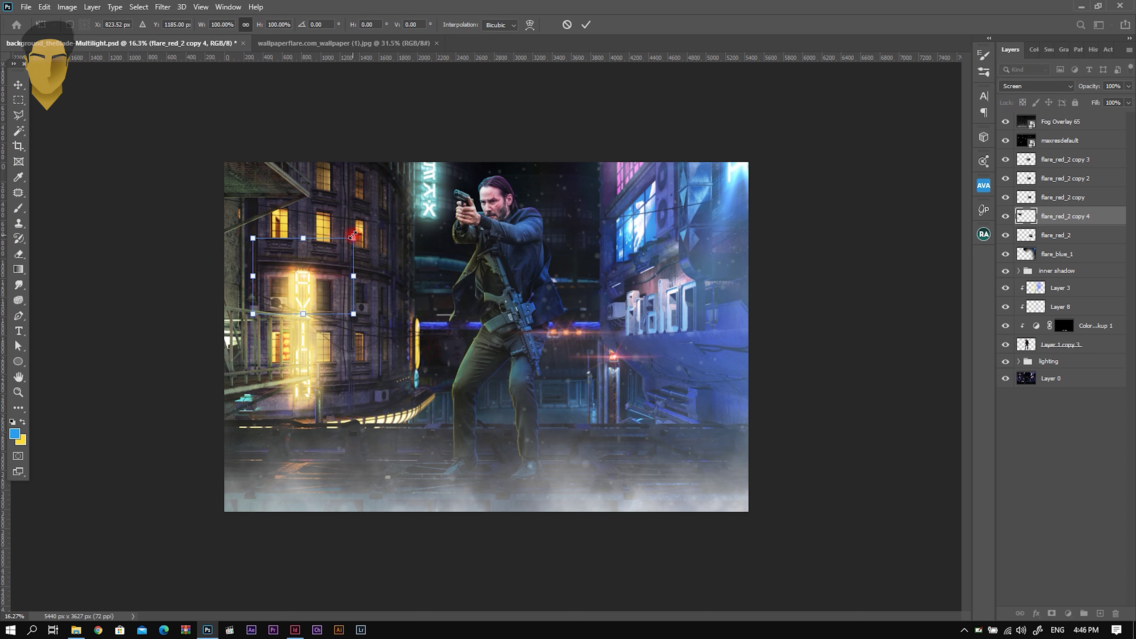
pyautogui.moveTo(353, 238); pyautogui.dragTo(430, 179)
pyautogui.press('Return')
pyautogui.press('e')
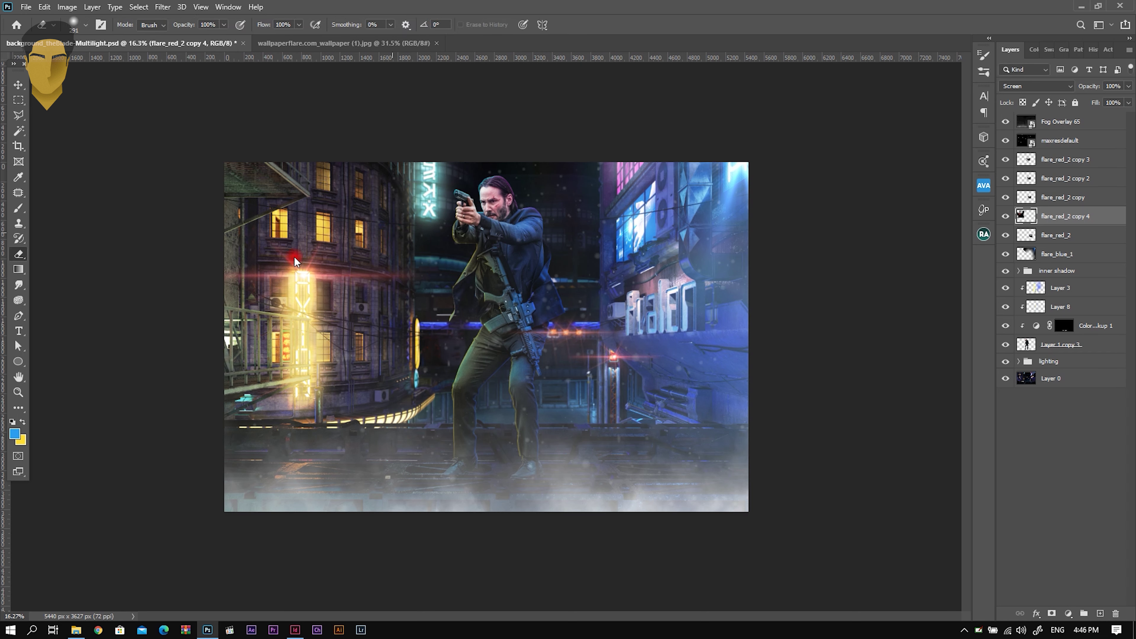
# Shift the new flare copy's hue +28 toward yellow with Hue/Saturation
pyautogui.click(67, 7)
pyautogui.moveTo(115, 38)
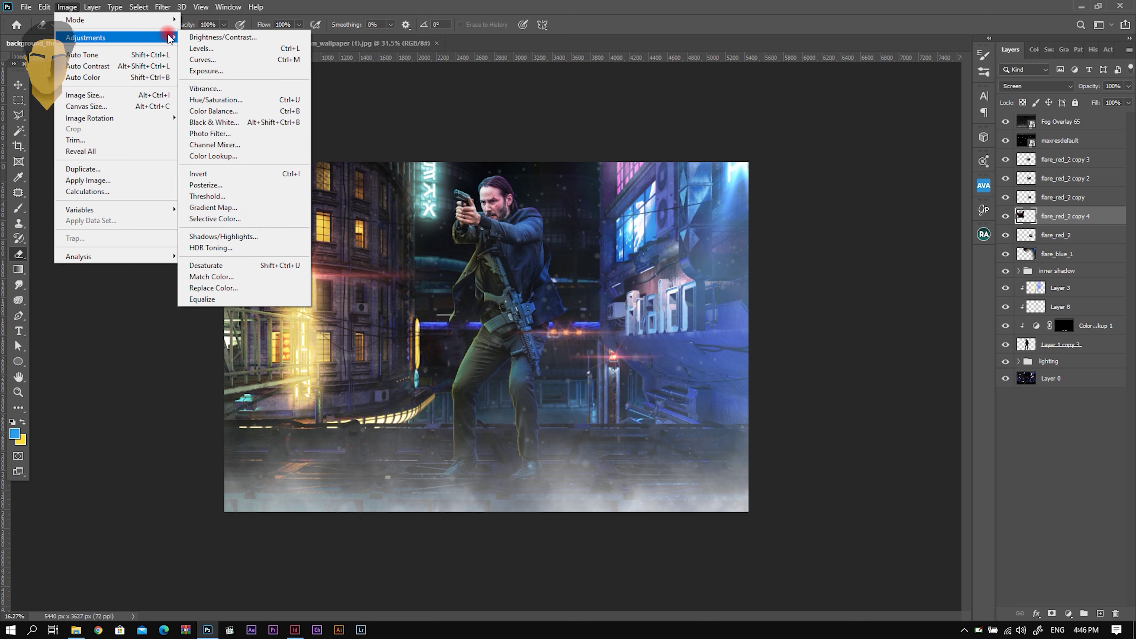
pyautogui.click(215, 100)
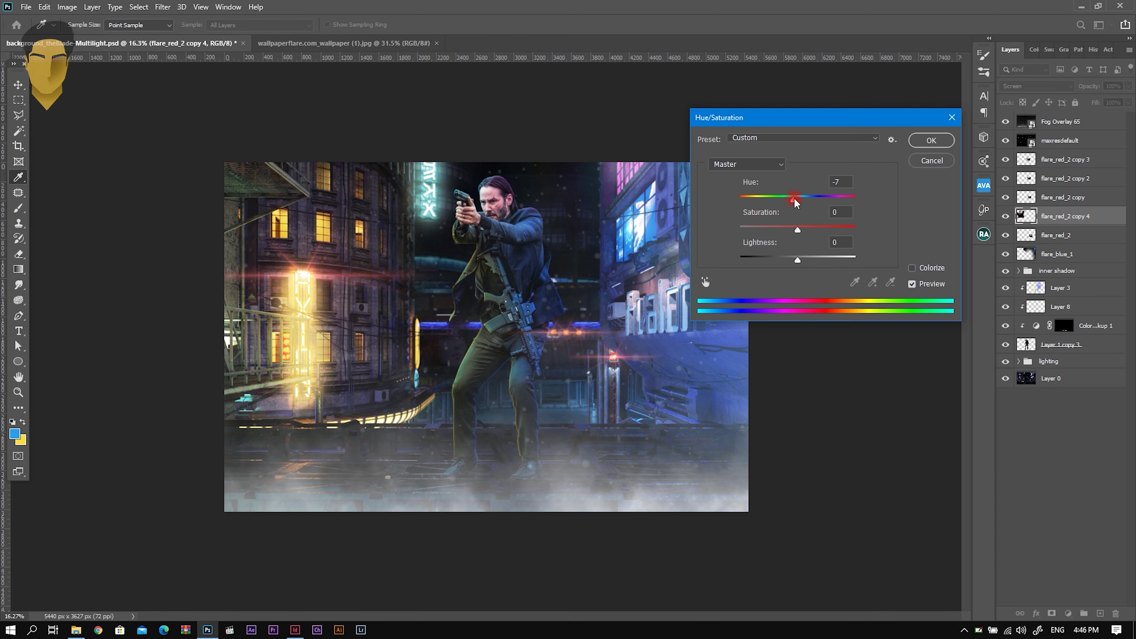
pyautogui.moveTo(794, 202); pyautogui.dragTo(812, 203)
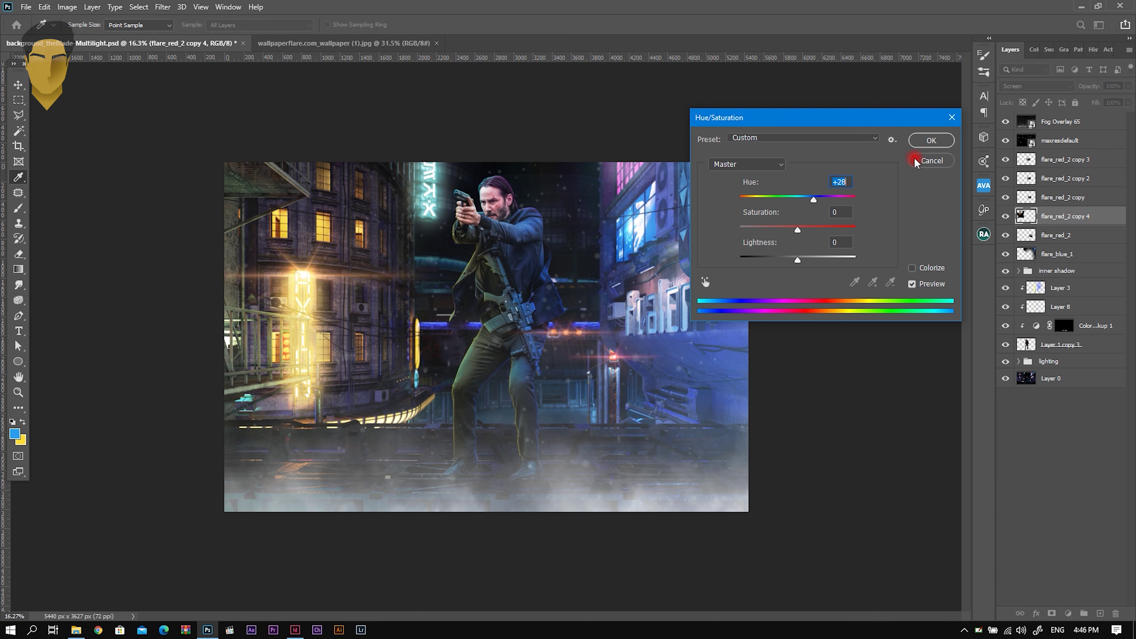
pyautogui.click(930, 140)
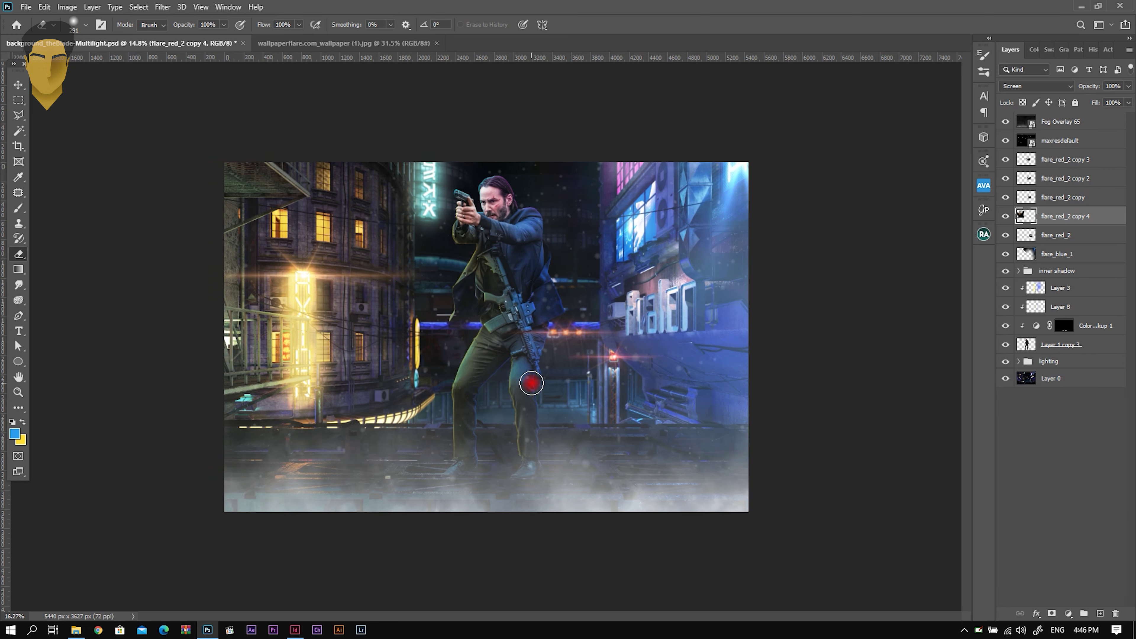
pyautogui.scroll(2, 531, 383)
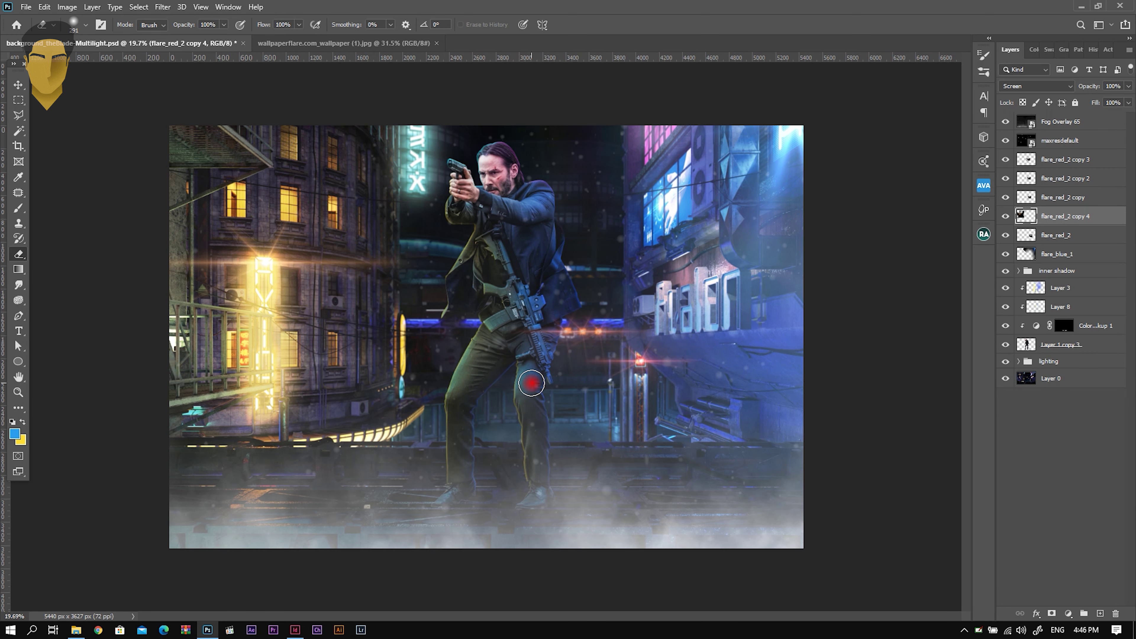
pyautogui.scroll(-1, 531, 382)
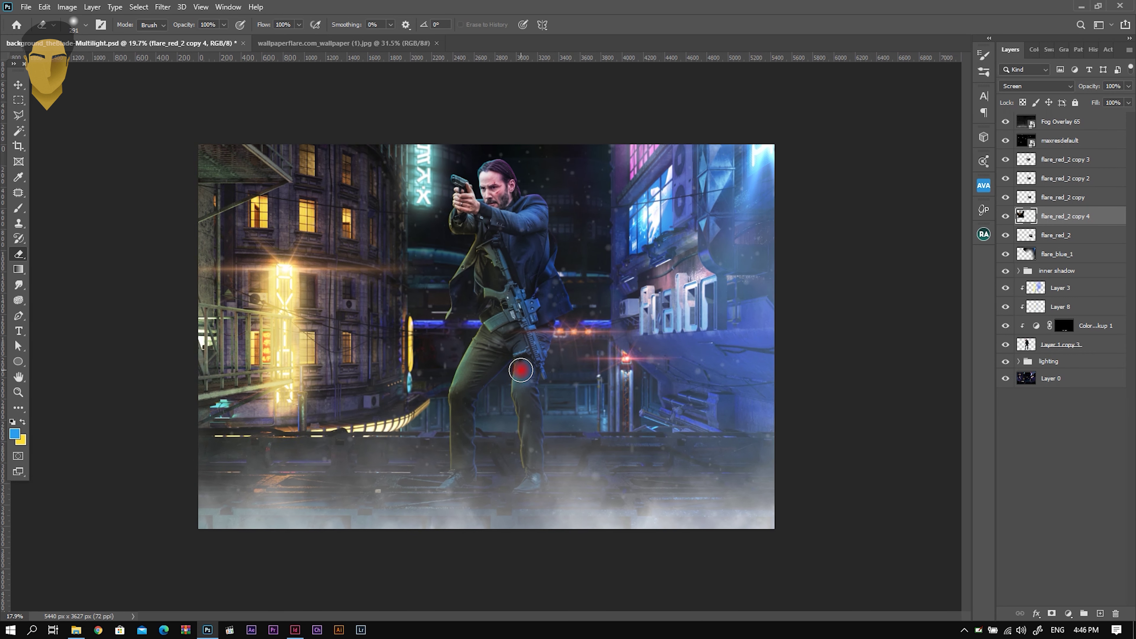
pyautogui.scroll(-1, 525, 376)
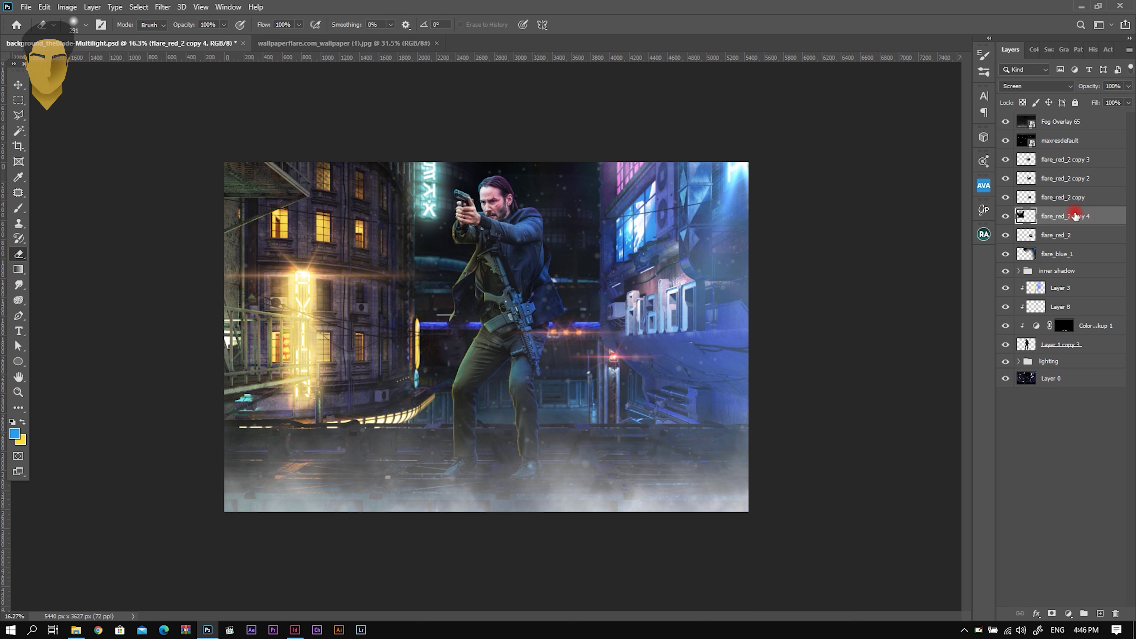
pyautogui.click(1083, 234)
pyautogui.click(1085, 254)
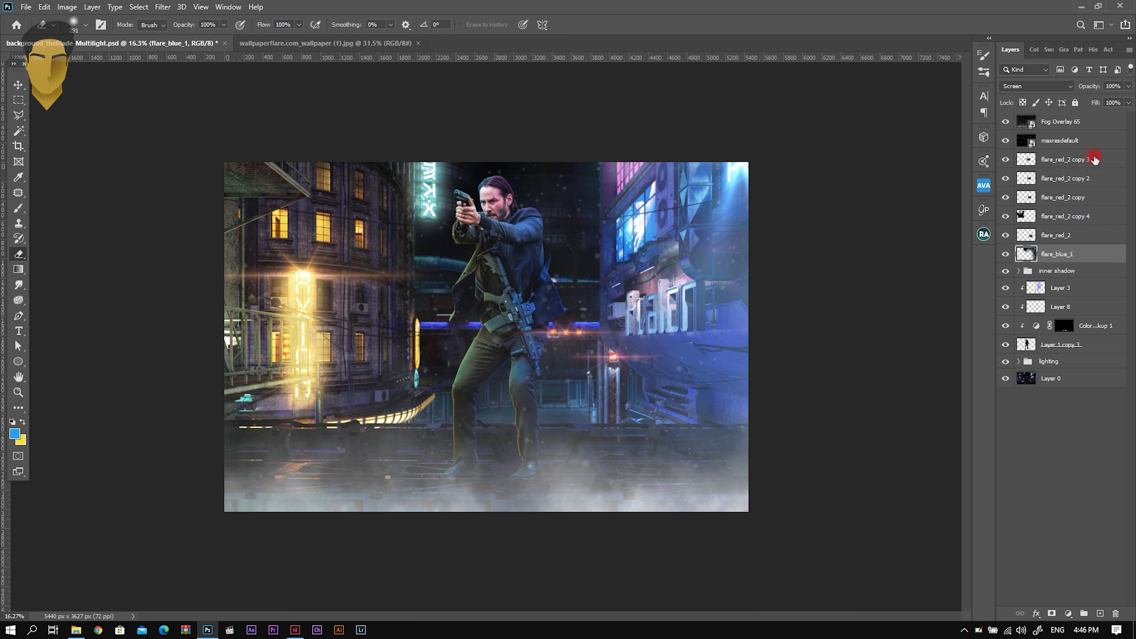
# Group flare_blue_1 through flare_red_2 copy 3 into a 'light' group and toggle it to compare
pyautogui.keyDown('shift'); pyautogui.click(1094, 159); pyautogui.keyUp('shift')
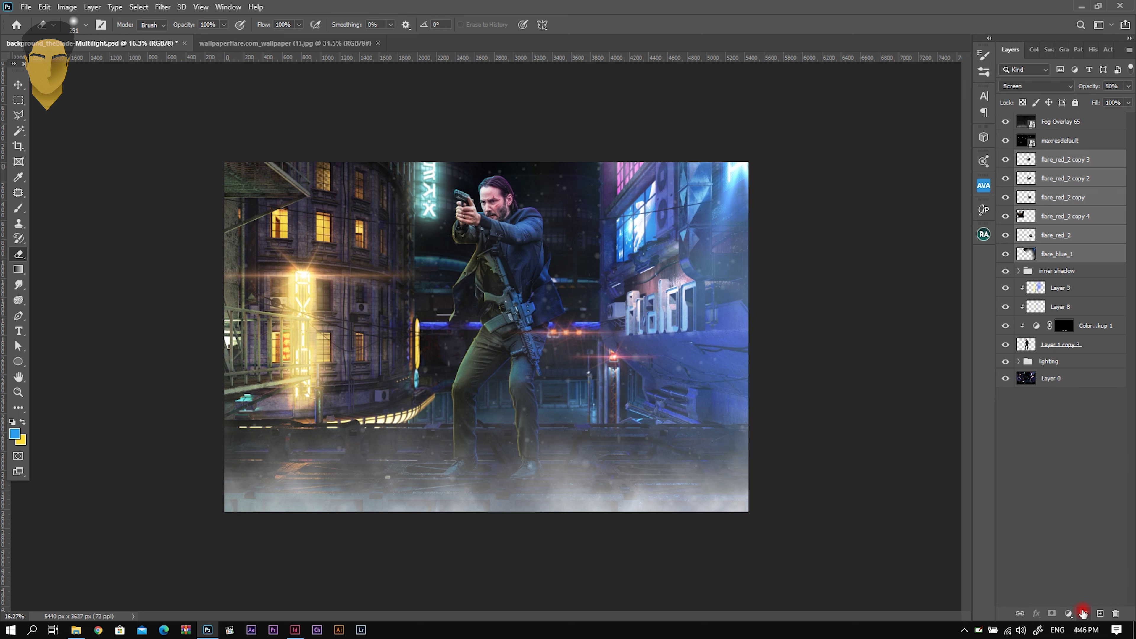
pyautogui.click(1082, 613)
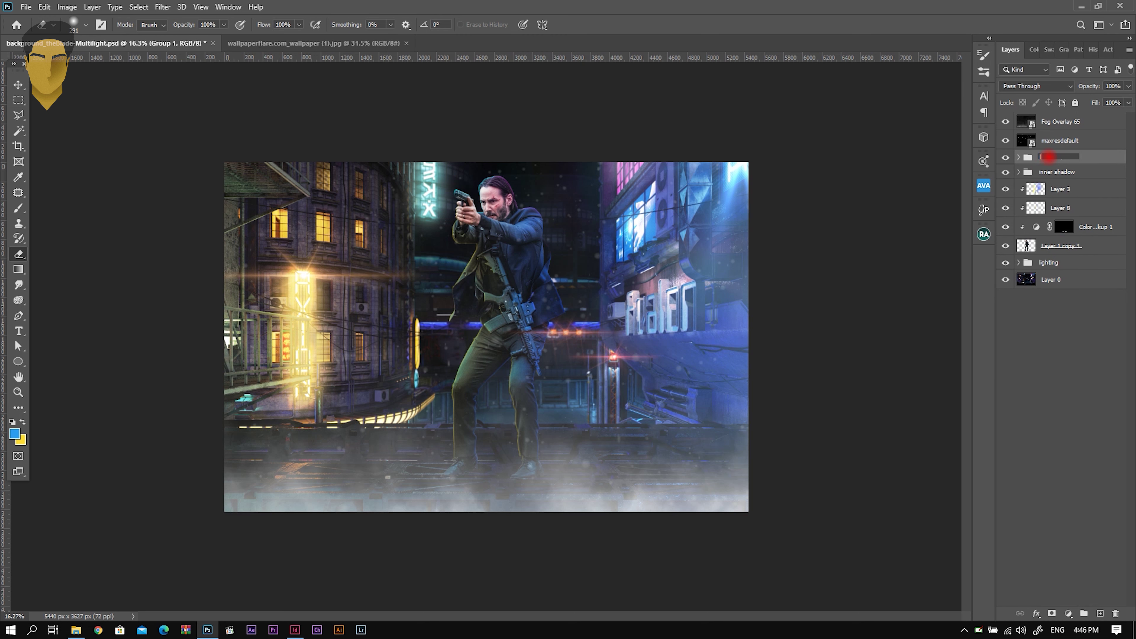
pyautogui.write('light')
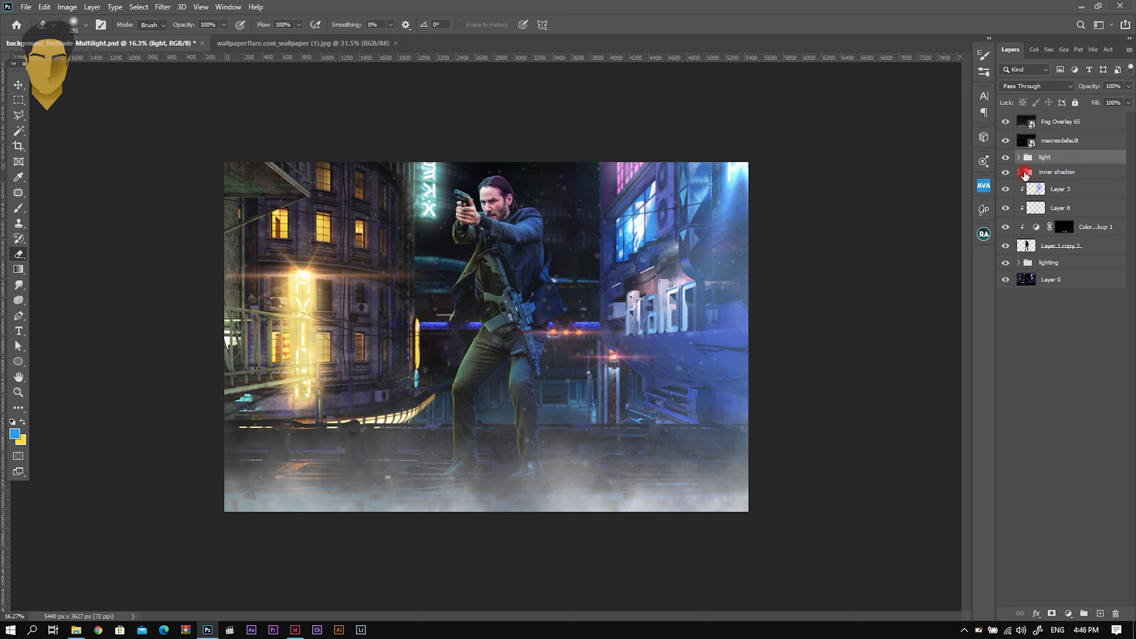
pyautogui.click(1005, 157)
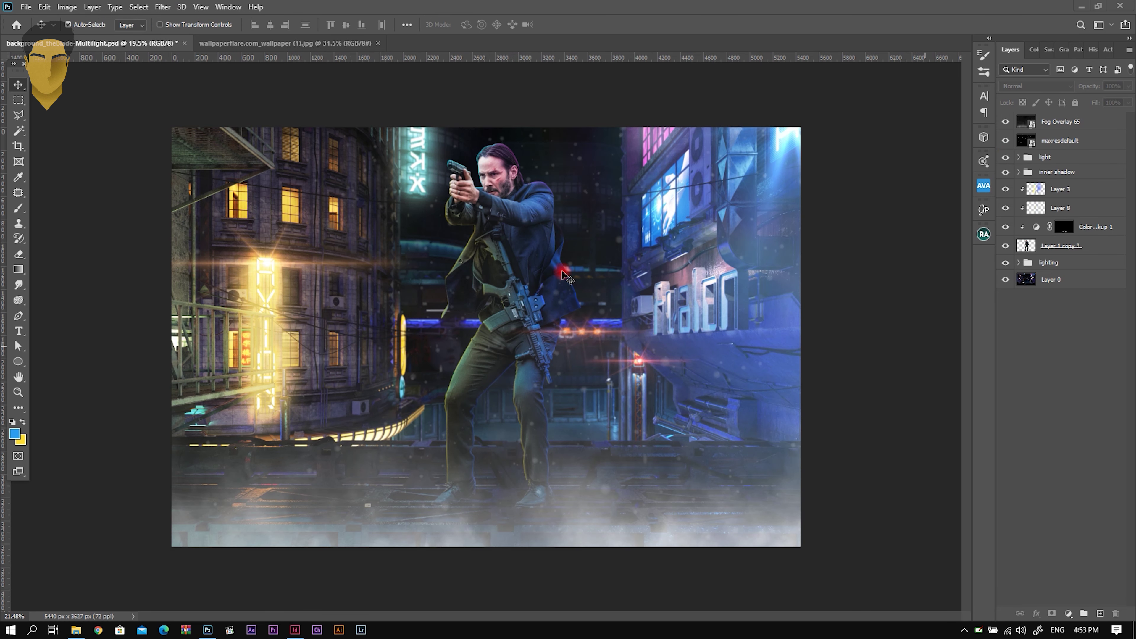
pyautogui.scroll(2, 566, 278)
pyautogui.scroll(-2, 563, 273)
pyautogui.scroll(1, 561, 264)
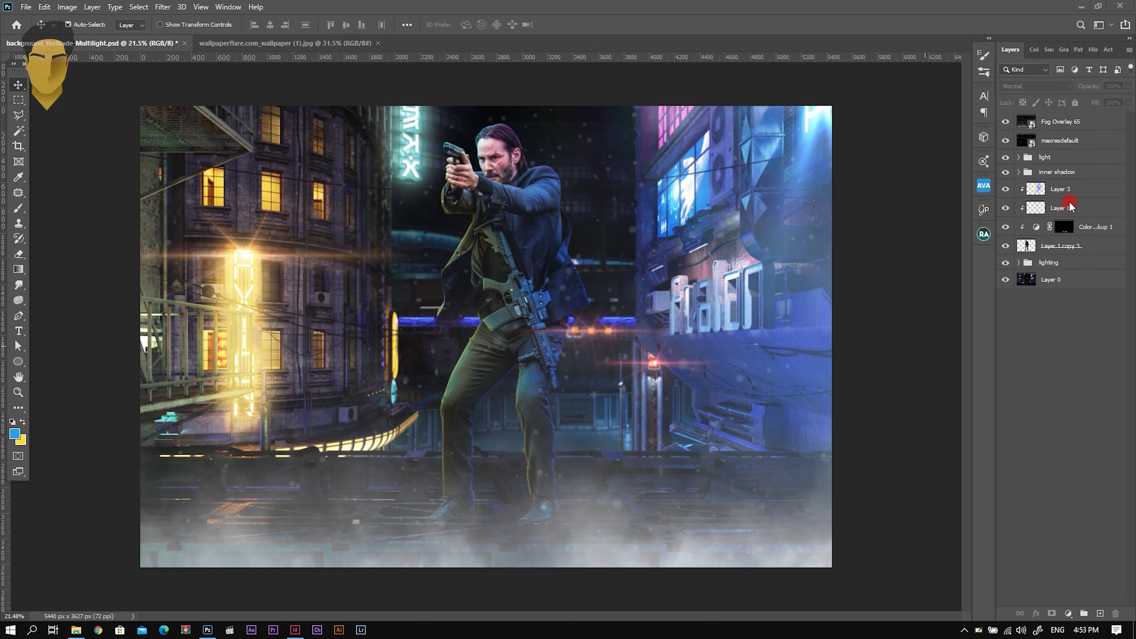
pyautogui.click(1087, 124)
# Add Channel Mixer 1 above Fog Overlay 65 with Red output Red +83, Green +5, Blue -7
pyautogui.click(1068, 613)
pyautogui.click(1069, 526)
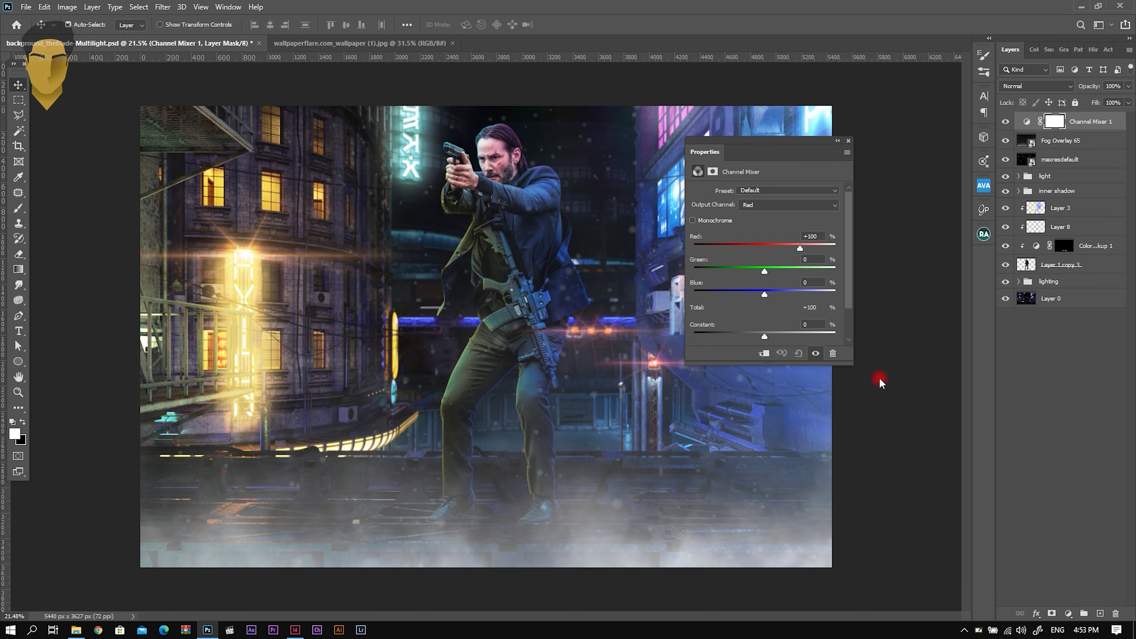
pyautogui.moveTo(770, 140); pyautogui.dragTo(850, 116)
pyautogui.scroll(1, 542, 184)
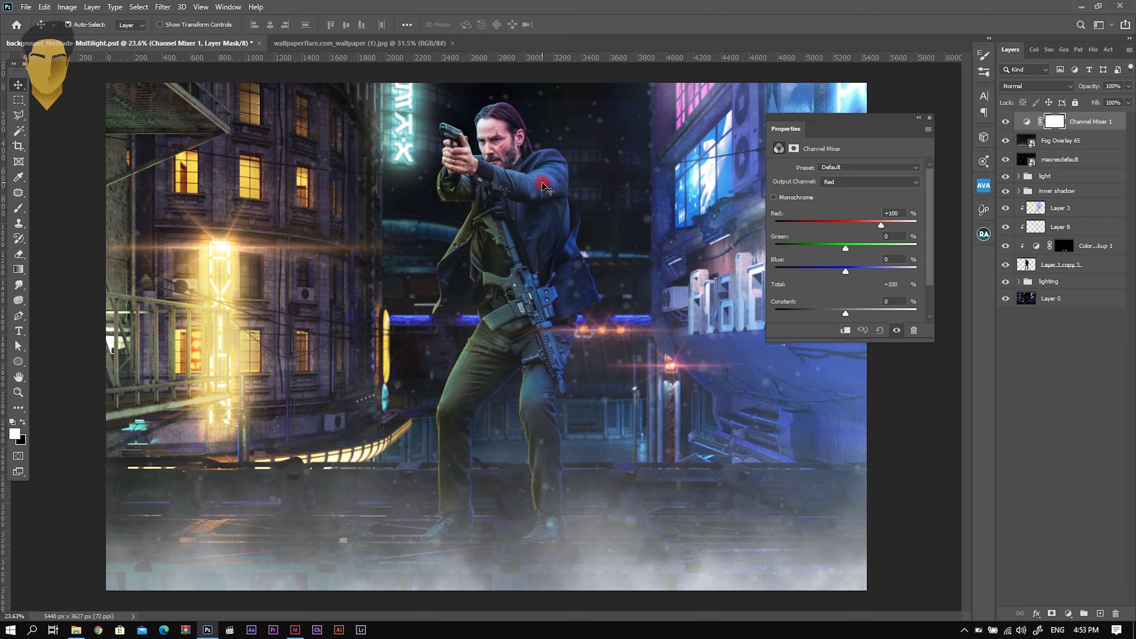
pyautogui.moveTo(880, 224); pyautogui.dragTo(875, 225)
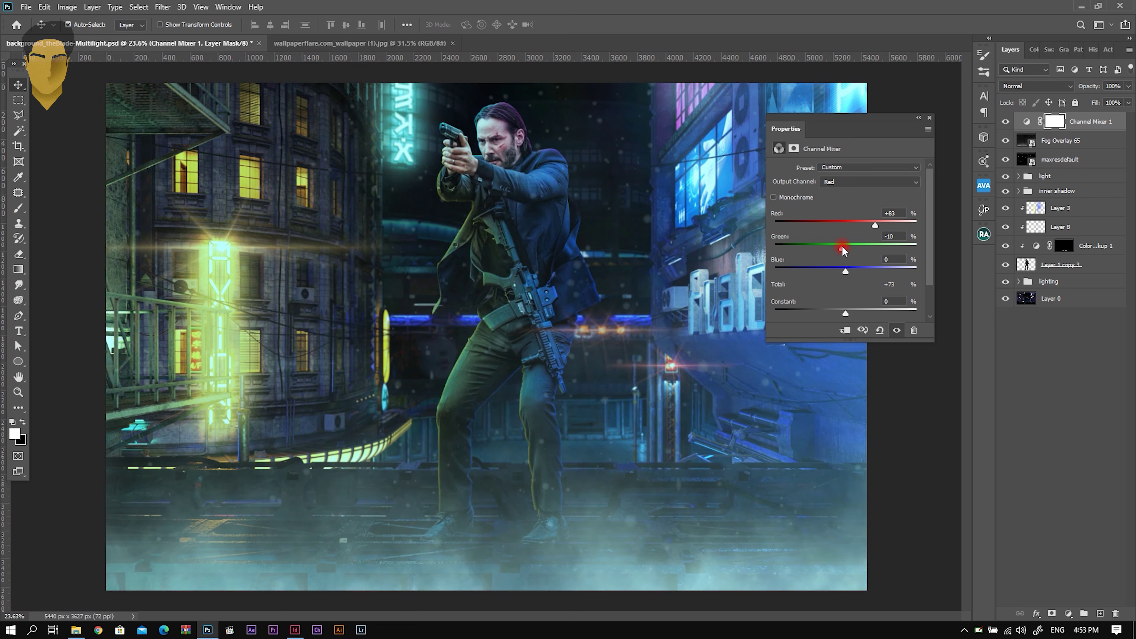
pyautogui.moveTo(845, 275); pyautogui.dragTo(848, 271)
pyautogui.moveTo(841, 247); pyautogui.dragTo(843, 247)
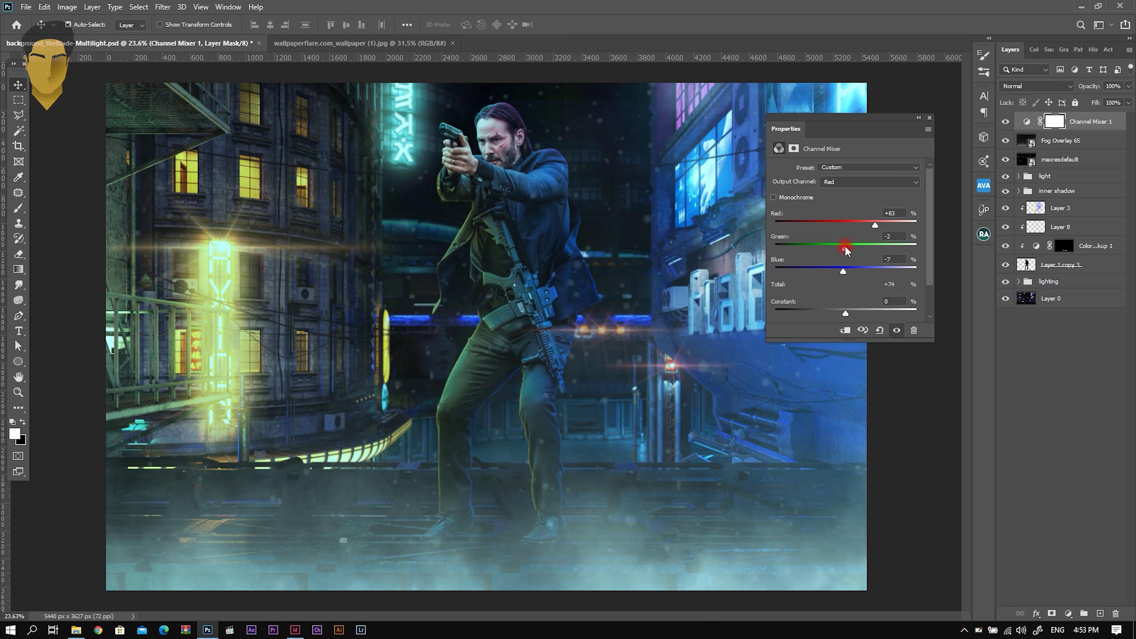
# Close the Channel Mixer settings and toggle its visibility to compare the image
pyautogui.click(928, 122)
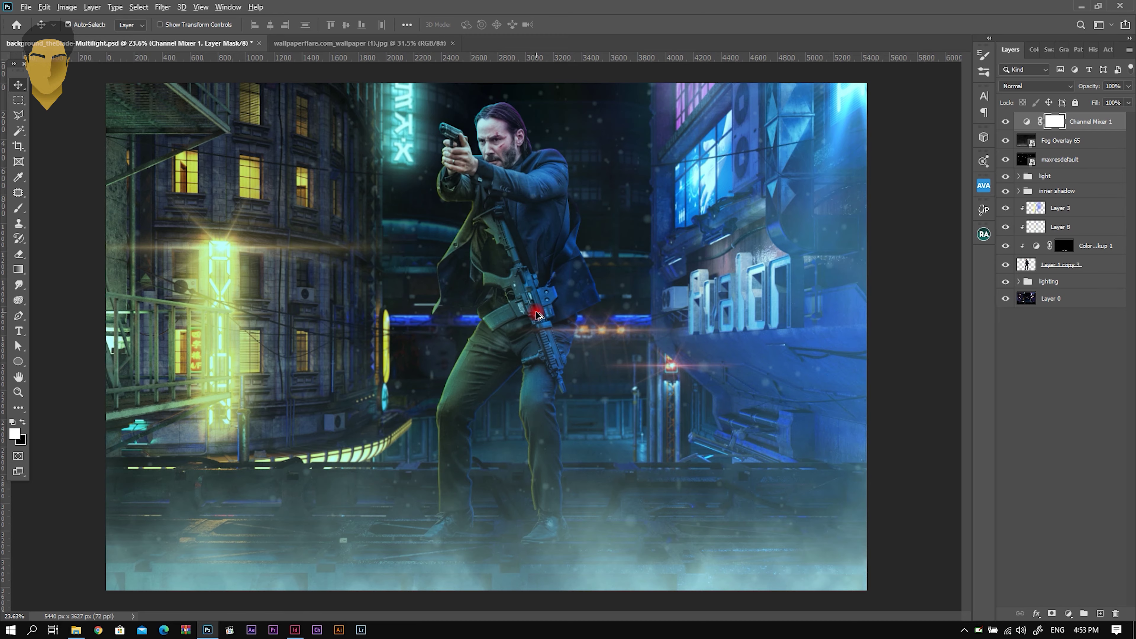
pyautogui.scroll(2, 495, 186)
pyautogui.scroll(2, 495, 185)
pyautogui.scroll(-3, 494, 186)
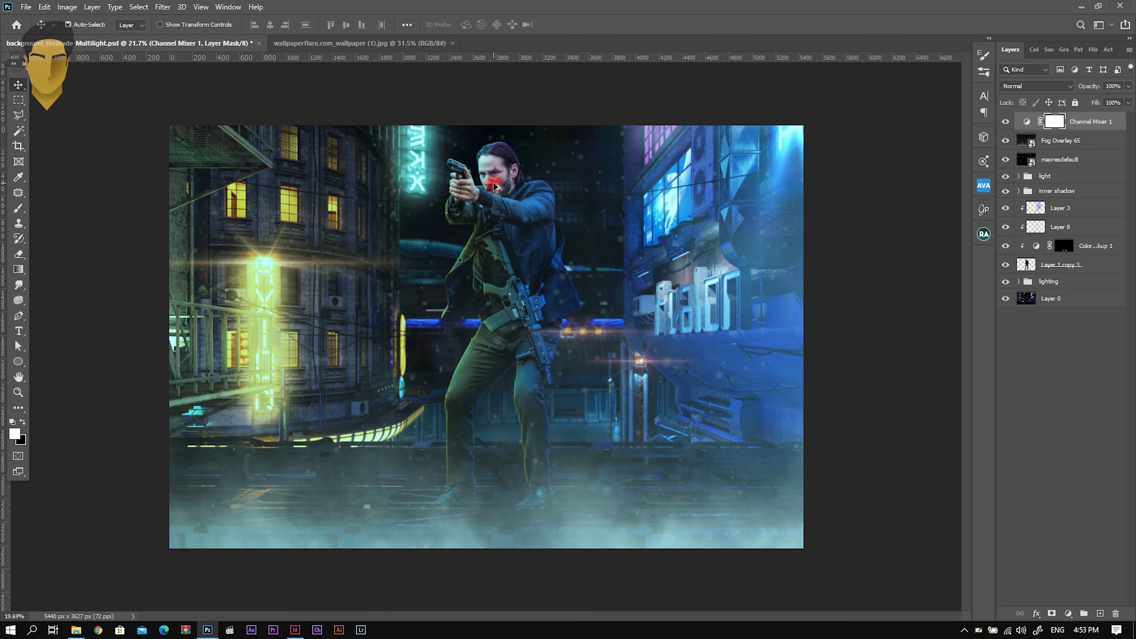
pyautogui.scroll(1, 495, 186)
pyautogui.click(1005, 121)
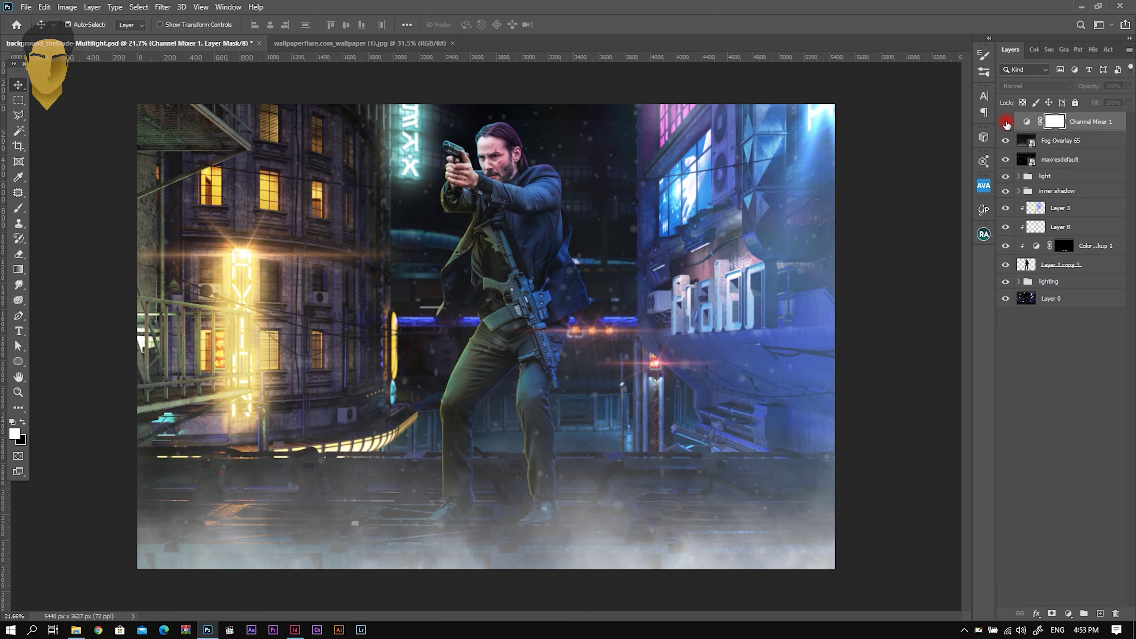
pyautogui.scroll(-1, 1103, 146)
# Stamp all visible layers into a new merged Layer 9 above Channel Mixer 1
pyautogui.click(1111, 125)
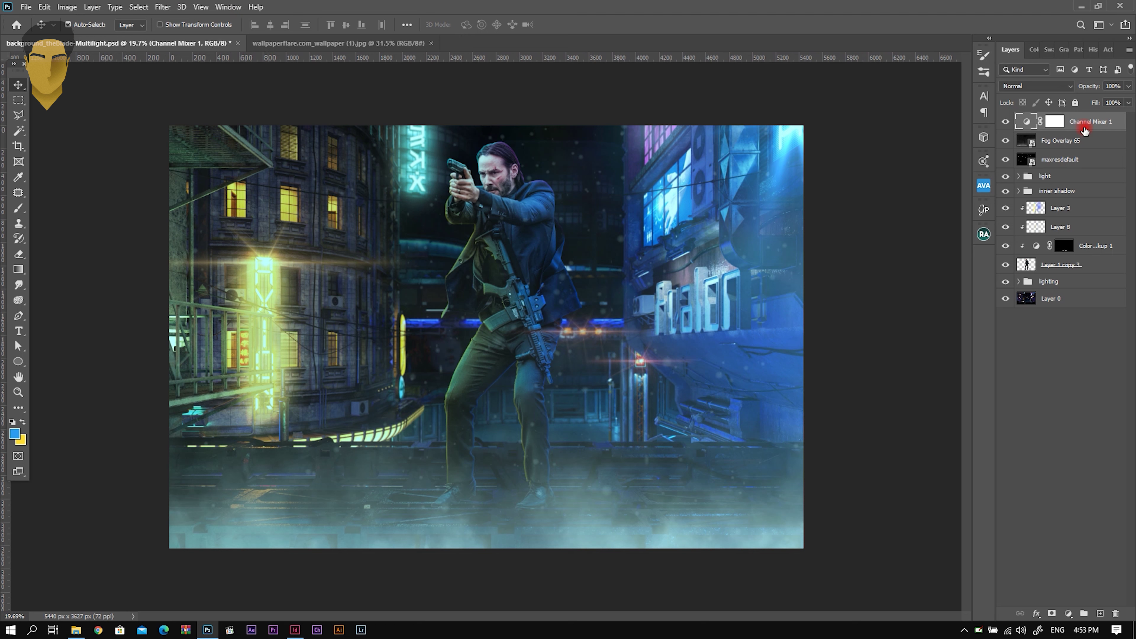
pyautogui.hotkey('ctrl', 'shift', 'alt', 'e')
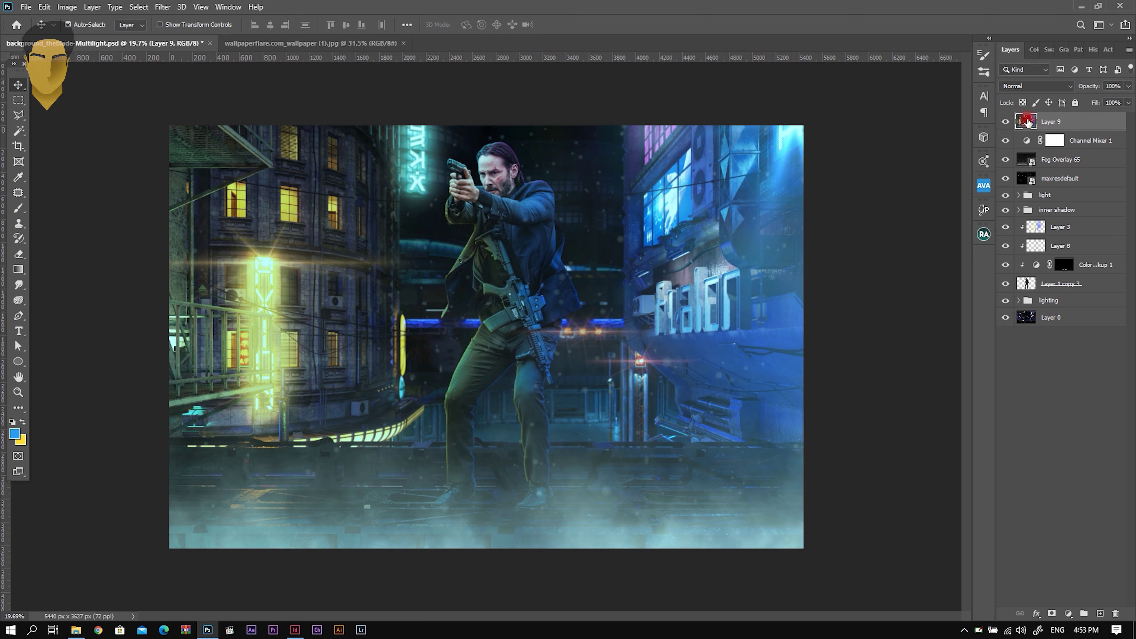
pyautogui.moveTo(1024, 122); pyautogui.dragTo(664, 33)
pyautogui.click(169, 10)
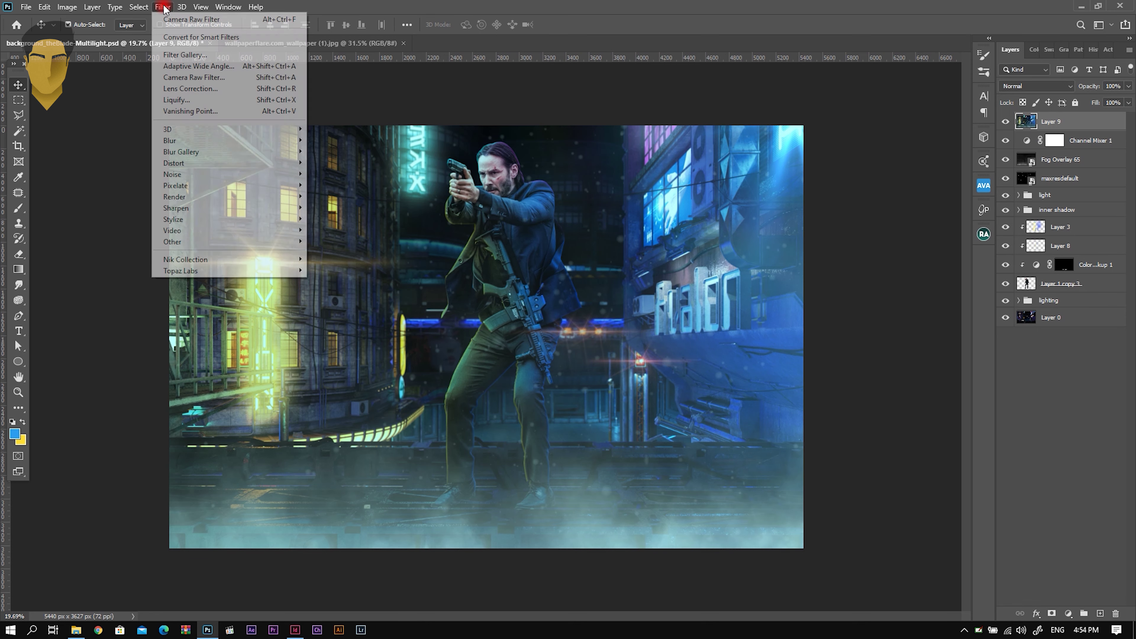
# In Camera Raw HSL, push red and orange saturation to +100 and adjust yellows and greens
pyautogui.click(204, 82)
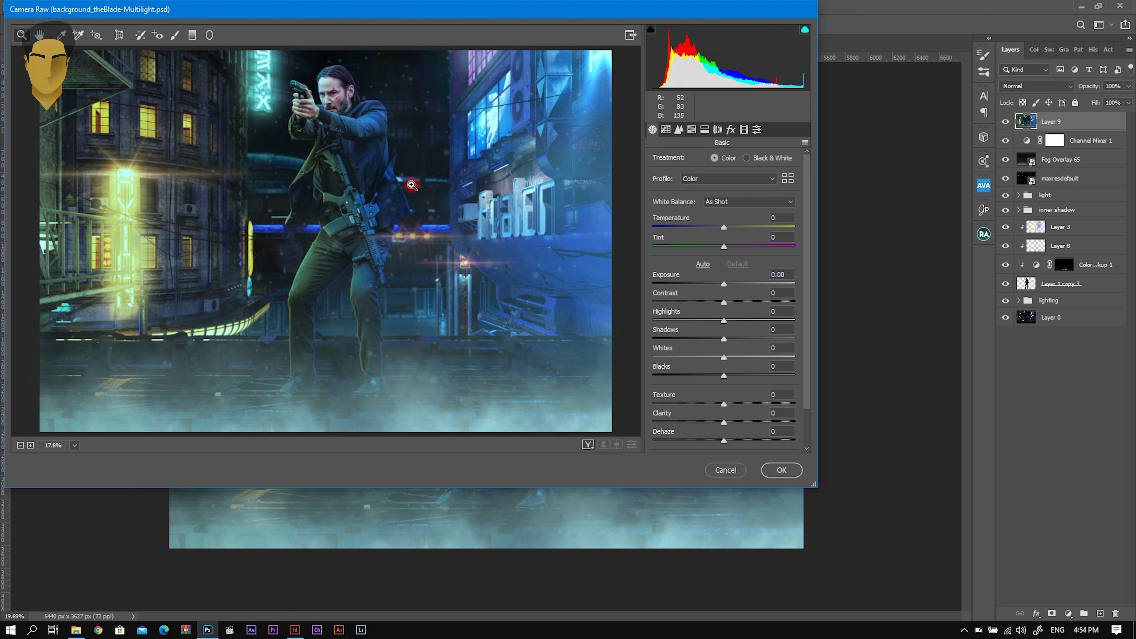
pyautogui.click(691, 130)
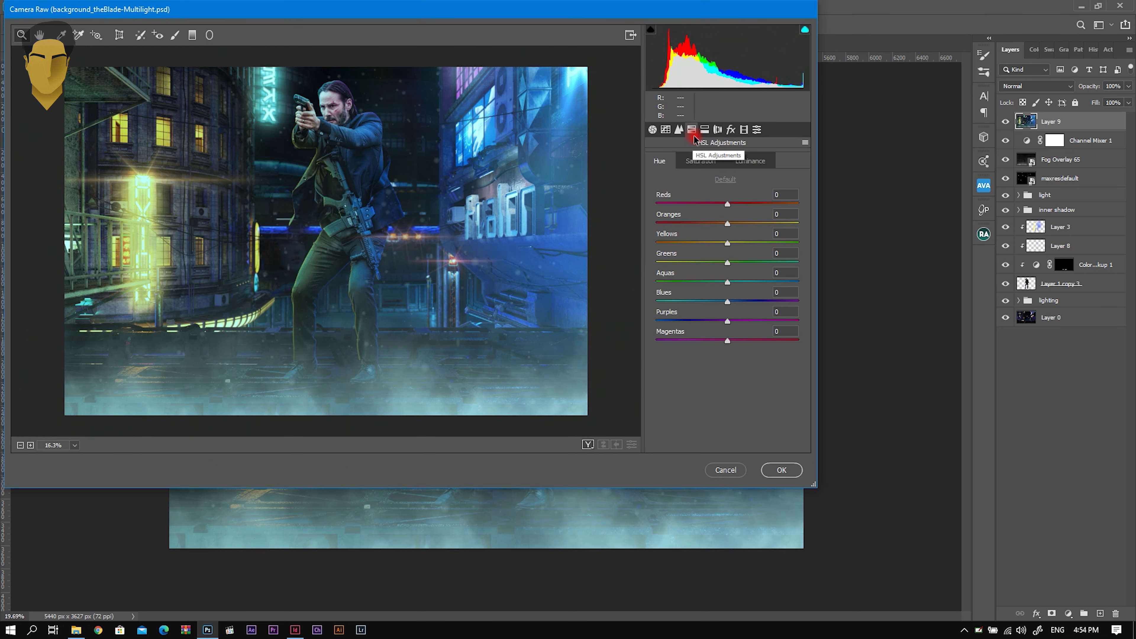
pyautogui.click(695, 164)
pyautogui.moveTo(728, 205); pyautogui.dragTo(819, 210)
pyautogui.moveTo(733, 223); pyautogui.dragTo(836, 230)
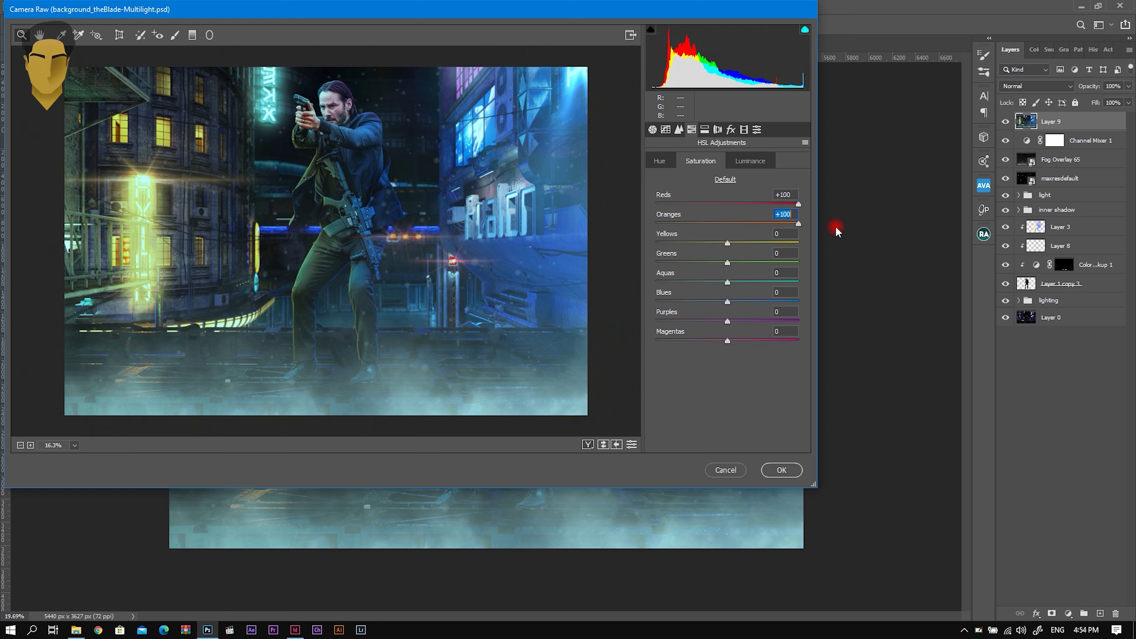
pyautogui.moveTo(728, 245); pyautogui.dragTo(831, 248)
pyautogui.moveTo(779, 245); pyautogui.dragTo(773, 245)
pyautogui.moveTo(728, 263)
pyautogui.mouseDown()
pyautogui.moveTo(793, 254)
pyautogui.moveTo(712, 267)
pyautogui.mouseUp()
# Shift the greens hue to −75 and retune green, blue, magenta and purple saturation
pyautogui.click(659, 161)
pyautogui.moveTo(727, 270)
pyautogui.mouseDown()
pyautogui.moveTo(664, 270)
pyautogui.moveTo(717, 269)
pyautogui.moveTo(682, 269)
pyautogui.mouseUp()
pyautogui.click(711, 158)
pyautogui.moveTo(725, 261); pyautogui.dragTo(798, 285)
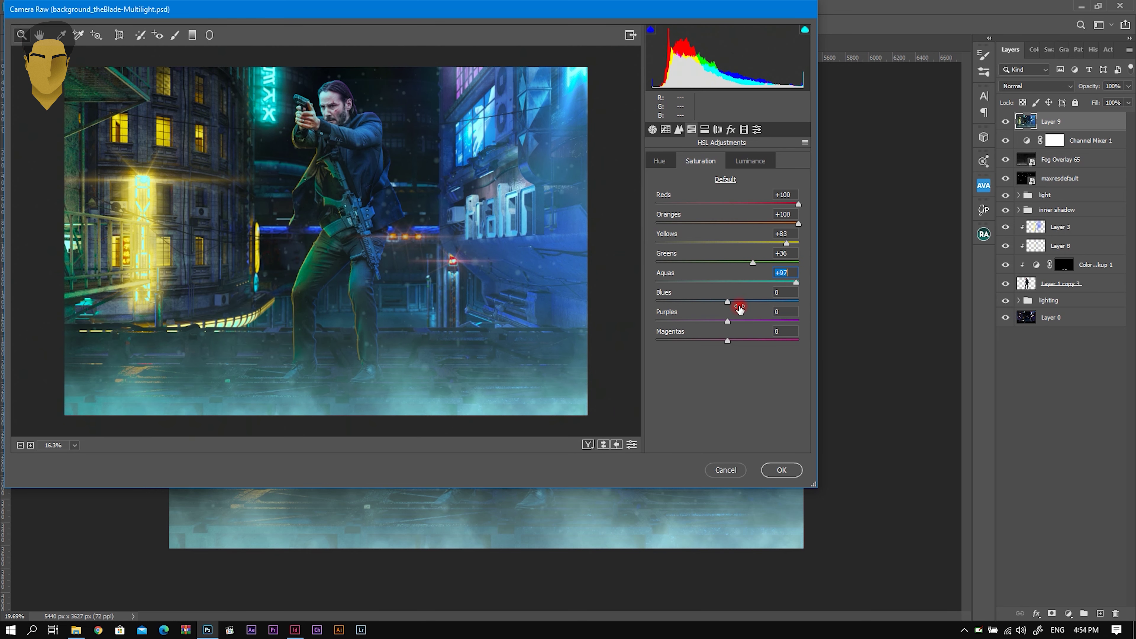
pyautogui.moveTo(739, 307); pyautogui.dragTo(747, 303)
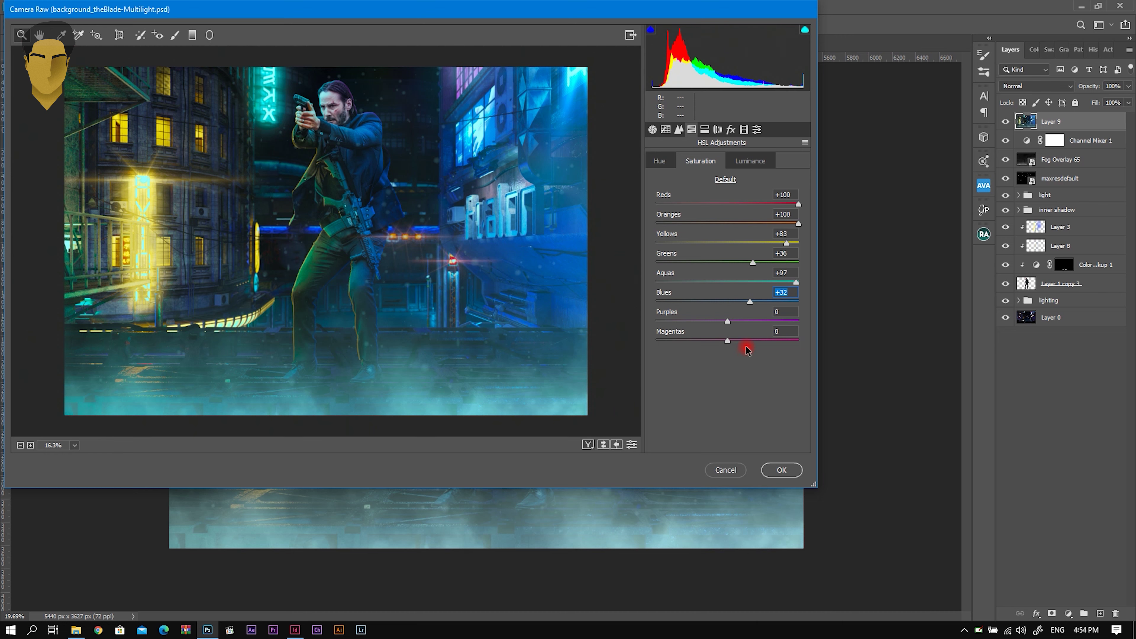
pyautogui.moveTo(737, 342)
pyautogui.mouseDown()
pyautogui.moveTo(799, 340)
pyautogui.moveTo(708, 349)
pyautogui.mouseUp()
pyautogui.moveTo(728, 324); pyautogui.dragTo(745, 318)
pyautogui.click(761, 162)
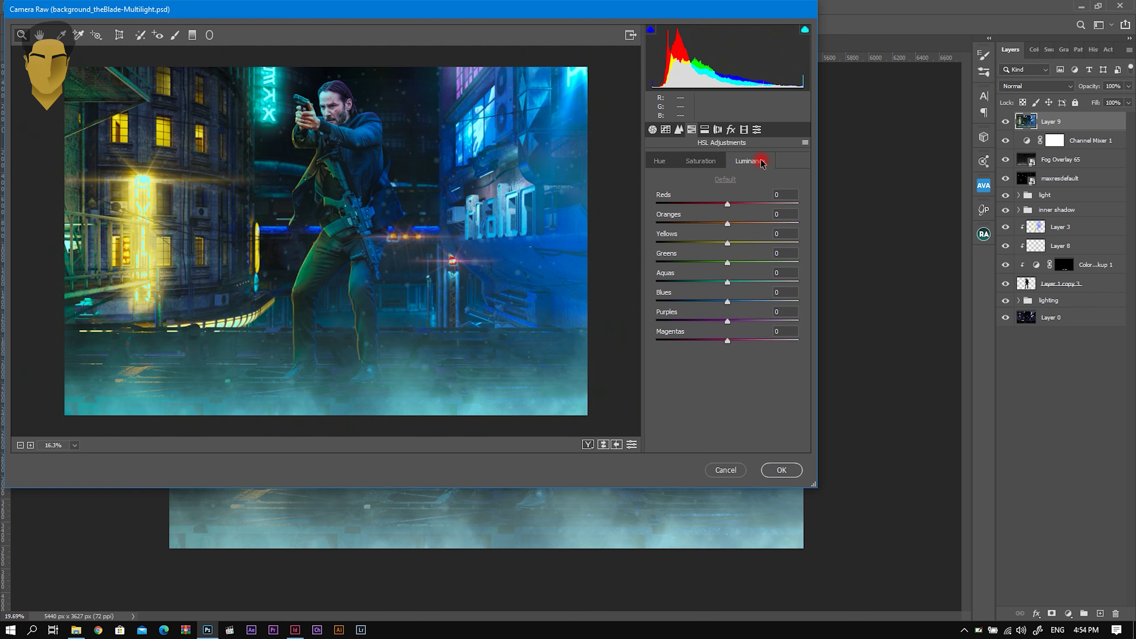
# Darken magentas to −53 luminance, brighten purples, apply the grade, and pick up particles_00088
pyautogui.moveTo(729, 344)
pyautogui.mouseDown()
pyautogui.moveTo(713, 349)
pyautogui.moveTo(766, 342)
pyautogui.mouseUp()
pyautogui.moveTo(727, 325)
pyautogui.mouseDown()
pyautogui.moveTo(737, 325)
pyautogui.moveTo(740, 303)
pyautogui.moveTo(710, 303)
pyautogui.moveTo(733, 302)
pyautogui.moveTo(750, 283)
pyautogui.moveTo(697, 283)
pyautogui.moveTo(756, 284)
pyautogui.moveTo(753, 262)
pyautogui.moveTo(721, 270)
pyautogui.moveTo(778, 242)
pyautogui.moveTo(705, 243)
pyautogui.moveTo(760, 223)
pyautogui.moveTo(704, 228)
pyautogui.mouseUp()
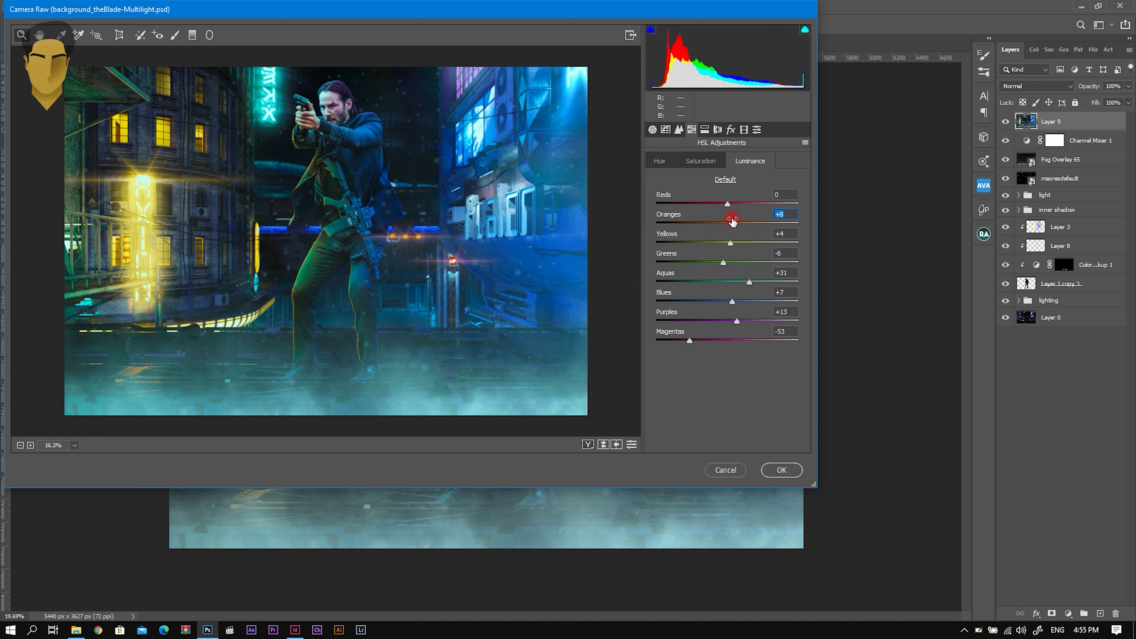
pyautogui.click(783, 470)
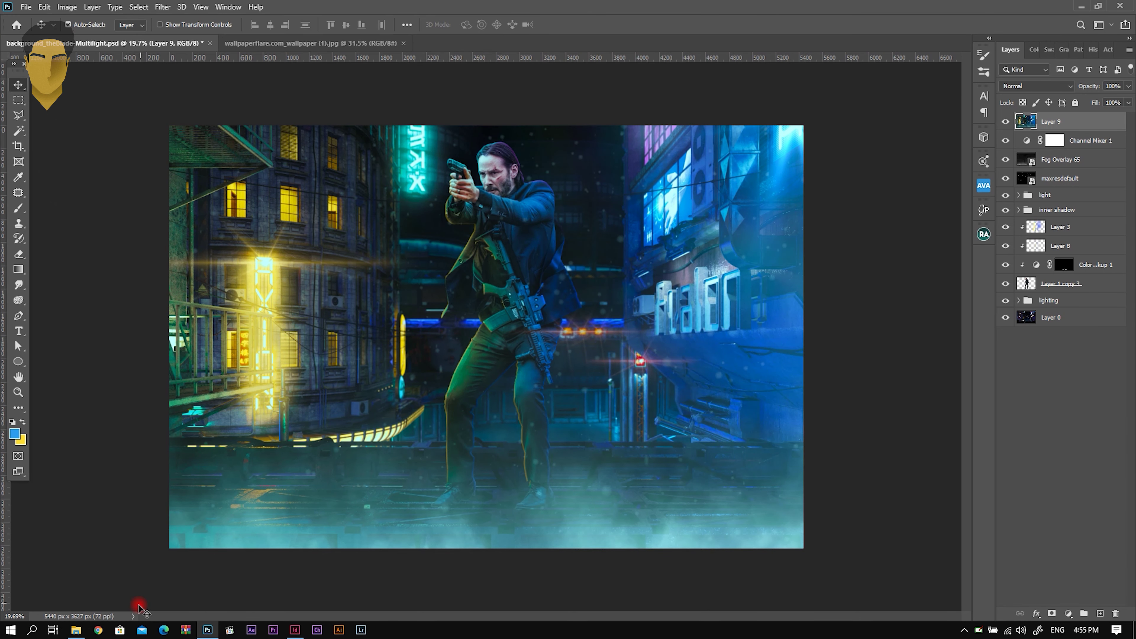
pyautogui.click(84, 632)
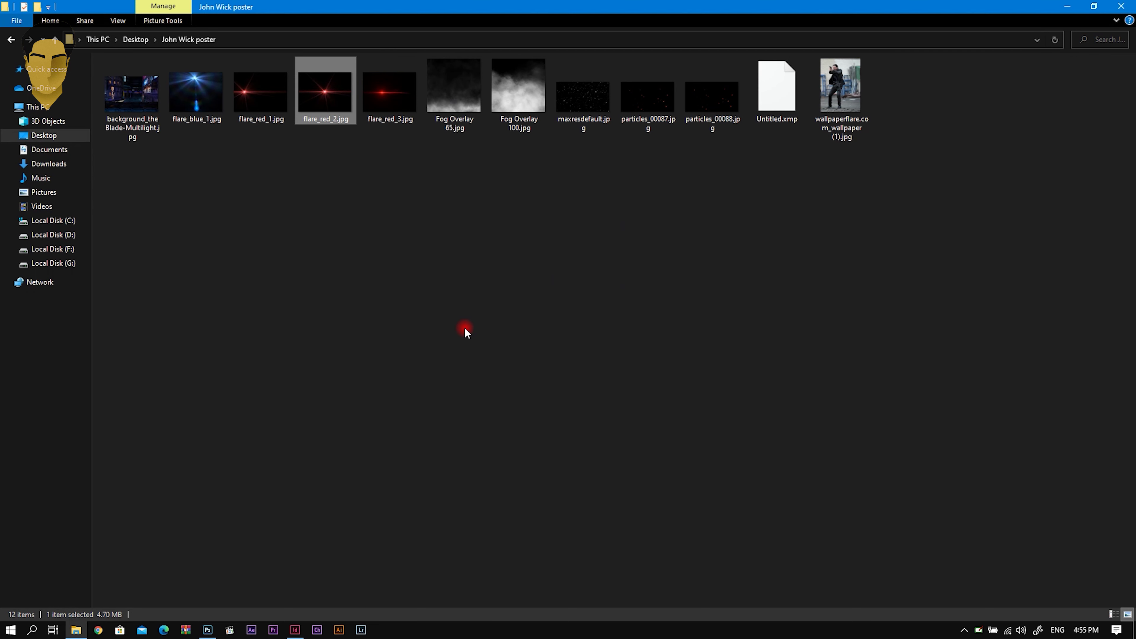
pyautogui.moveTo(711, 106); pyautogui.dragTo(215, 589)
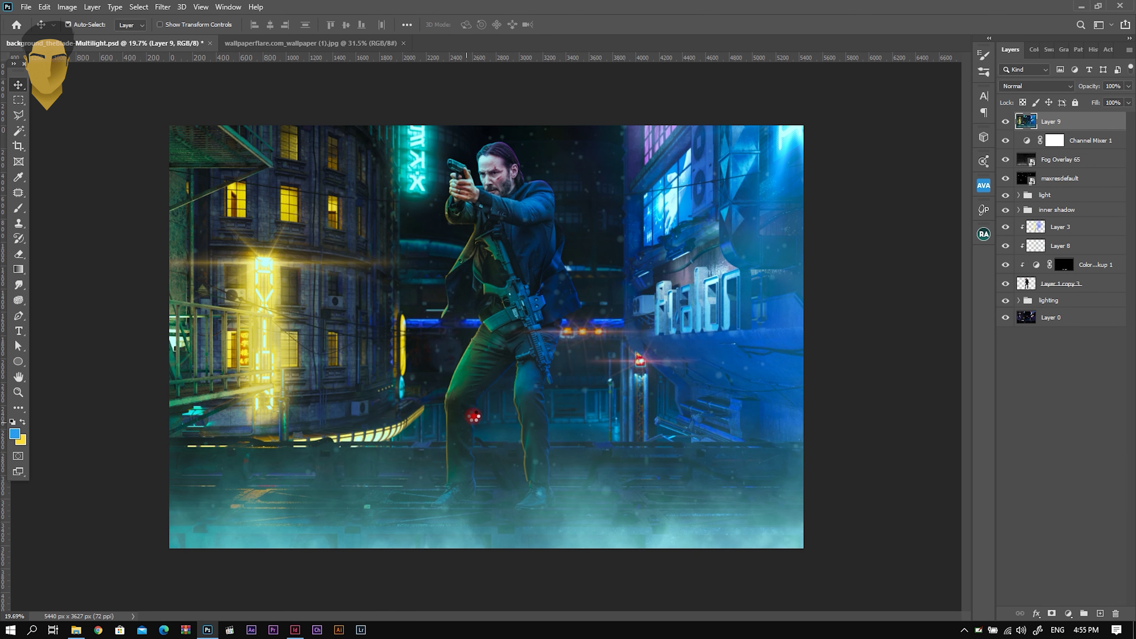
# Place particles_00088 scaled to cover the whole canvas in Screen blend mode
pyautogui.moveTo(215, 589); pyautogui.dragTo(615, 313)
pyautogui.moveTo(709, 211); pyautogui.dragTo(868, 106)
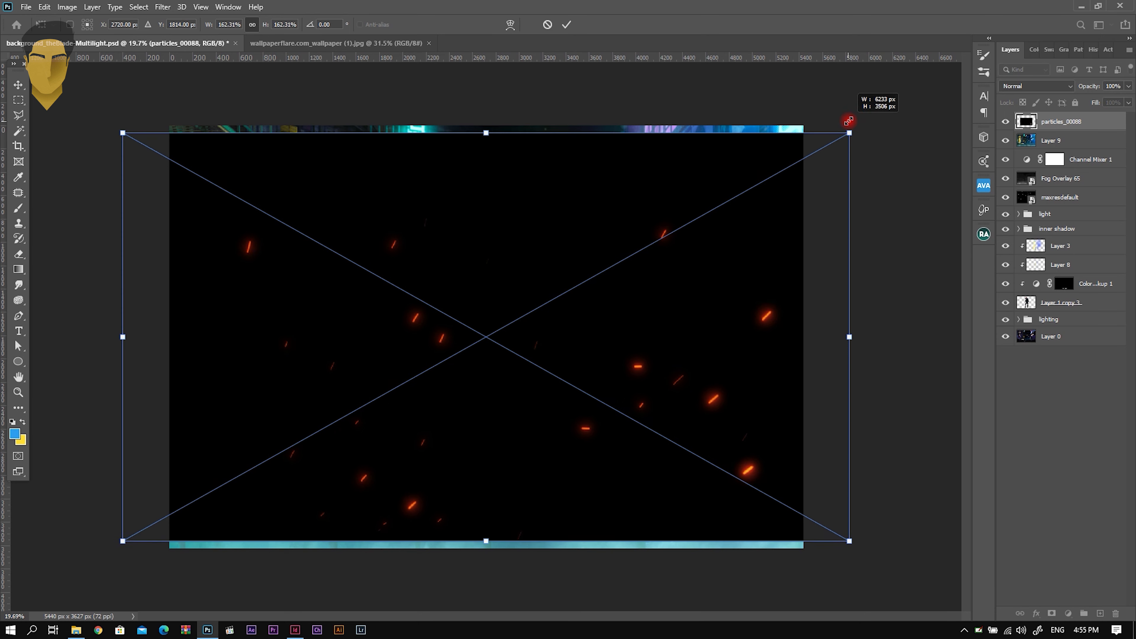
pyautogui.press('Return')
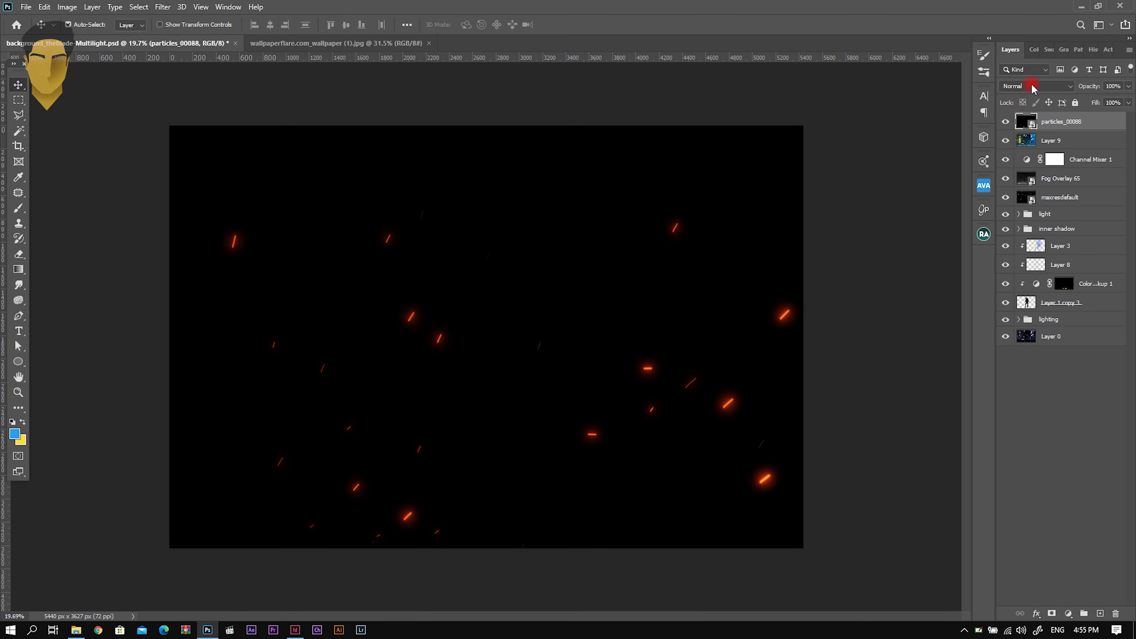
pyautogui.click(1033, 86)
pyautogui.click(1018, 185)
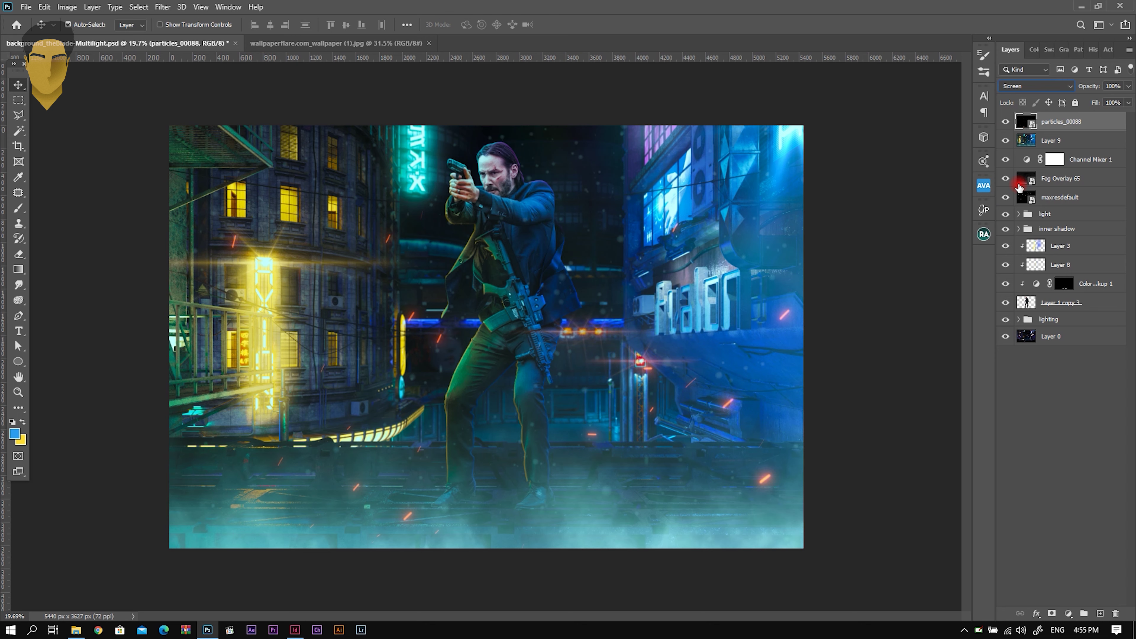
# Rasterize the particles layer and merge it down into Layer 9
pyautogui.rightClick(1094, 123)
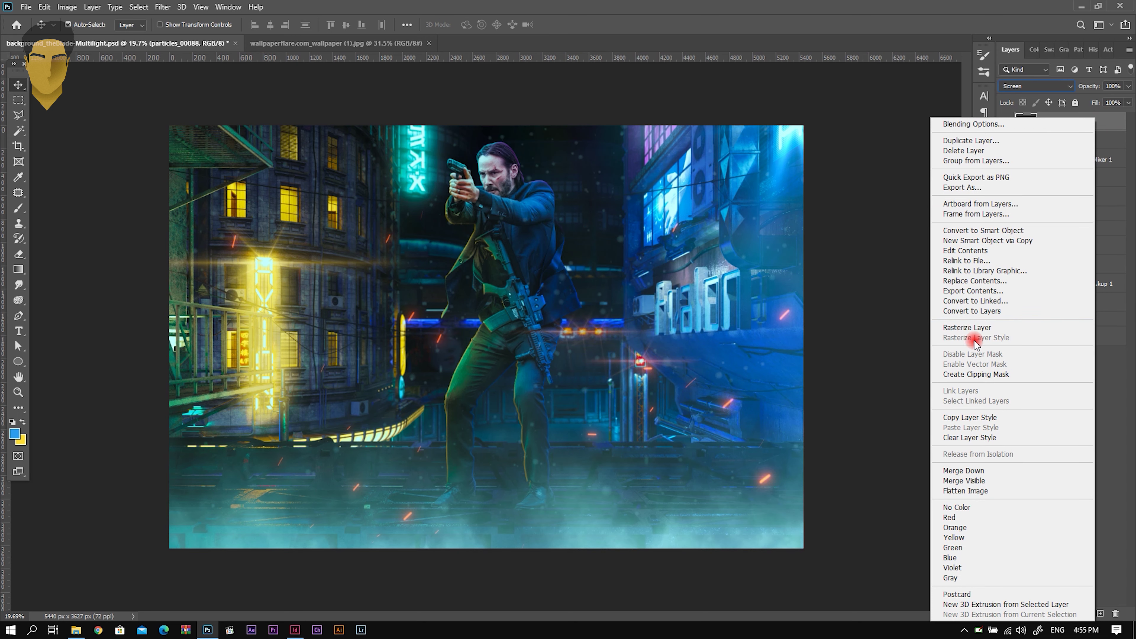
pyautogui.click(1042, 327)
pyautogui.rightClick(1091, 123)
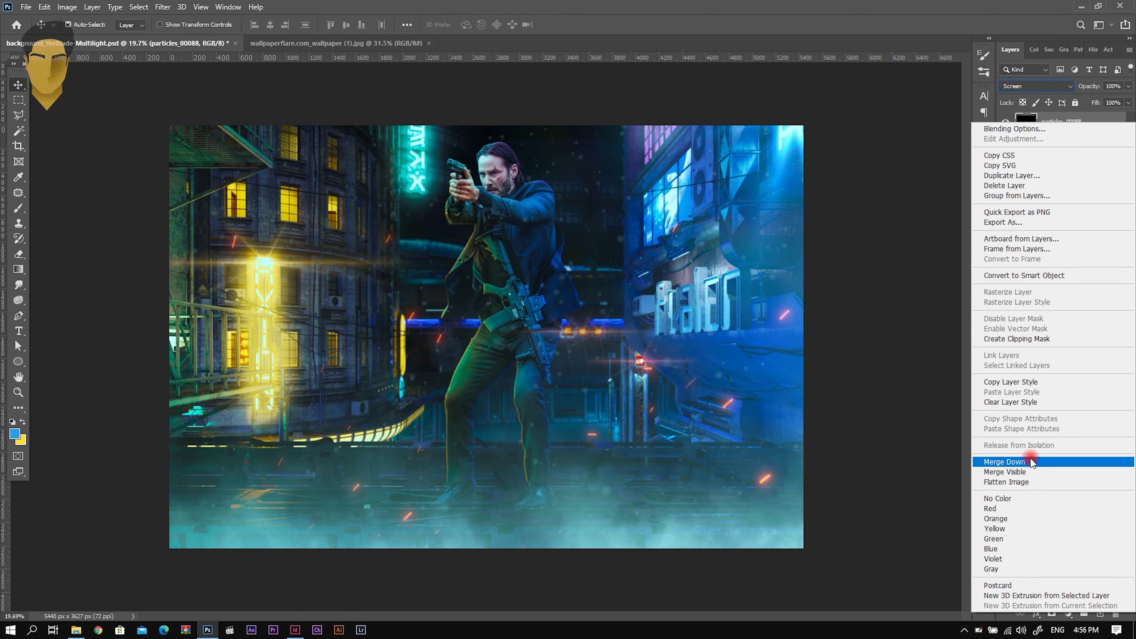
pyautogui.click(1028, 458)
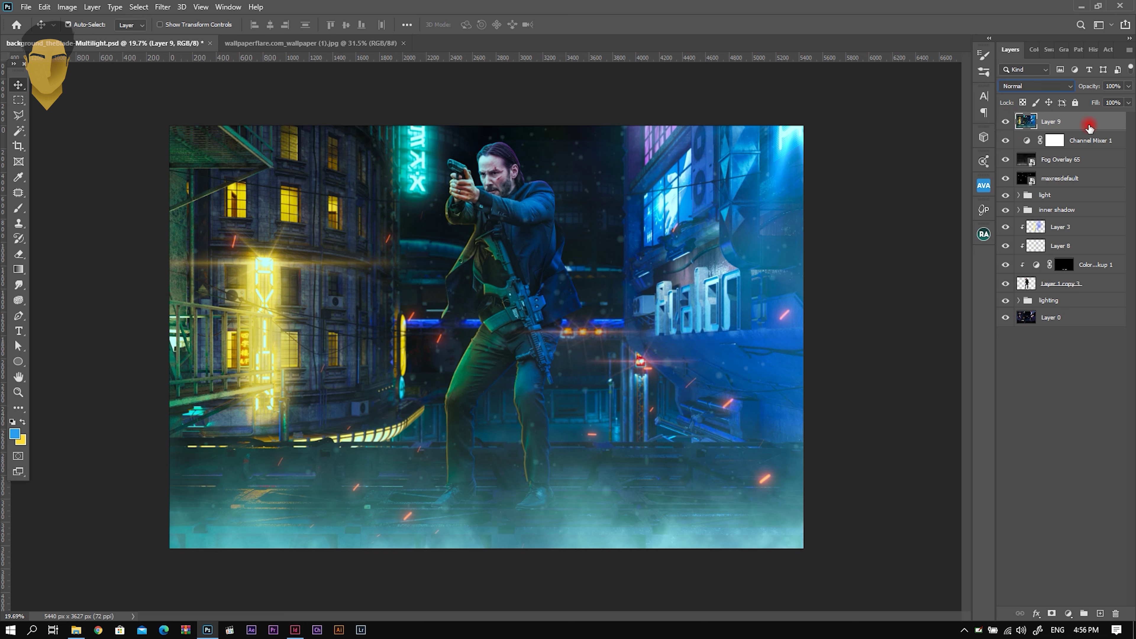
# Apply Oil Paint to Layer 9 with Stylization lowered to 1.8 and Cleanliness 3.4
pyautogui.click(157, 7)
pyautogui.moveTo(227, 219)
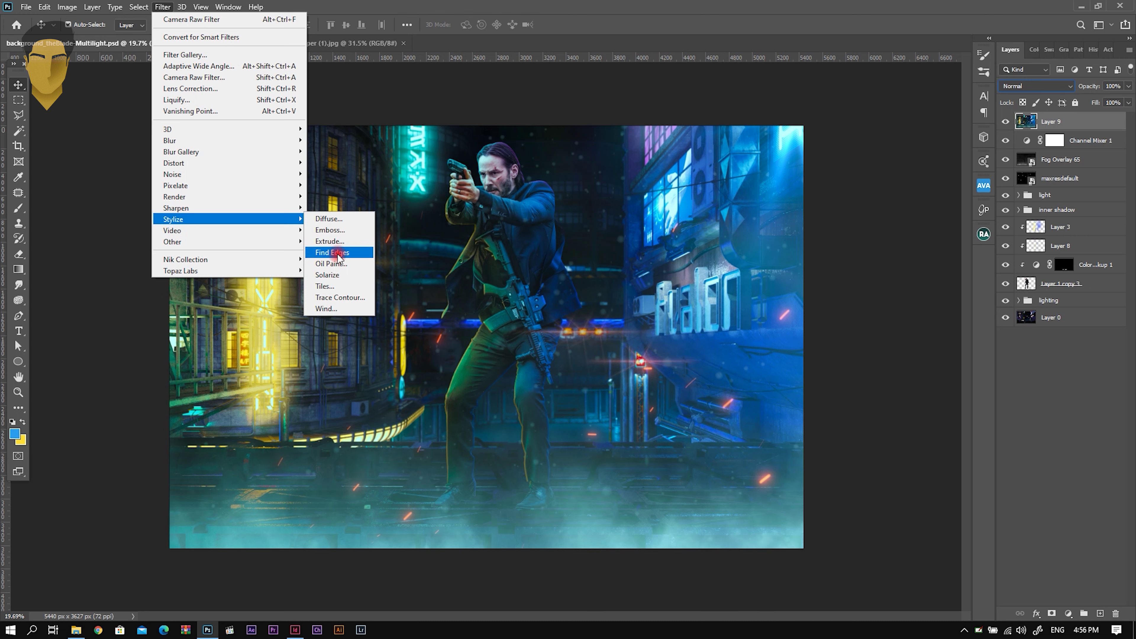
pyautogui.click(330, 263)
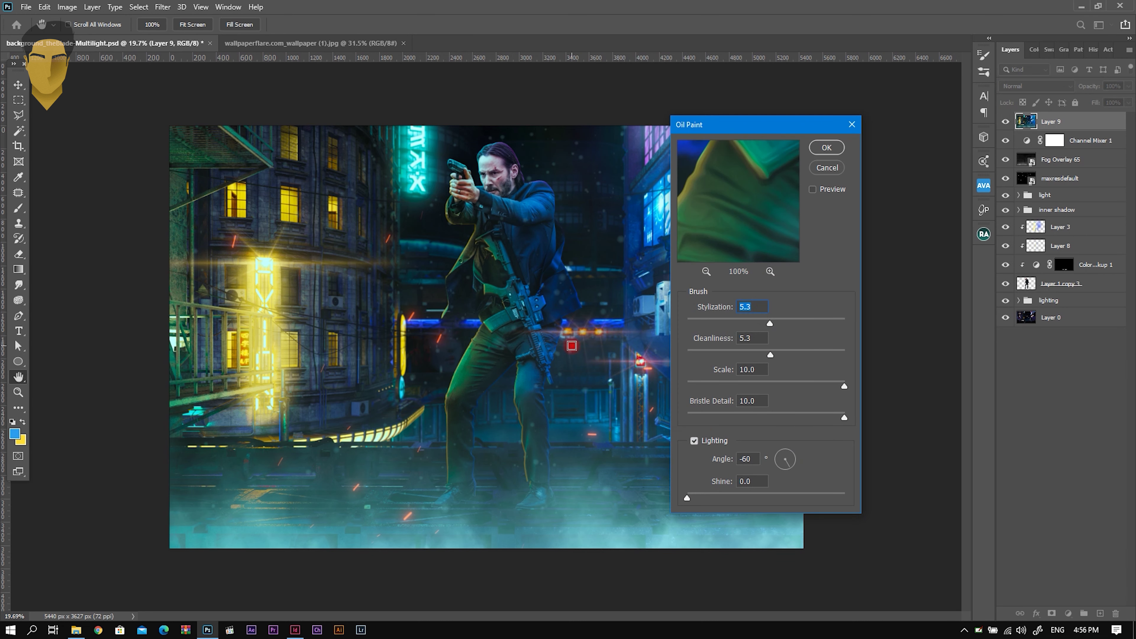
pyautogui.moveTo(720, 204); pyautogui.dragTo(674, 363)
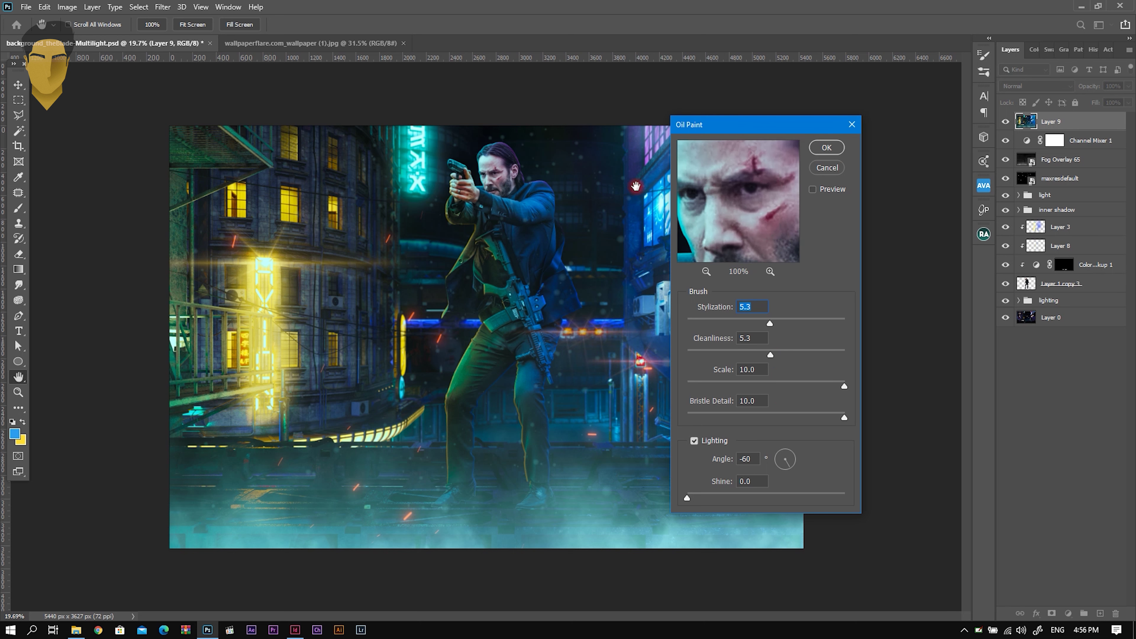
pyautogui.click(741, 321)
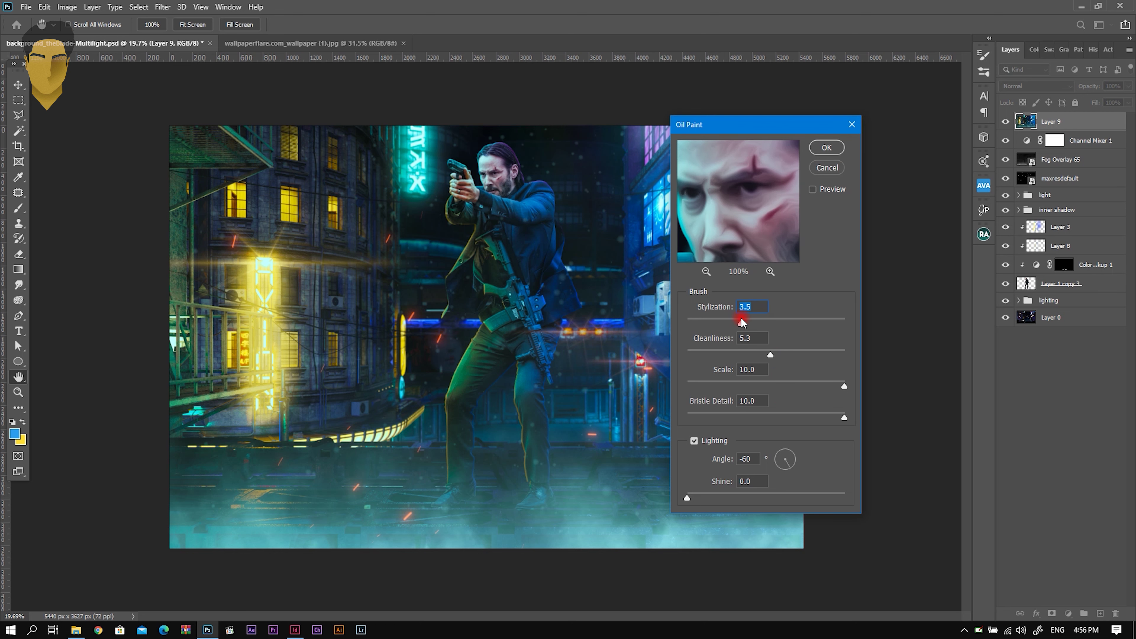
pyautogui.moveTo(714, 319); pyautogui.dragTo(710, 319)
pyautogui.click(714, 321)
pyautogui.click(825, 149)
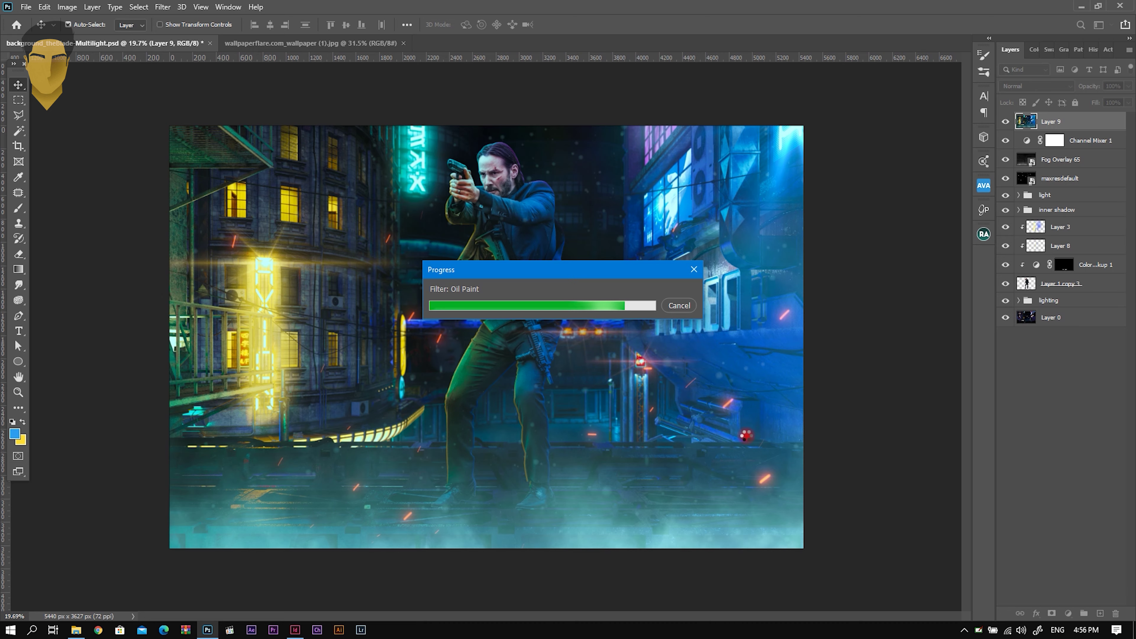
pyautogui.scroll(3, 501, 172)
pyautogui.scroll(4, 498, 183)
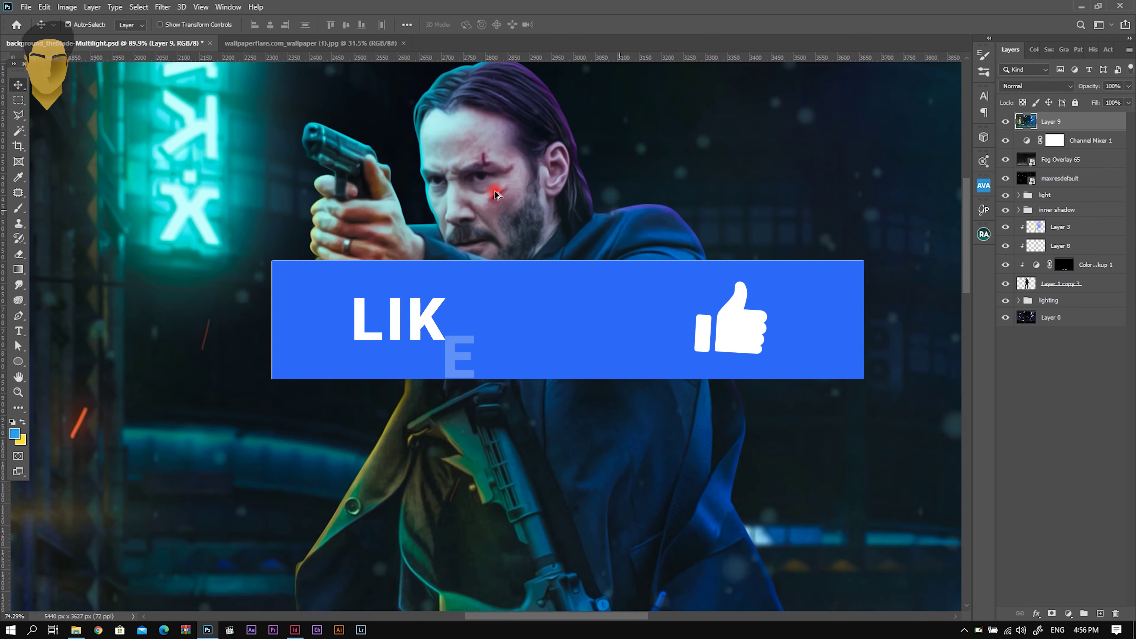
pyautogui.scroll(-2, 497, 195)
pyautogui.scroll(-2, 497, 195)
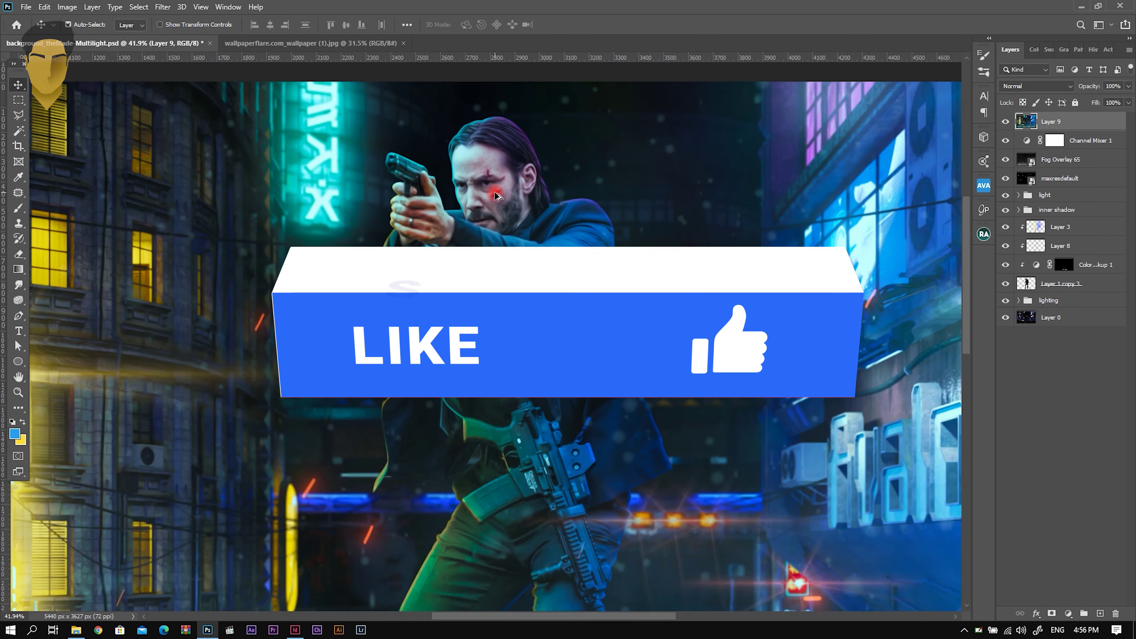
pyautogui.scroll(-2, 497, 196)
pyautogui.scroll(-2, 496, 197)
pyautogui.scroll(-1, 496, 197)
pyautogui.scroll(-1, 496, 197)
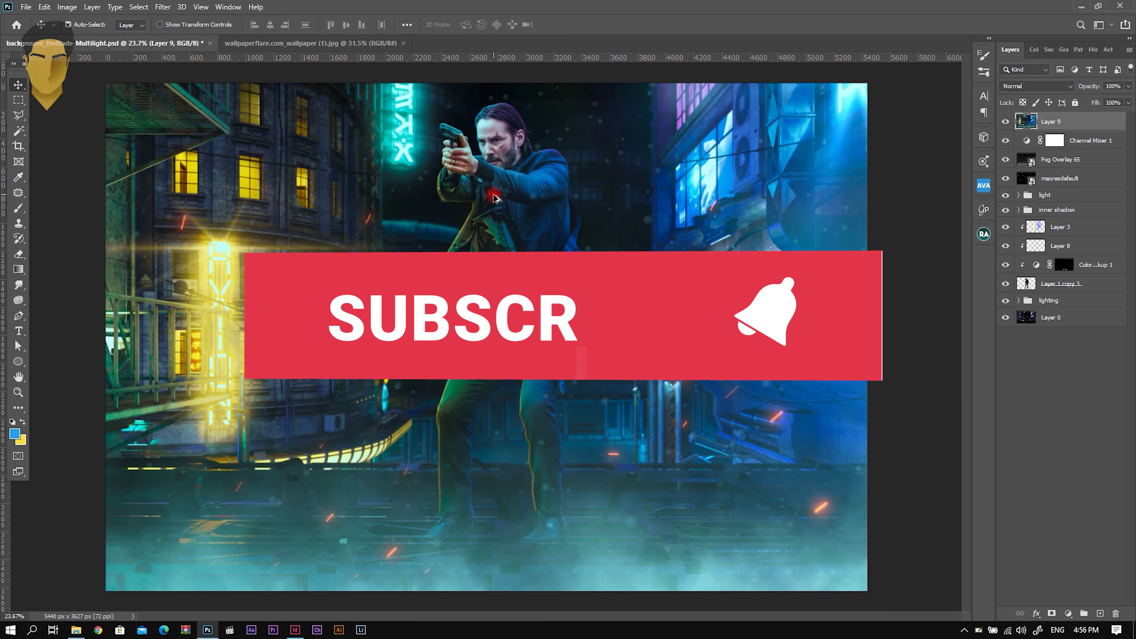
pyautogui.scroll(-1, 497, 197)
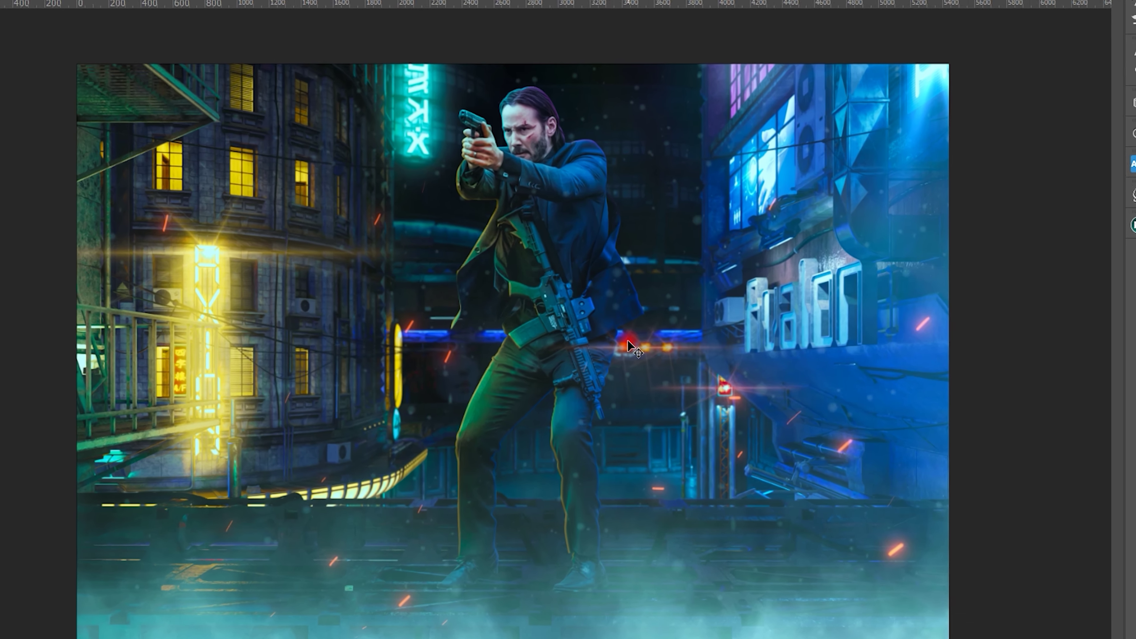